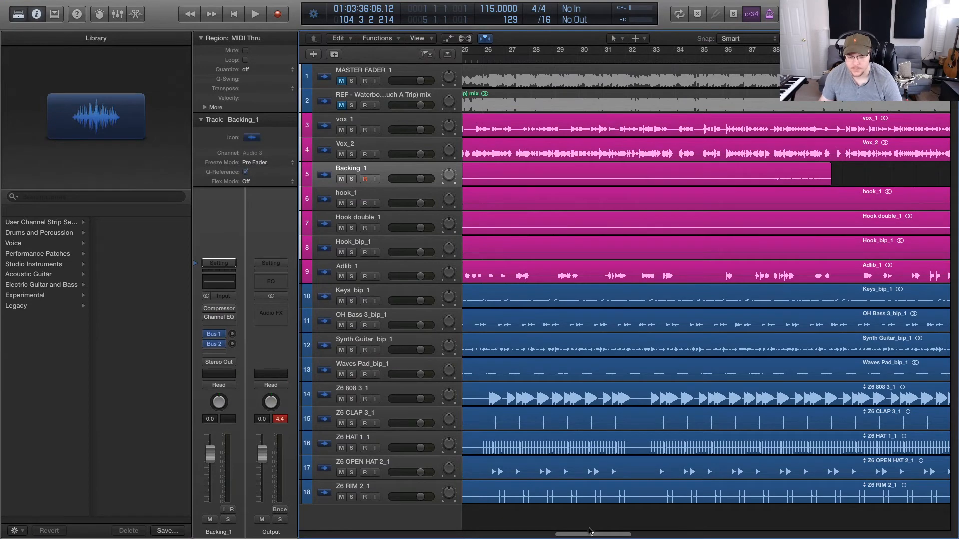
Step: Solo the REF - Waterboy mix track and play it from the start of the song to about bar 18
left_click_drag(590, 537, 499, 535)
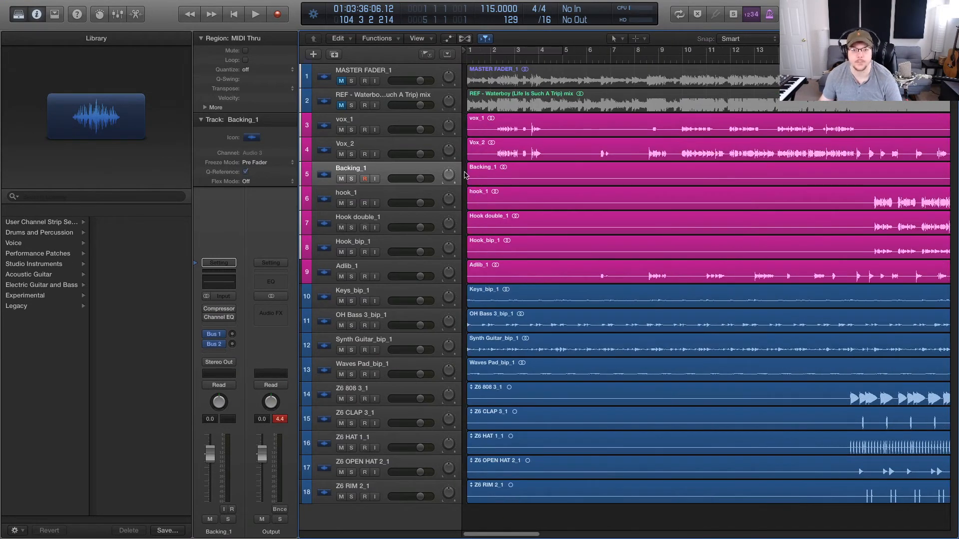
left_click(351, 106)
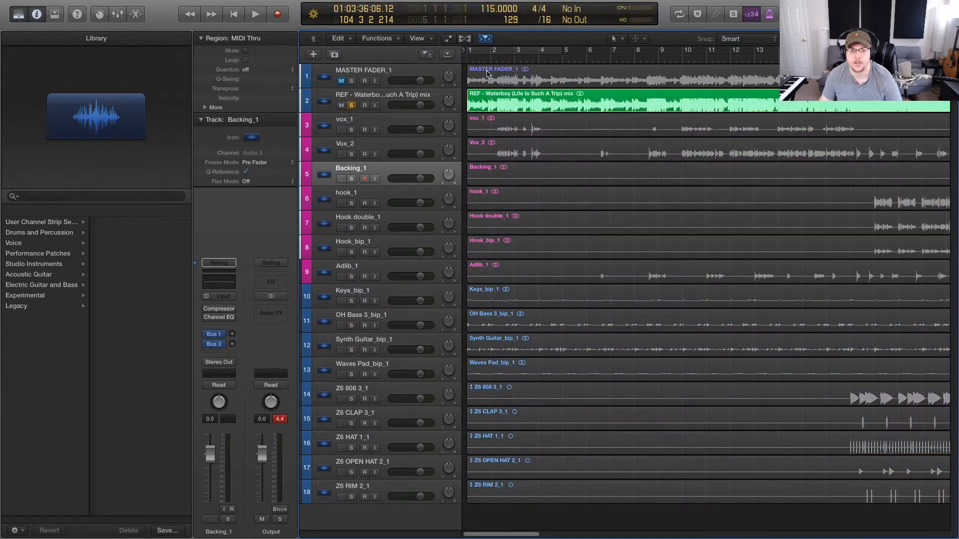
left_click(465, 62)
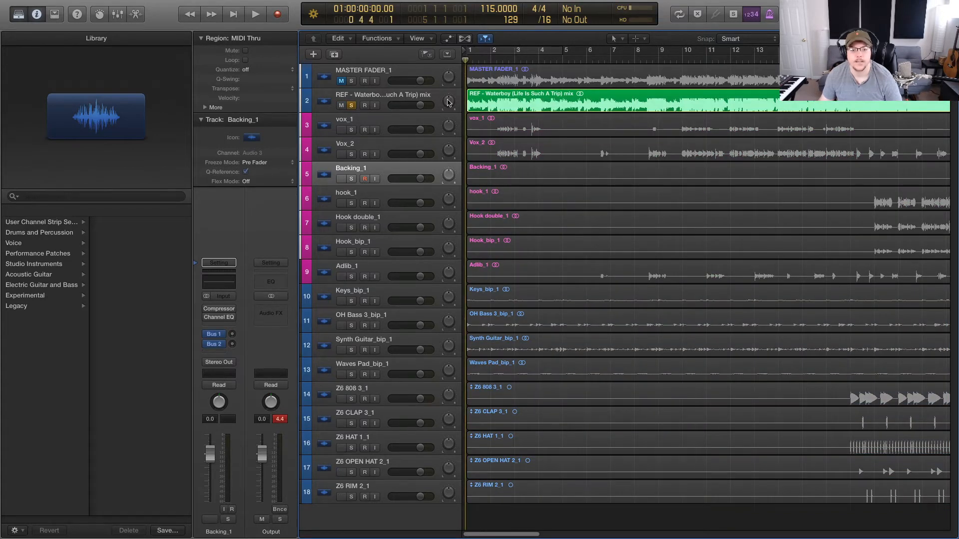
key("space")
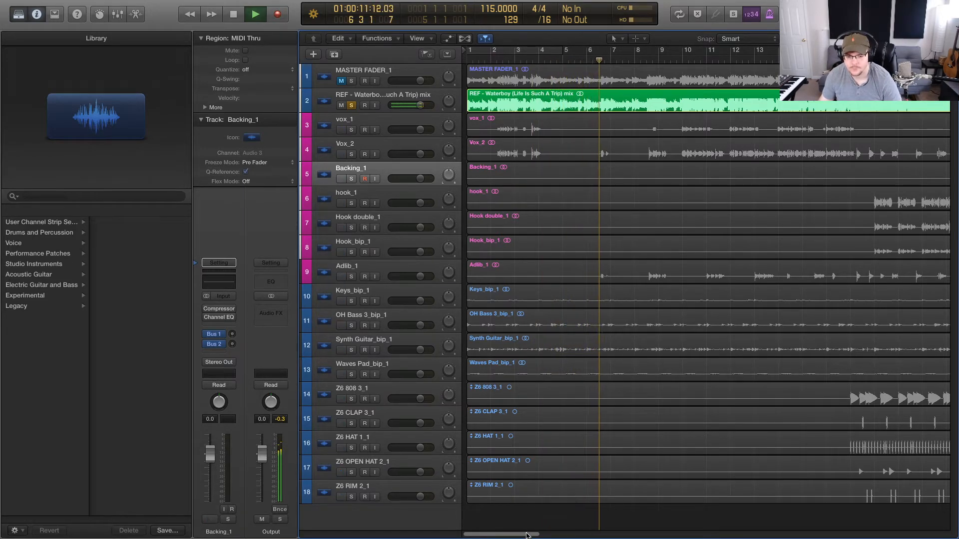
left_click_drag(526, 535, 542, 535)
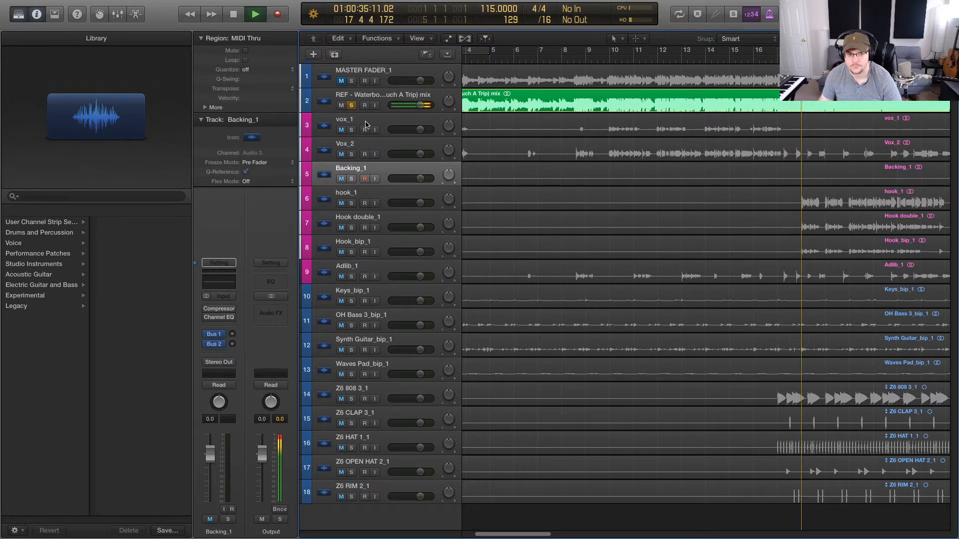
key("space")
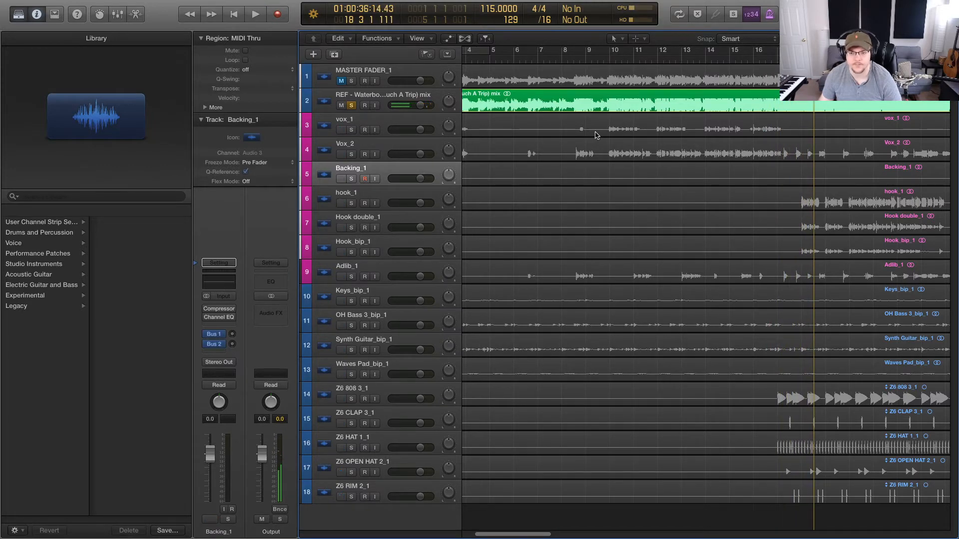
Step: Audition short passages of the soloed reference mix from bar 1, stopping around bar 8
left_click(728, 60)
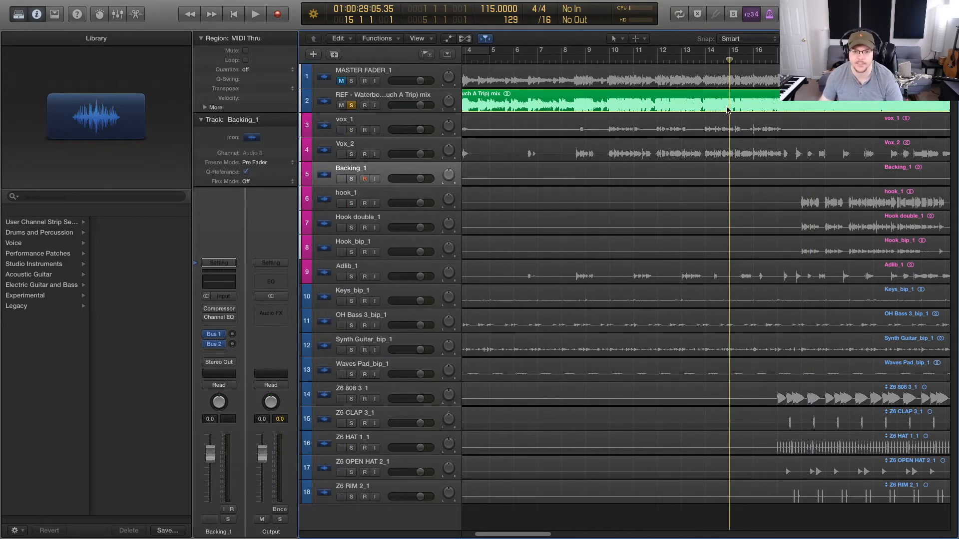
left_click_drag(536, 534, 513, 537)
left_click(465, 60)
key("space")
key("space")
key("Return")
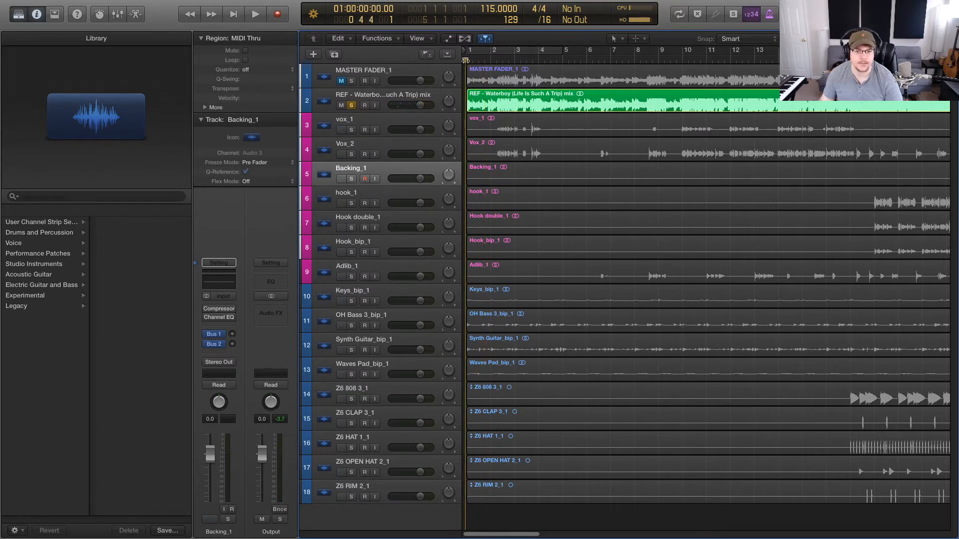
key("space")
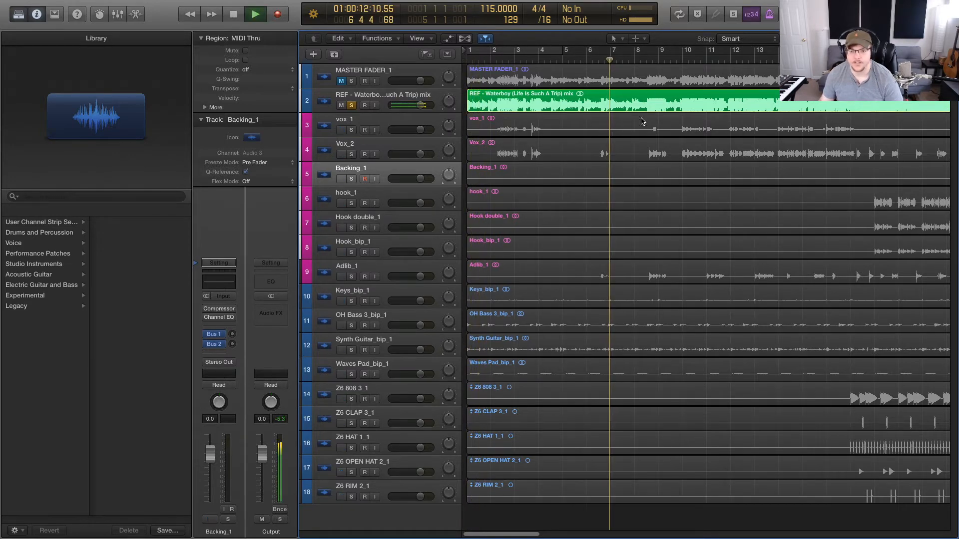
key("space")
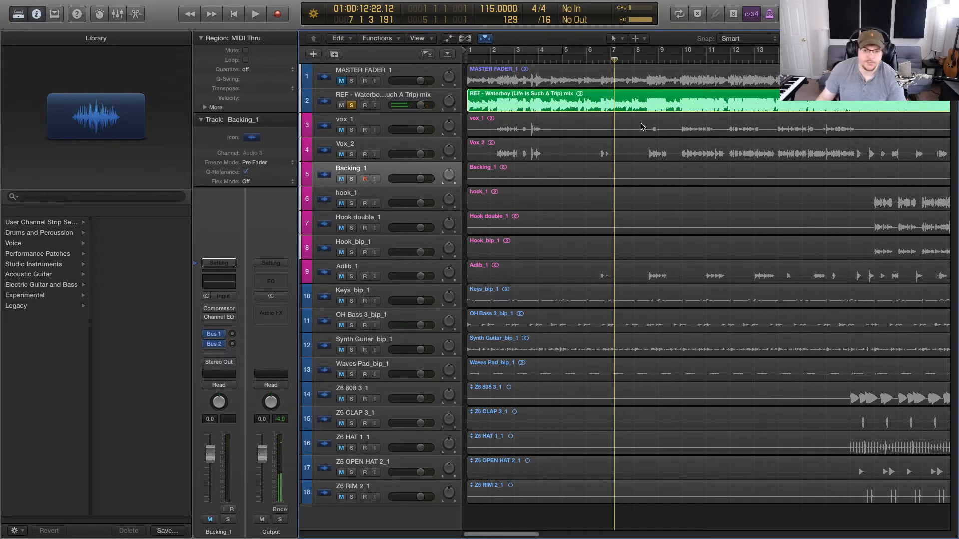
key("space")
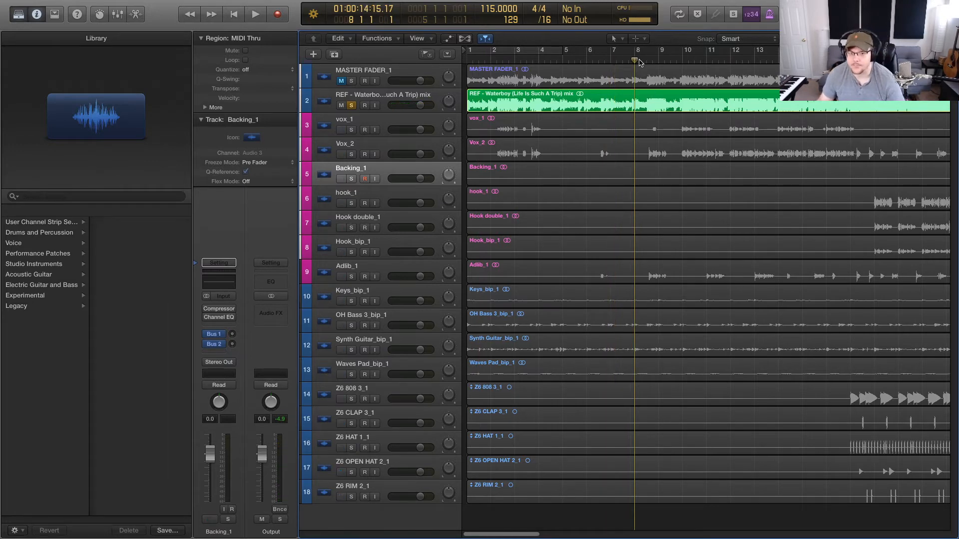
key("space")
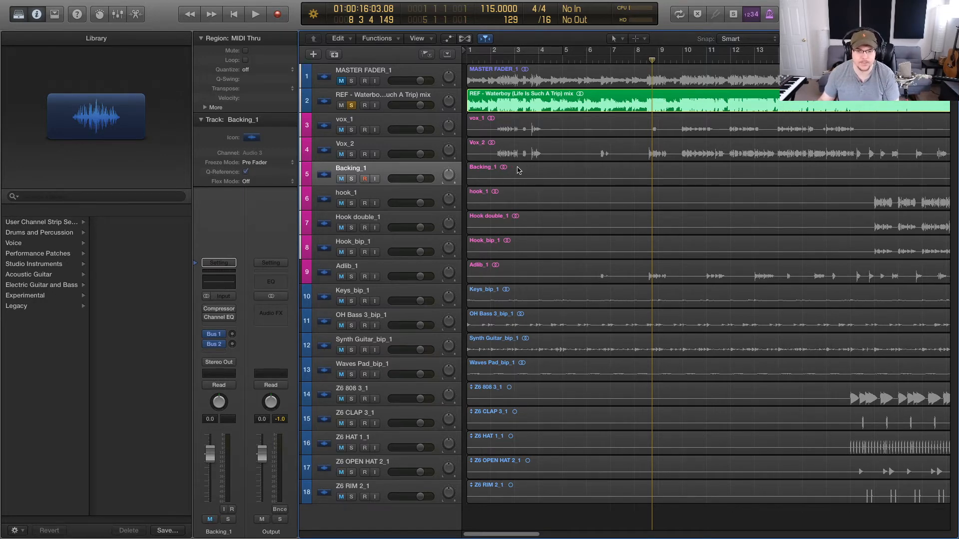
Step: Play the soloed reference mix from bar 1 to about bar 38, following the playhead through the arrangement
left_click(465, 60)
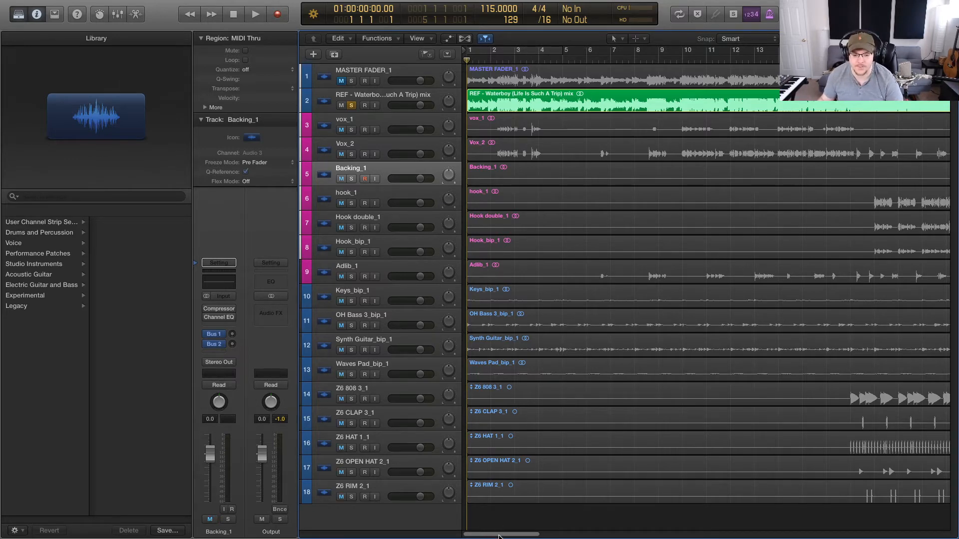
left_click_drag(499, 536, 504, 537)
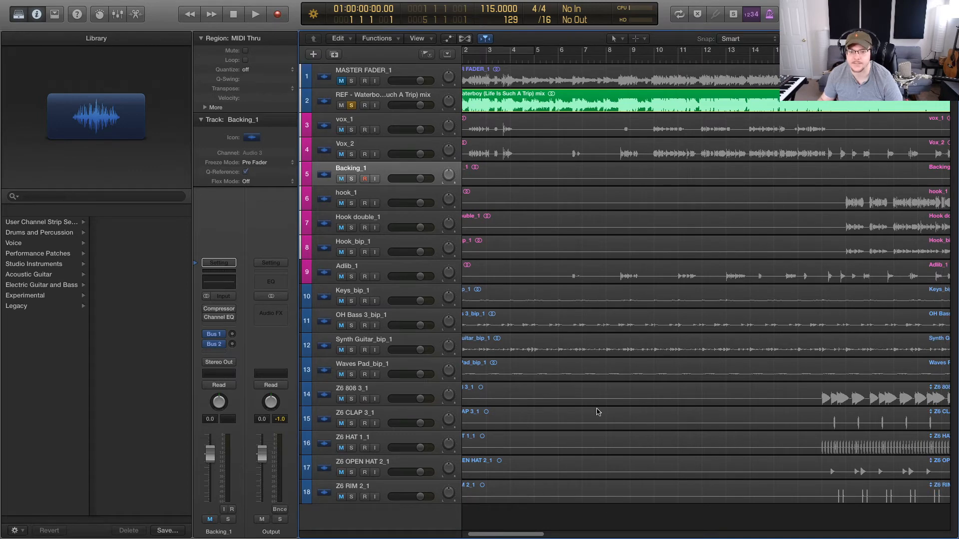
key("space")
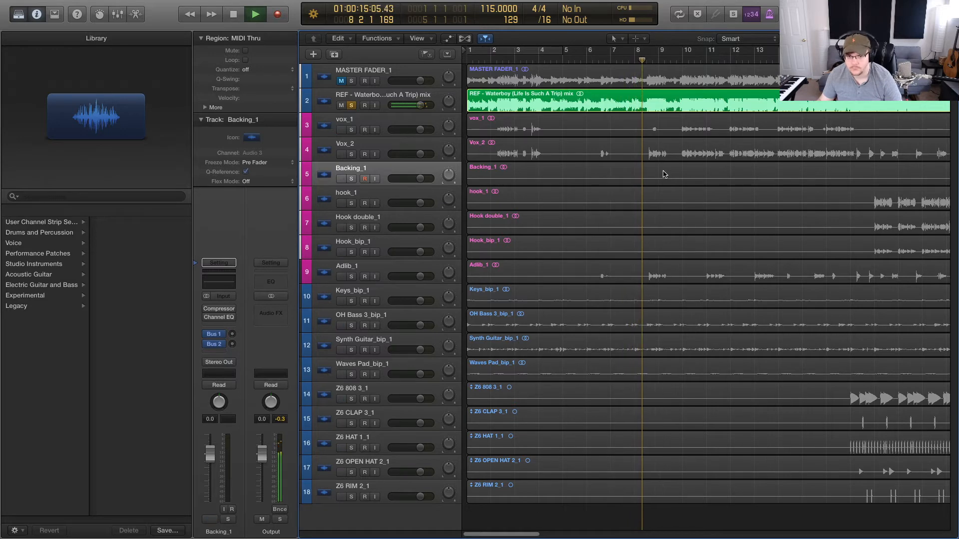
left_click_drag(527, 535, 552, 536)
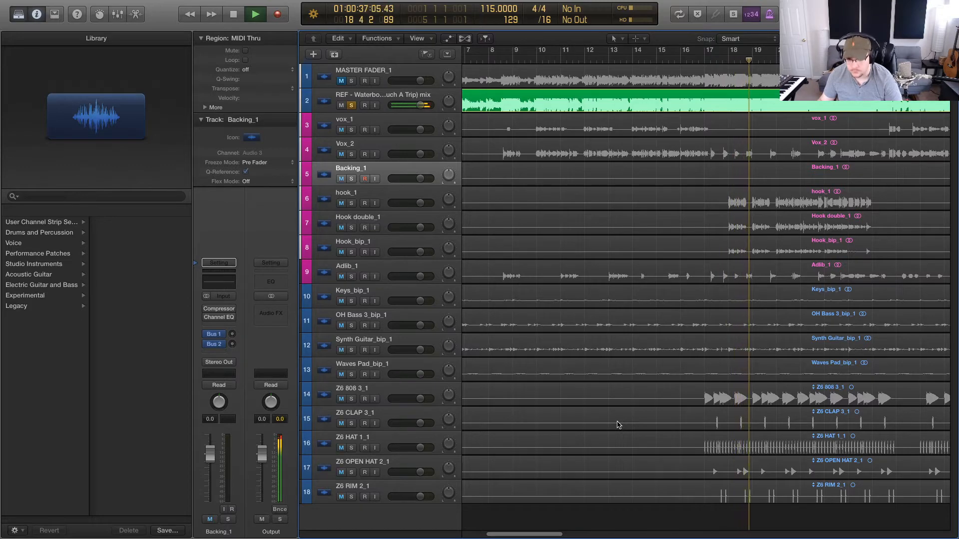
left_click_drag(535, 535, 569, 538)
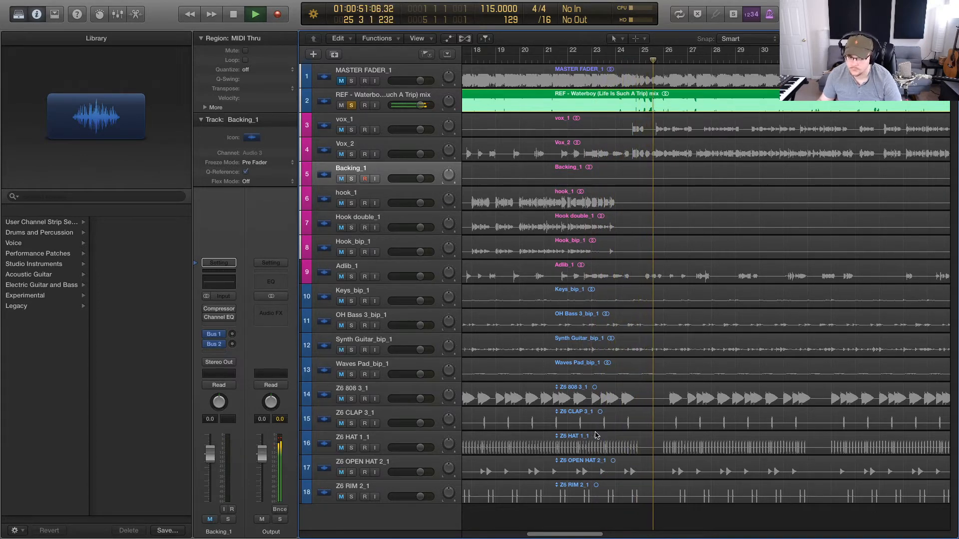
mouse_move(605, 531)
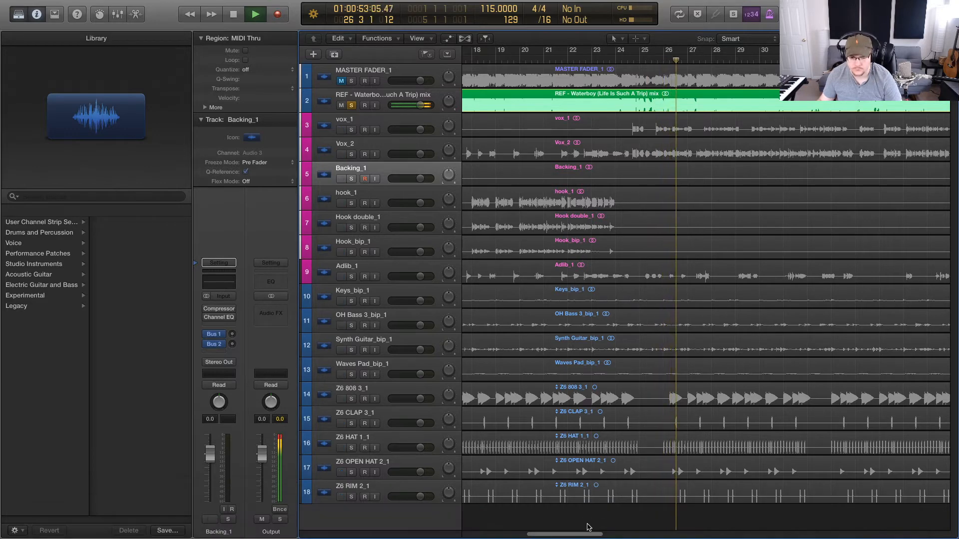
left_click_drag(599, 535, 601, 535)
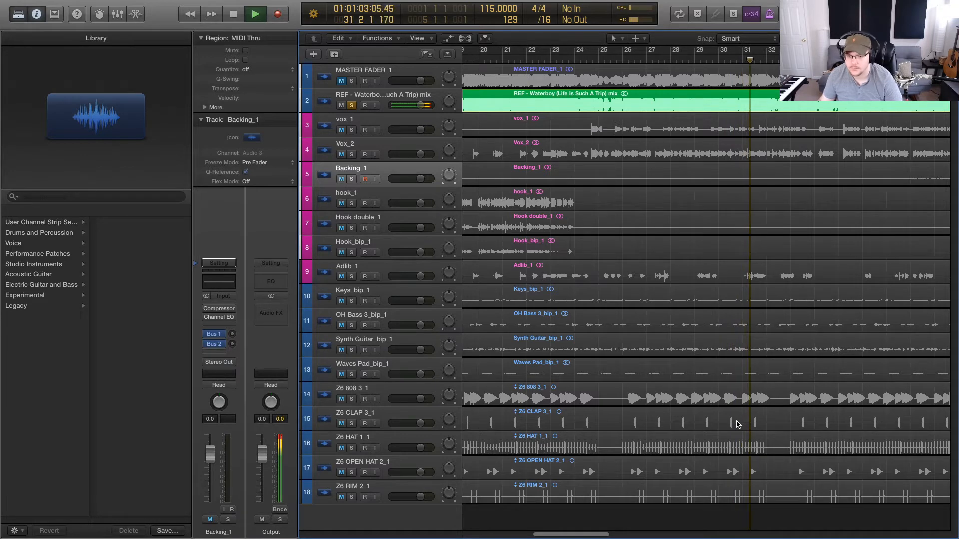
left_click_drag(597, 535, 614, 535)
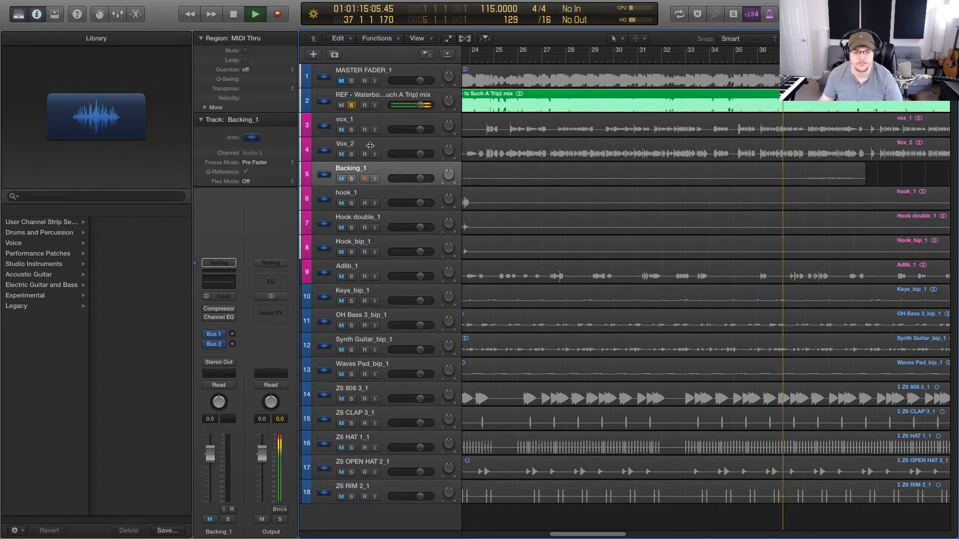
key("space")
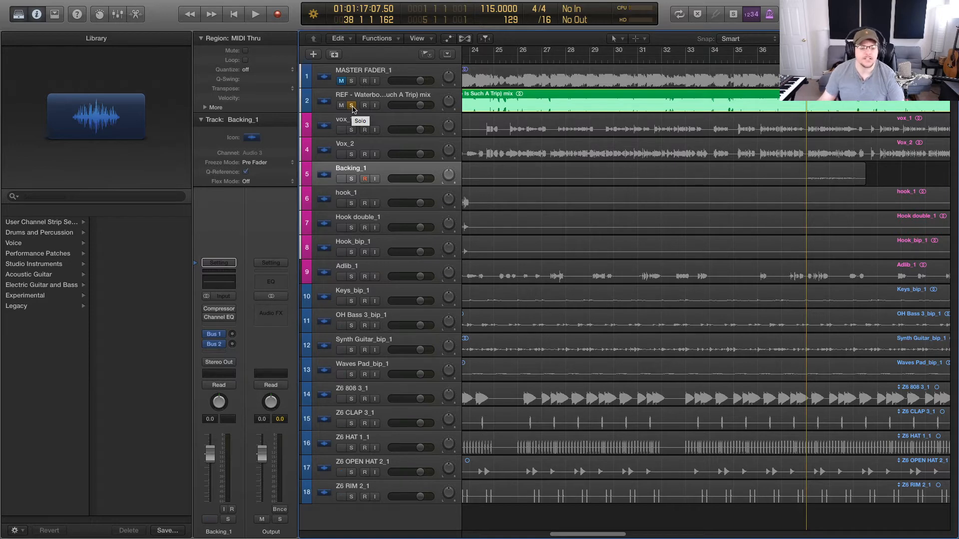
Step: Turn off solo on the REF - Waterboy mix track, mute it, and return the playhead to bar 1
left_click(351, 106)
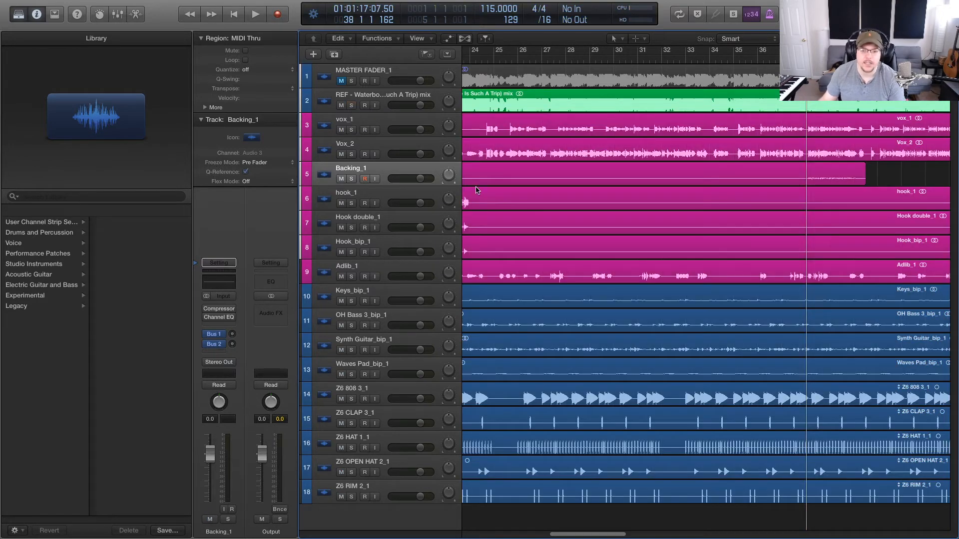
left_click(341, 106)
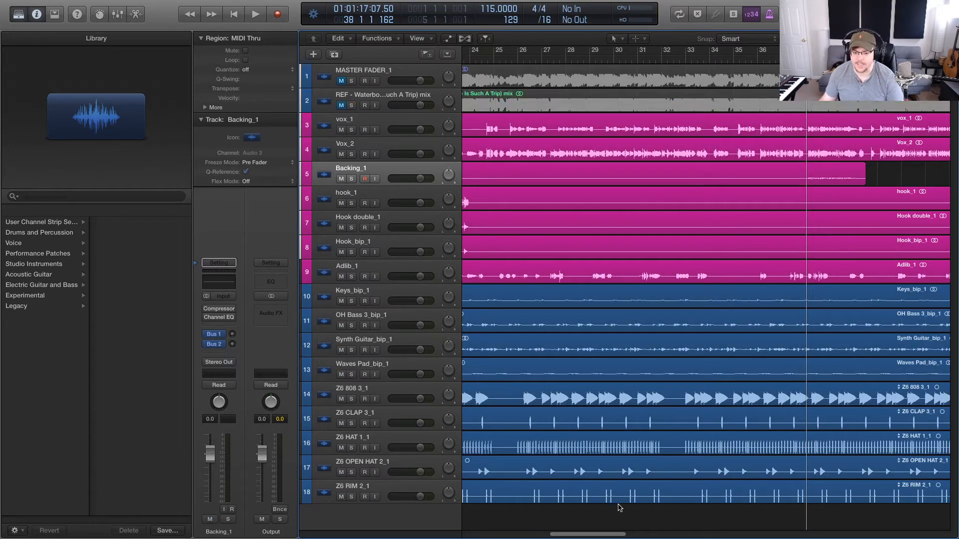
left_click_drag(610, 535, 451, 532)
left_click(491, 61)
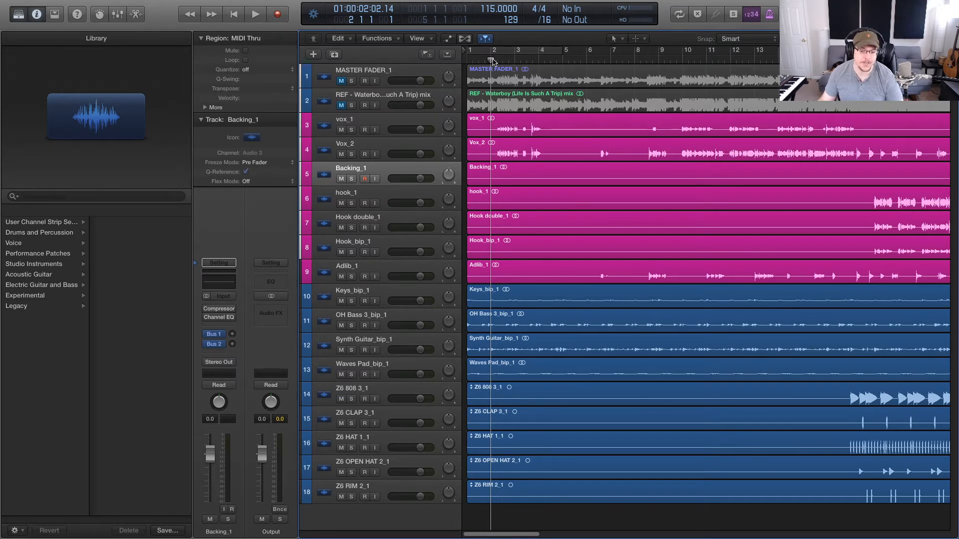
left_click(467, 60)
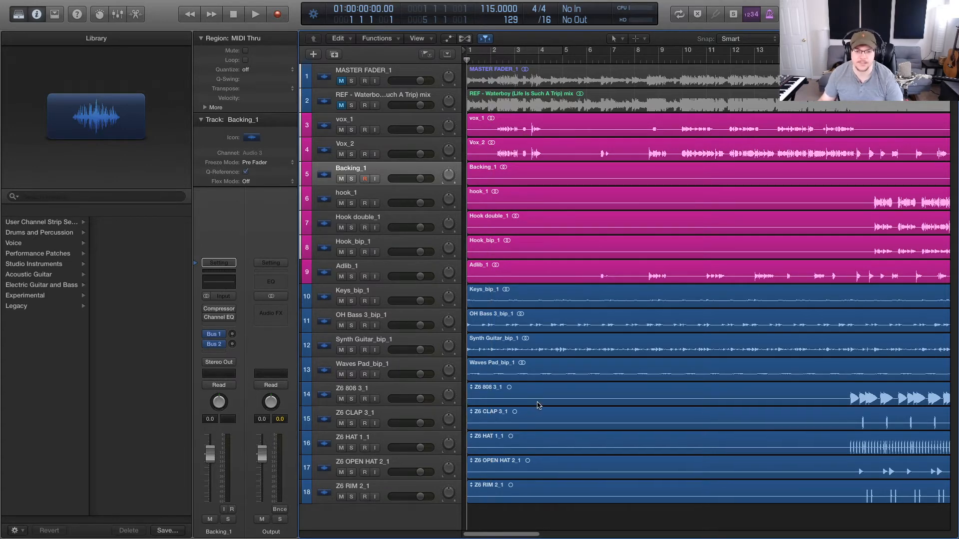
Step: Play the unmixed tracks from the start, setting a cycle range that begins at bar 8, and stop around bar 19
key("space")
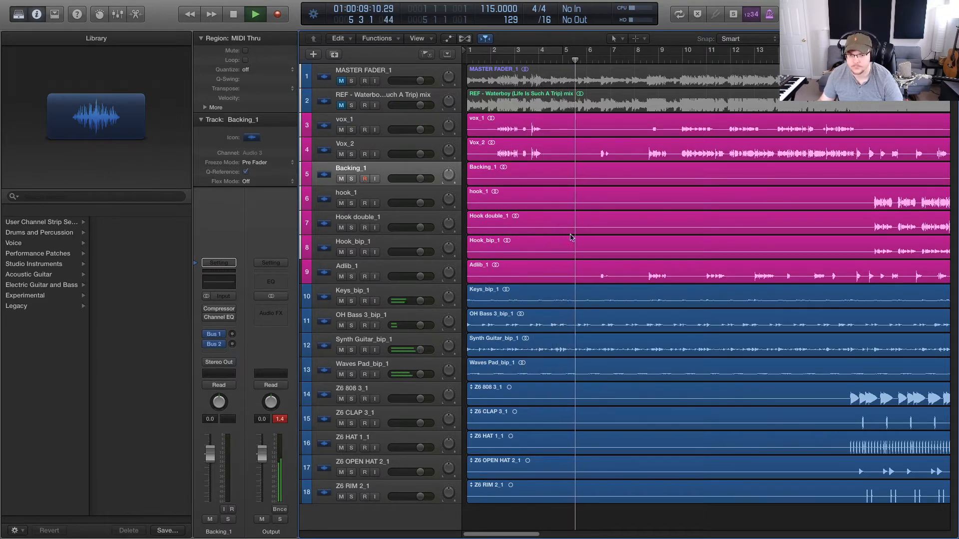
left_click(636, 61)
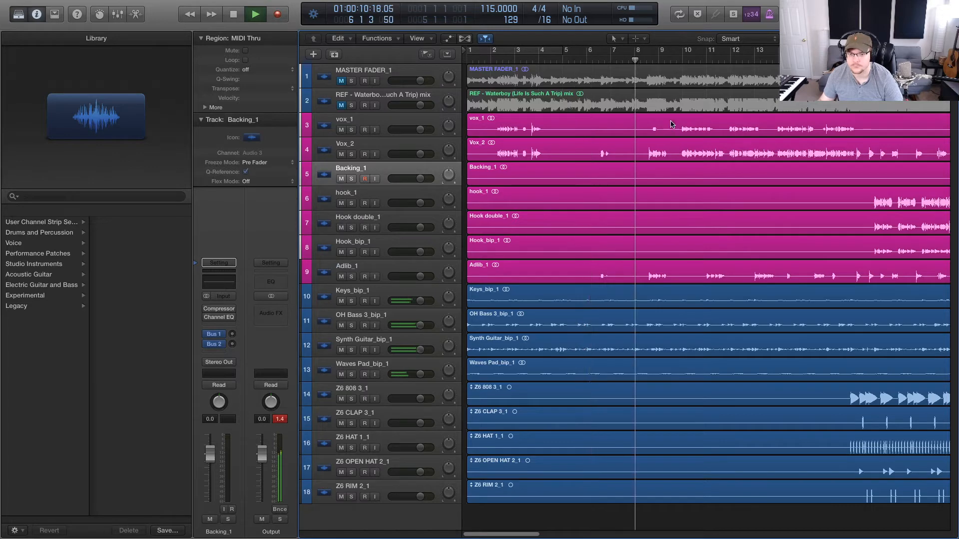
left_click_drag(638, 50, 820, 302)
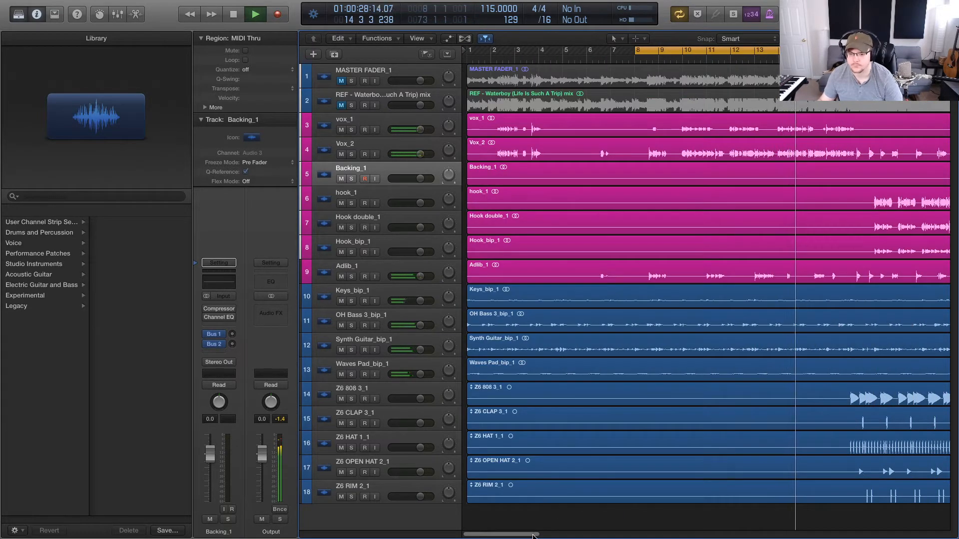
left_click_drag(531, 537, 560, 537)
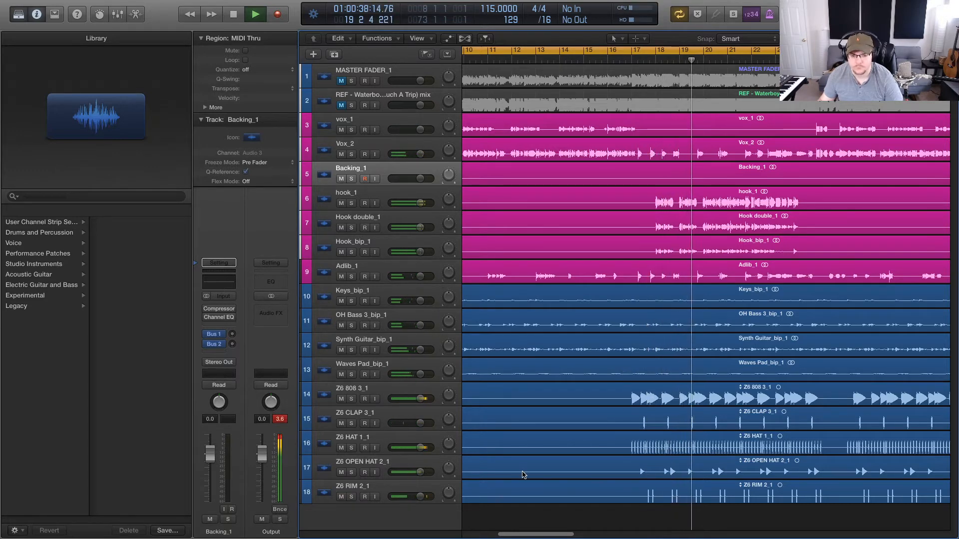
key("space")
Step: Select the vox_1 track and show the mixer, enlarged so the complete channel strips are visible
left_click_drag(527, 534, 496, 535)
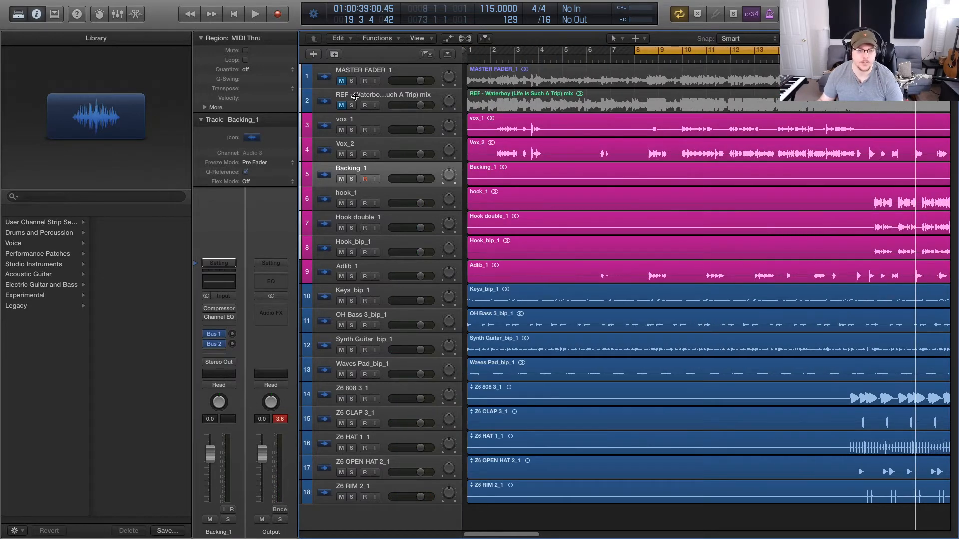
left_click(391, 122)
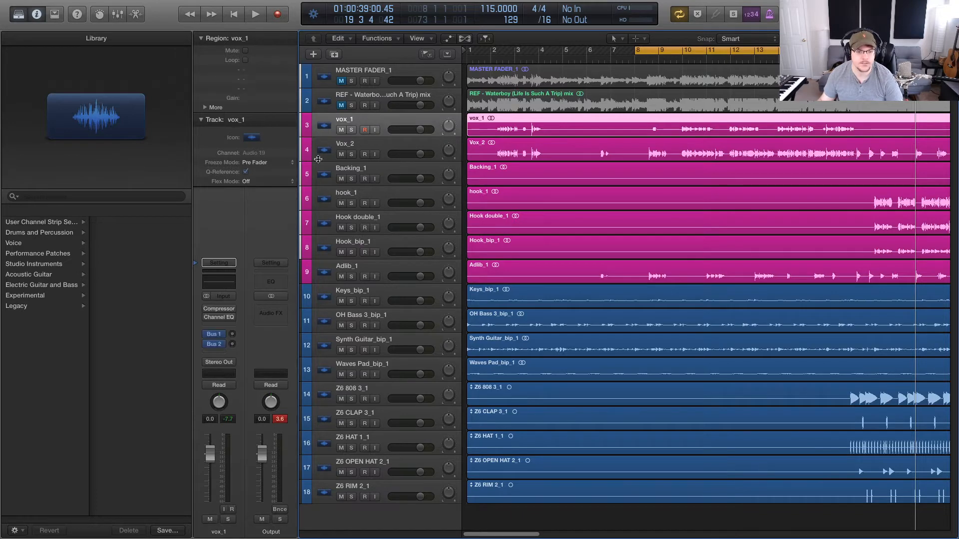
left_click(118, 15)
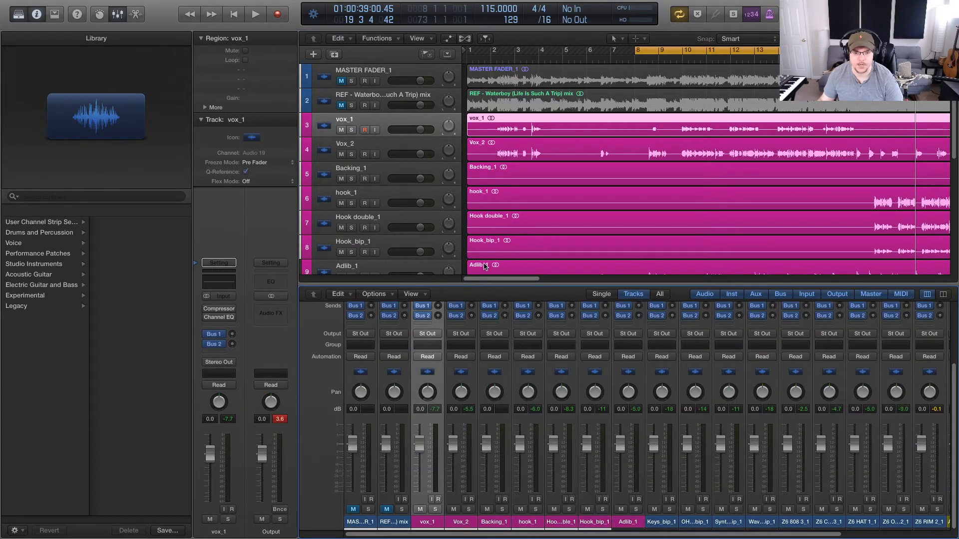
left_click_drag(483, 285, 486, 162)
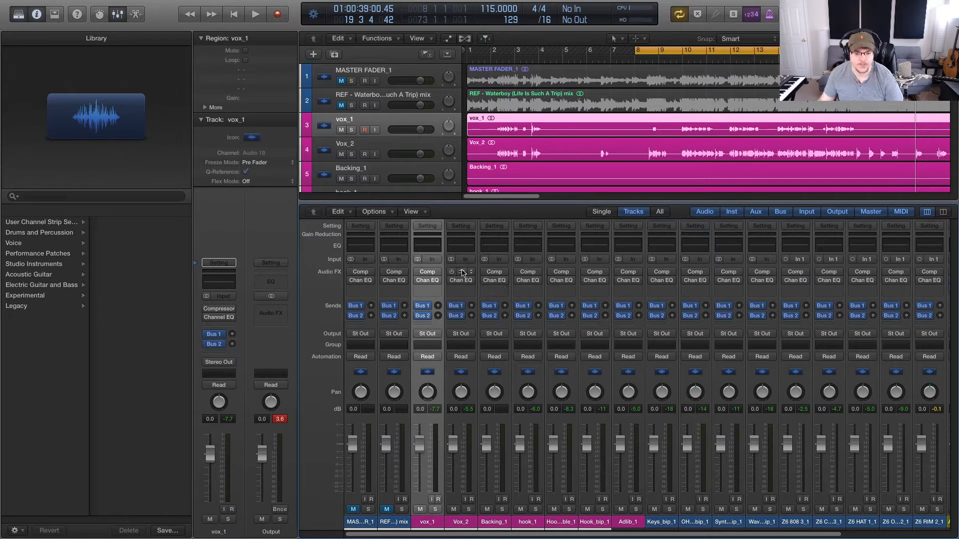
left_click(459, 529, "shift")
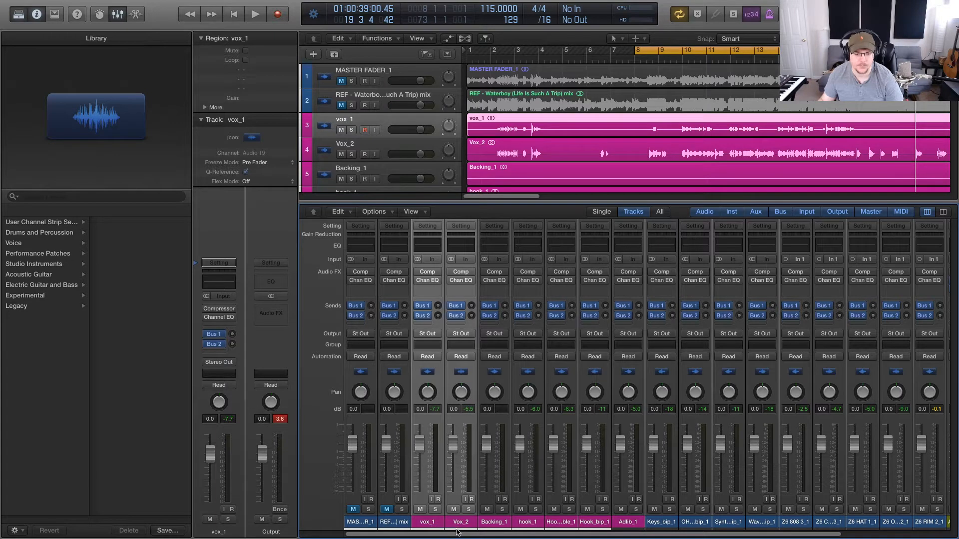
left_click(434, 325)
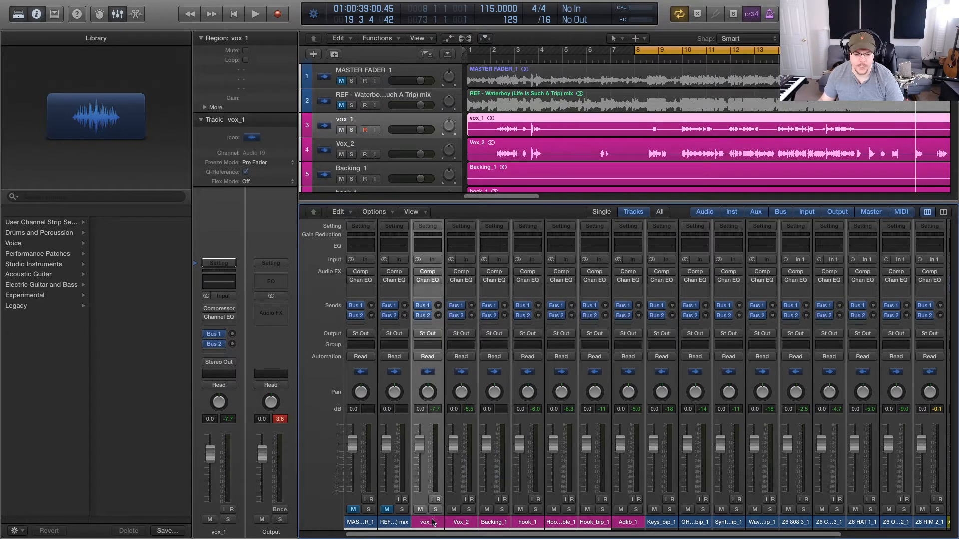
Step: Add Vox_2 to the vox_1 selection in the mixer and route both channels' output to Bus 6
left_click(456, 526, "shift")
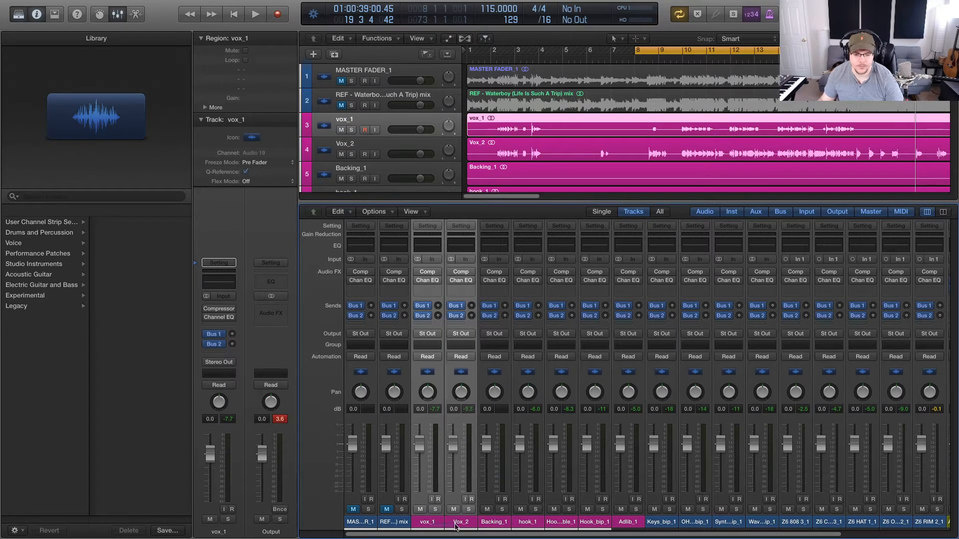
left_click(428, 334)
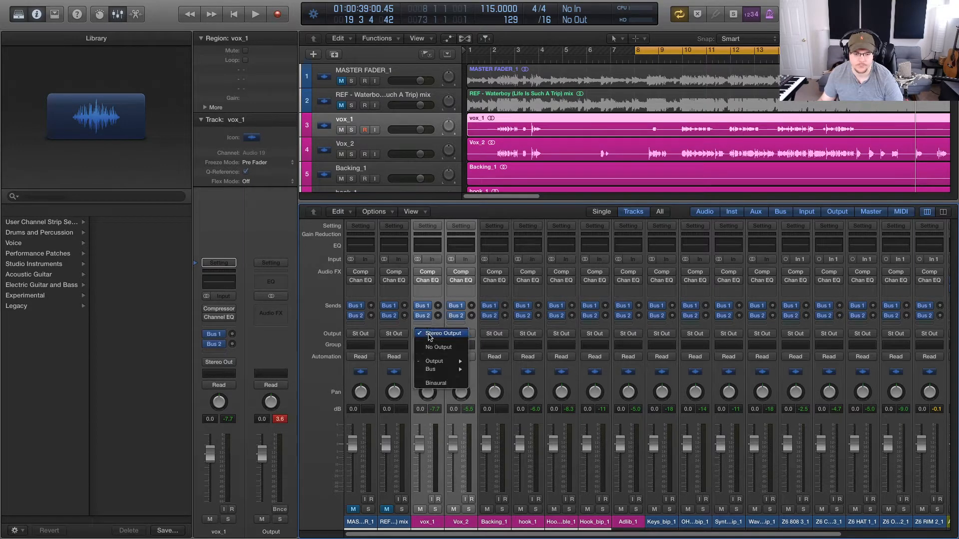
mouse_move(439, 362)
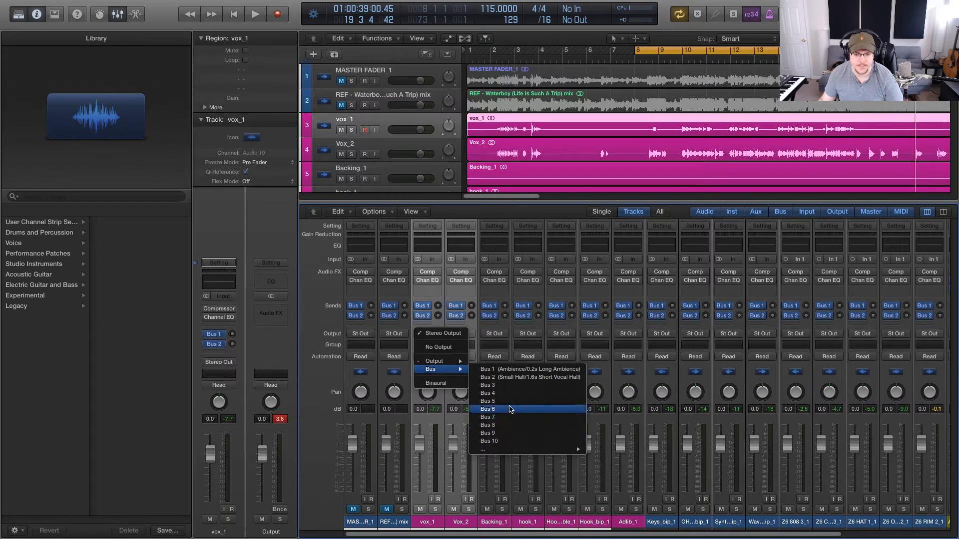
left_click(510, 411)
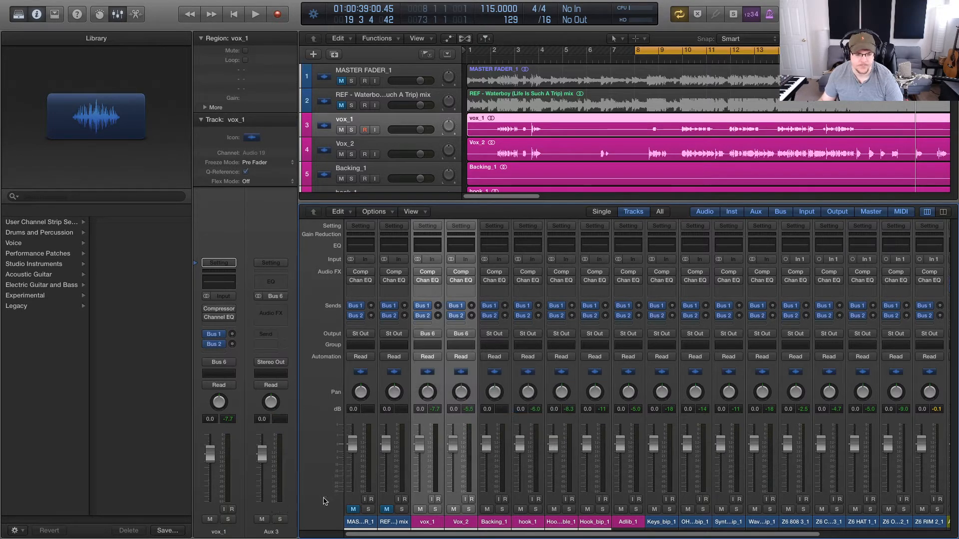
Step: Rename the Bus 6 aux channel strip as MAIN VOX
double_click(271, 532)
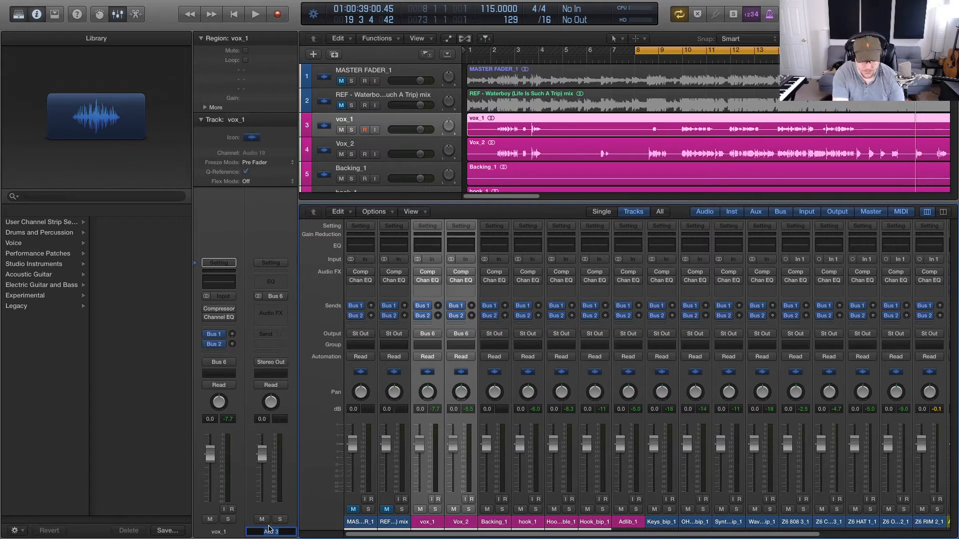
type("MAIN VOX")
key("Return")
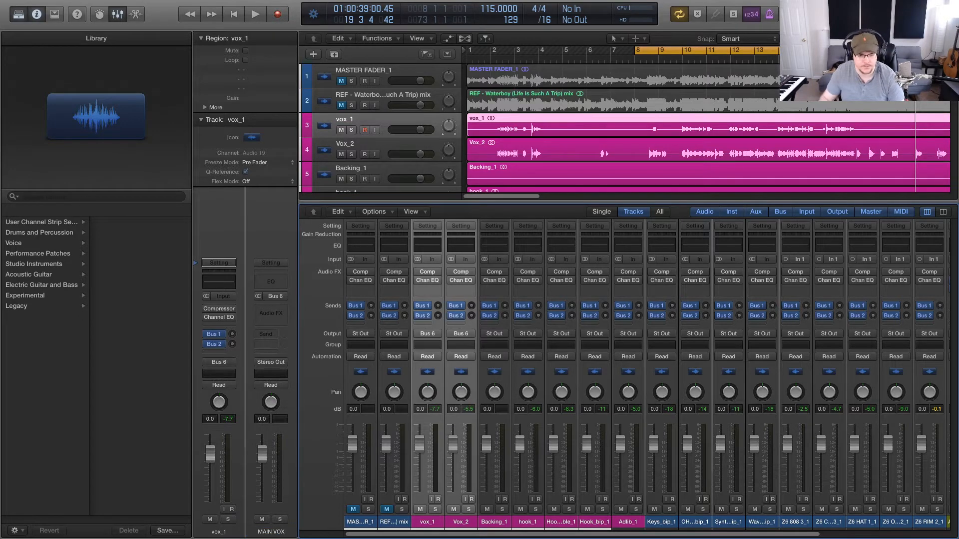
left_click(284, 312)
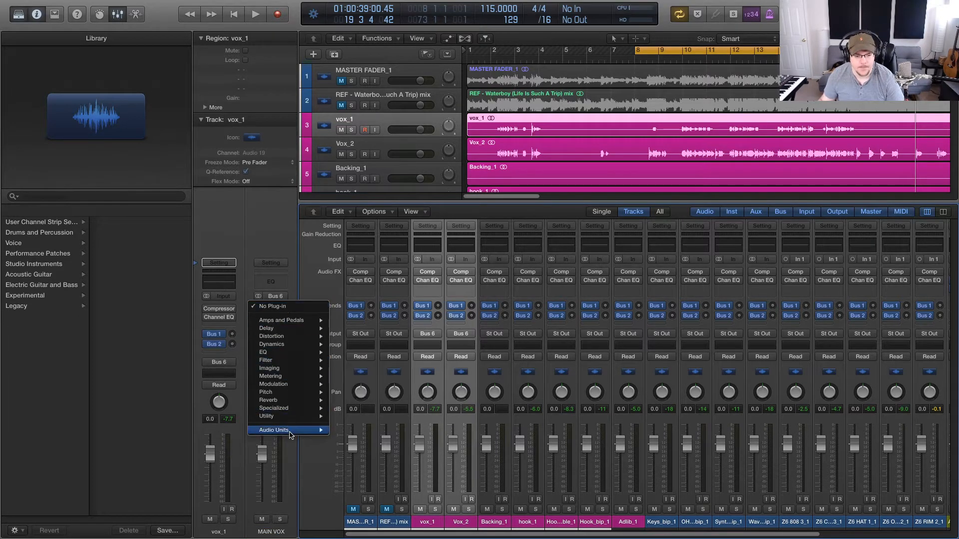
mouse_move(290, 432)
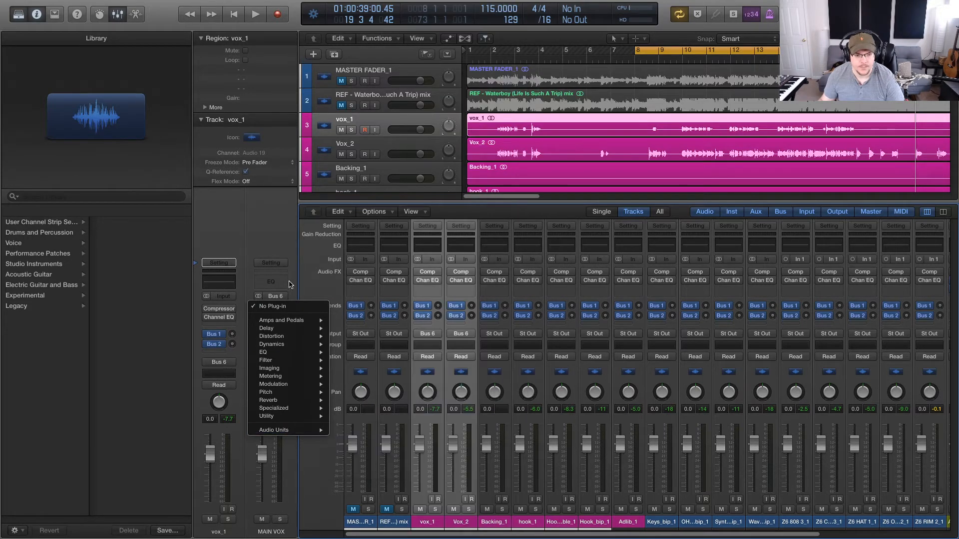
left_click(291, 287)
Step: Play the mix from the cycle start at bar 8, jump to about bar 17 to hear the hook vocals, and stop around bar 20
key("space")
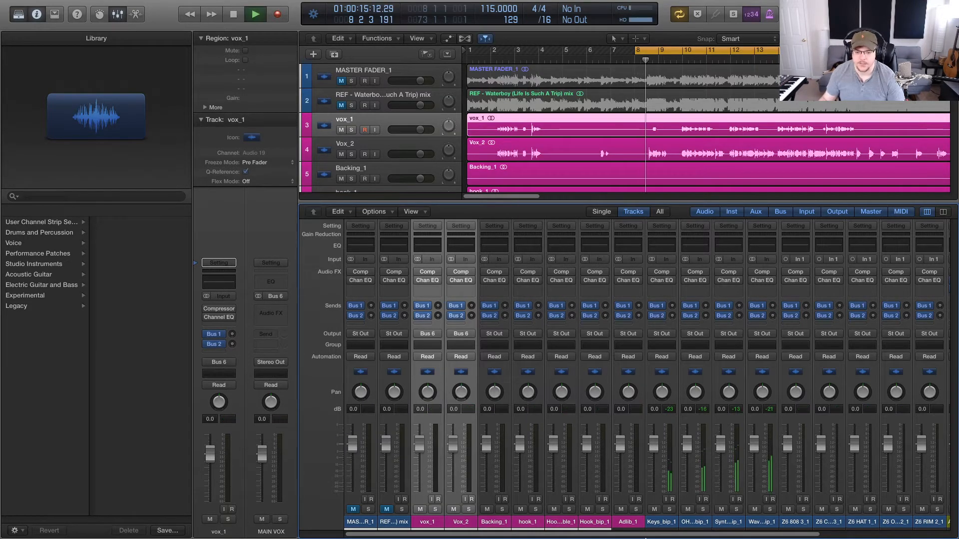
key("space")
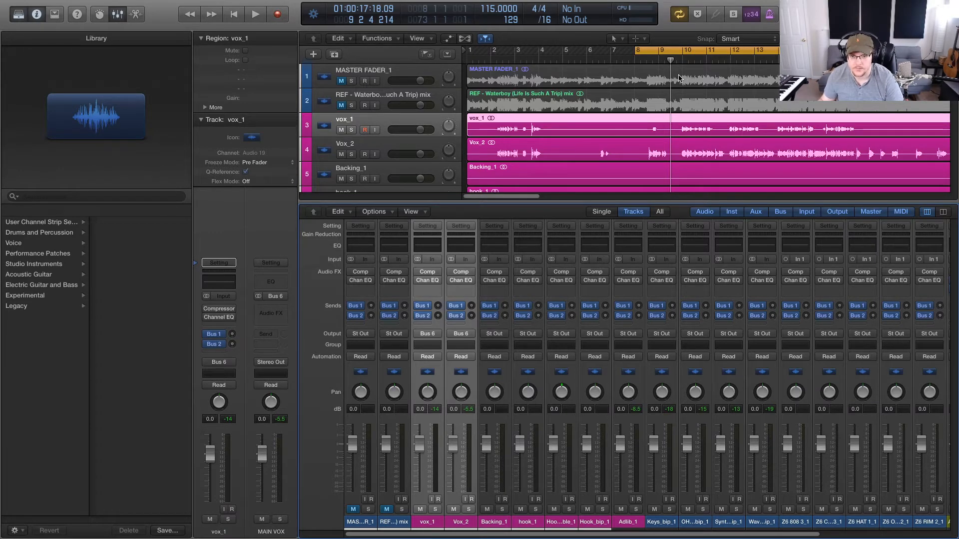
key("space")
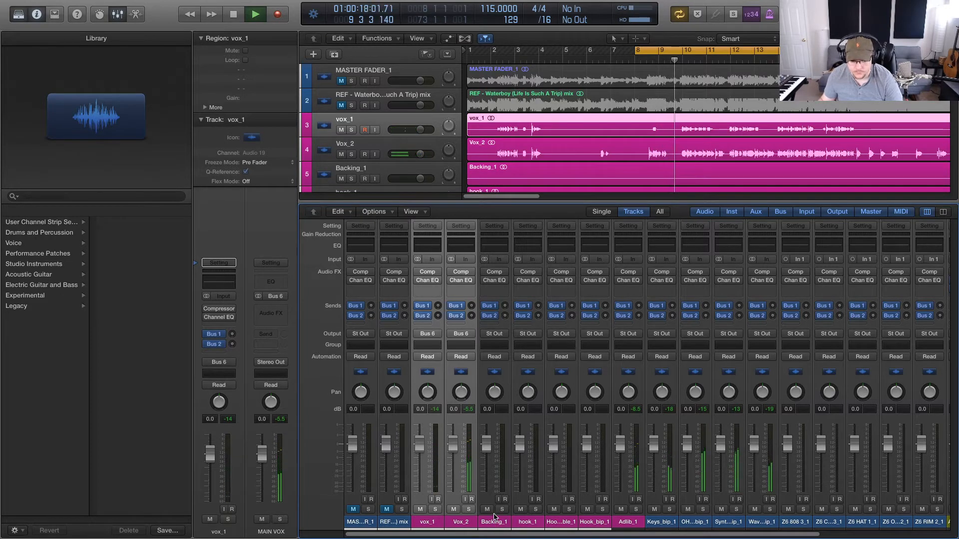
scroll(605, 129, "down", 3)
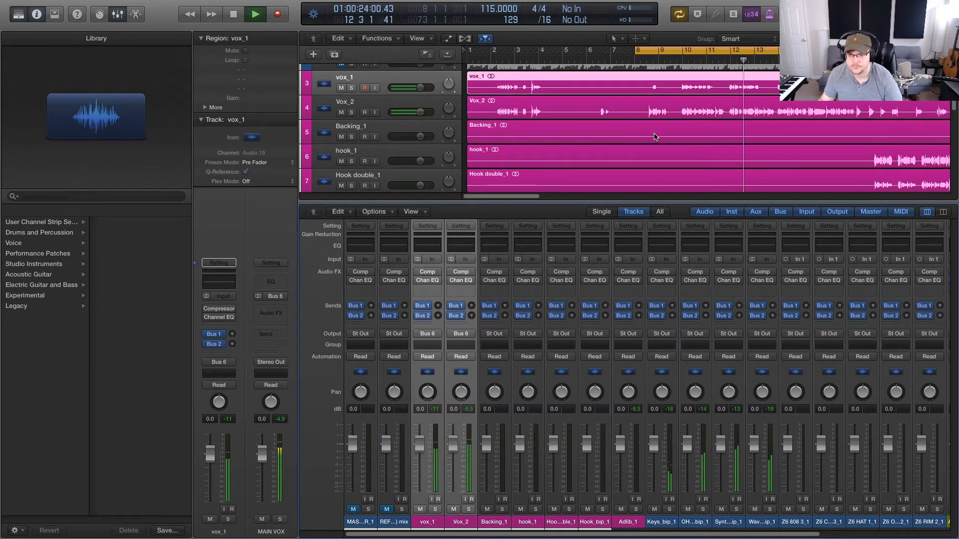
left_click_drag(534, 197, 560, 197)
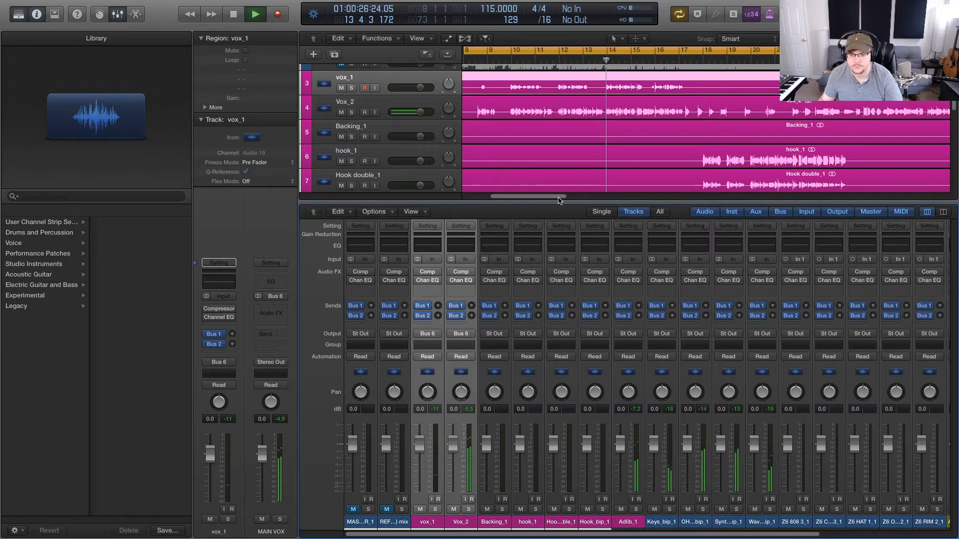
left_click(689, 59)
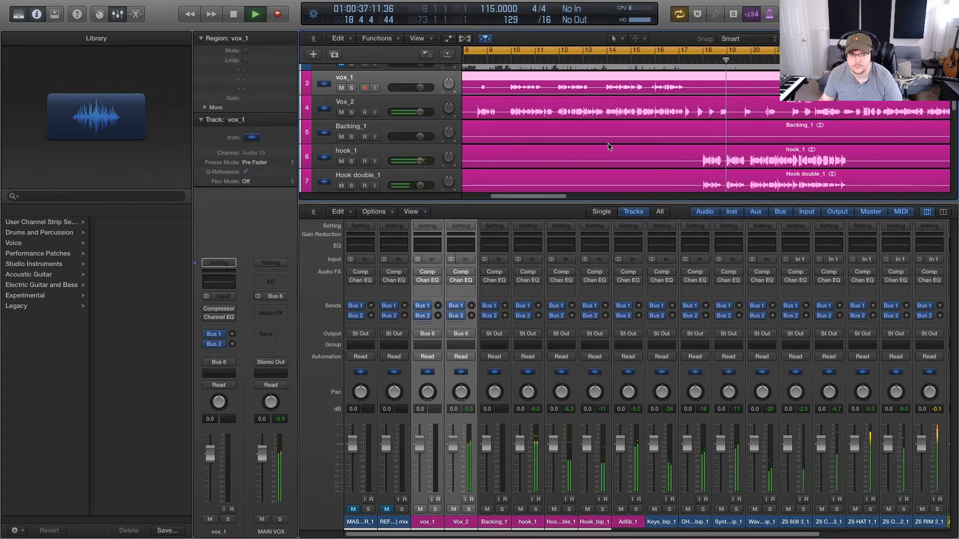
key("space")
Step: Select the Hook double_1 and Hook_bip_1 channels and route their output to Bus 6 (MAIN VOX)
left_click(372, 155)
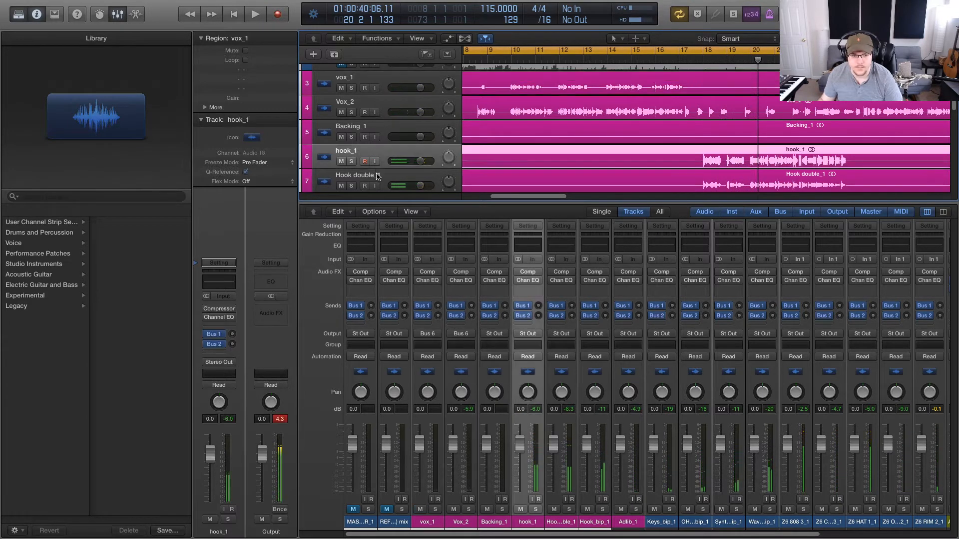
left_click(378, 178)
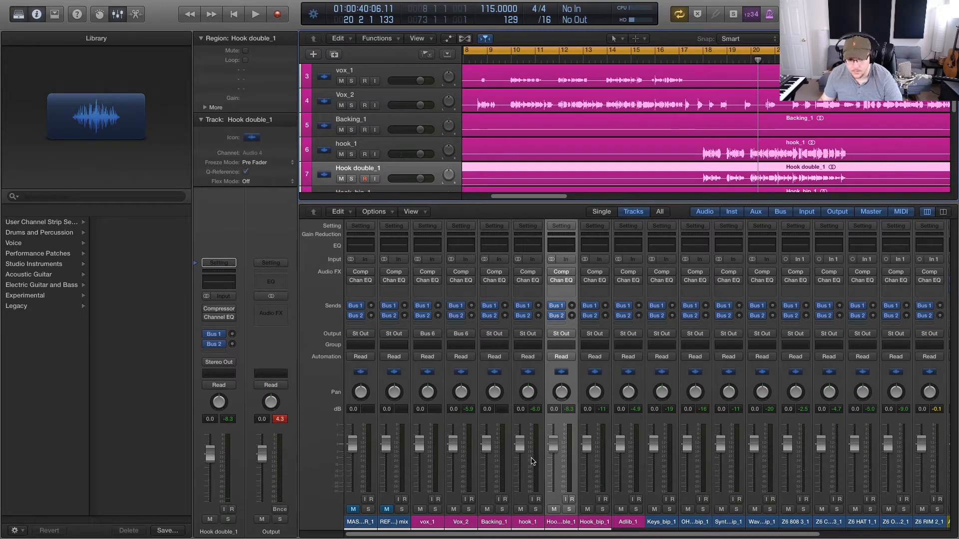
left_click(588, 525, "shift")
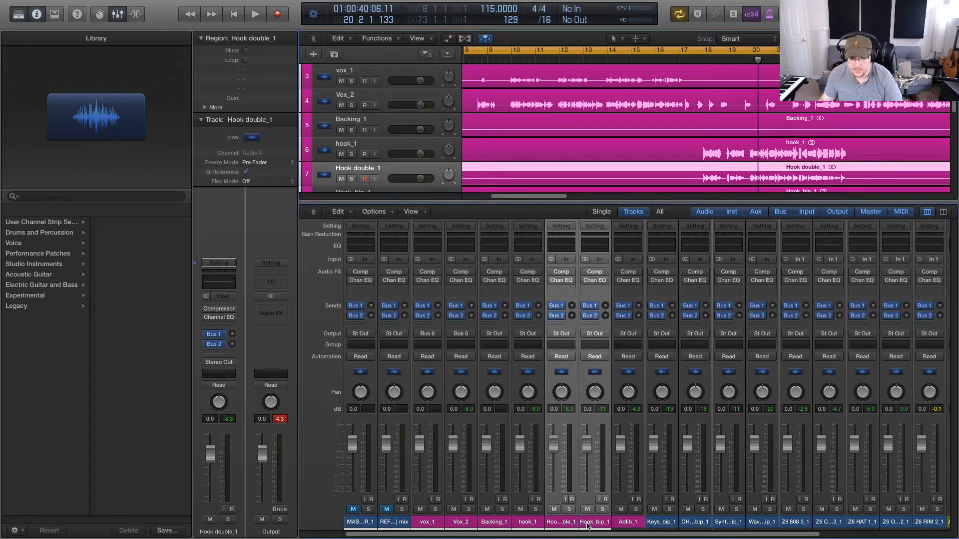
left_click(563, 335)
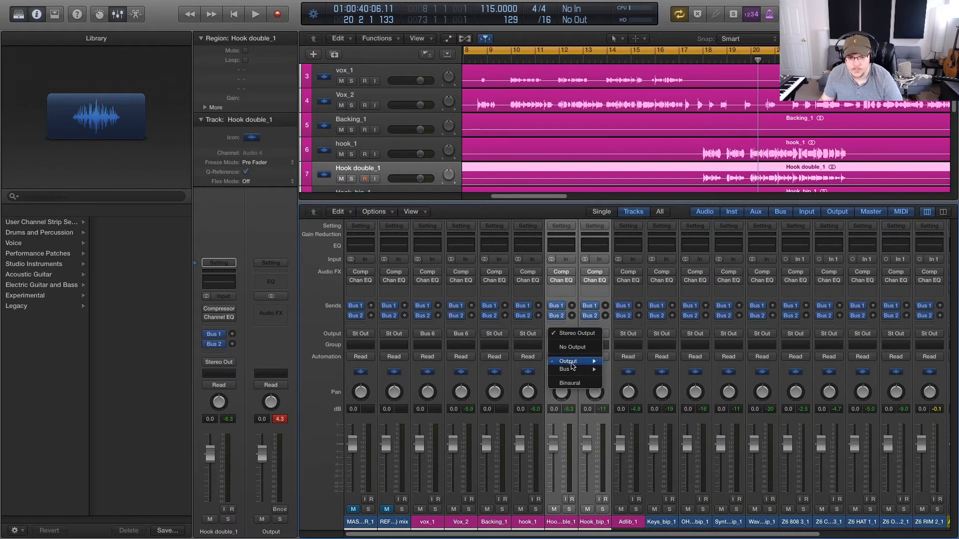
mouse_move(574, 371)
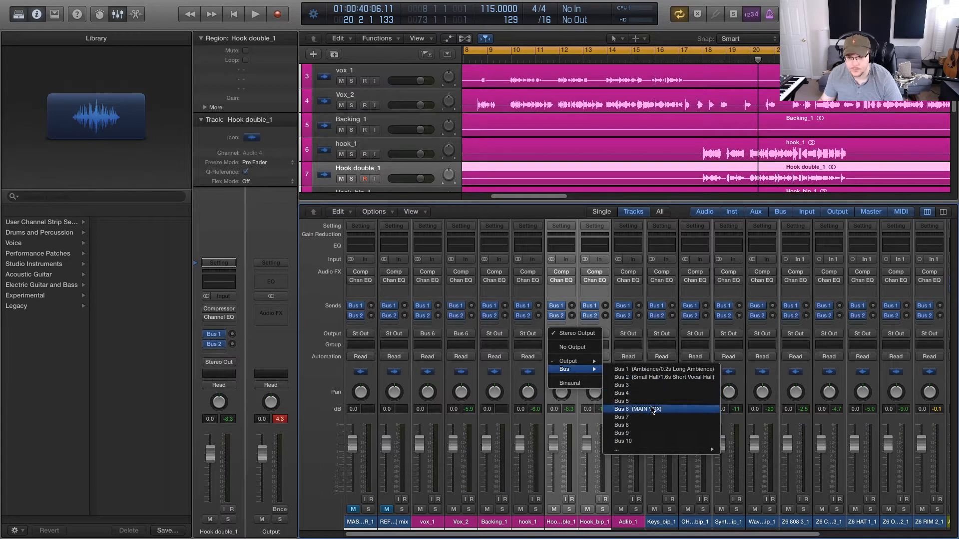
left_click(652, 410)
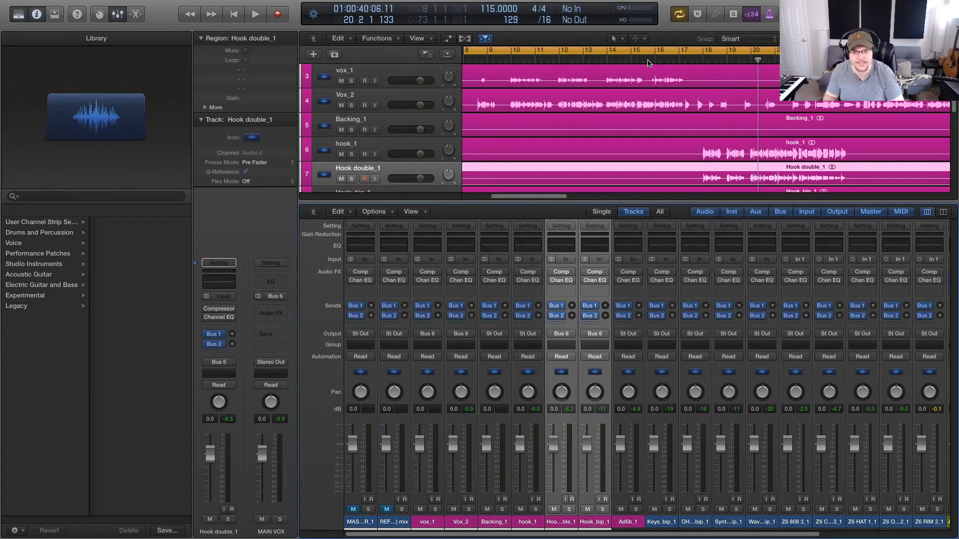
Step: Play the mix from bar 8, jump ahead to just before the hook, select the Hook_bip_1 track, and stop around bar 25
key("space")
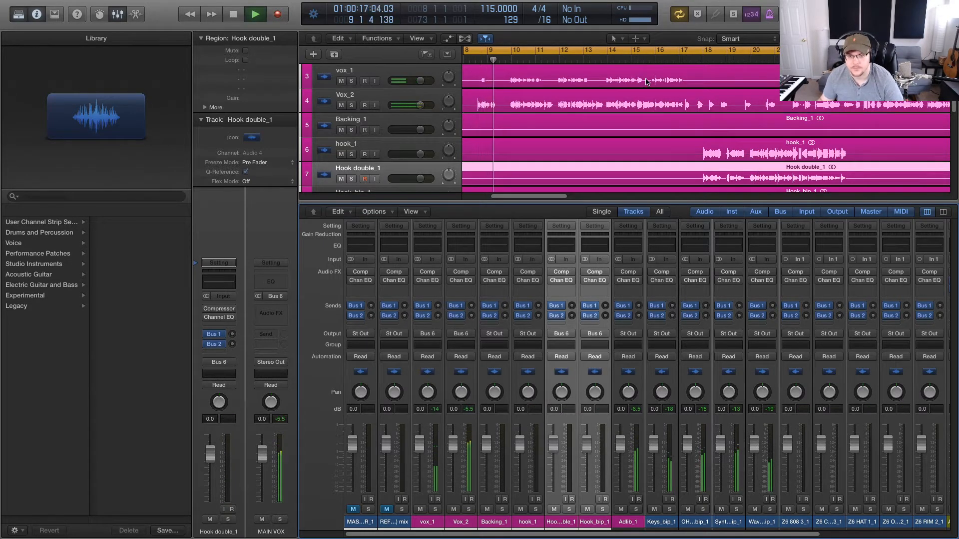
left_click(673, 60)
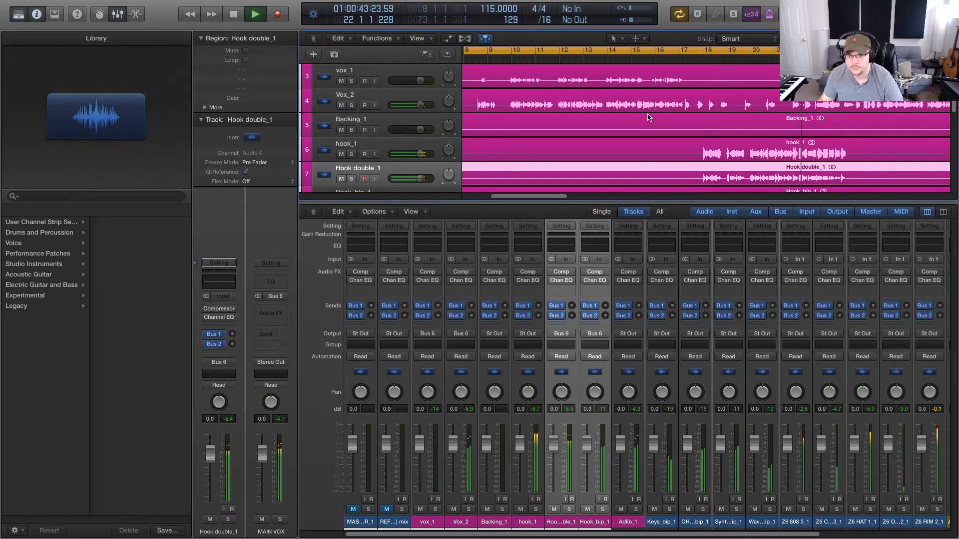
scroll(643, 106, "down", 2)
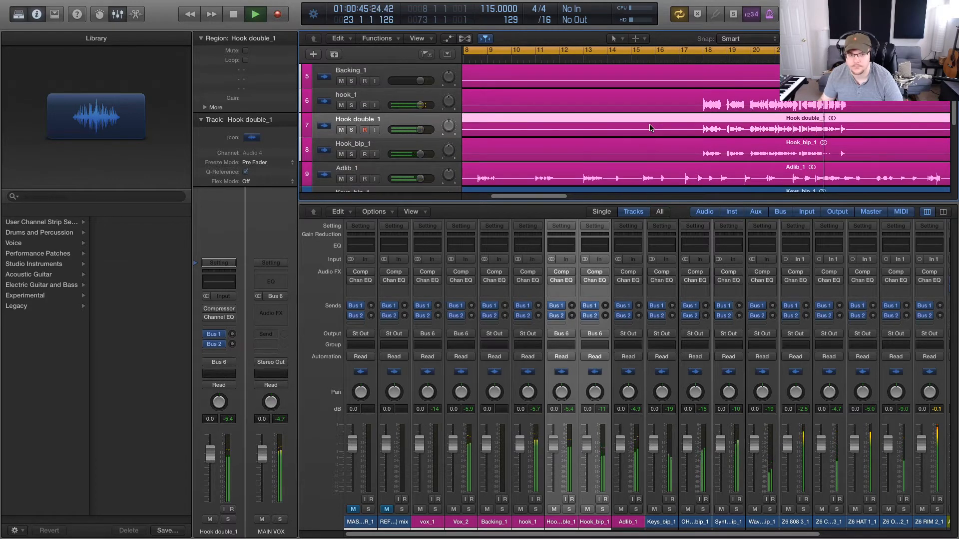
left_click(382, 145)
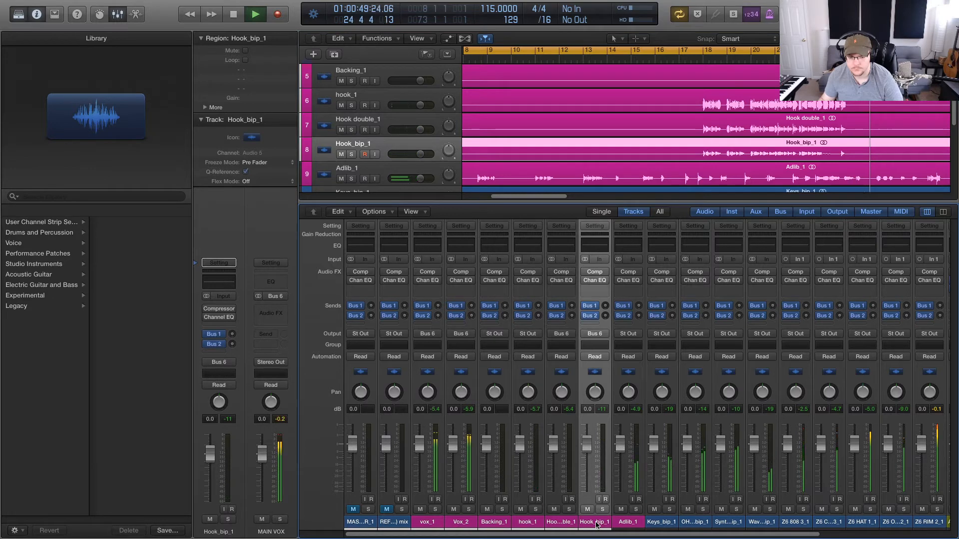
key("space")
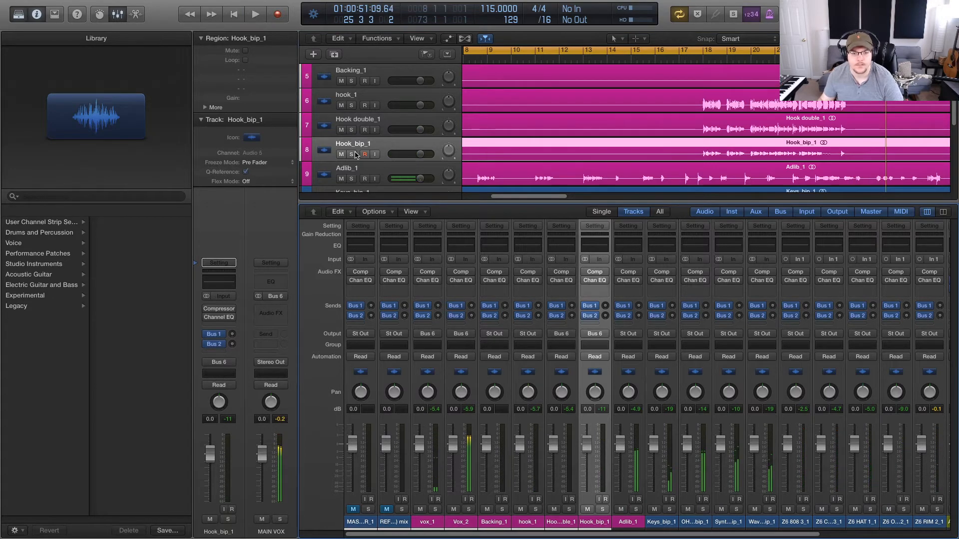
Step: Solo the Hook_bip_1 track, listen to it briefly around bars 18 to 19, and turn its solo off
left_click(352, 154)
key("space")
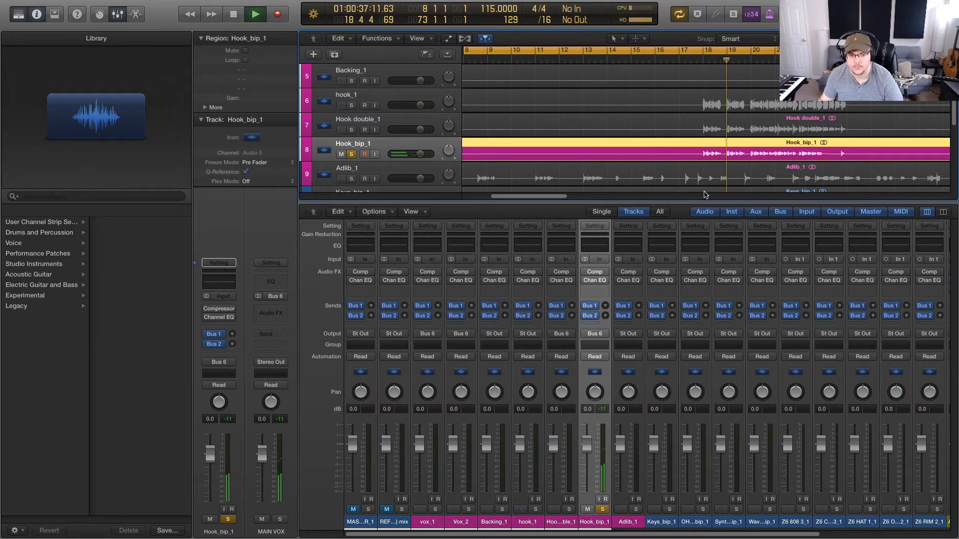
key("space")
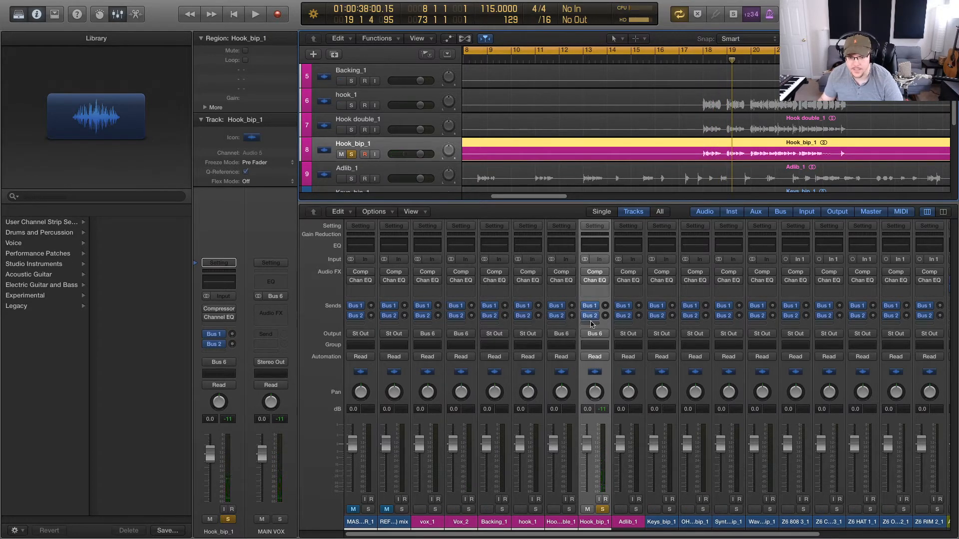
left_click(353, 154)
Step: Play the mix from bar 8, jump to just before the hook, select the Adlib_1 track, and stop around bar 29
key("space")
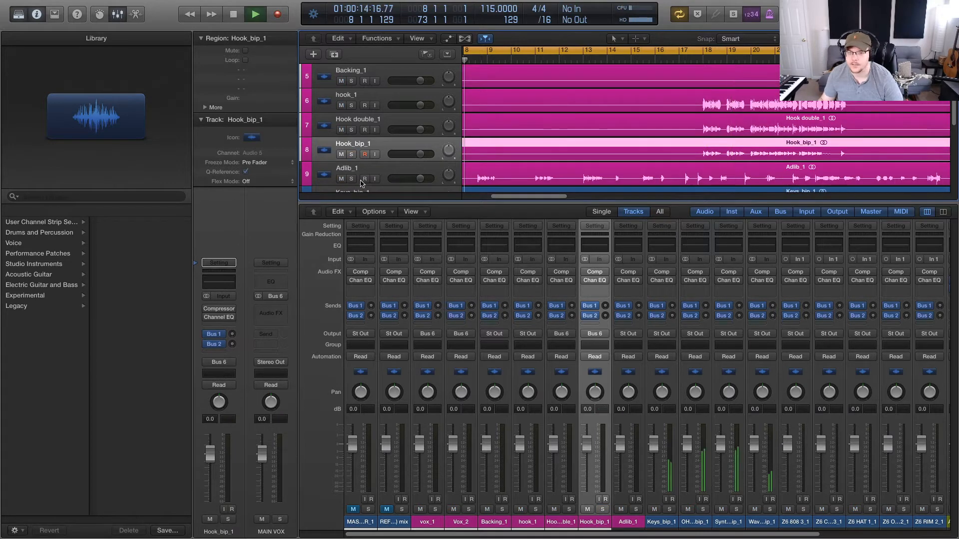
left_click(704, 59)
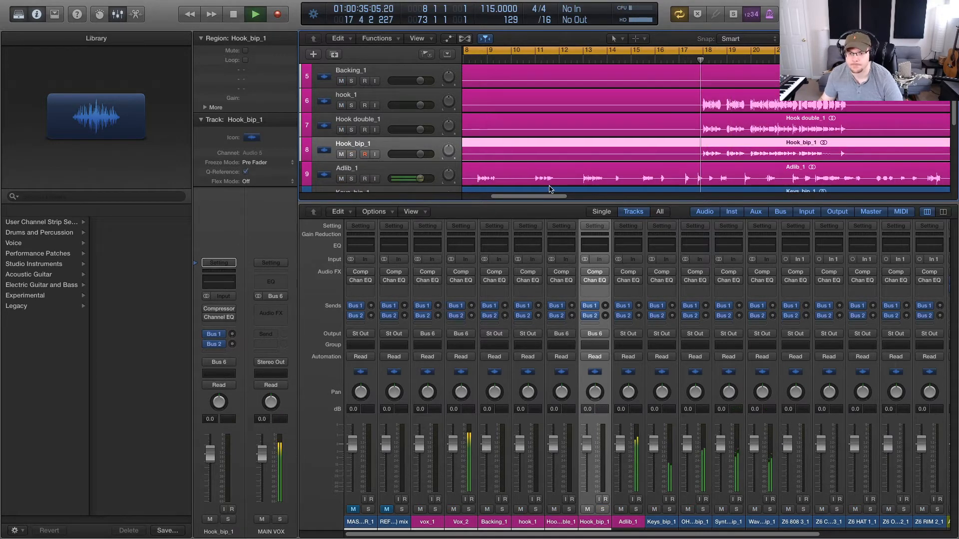
scroll(515, 158, "down", 1)
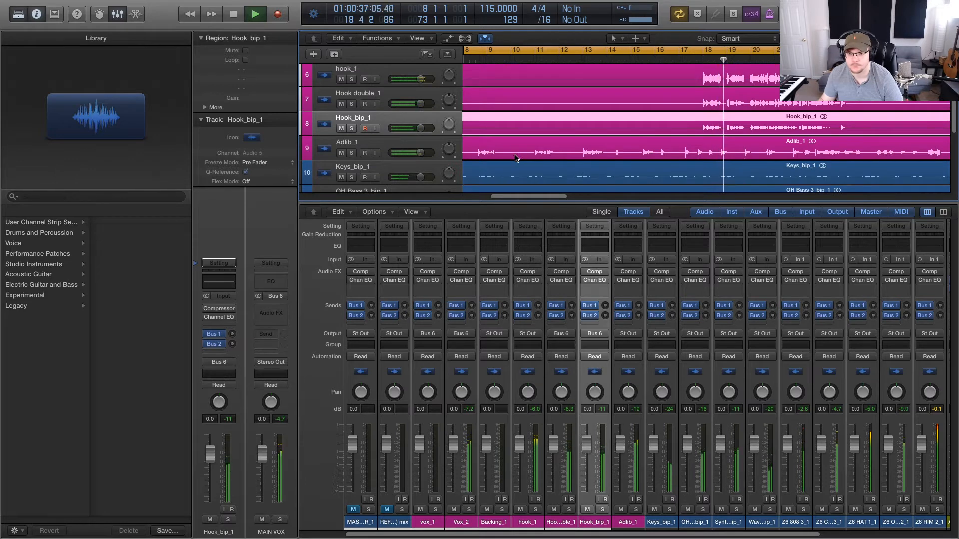
left_click(370, 144)
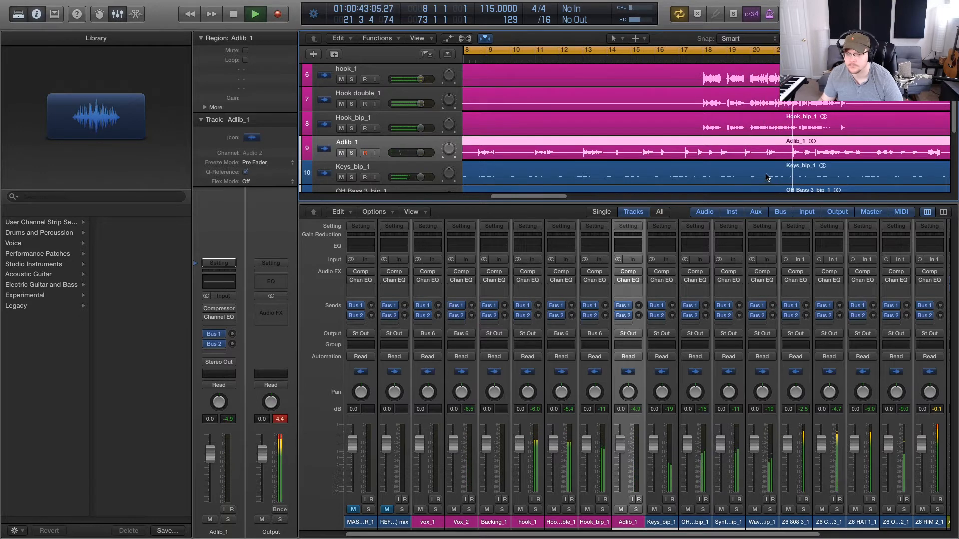
scroll(789, 168, "down", 1)
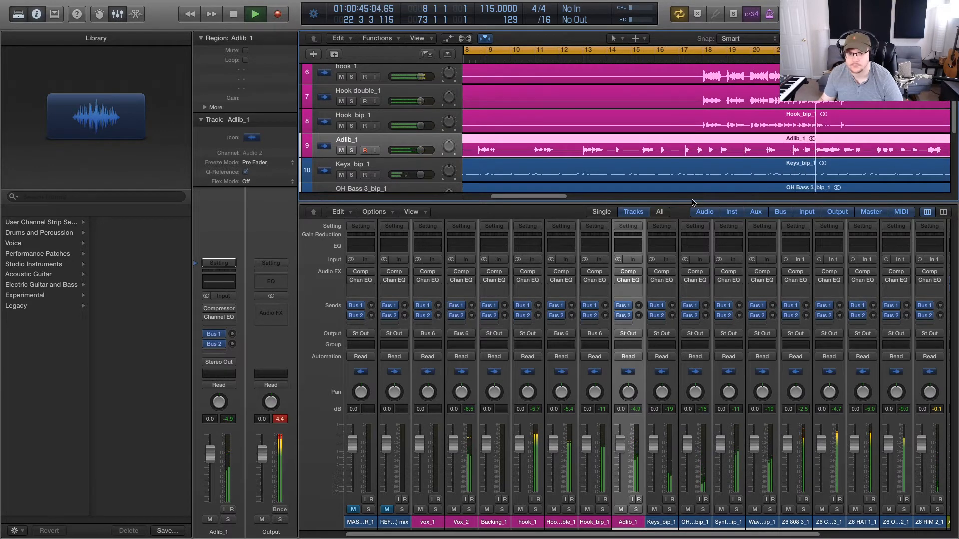
left_click_drag(557, 200, 598, 205)
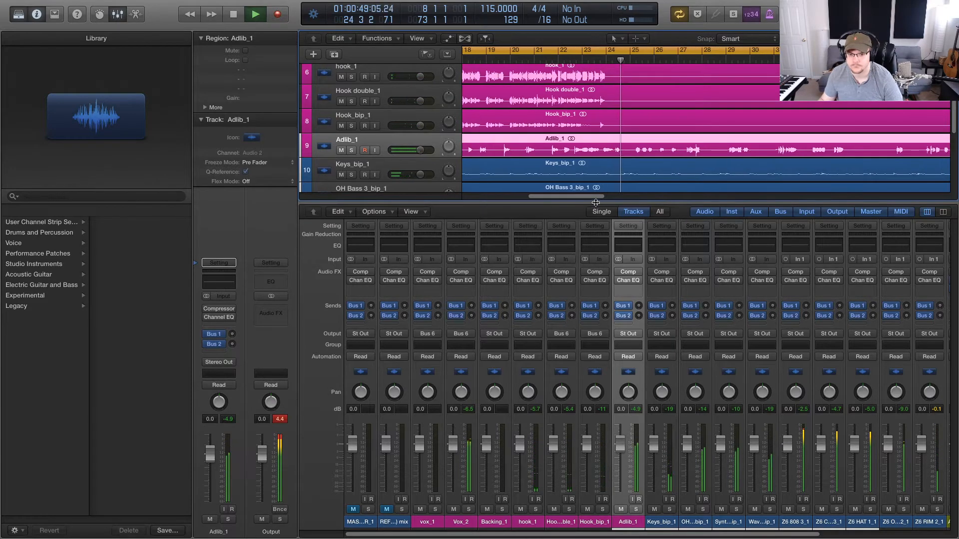
scroll(643, 156, "down", 1)
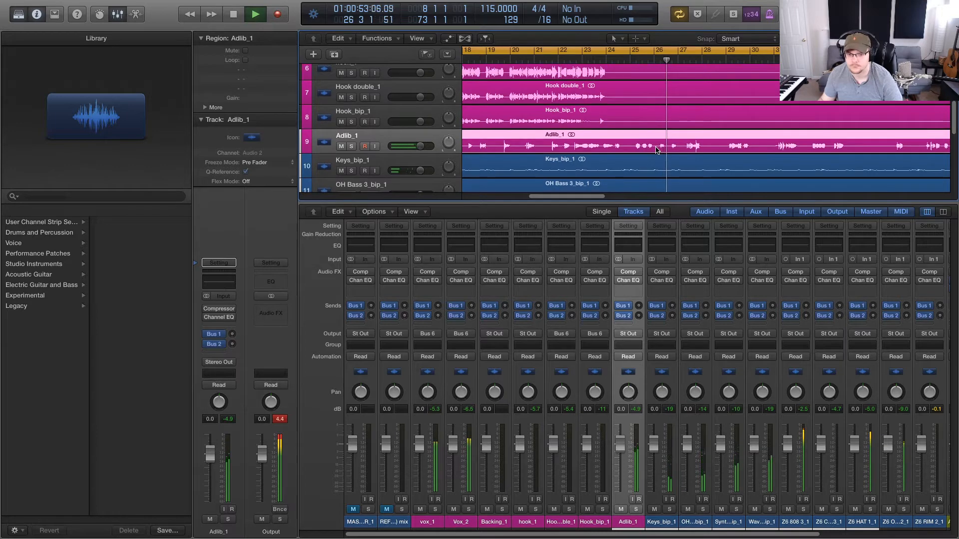
scroll(657, 150, "up", 3)
scroll(660, 150, "up", 2)
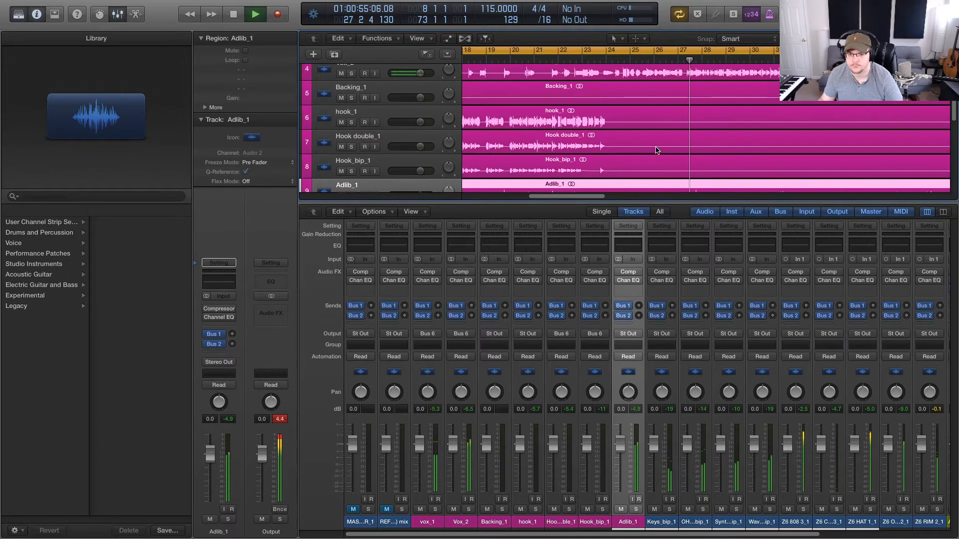
scroll(667, 151, "down", 1)
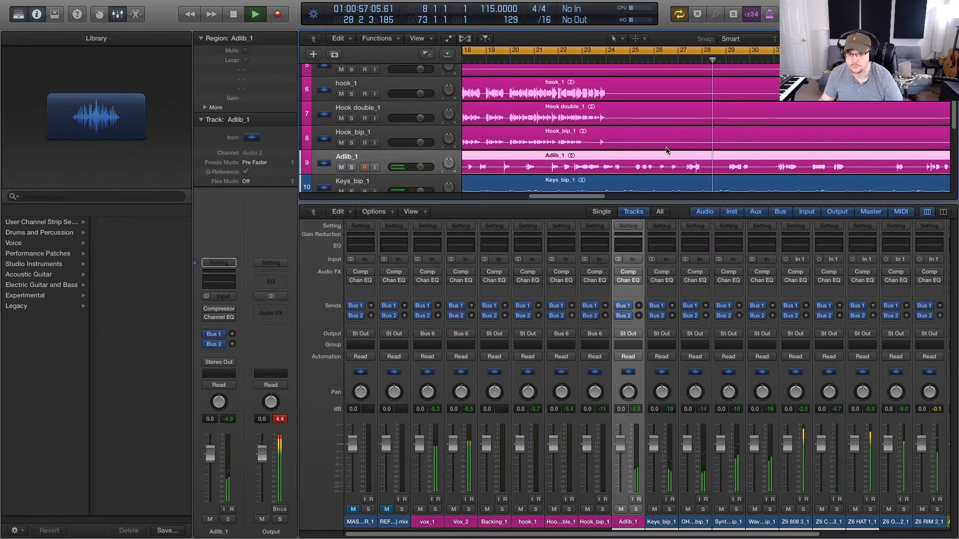
key("space")
Step: Solo the Z6 RIM 2_1 track, play it, lower its volume to -6.0 dB, and turn the solo off while the mix plays
scroll(549, 165, "down", 5)
scroll(548, 164, "down", 8)
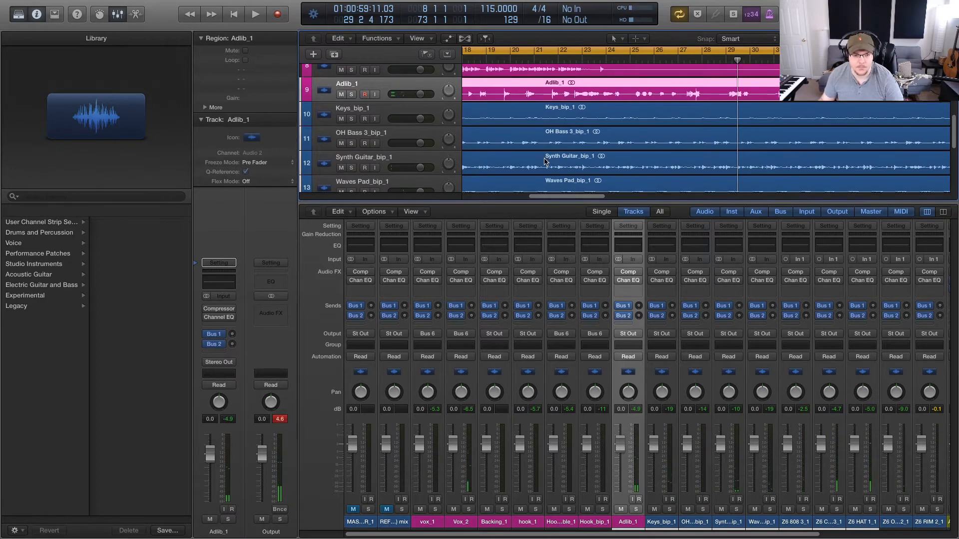
scroll(544, 161, "down", 2)
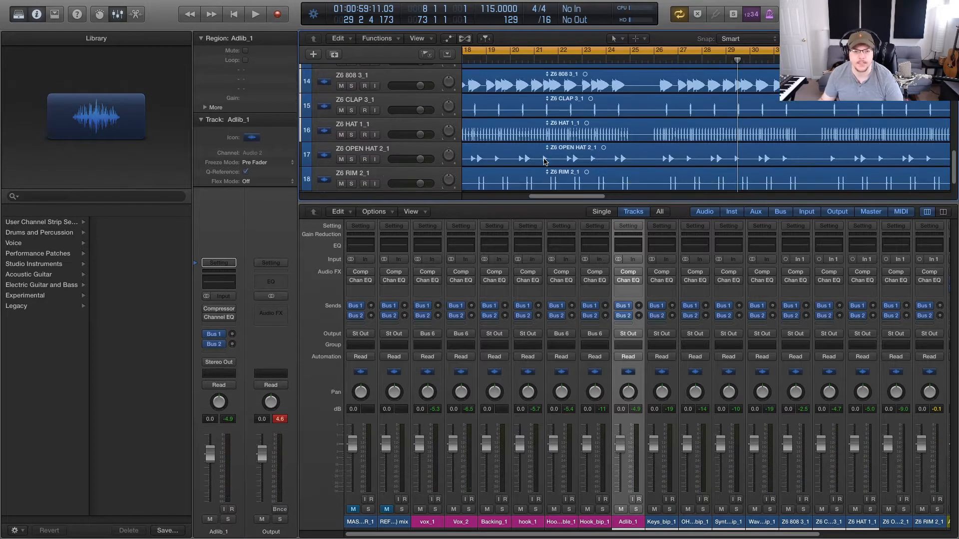
left_click(352, 168)
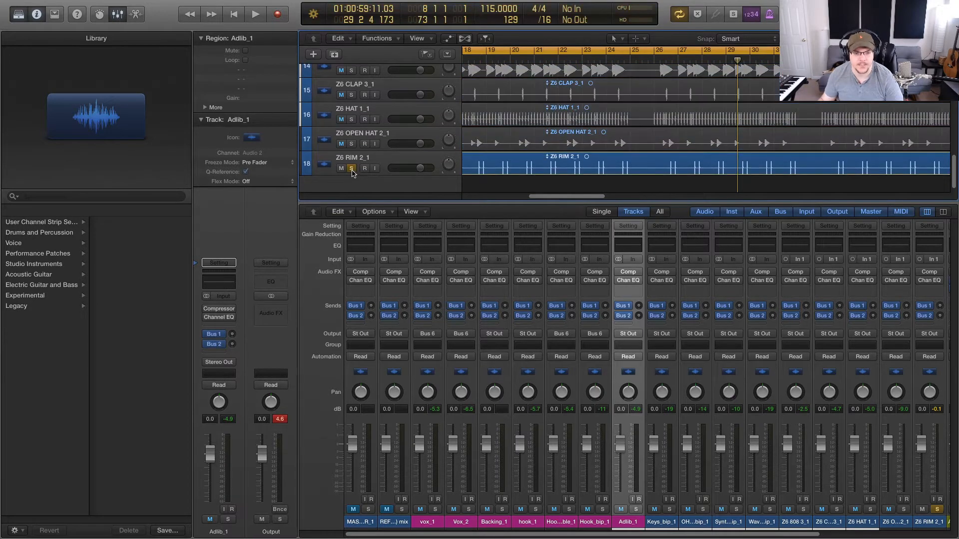
key("space")
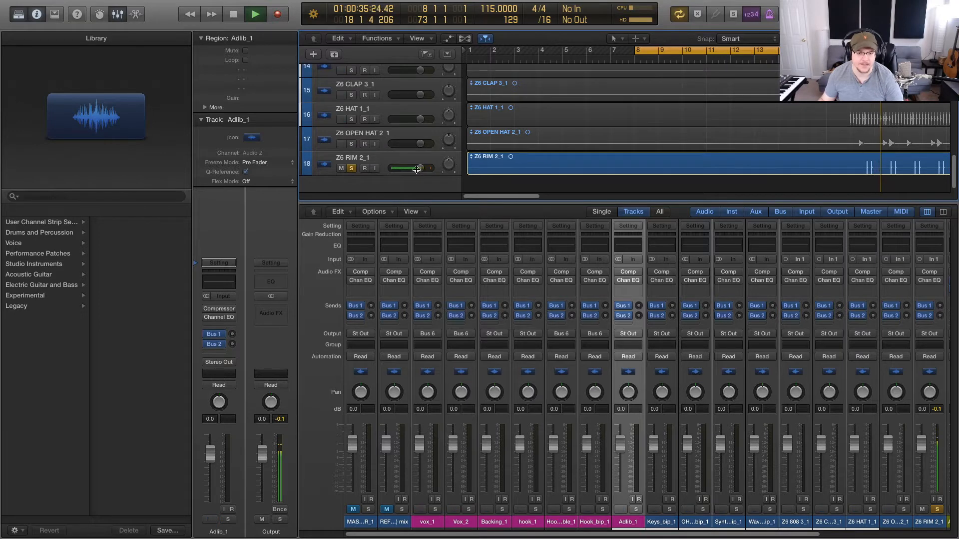
left_click_drag(421, 168, 411, 169)
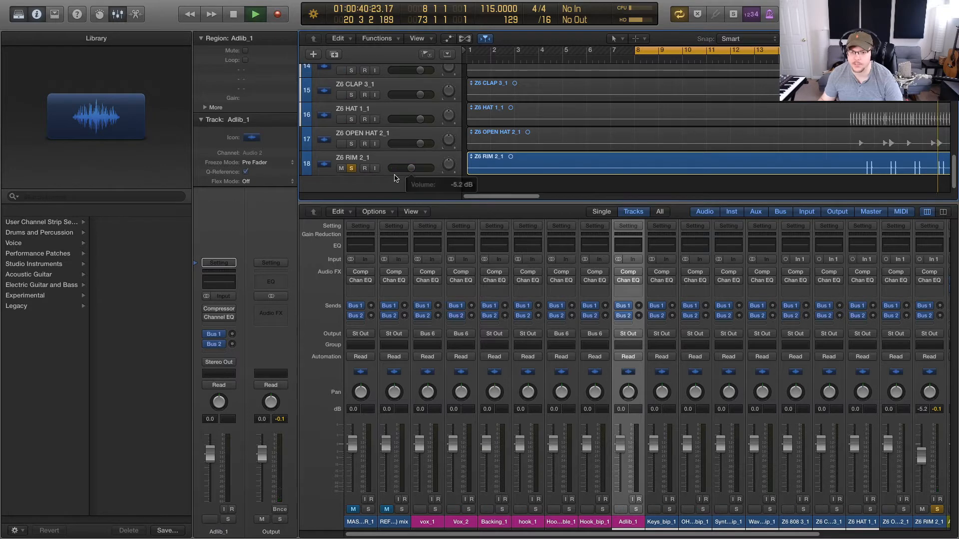
left_click(352, 169)
key("space")
left_click_drag(411, 170, 410, 168)
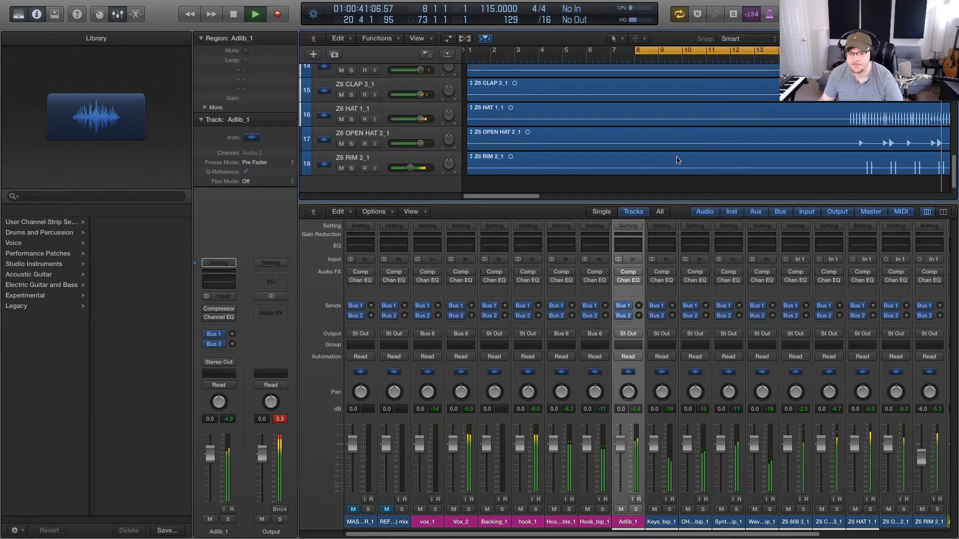
Step: Route the Adlib_1 channel's output to Bus 7 while the mix plays
scroll(604, 164, "up", 4)
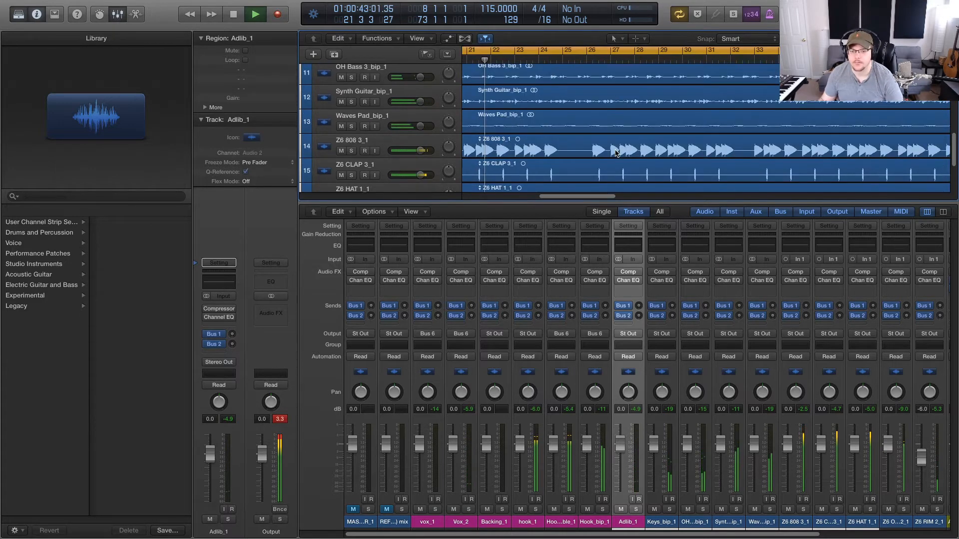
scroll(613, 150, "up", 3)
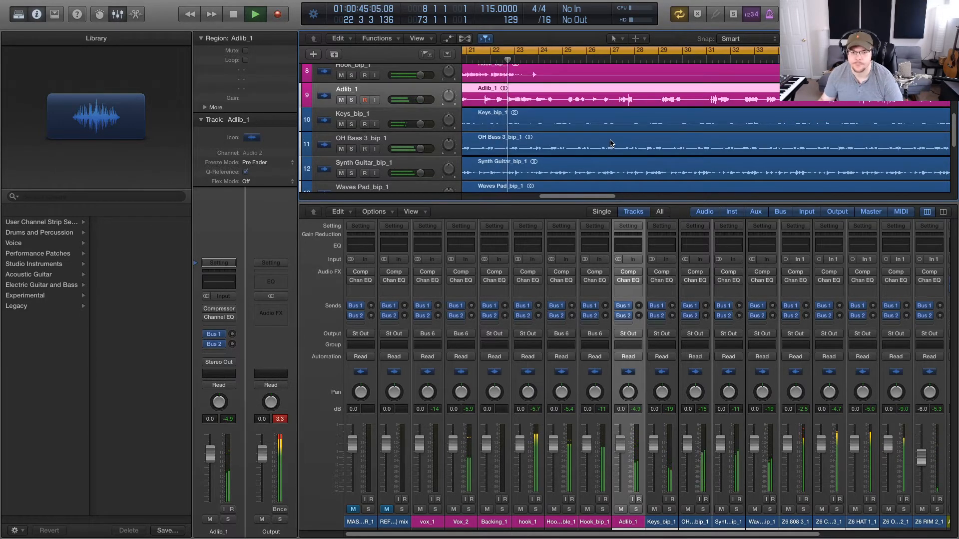
scroll(612, 143, "up", 3)
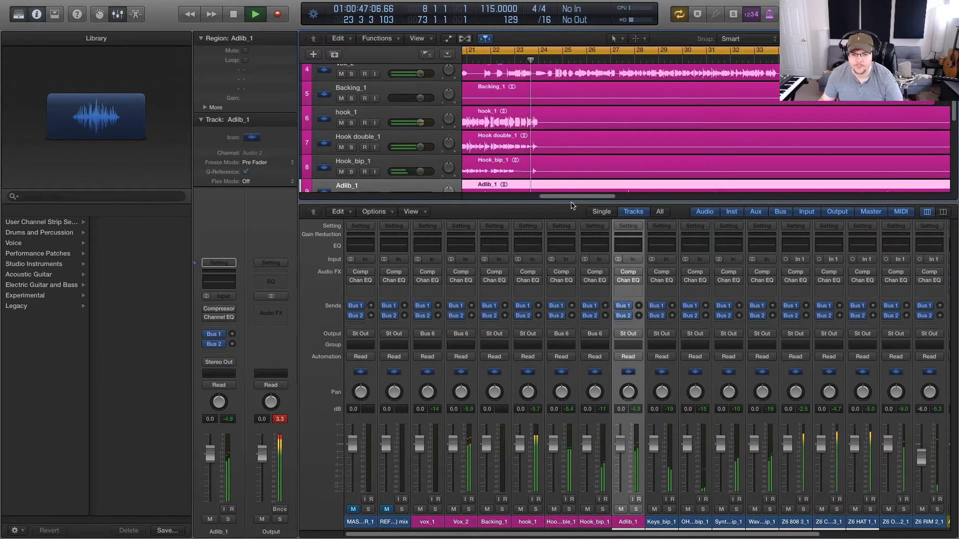
scroll(609, 148, "down", 2)
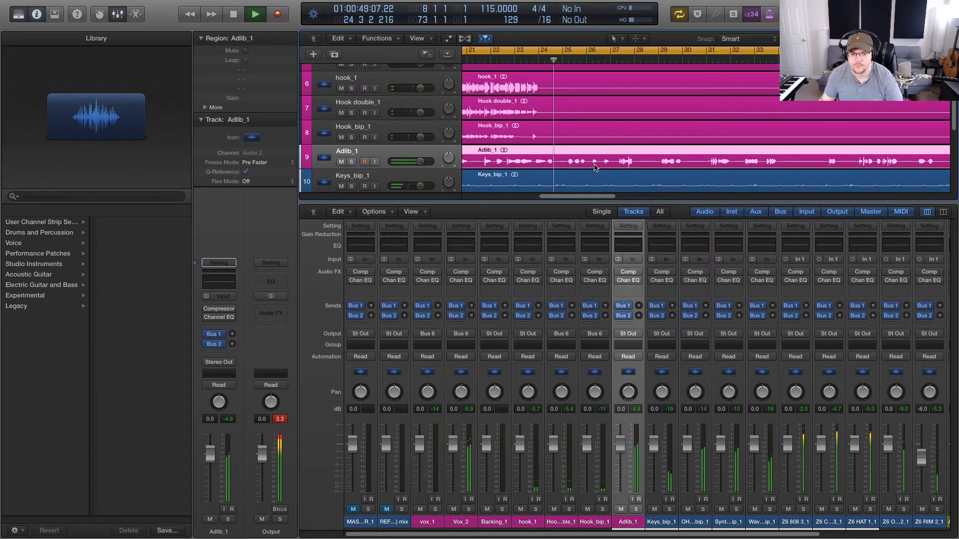
scroll(594, 159, "down", 1)
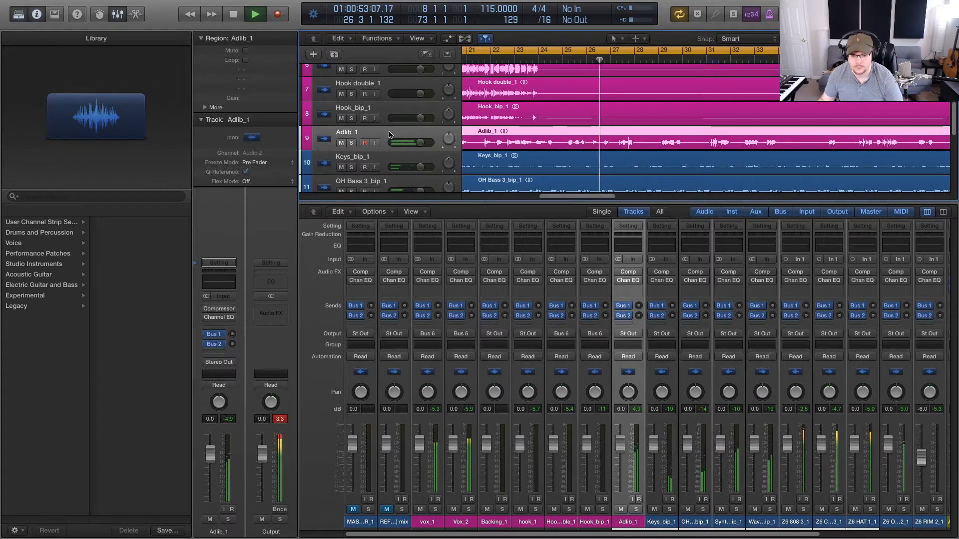
left_click(629, 333)
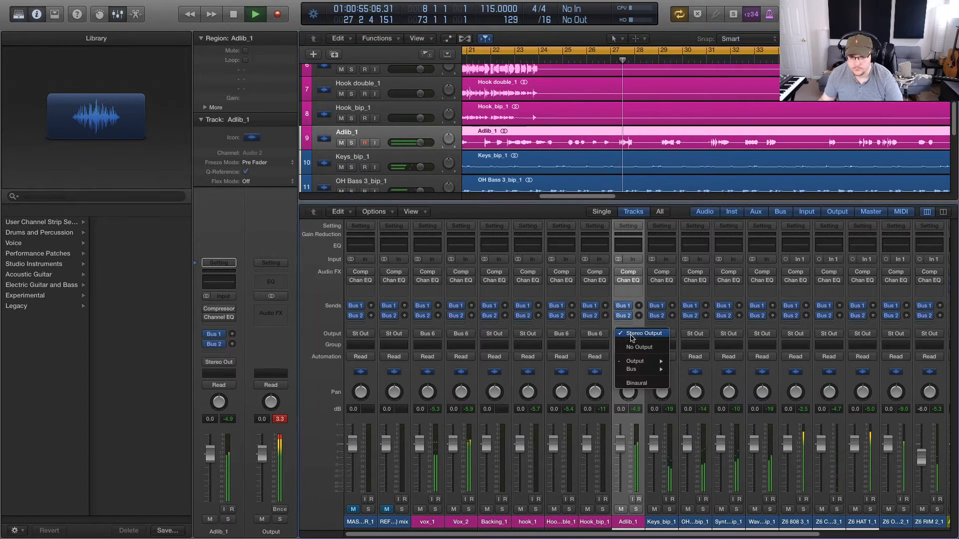
mouse_move(644, 369)
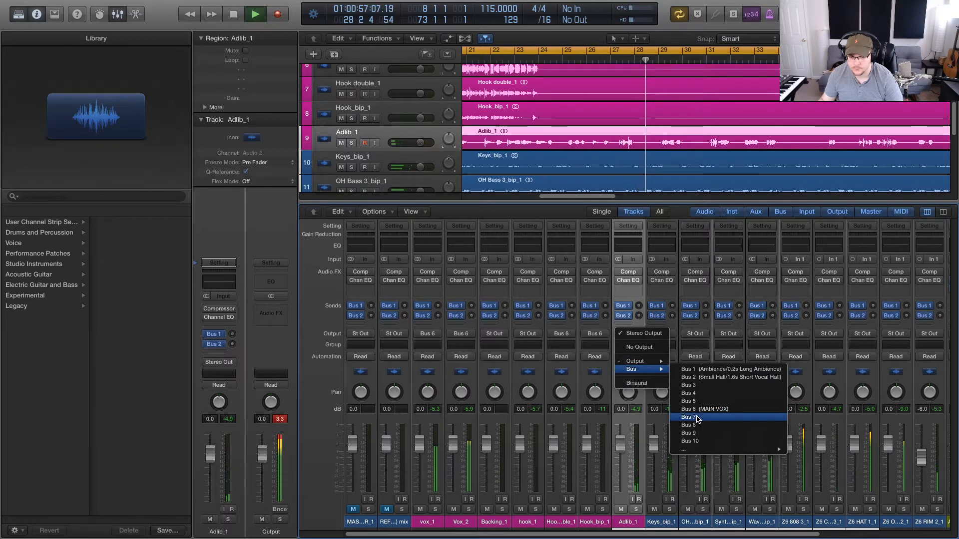
left_click(691, 417)
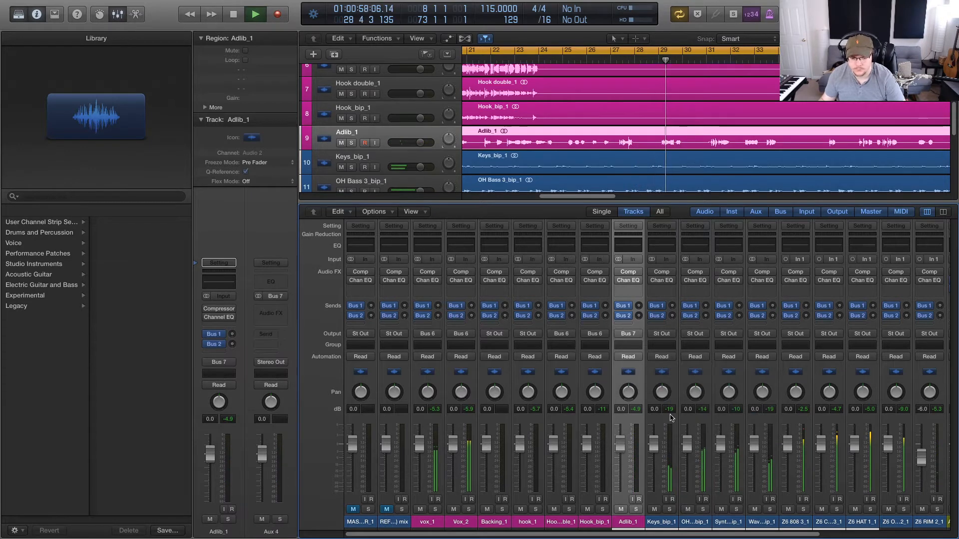
Step: Rename the Bus 7 aux channel ADLIBS, then replay the mix from about bar 21 and stop around bar 24
double_click(270, 531)
type("ADLIBS")
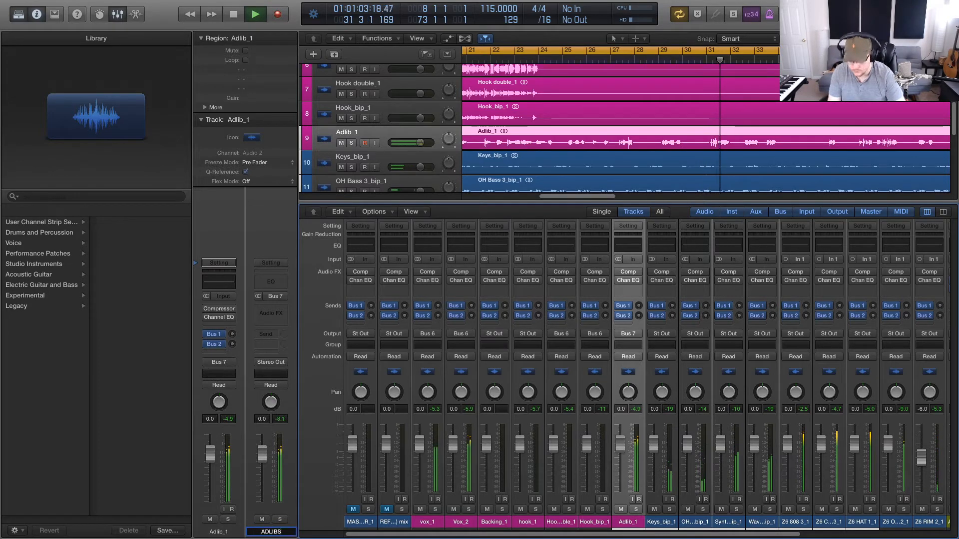
key("Return")
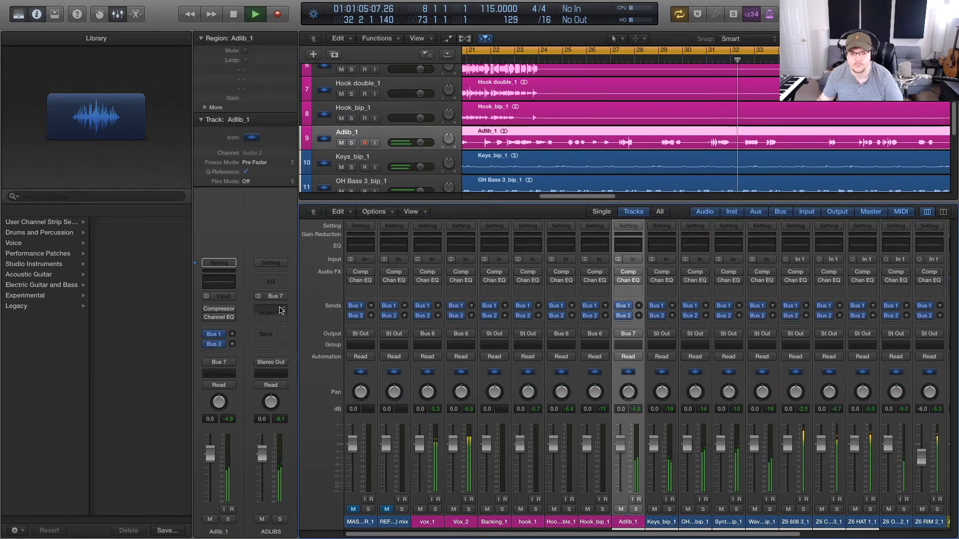
left_click(481, 60)
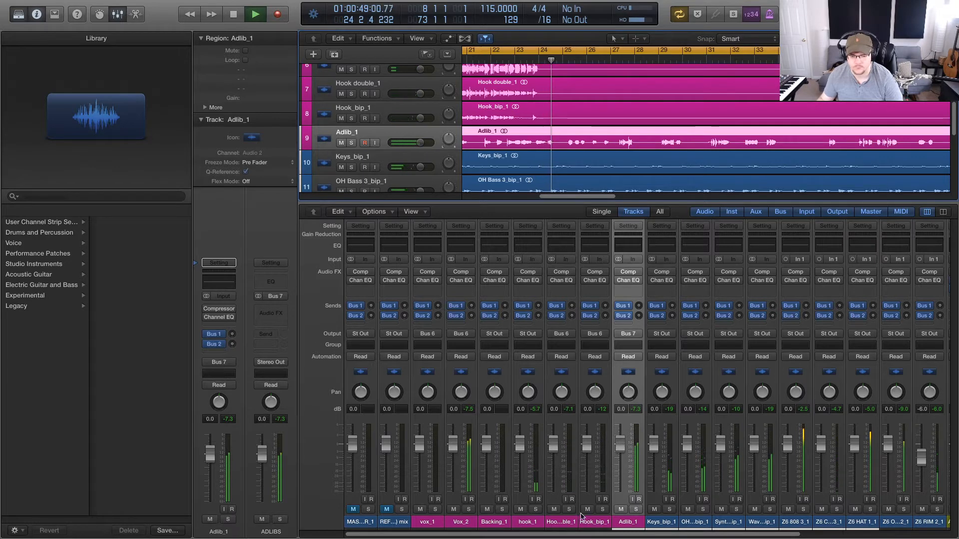
key("space")
Step: Select the MAIN VOX channel, start playback, and insert the stereo Waves Butch Vig Vocals plug-in in its first Audio FX slot
left_click_drag(667, 535, 869, 522)
left_click(837, 524)
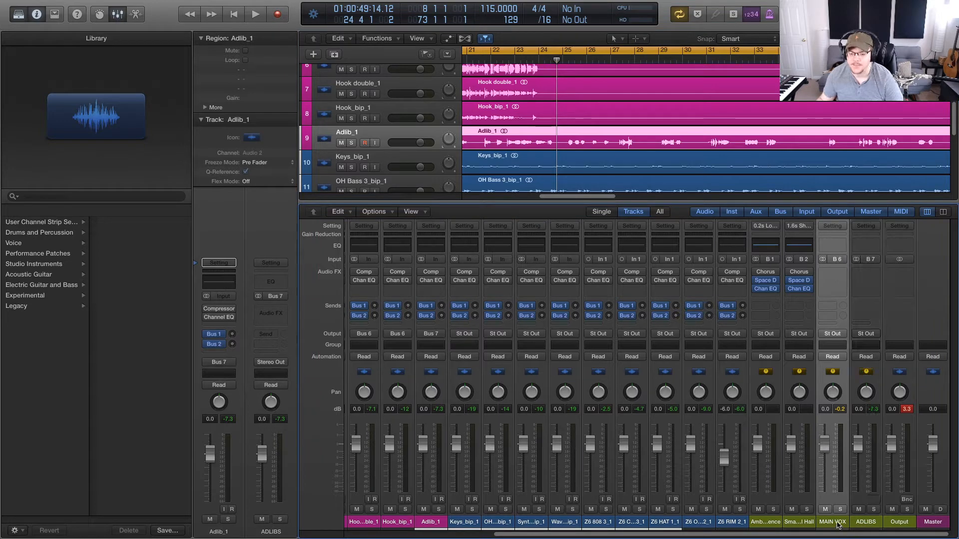
right_click(837, 524)
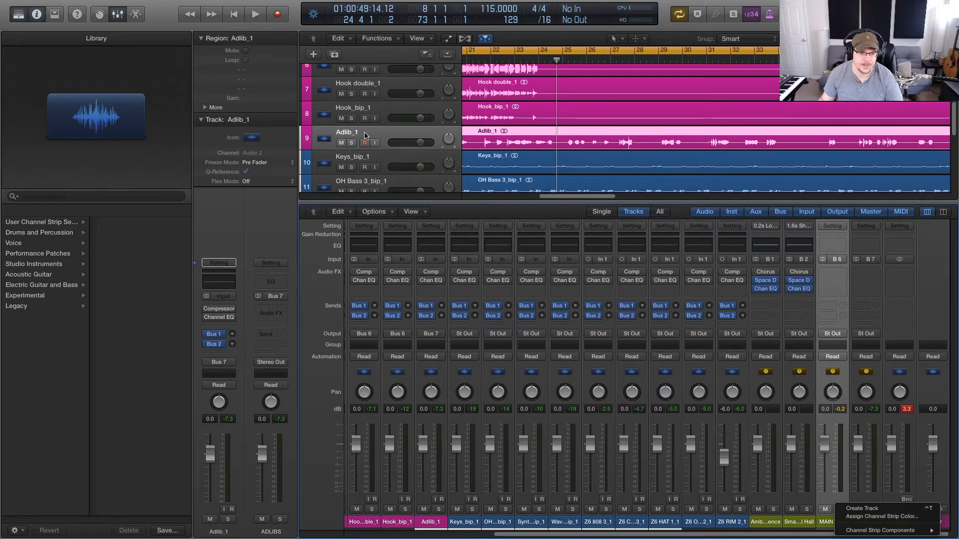
left_click(827, 524)
key("space")
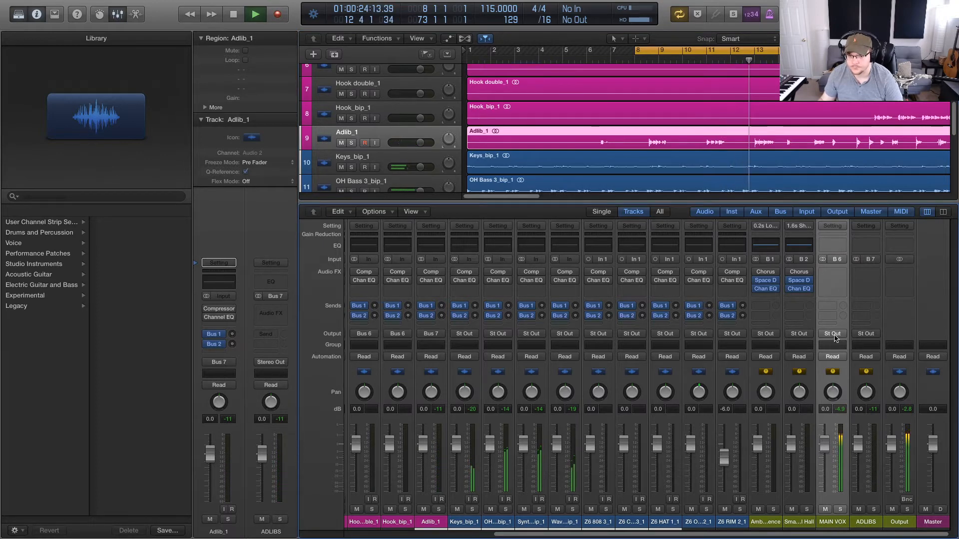
left_click(833, 272)
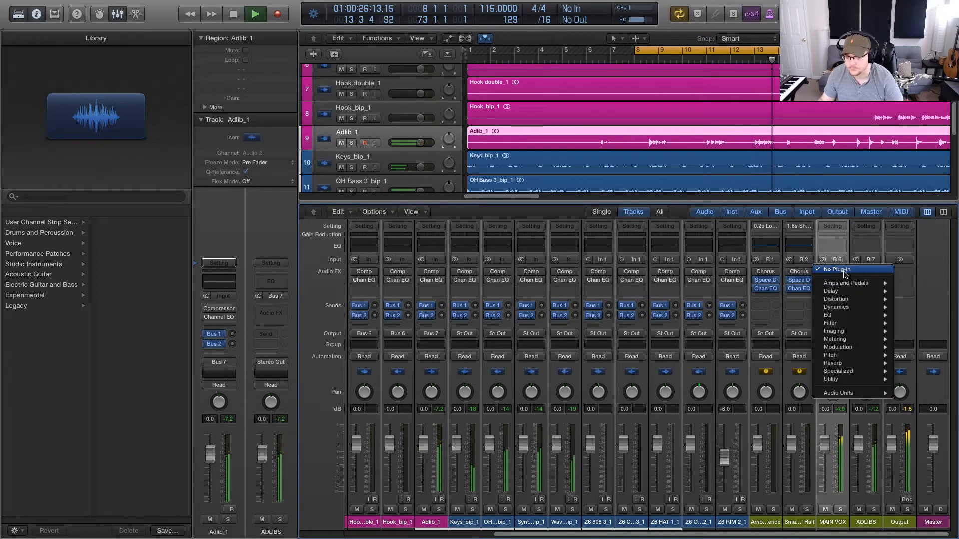
mouse_move(850, 393)
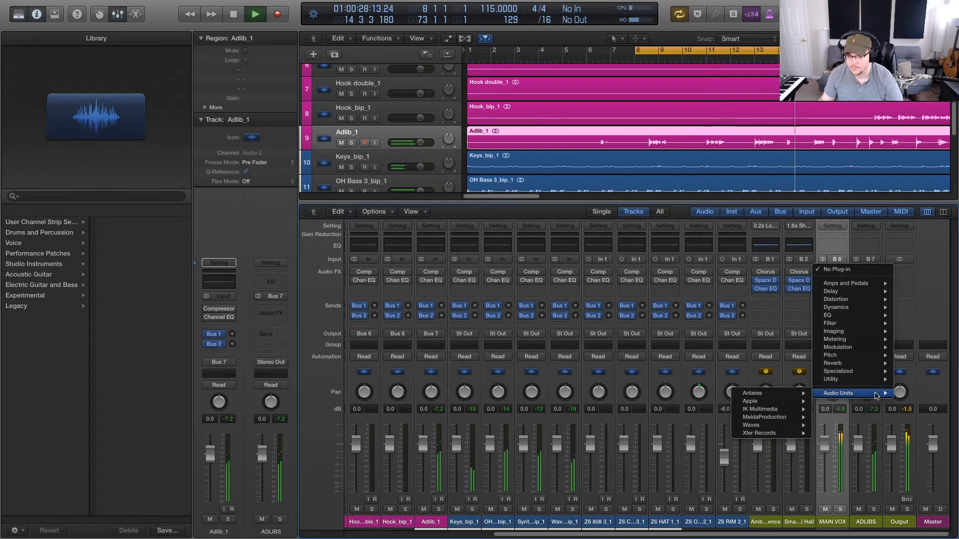
mouse_move(764, 425)
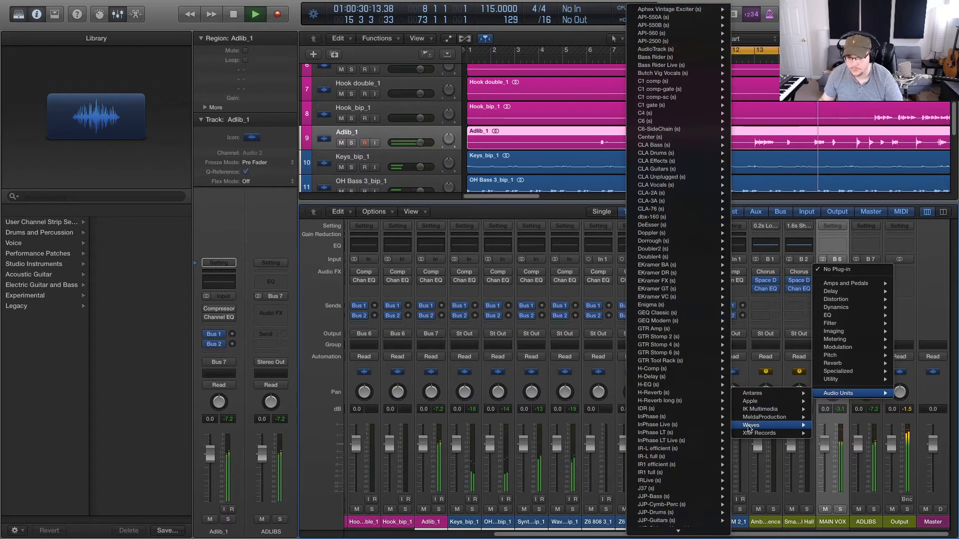
mouse_move(681, 189)
mouse_move(665, 68)
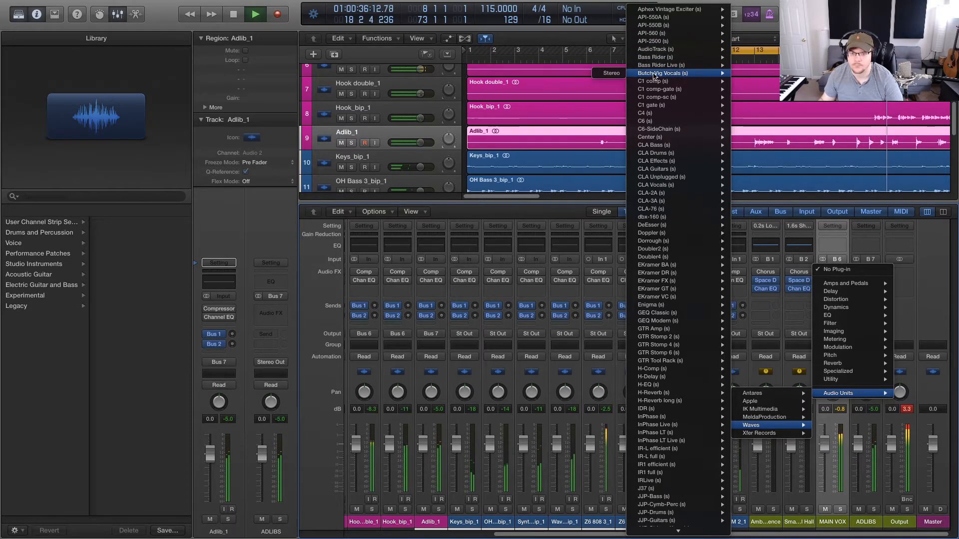
left_click(604, 80)
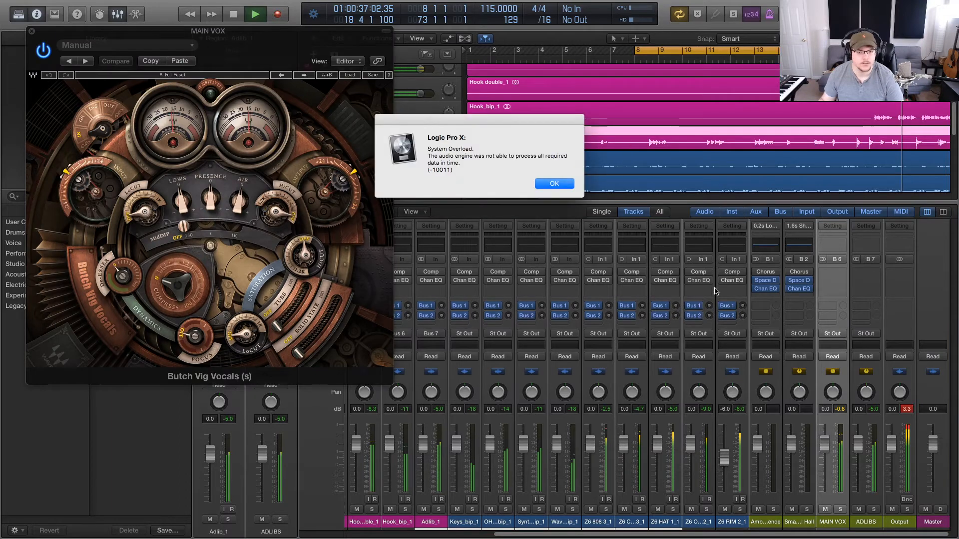
left_click(565, 185)
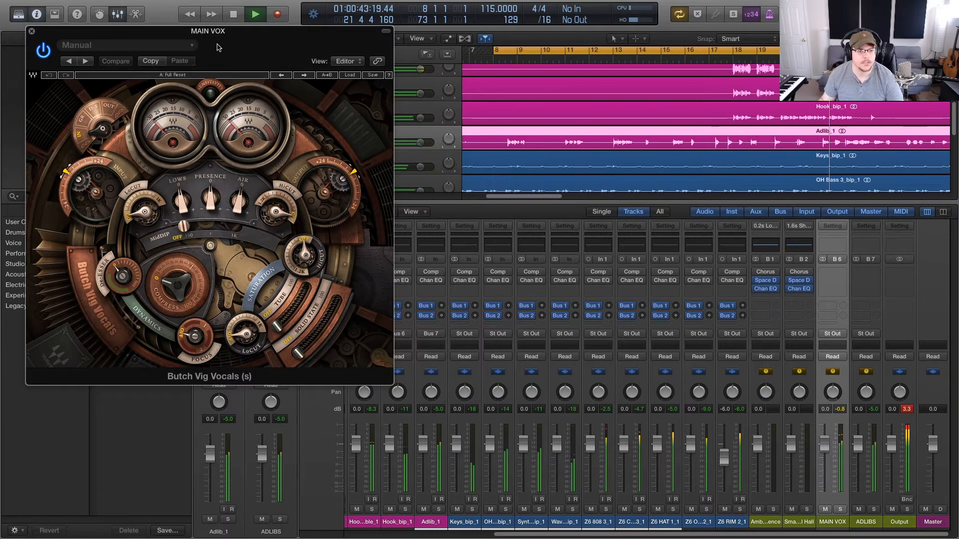
Step: Reposition the Butch Vig Vocals window, play the mix from bar 8, and load the BV Lead Vox 1 preset
left_click_drag(218, 47, 330, 98)
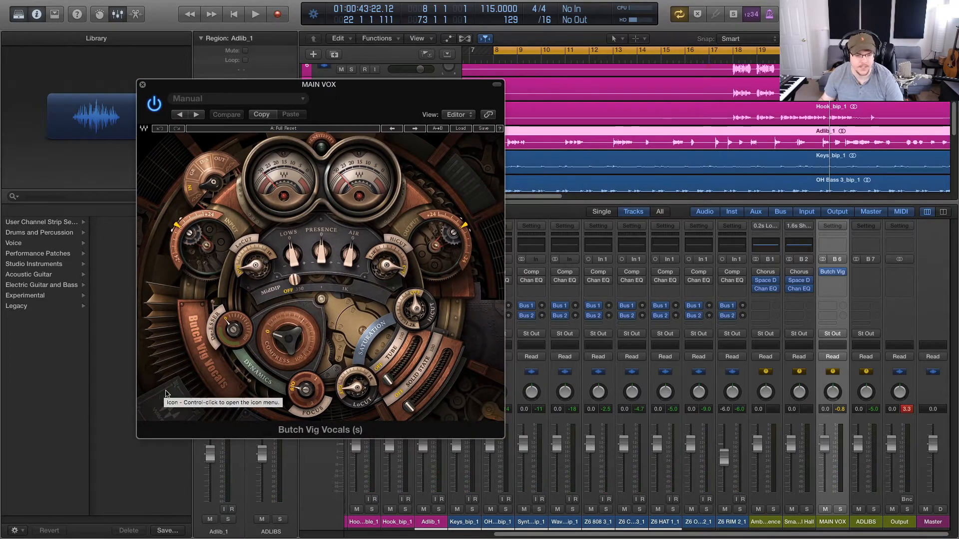
left_click_drag(165, 88, 132, 84)
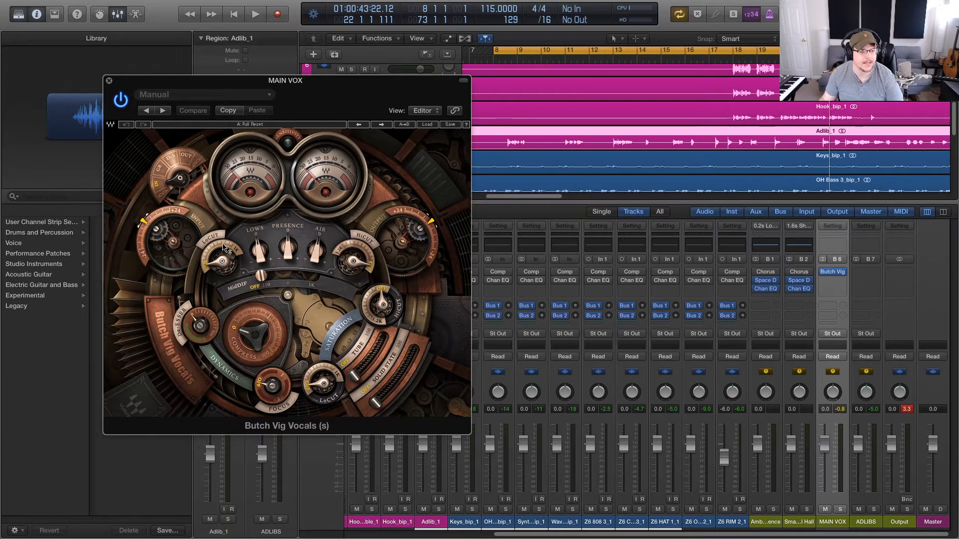
key("space")
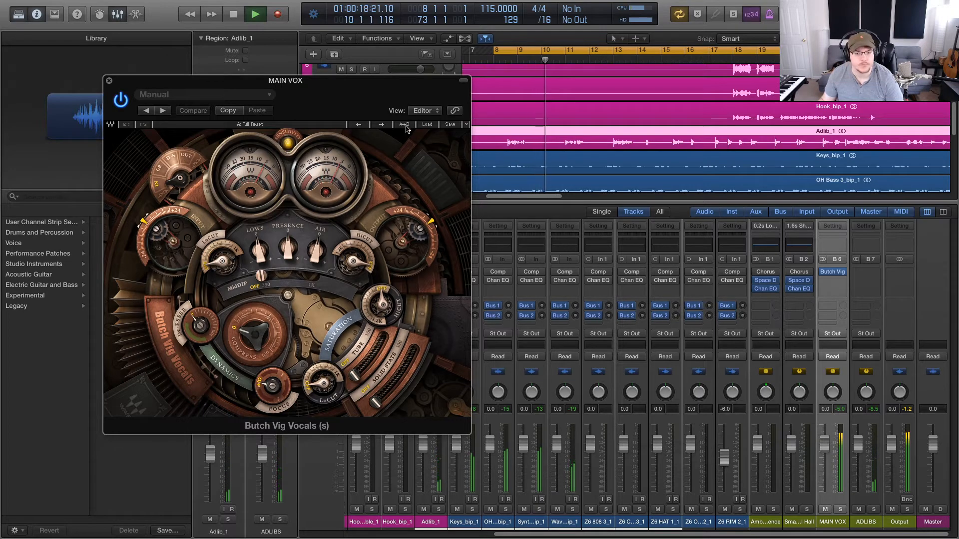
key("space")
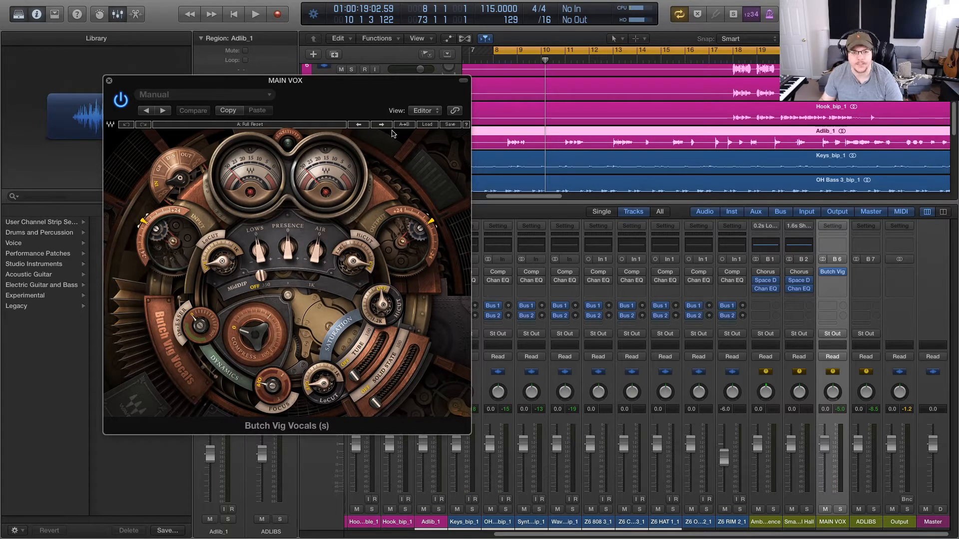
key("space")
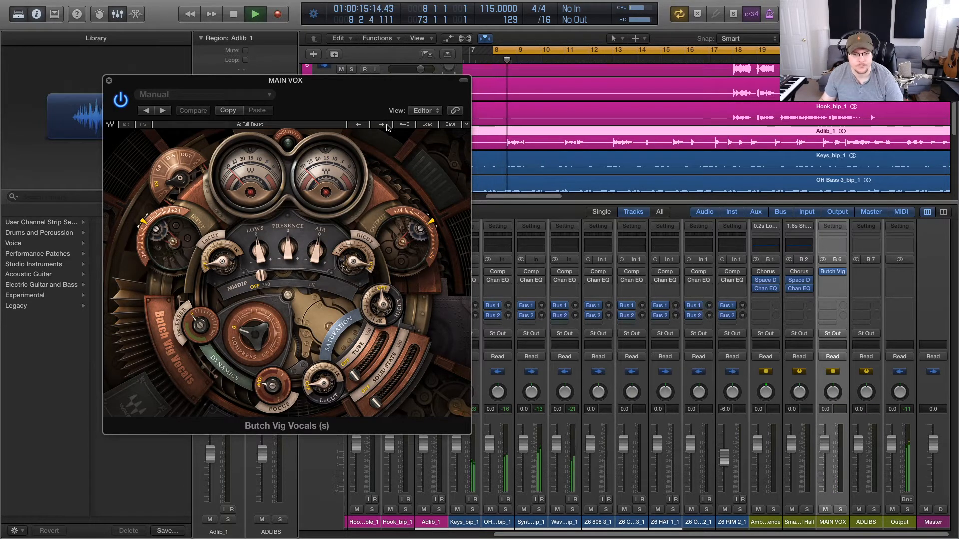
left_click(387, 126)
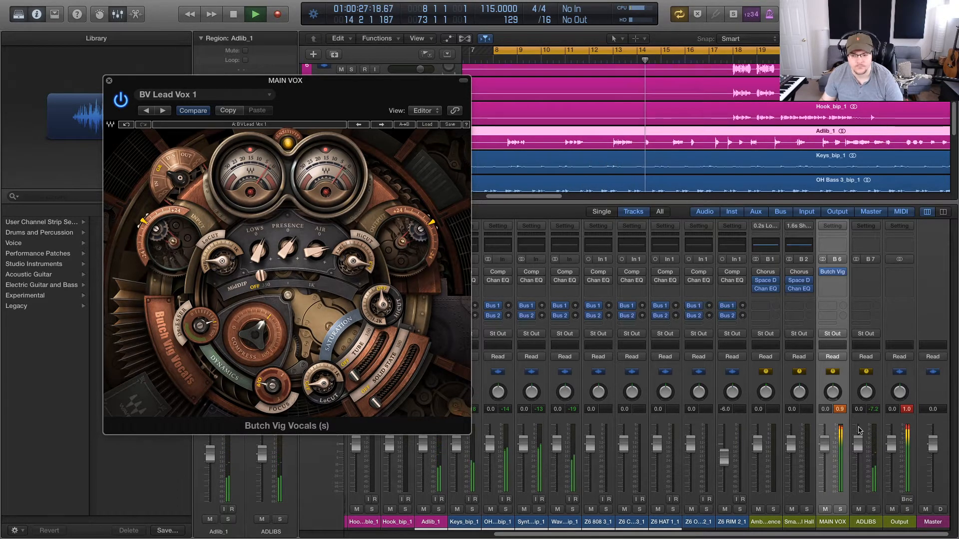
Step: Reset the peak meters, stop around bar 16, lower the Butch Vig Vocals output, and replay the mix
left_click(744, 421)
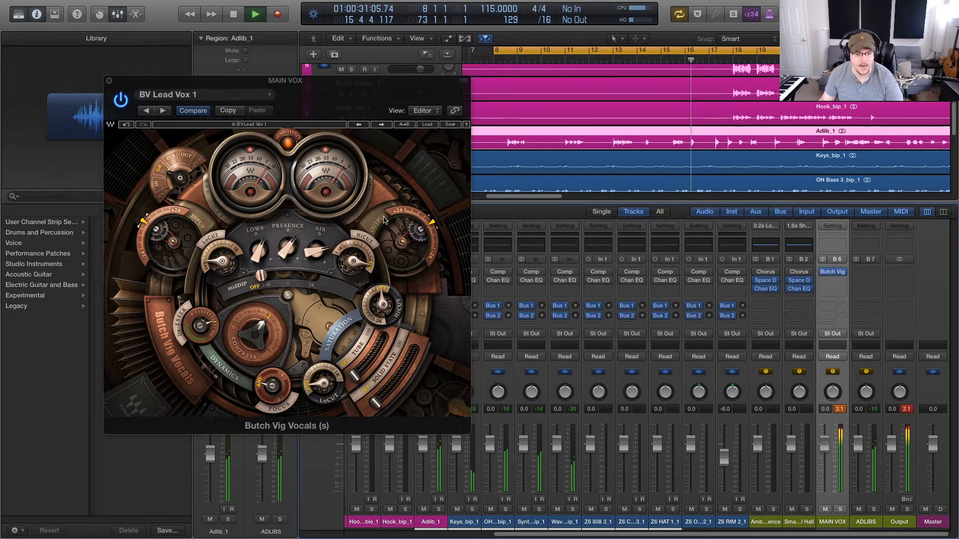
key("space")
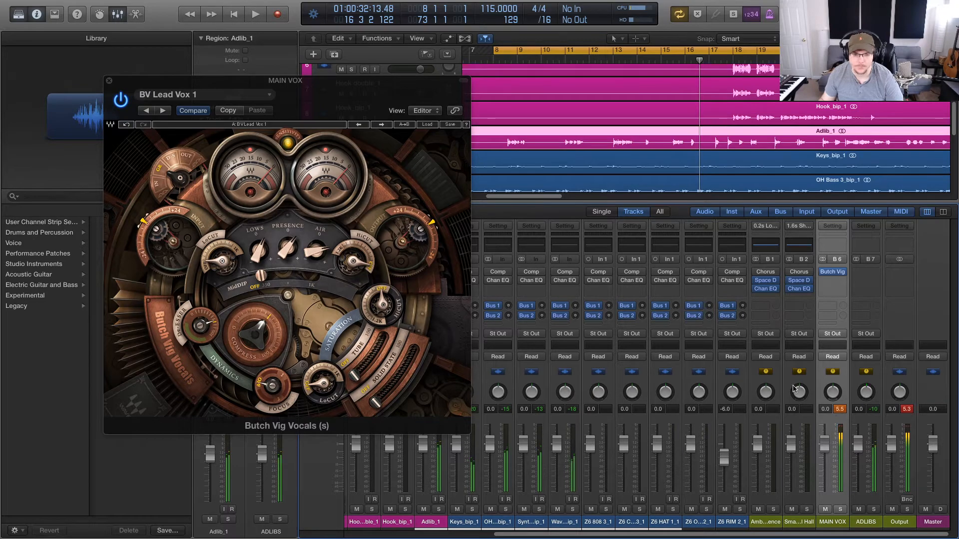
left_click_drag(430, 225, 431, 230)
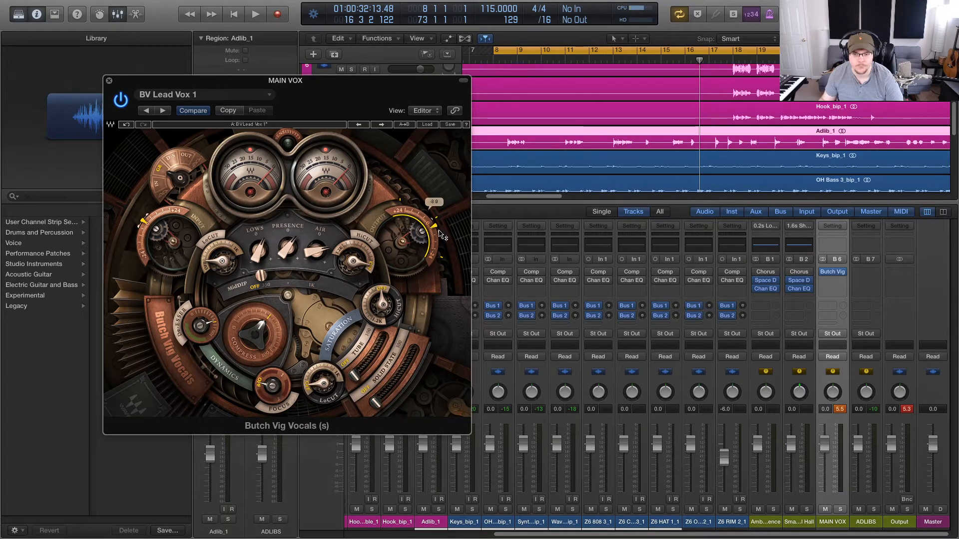
key("space")
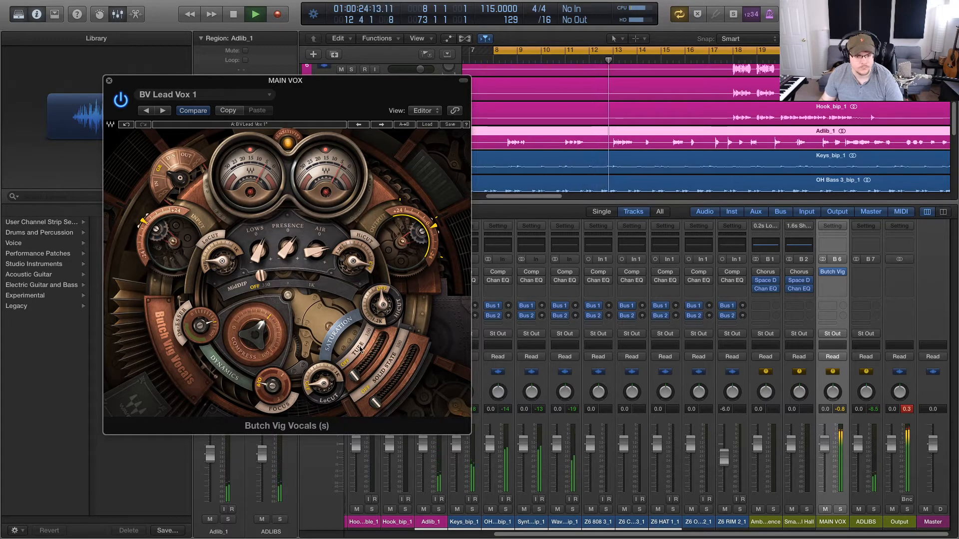
Step: Try the tube and solid-state saturation in Butch Vig Vocals during playback, returning both sliders to Off
left_click_drag(356, 375, 385, 368)
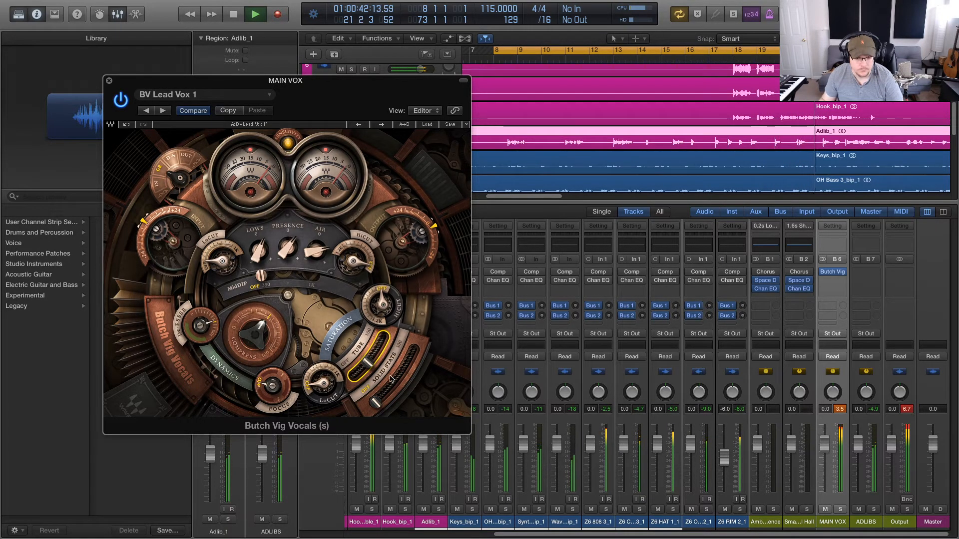
left_click(398, 347)
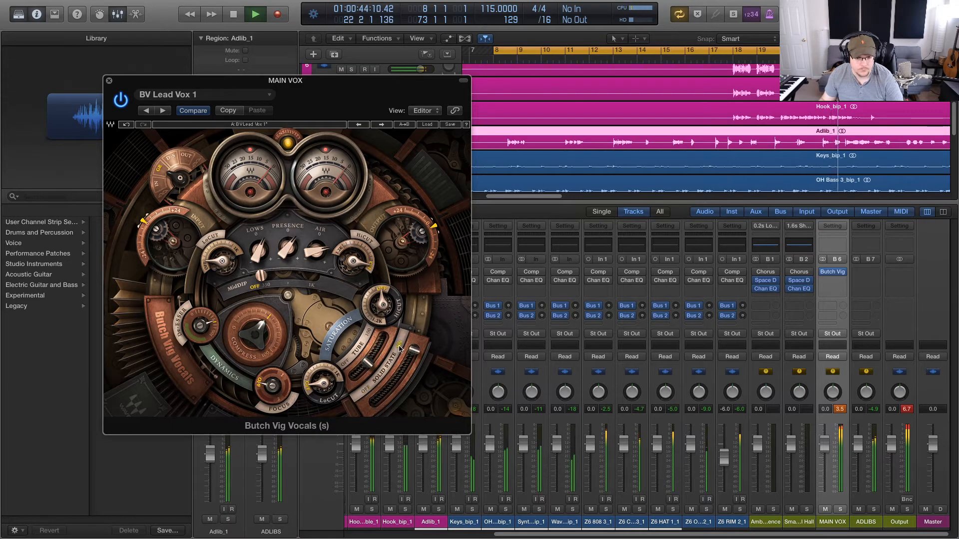
left_click_drag(421, 353, 382, 404)
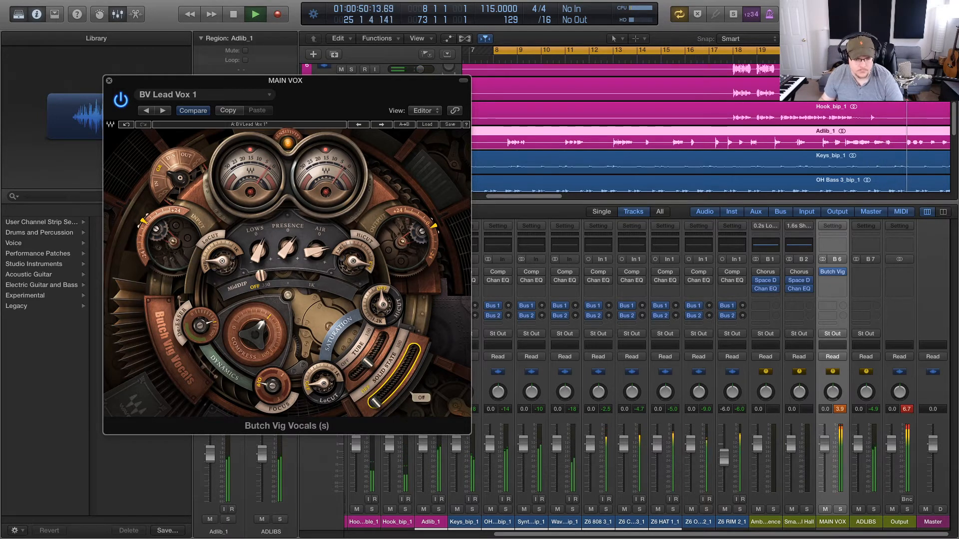
left_click(368, 363)
left_click_drag(369, 362, 355, 375)
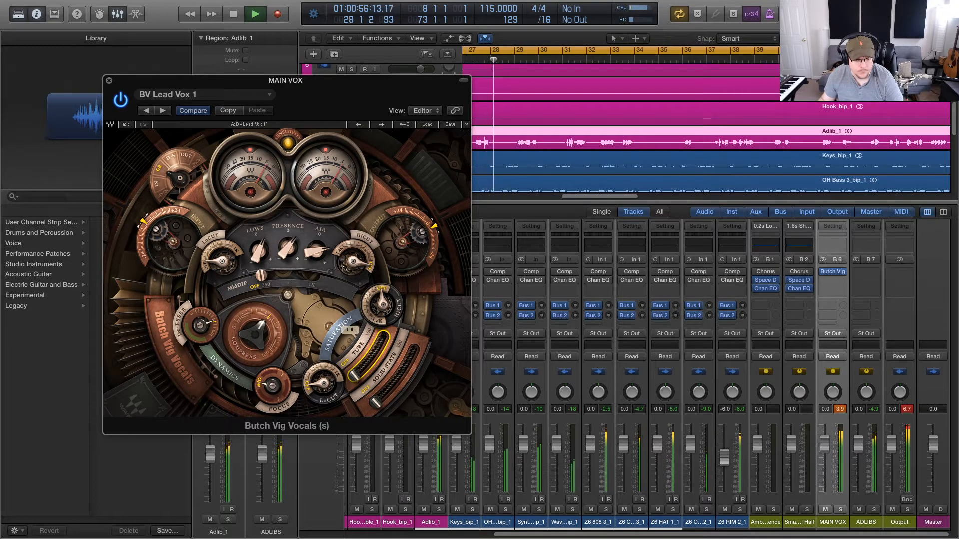
Step: Restore the unmodified BV Lead Vox 1 settings, lower the Butch Vig Vocals output, and reset the mixer's peak meters
left_click(359, 125)
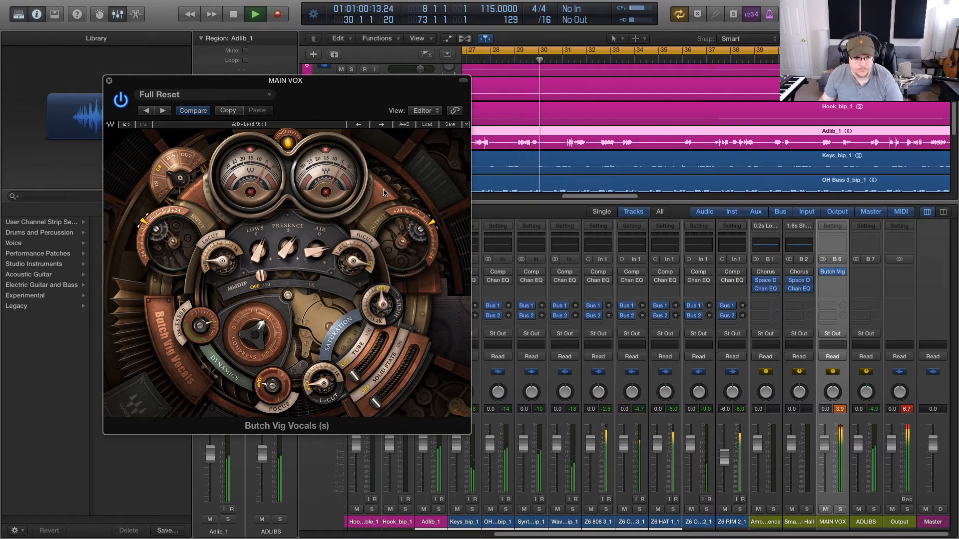
left_click_drag(418, 235, 419, 225)
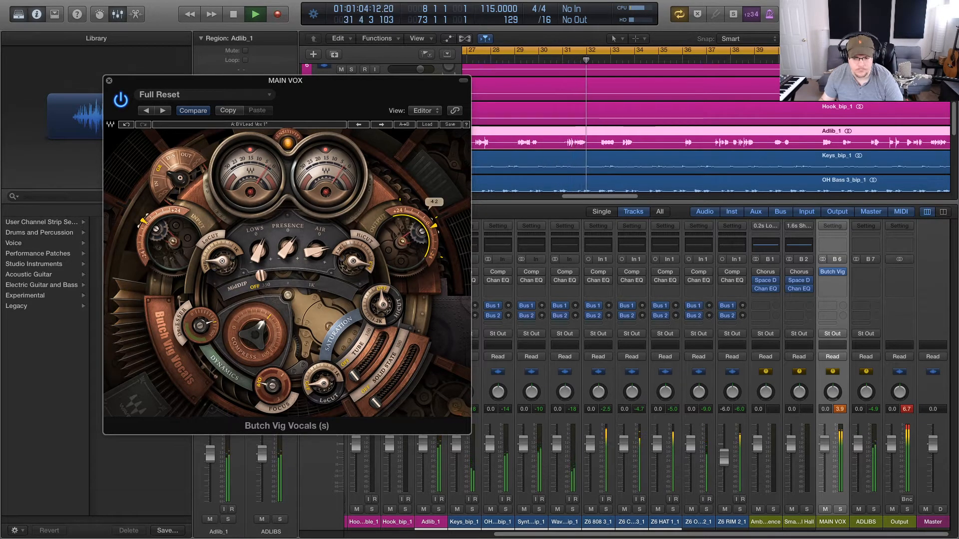
left_click(840, 409)
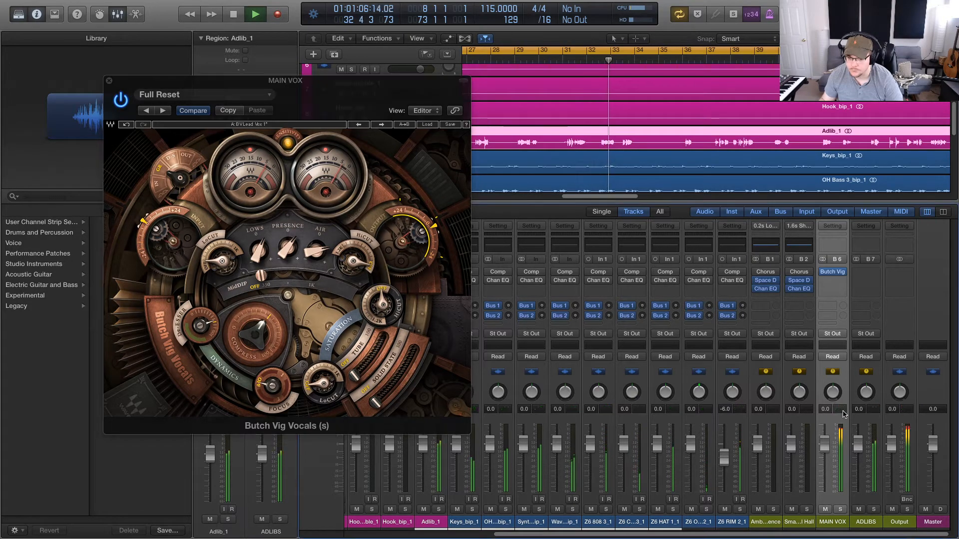
Step: Insert the stereo Waves RVox plug-in in the second Audio FX slot of MAIN VOX and place its window beside Butch Vig Vocals
left_click(839, 280)
mouse_move(848, 402)
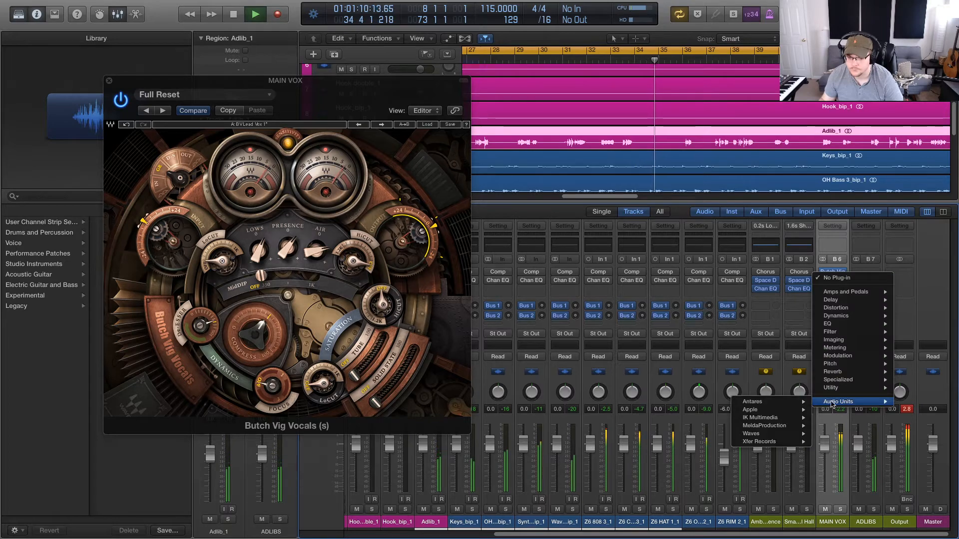
mouse_move(744, 435)
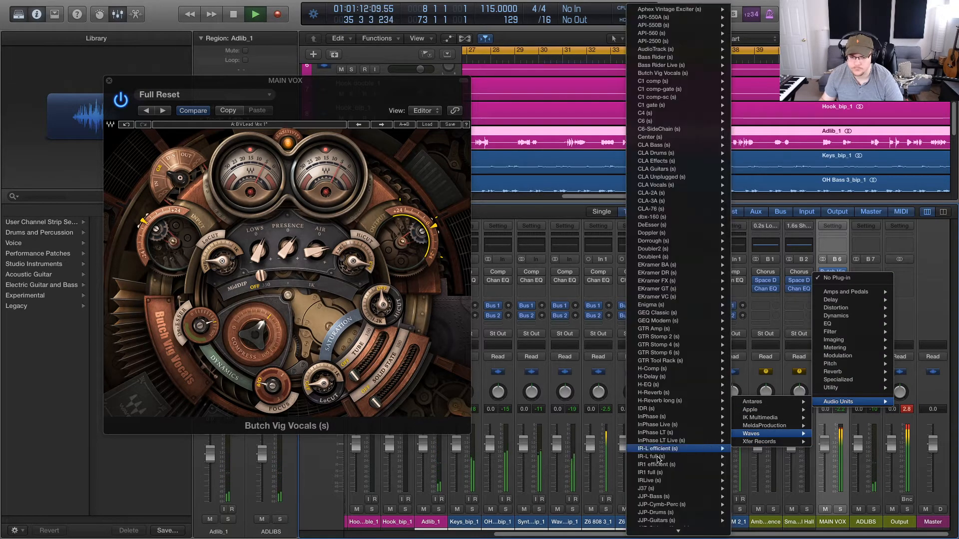
scroll(658, 460, "down", 10)
scroll(658, 460, "down", 16)
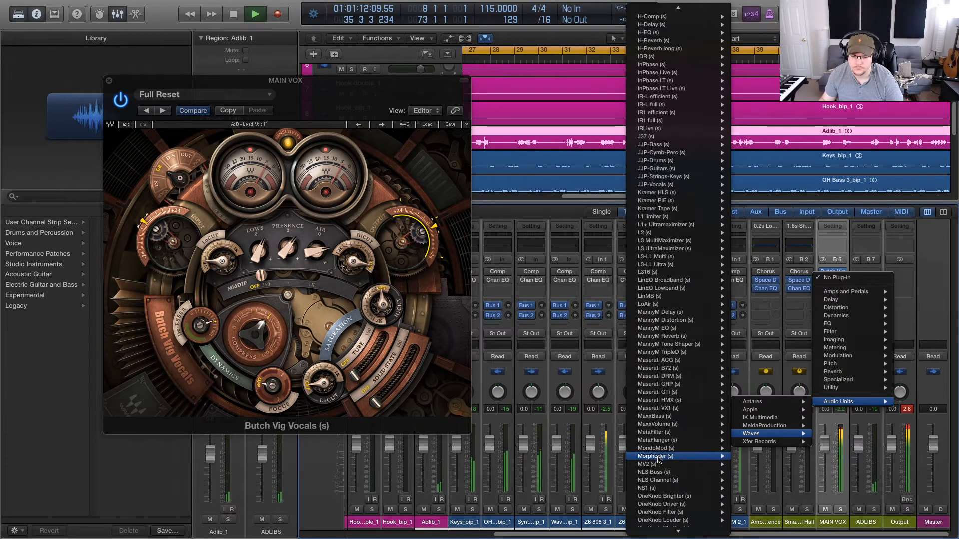
scroll(658, 459, "down", 5)
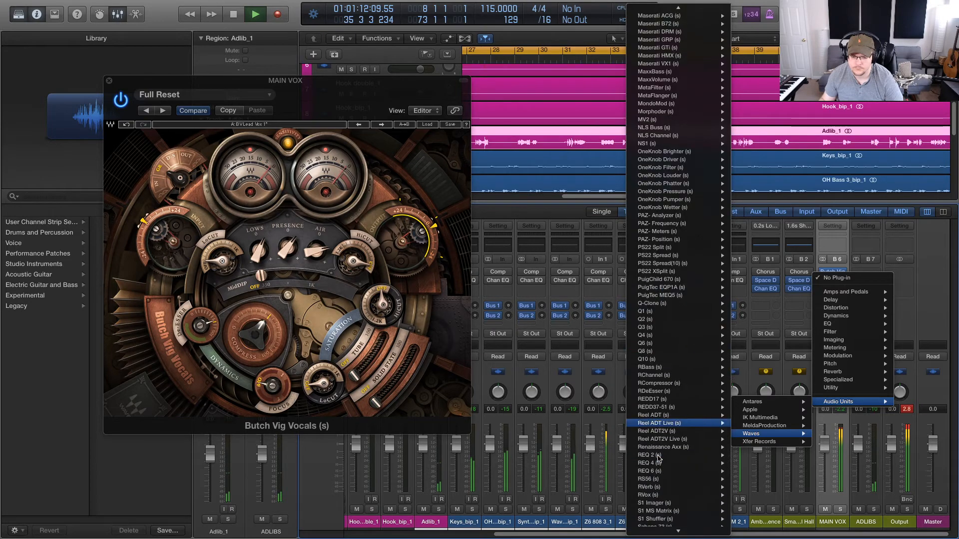
scroll(658, 456, "down", 3)
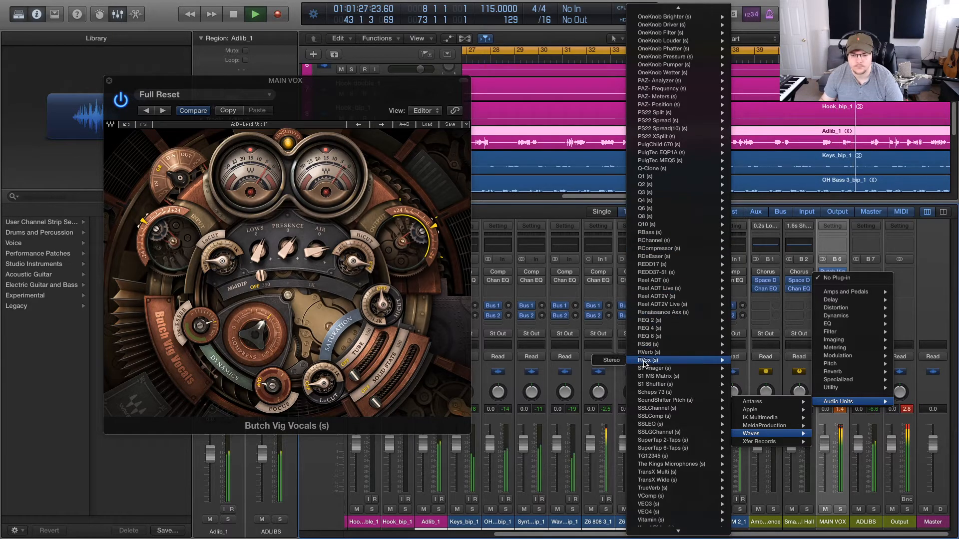
left_click(618, 365)
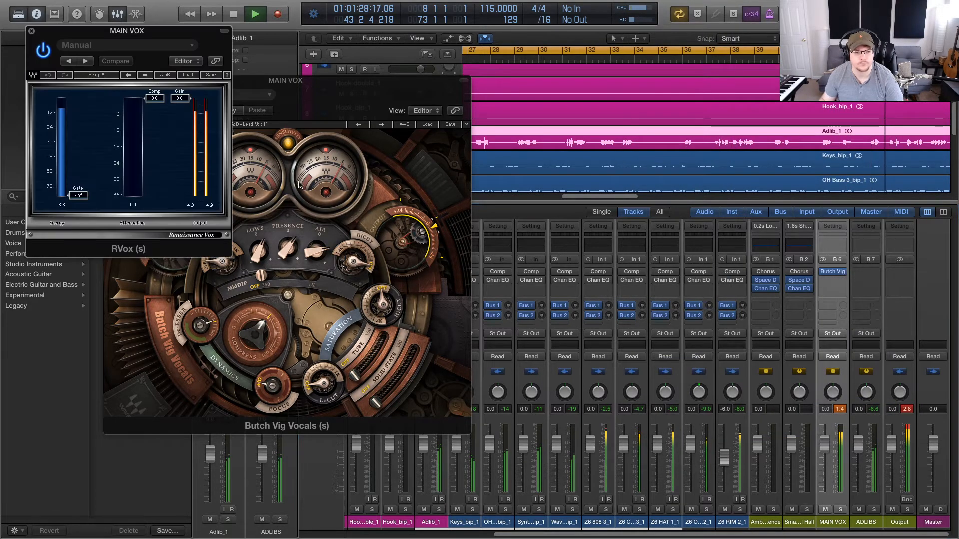
left_click_drag(162, 33, 698, 100)
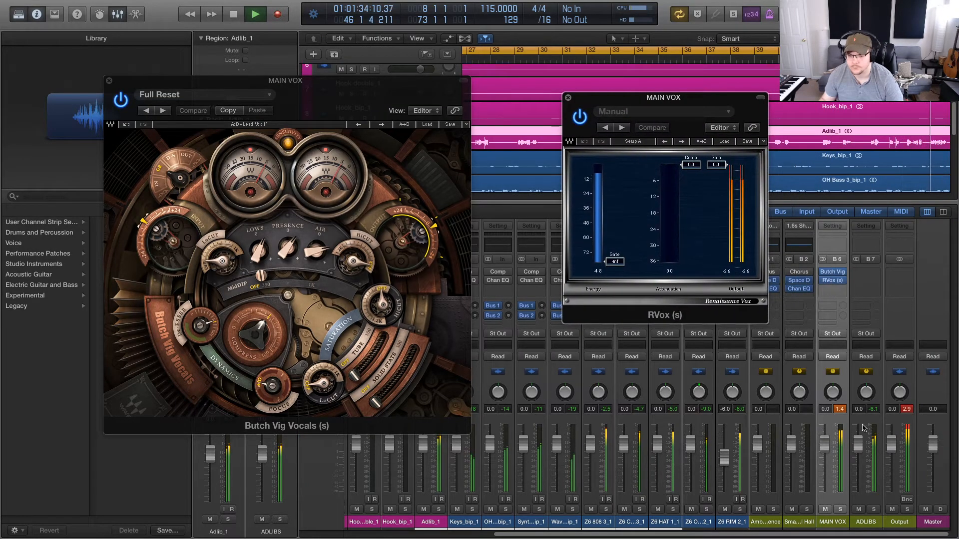
Step: Stop playback, lower the Butch Vig Vocals output further, and audition the mix until about bar 19
key("space")
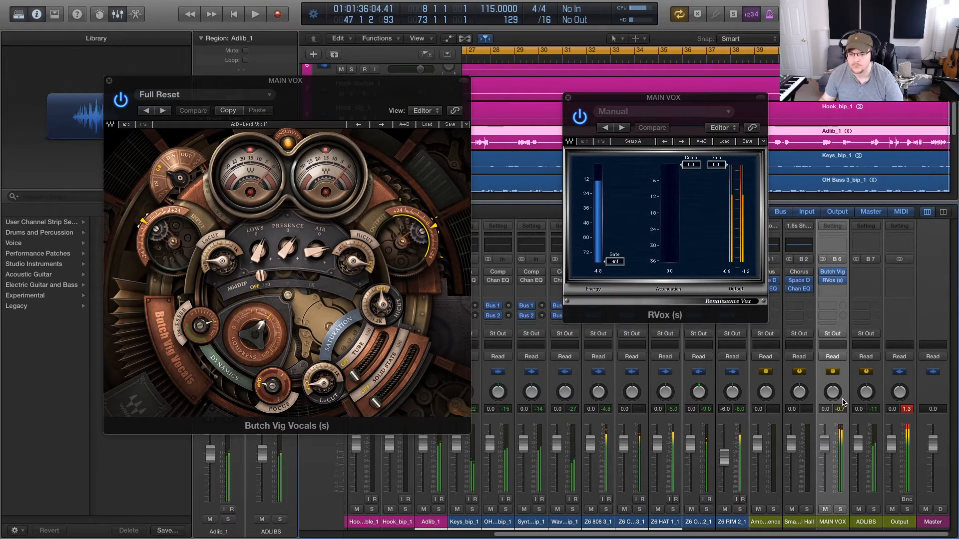
left_click(438, 231)
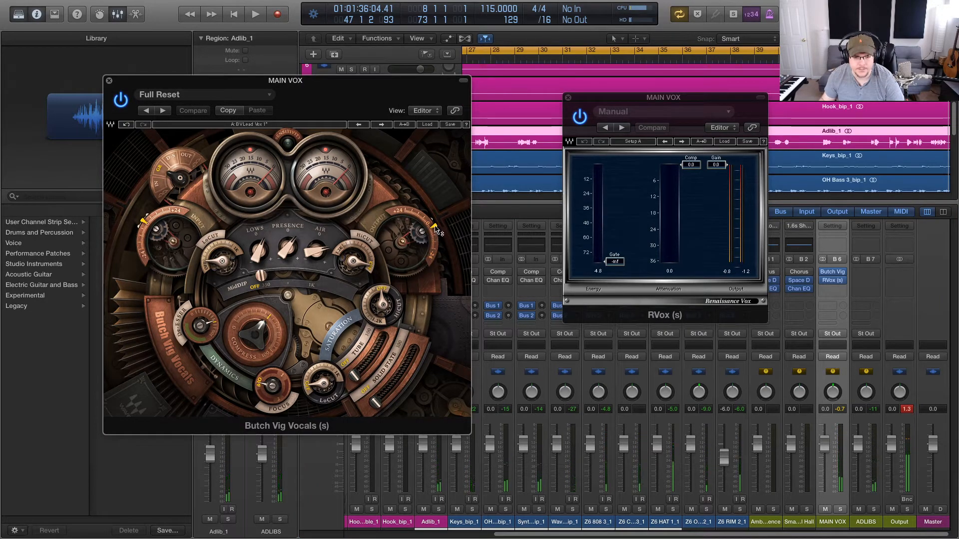
left_click_drag(438, 232, 438, 242)
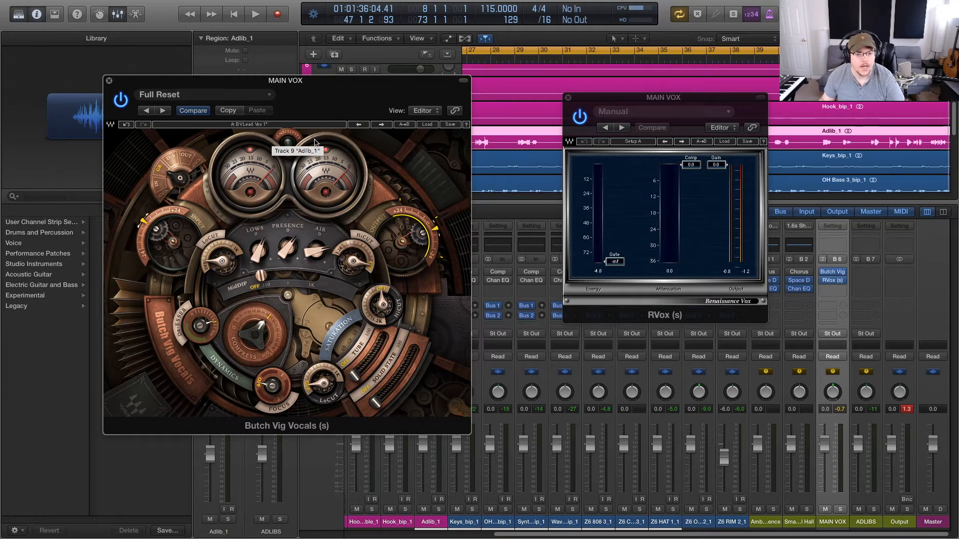
key("space")
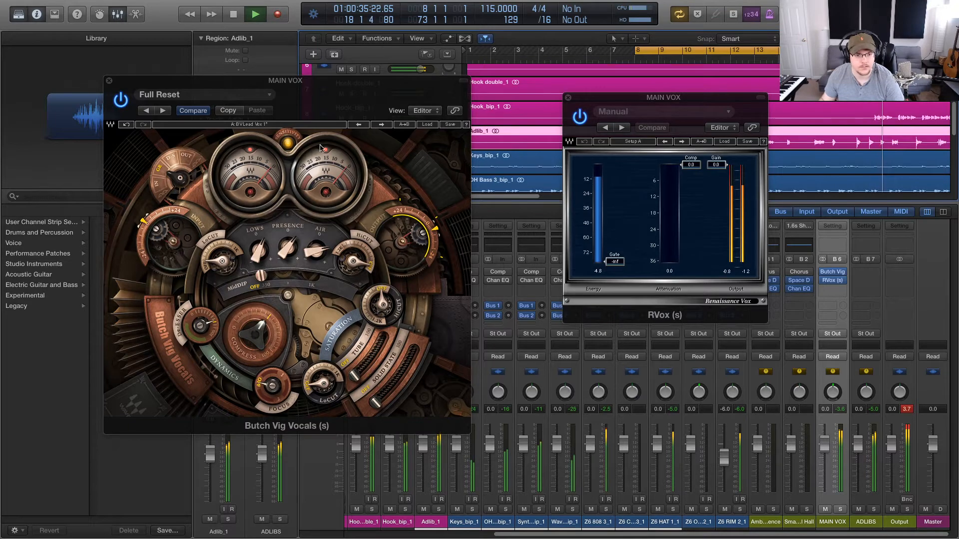
left_click(288, 147)
key("space")
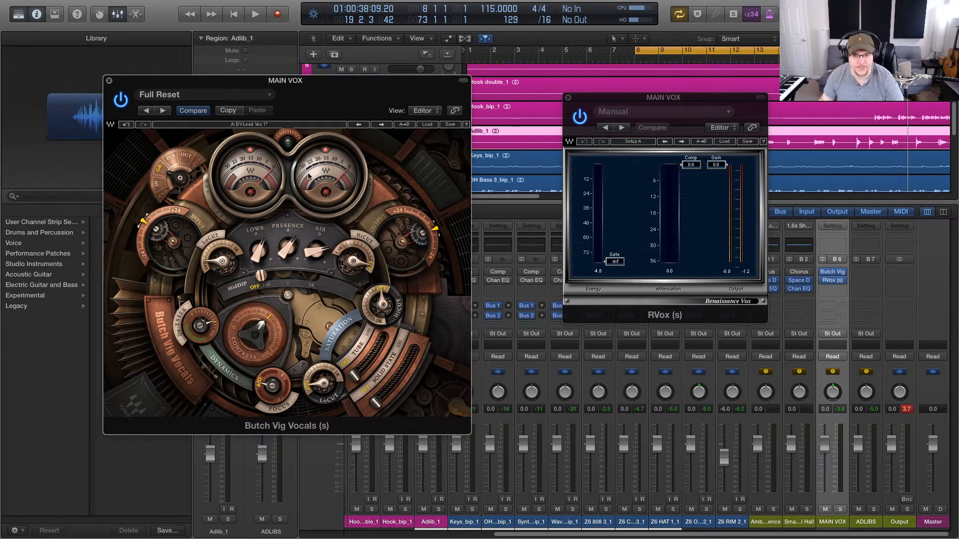
Step: Set the RVox compression to -5.8 while playing from bar 8, then replay the mix with RVox bypassed for comparison
key("space")
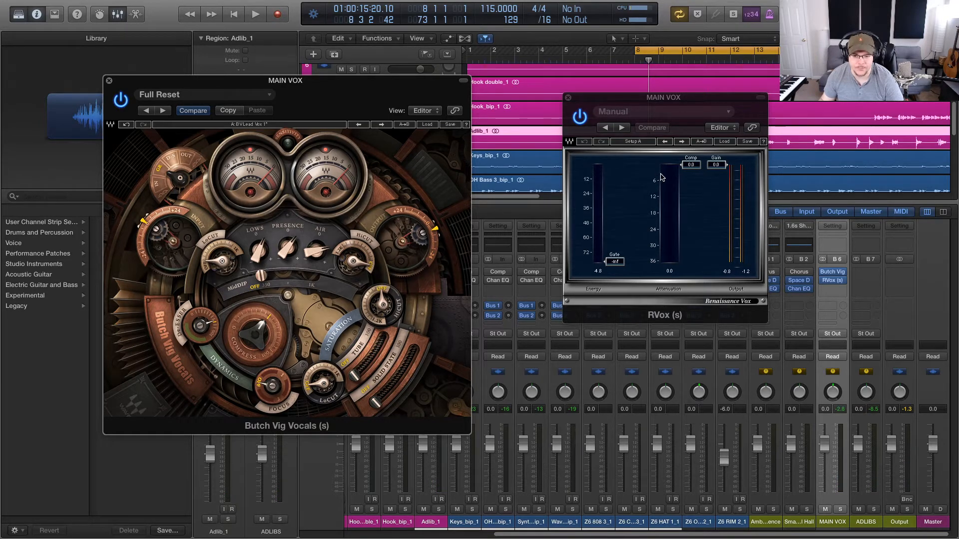
key("space")
key("space")
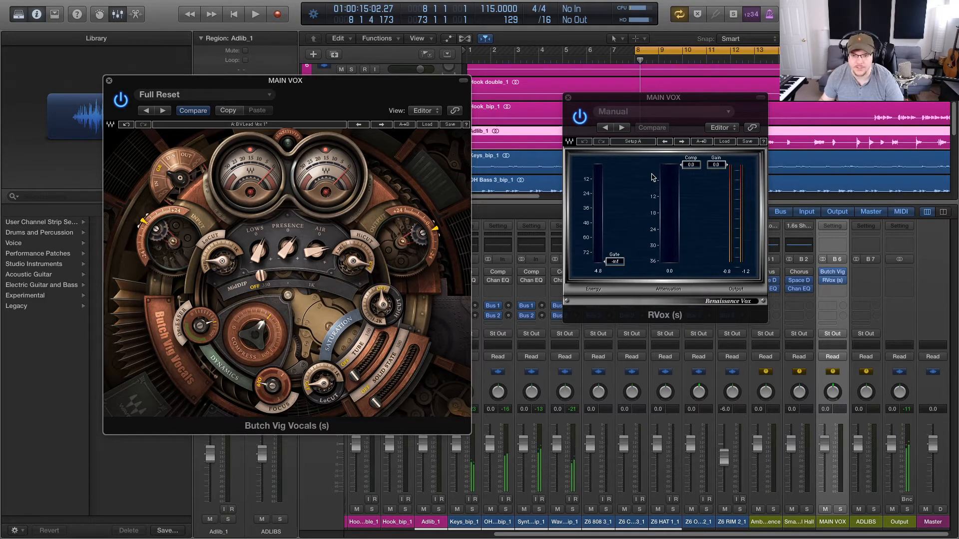
key("space")
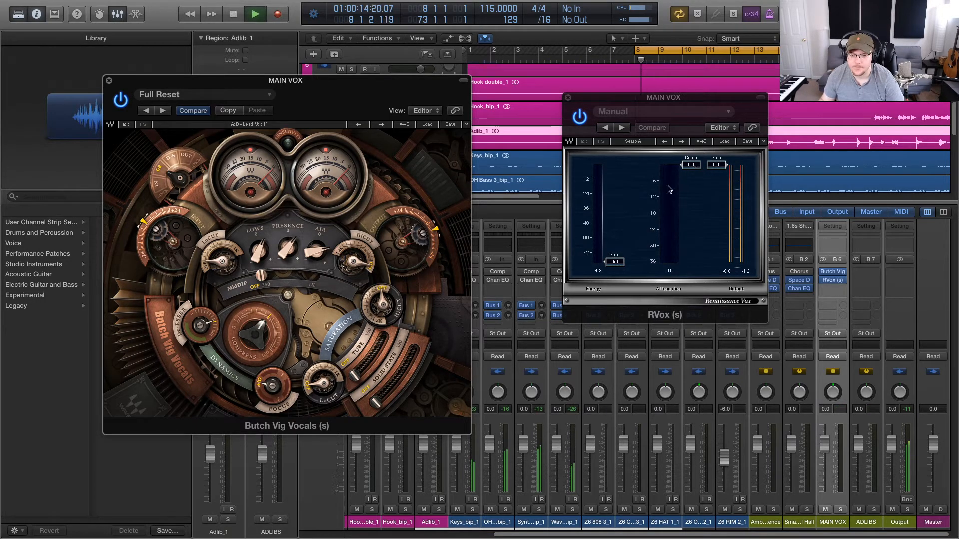
left_click_drag(682, 165, 682, 182)
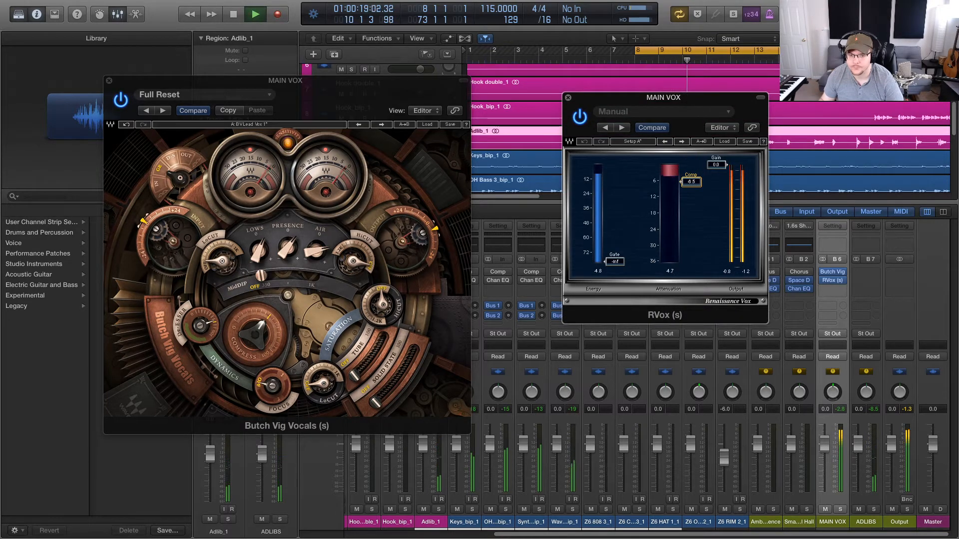
left_click_drag(682, 182, 683, 180)
key("space")
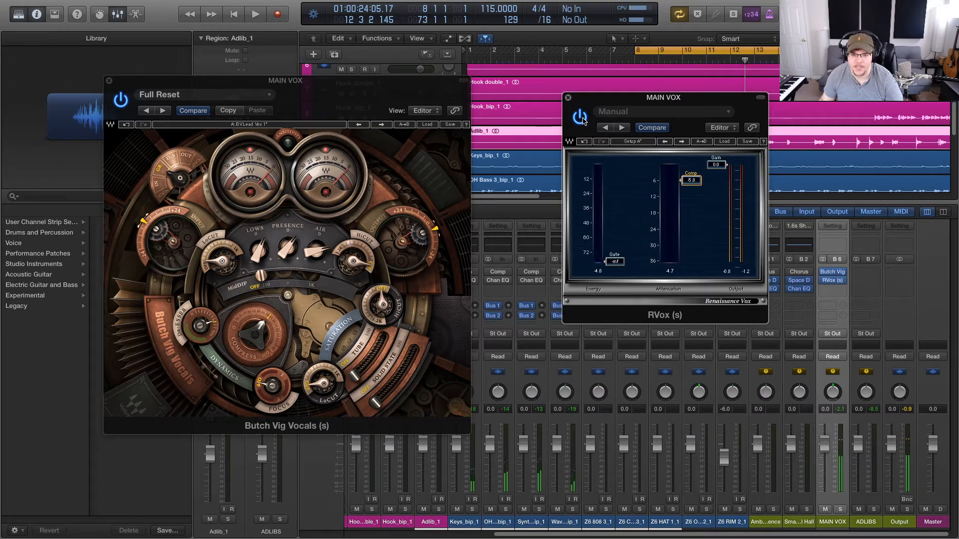
key("space")
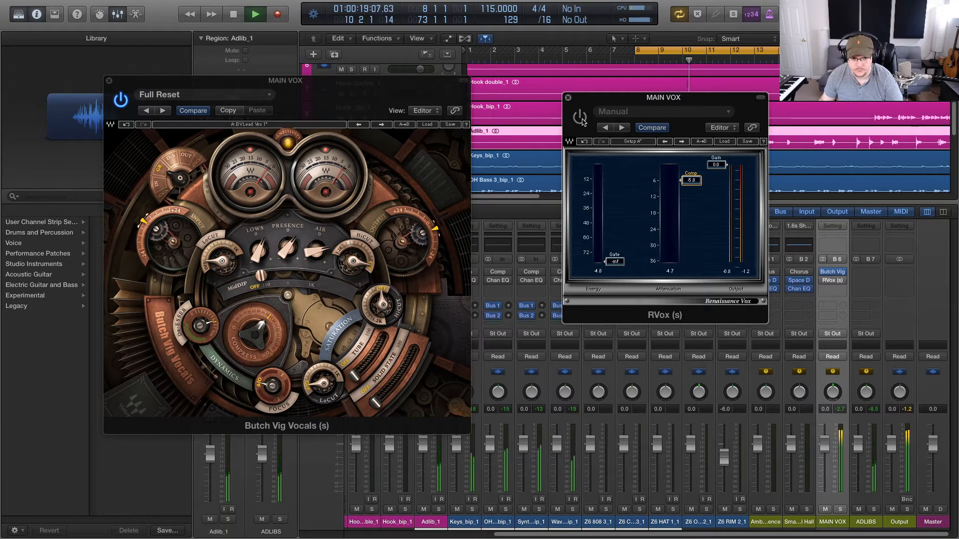
Step: Re-enable RVox on MAIN VOX, close its window during playback, and reset the MAIN VOX peak meter
left_click(580, 117)
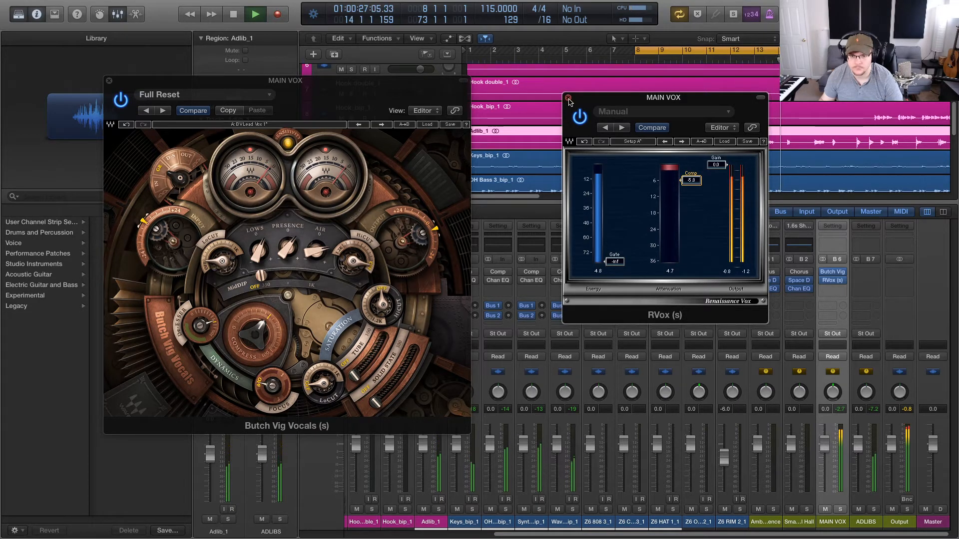
left_click(568, 98)
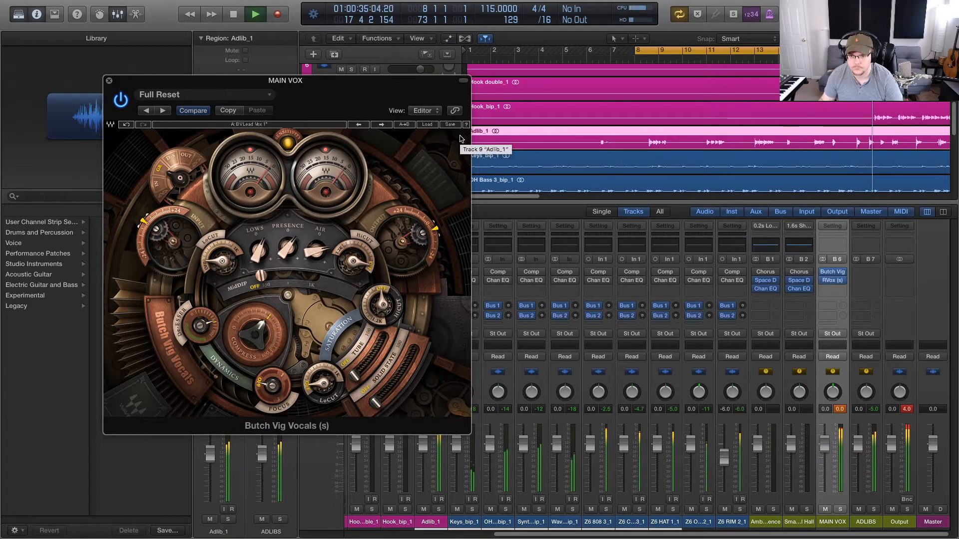
left_click(840, 410)
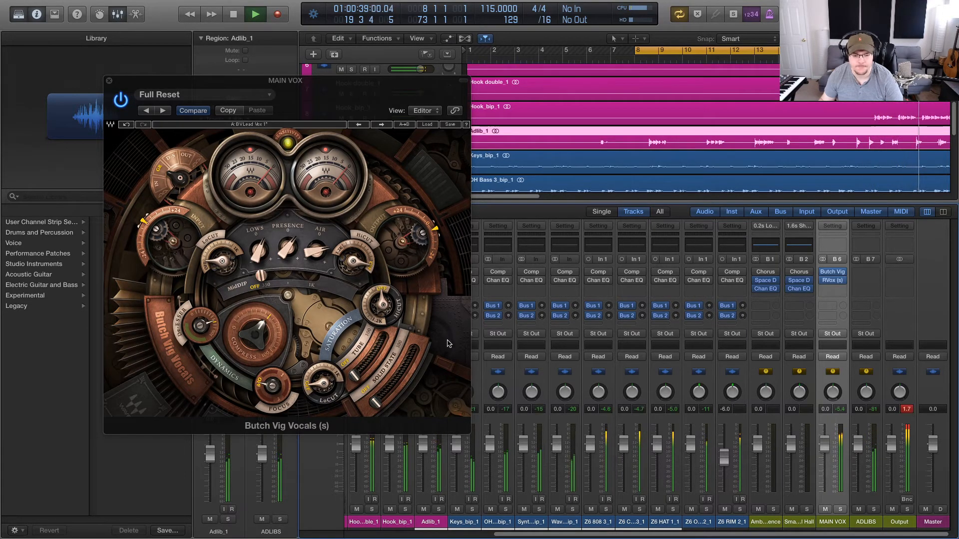
Step: Reopen RVox on MAIN VOX, lower its gain to -2.0, reset the peak meter, and stop playback
left_click(833, 284)
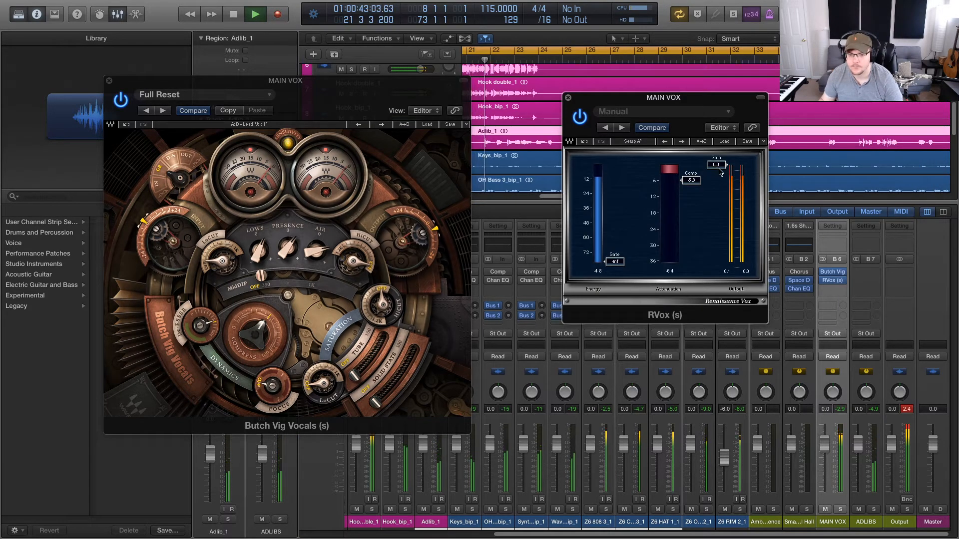
left_click_drag(718, 170, 718, 176)
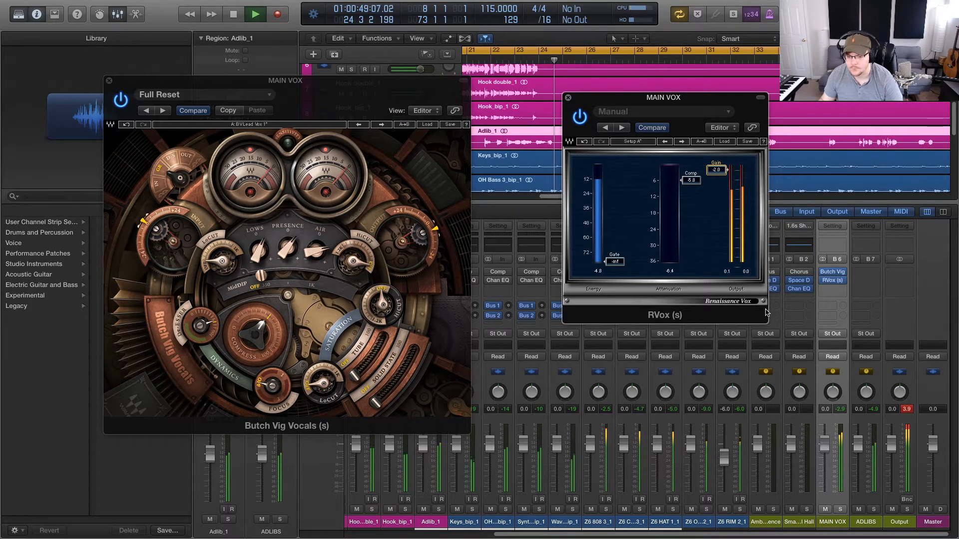
double_click(826, 409)
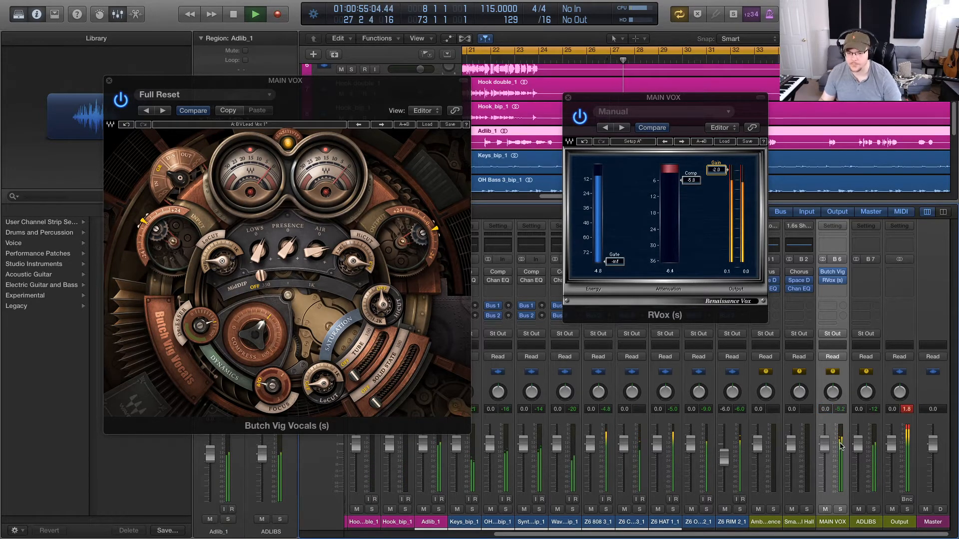
key("space")
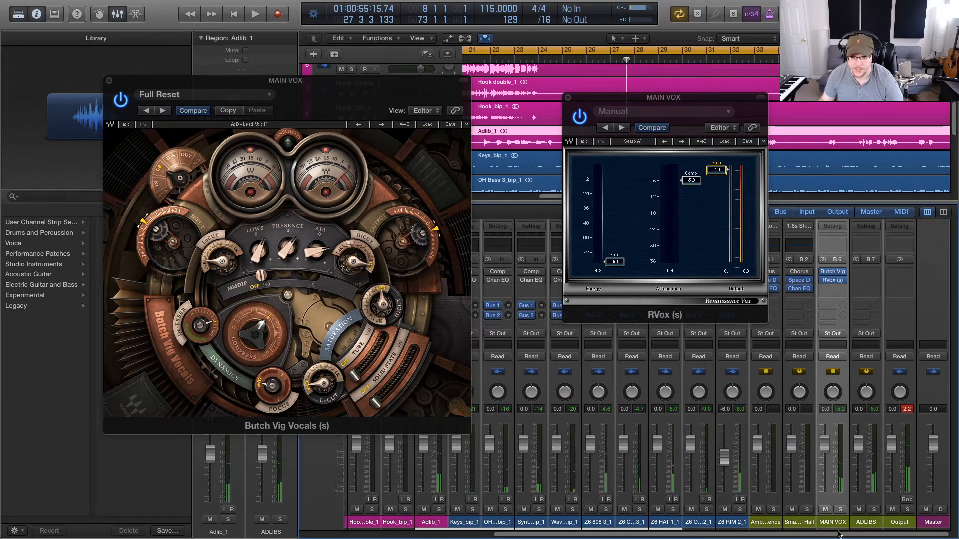
Step: Replay the mix with Butch Vig Vocals and RVox bypassed on MAIN VOX, and re-enable both for comparison
key("space")
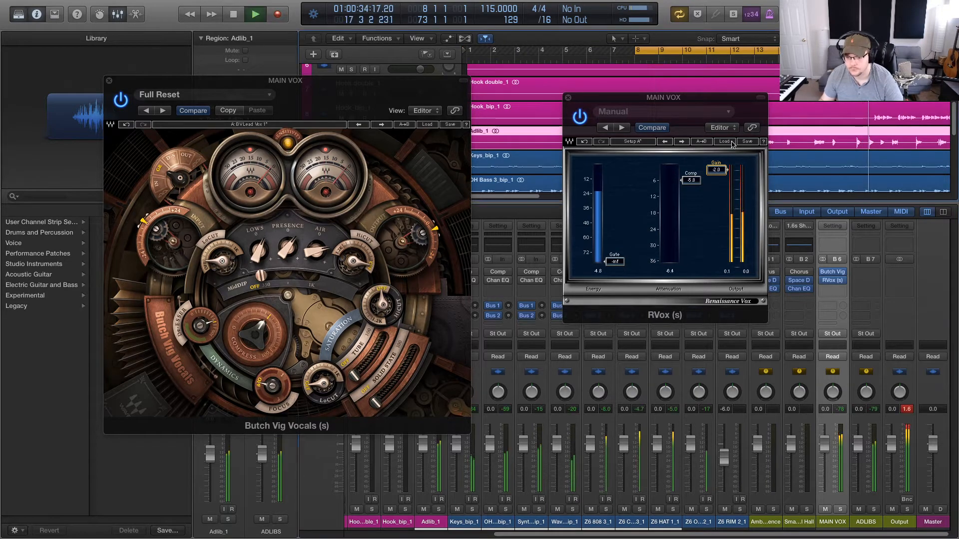
key("space")
left_click(823, 273)
left_click(824, 281)
key("space")
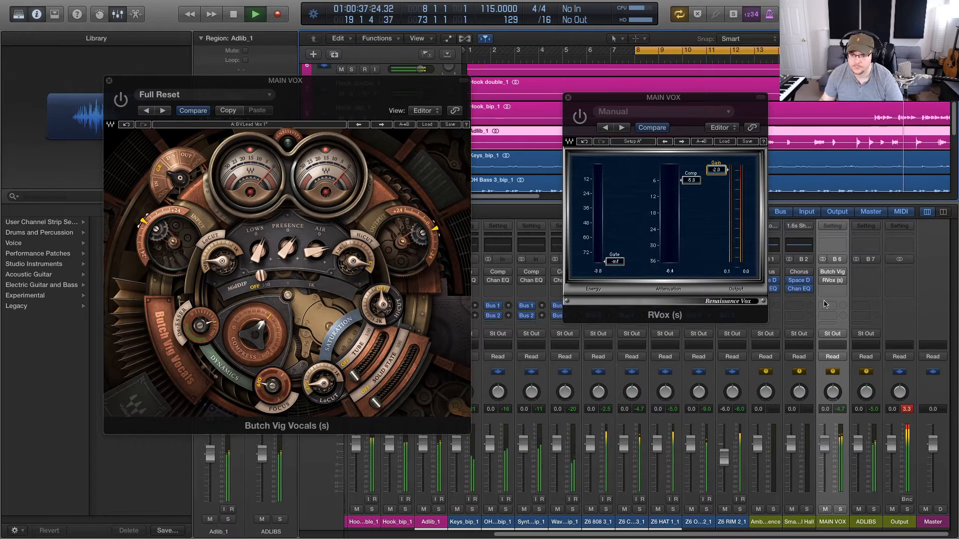
left_click(823, 272)
left_click(824, 281)
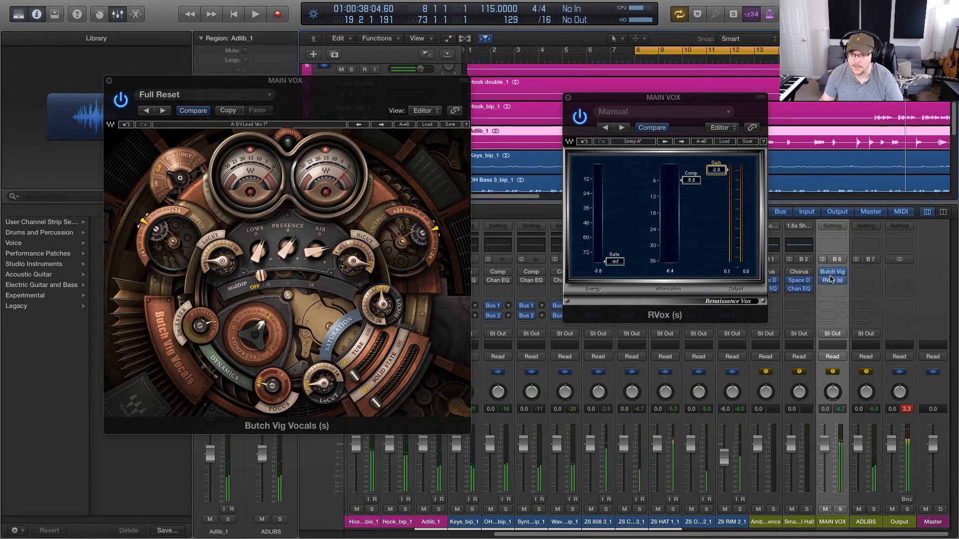
key("space")
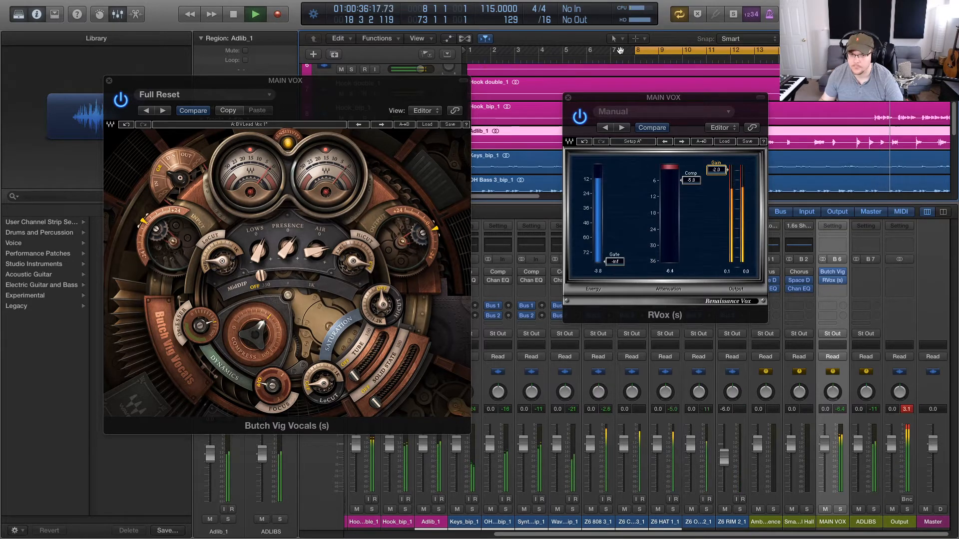
Step: Set the cycle start to bar 18 and compare MAIN VOX with both plug-ins bypassed and re-enabled, closing their windows at the end
left_click_drag(640, 51, 880, 52)
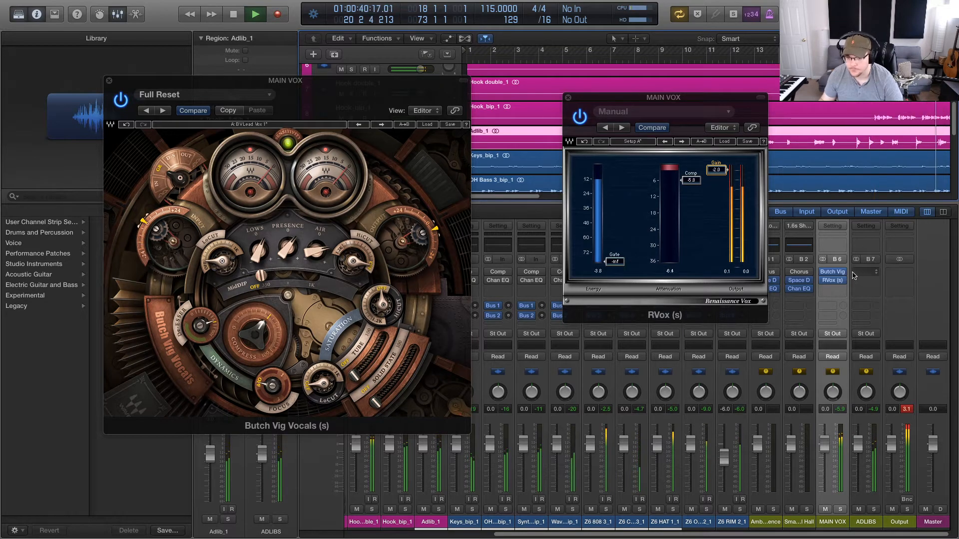
mouse_move(825, 275)
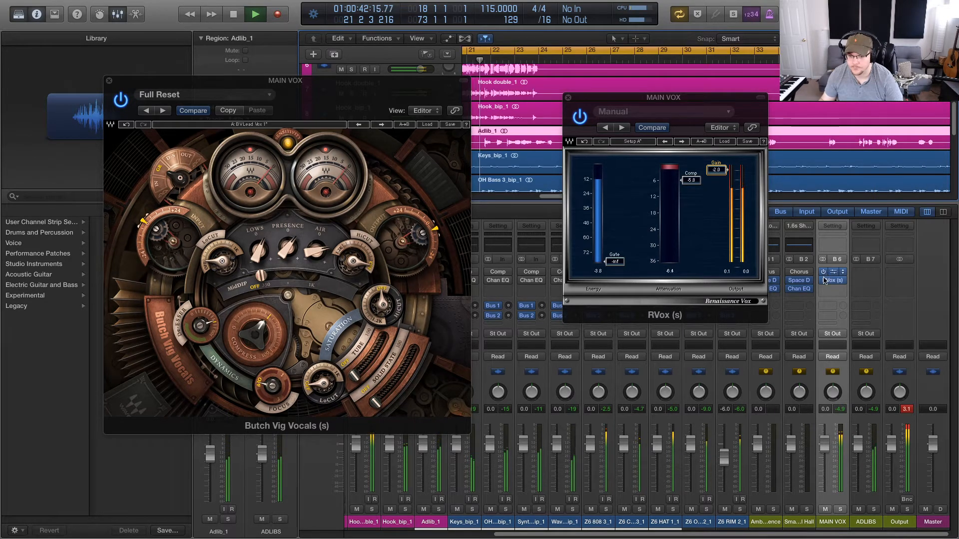
left_click(823, 272)
left_click(824, 273)
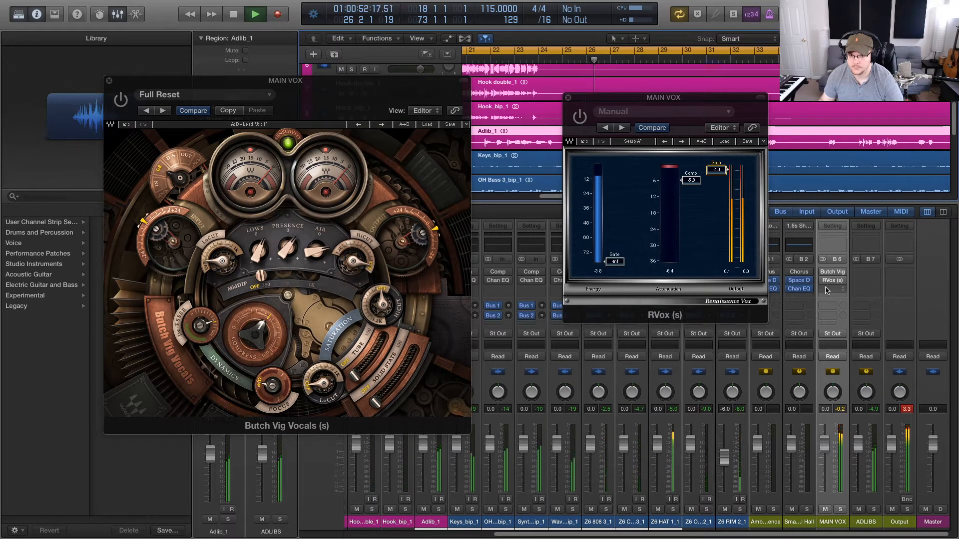
mouse_move(823, 274)
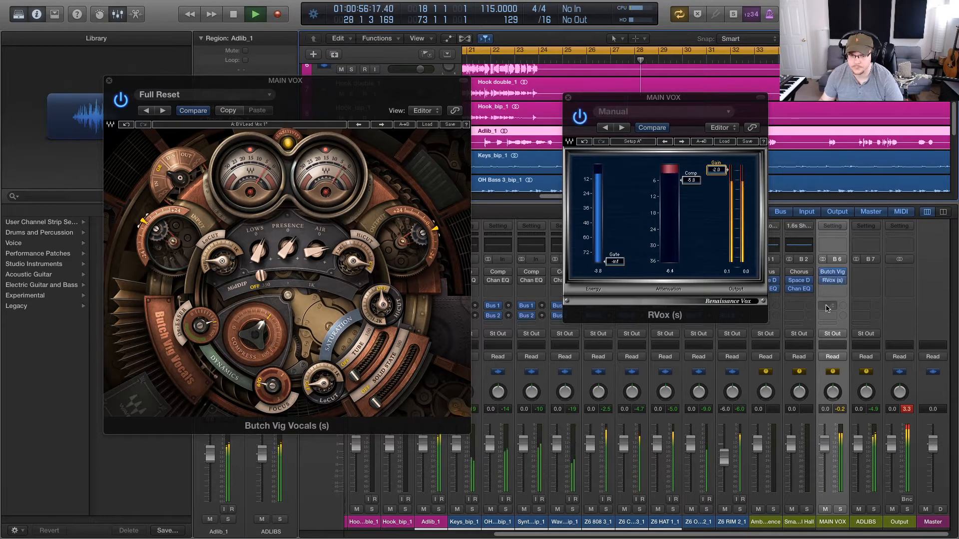
left_click(568, 100)
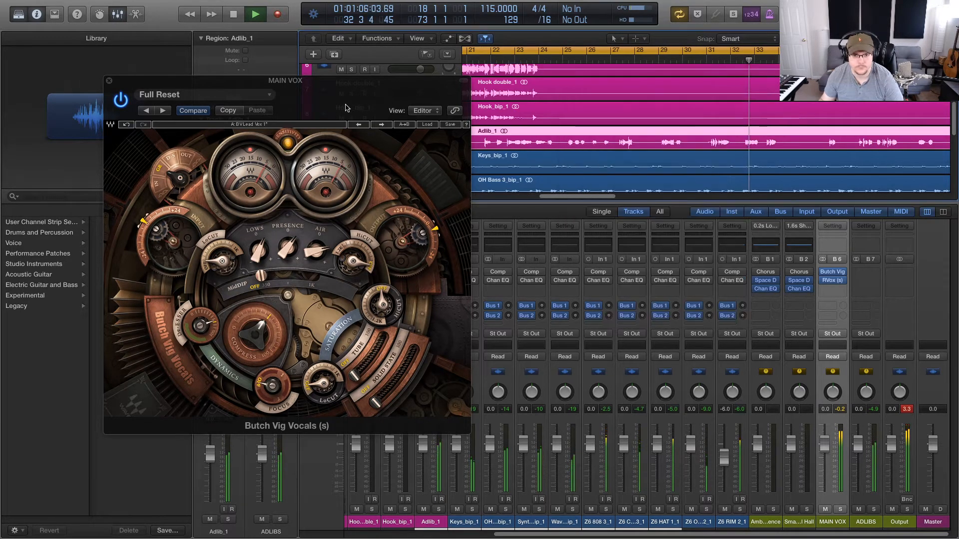
left_click(109, 80)
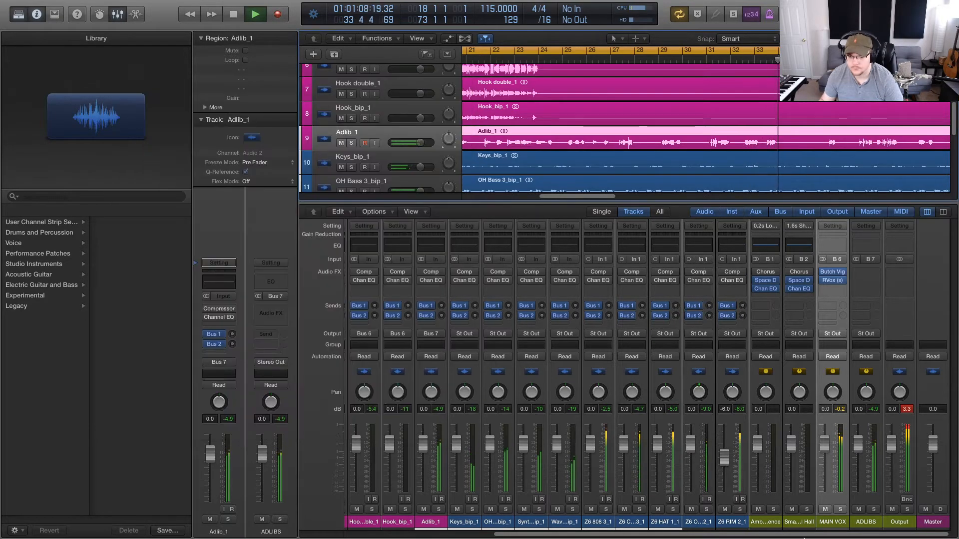
Step: Replay from bar 18 and lower the hook_1, Hook double_1 and Hook_bip_1 faders together to -2.5 dB
scroll(596, 375, "left", 10)
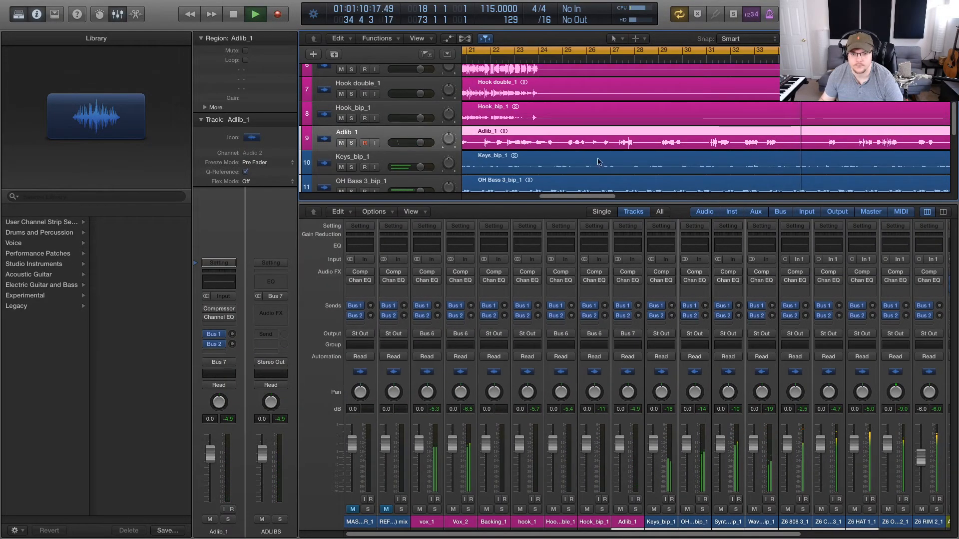
left_click_drag(579, 197, 550, 201)
key("space")
key("space")
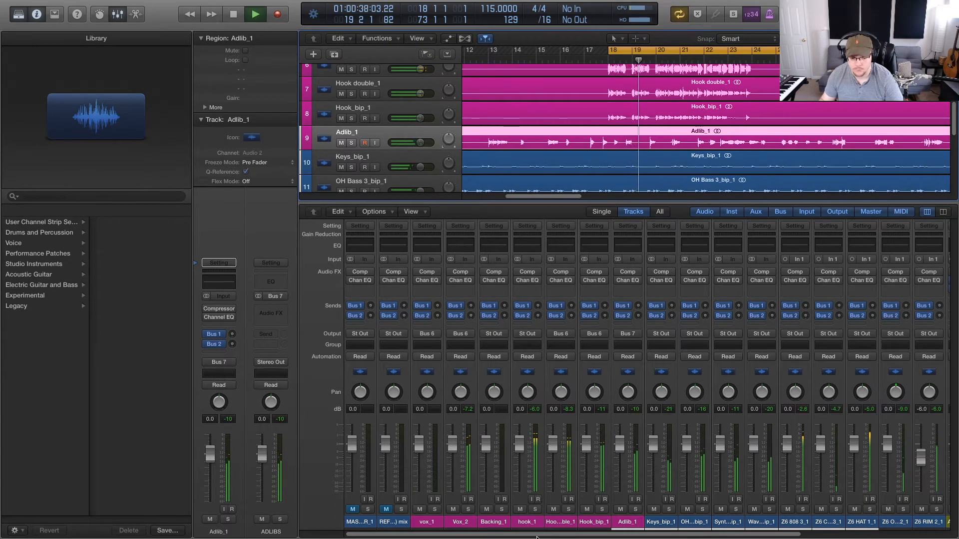
left_click_drag(527, 522, 590, 528)
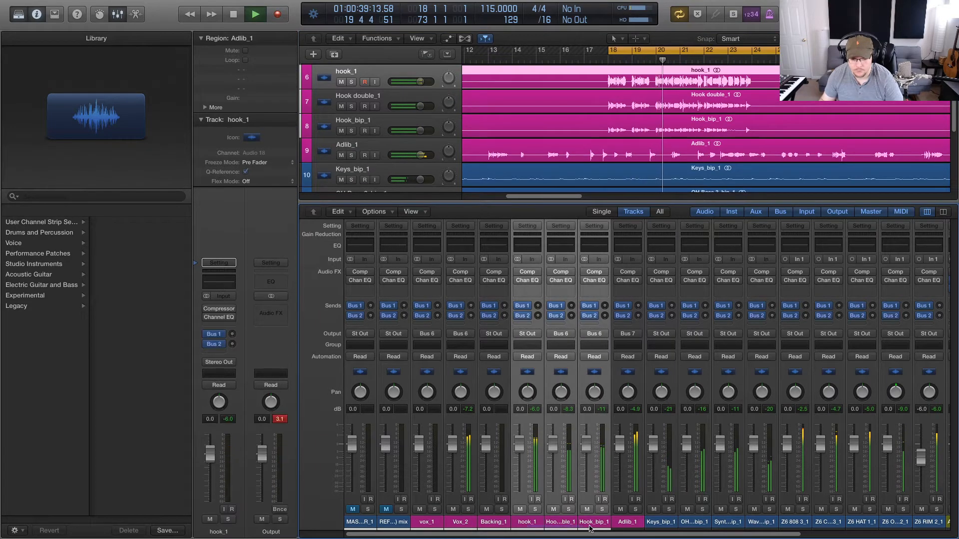
left_click_drag(586, 443, 587, 448)
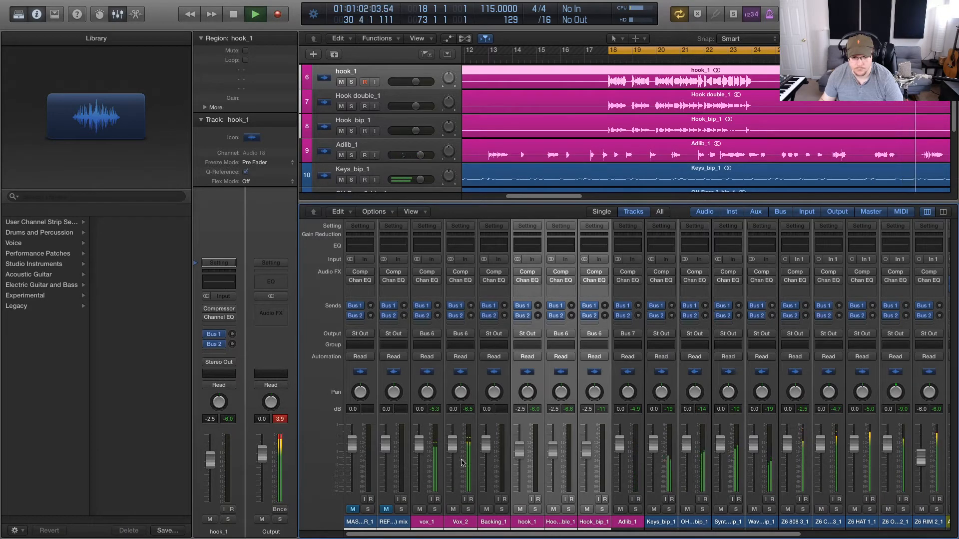
Step: Lower the Vox_2 fader to -0.7 dB and leave only the Vox_2 channel selected
left_click_drag(453, 442, 452, 443)
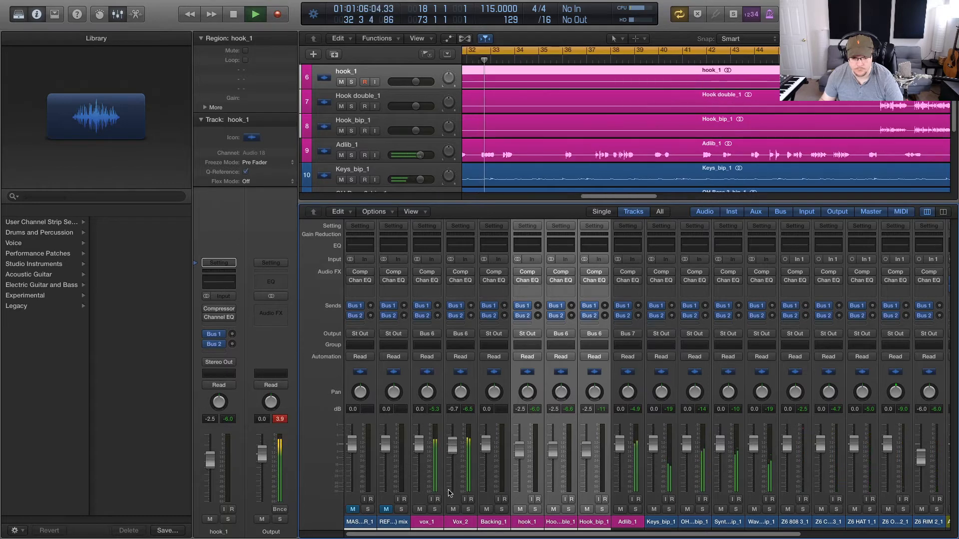
left_click(427, 524)
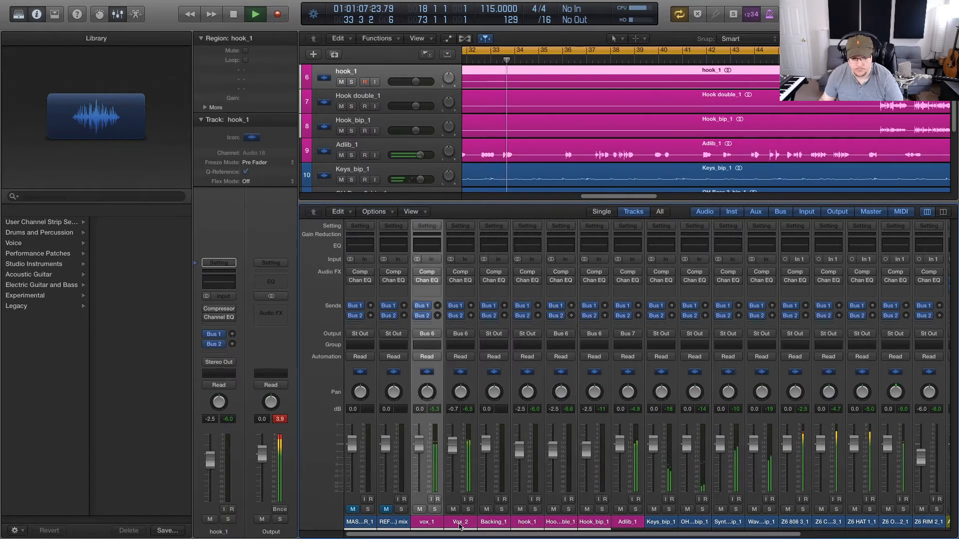
left_click(460, 523, "shift")
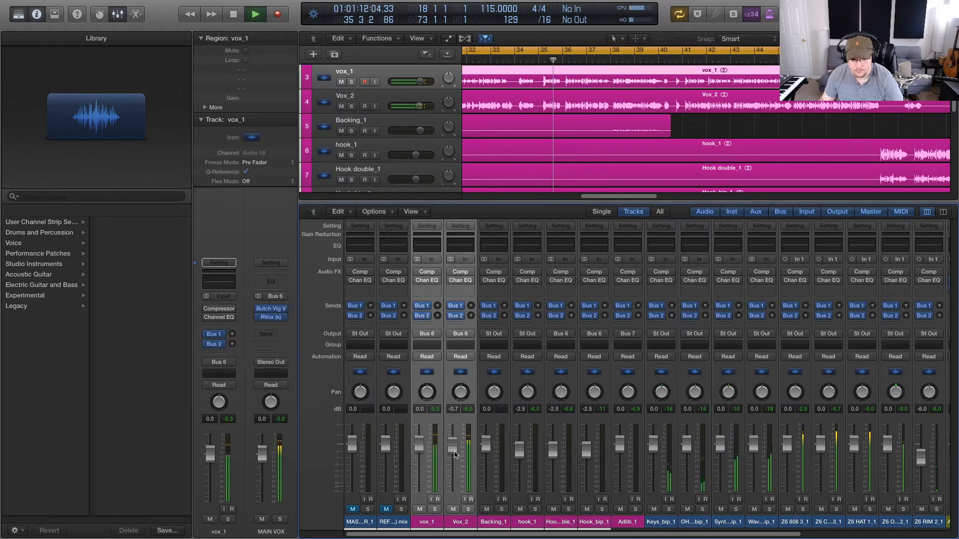
left_click(470, 523)
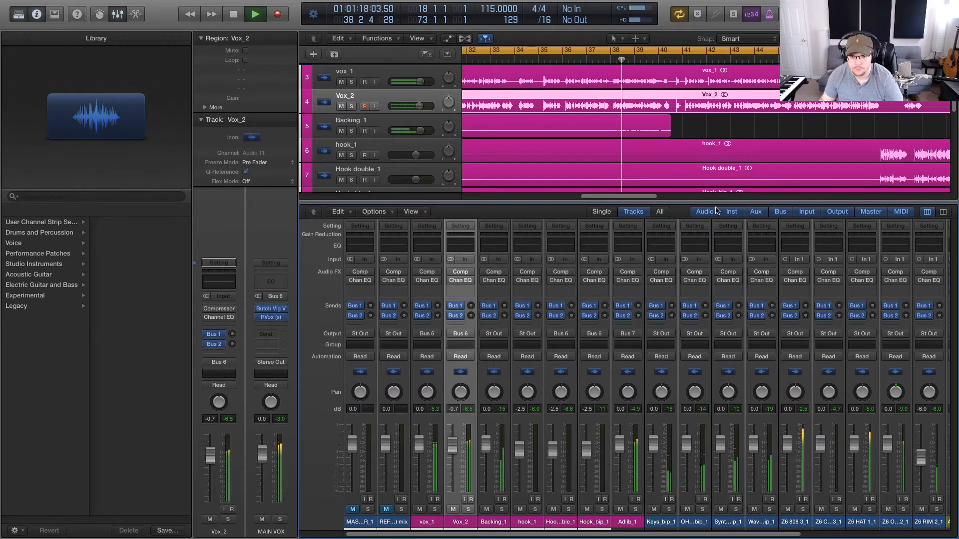
Step: Zoom the arrangement out until all 18 tracks fit, and move the cycle start to bar 17
scroll(701, 167, "left", 5)
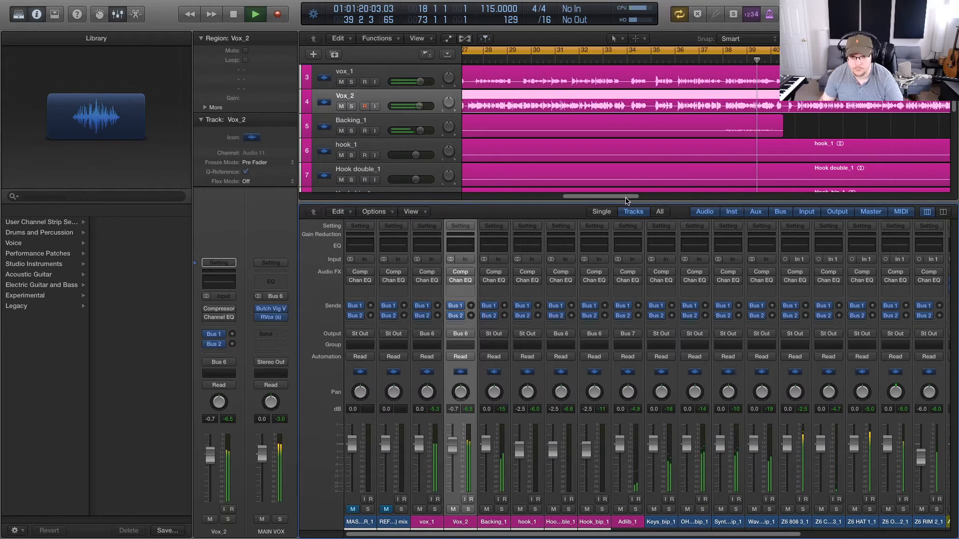
scroll(701, 168, "down", 5)
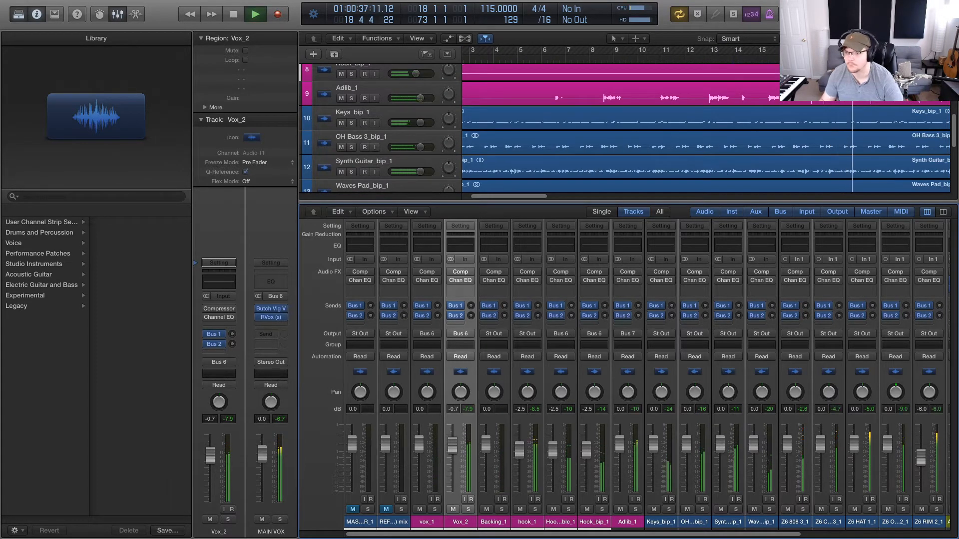
mouse_move(933, 38)
left_mouse_down()
mouse_move(881, 39)
mouse_move(919, 38)
left_mouse_up()
scroll(652, 110, "up", 4)
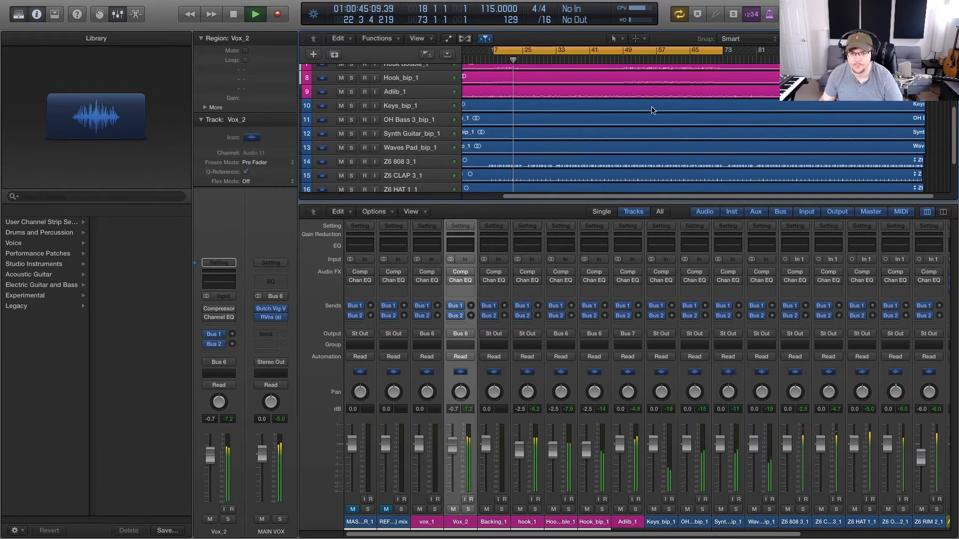
scroll(643, 112, "up", 5)
key("space")
key("super+Up")
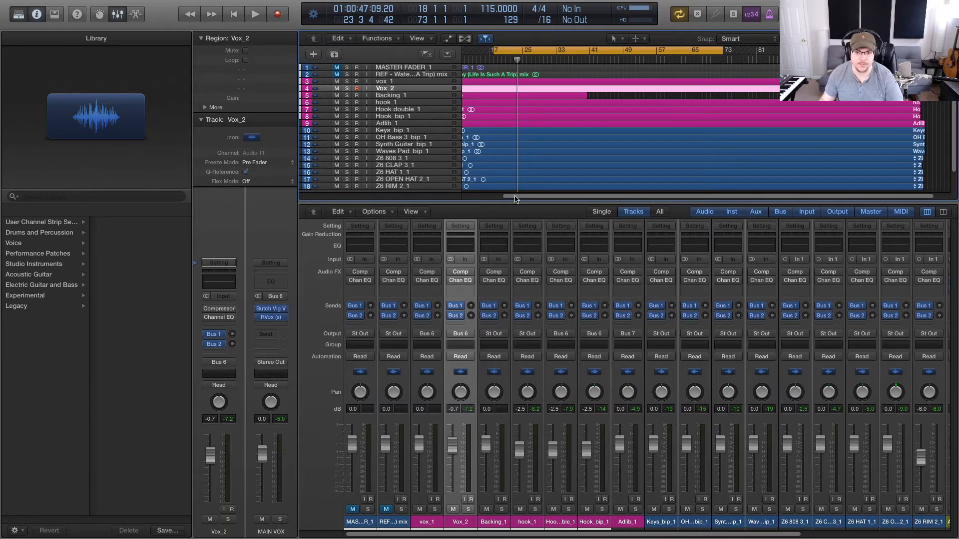
key("space")
left_click(496, 50)
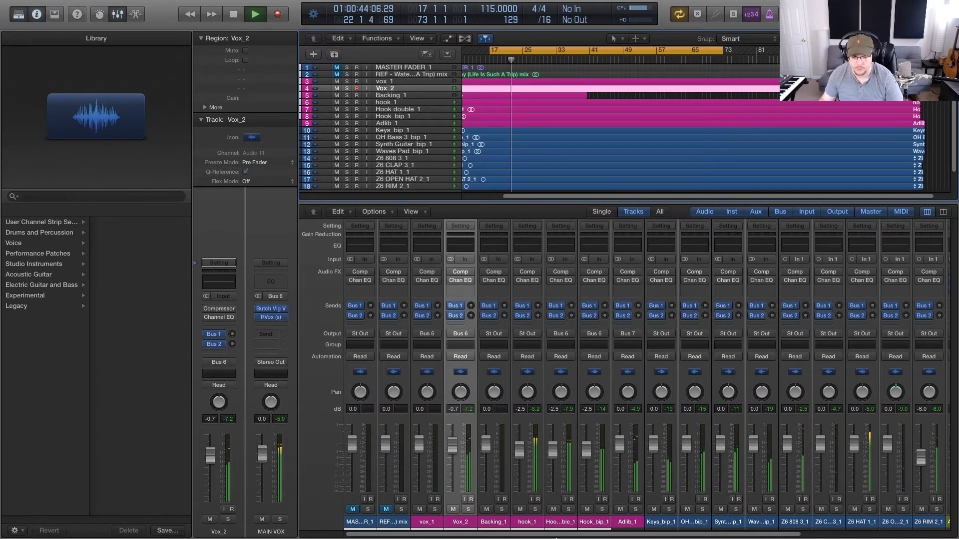
Step: Select the ADLIBS channel, audition the MAIN VOX bus in solo, stop playback, and remove the solo
left_click_drag(651, 535, 798, 537)
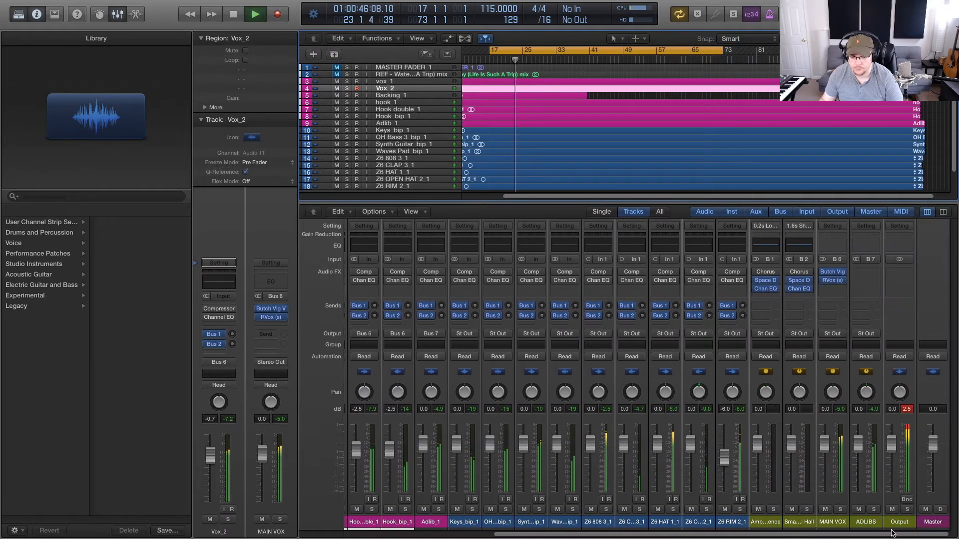
left_click(872, 522)
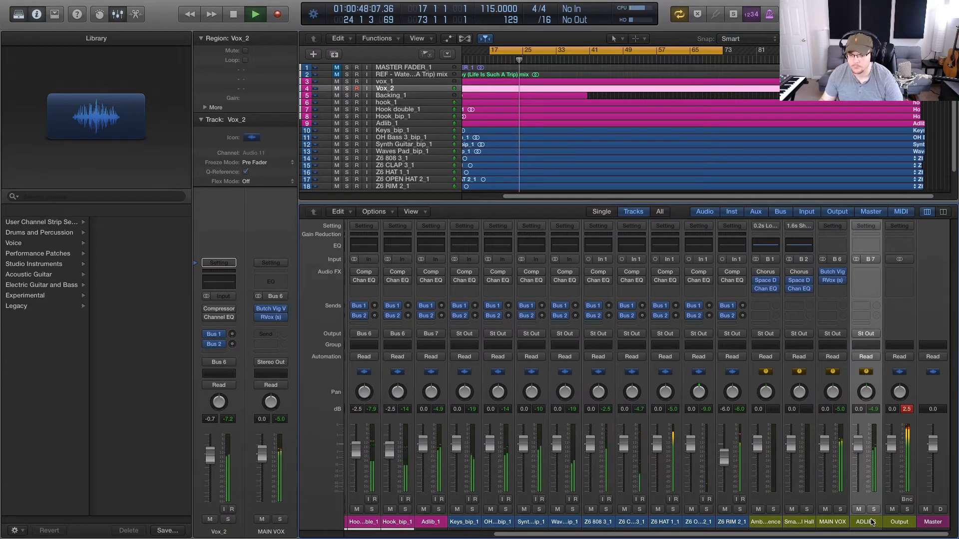
left_click(840, 509)
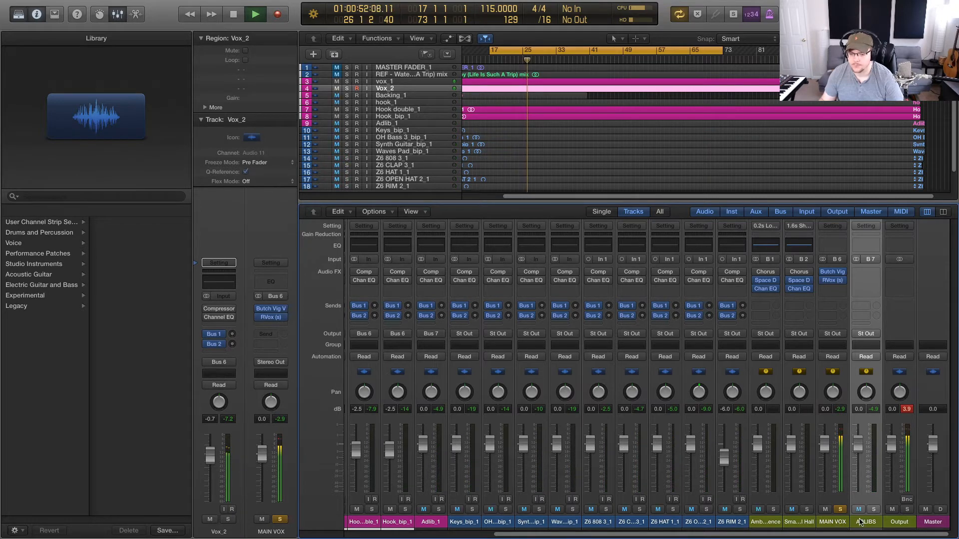
key("space")
left_click(841, 510)
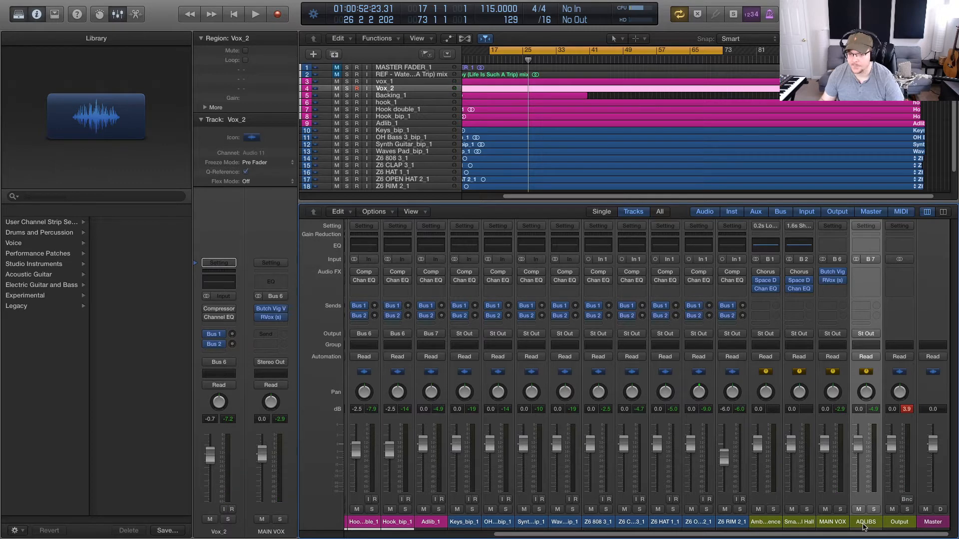
Step: Start playback and insert the Waves CLA Vocals (s) plug-in on the ADLIBS bus
left_click(875, 275)
left_click(860, 270)
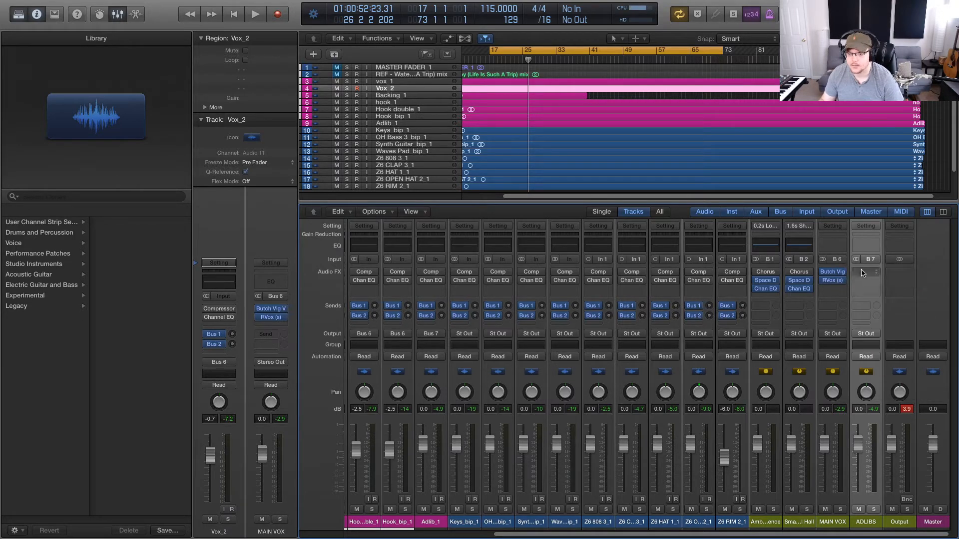
key("space")
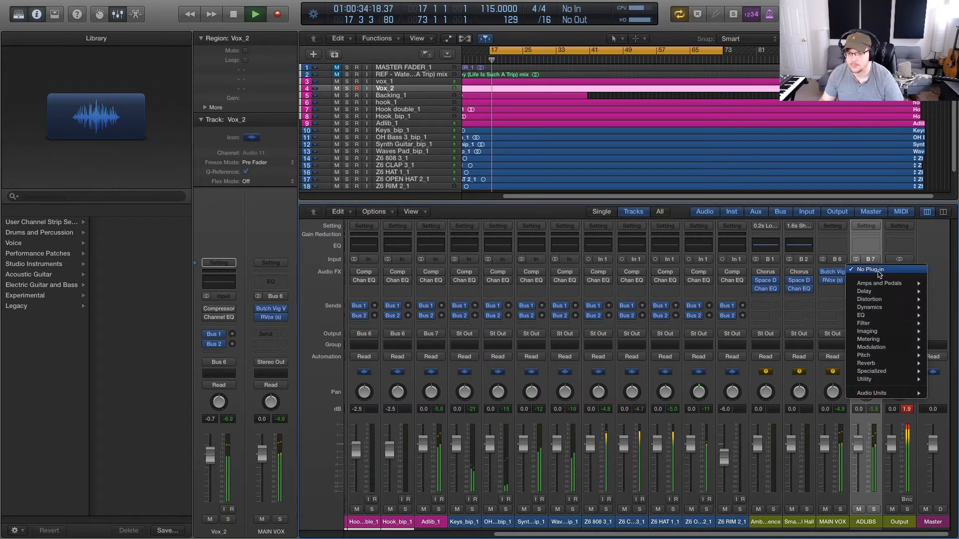
left_click(869, 275)
mouse_move(879, 393)
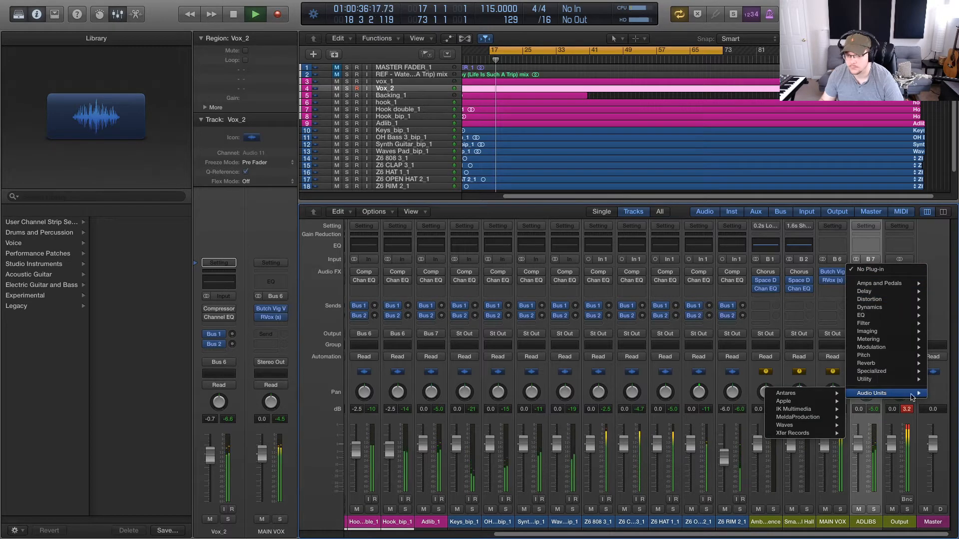
mouse_move(816, 426)
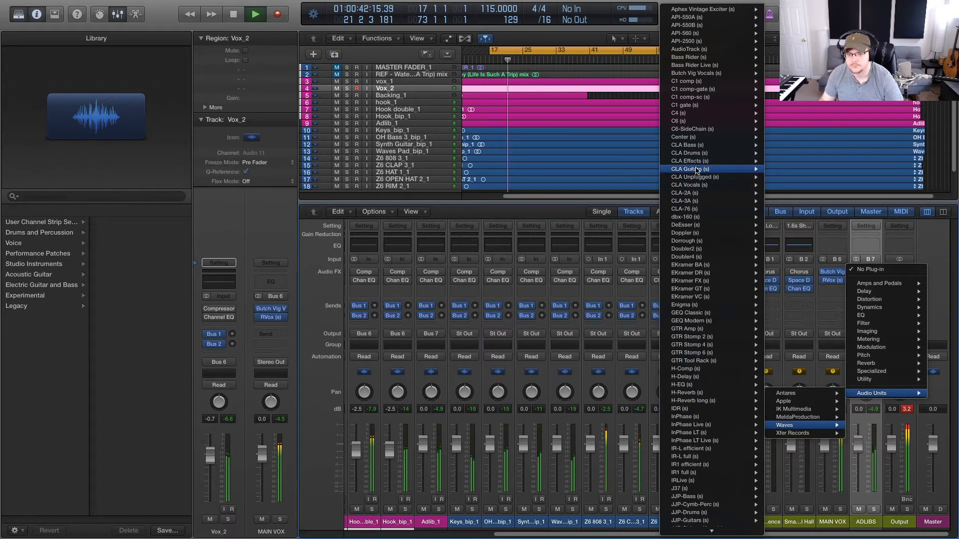
mouse_move(698, 186)
left_click(645, 185)
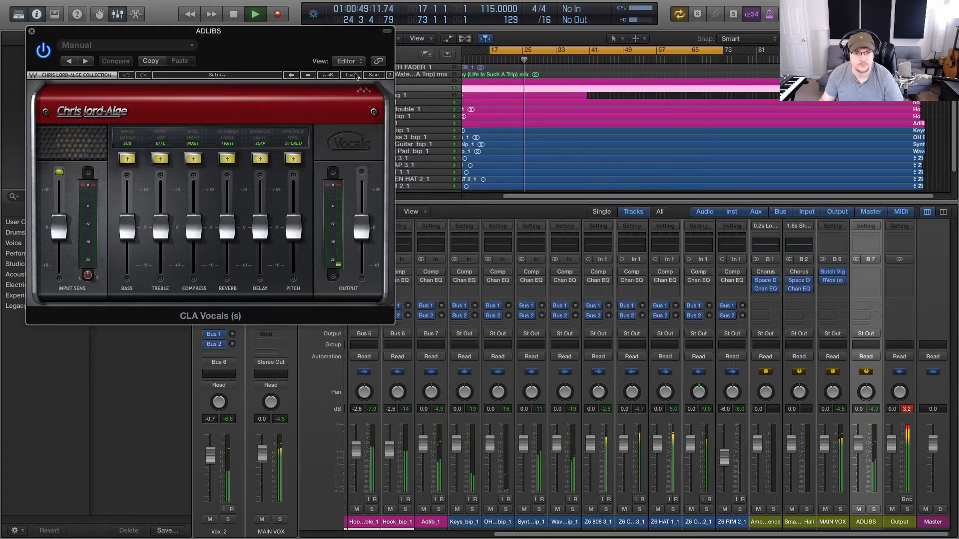
Step: Load the Full Reset preset in CLA Vocals
left_click(351, 75)
left_click(299, 100)
left_click(309, 76)
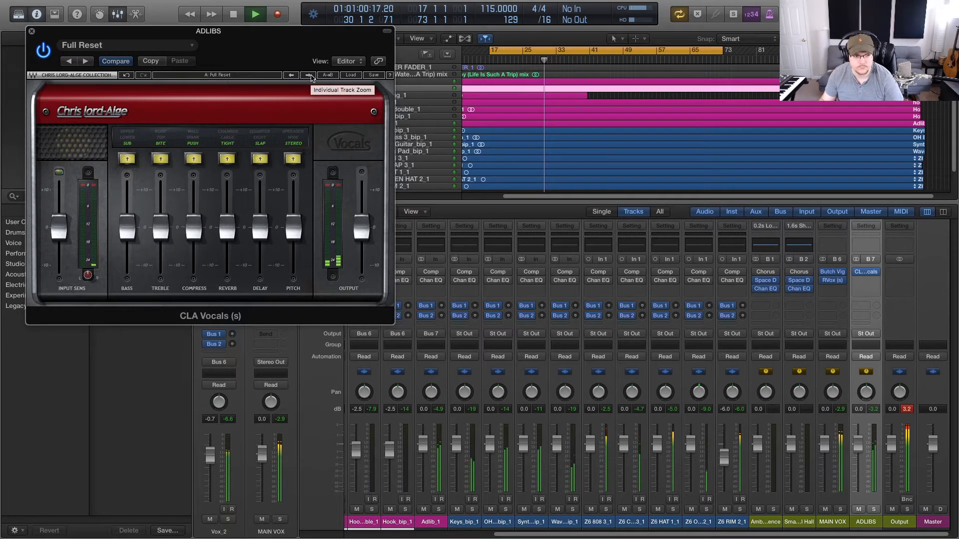
Step: Raise the CLA Vocals input sensitivity to about 2.5 while the ad-libs play
left_click_drag(57, 217, 57, 207)
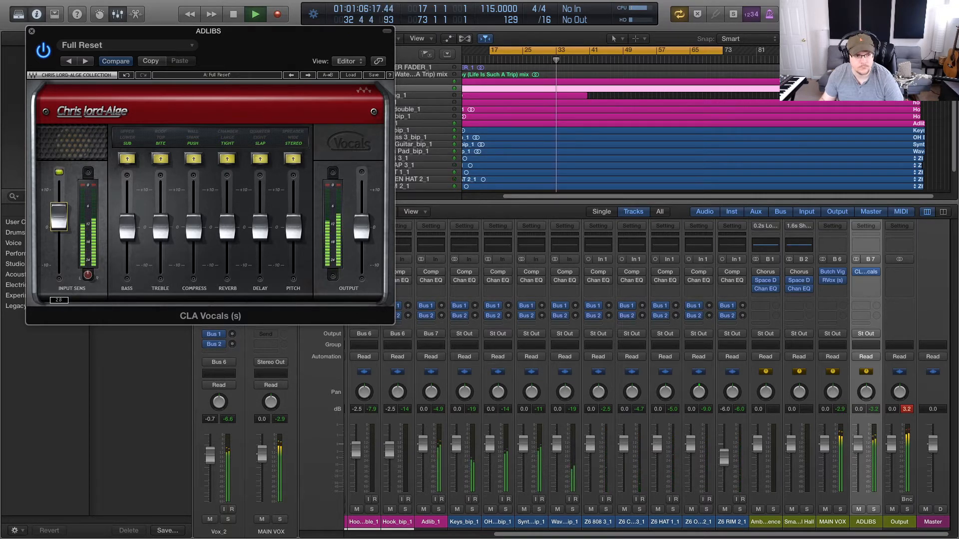
left_click_drag(57, 207, 57, 207)
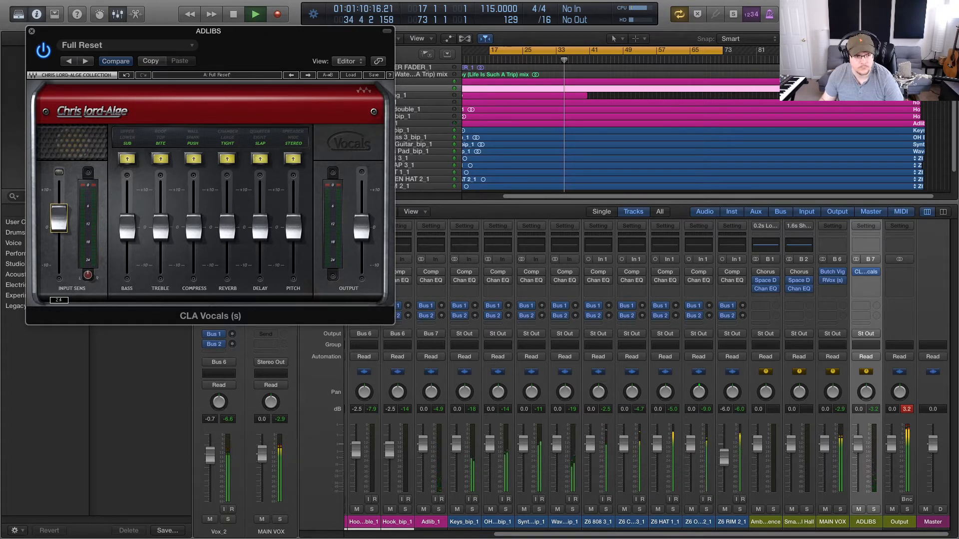
left_click_drag(58, 218, 58, 217)
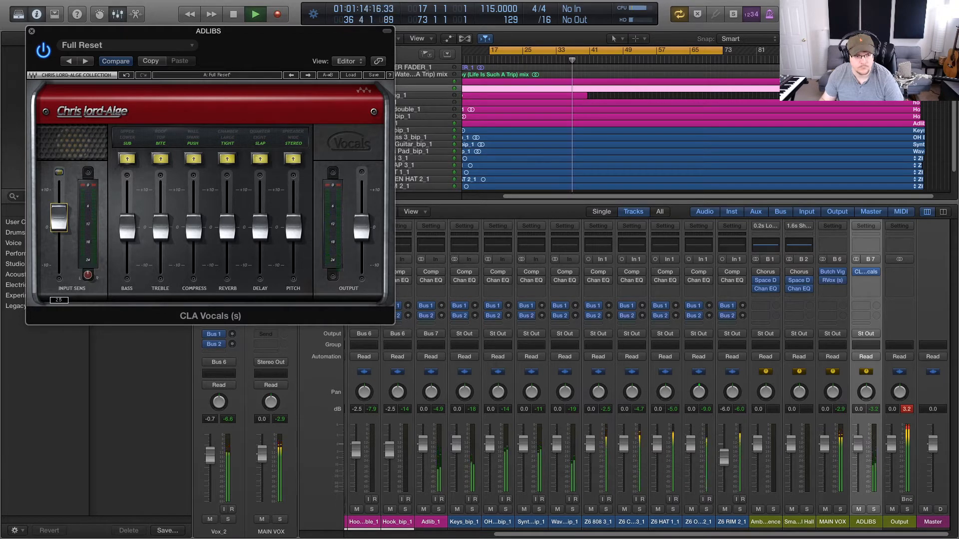
left_click_drag(58, 209, 58, 219)
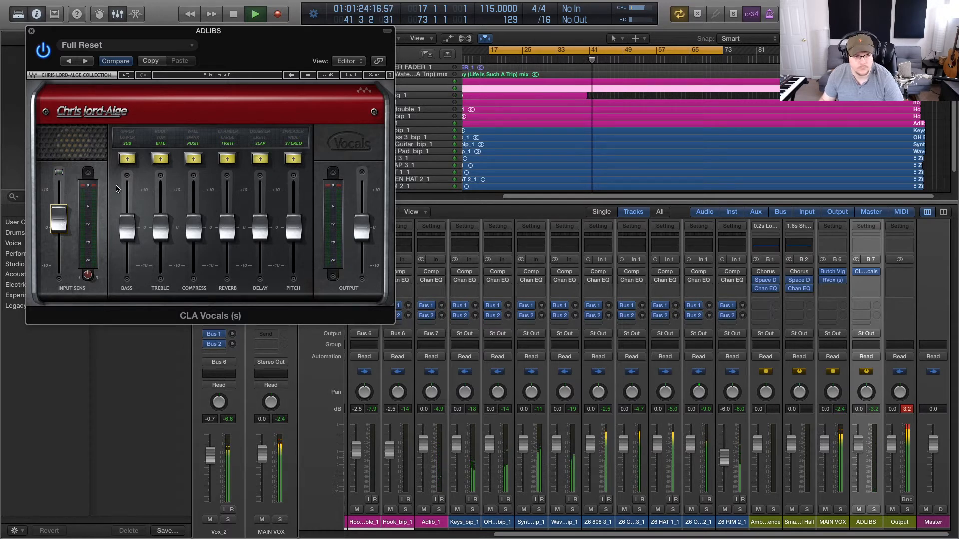
Step: Boost Bass slightly in Lower mode, restart playback from bar 17, and raise Treble to about +10 in Roof mode
left_click_drag(127, 227, 126, 220)
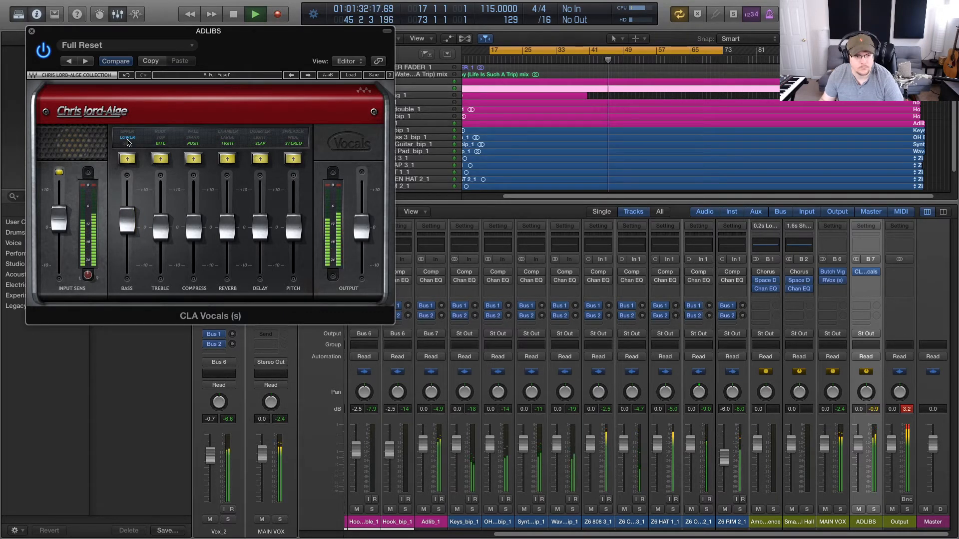
left_click(129, 137)
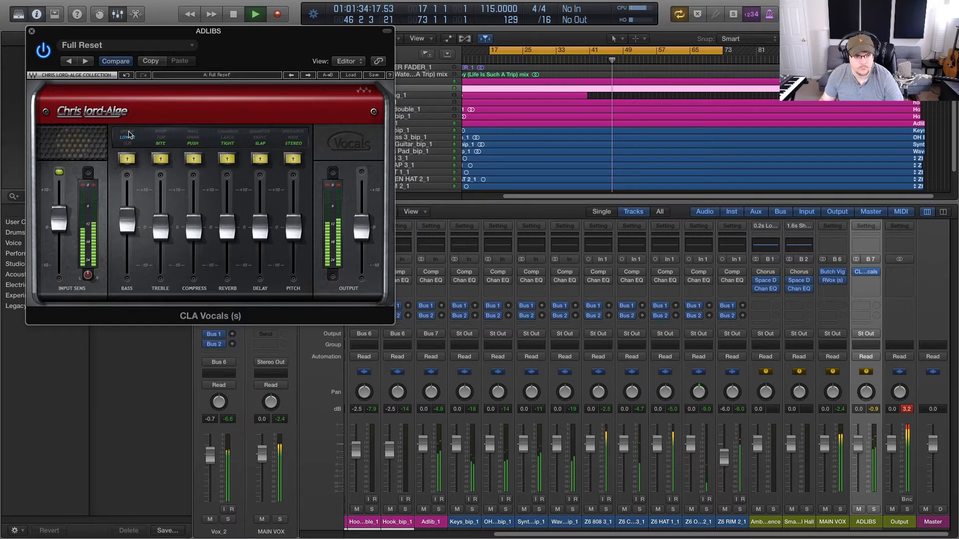
key("space")
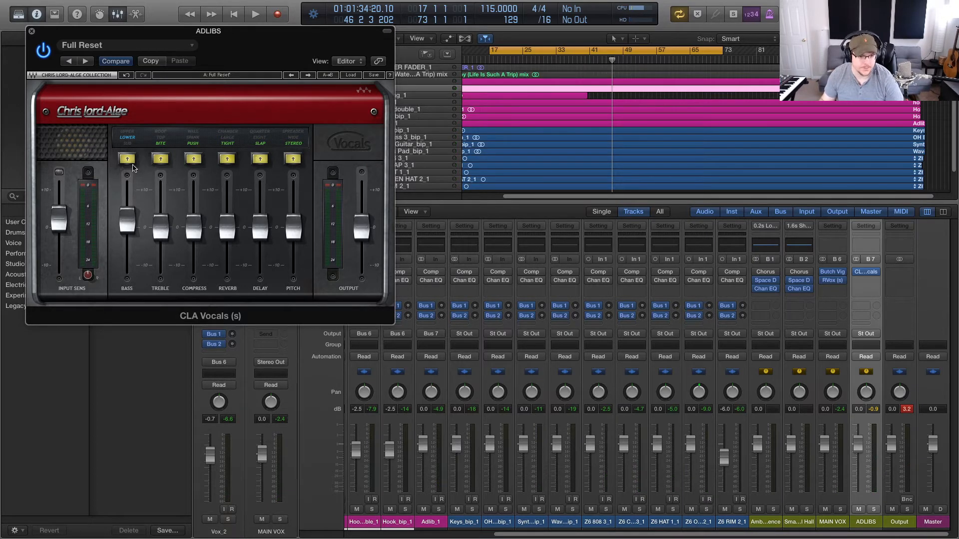
key("space")
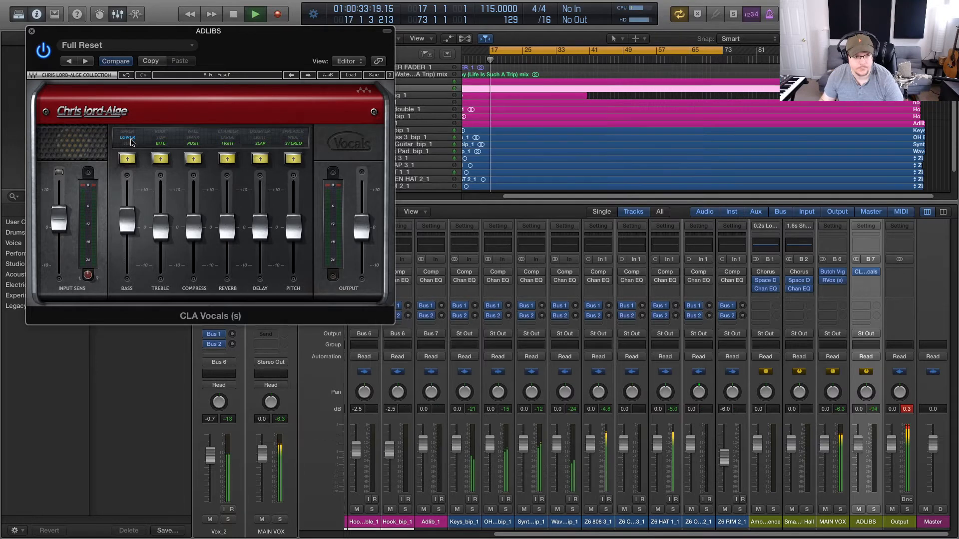
left_click(127, 220)
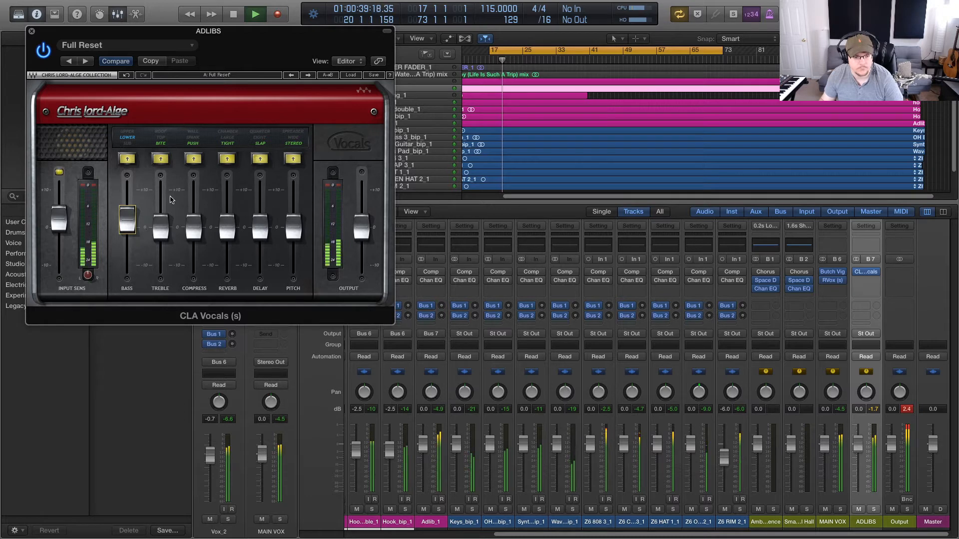
left_click(162, 142)
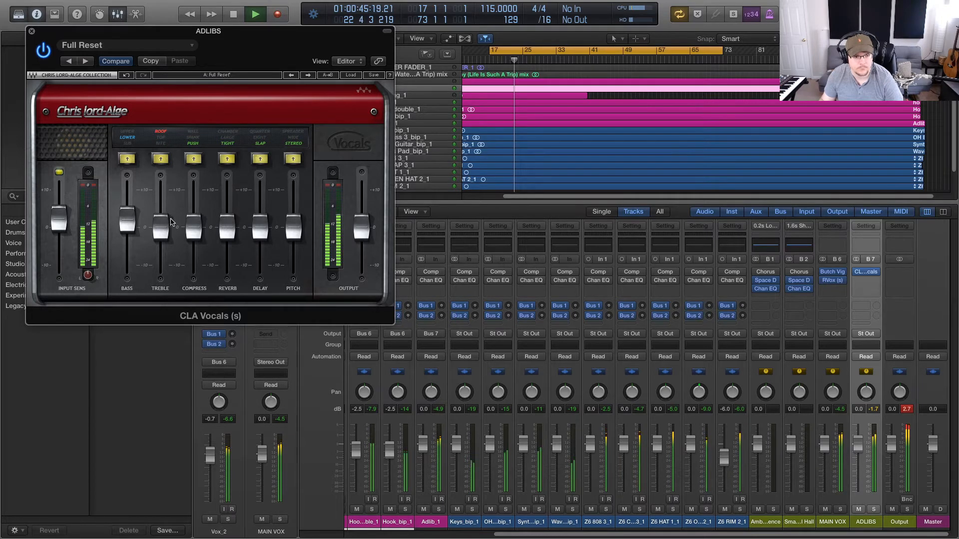
left_click_drag(169, 225, 166, 181)
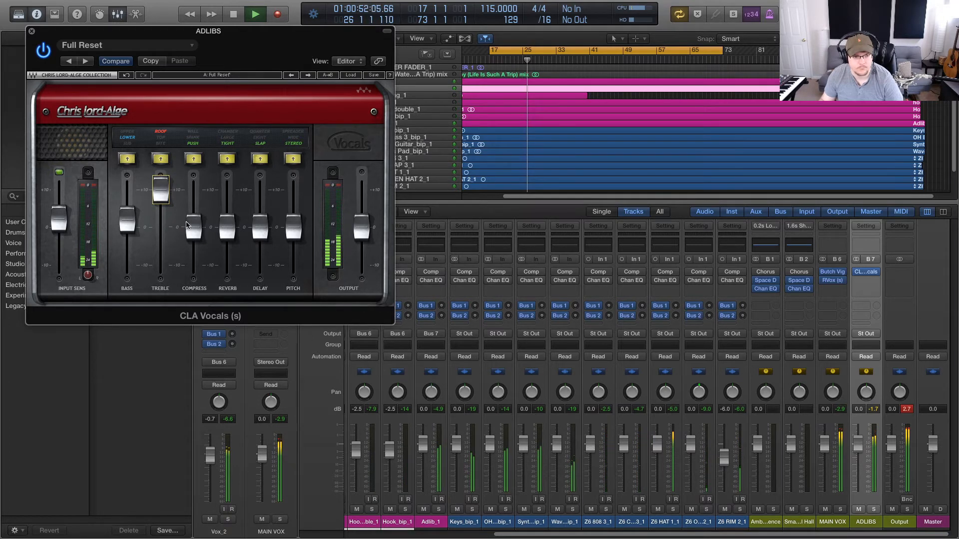
Step: Compare the Wall and Spank compression modes, lower the Compress fader slightly below 0, and settle on Push mode
left_click(194, 132)
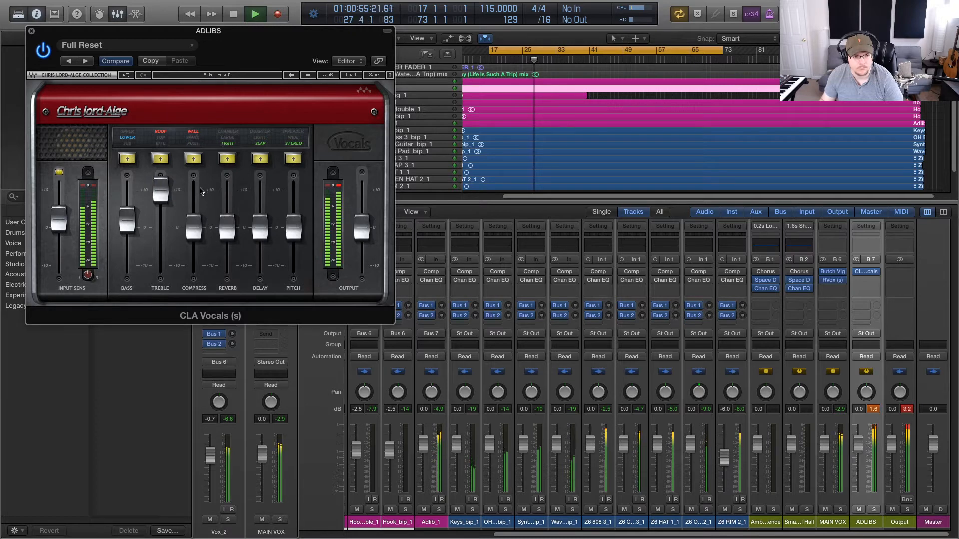
left_click(197, 144)
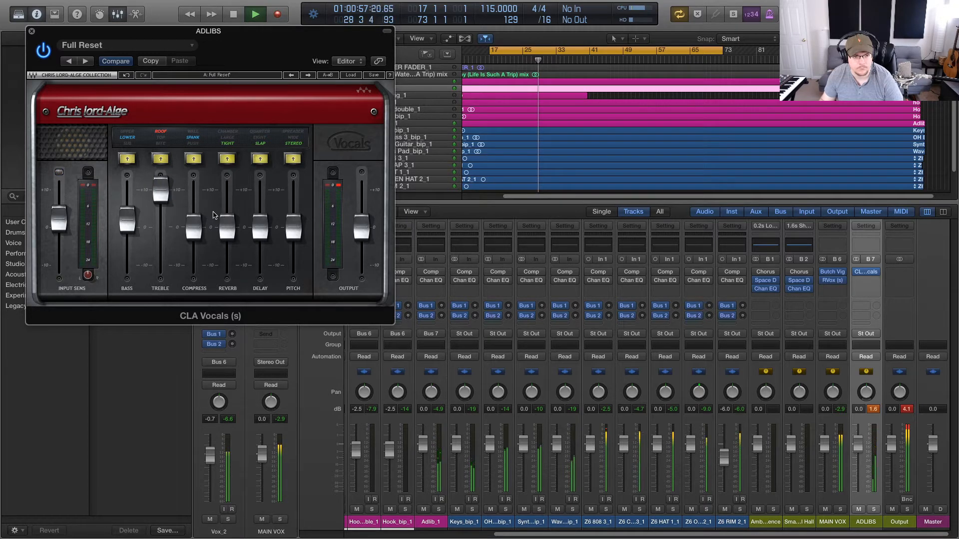
left_click_drag(193, 226, 193, 240)
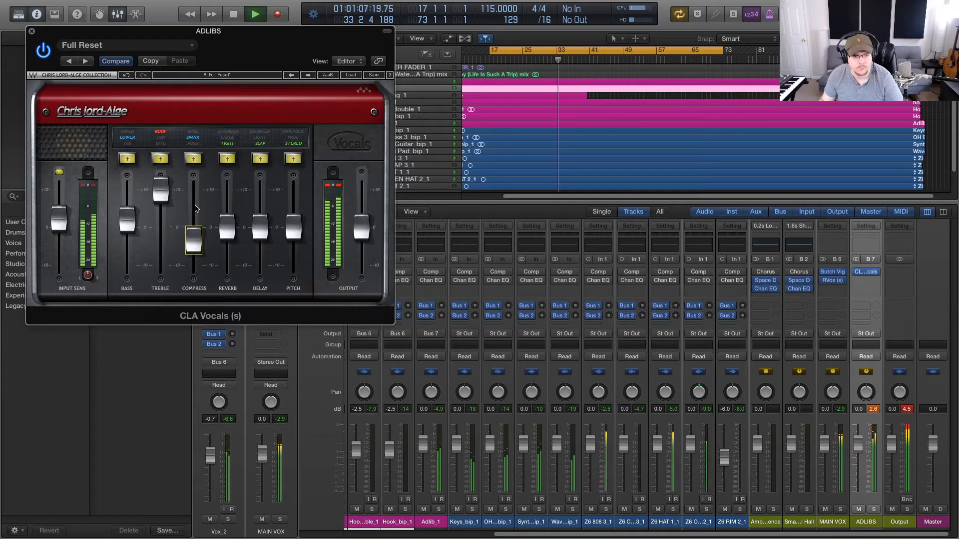
left_click(193, 145)
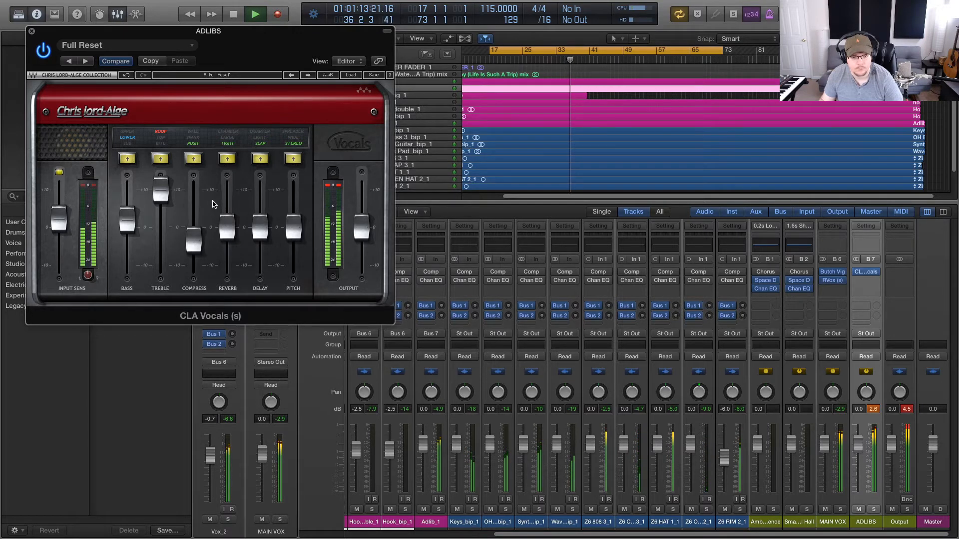
left_click_drag(362, 228, 363, 237)
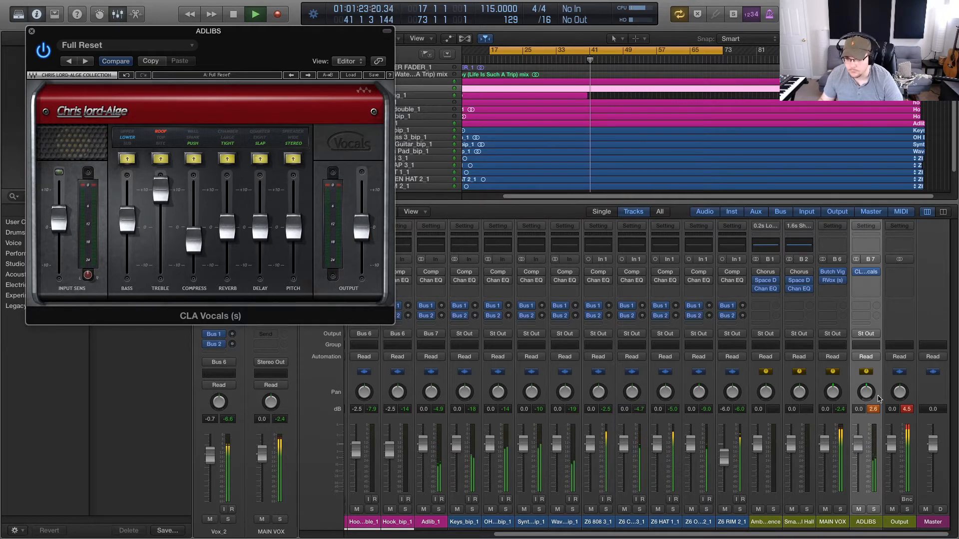
left_click(756, 408)
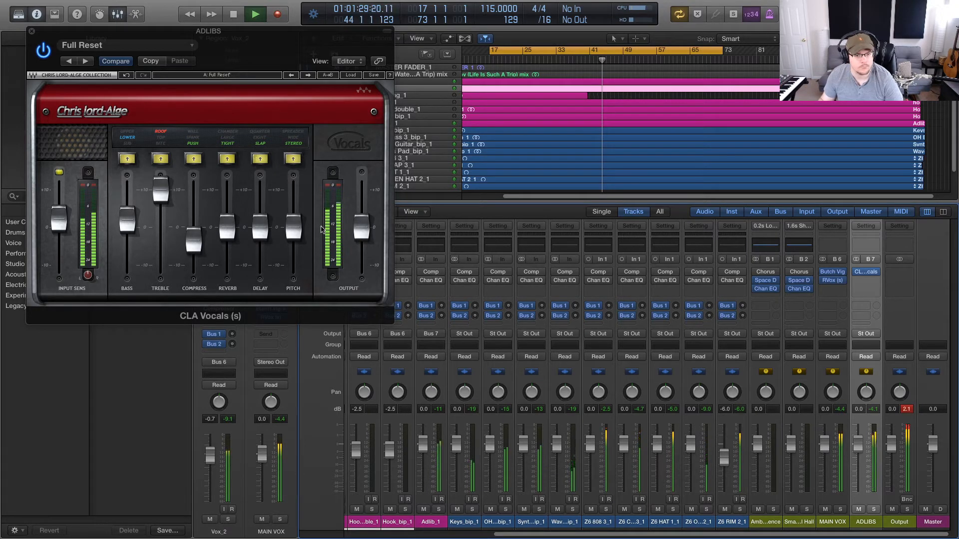
Step: Audition the ad-libs without delay, compare the Wide and Spreader pitch modes, keep Spreader, and close CLA Vocals
left_click(266, 155)
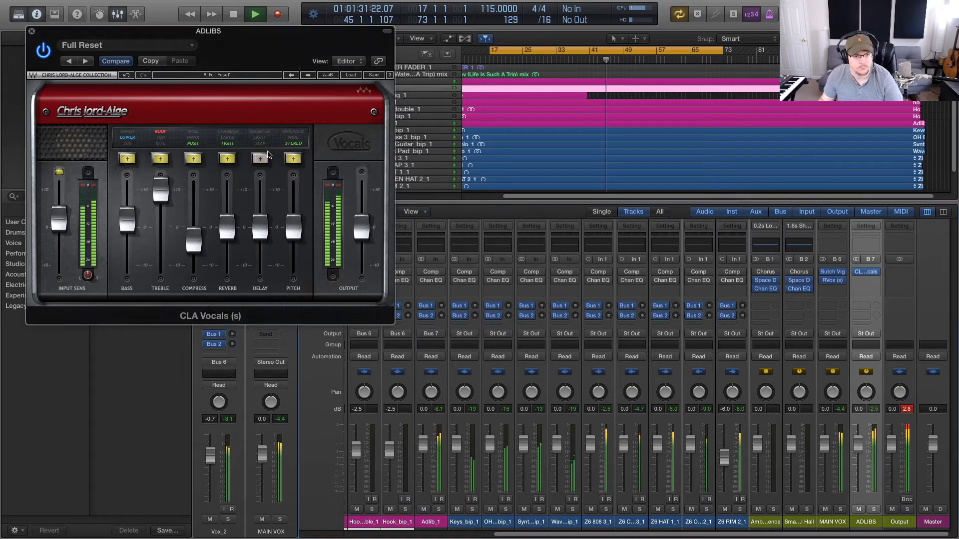
left_click(267, 156)
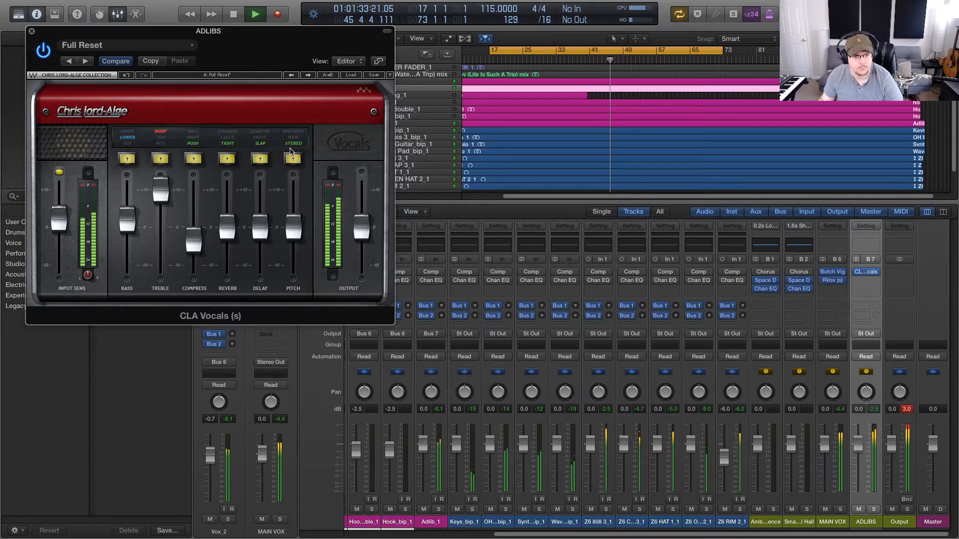
left_click(294, 132)
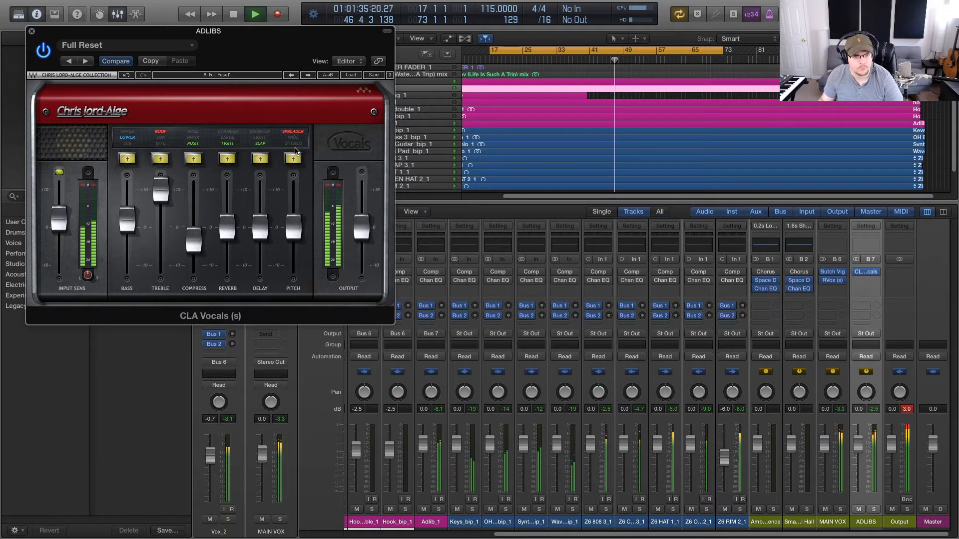
left_click(294, 140)
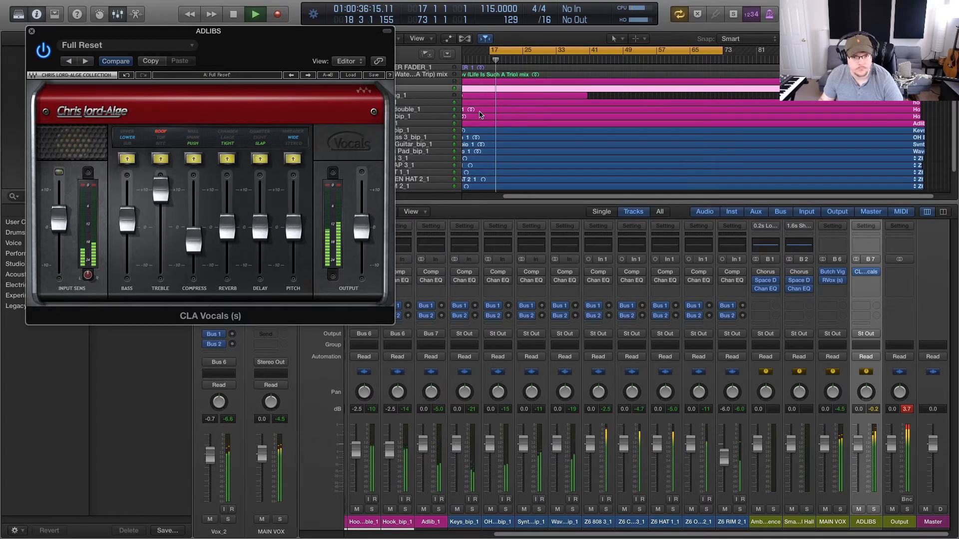
left_click(301, 135)
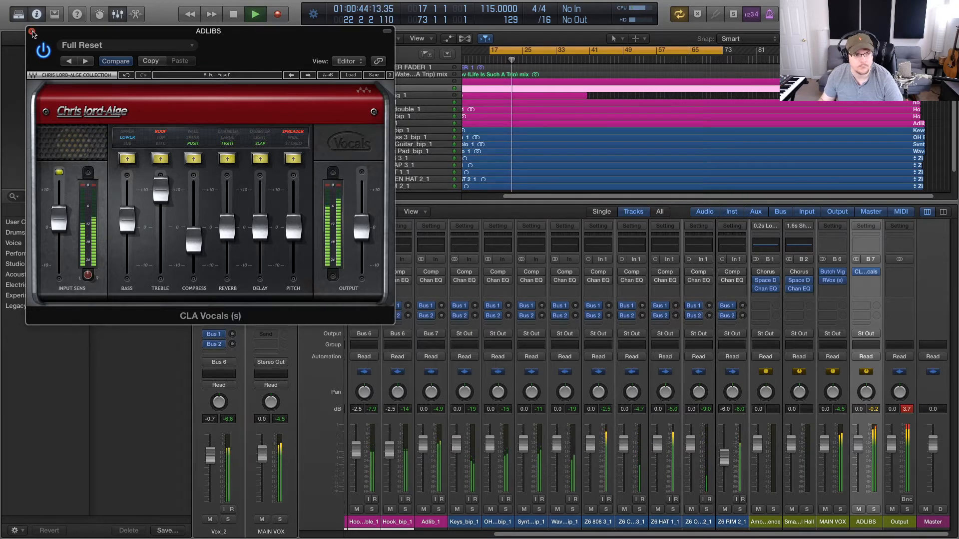
left_click(31, 31)
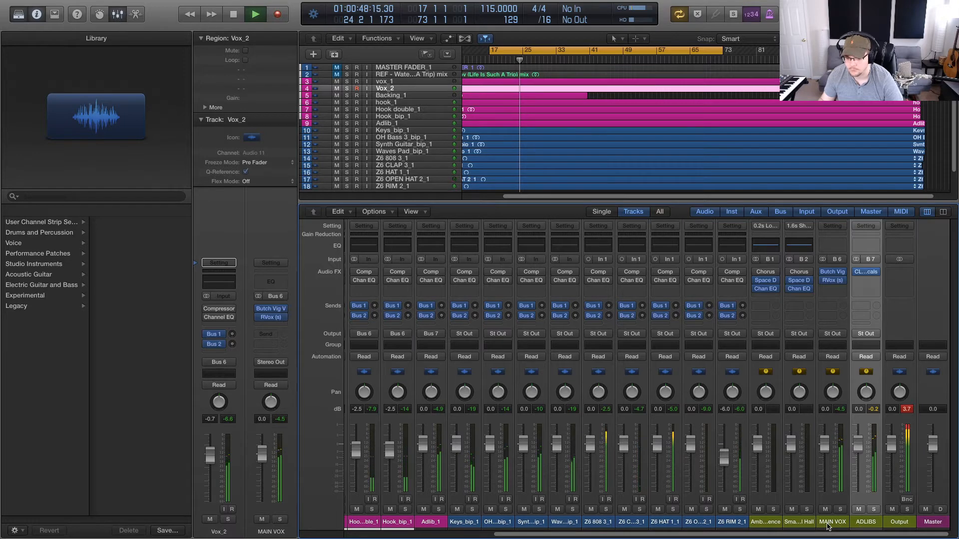
Step: Stop playback and leave only the ADLIBS bus selected and soloed
left_click_drag(833, 524, 862, 522)
key("space")
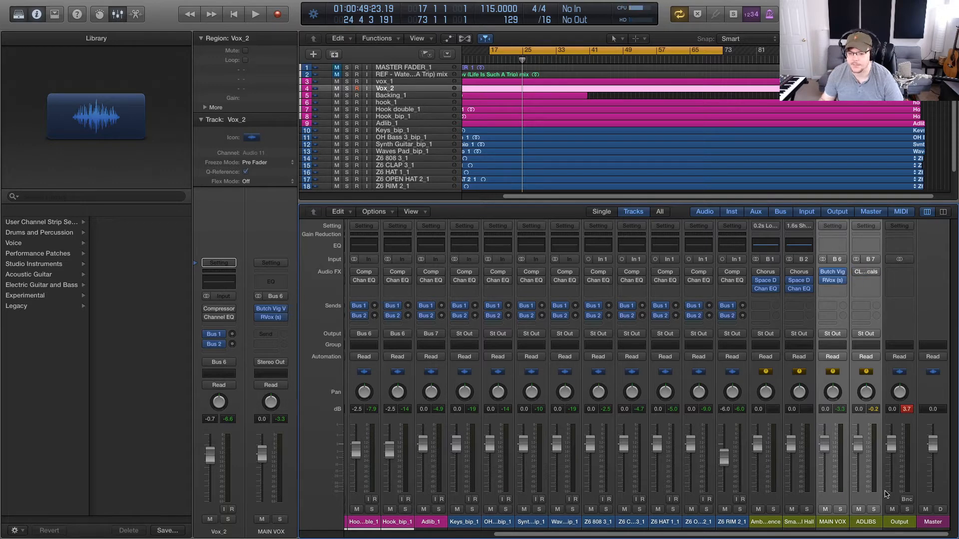
left_click(875, 510)
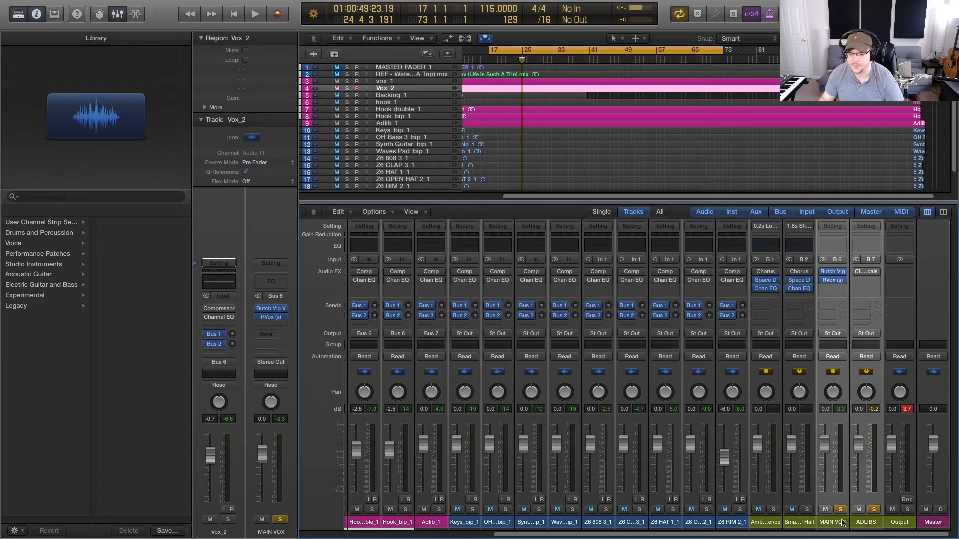
left_click(844, 522)
left_click(863, 523)
left_click(841, 510)
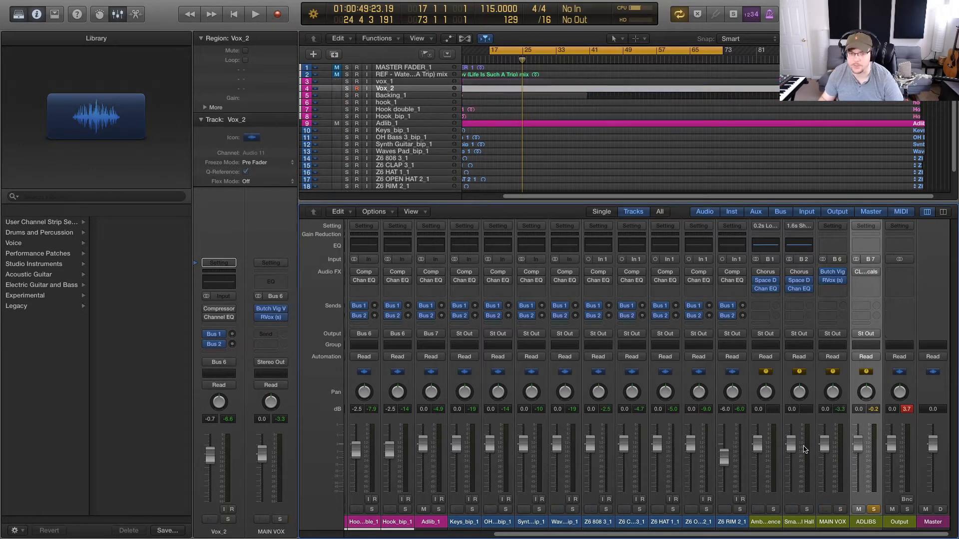
Step: Audition the soloed ADLIBS bus with CLA Vocals on, stop playback, and reopen the plug-in's settings
key("space")
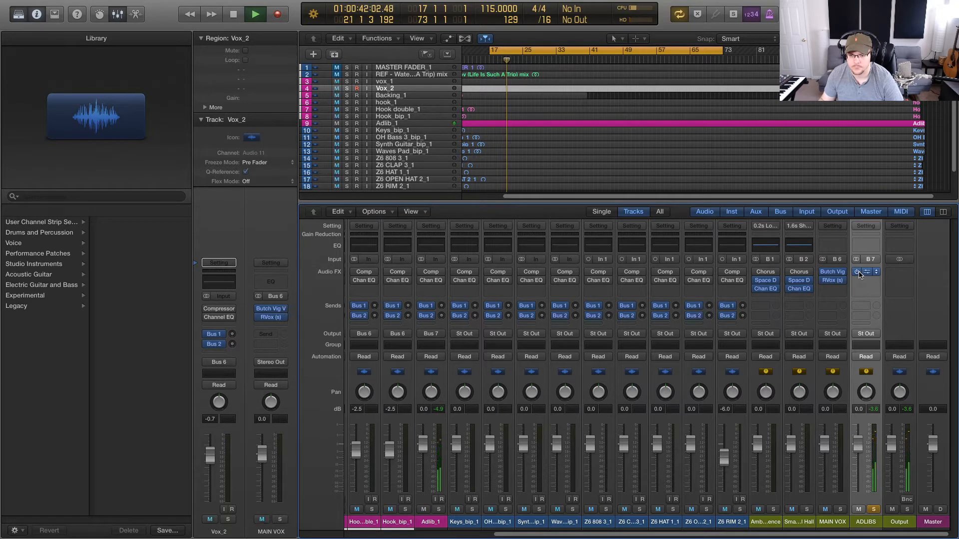
key("space")
left_click(868, 273)
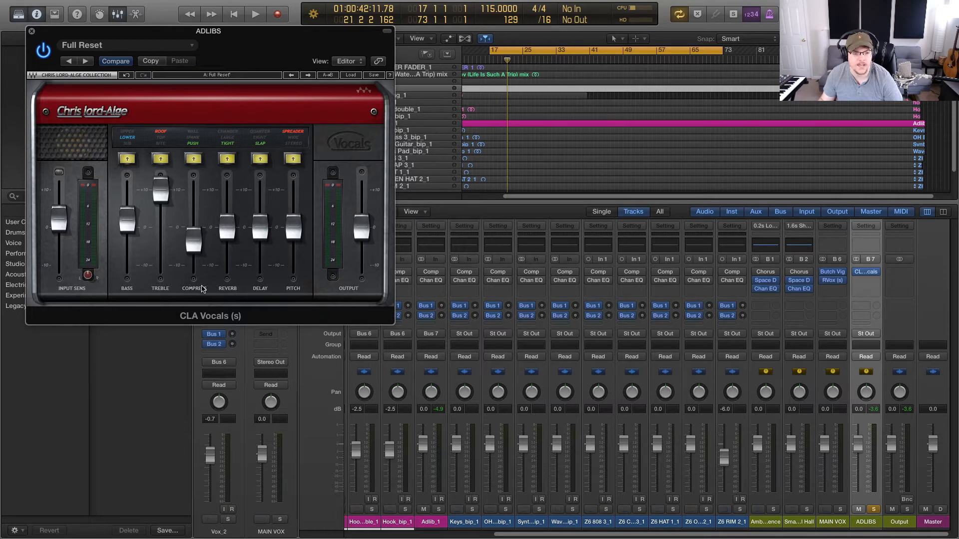
mouse_move(869, 275)
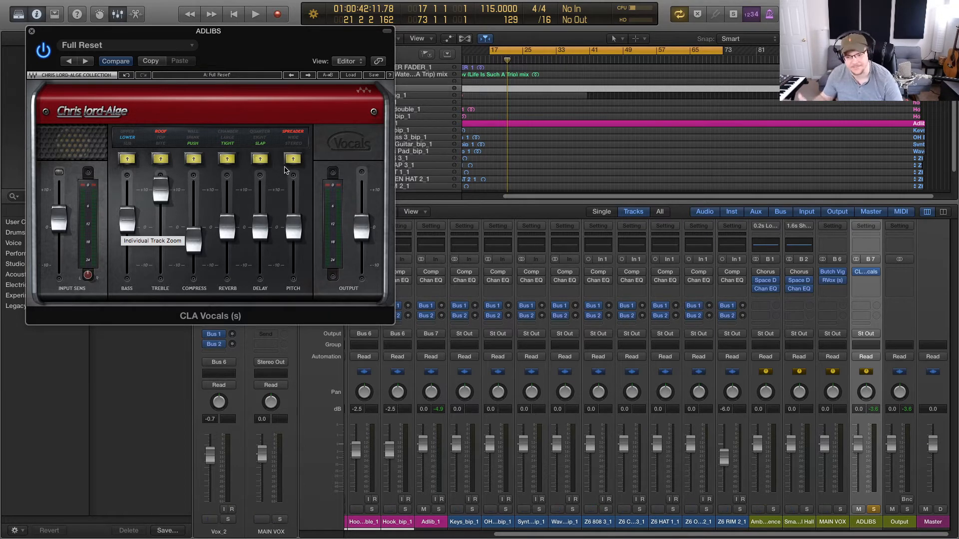
Step: Close CLA Vocals, play the soloed ADLIBS bus with its peak level reset, and stop playback
left_click(31, 32)
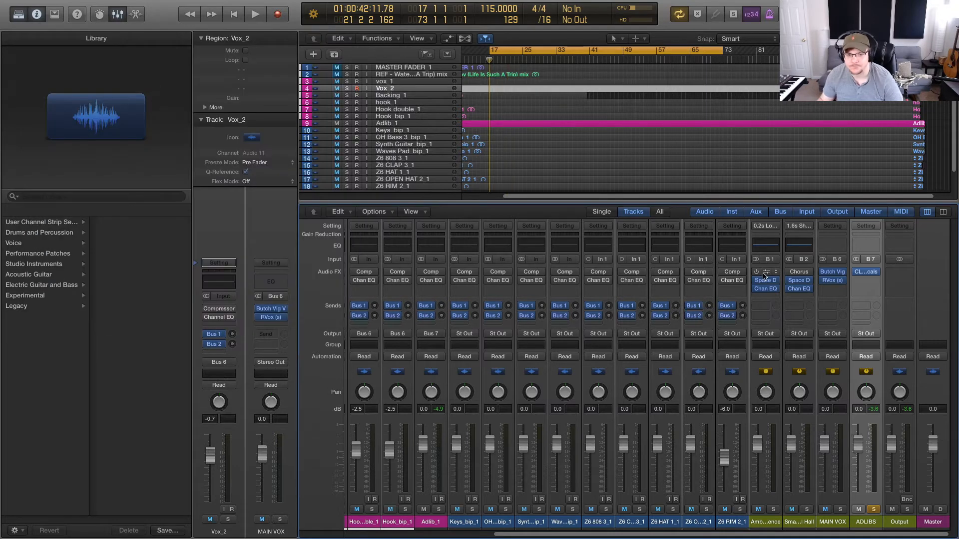
key("space")
left_click(873, 410)
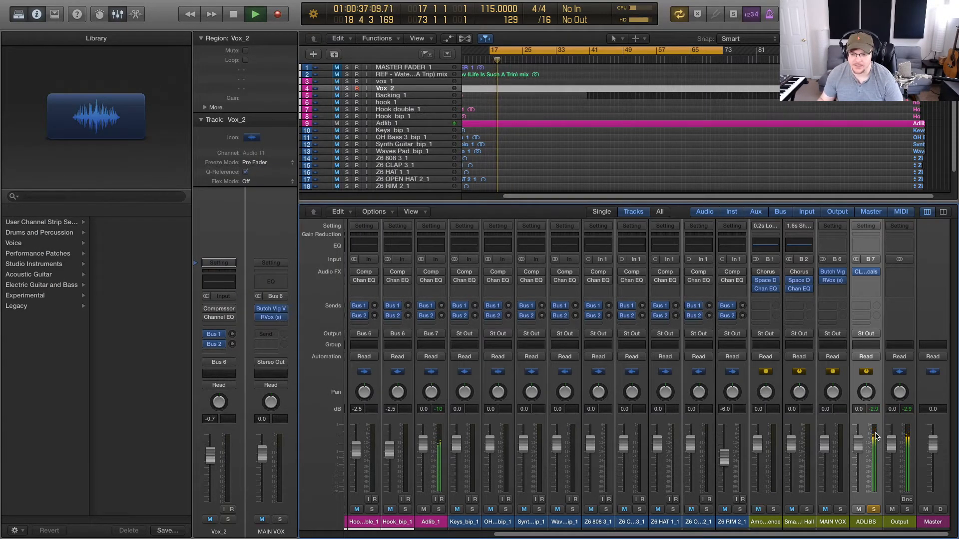
key("space")
Step: Solo MAIN VOX together with ADLIBS, lower the CLA Vocals output to -1.5 during playback, and reset the ADLIBS peak level
left_click(841, 510)
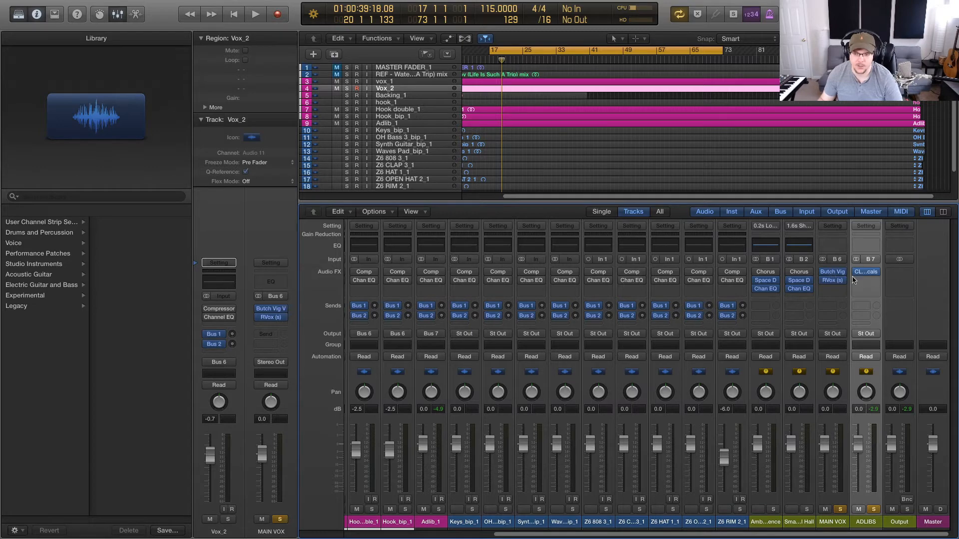
key("space")
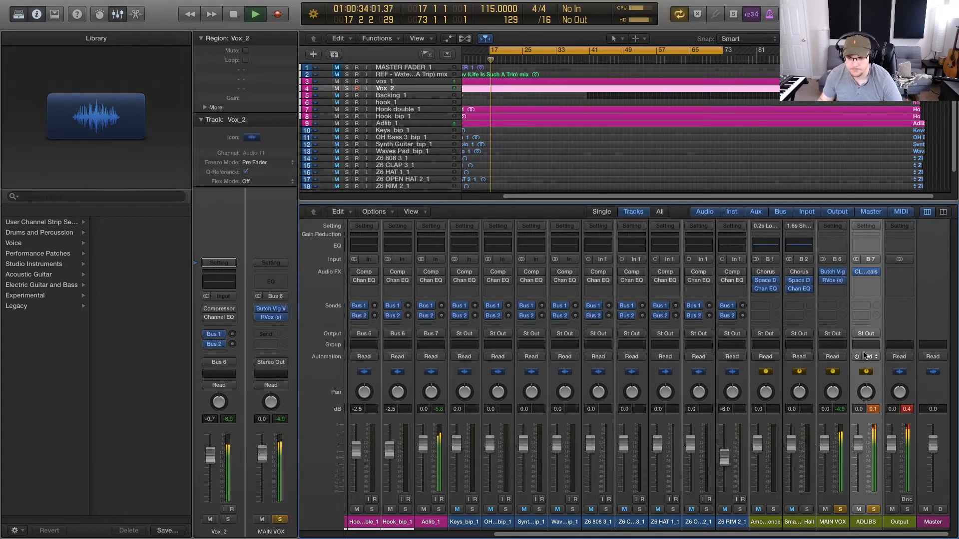
left_click(867, 273)
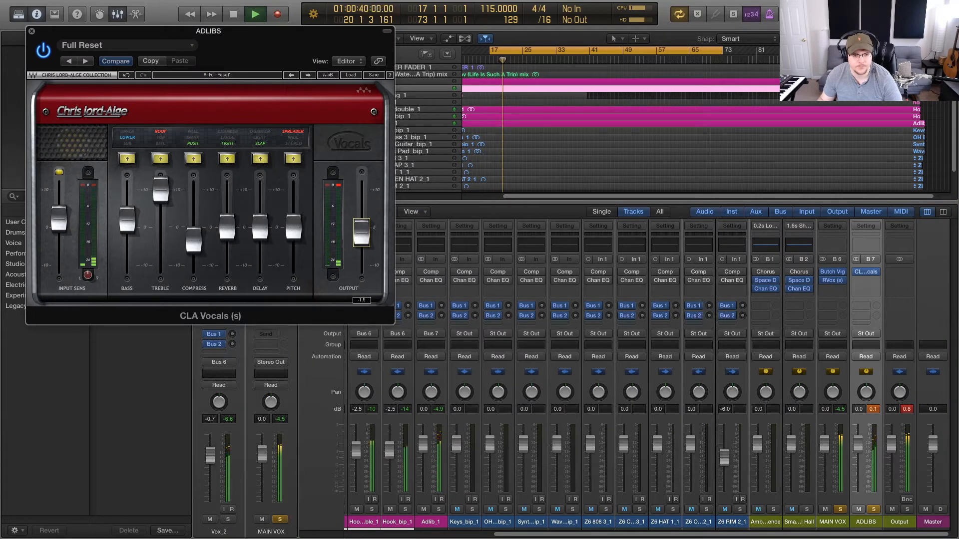
left_click(874, 411)
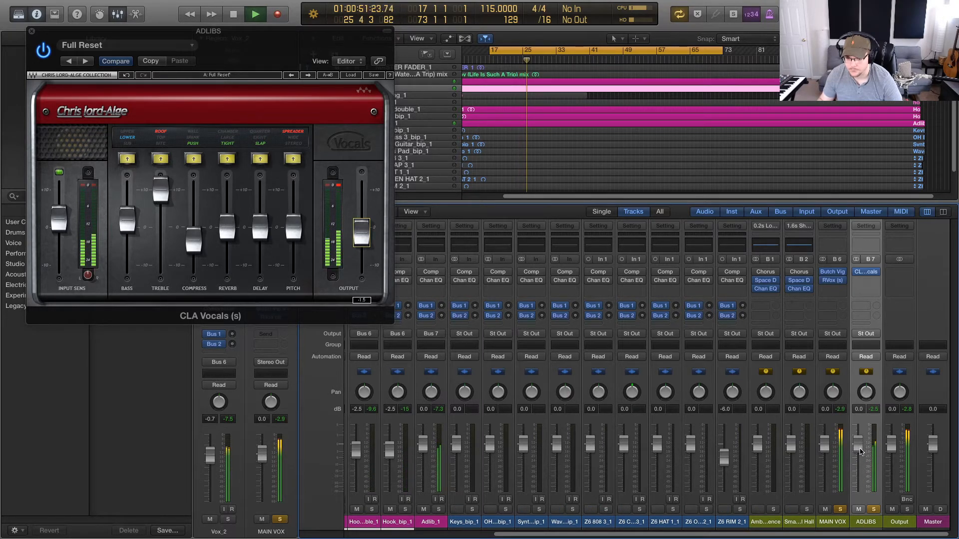
key("space")
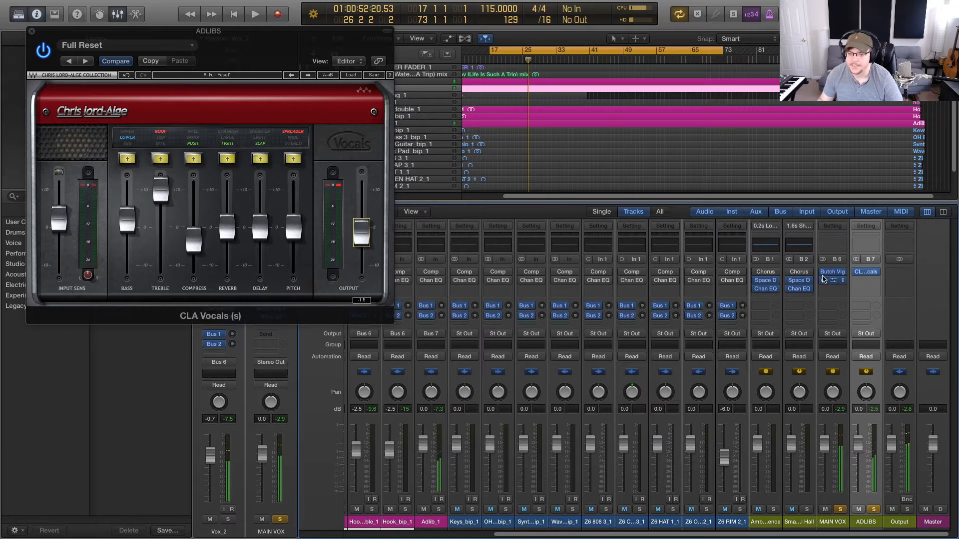
Step: Compare the soloed MAIN VOX and ADLIBS buses with their plug-ins bypassed and re-enabled
left_click(857, 272)
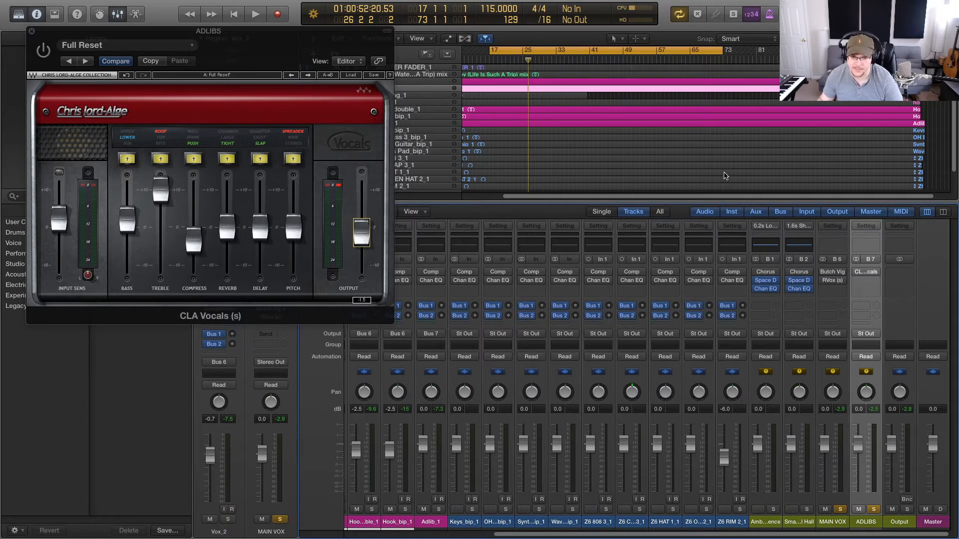
key("space")
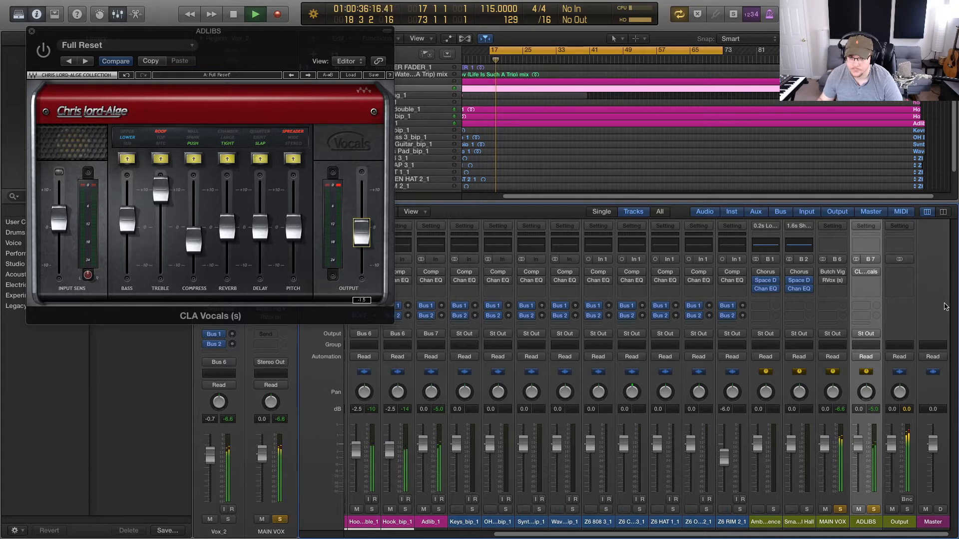
key("space")
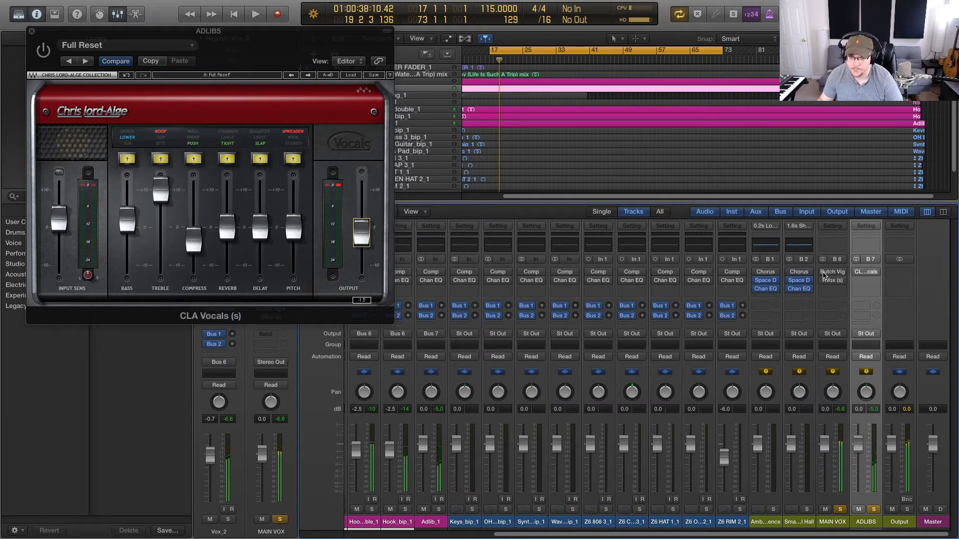
left_click(857, 272)
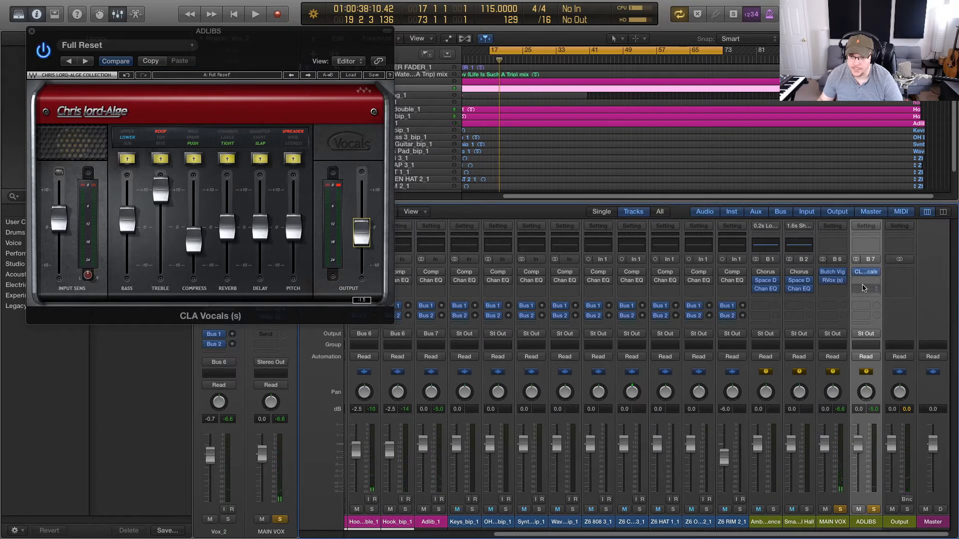
key("space")
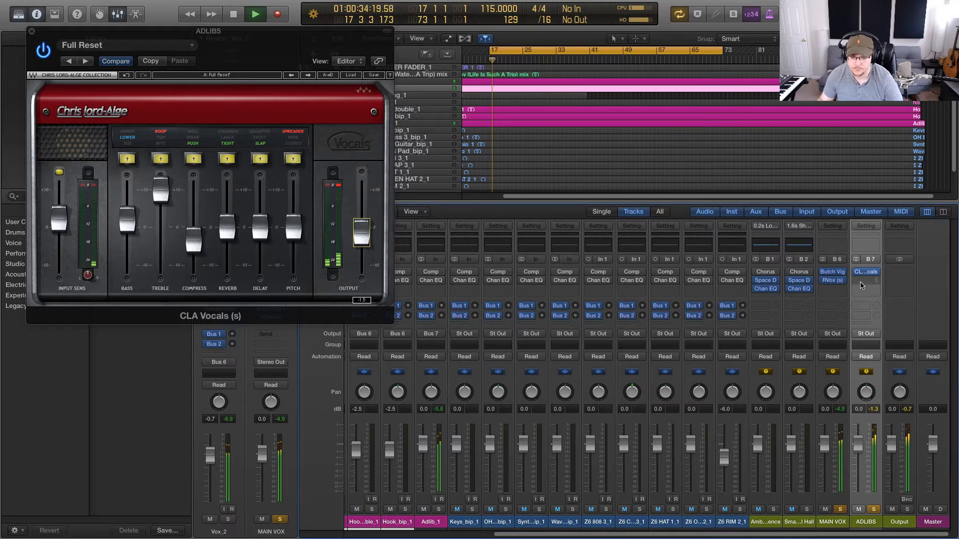
Step: Select the MAIN VOX and ADLIBS buses, take both out of solo, and audition the full mix
left_click(842, 509)
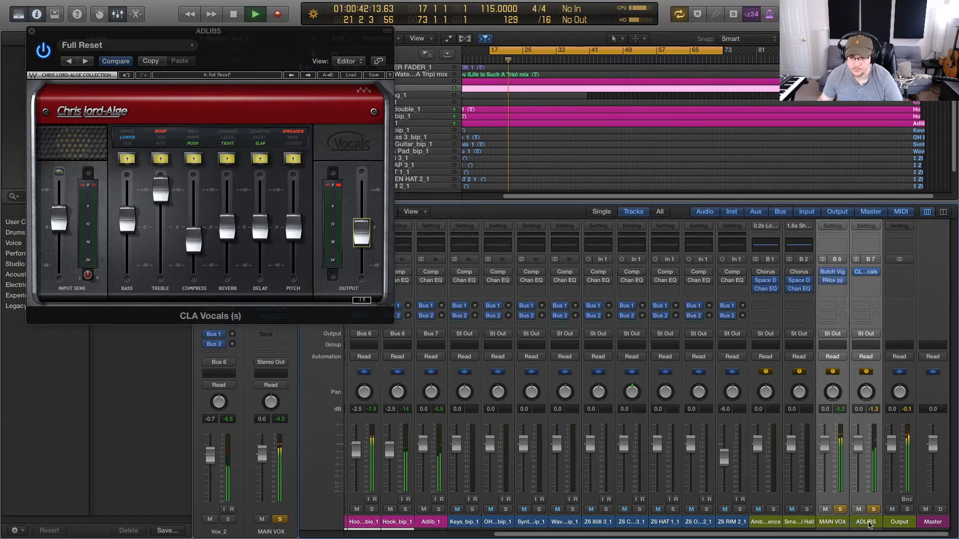
key("space")
left_click(841, 509)
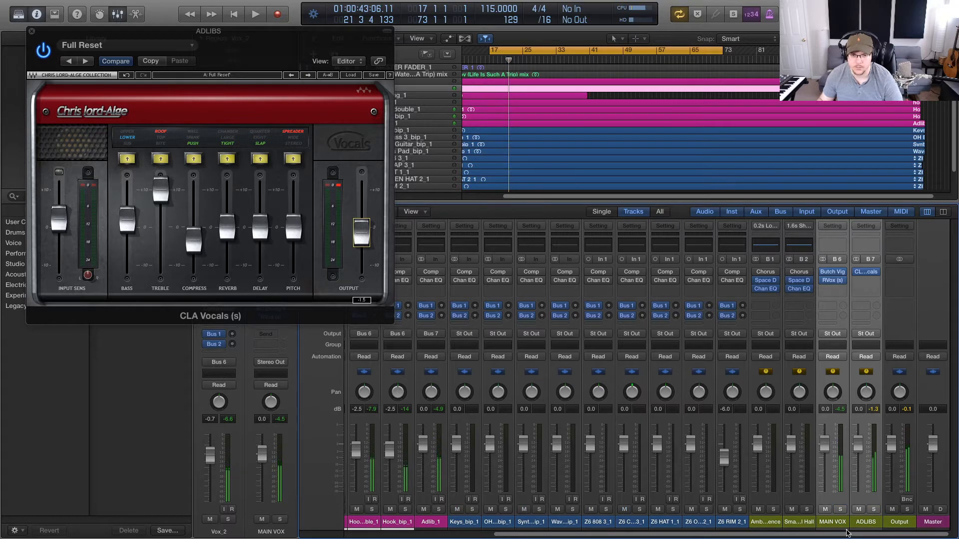
key("space")
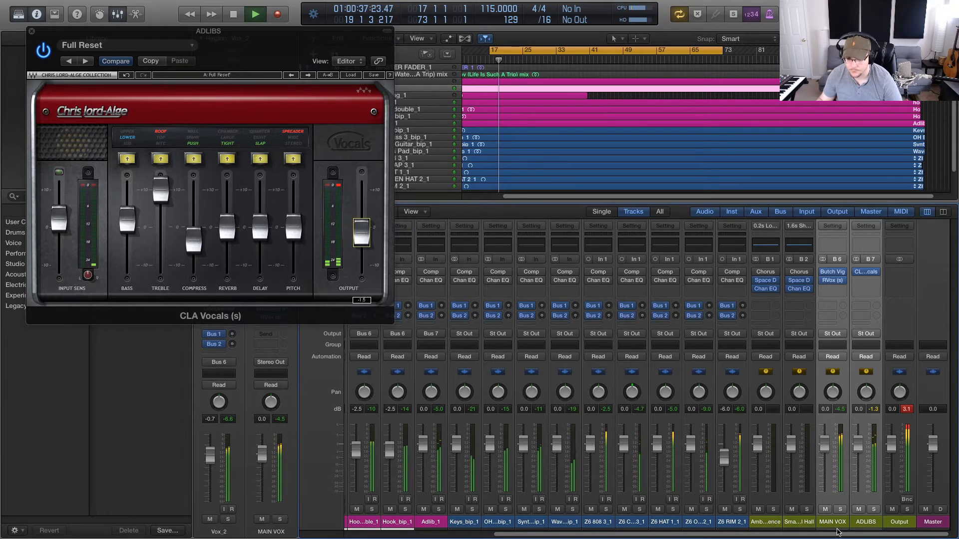
key("space")
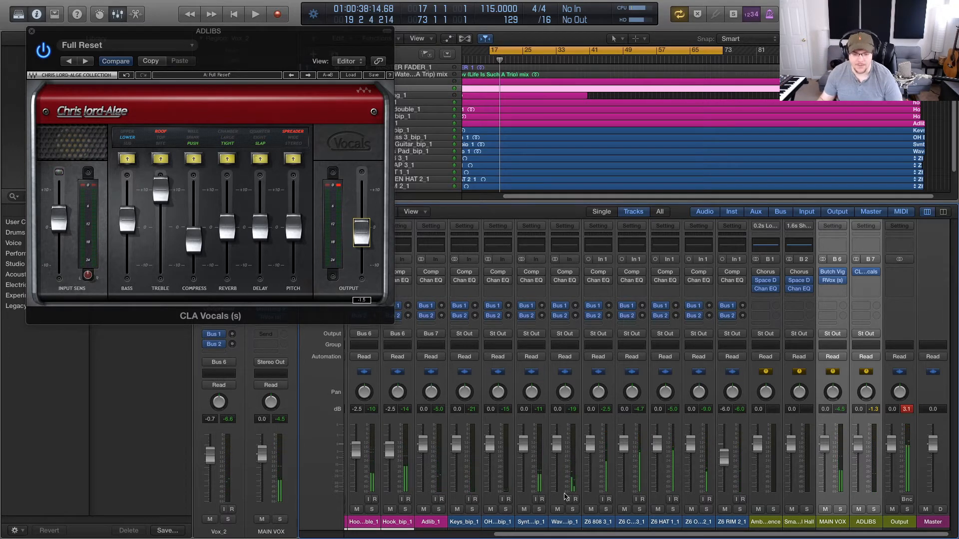
Step: Solo the REF mix track and play it, moving the CLA Vocals window aside to check the output level
left_click_drag(556, 535, 366, 533)
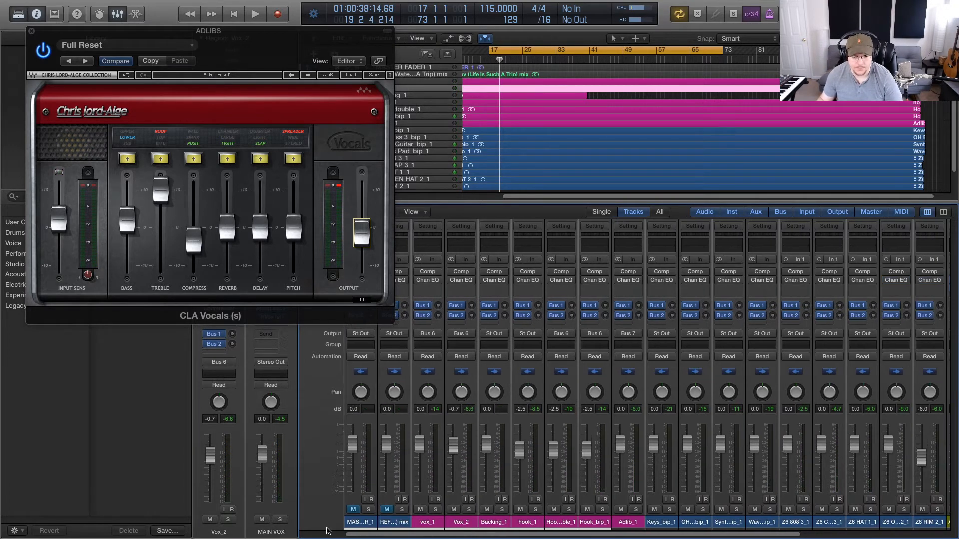
left_click(402, 510)
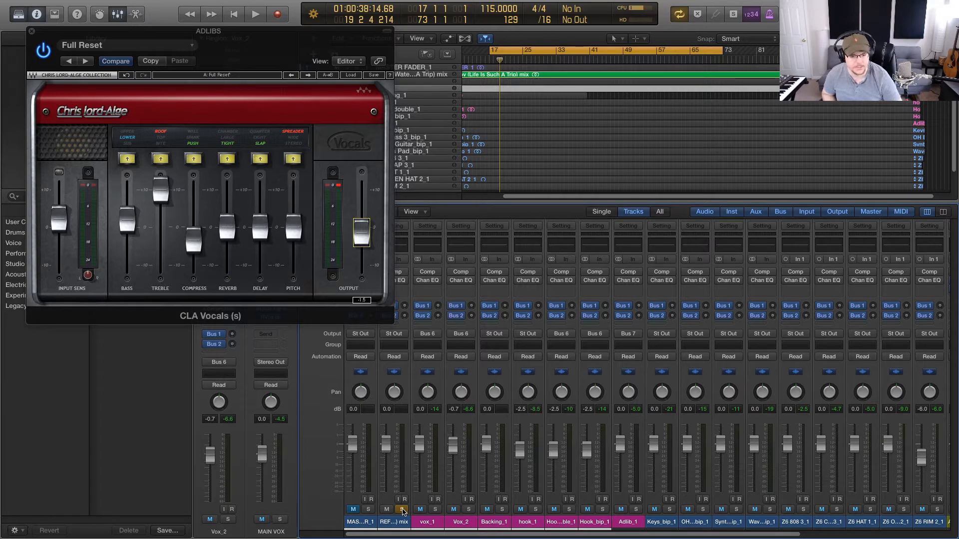
key("space")
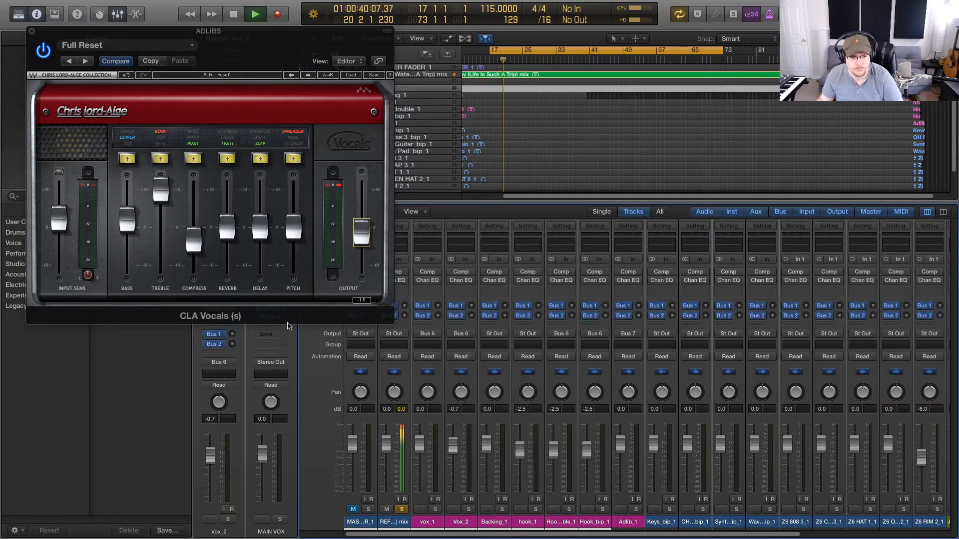
left_click_drag(242, 45, 192, 81)
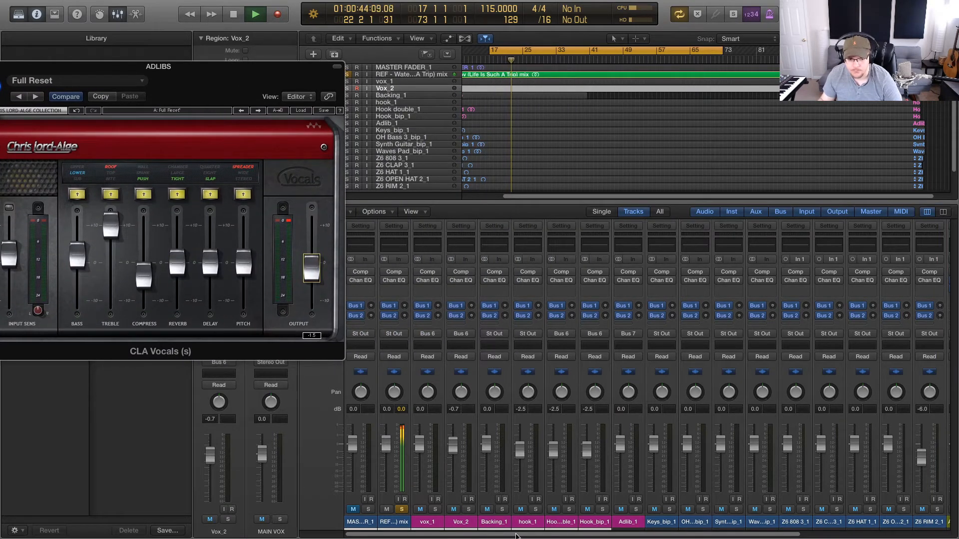
left_click_drag(524, 536, 753, 537)
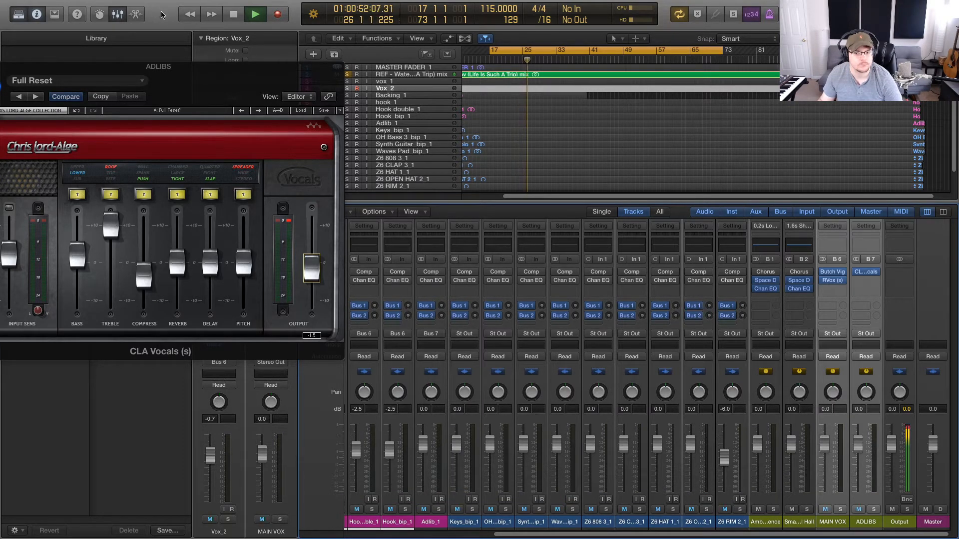
key("space")
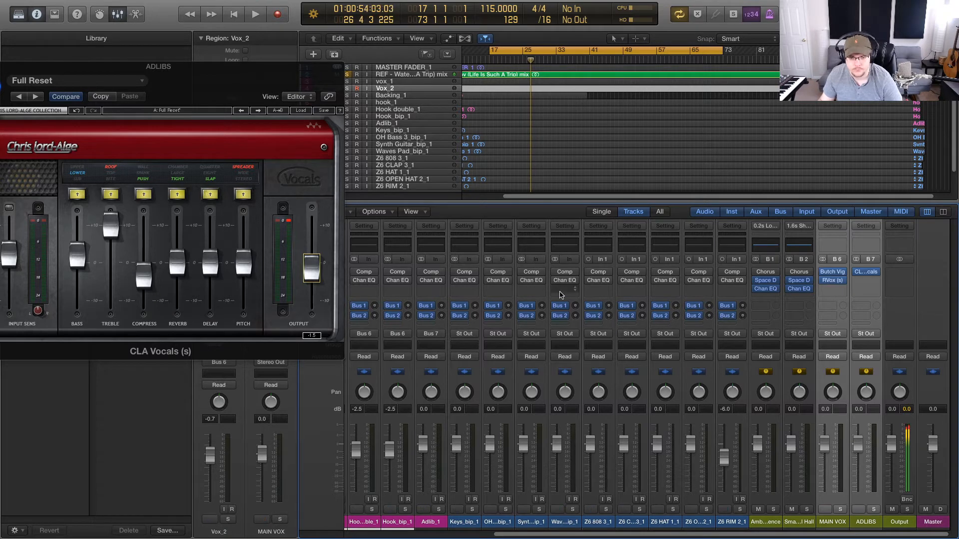
Step: Take the REF mix track out of solo, mute it, and audition the full mix again
left_click_drag(622, 536, 476, 536)
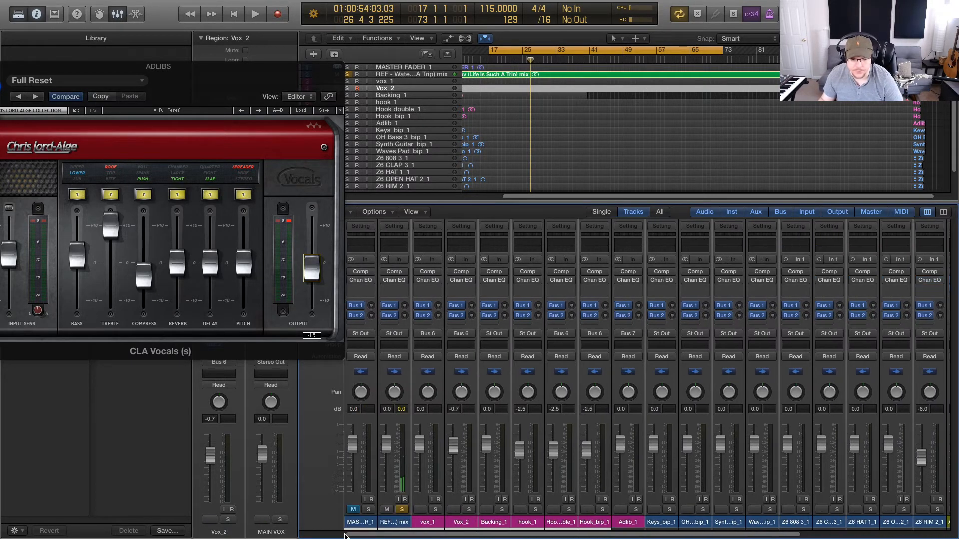
left_click(402, 510)
left_click(386, 509)
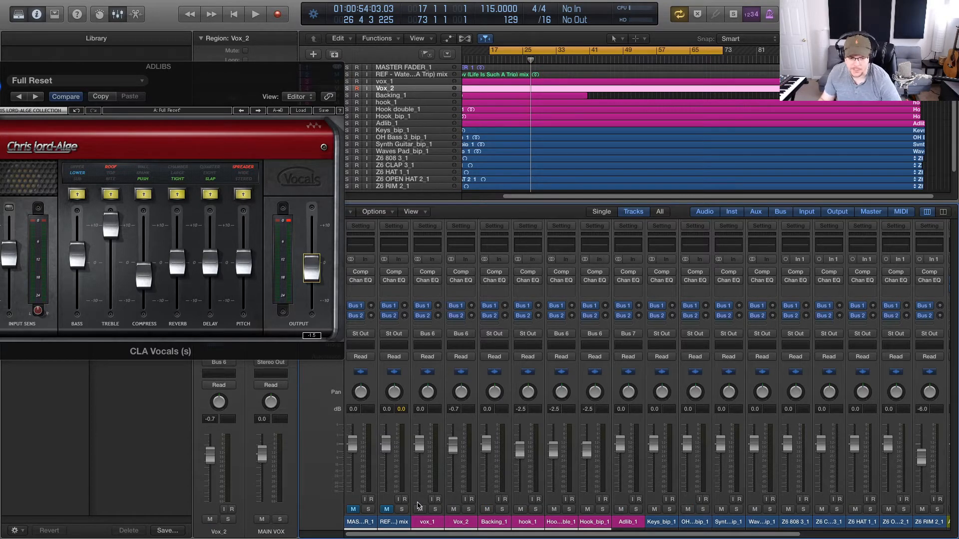
key("space")
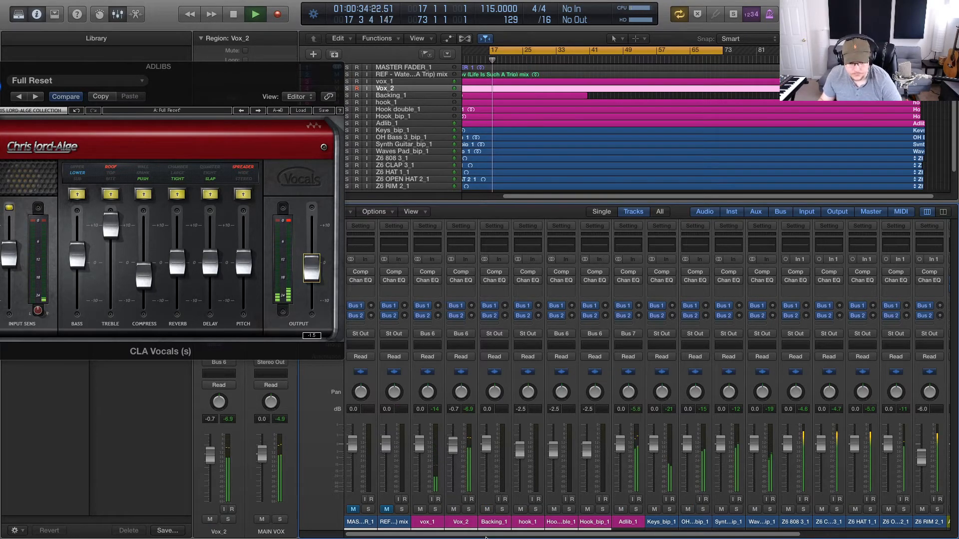
left_click_drag(484, 537, 704, 537)
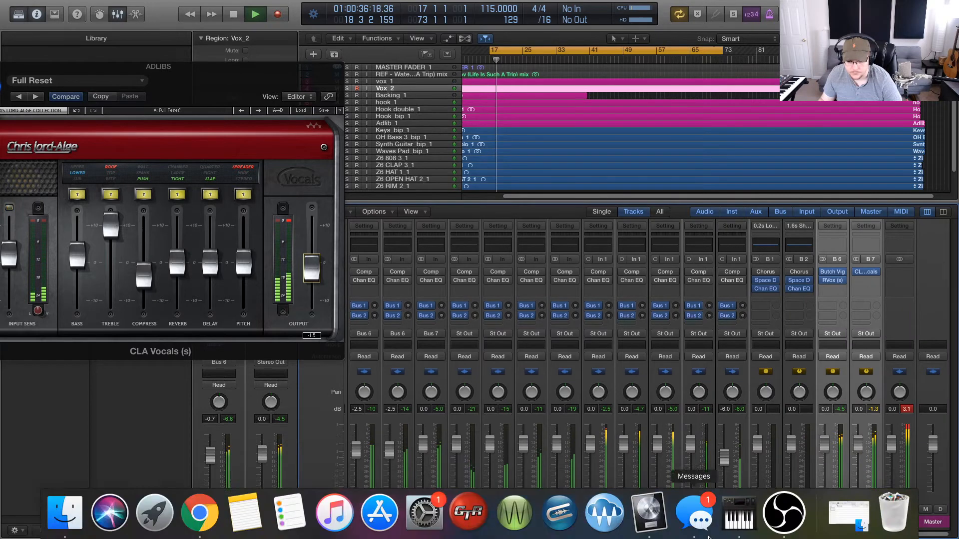
key("space")
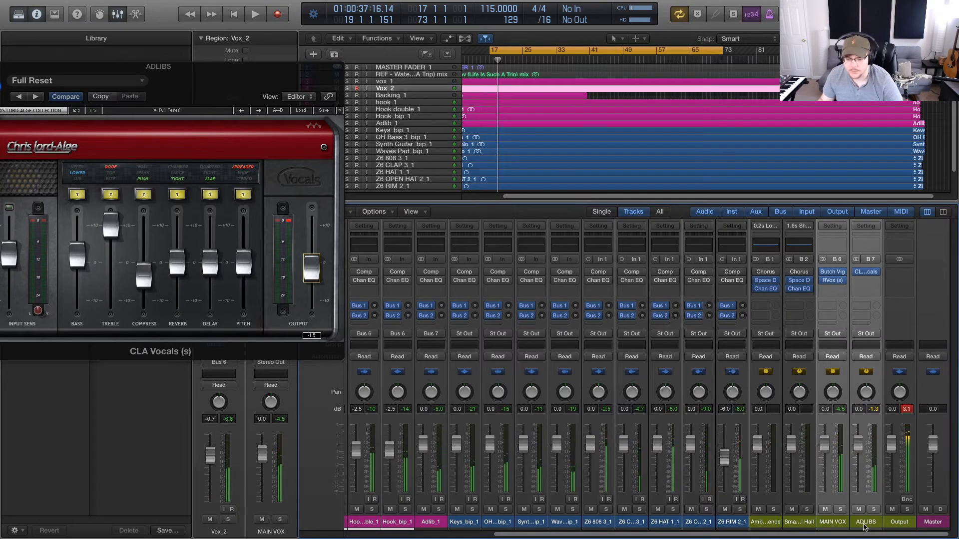
Step: Audition the MAIN VOX and ADLIBS buses soloed, then unsoloed within the full mix, and stop playback
left_click(875, 509)
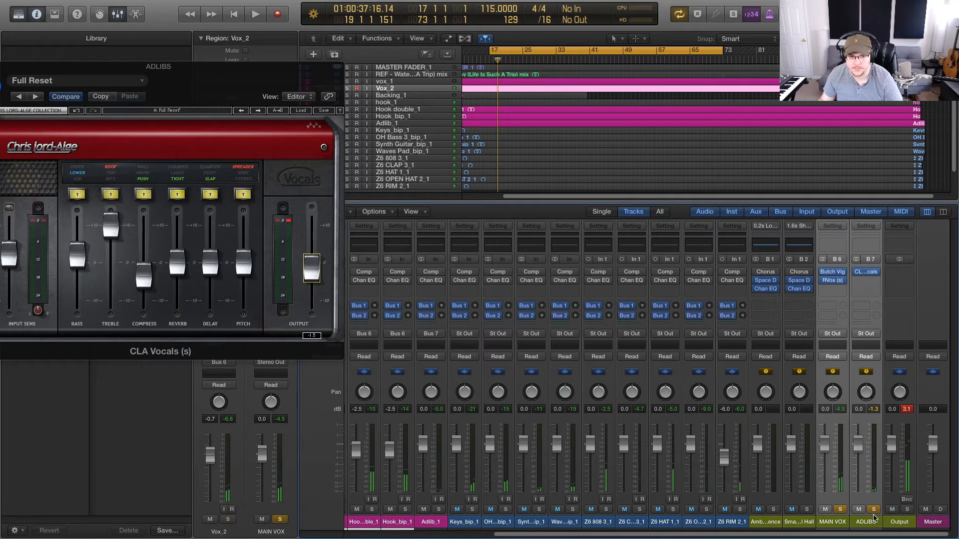
key("space")
key("space")
left_click(874, 511)
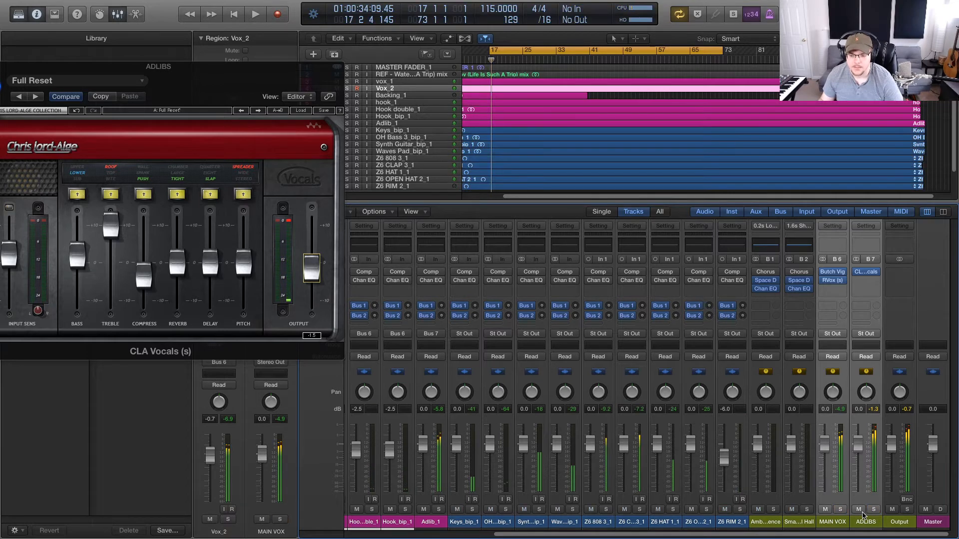
key("space")
key("space")
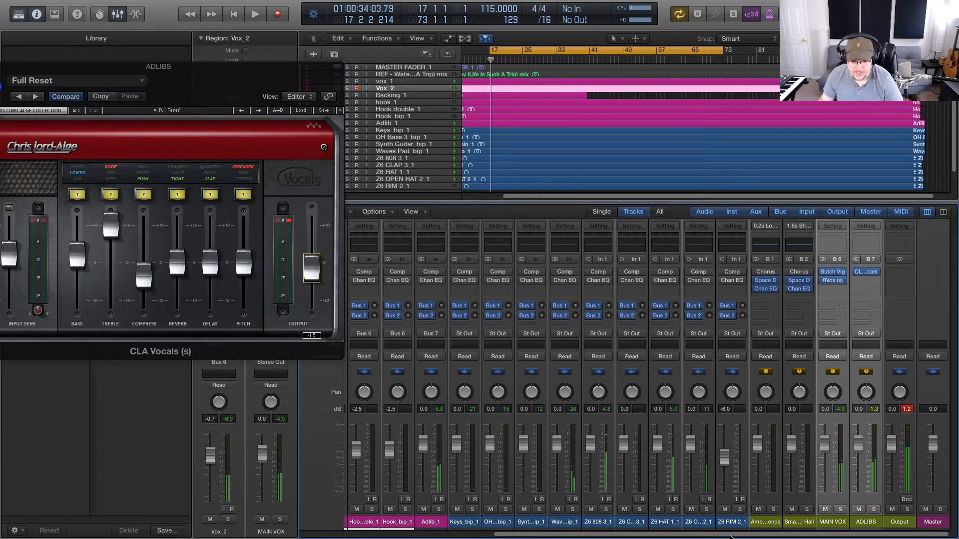
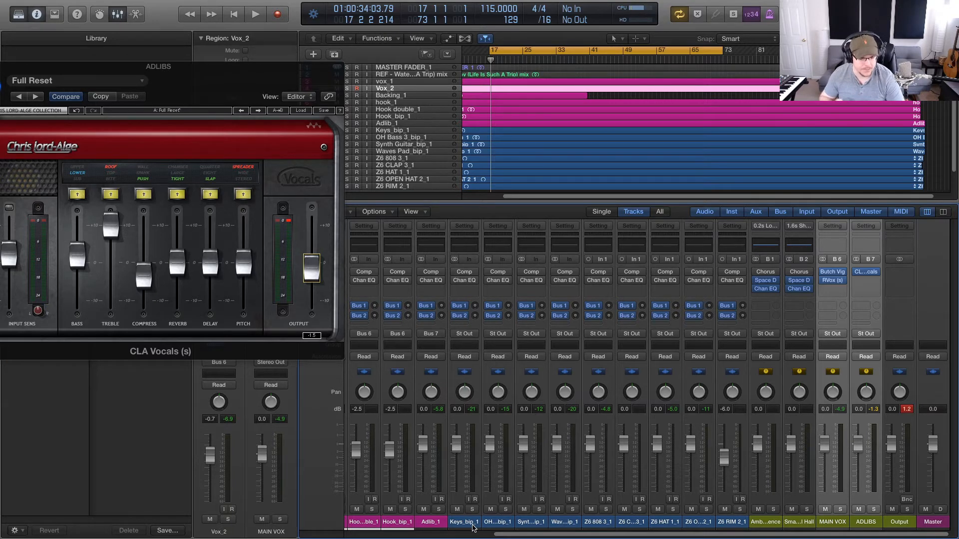
Step: Solo the REF mix track once more, play a short passage for comparison, and stop playback
left_click_drag(499, 536, 297, 536)
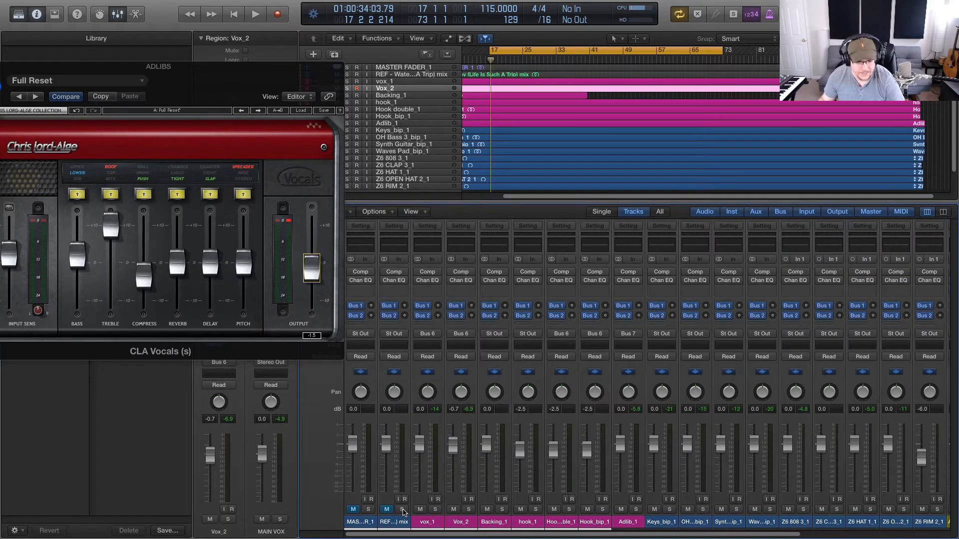
left_click(402, 509)
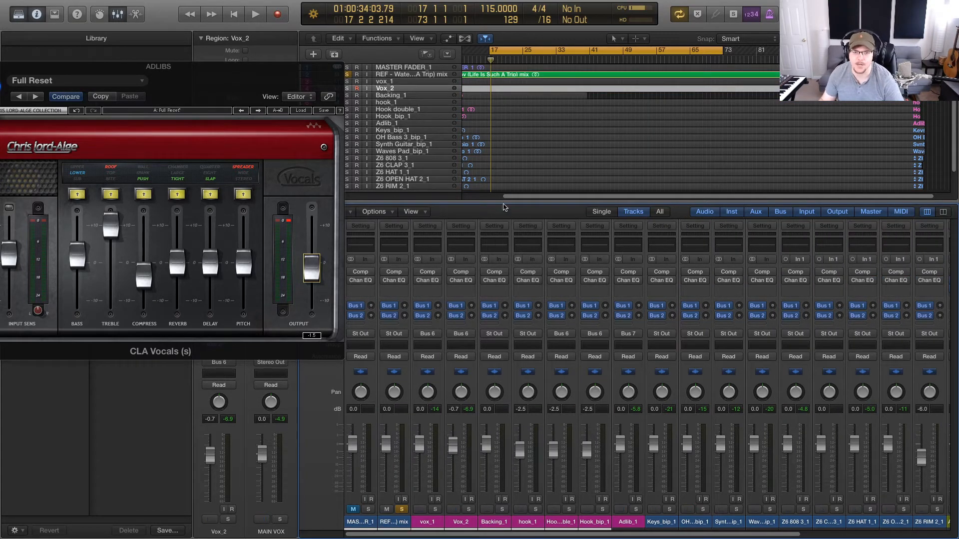
key("space")
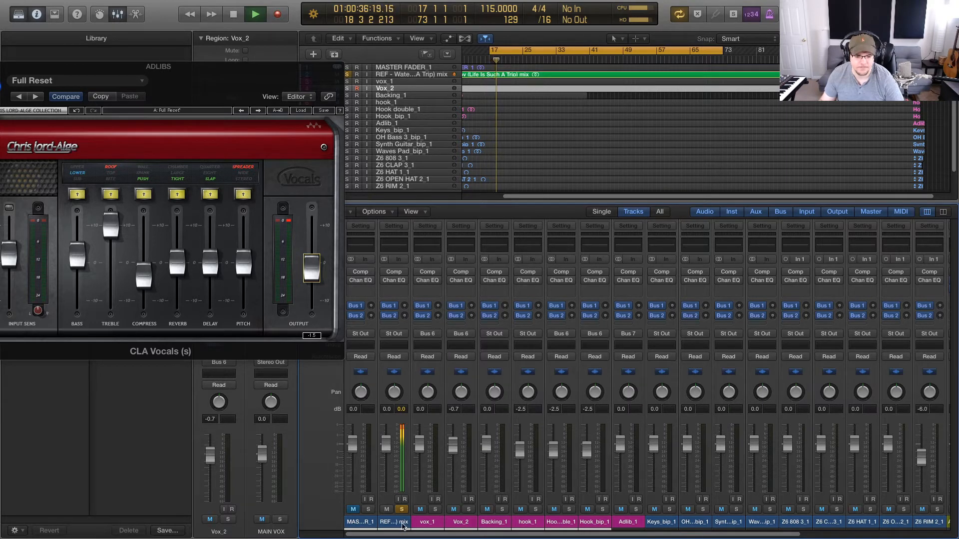
key("space")
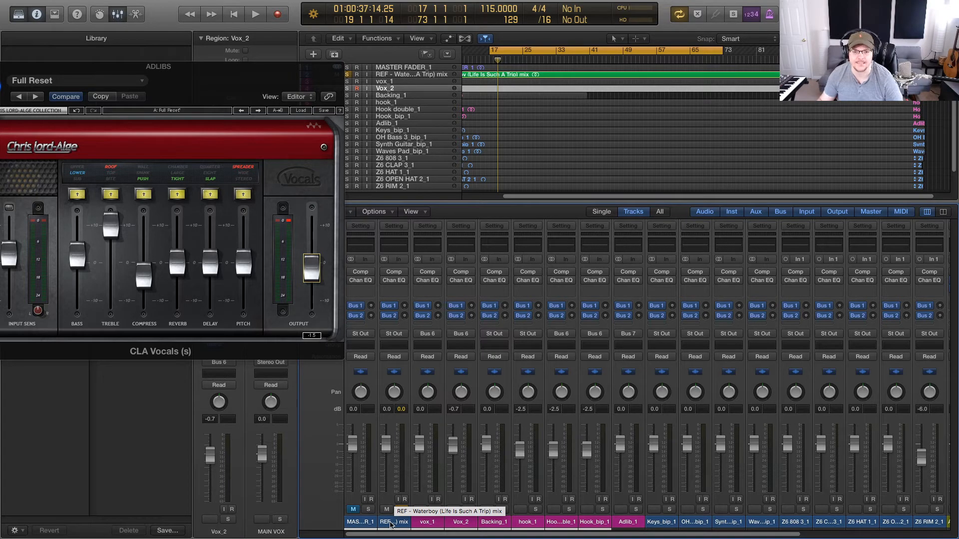
Step: Take the REF mix track out of solo, play a short passage of the full mix, and reset the Output channel's peak level
left_click(391, 522)
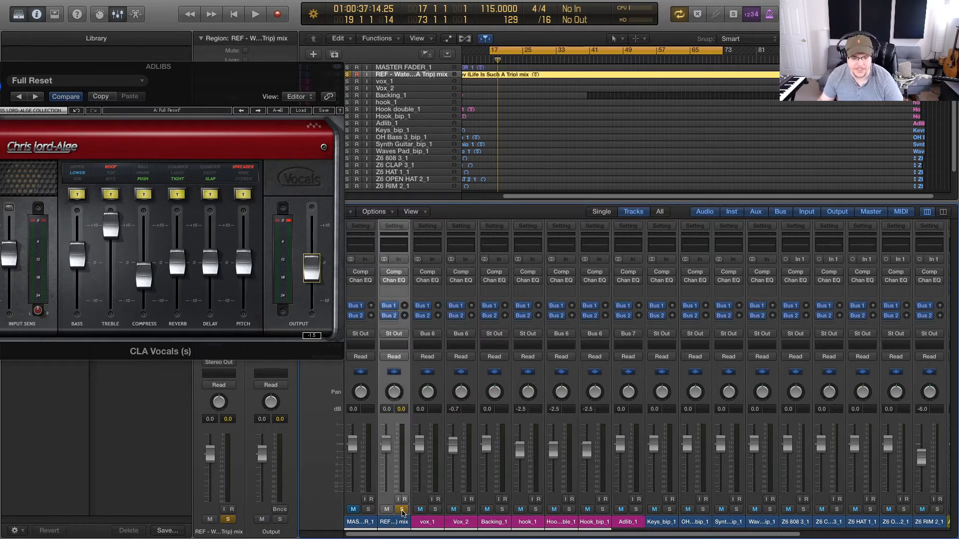
key("s")
scroll(464, 537, "right", 8)
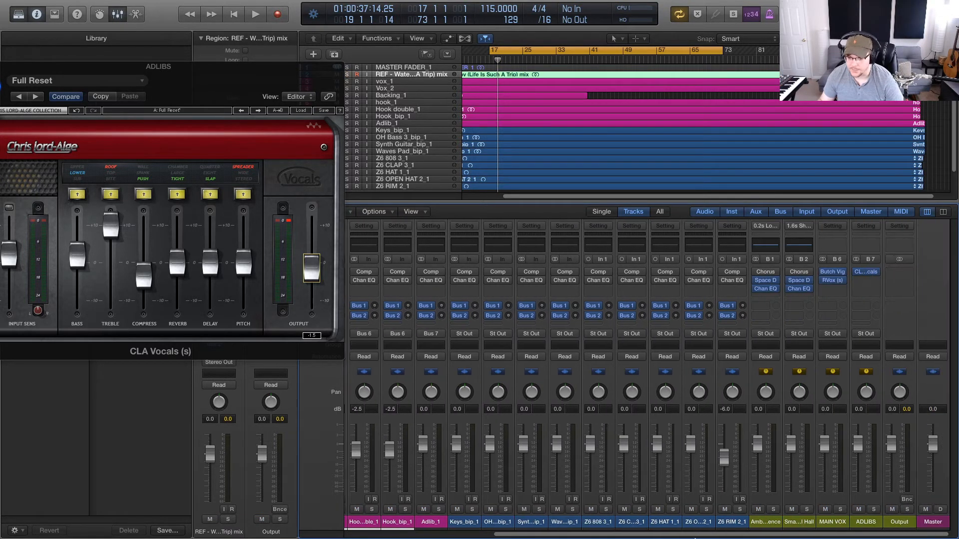
key("space")
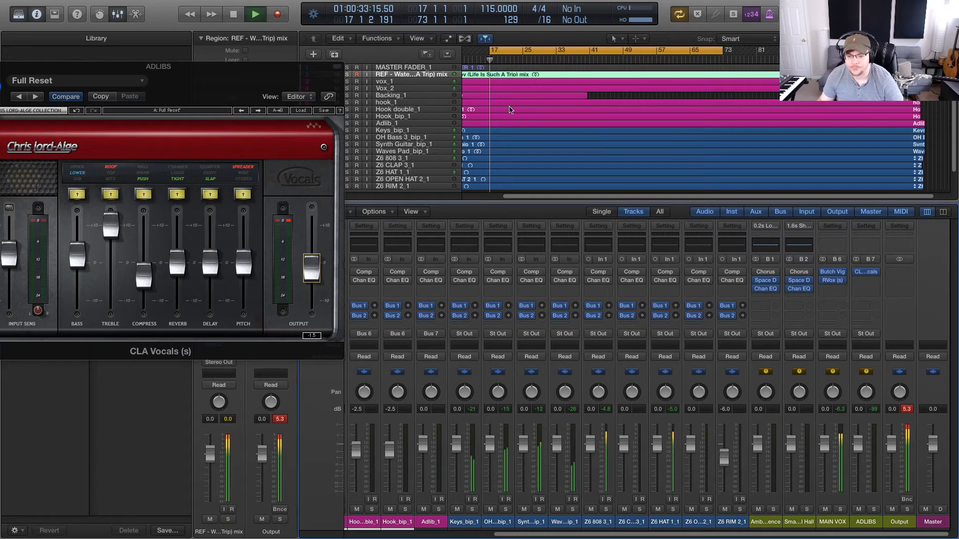
left_click(907, 409)
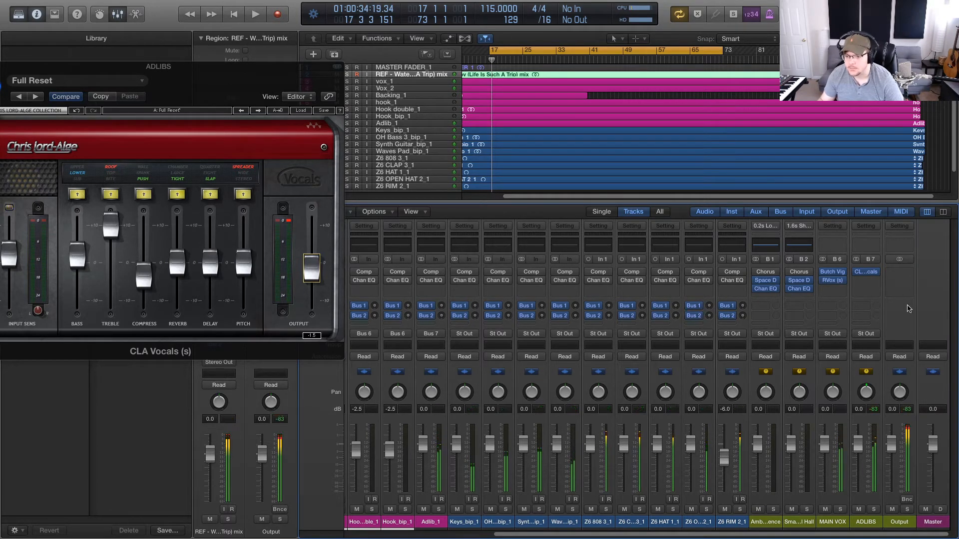
Step: Insert the Waves L2 (s) limiter on the Output channel, play a brief passage through it, and close its window
left_click(910, 276)
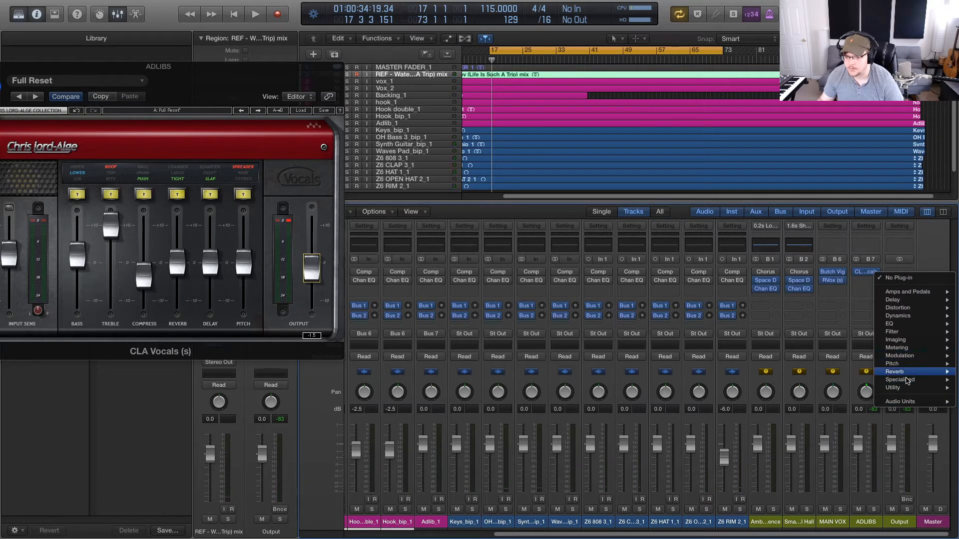
mouse_move(907, 403)
mouse_move(813, 434)
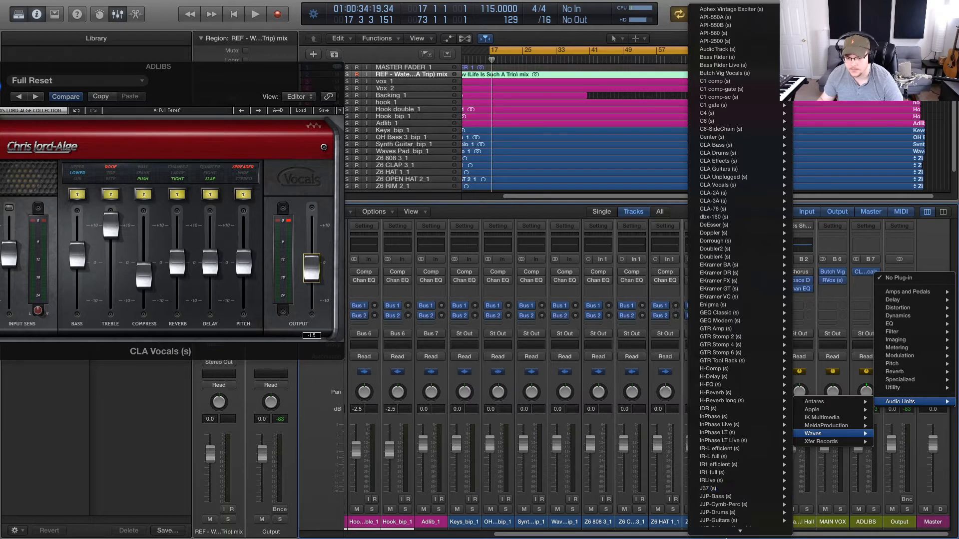
scroll(727, 534, "down", 2)
scroll(727, 534, "down", 5)
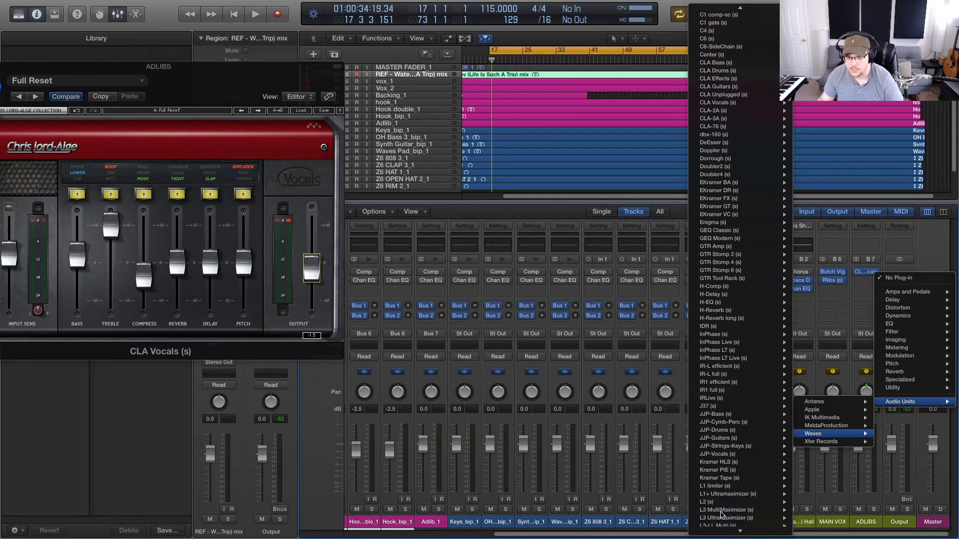
mouse_move(709, 503)
left_click(676, 503)
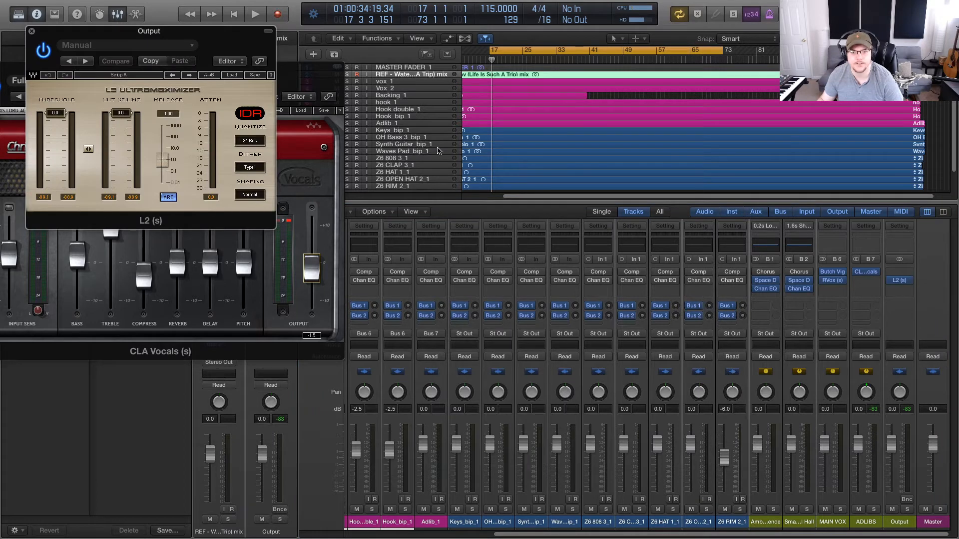
key("space")
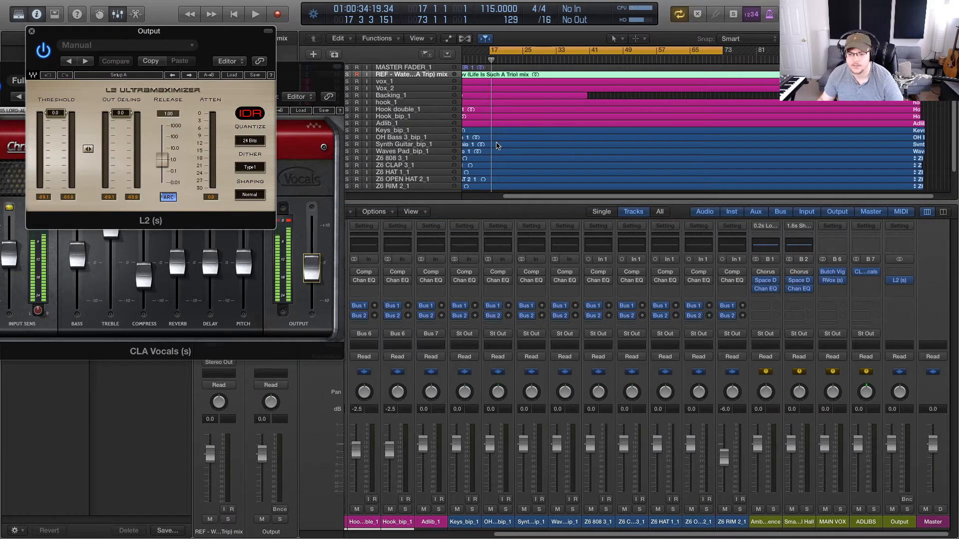
left_click(32, 31)
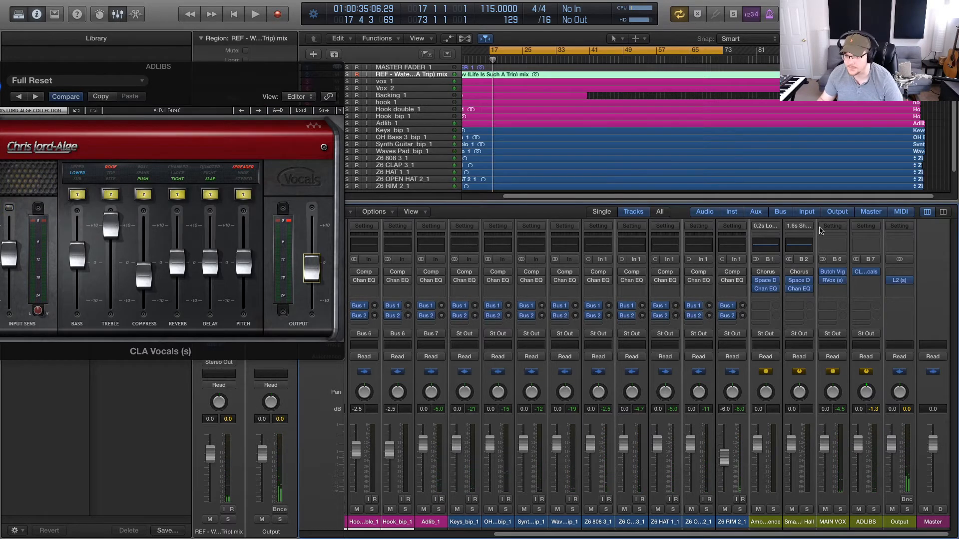
left_click(898, 318)
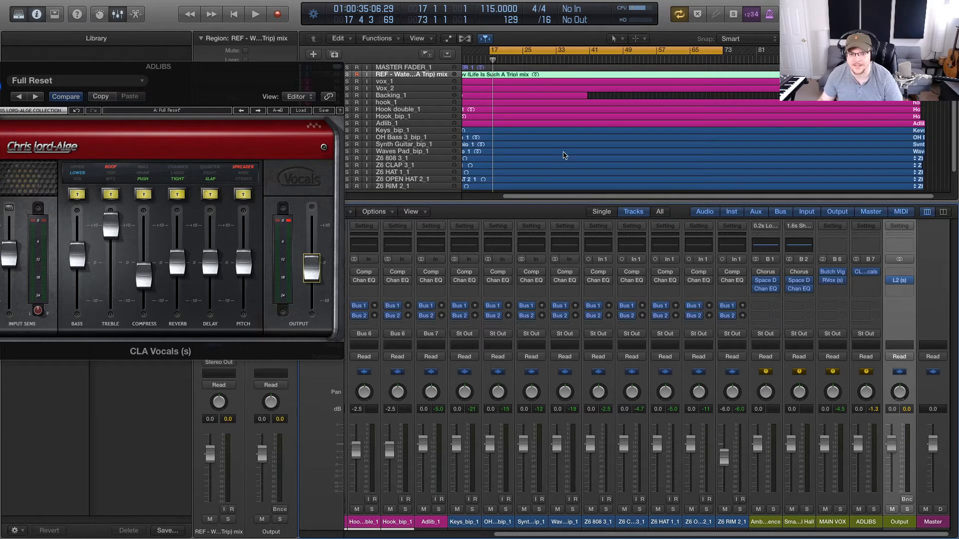
Step: Audition the full mix through the limiter, close the CLA Vocals window during playback, and stop playback
left_click_drag(558, 200, 521, 201)
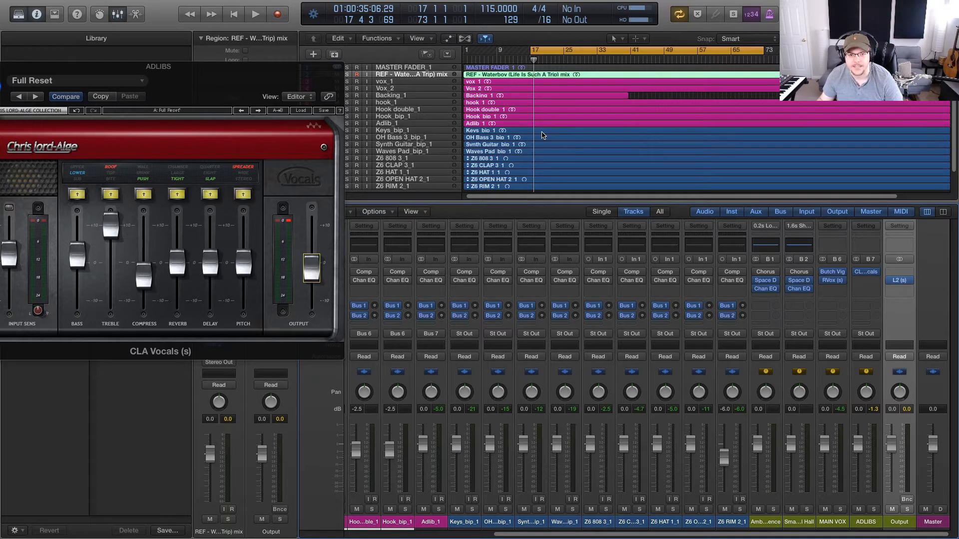
key("space")
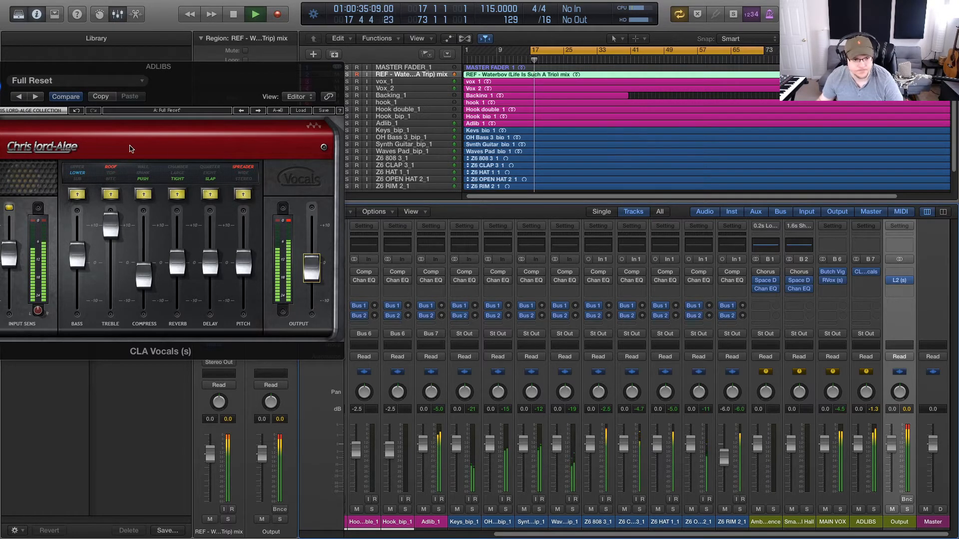
left_click_drag(115, 68, 377, 81)
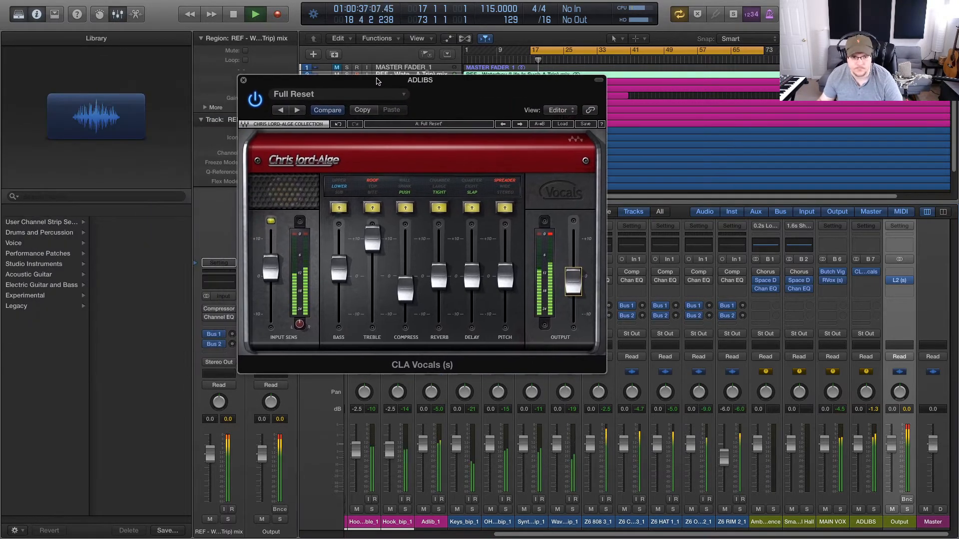
left_click(243, 80)
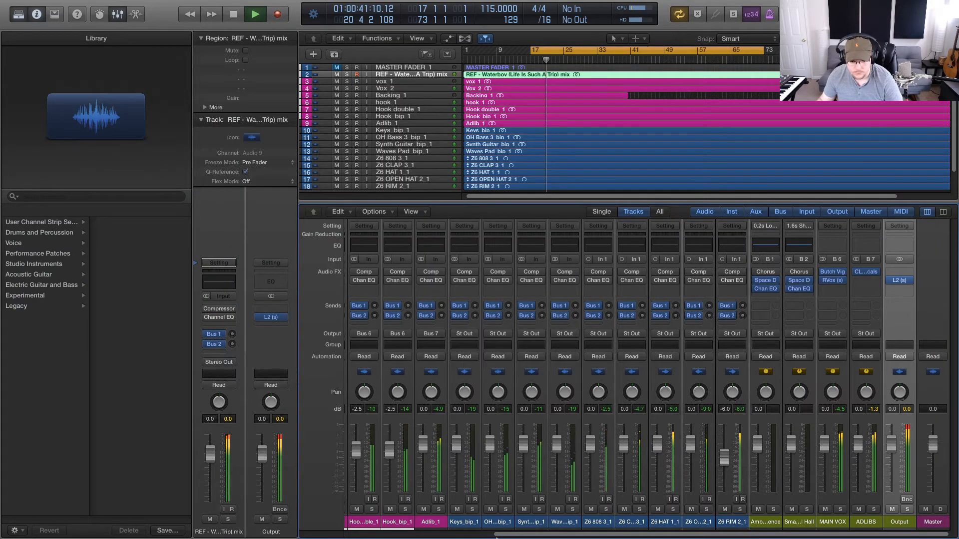
left_click_drag(495, 537, 554, 537)
mouse_move(601, 537)
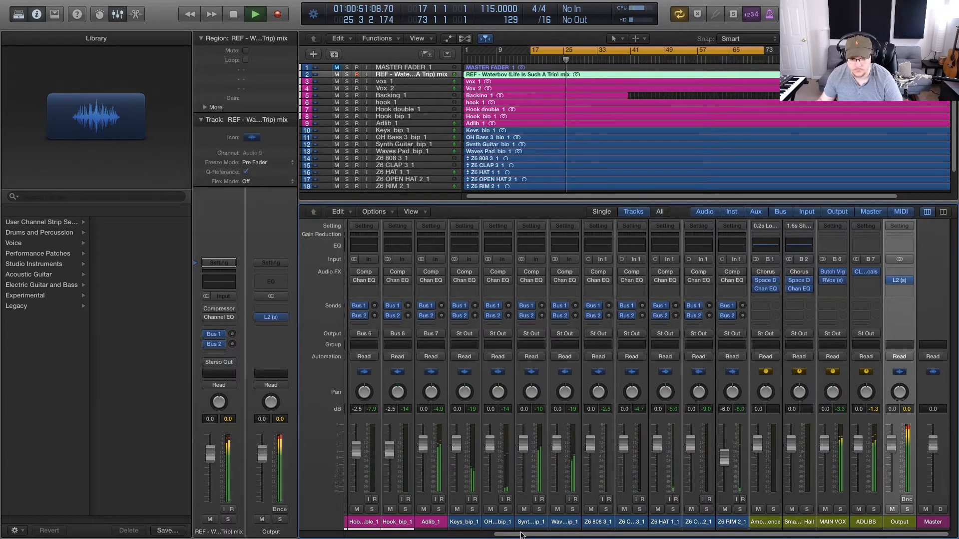
left_click_drag(520, 535, 519, 537)
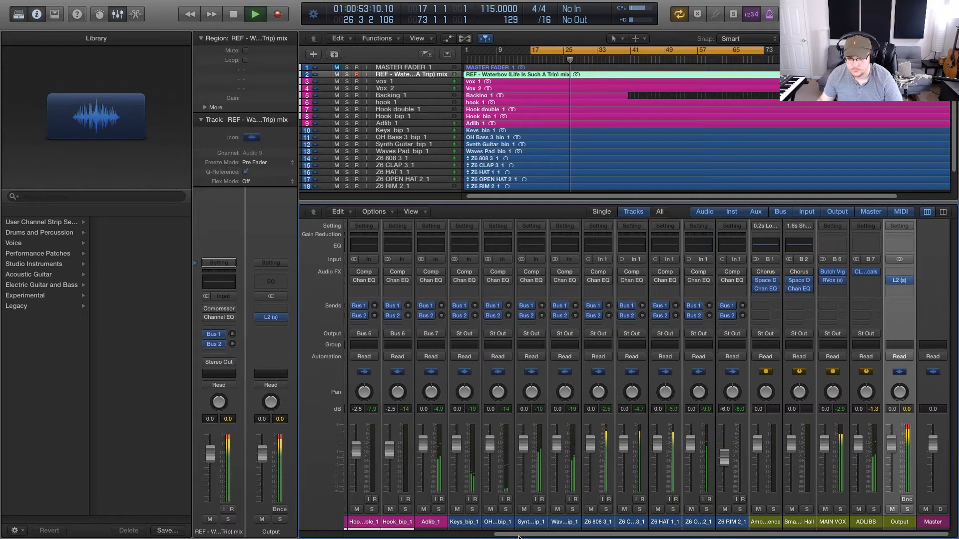
key("space")
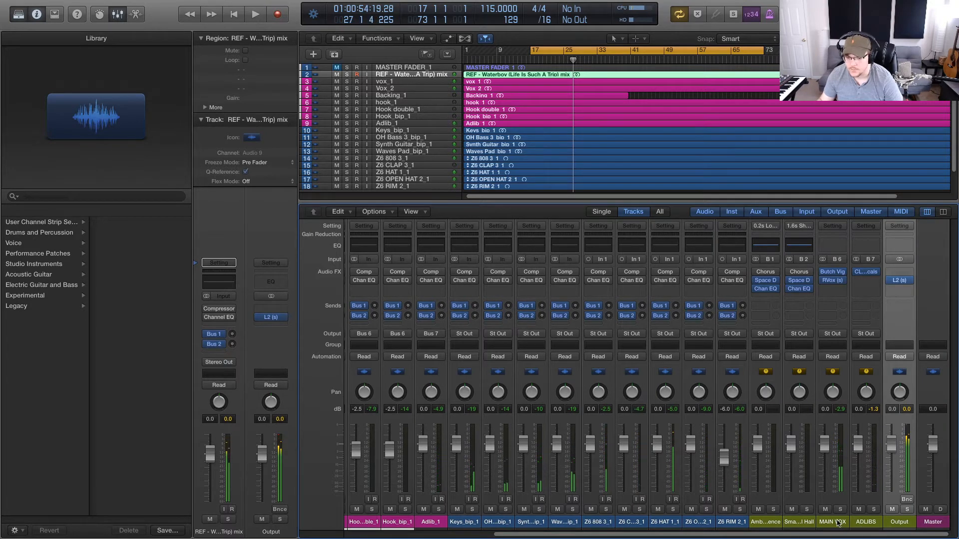
Step: Add a send to Bus 4 on the MAIN VOX channel
left_click(838, 522)
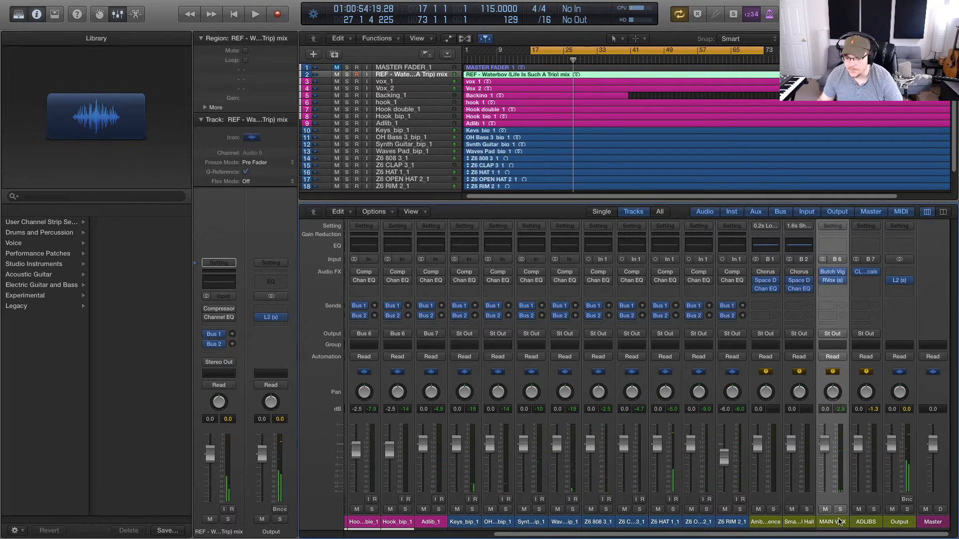
left_click(832, 310)
mouse_move(868, 356)
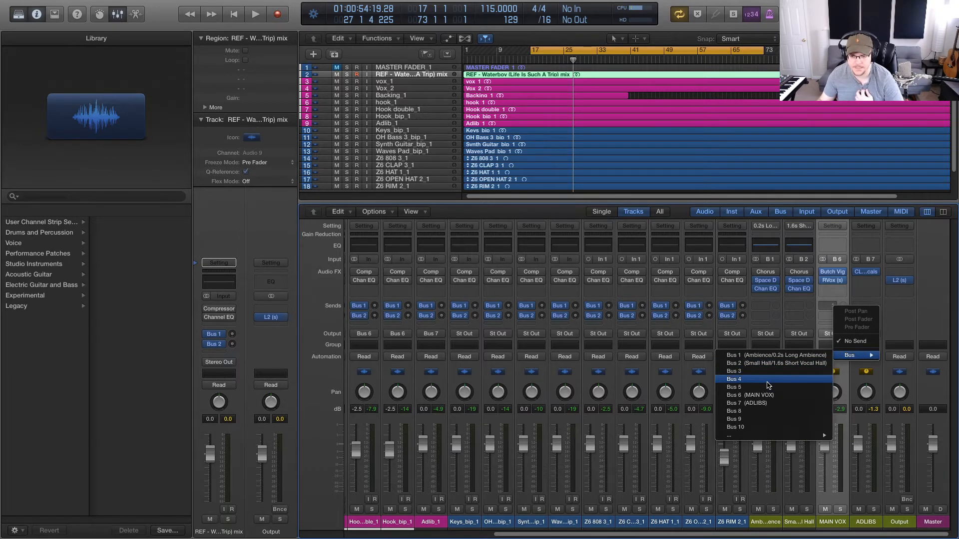
left_click(838, 304)
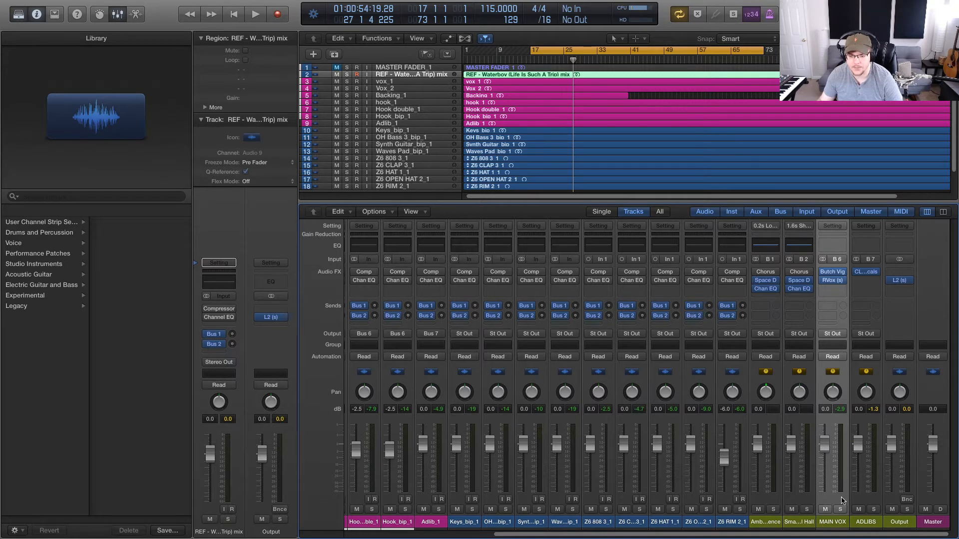
left_click(835, 306)
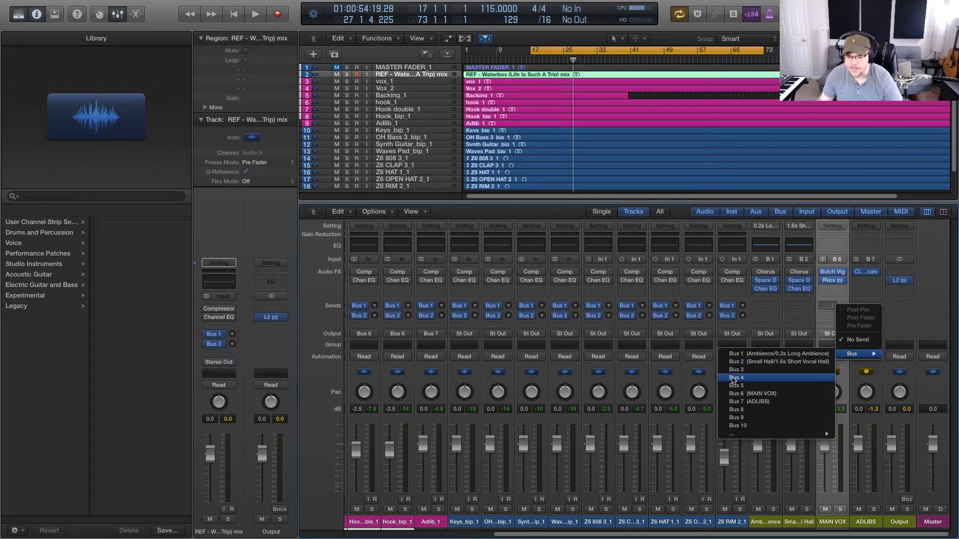
left_click(736, 379)
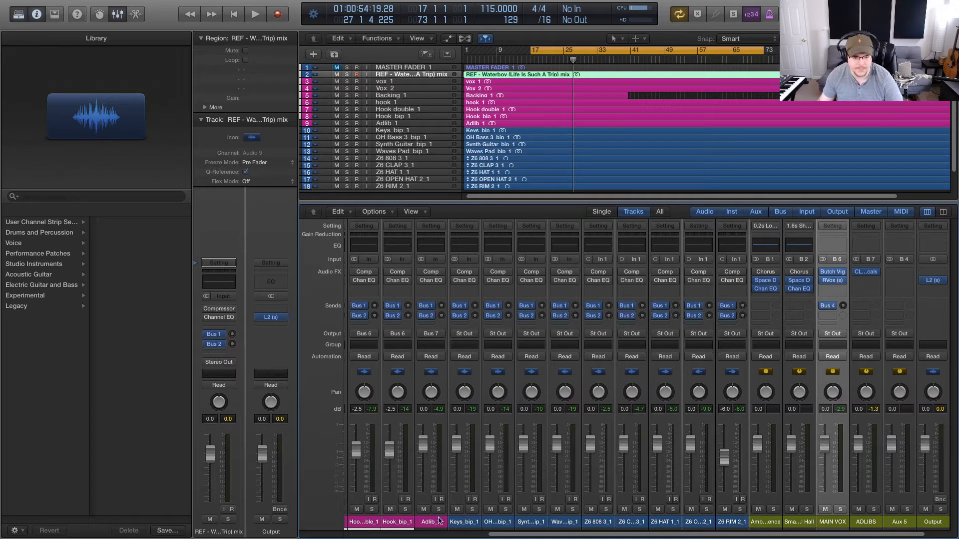
Step: Rename the new Bus 4 aux channel as REVERB VOX
left_click(899, 525)
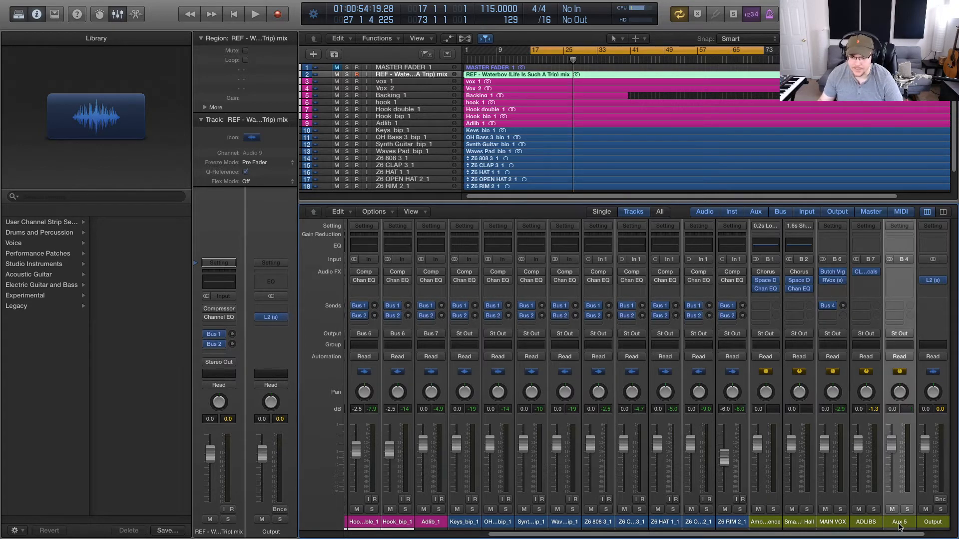
double_click(899, 523)
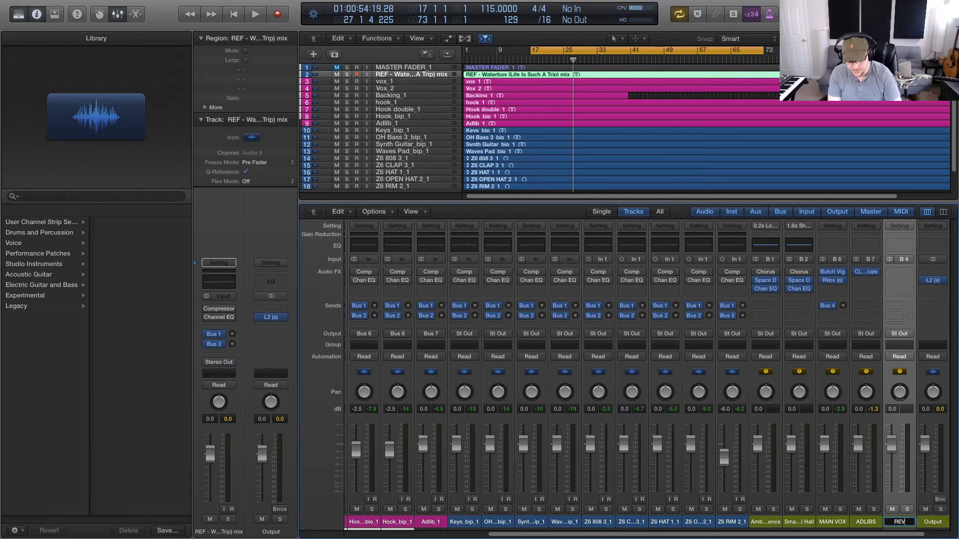
type("REVERB VOX")
key("Return")
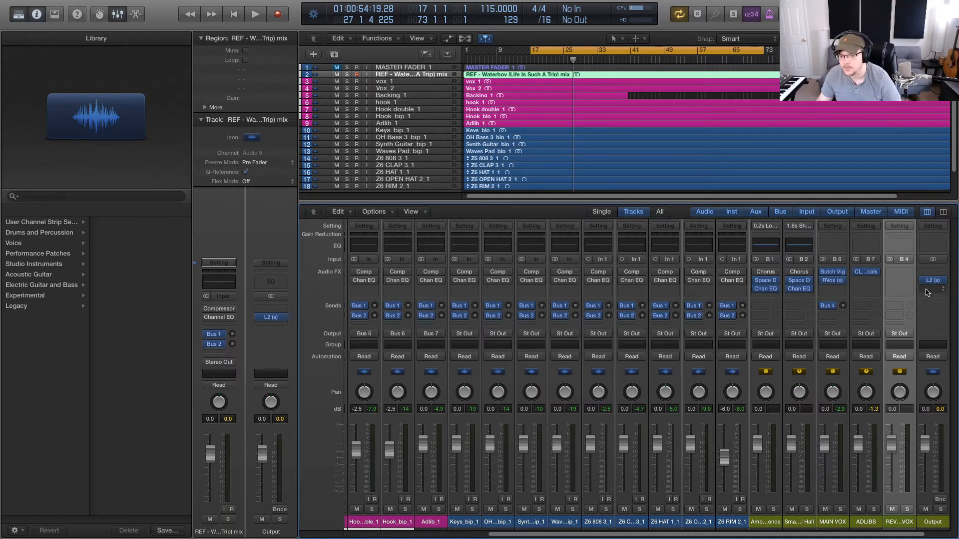
Step: Insert the Space Designer reverb on the REVERB VOX channel
left_click(899, 272)
mouse_move(896, 395)
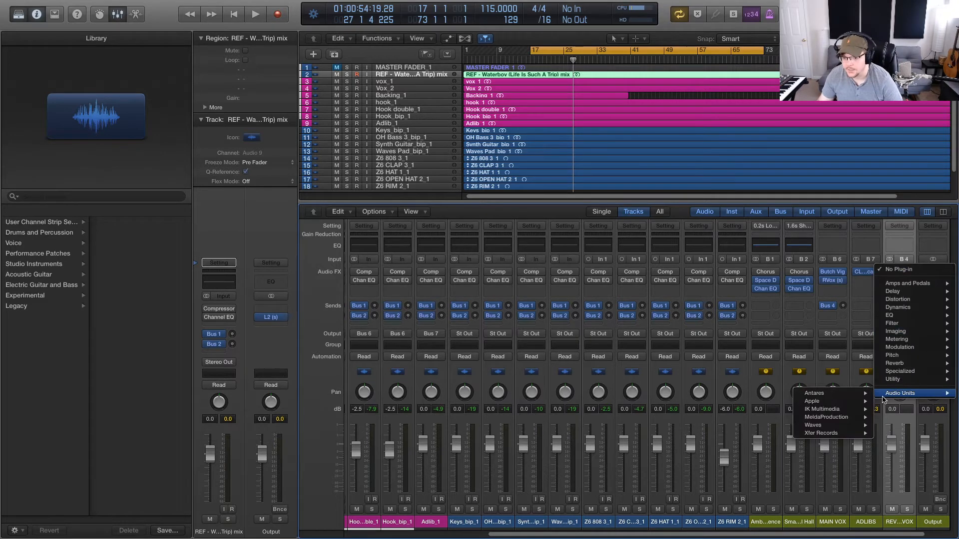
mouse_move(820, 427)
mouse_move(757, 422)
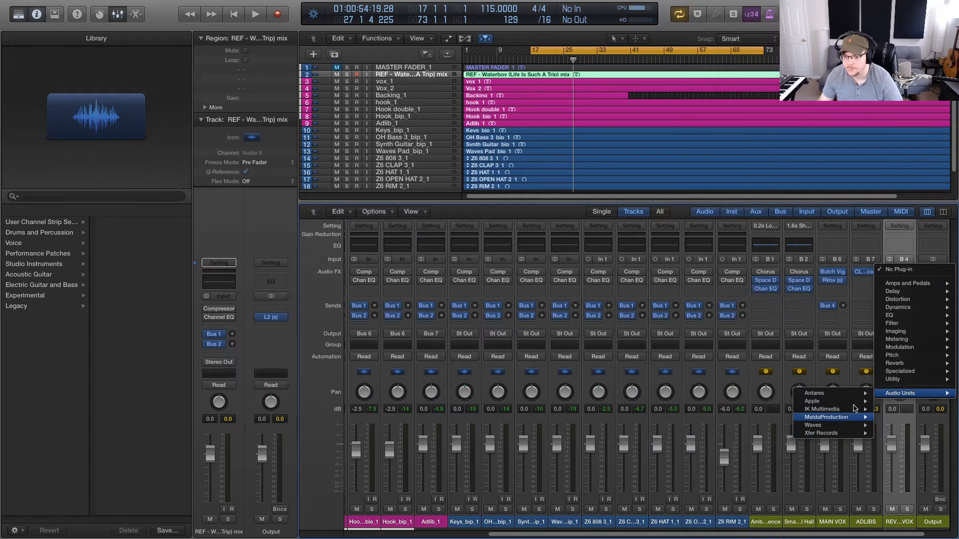
mouse_move(905, 365)
mouse_move(837, 388)
left_click(782, 388)
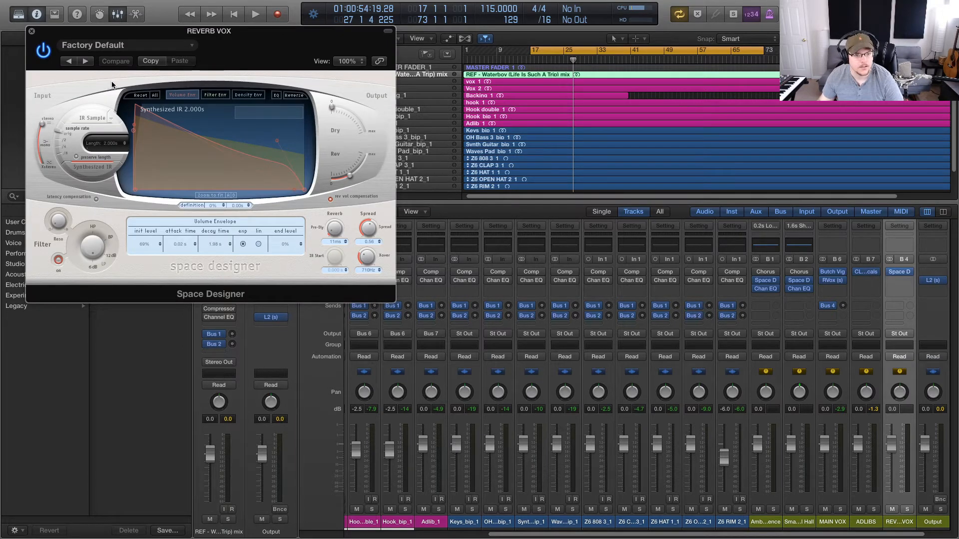
Step: Load the large-space plate reverb preset 02.3s Nice Plate in Space Designer and play a short passage
left_click(193, 47)
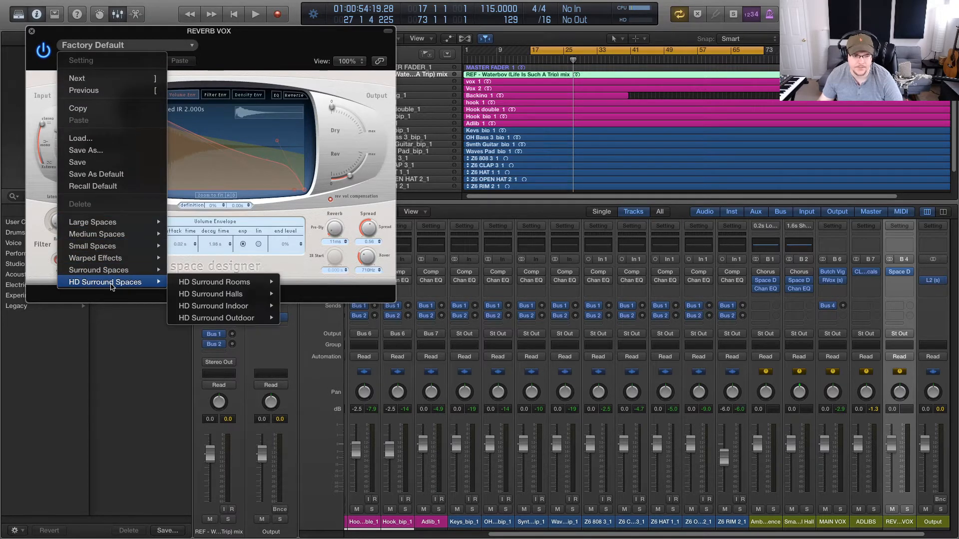
mouse_move(116, 270)
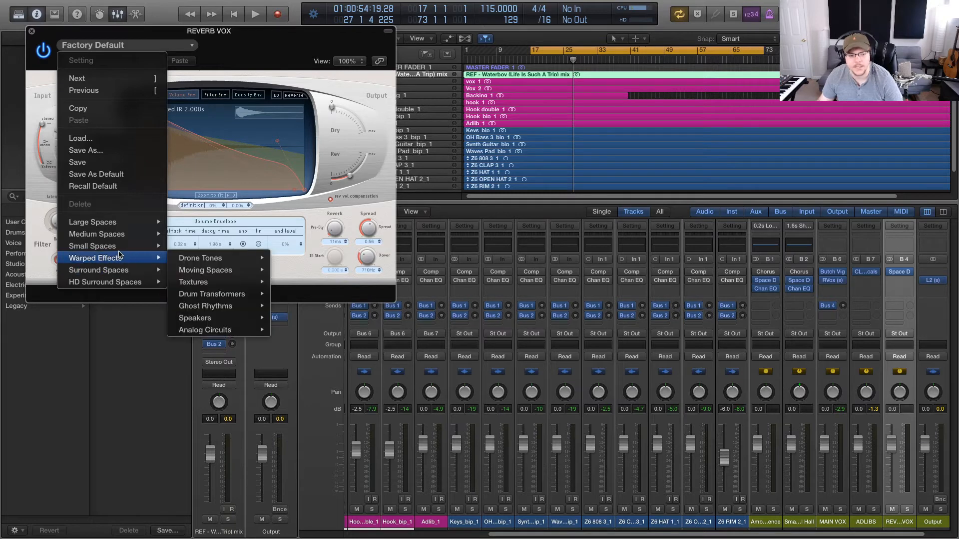
mouse_move(122, 251)
mouse_move(123, 223)
mouse_move(192, 223)
mouse_move(236, 276)
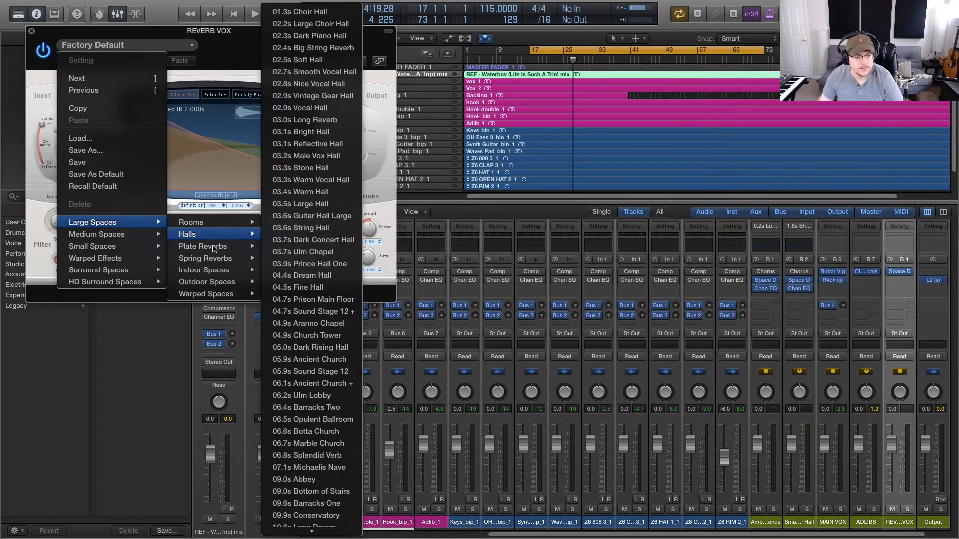
mouse_move(215, 247)
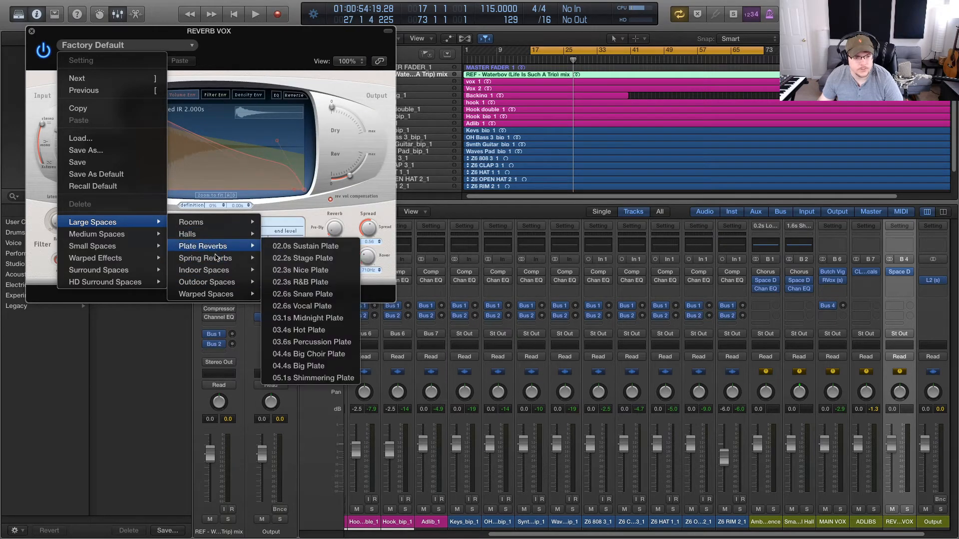
left_click(325, 272)
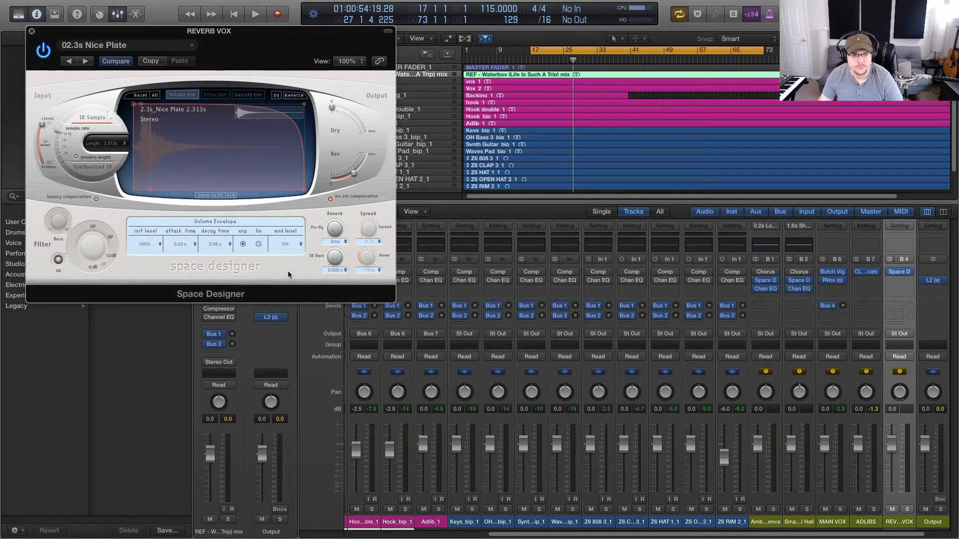
key("space")
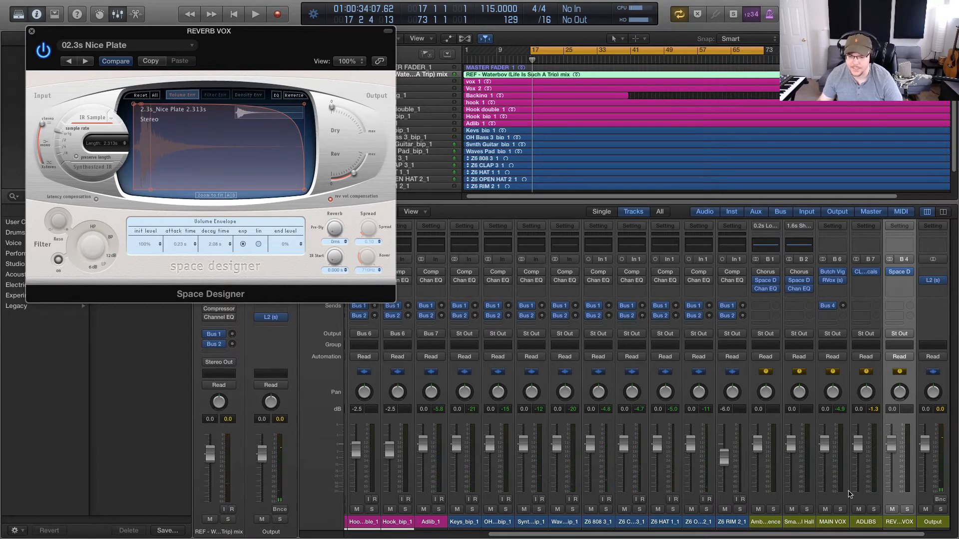
Step: Audition the plate reverb by soloing MAIN VOX and raising its Bus 4 send during playback, and clear the solo after stopping
left_click(841, 509)
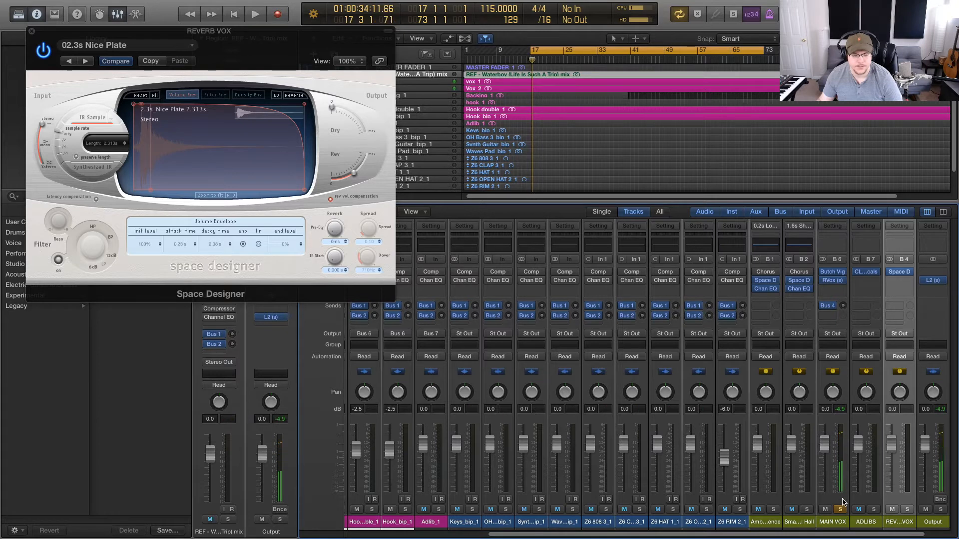
mouse_move(842, 308)
left_mouse_down()
mouse_move(842, 299)
mouse_move(842, 319)
left_mouse_up()
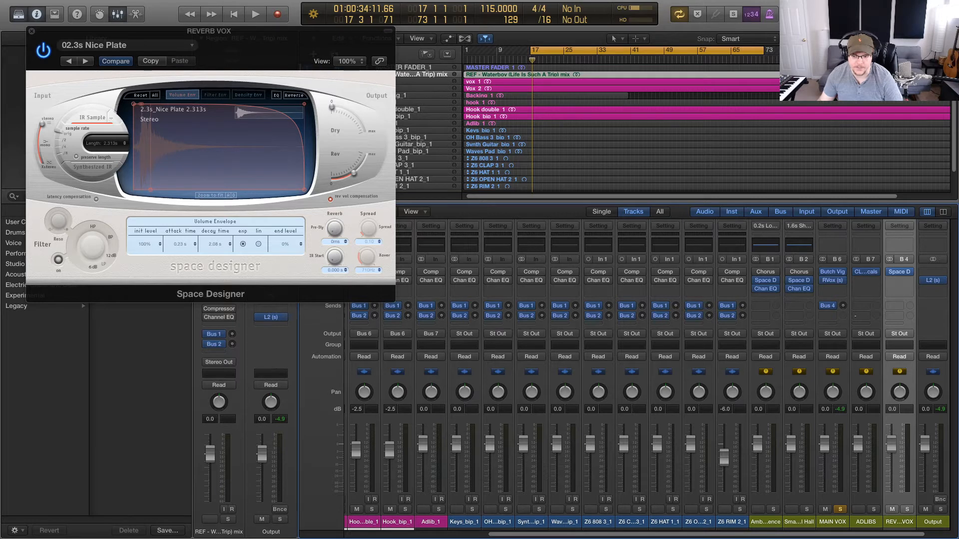
left_click_drag(843, 306, 843, 303)
key("space")
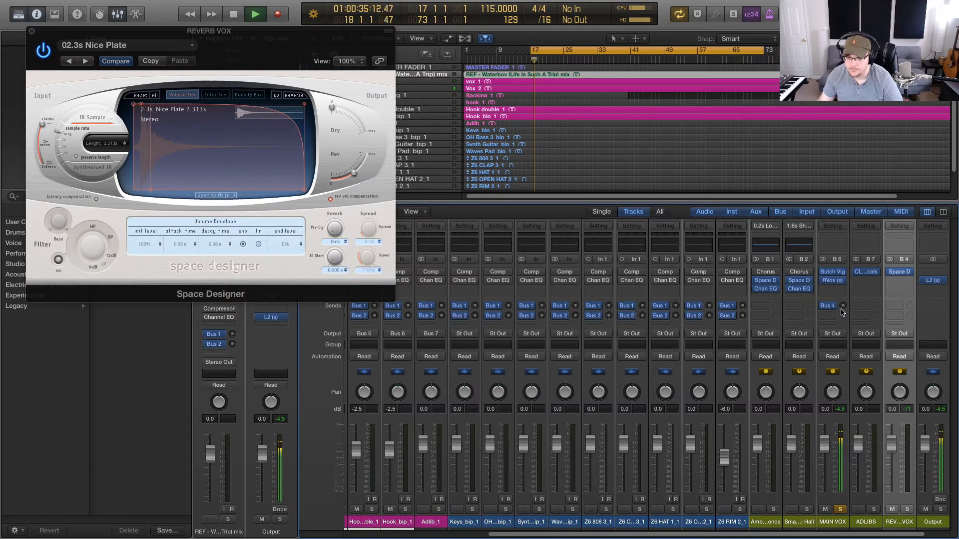
left_click_drag(843, 305, 840, 283)
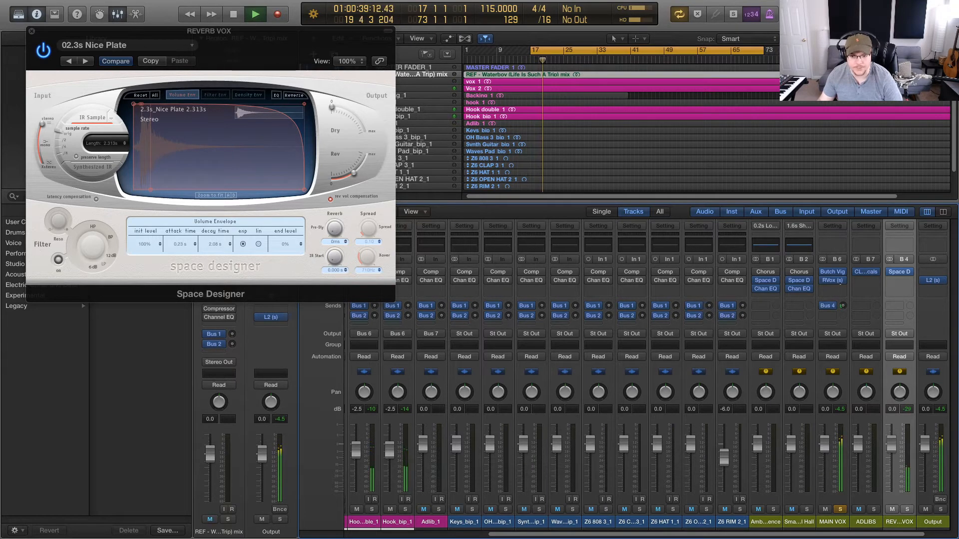
key("space")
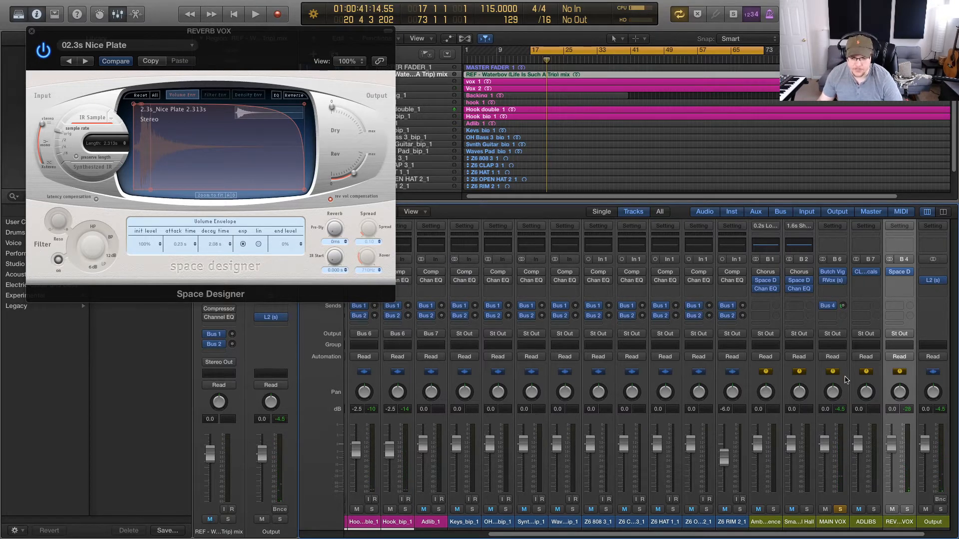
left_click(842, 510)
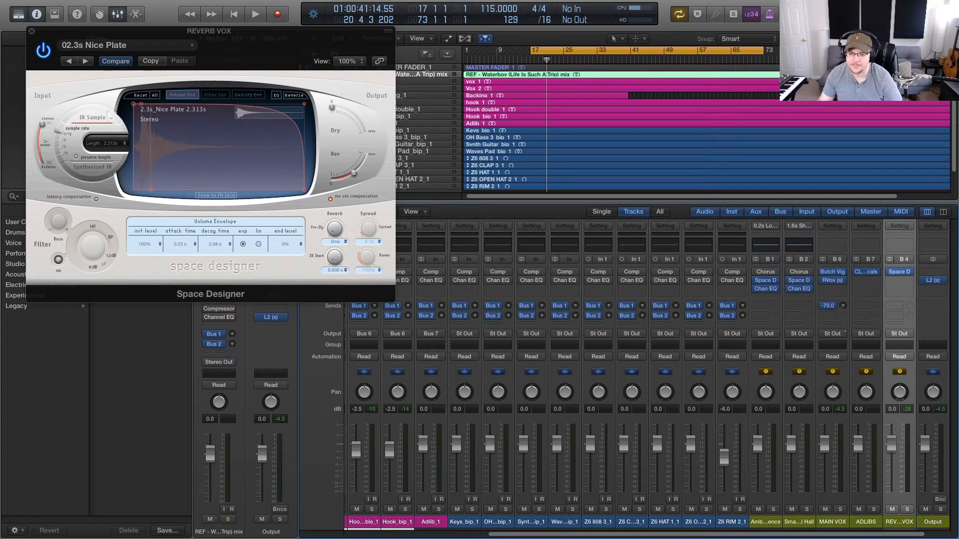
Step: Raise the MAIN VOX channel's send level to Bus 4 while the song plays
key("space")
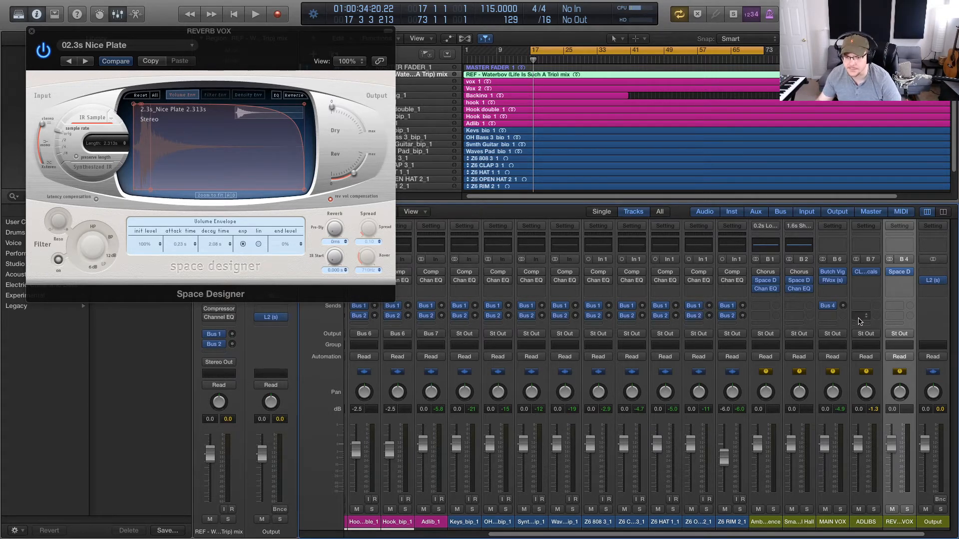
key("space")
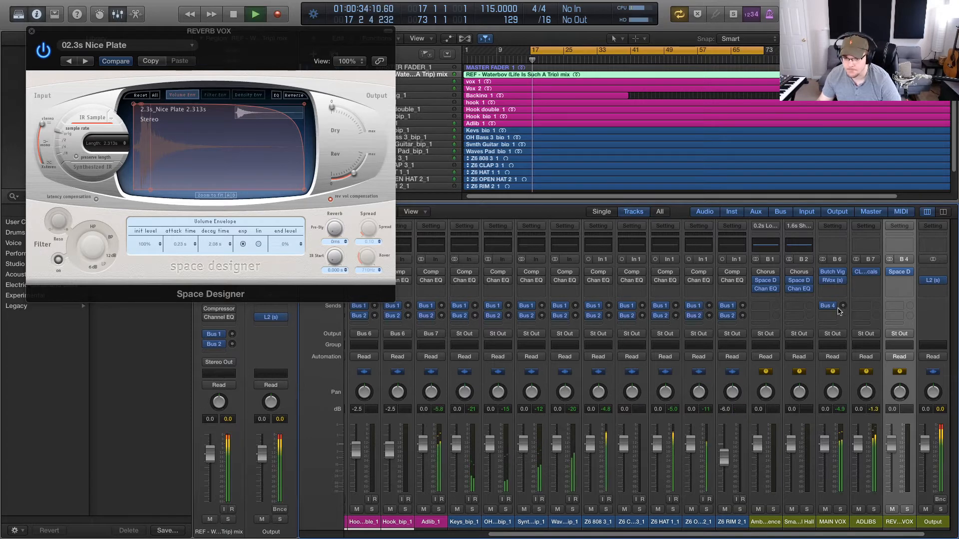
mouse_move(843, 306)
left_mouse_down()
mouse_move(840, 280)
mouse_move(844, 298)
left_mouse_up()
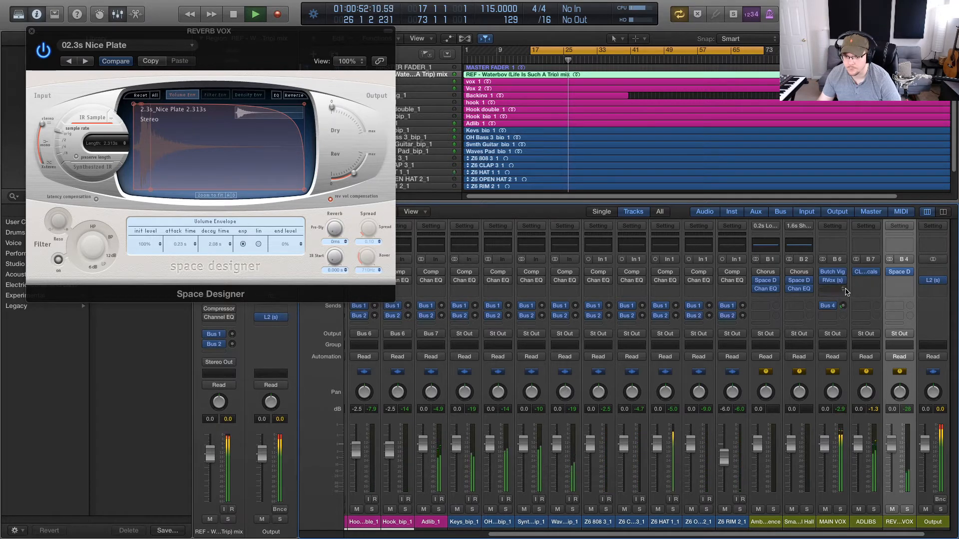
left_click(843, 292)
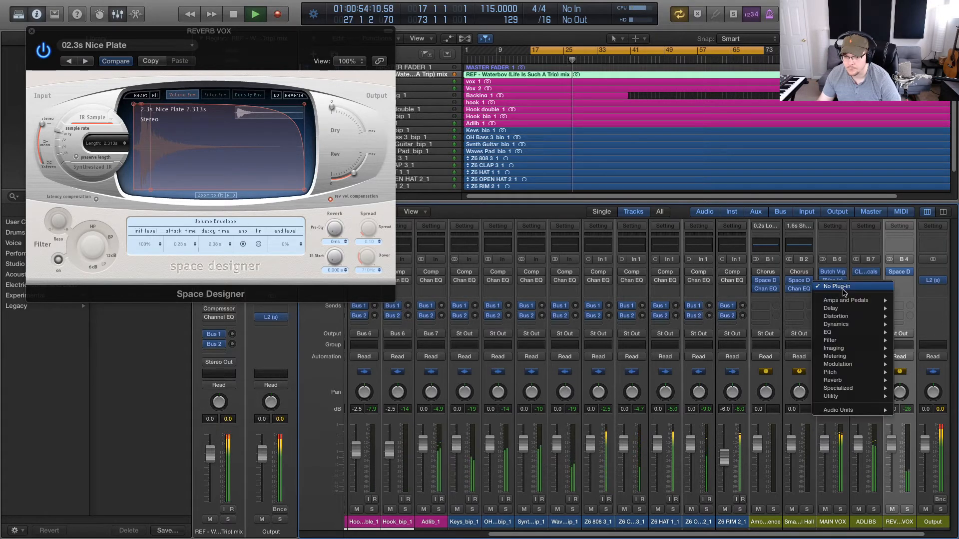
mouse_move(844, 410)
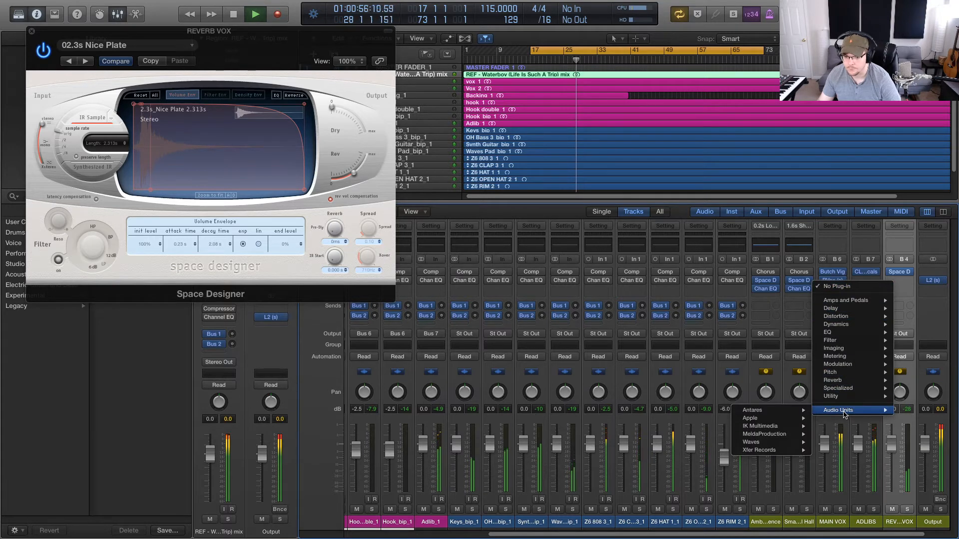
mouse_move(768, 442)
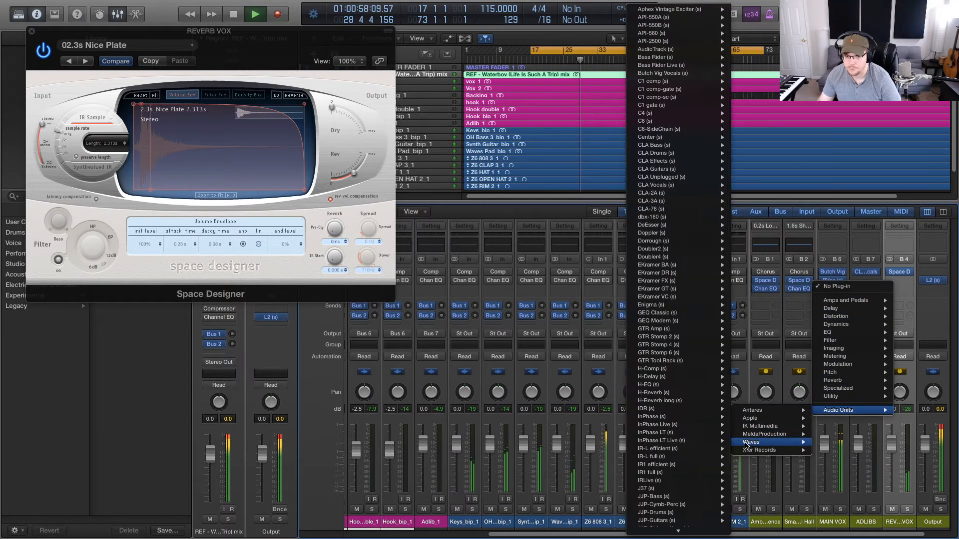
mouse_move(701, 442)
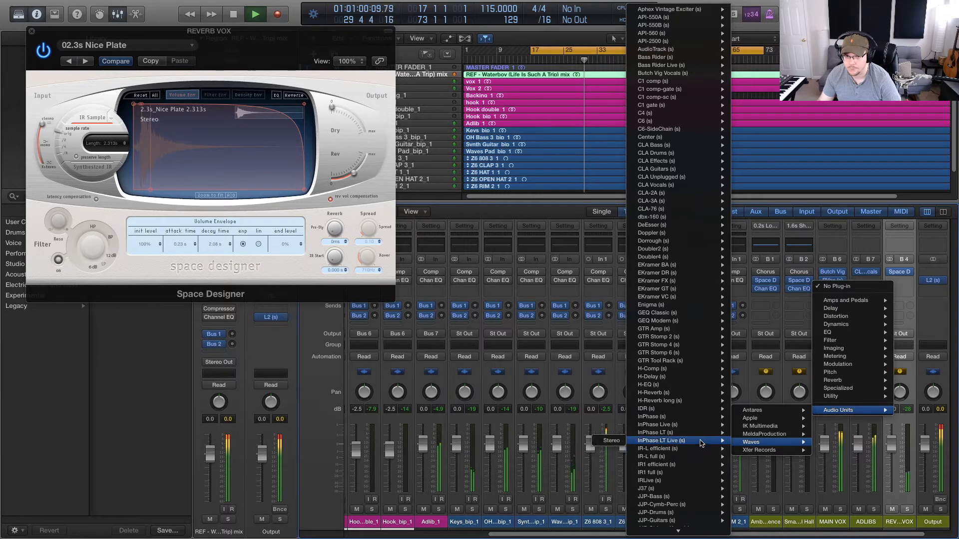
scroll(701, 443, "down", 2)
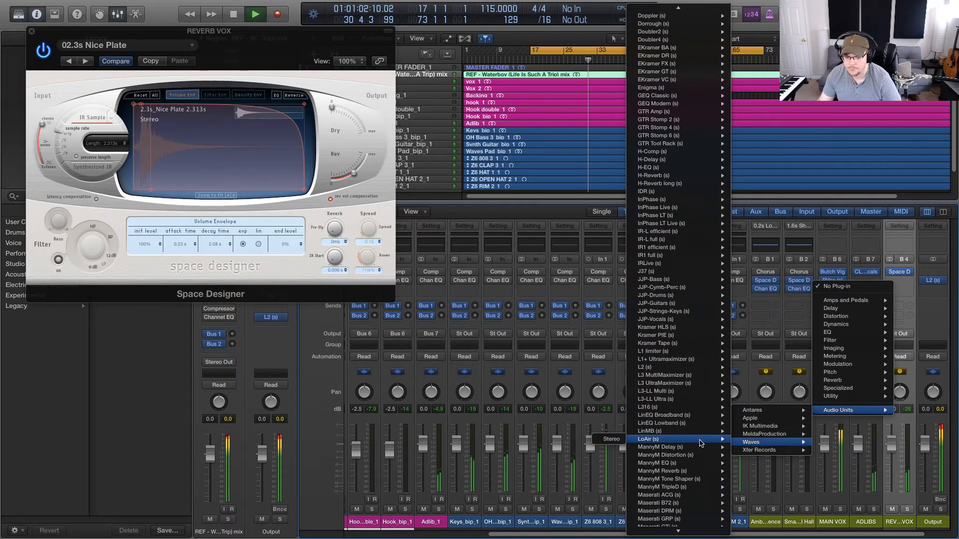
left_click(788, 374)
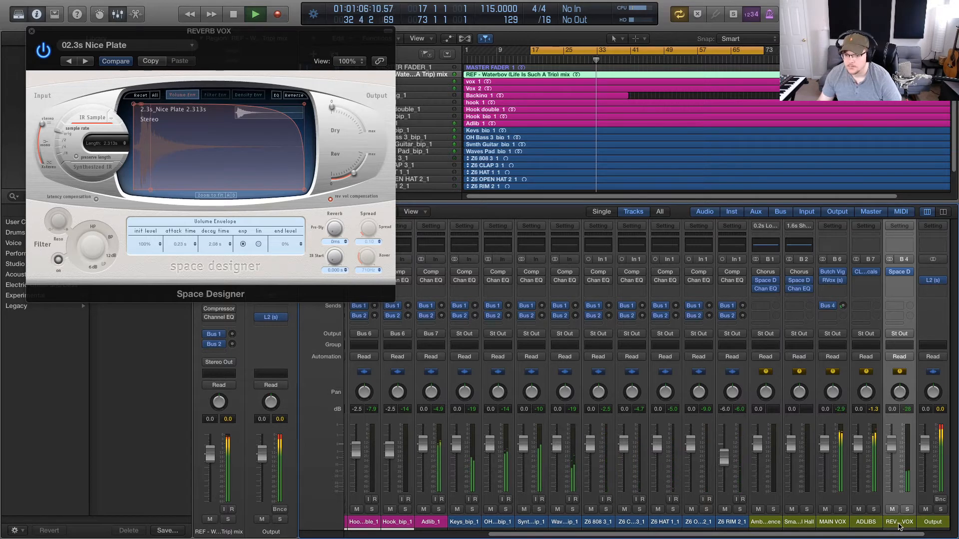
Step: Compare MAIN VOX with its Bus 4 reverb send bypassed and active during playback, leaving the send on
left_click(835, 522)
key("space")
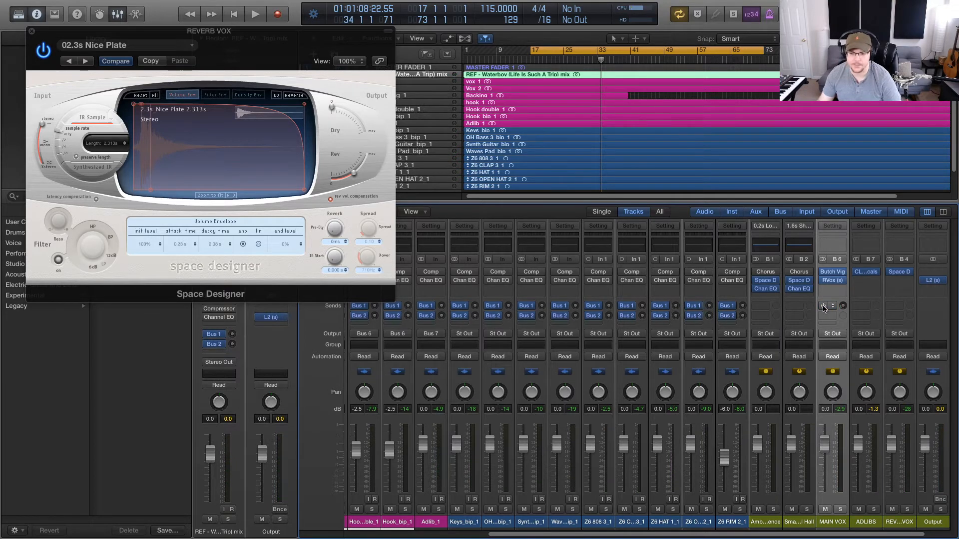
key("space")
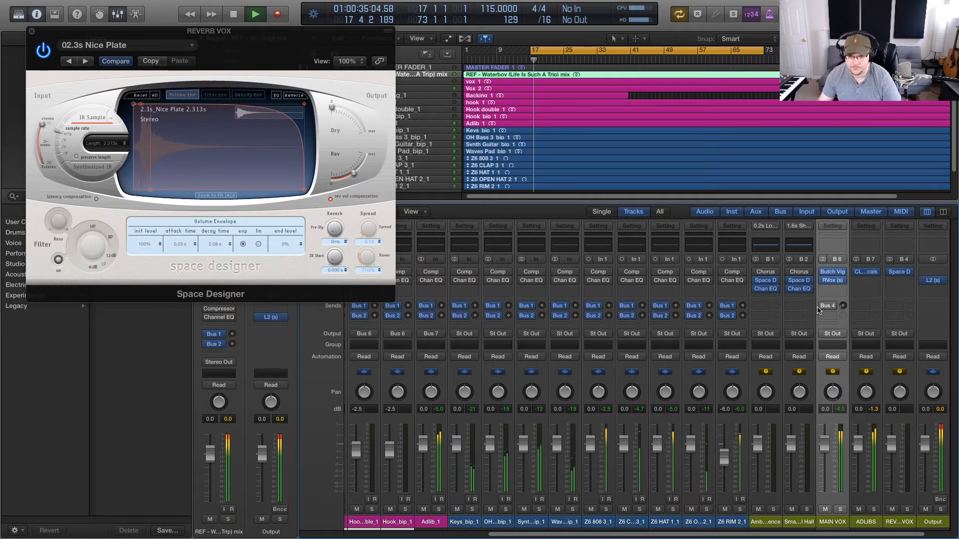
key("space")
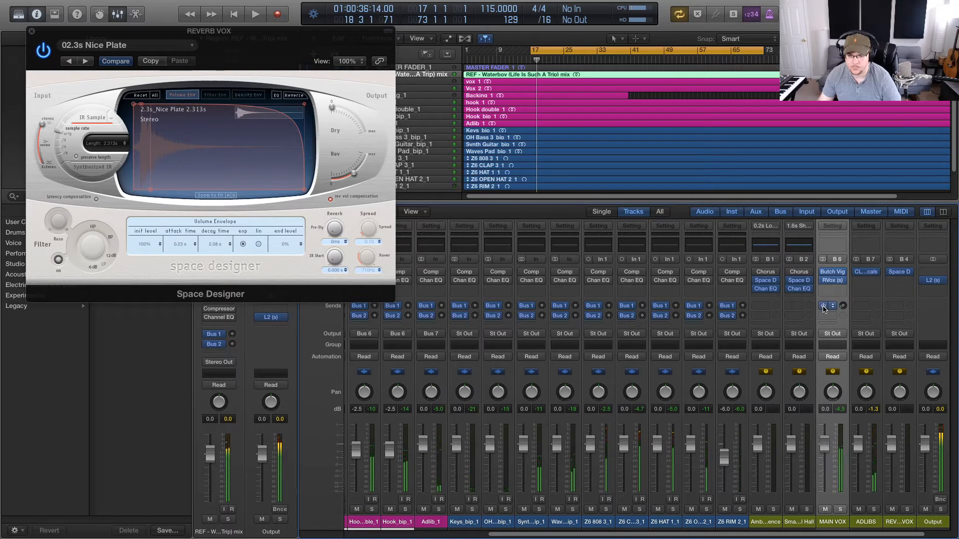
key("space")
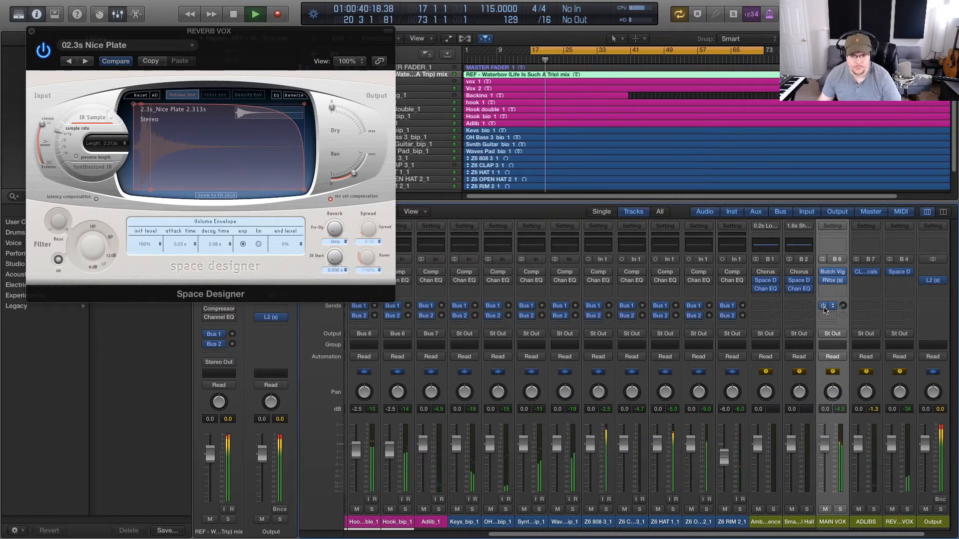
left_click(824, 306)
key("space")
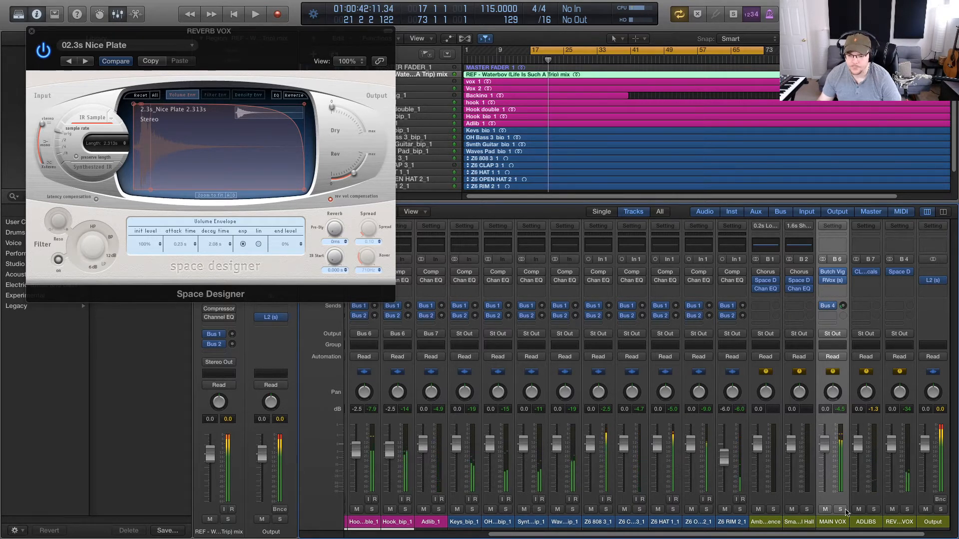
Step: Solo the MAIN VOX and ADLIBS channels together and listen to a short passage
left_click(874, 514)
left_click(874, 510)
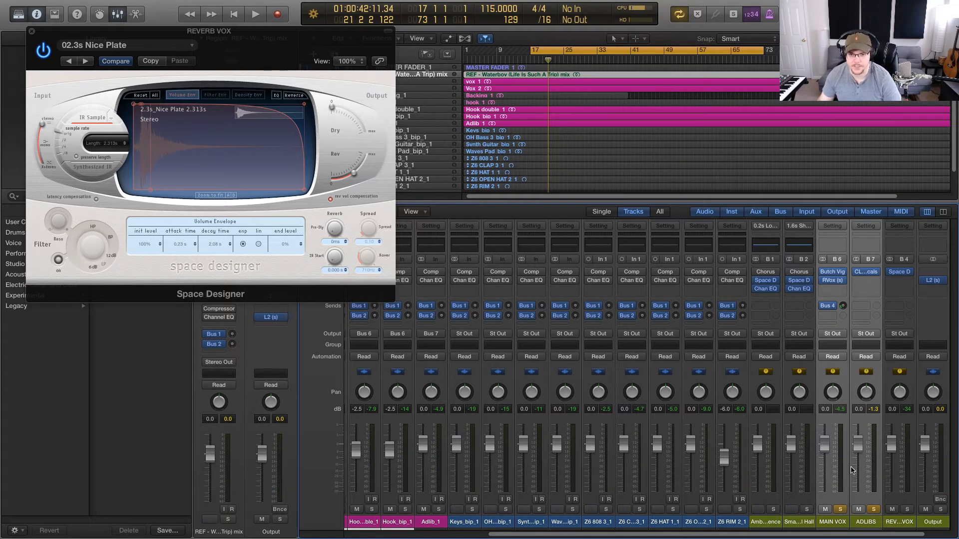
key("space")
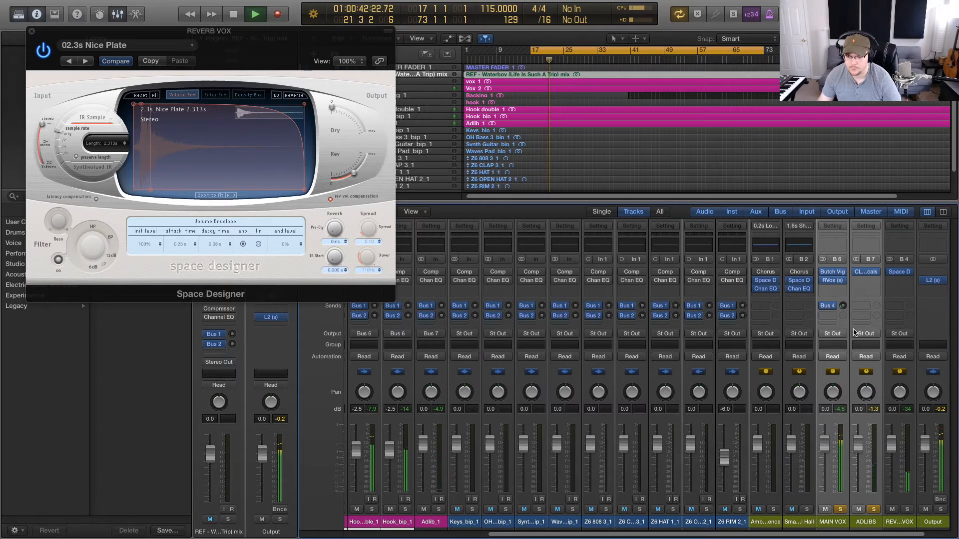
key("space")
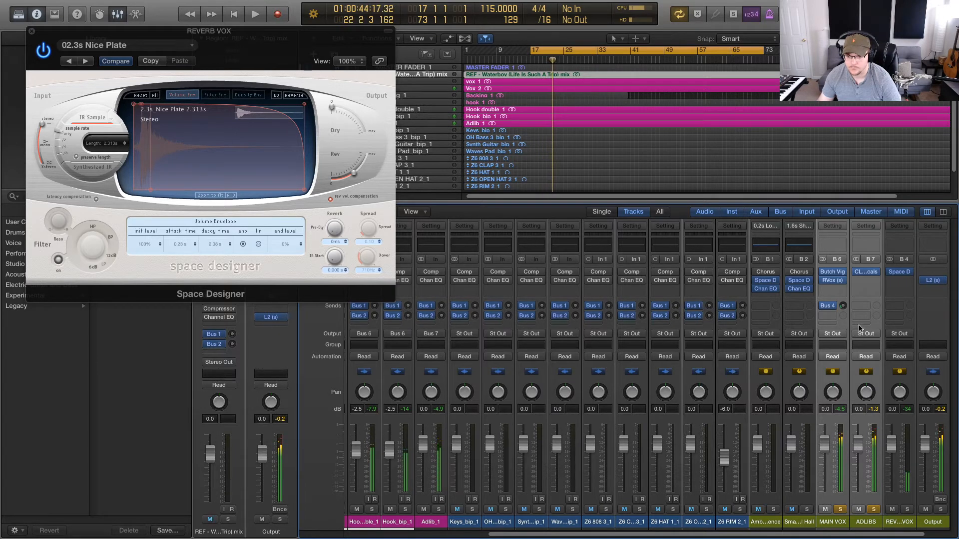
Step: Add a send to Bus 4 (REVERB VOX) on the ADLIBS channel, try a raised level and play it back
left_click(870, 307)
mouse_move(883, 356)
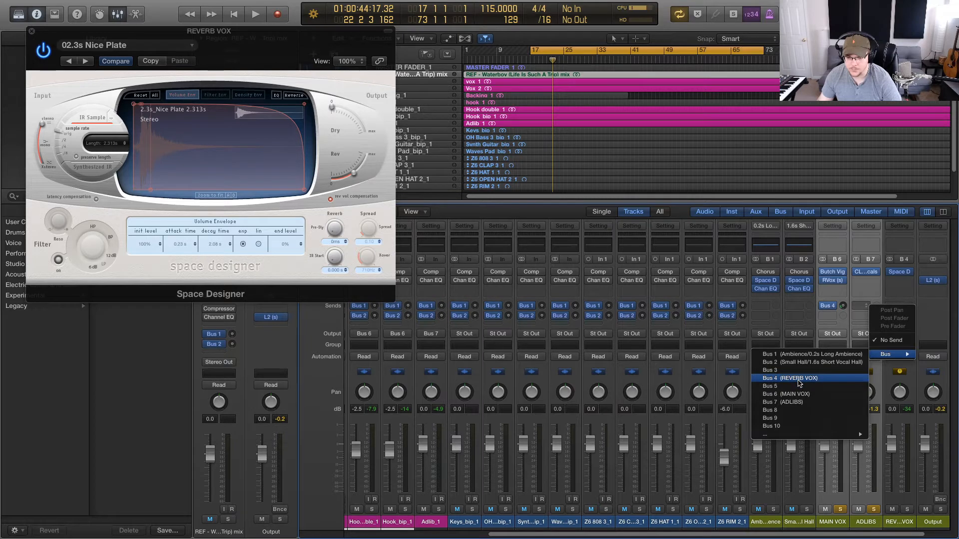
left_click(798, 380)
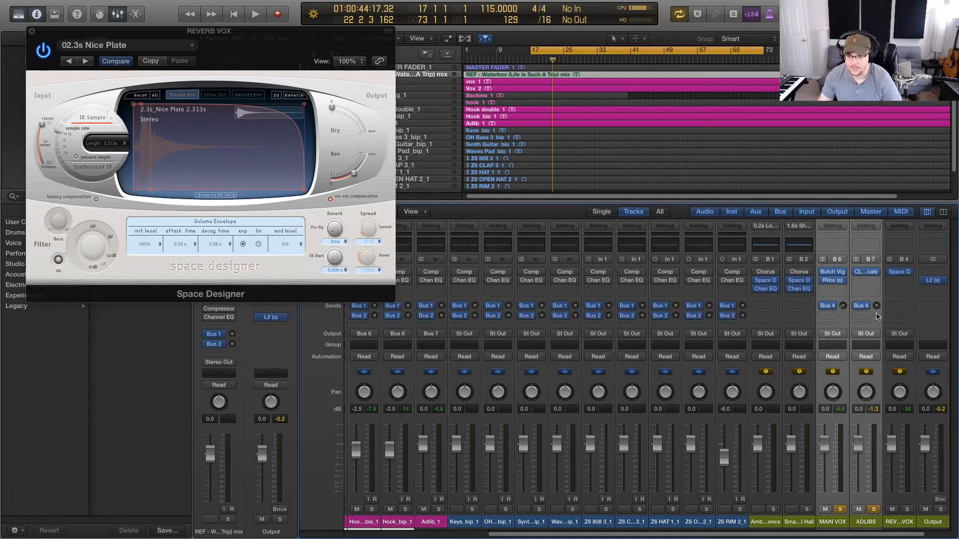
left_click_drag(876, 306, 876, 287)
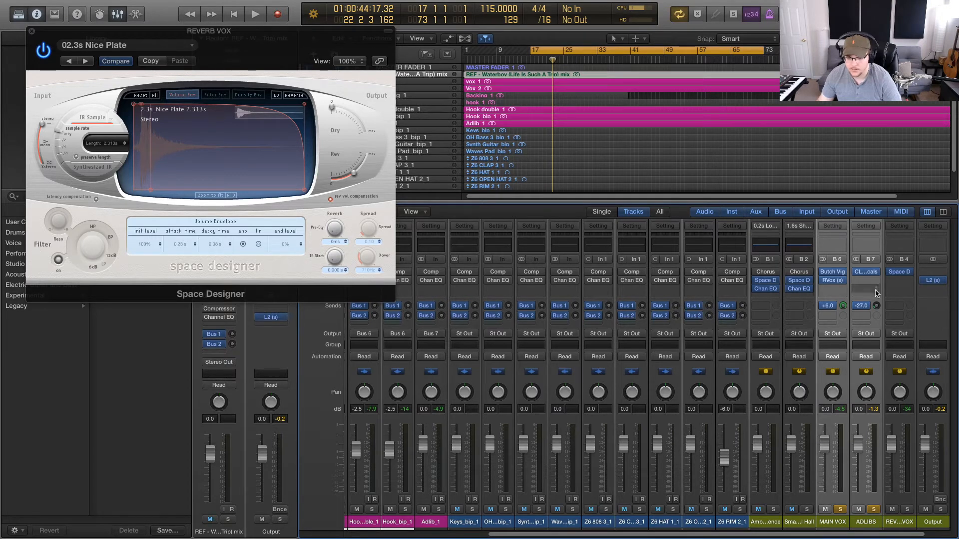
key("space")
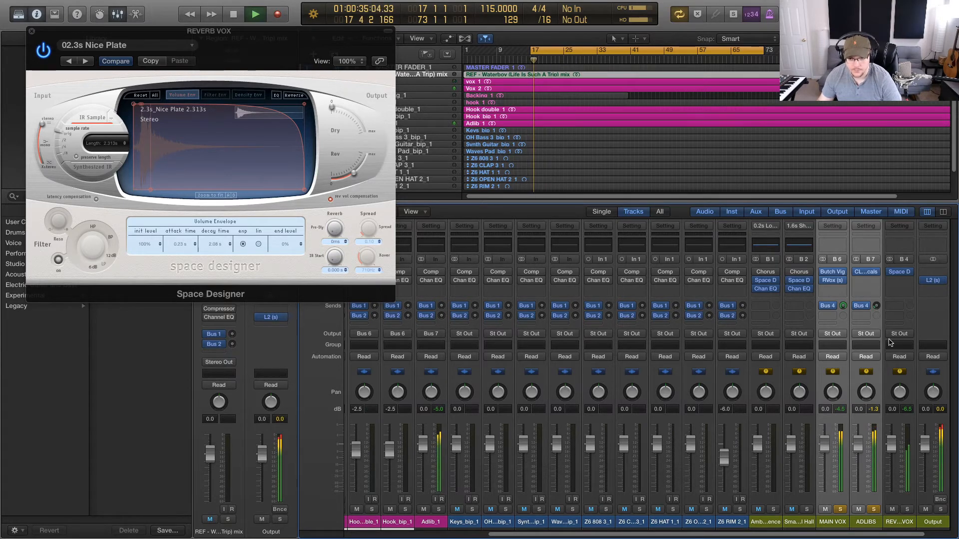
key("space")
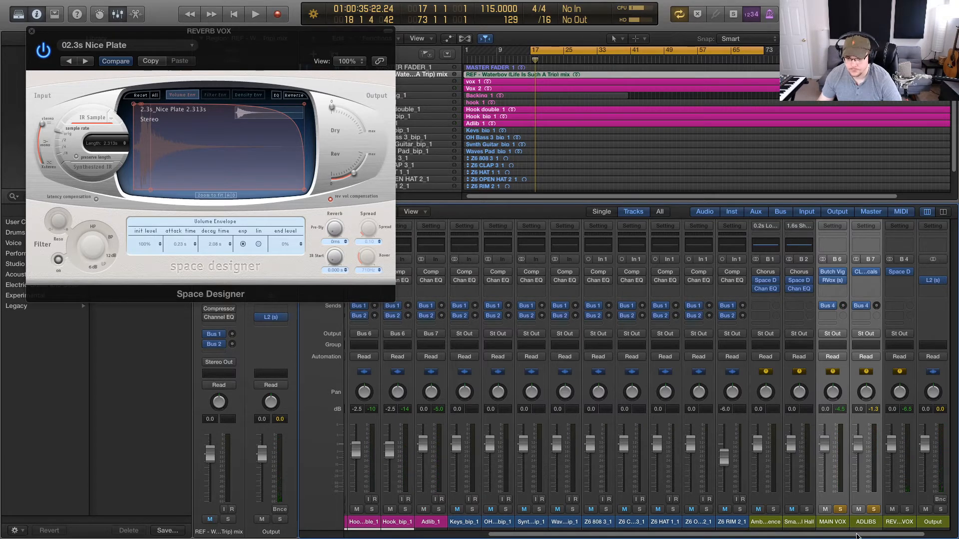
Step: Separate the MAIN VOX and ADLIBS channel selection, toggling the ADLIBS solo off and back on for playback
left_click(832, 525)
left_click(866, 523)
left_click(842, 527)
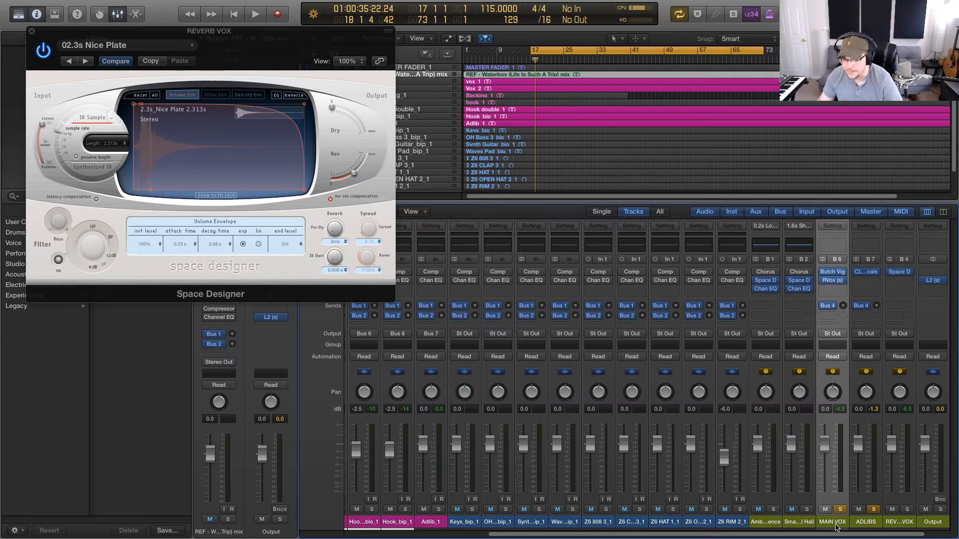
left_click(874, 510)
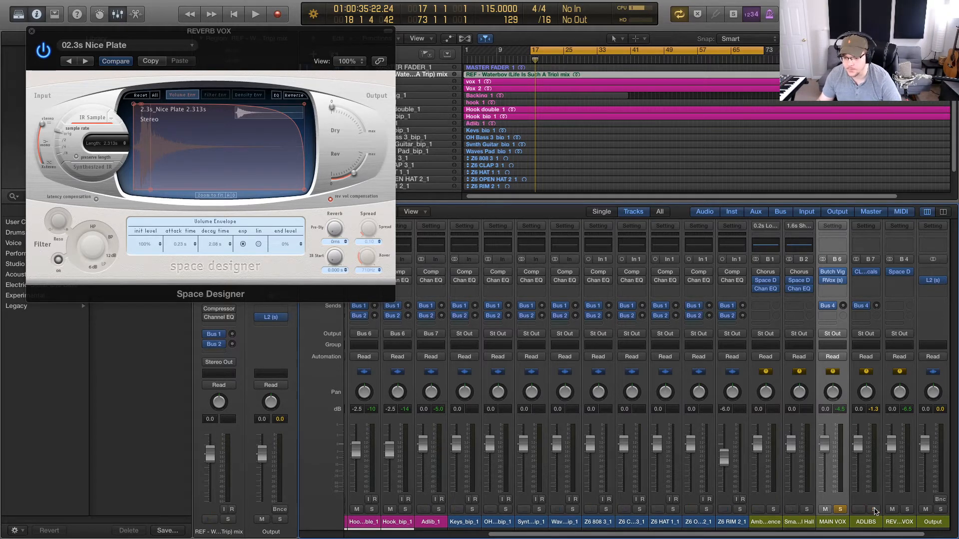
left_click(873, 525)
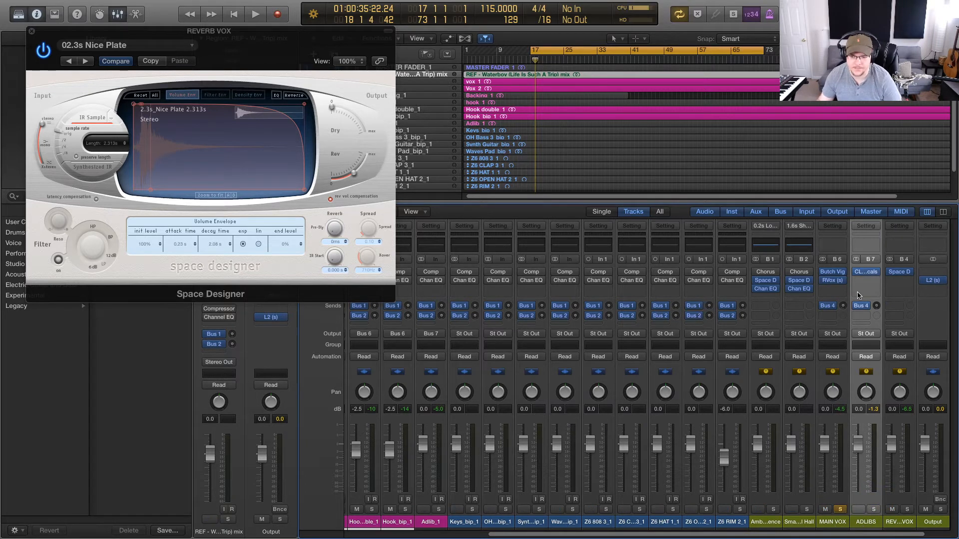
left_click(874, 510)
key("space")
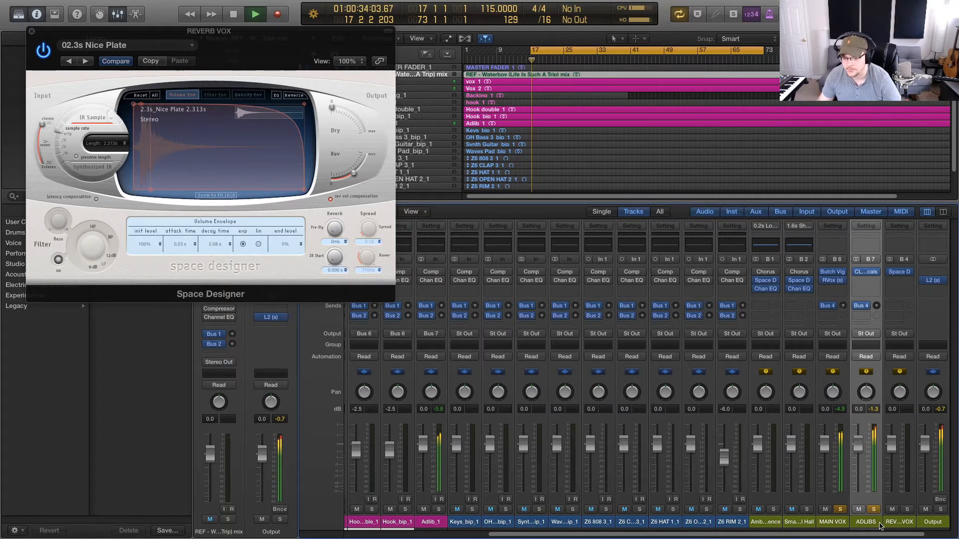
Step: Unsolo MAIN VOX and ADLIBS, and raise each channel's Bus 4 send separately, MAIN VOX to about -26 dB
left_click_drag(838, 523, 865, 523)
left_click(872, 510)
left_click(837, 524)
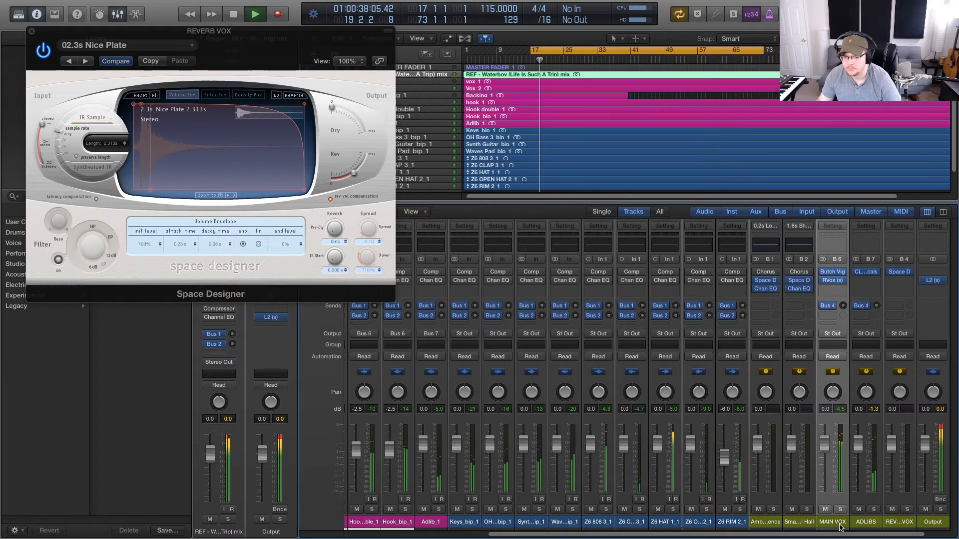
left_click_drag(843, 307, 842, 287)
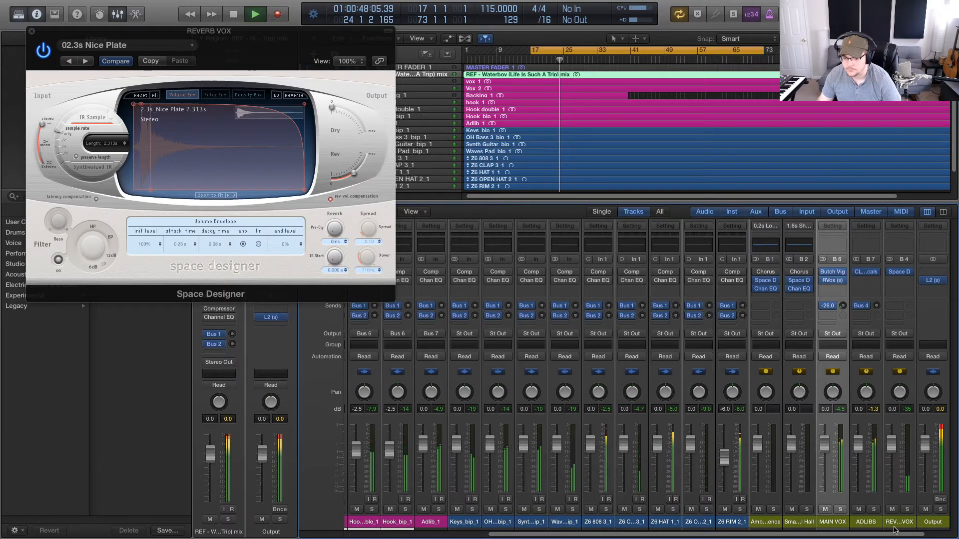
left_click(866, 523)
left_click_drag(876, 310, 876, 298)
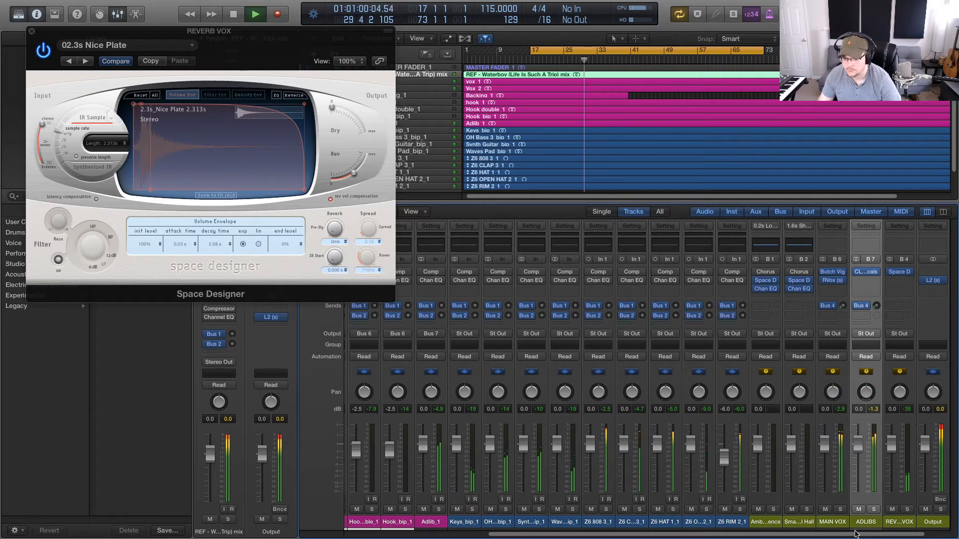
Step: Audition the REVERB VOX return in solo and together with ADLIBS, and clear both solos
left_click(908, 510)
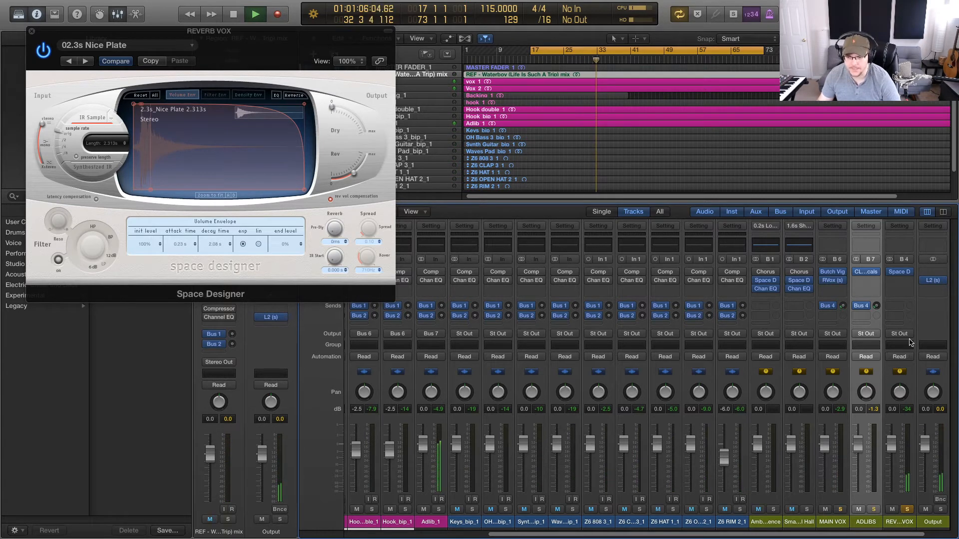
left_click(875, 510)
left_click(875, 510)
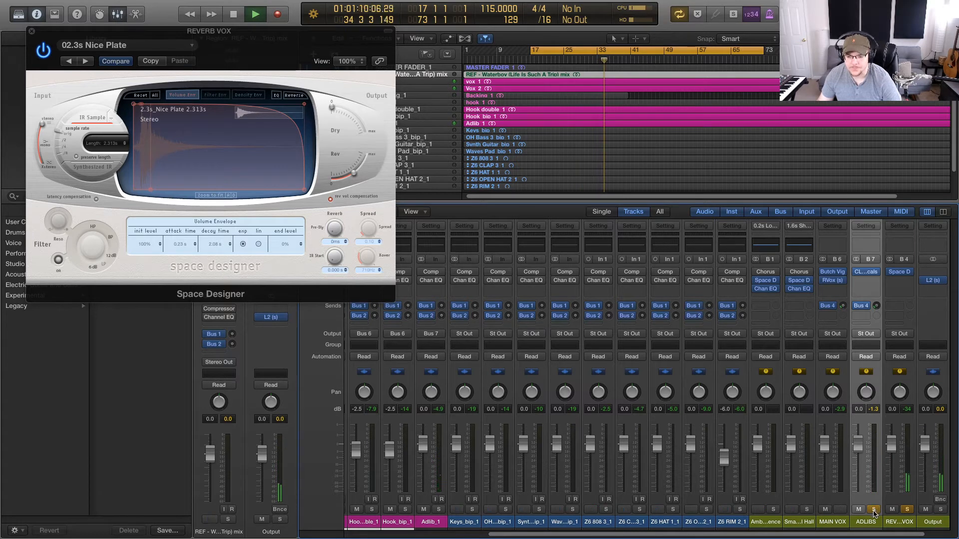
key("space")
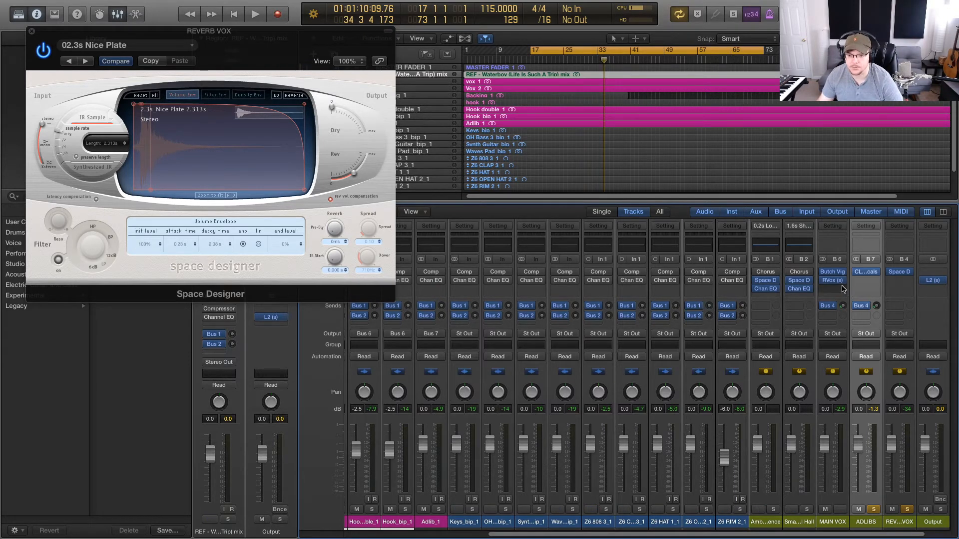
key("space")
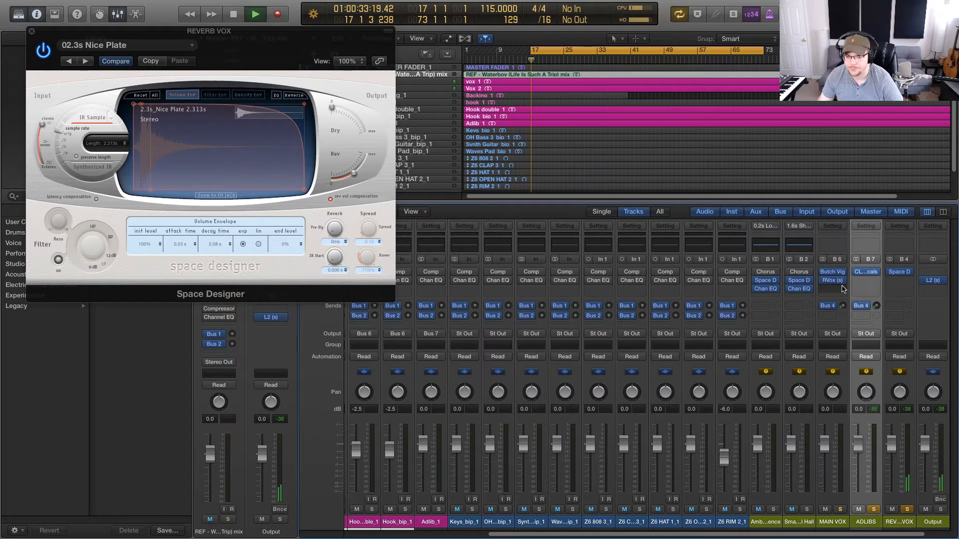
key("space")
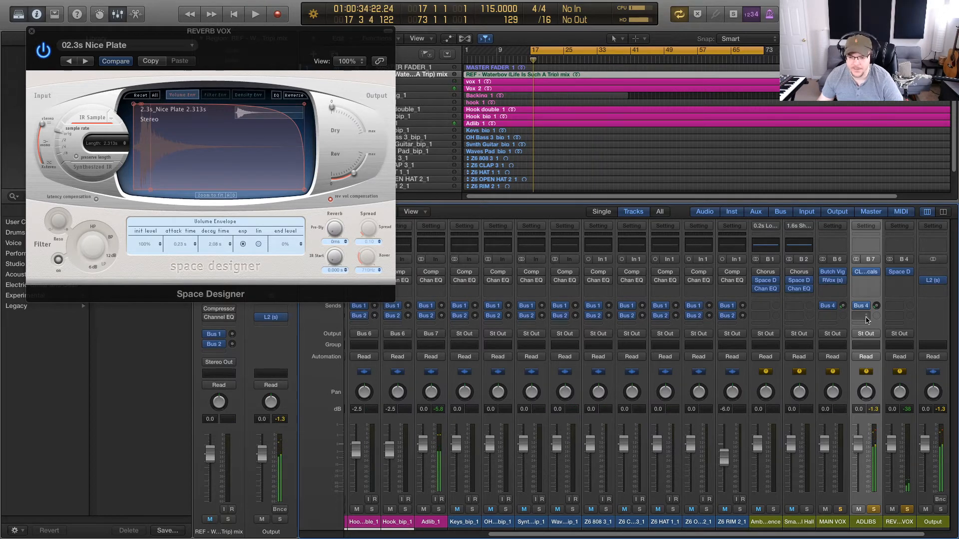
left_click(897, 522)
left_click(874, 510)
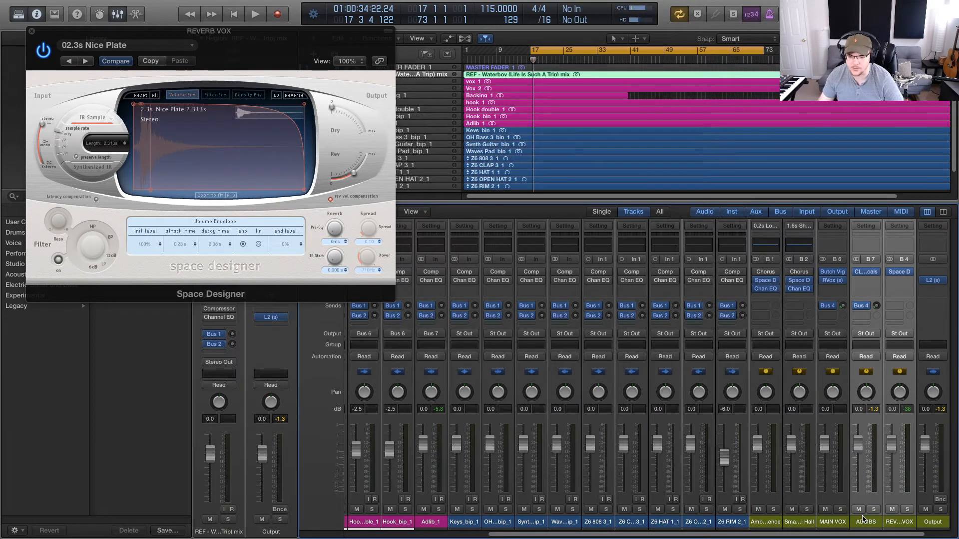
Step: Mute the REF mix channel and audition the song with the MAIN VOX and ADLIBS channels selected
left_click(839, 522)
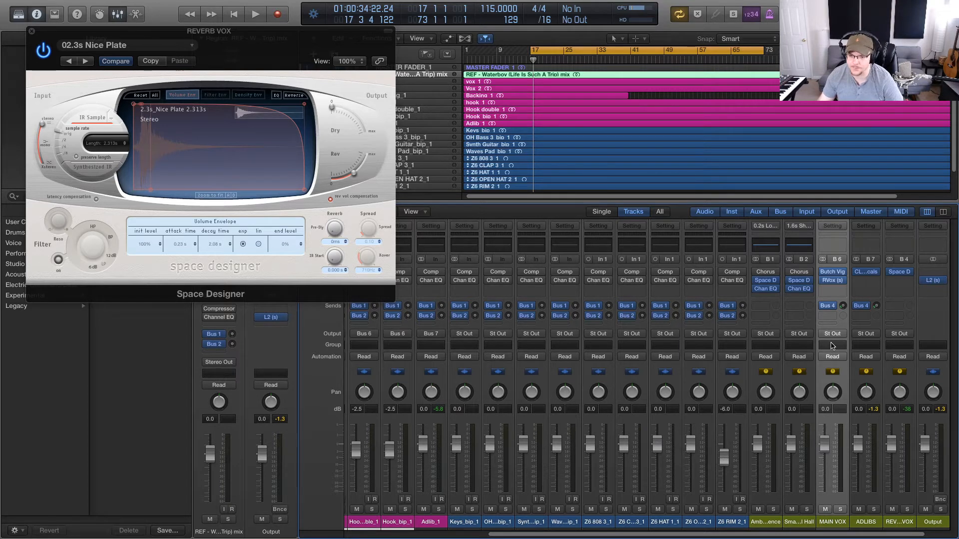
left_click(666, 97)
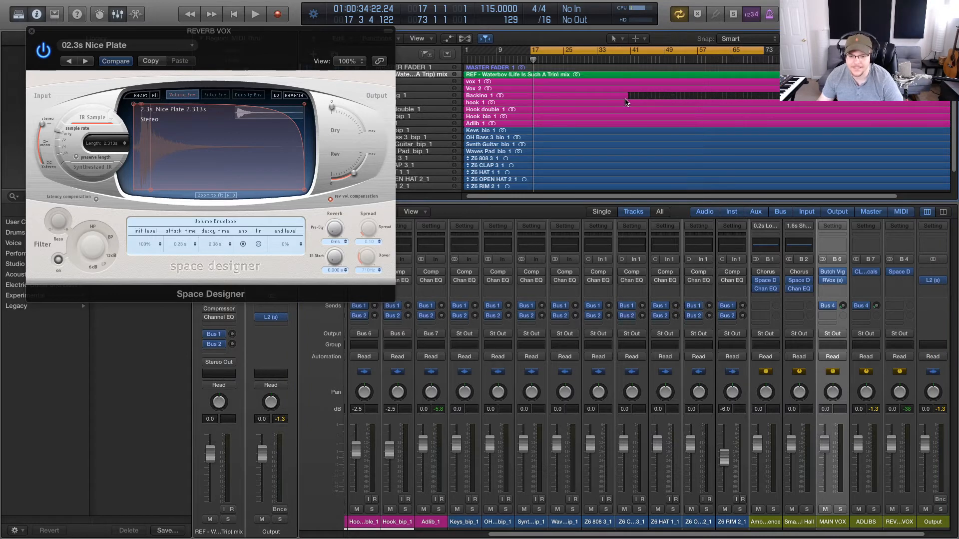
left_click_drag(662, 535, 349, 537)
left_click(386, 509)
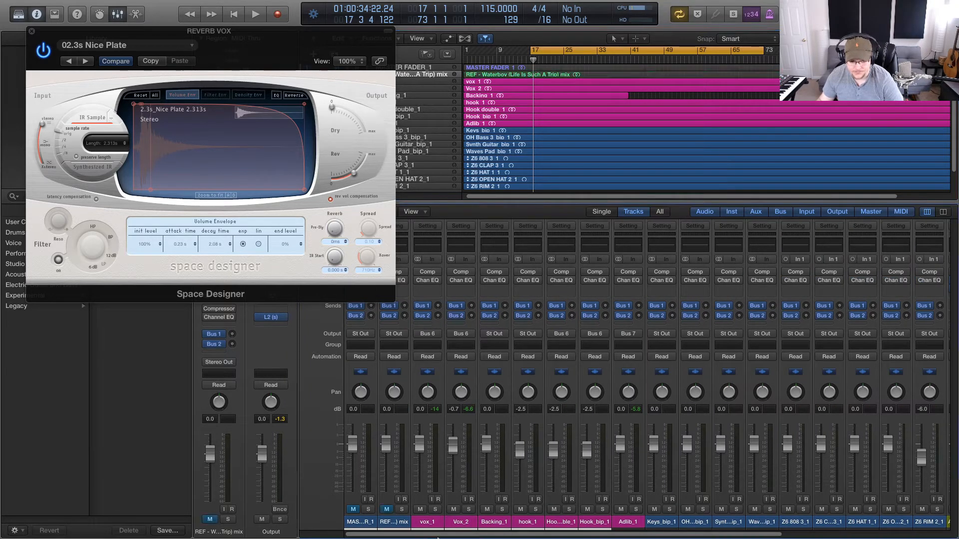
left_click_drag(442, 537, 667, 537)
key("space")
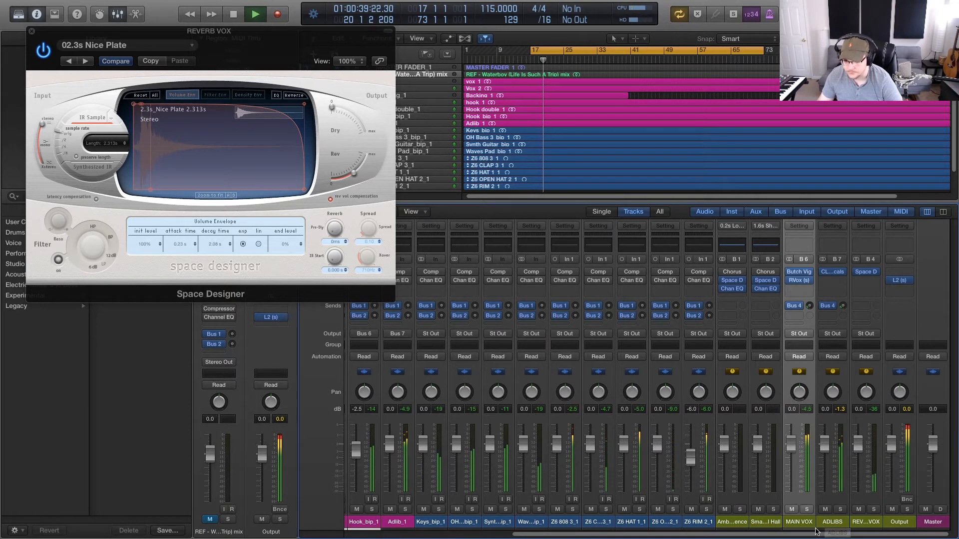
left_click(830, 526)
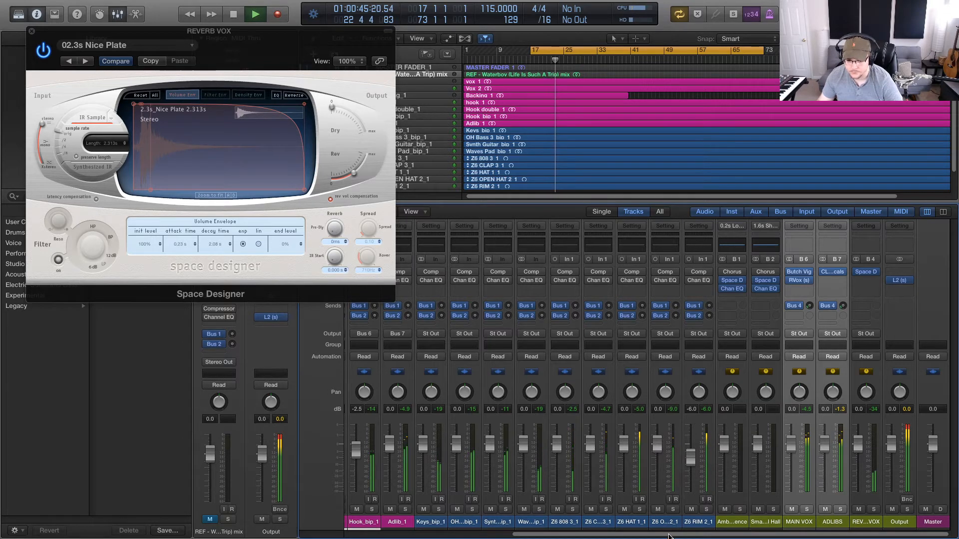
left_click_drag(672, 535, 604, 537)
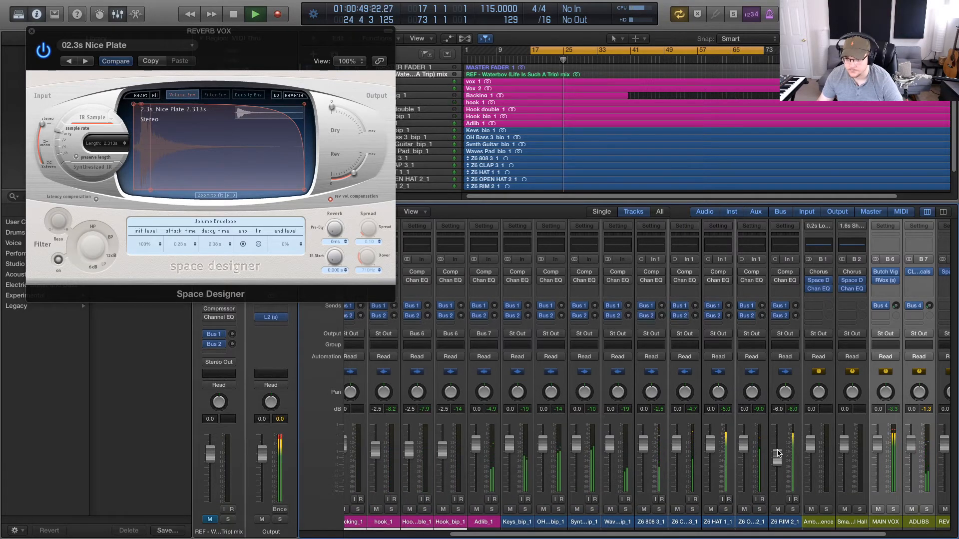
key("space")
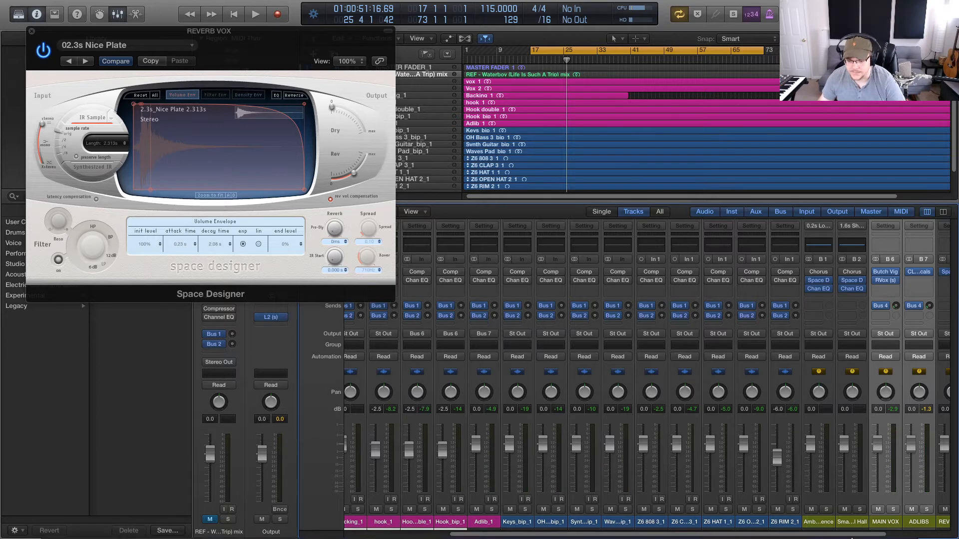
Step: Add a second send on the ADLIBS channel alone, routed to Bus 5
left_click_drag(835, 538, 903, 538)
left_click(807, 527)
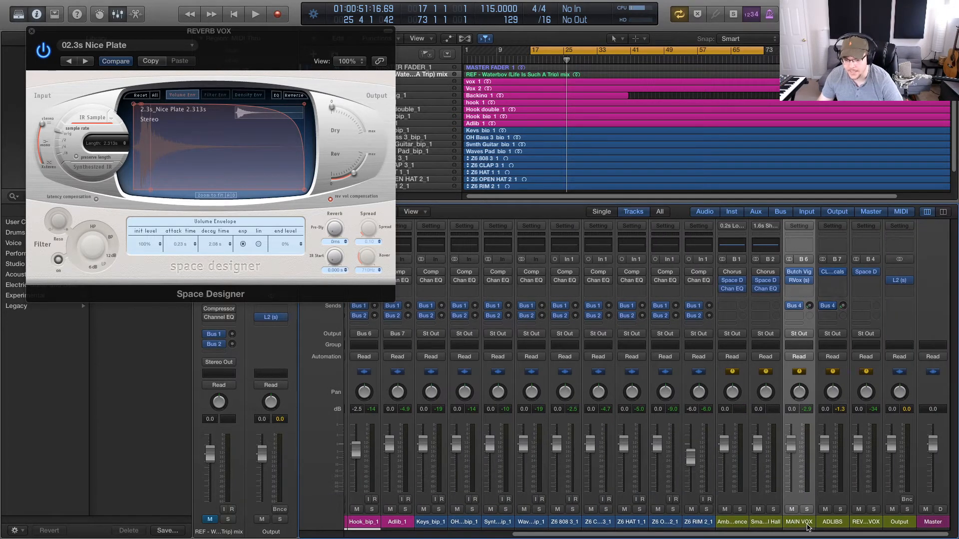
left_click(829, 527)
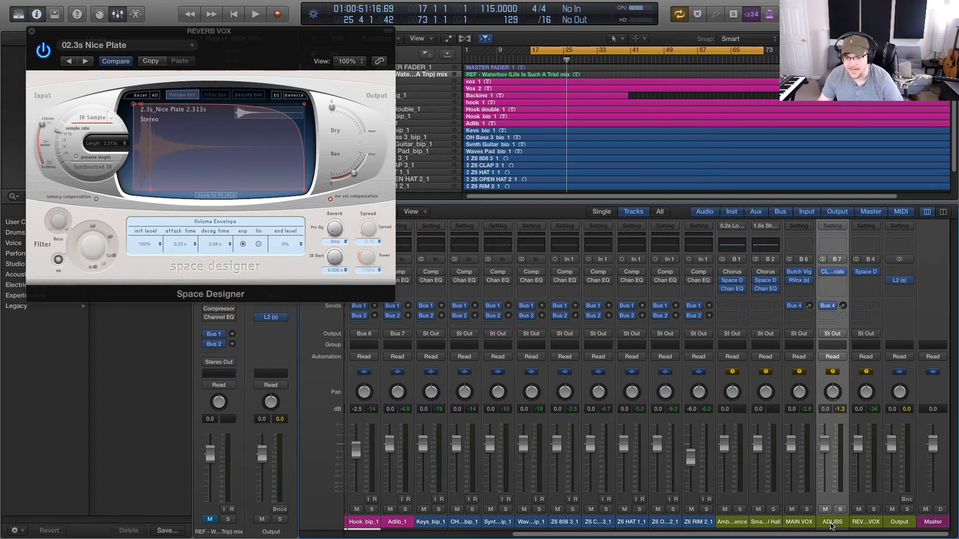
left_click(838, 316)
mouse_move(859, 363)
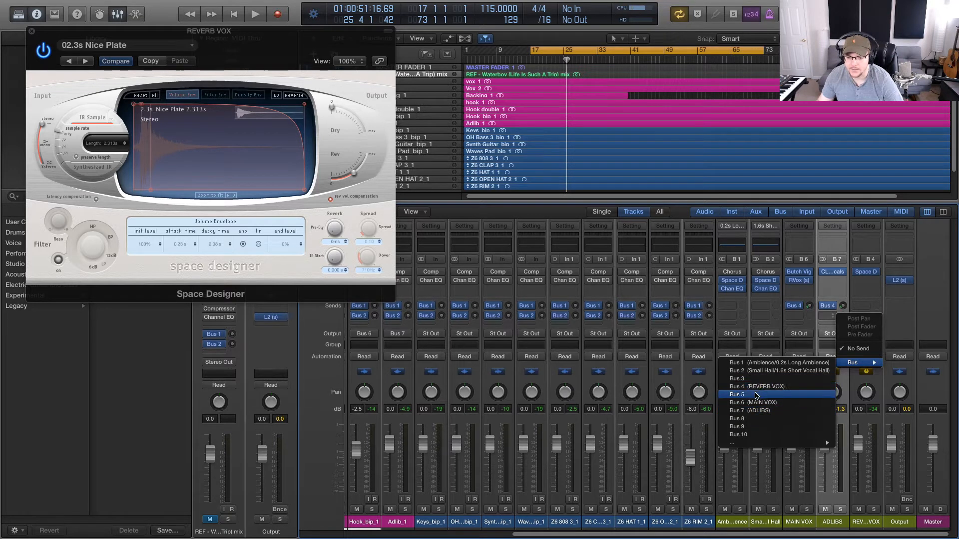
left_click(758, 394)
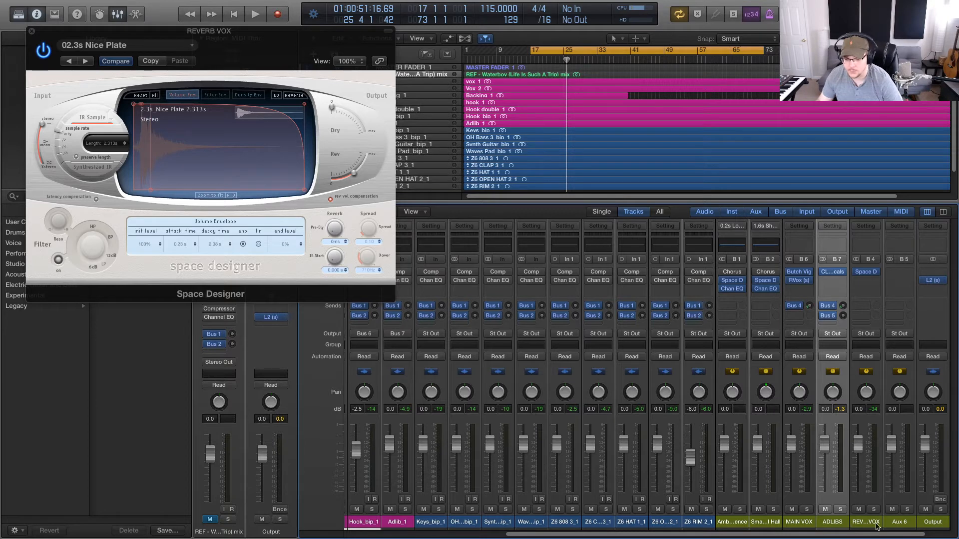
Step: Rename the new Bus 5 aux channel to DELAY
double_click(901, 522)
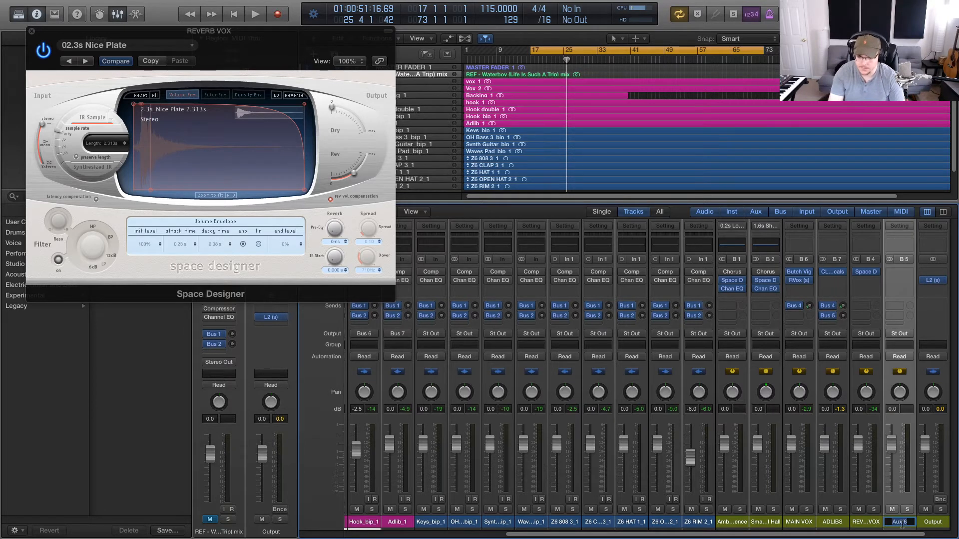
type("DELAY")
key("Return")
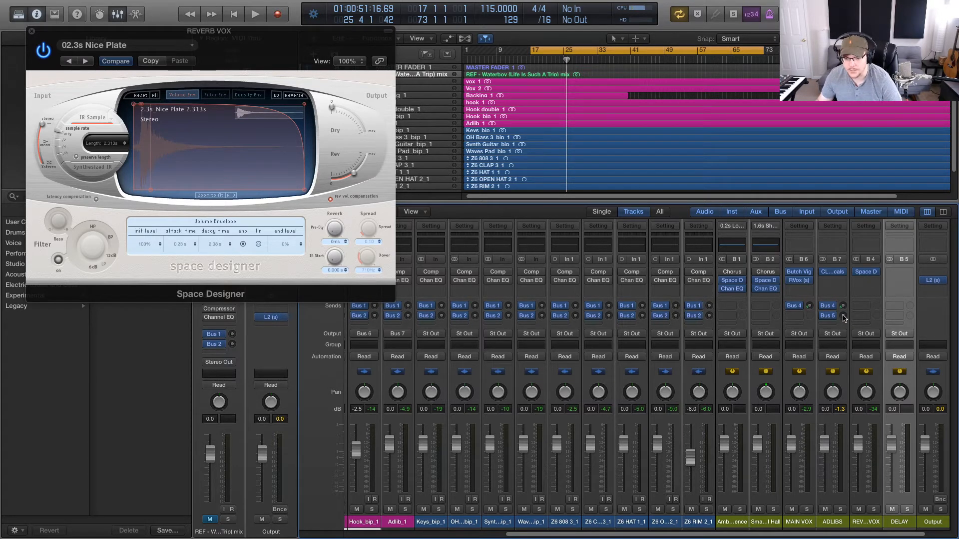
Step: Try the stereo version of the Stereo Delay plug-in on the DELAY channel and close its window
left_click(899, 272)
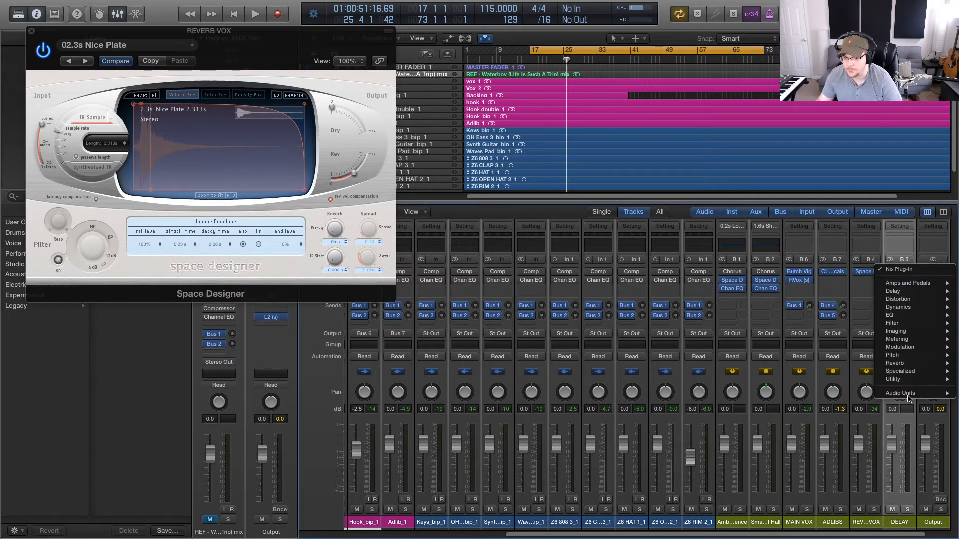
mouse_move(911, 328)
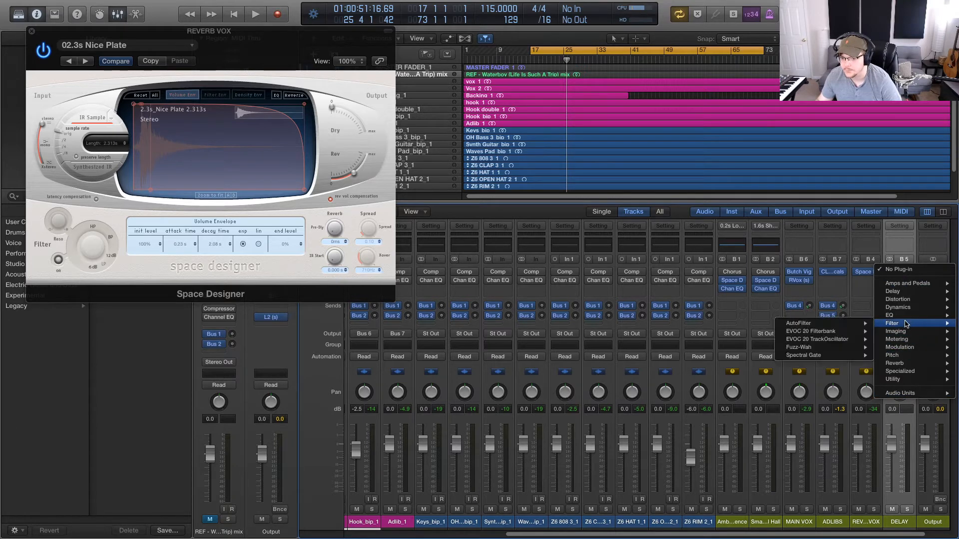
mouse_move(903, 295)
mouse_move(842, 295)
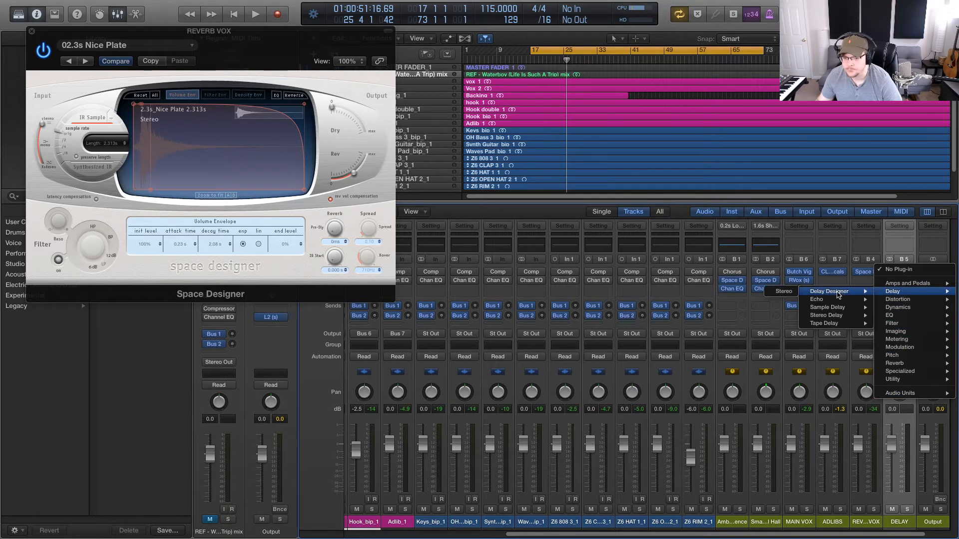
mouse_move(829, 317)
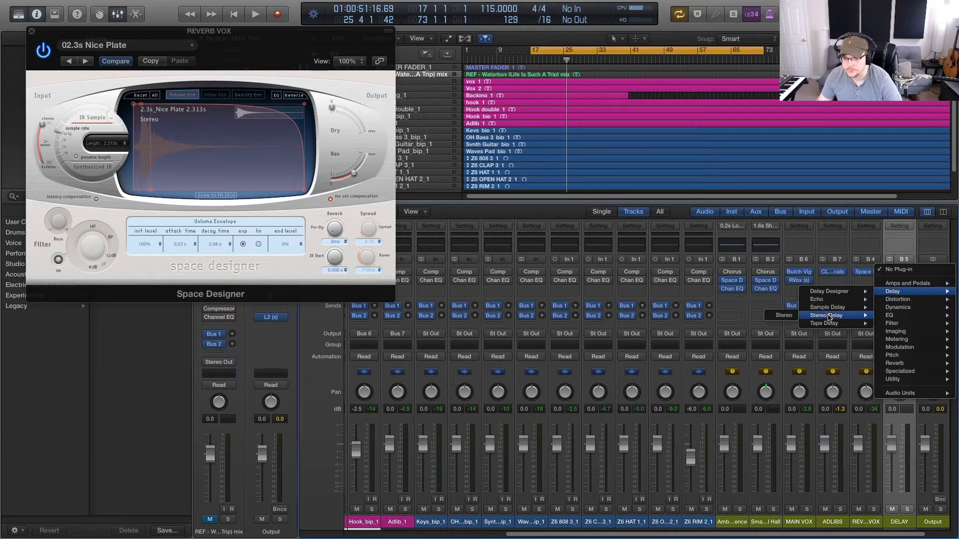
left_click(785, 315)
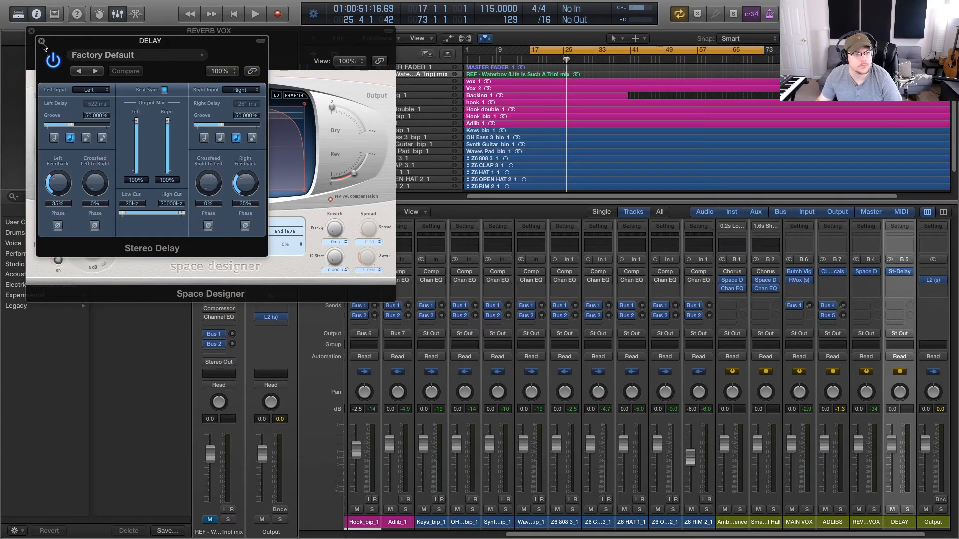
left_click(42, 43)
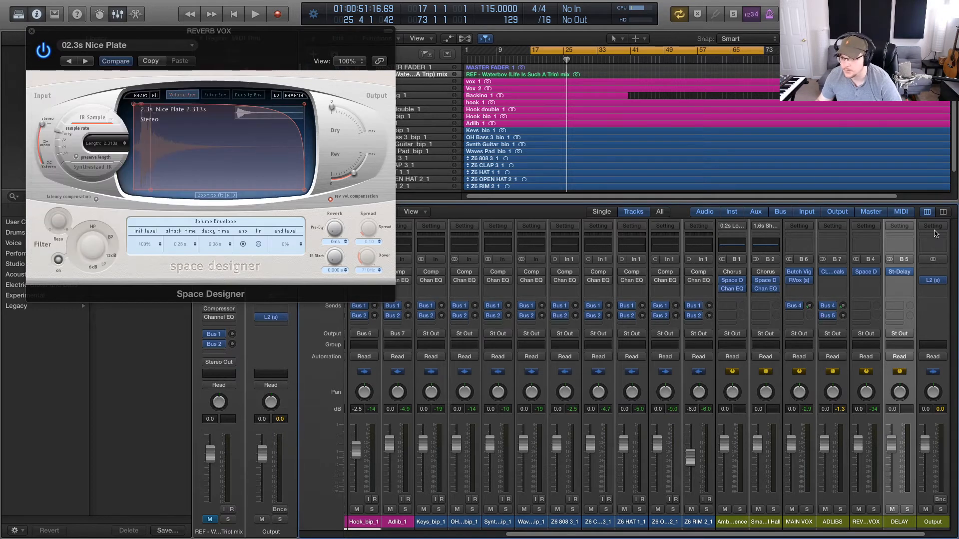
Step: Try the stereo Sample Delay in place of the Stereo Delay on the DELAY channel and close its window
left_click(910, 273)
mouse_move(846, 313)
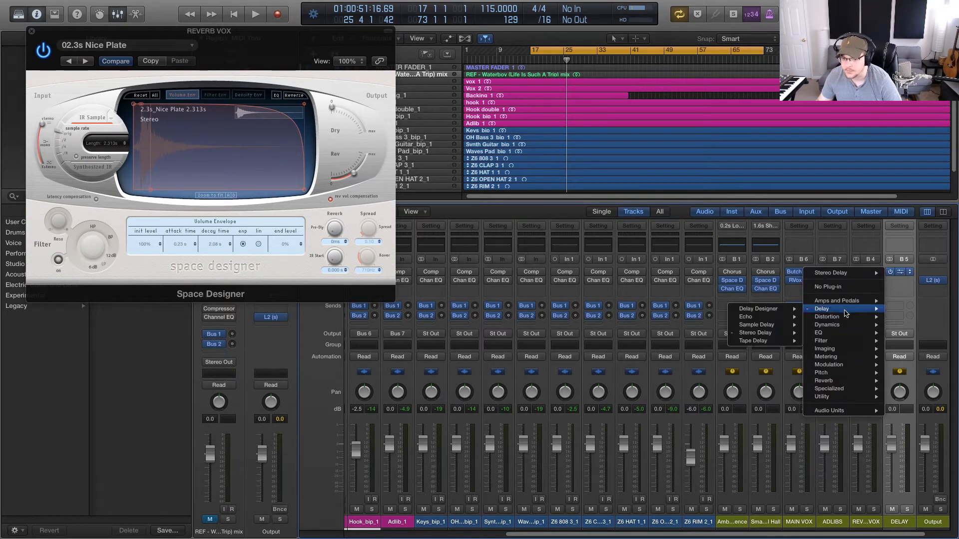
mouse_move(754, 326)
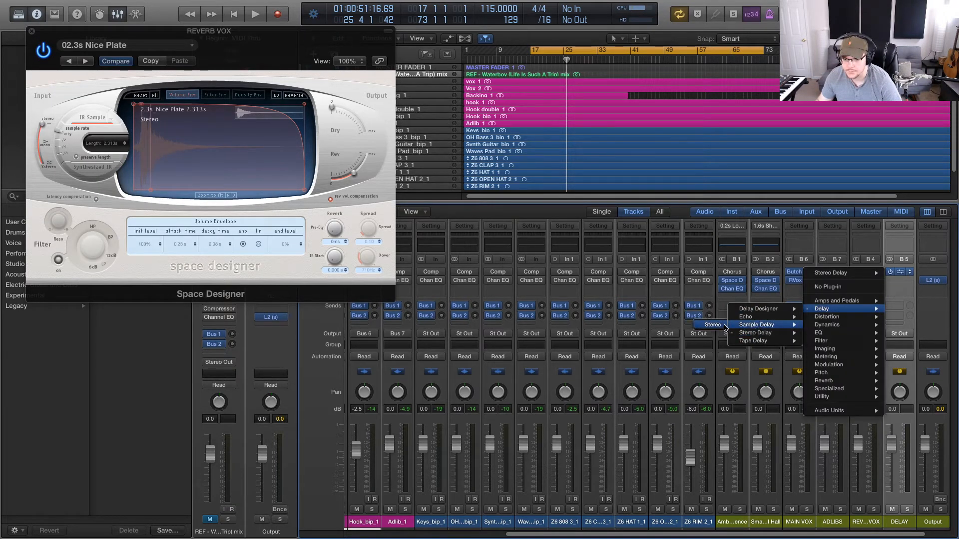
left_click(714, 325)
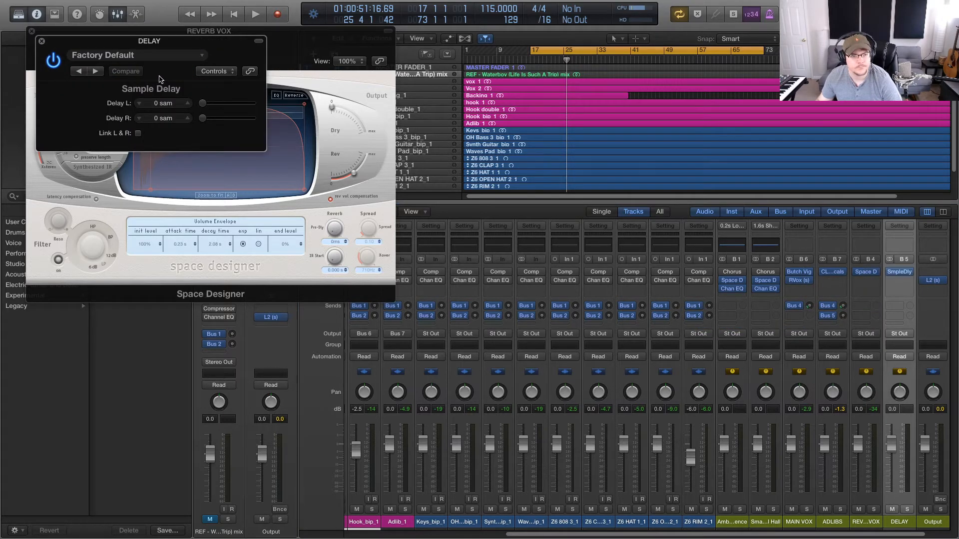
left_click(41, 42)
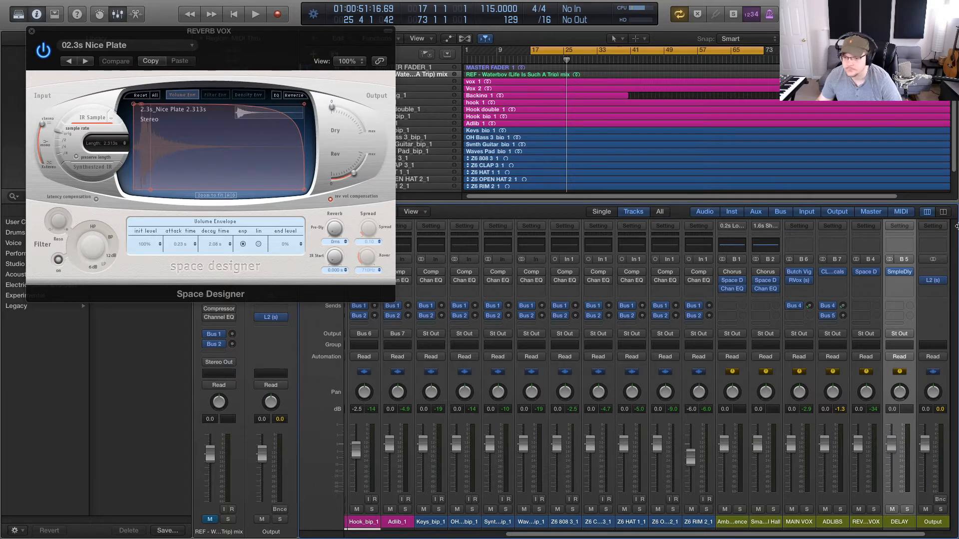
Step: Replace the DELAY channel's plug-in with a stereo Tape Delay and place its opened window over the mixer
left_click(908, 275)
mouse_move(844, 313)
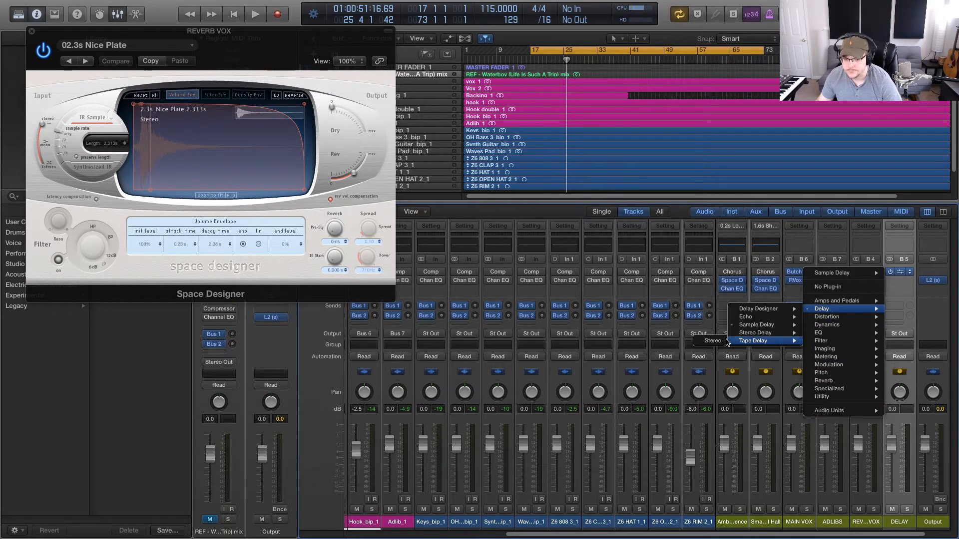
left_click(721, 342)
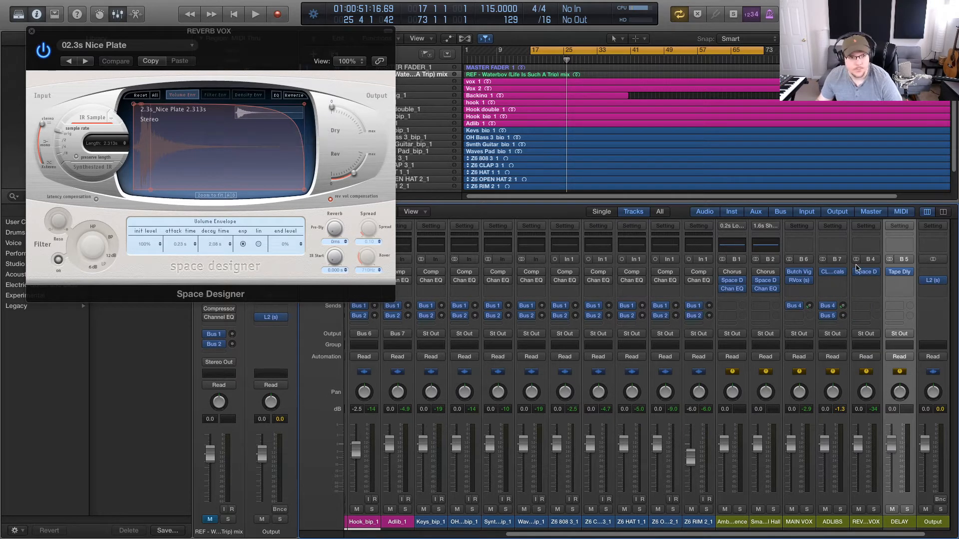
left_click(897, 274)
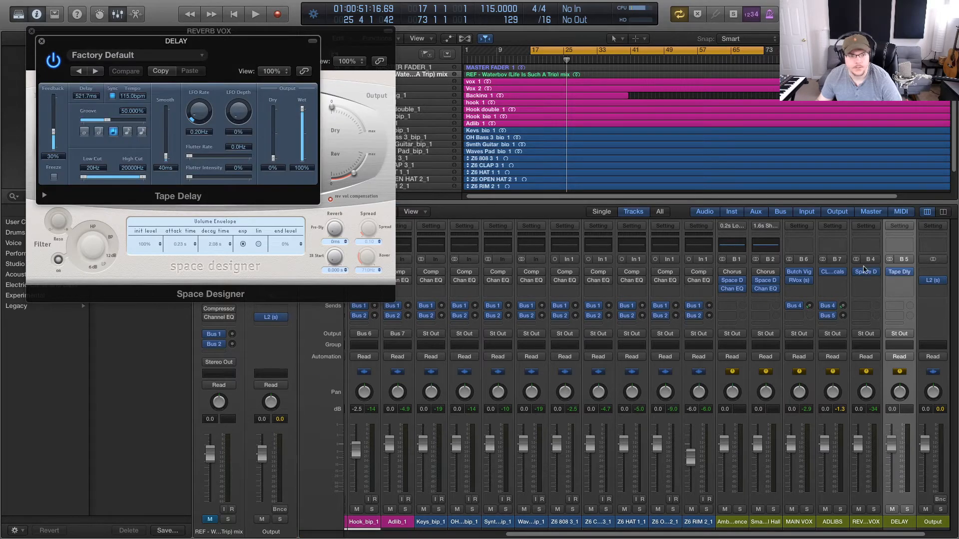
left_click_drag(230, 43, 700, 213)
Step: Load the 1\16 Note Slap preset in Tape Delay and move its window clear of the ADLIBS sends
left_click(671, 222)
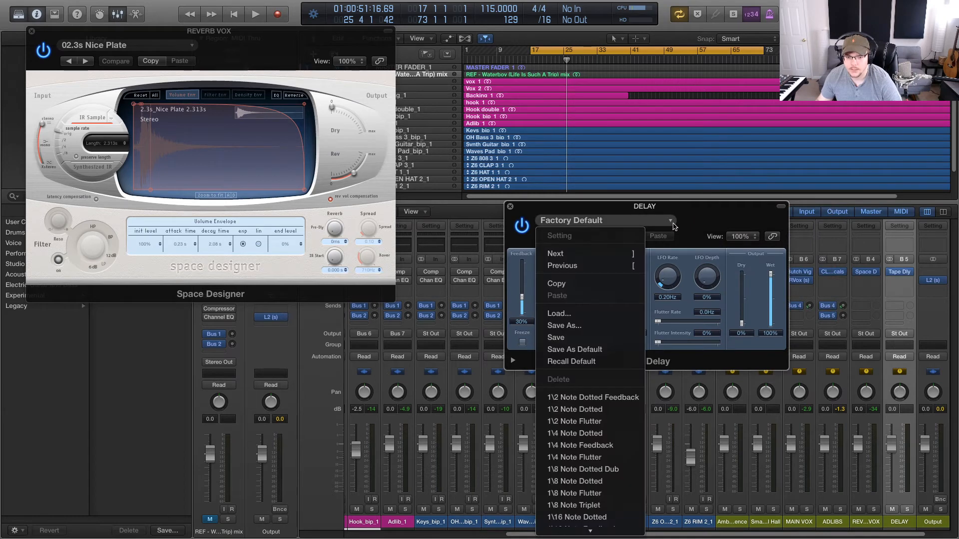
scroll(632, 454, "down", 3)
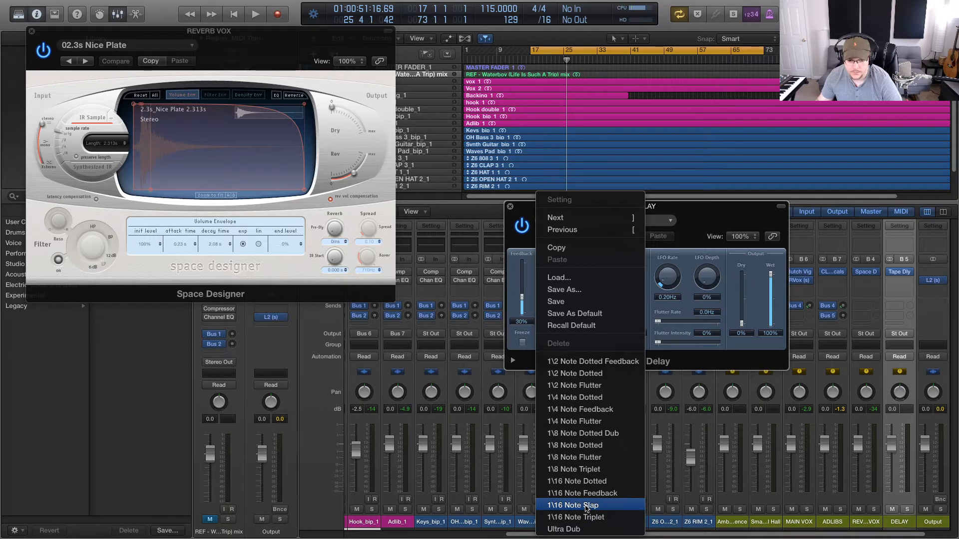
left_click(587, 505)
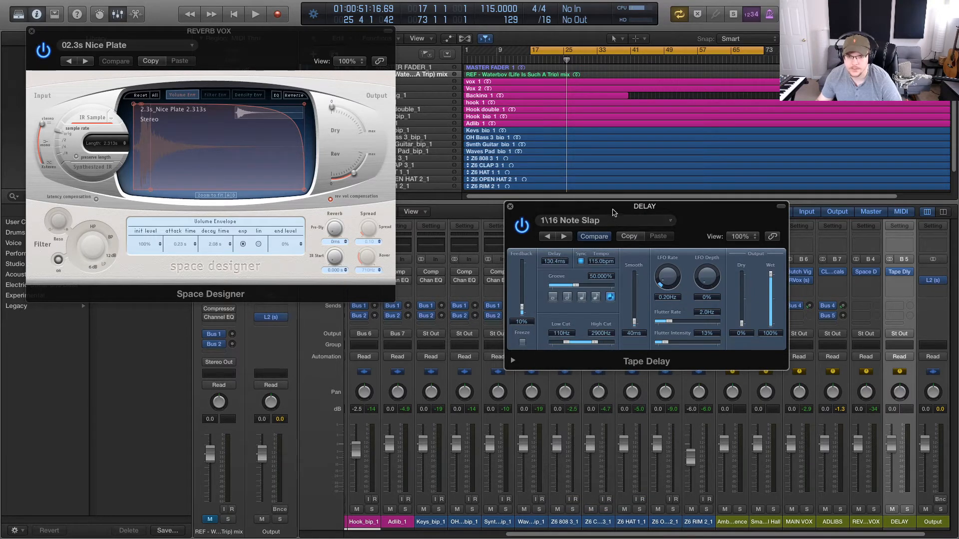
left_click_drag(613, 209, 556, 272)
Step: Play the song while raising the ADLIBS channel's Bus 5 send to about -5.2 dB and easing it back slightly
key("space")
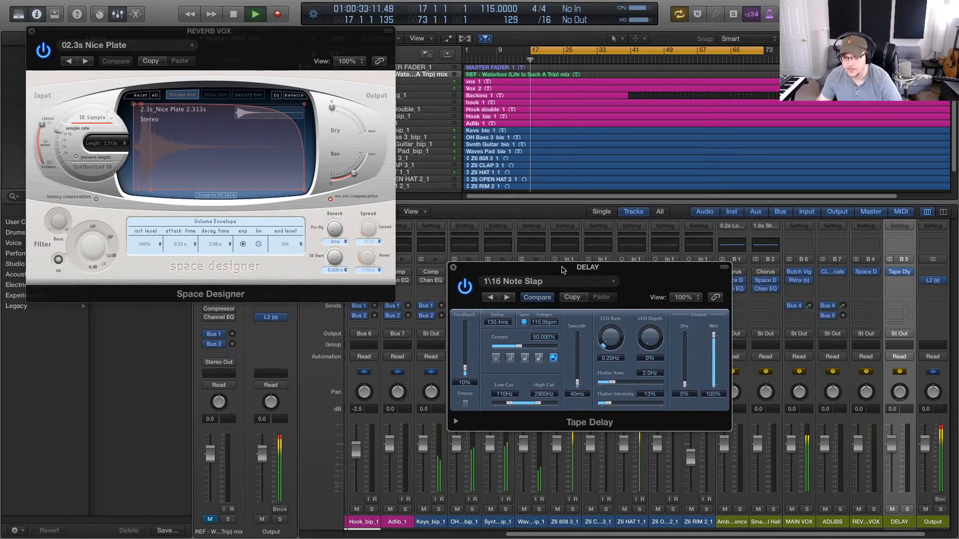
left_click_drag(842, 316, 842, 257)
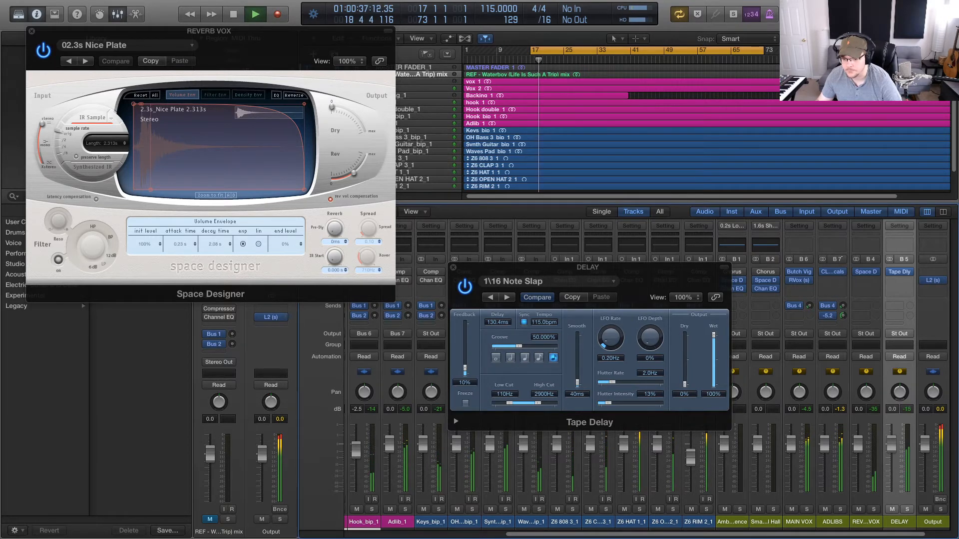
left_click_drag(841, 258, 839, 268)
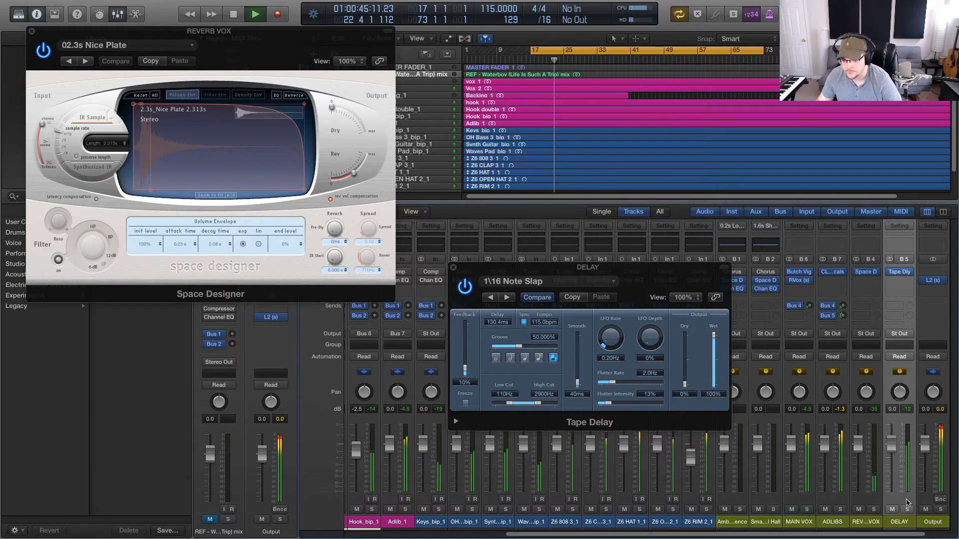
Step: Audition the REVERB VOX and DELAY returns in solo, add ADLIBS to the solo, and clear all three solos
left_click(840, 509)
left_click(874, 510)
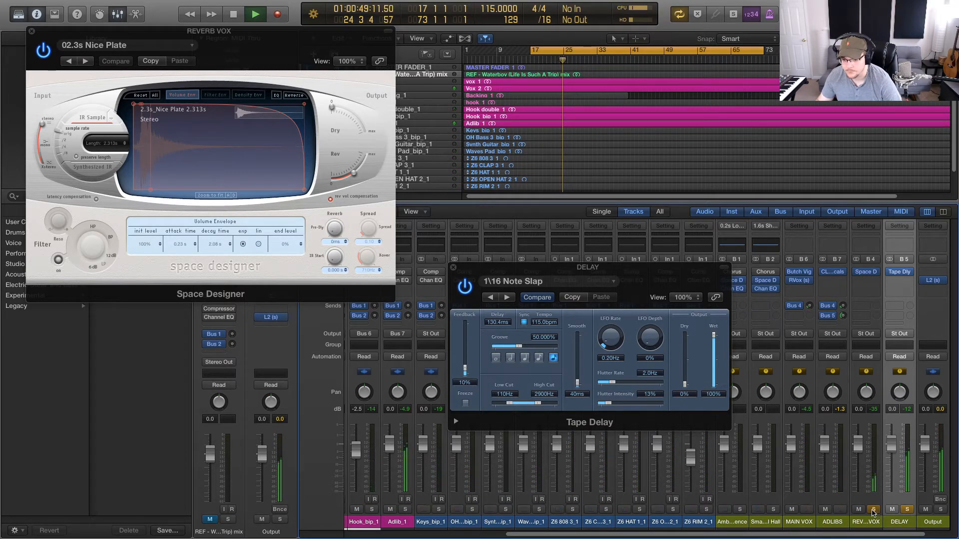
left_click(840, 509)
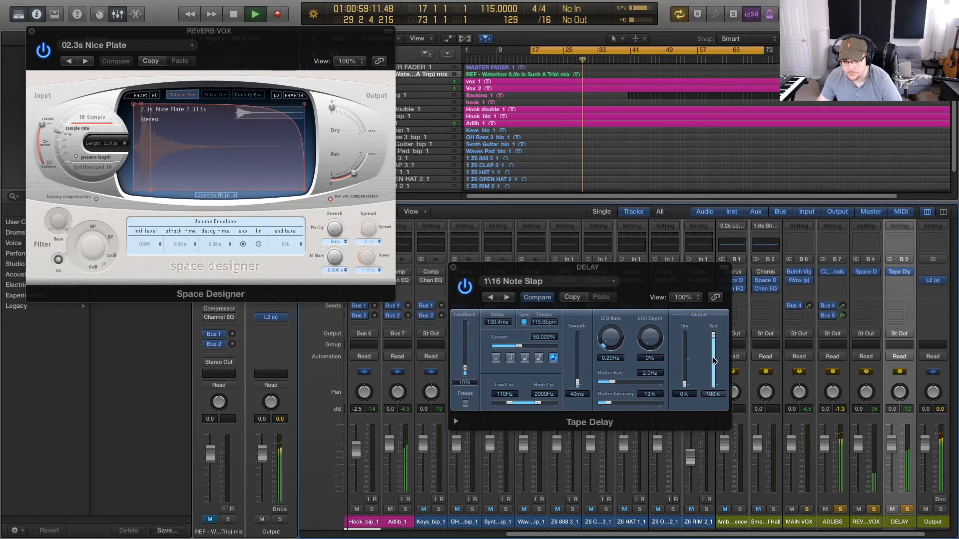
left_click_drag(842, 316, 842, 316)
left_click_drag(835, 523, 898, 520)
left_click(908, 509)
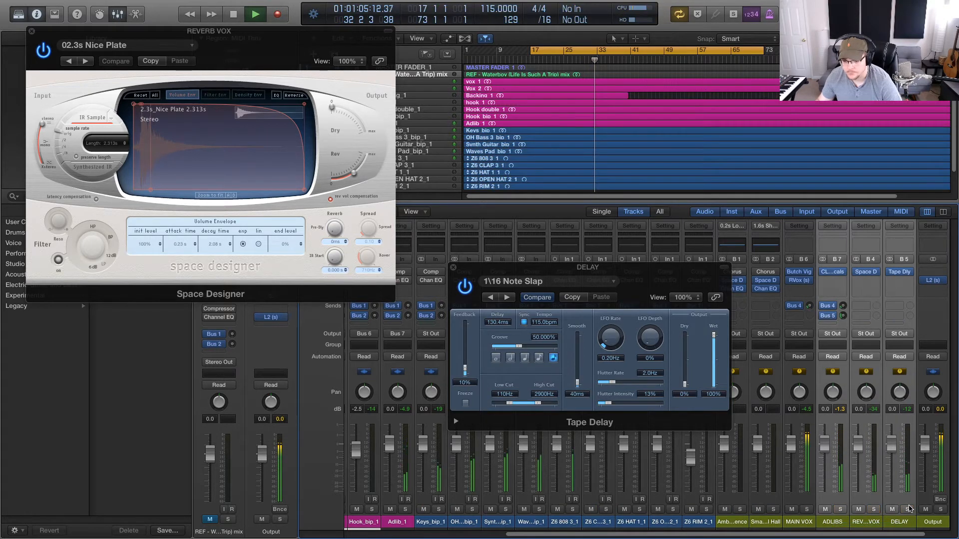
Step: Stop playback and replace the plug-ins on the selected ADLIBS, REVERB VOX and DELAY channels with Waves CLA Effects in stereo
mouse_move(912, 275)
key("space")
left_click(910, 272)
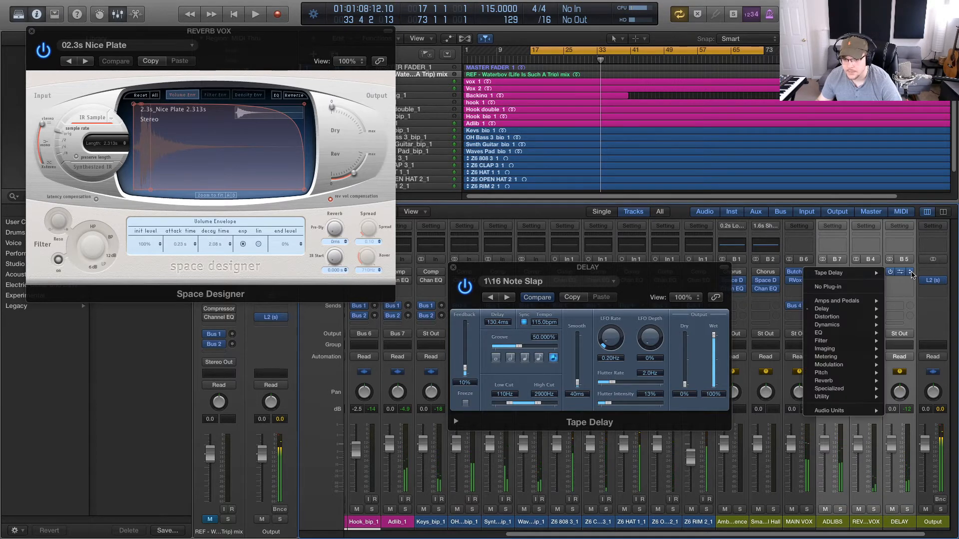
mouse_move(842, 413)
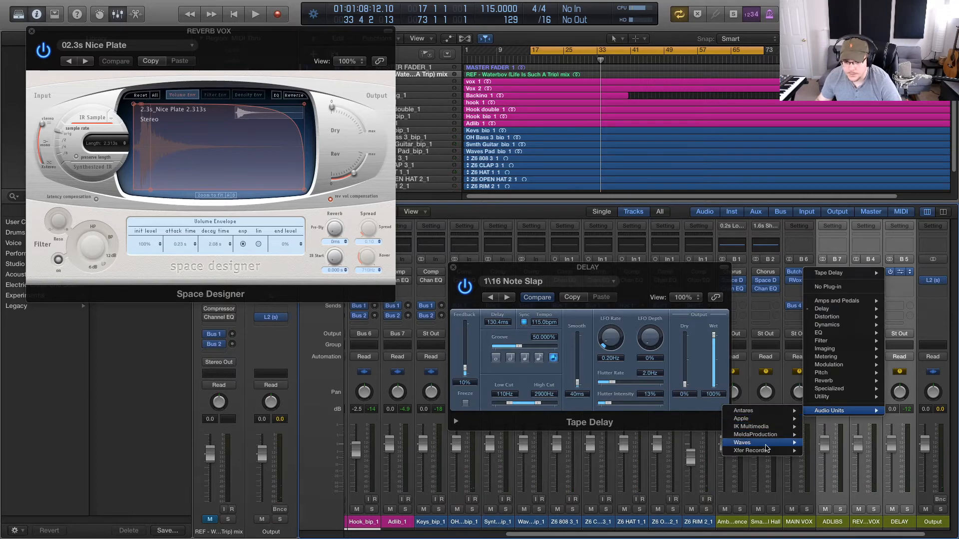
mouse_move(776, 444)
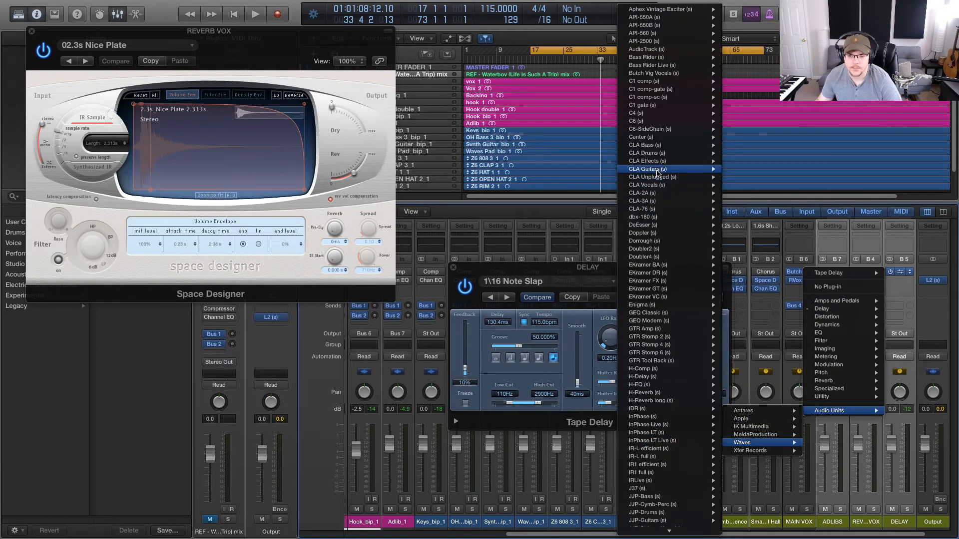
mouse_move(658, 162)
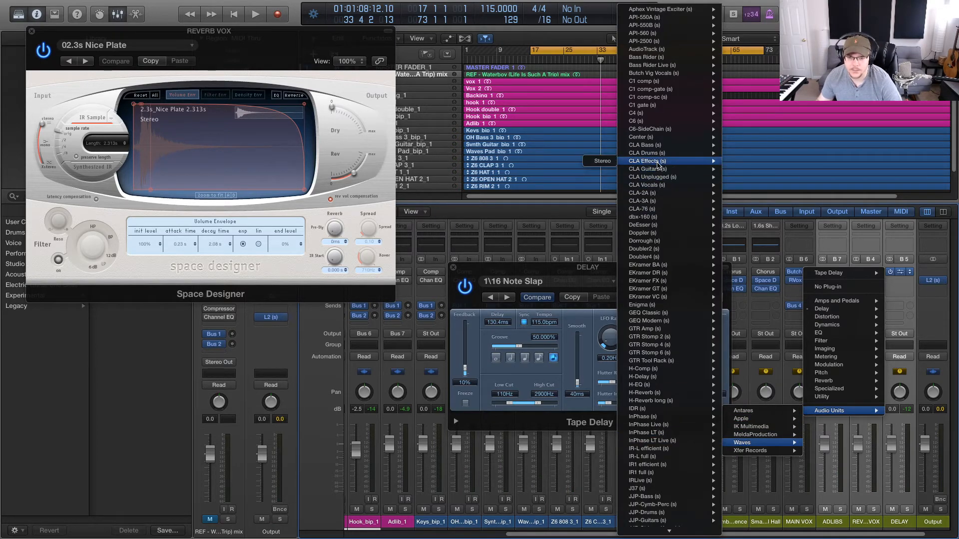
left_click(605, 162)
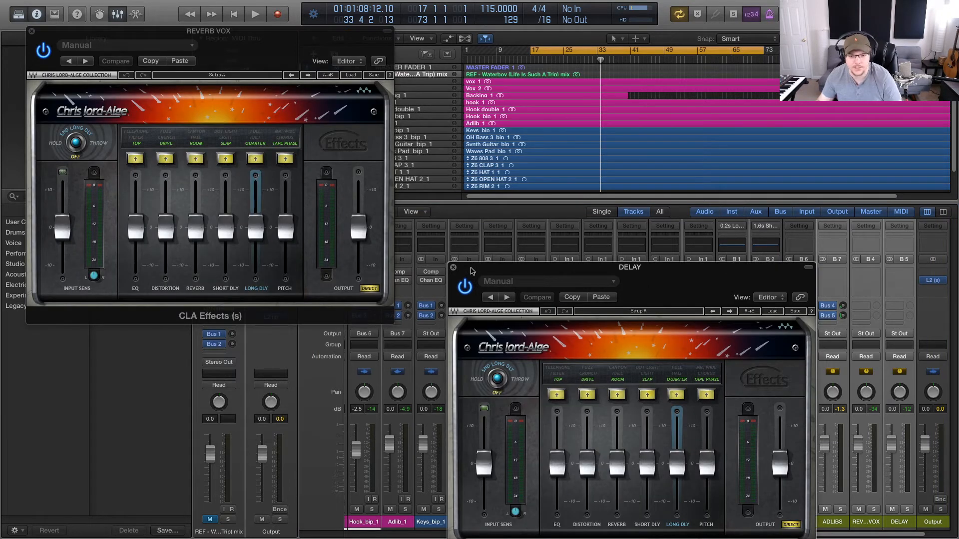
Step: Play the song and move the DELAY channel's CLA Effects window clear of the ADLIBS inserts and sends
left_click_drag(491, 274, 530, 249)
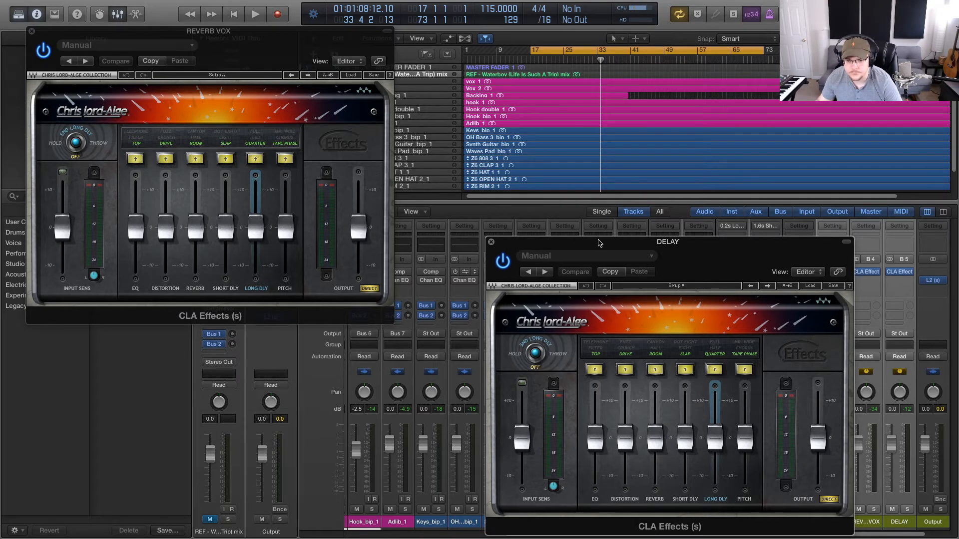
left_click_drag(600, 243, 595, 200)
key("space")
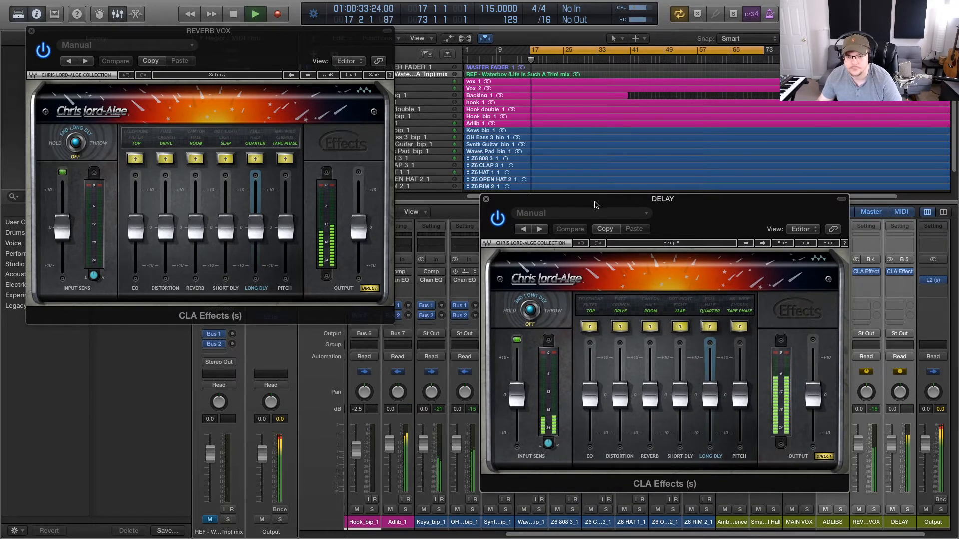
left_click_drag(618, 212, 491, 221)
Step: Browse CLA Effects presets on DELAY, settle on Caveman, and set the ADLIBS channel's Bus 5 send to -10.8 dB
left_click(637, 252)
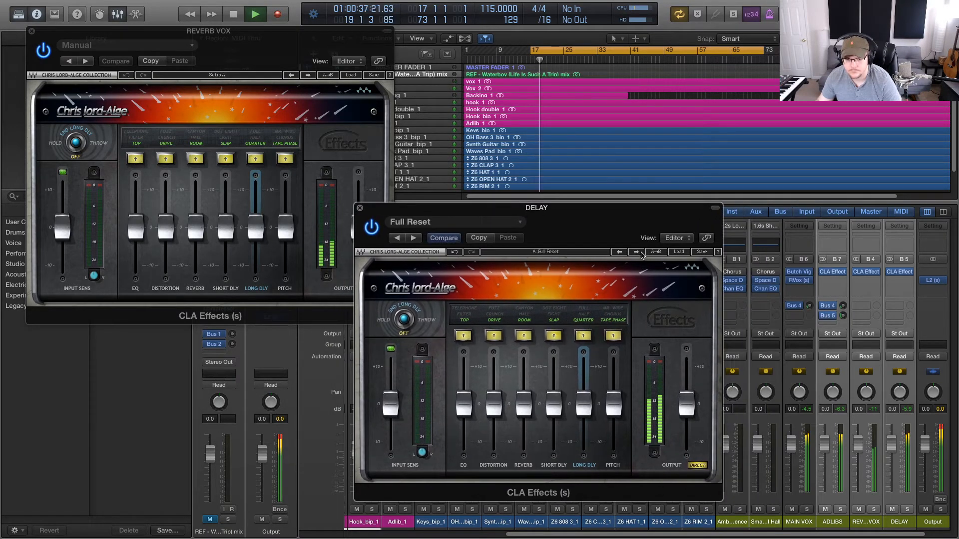
left_click(636, 252)
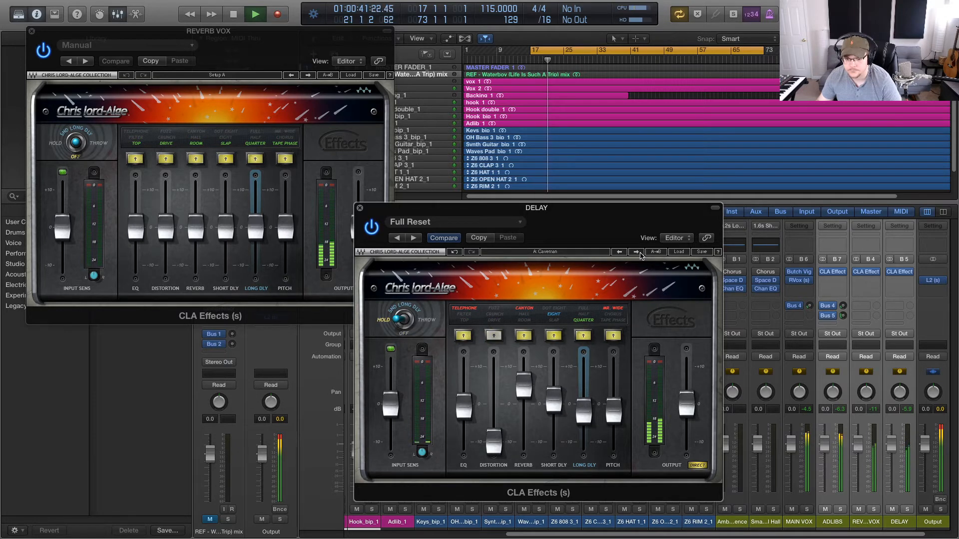
left_click(637, 252)
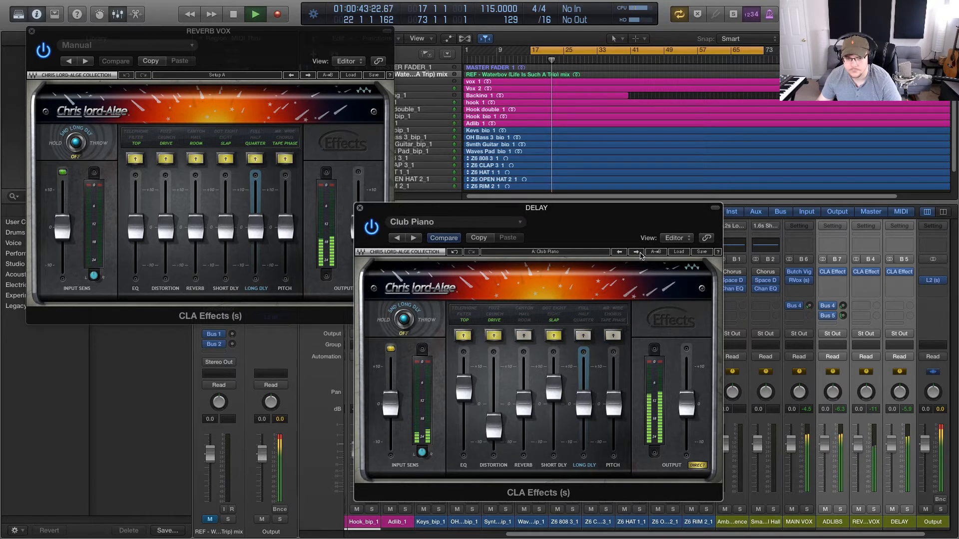
left_click(619, 252)
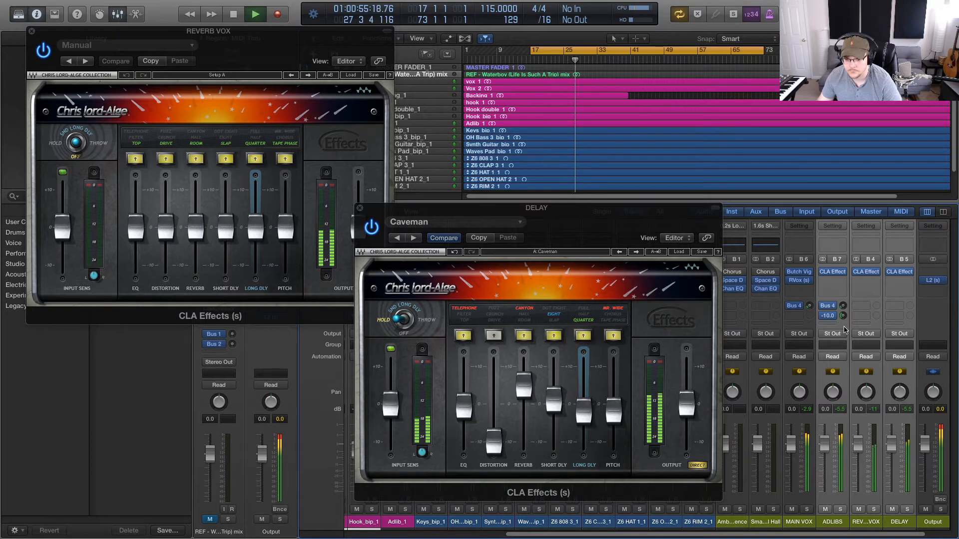
left_click_drag(841, 316, 841, 318)
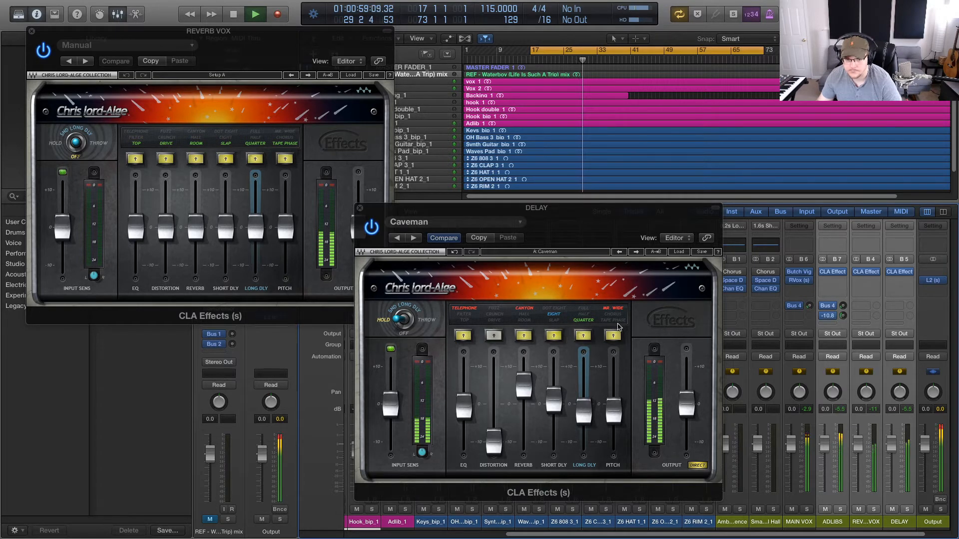
Step: In DELAY's CLA Effects, turn off Reverb, set Pitch to Chorus and EQ to Filter, and close the plug-in window
left_click(529, 324)
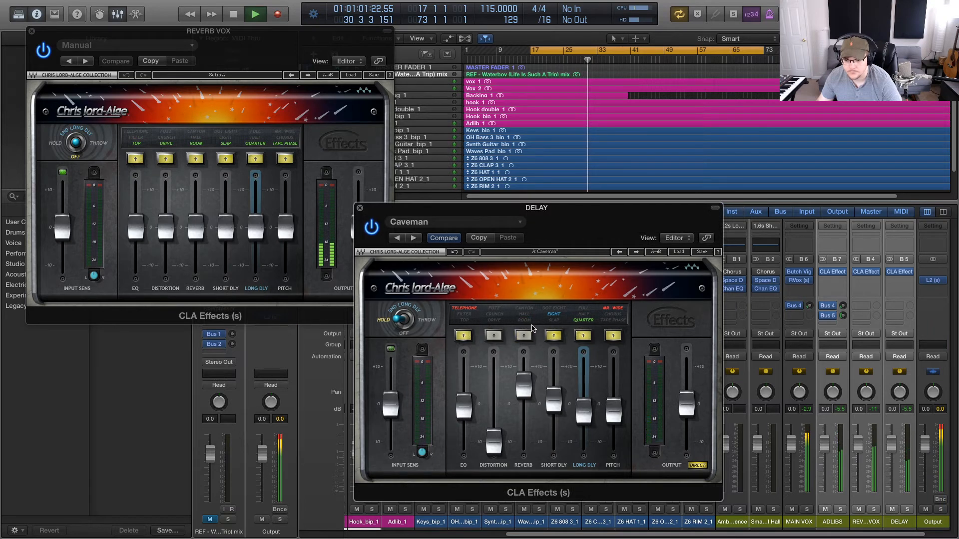
left_click(614, 315)
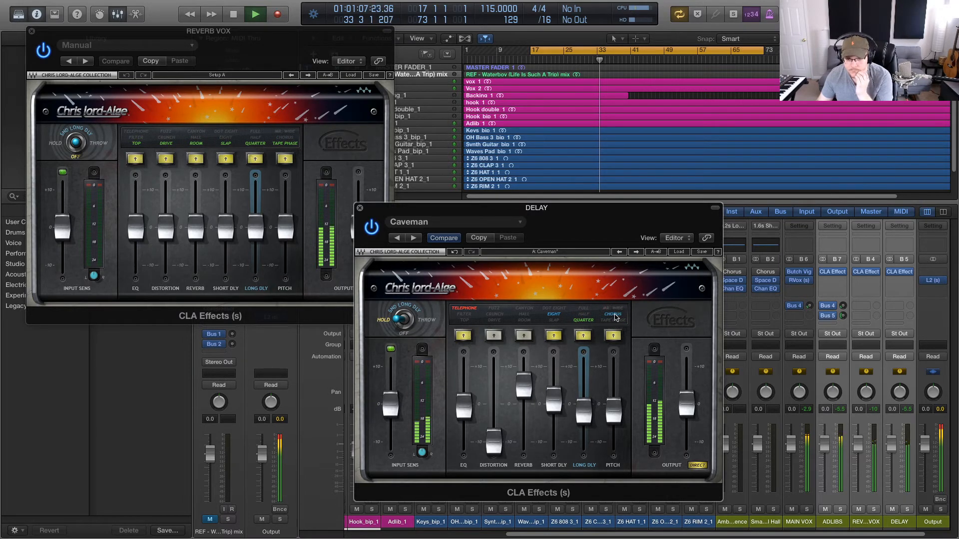
left_click(475, 318)
left_click(473, 320)
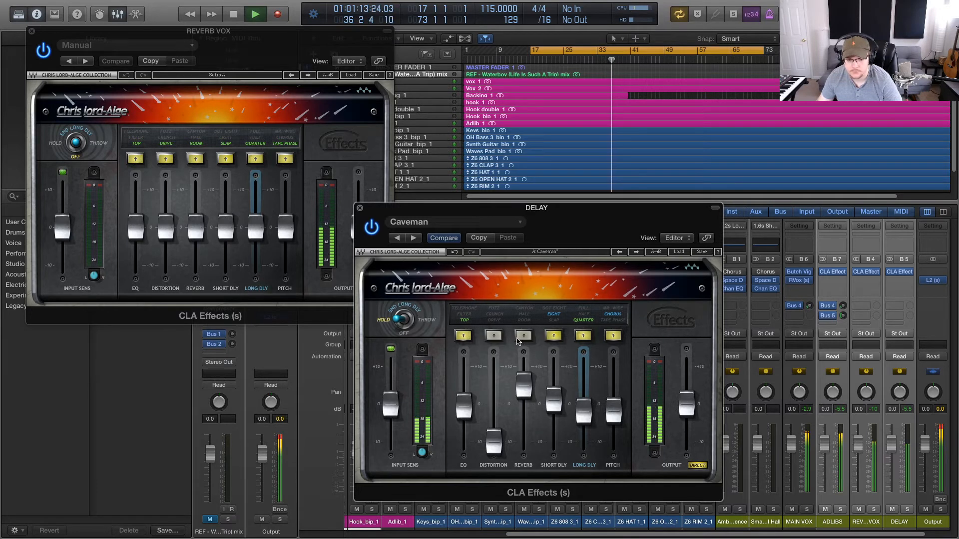
left_click(471, 316)
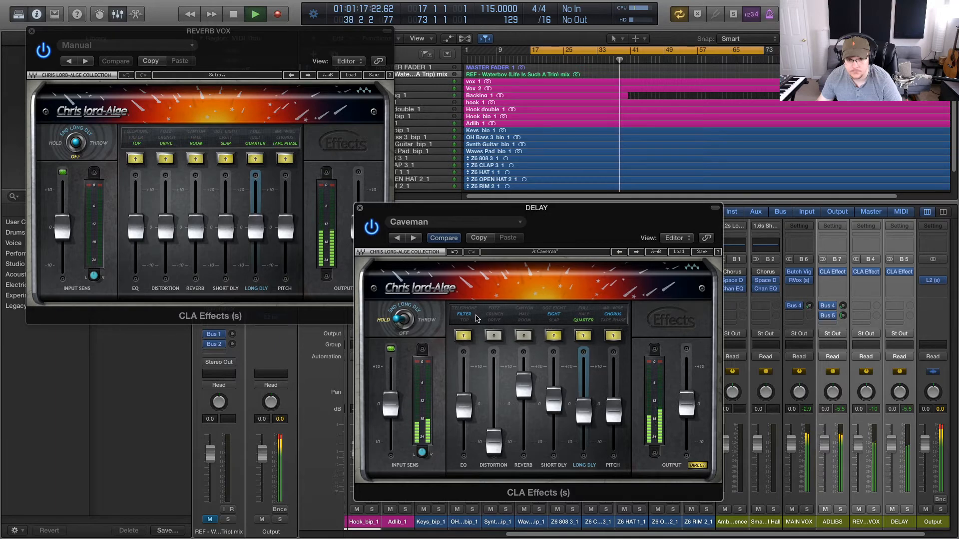
left_click(360, 208)
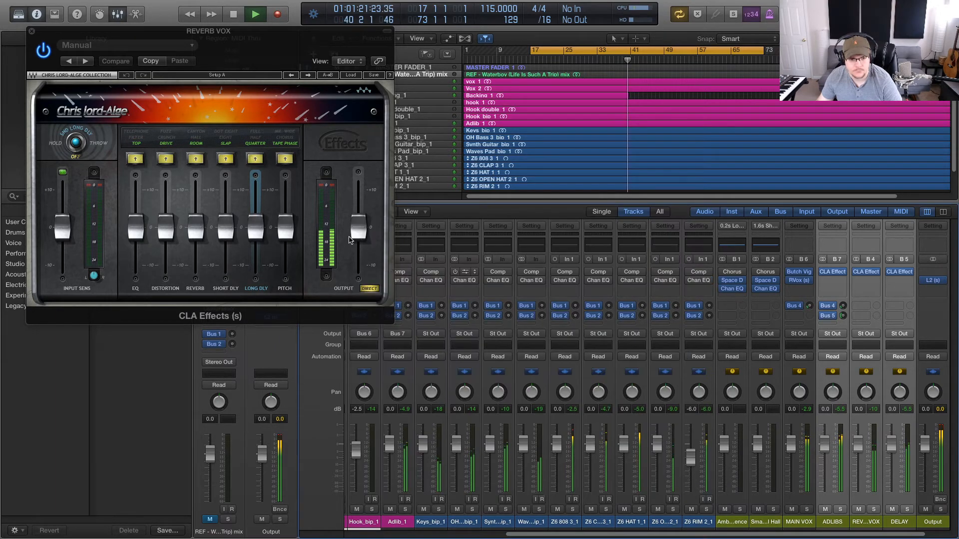
Step: In REVERB VOX's CLA Effects, set the long delay send to Hold and the Long Delay time to Half
left_click(348, 254)
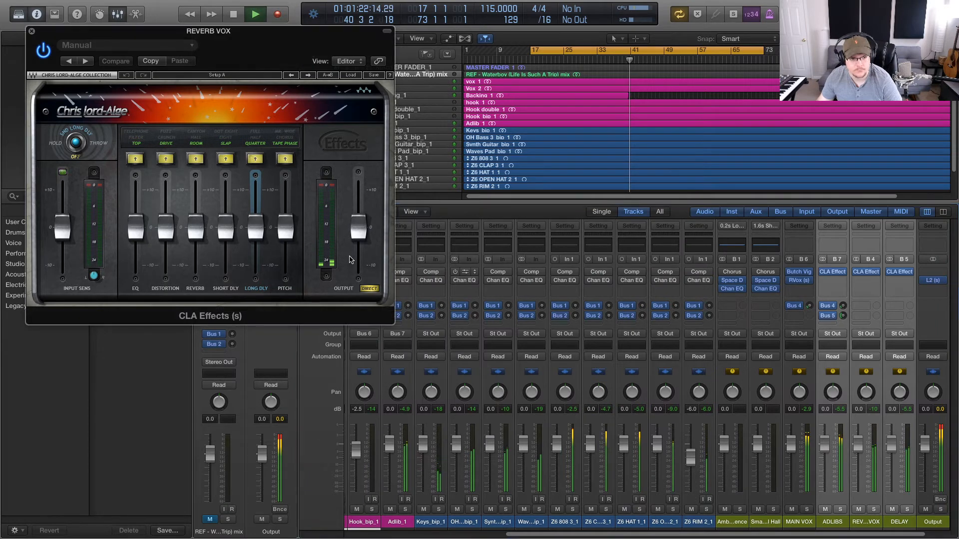
left_click(68, 148)
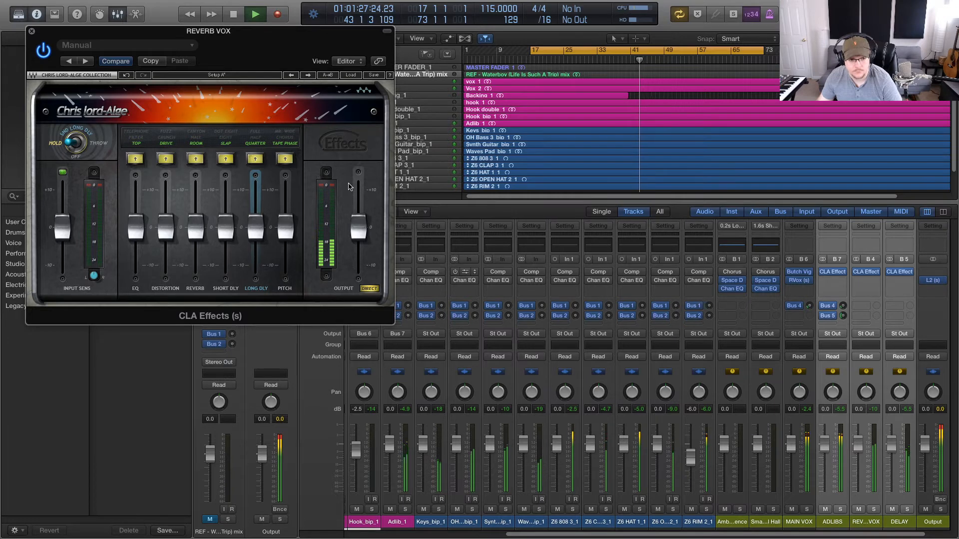
left_click(262, 145)
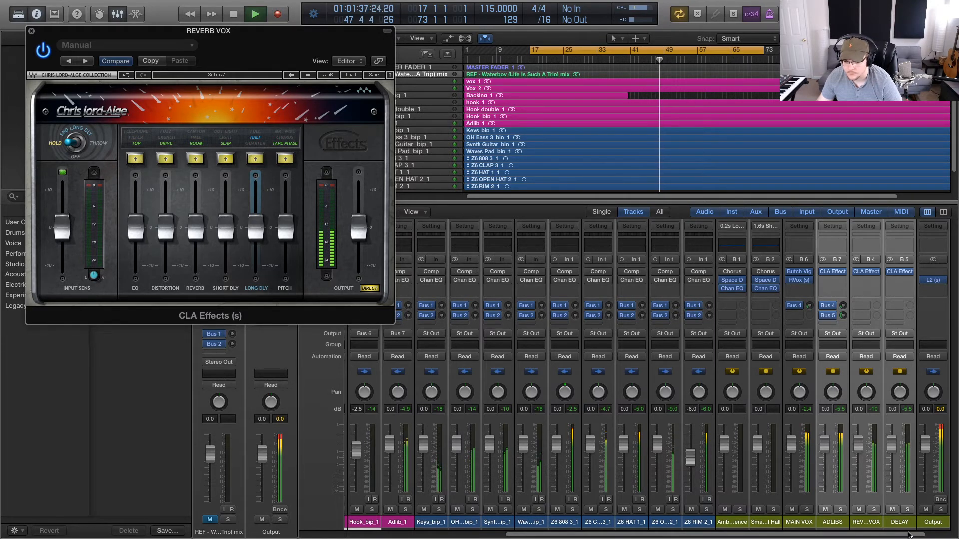
Step: Break up the multi-channel selection, select only the ADLIBS channel, and lower its fader to -1.5 dB
left_click(855, 523)
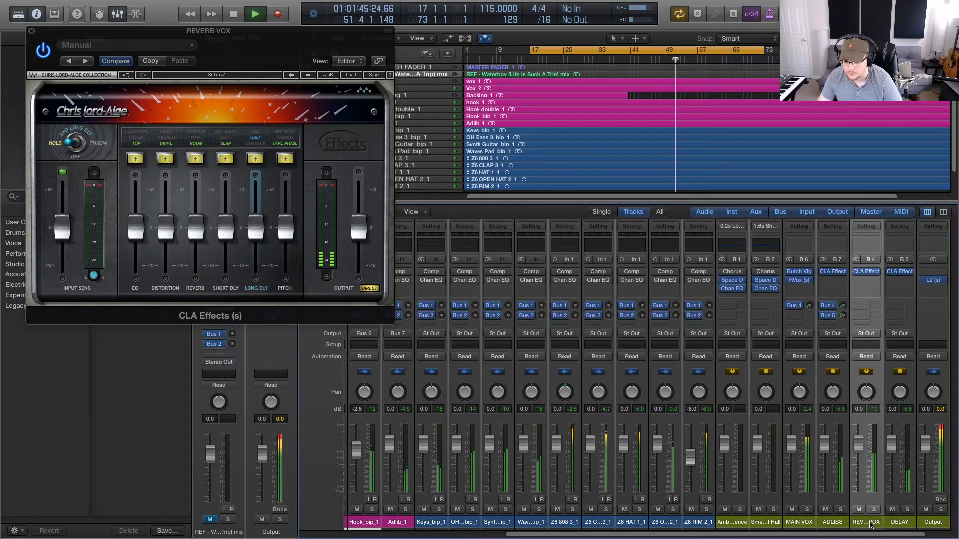
left_click(804, 523)
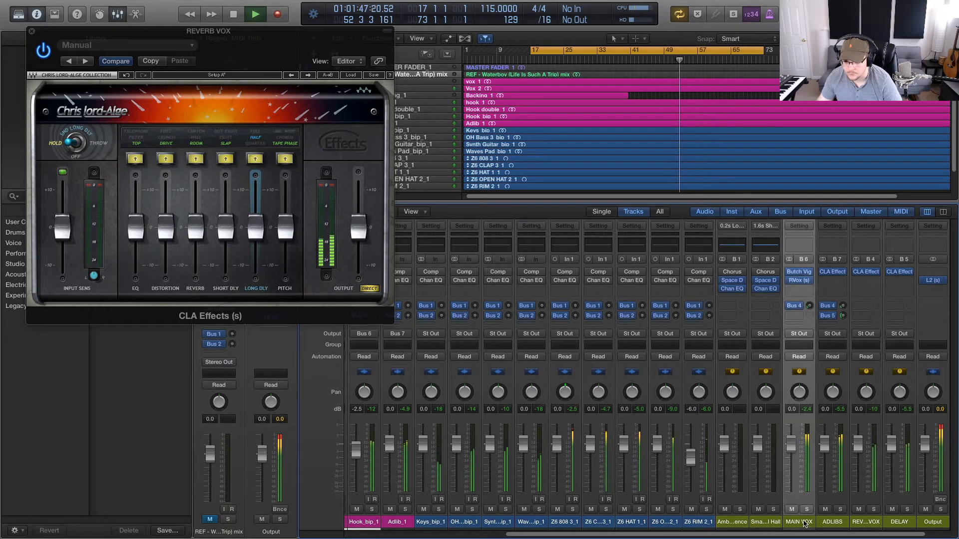
left_click(900, 524)
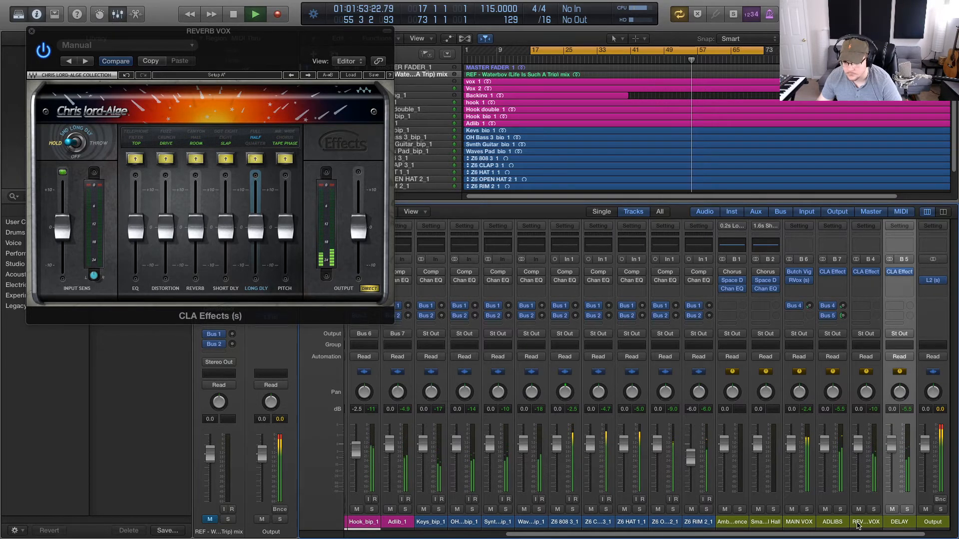
left_click(842, 524)
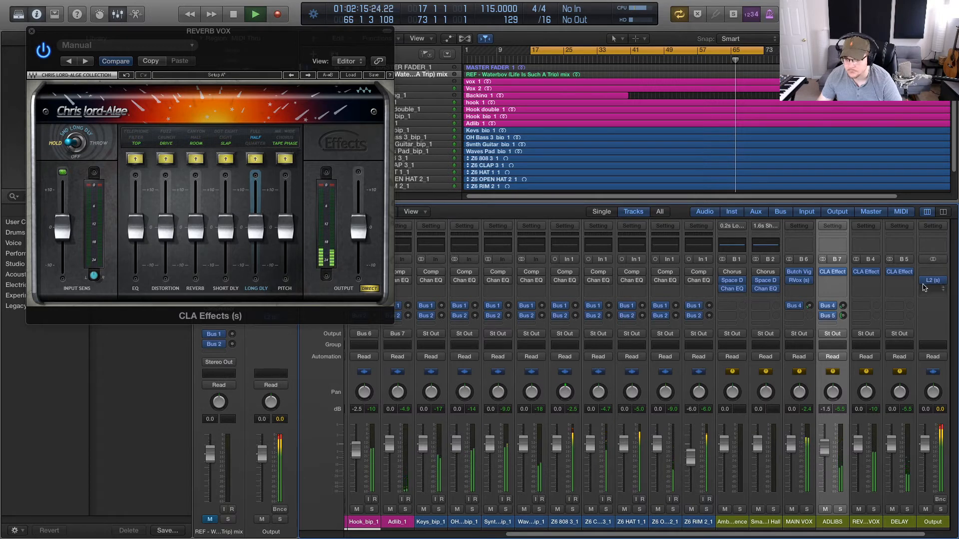
Step: Bypass the L2 limiter on the Output channel and play short passages from bar 17 to check the output peaks
key("space")
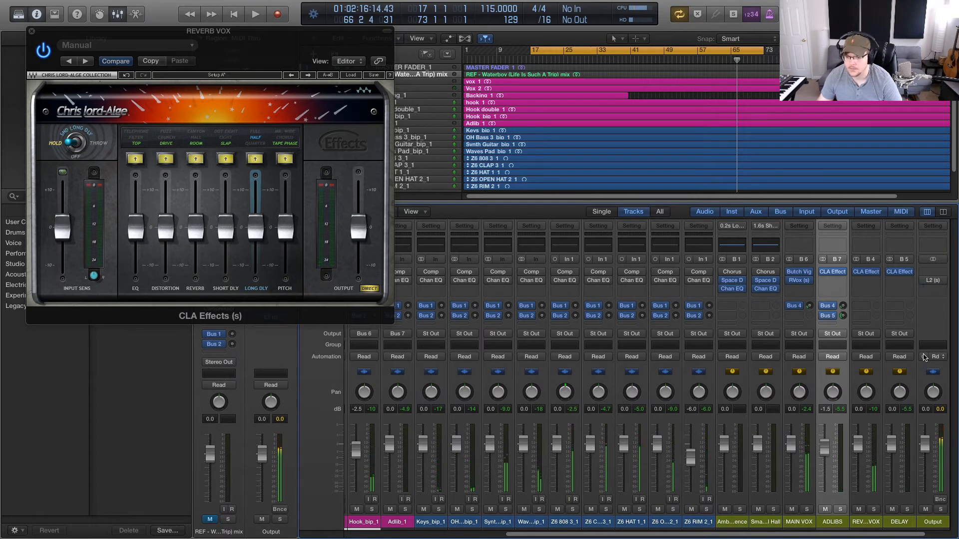
key("space")
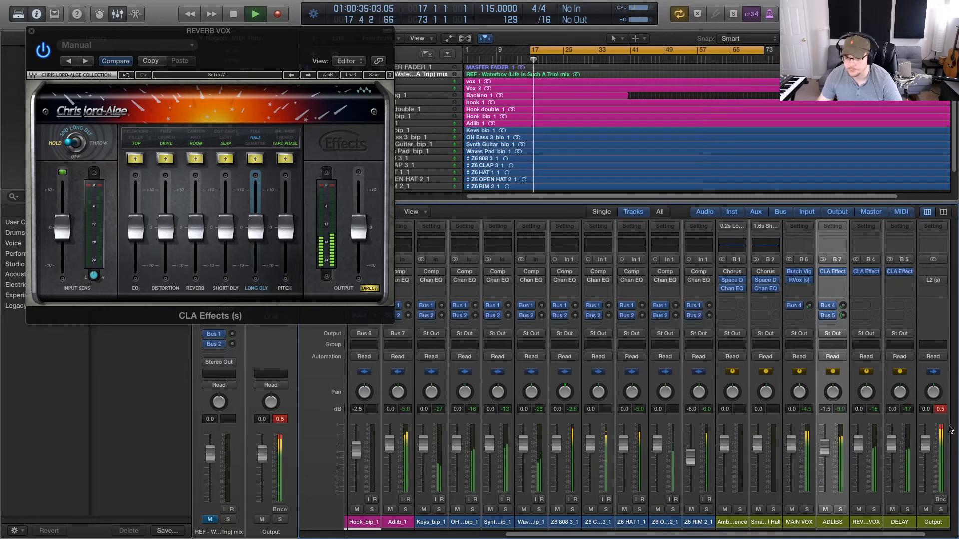
key("space")
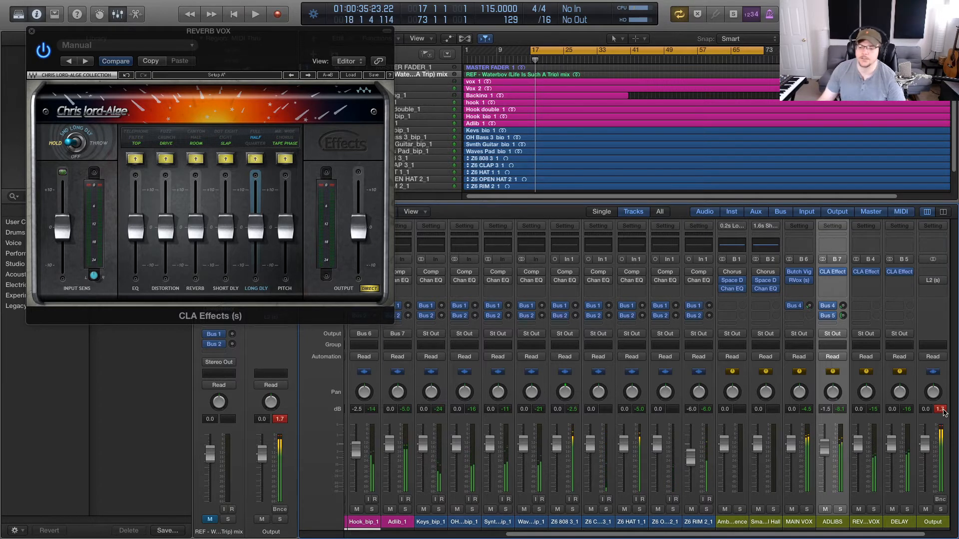
key("space")
key("space")
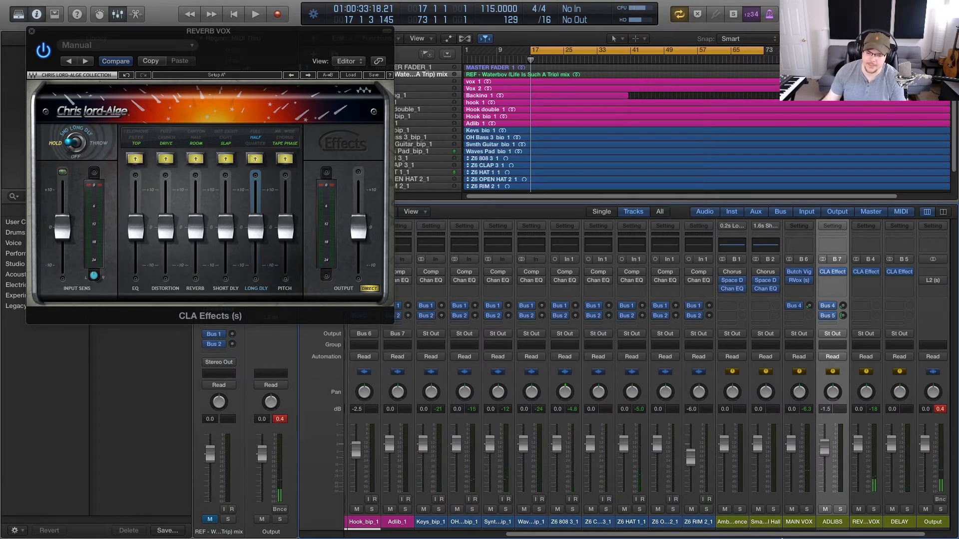
right_click(784, 529)
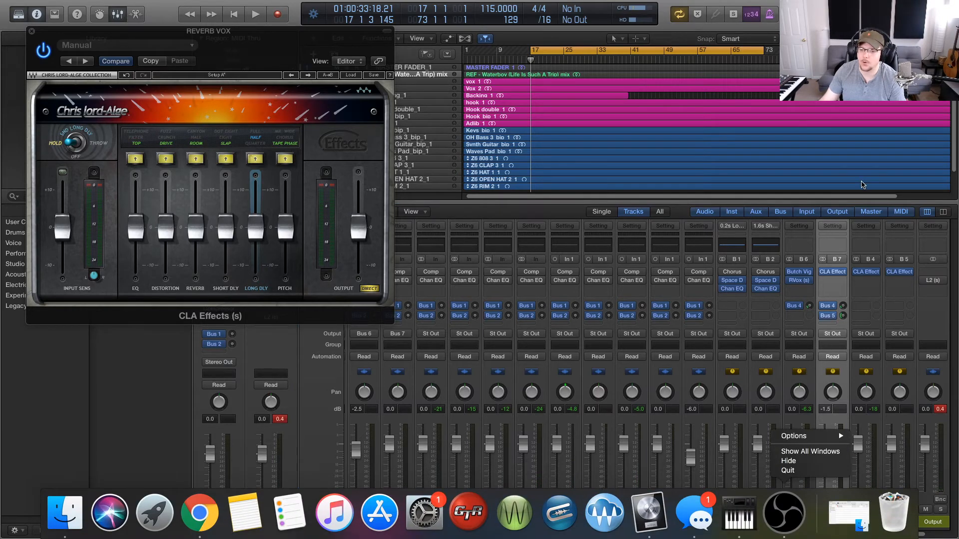
left_click(910, 200)
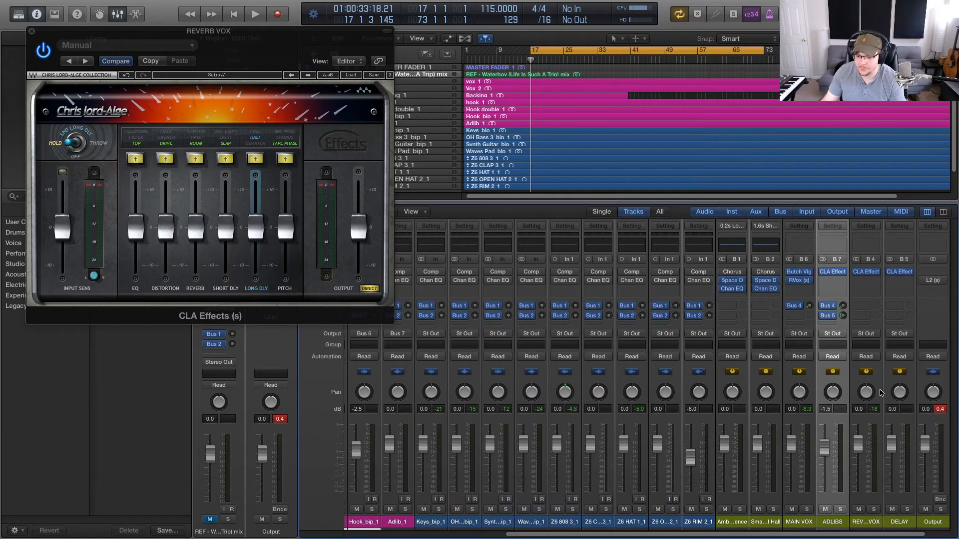
Step: Solo the REF mix track and play it briefly for comparison, clear the solo, mute the track again, and return to the vocal buses
scroll(783, 534, "left", 5)
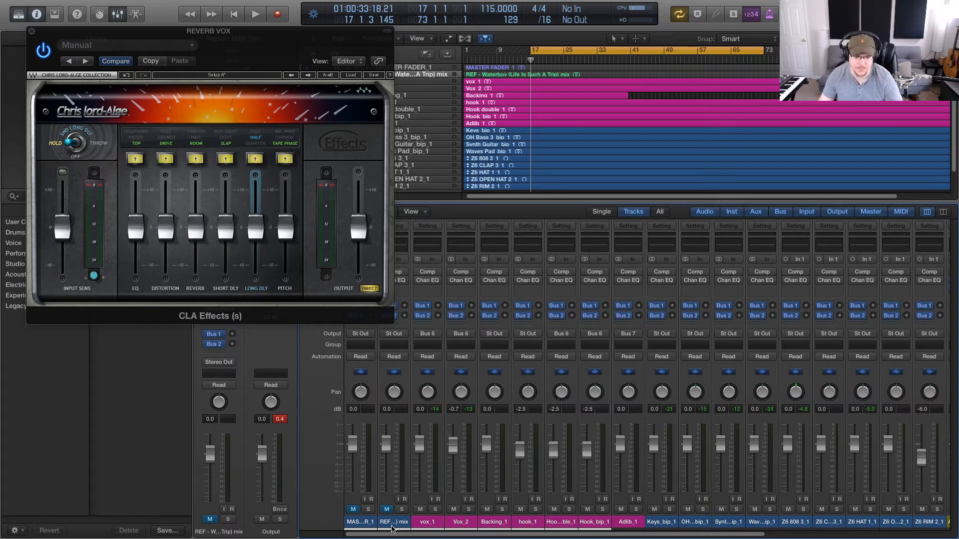
left_click(401, 510)
key("space")
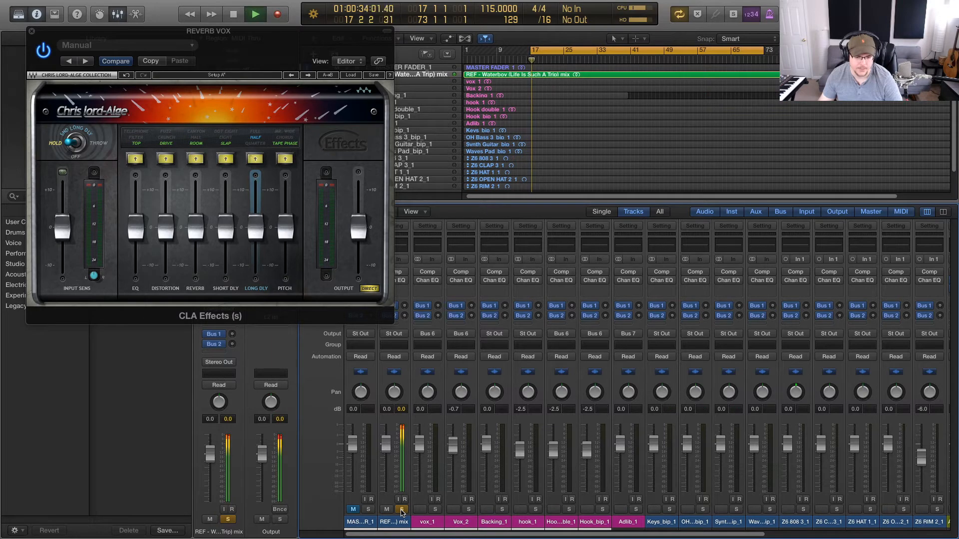
key("space")
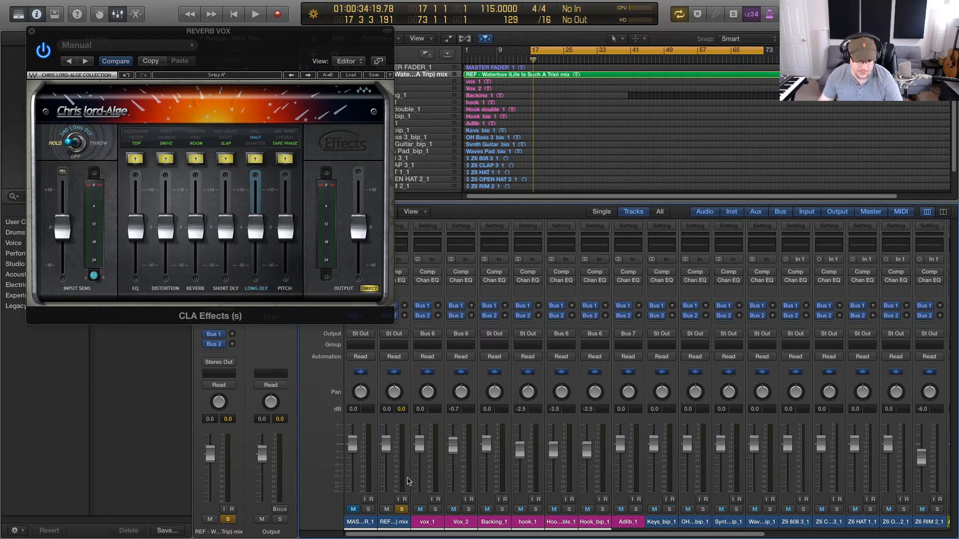
left_click(402, 510)
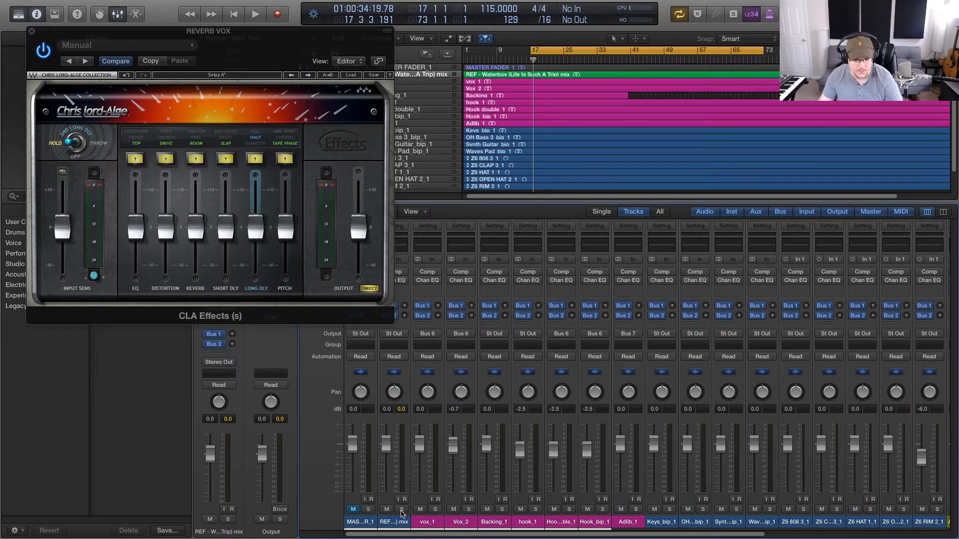
left_click(387, 510)
left_click_drag(490, 536, 776, 536)
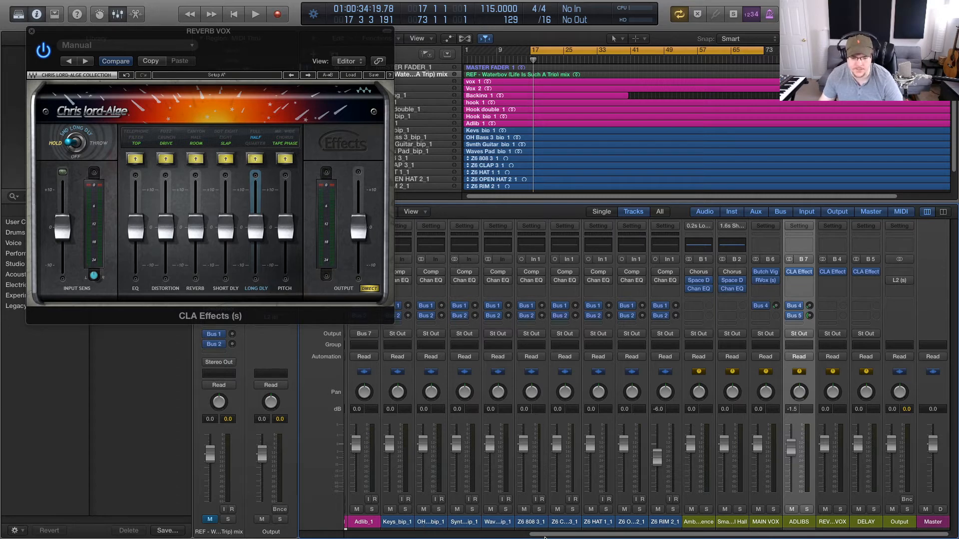
Step: Bring the beat channels into view in the mixer, play the mix from bar 17, and dismiss the system overload alert
left_click_drag(548, 537, 477, 538)
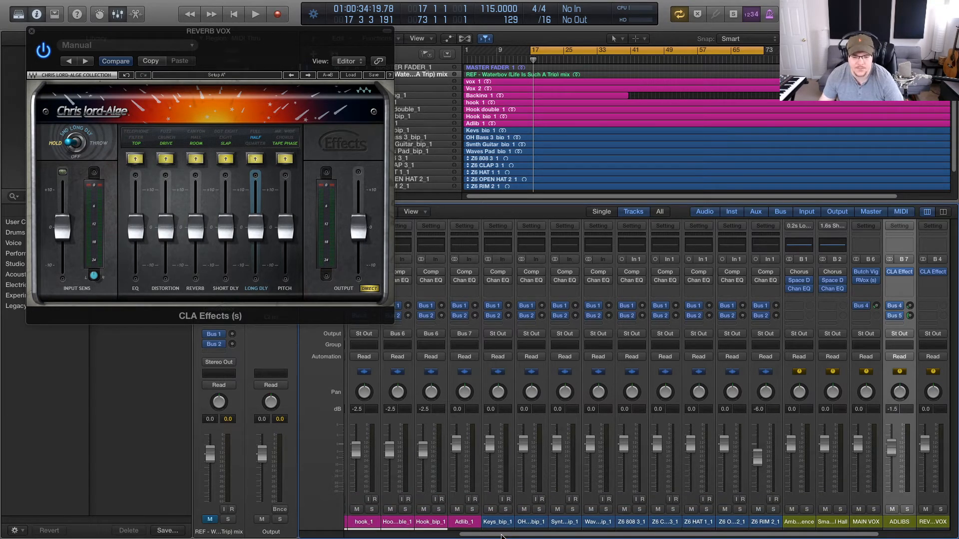
left_click_drag(502, 536, 497, 536)
key("space")
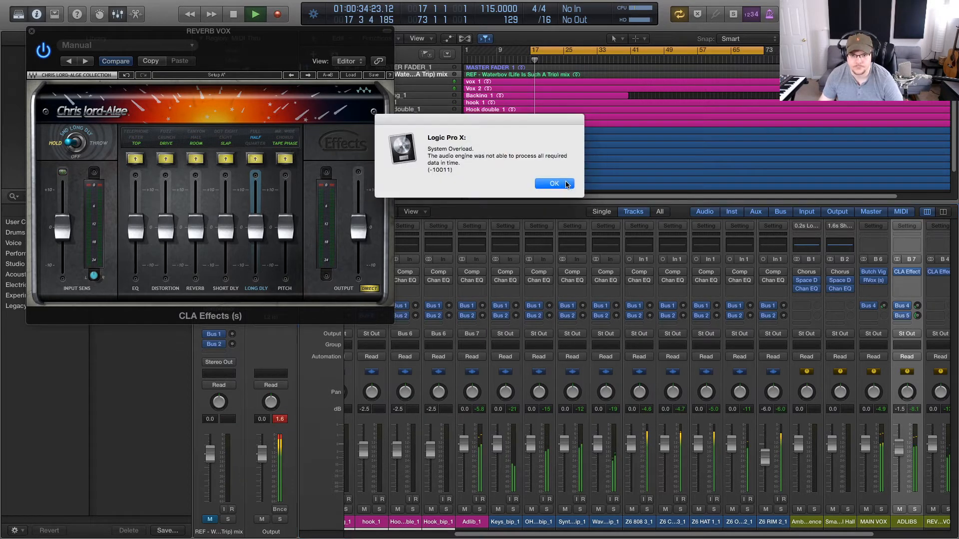
left_click(556, 184)
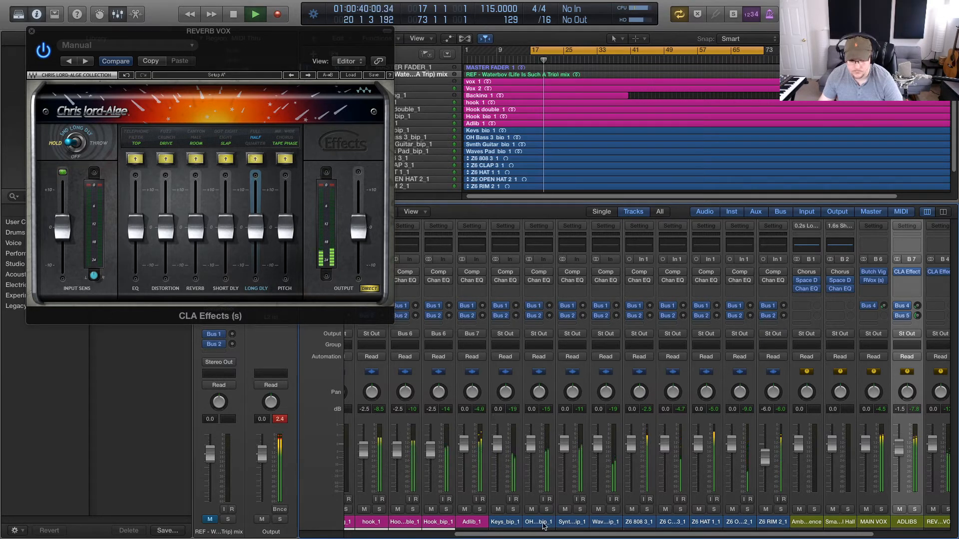
Step: Select all the beat channels from Keys_bip_1 through Z6 RIM 2_1, solo them together, and stop playback
left_click(516, 512)
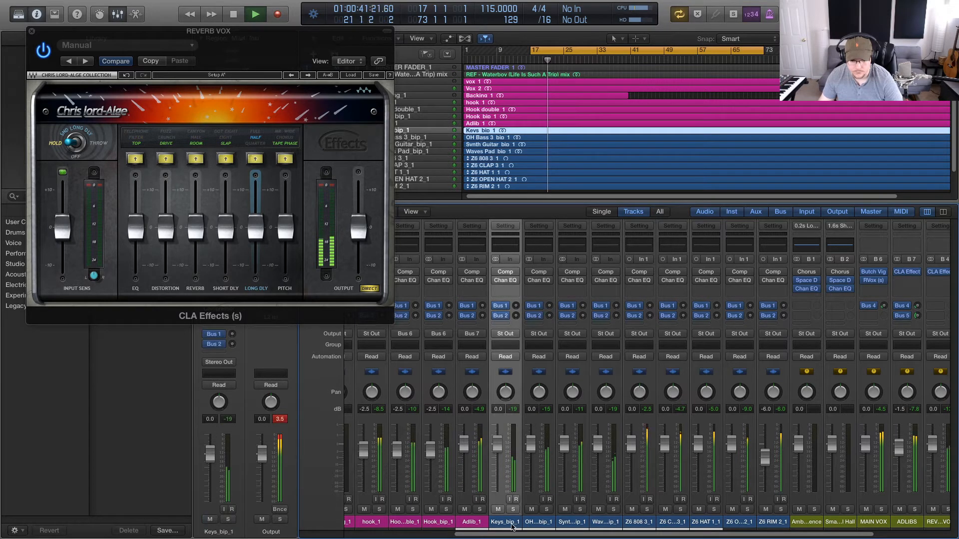
left_click_drag(515, 527, 772, 524)
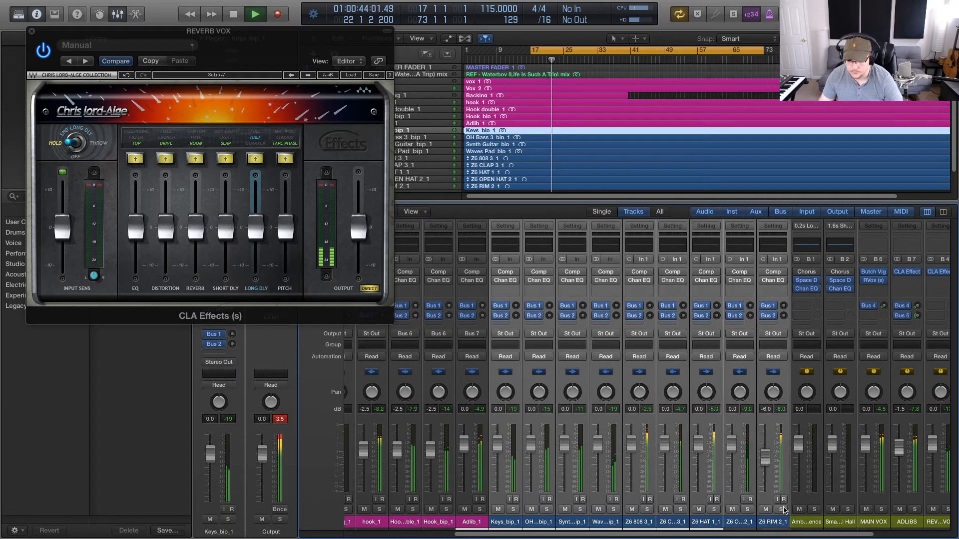
left_click(782, 510)
key("space")
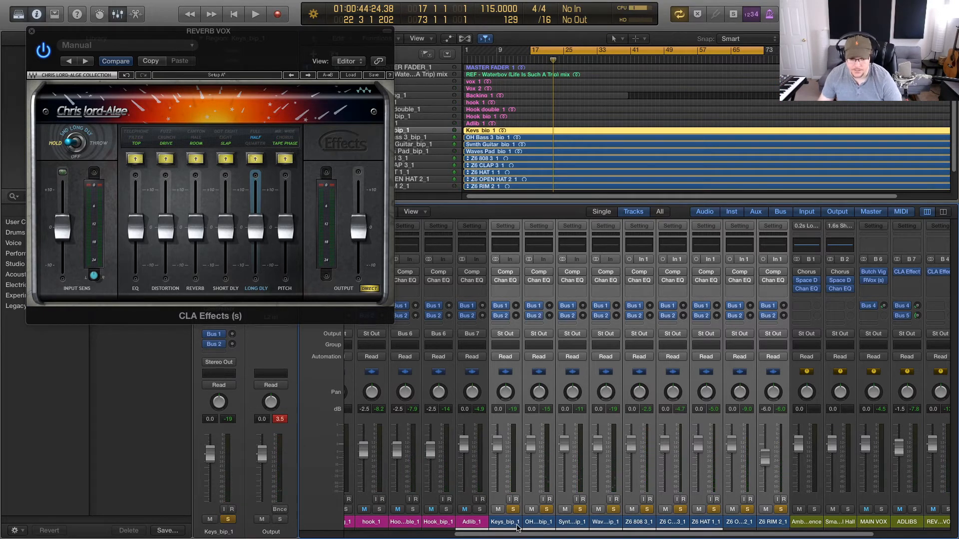
Step: Route the output of all selected beat channels to Bus 10 and name the new aux channel BEAT
key("space")
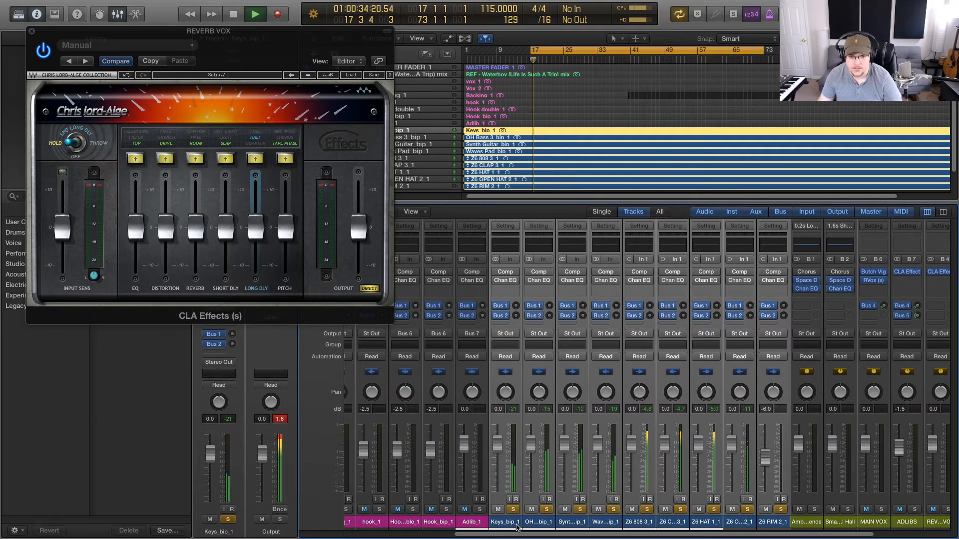
left_click(512, 334)
mouse_move(517, 371)
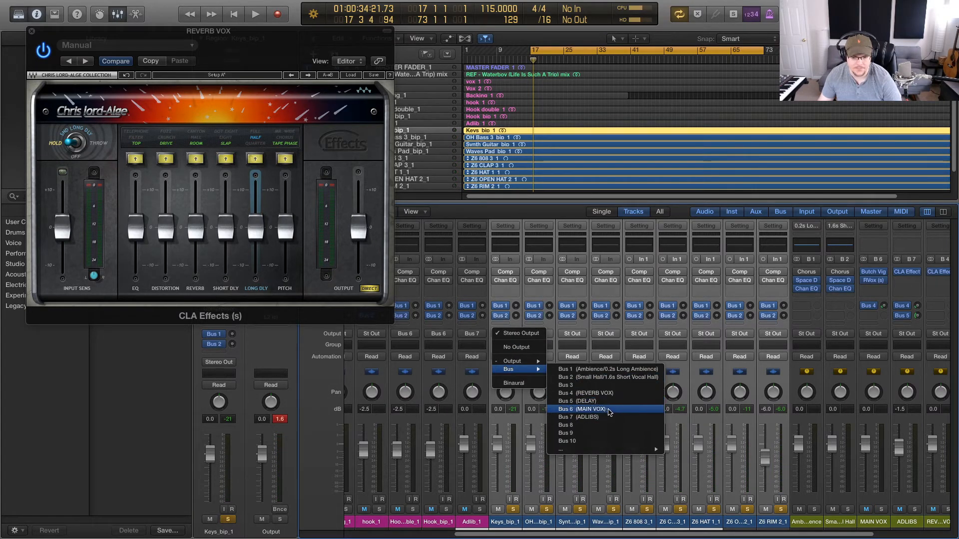
left_click(585, 443)
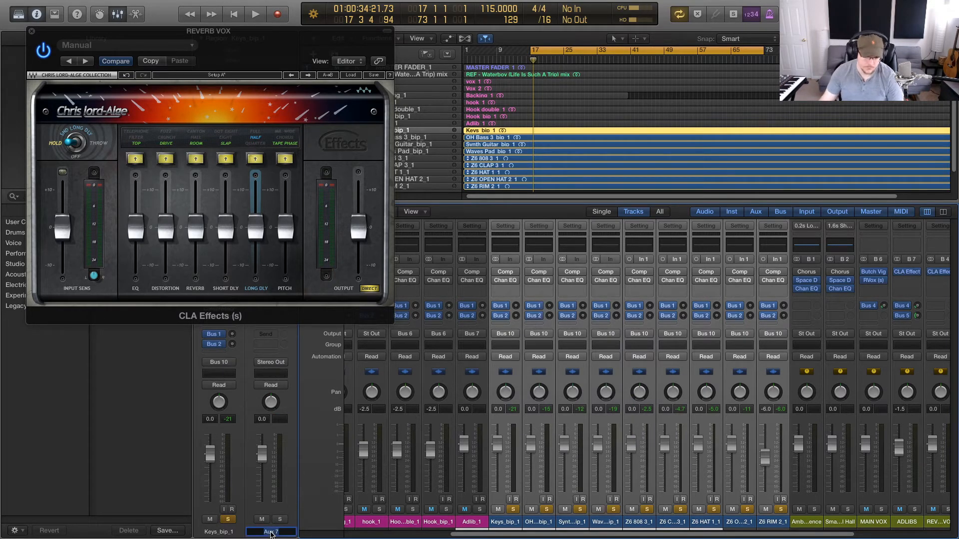
type("BEAT")
key("Return")
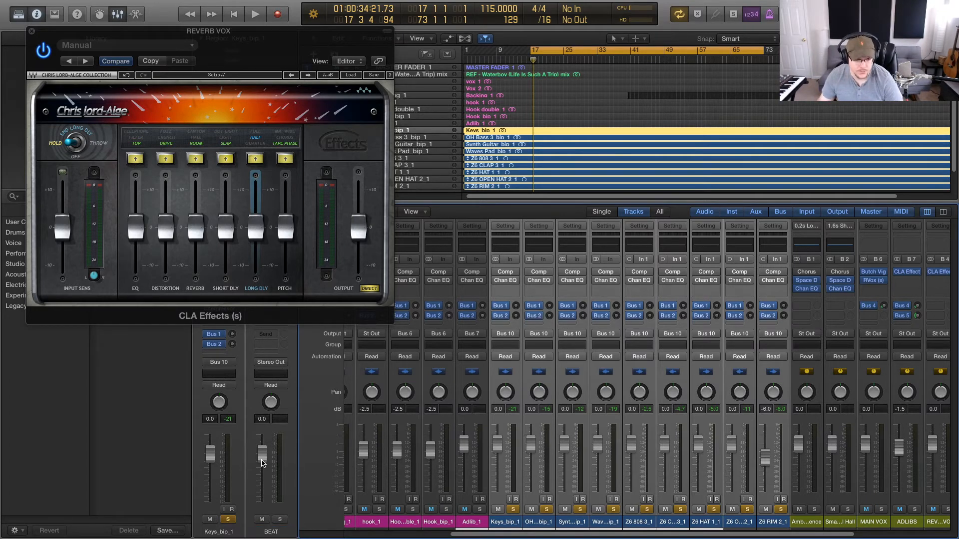
Step: Play the soloed beat while trying a lower BEAT fader level, and reset the fader to 0.0 dB
key("space")
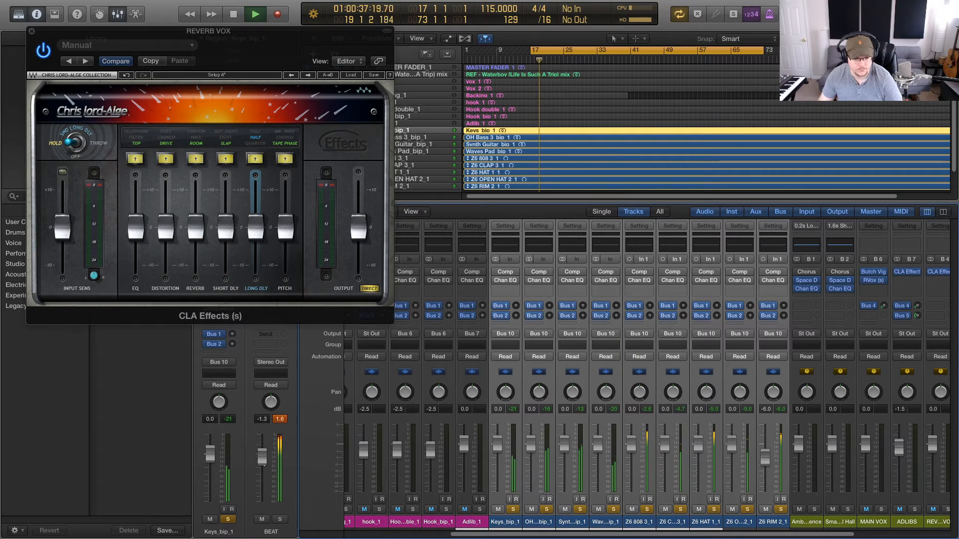
left_click_drag(265, 462, 264, 465)
left_click(263, 462, "alt")
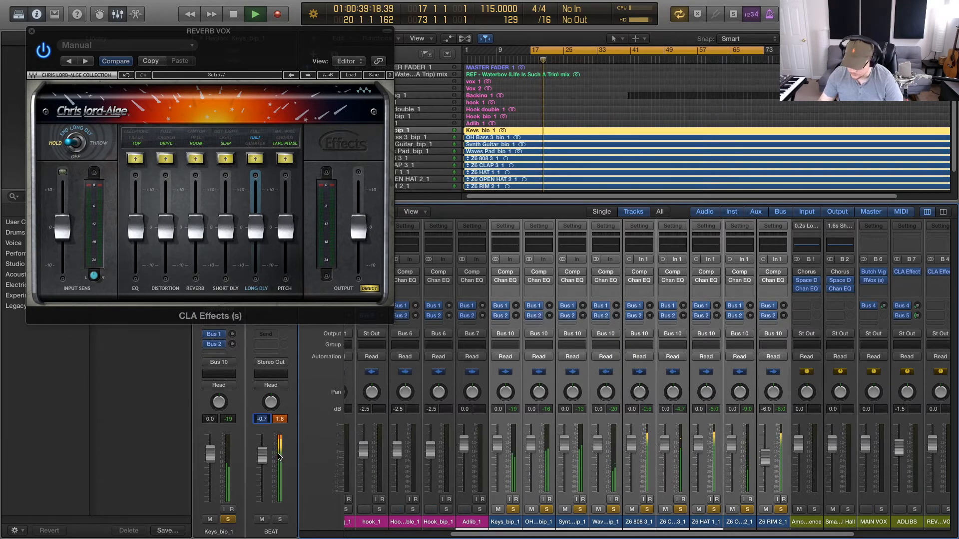
Step: Stop playback, clear the solo from all the beat channels, and extend the cycle region's start back to bar 1
left_click(511, 523)
key("space")
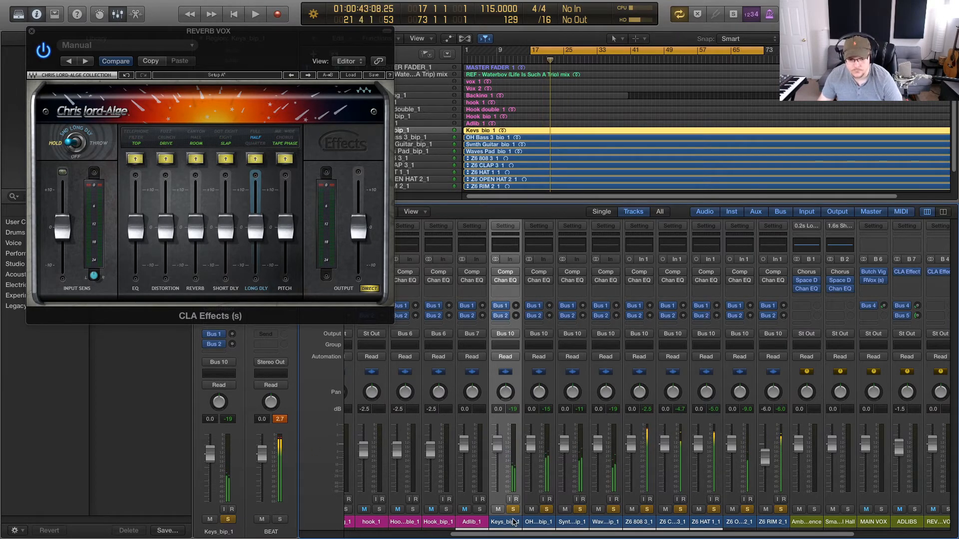
left_click(513, 510)
left_click_drag(531, 50, 464, 82)
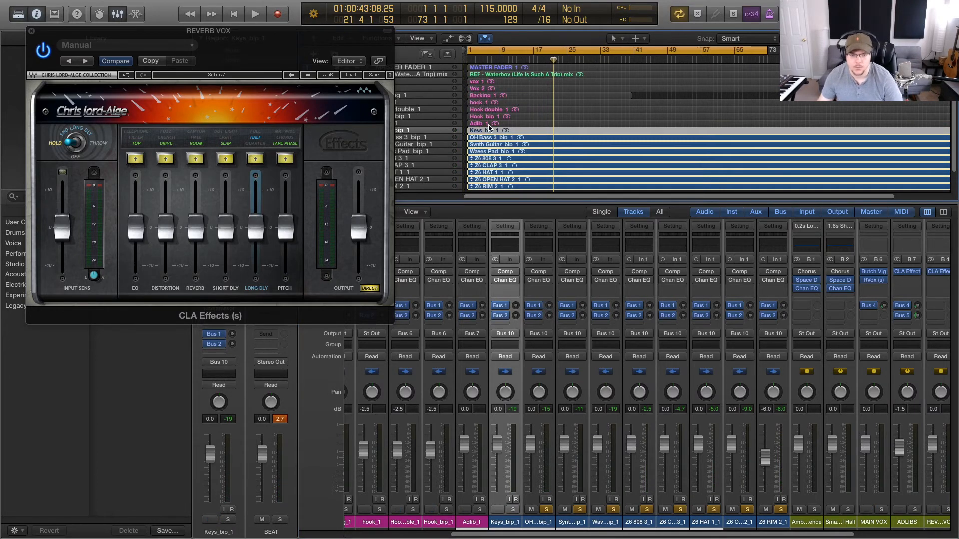
left_click_drag(540, 524, 772, 525)
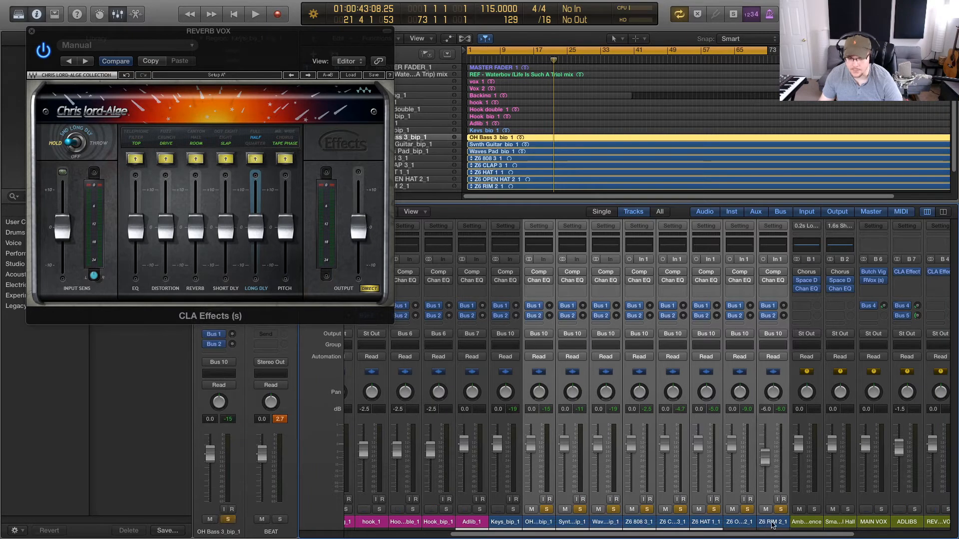
left_click(780, 510)
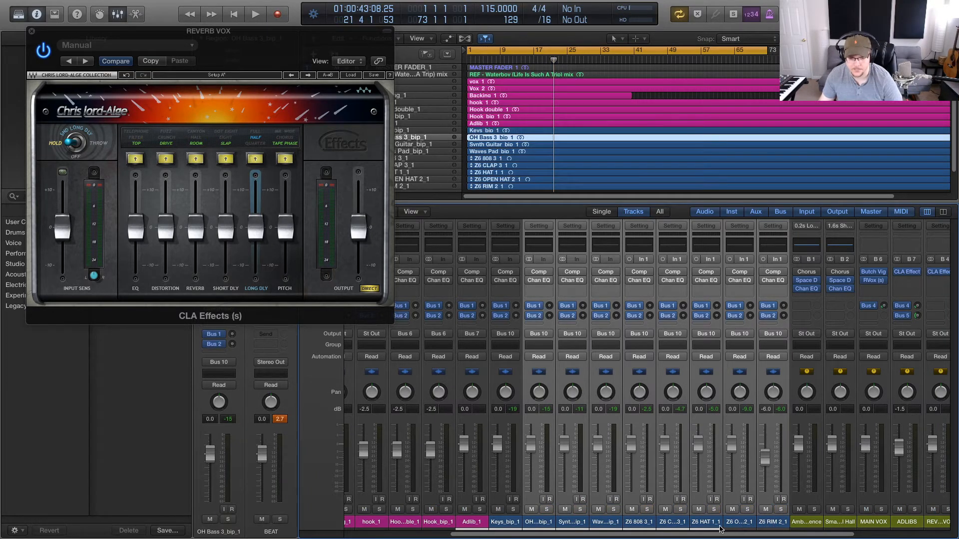
Step: Play the mix from bar 1, solo the Keys, OH Bass, Synth Guitar and Waves Pad channels together, and stop
left_click_drag(691, 534, 562, 537)
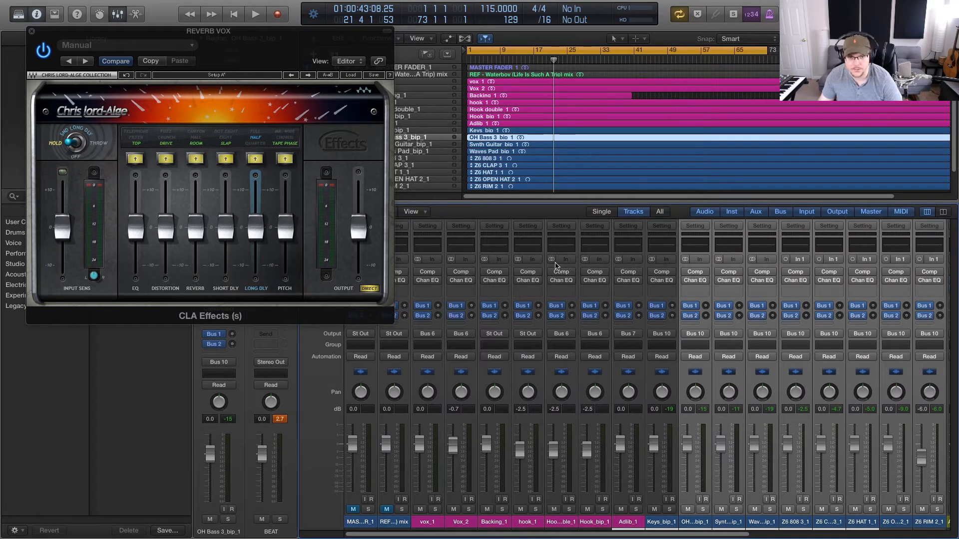
key("Return")
key("space")
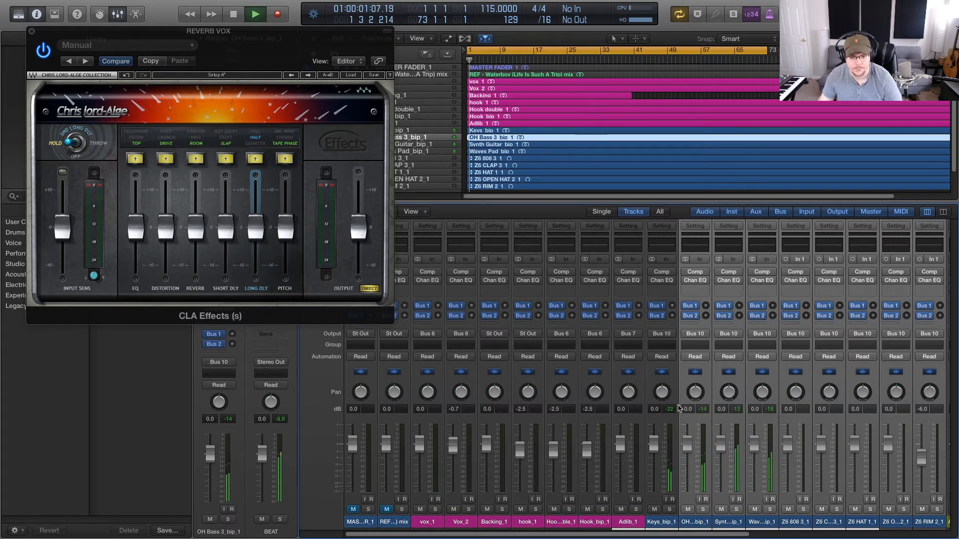
left_click(697, 523)
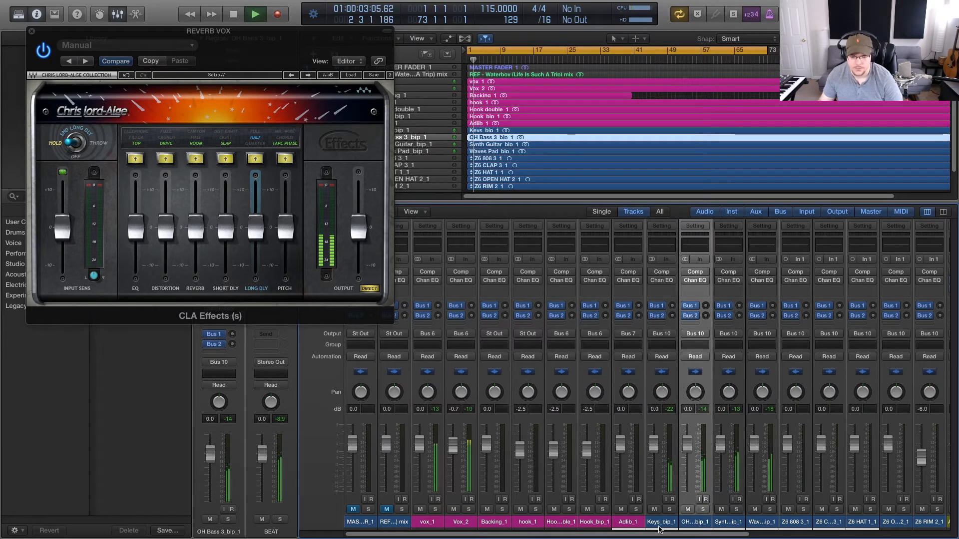
left_click_drag(662, 523, 756, 526)
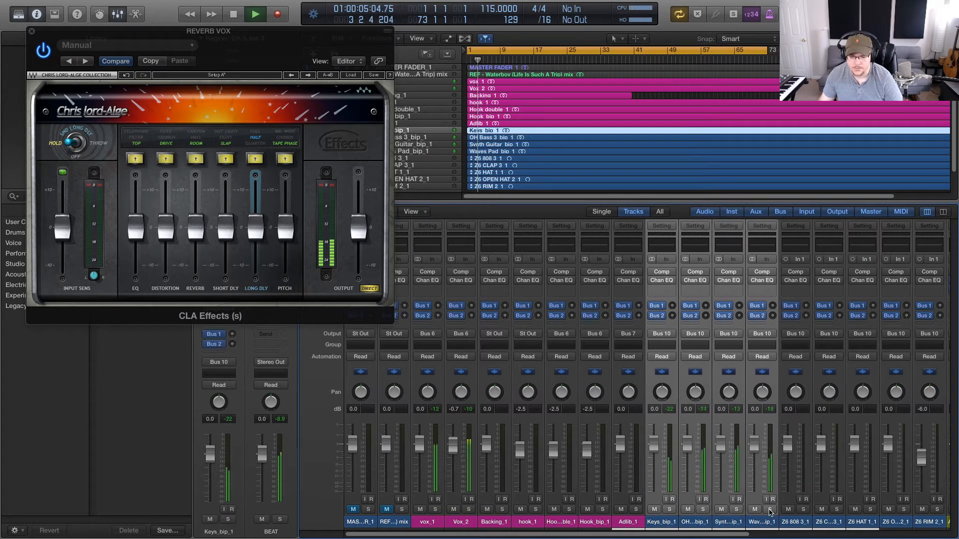
left_click(770, 510)
key("space")
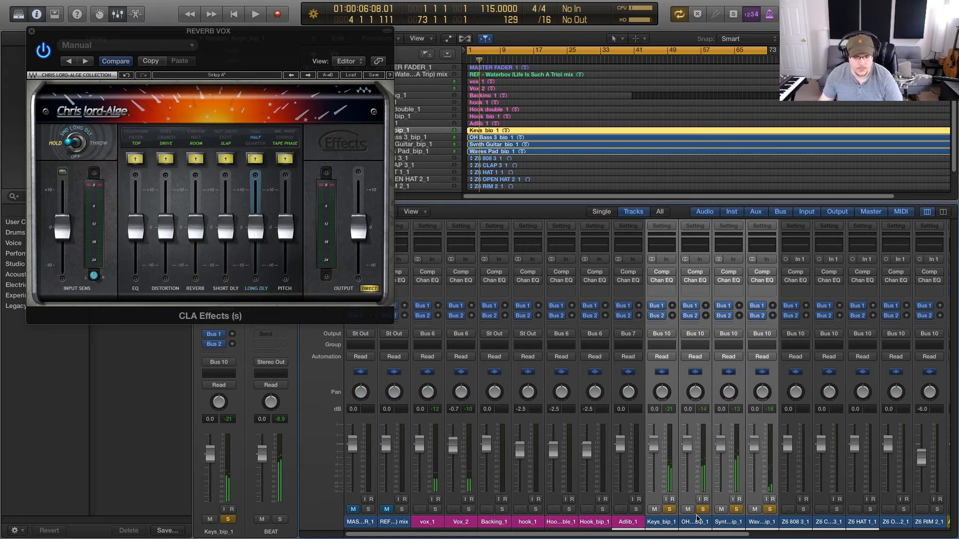
Step: Play a short passage of the four soloed instrument channels from the beginning of the song
key("Return")
key("space")
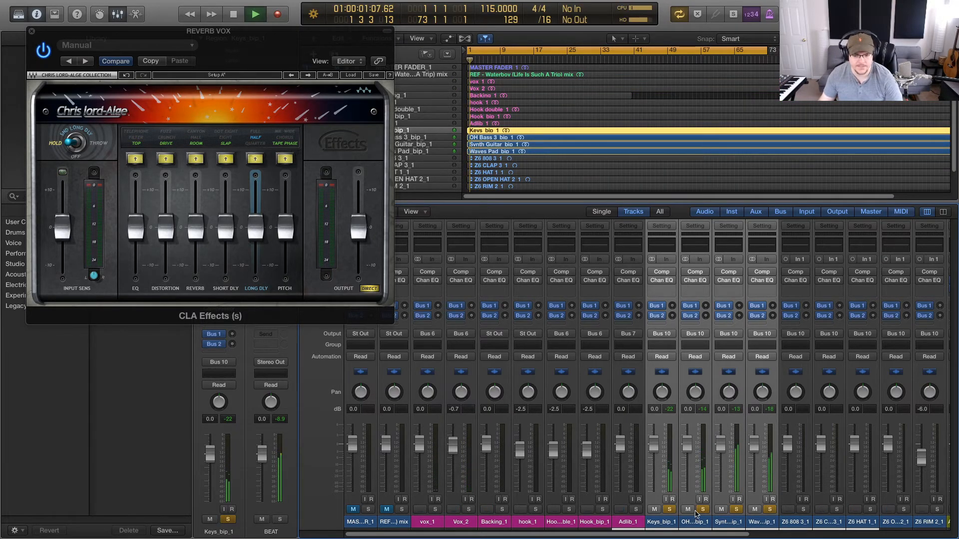
key("space")
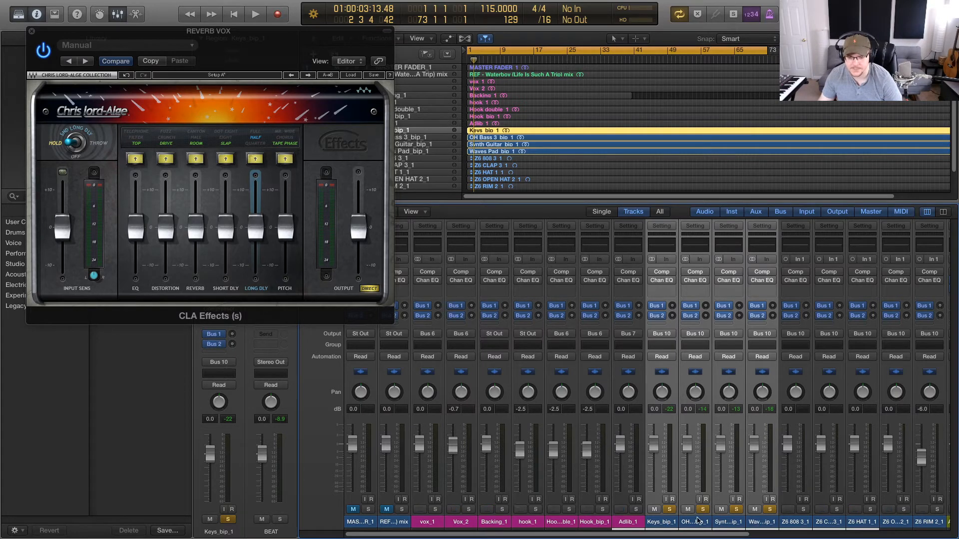
Step: Break up the channel selection and unsolo OH Bass, Synth Guitar and Waves Pad, keeping only Keys soloed
left_click(662, 524)
left_click(696, 524)
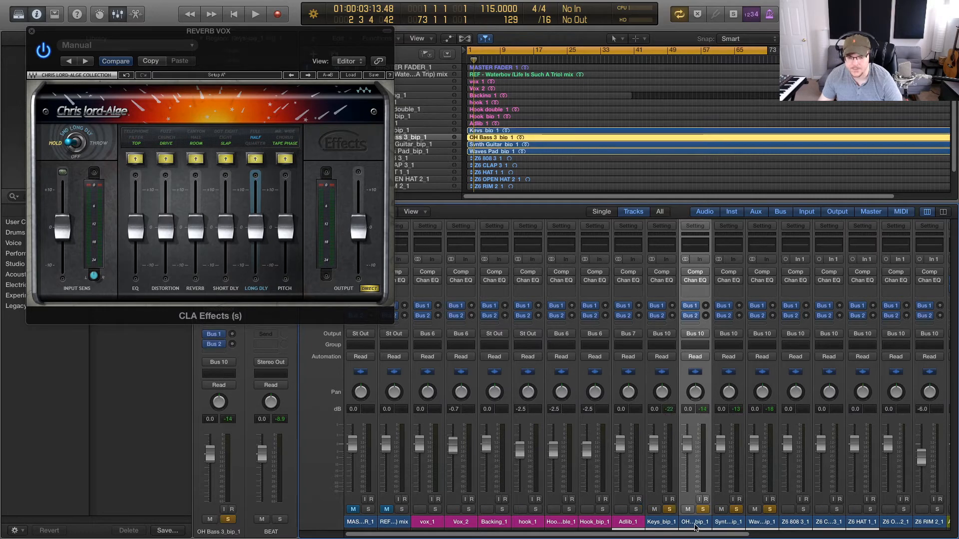
left_click(704, 510)
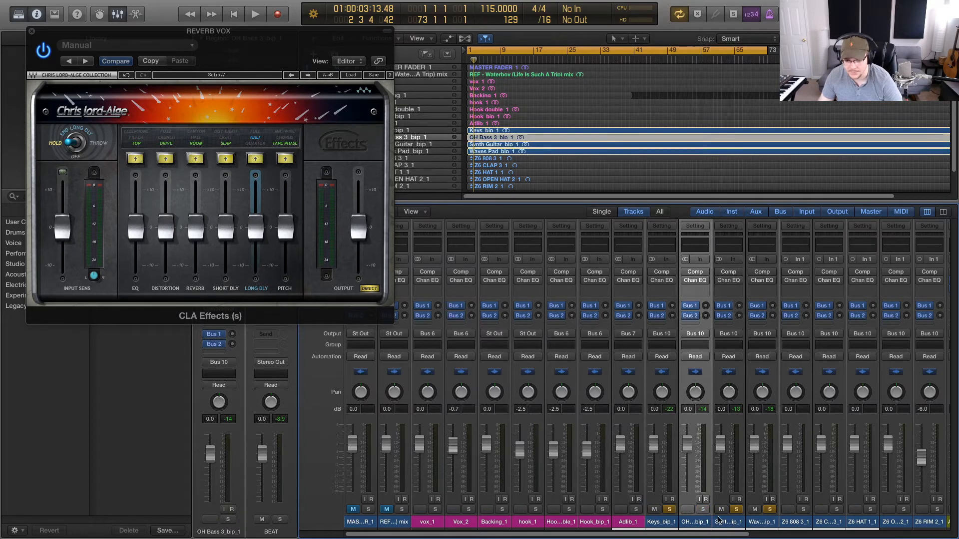
left_click(770, 509)
left_click(736, 509)
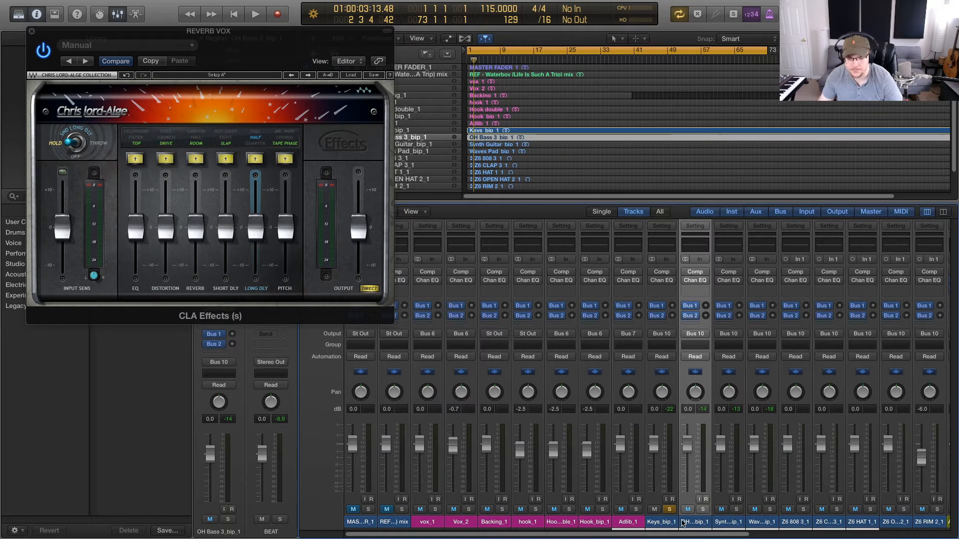
Step: Play the soloed Keys channel and insert the Waves JJP-Strings-Keys stereo plug-in in its free effect slot below Channel EQ
key("space")
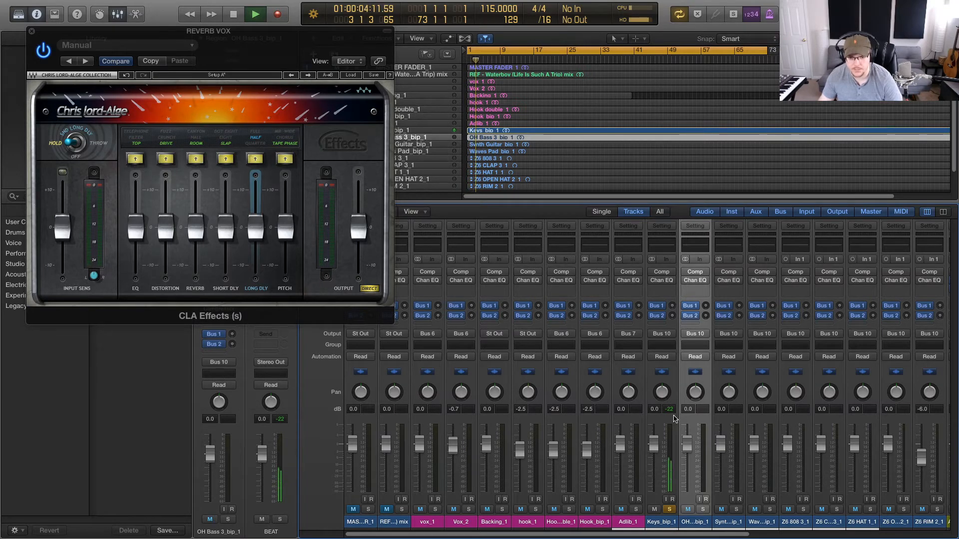
left_click(674, 289)
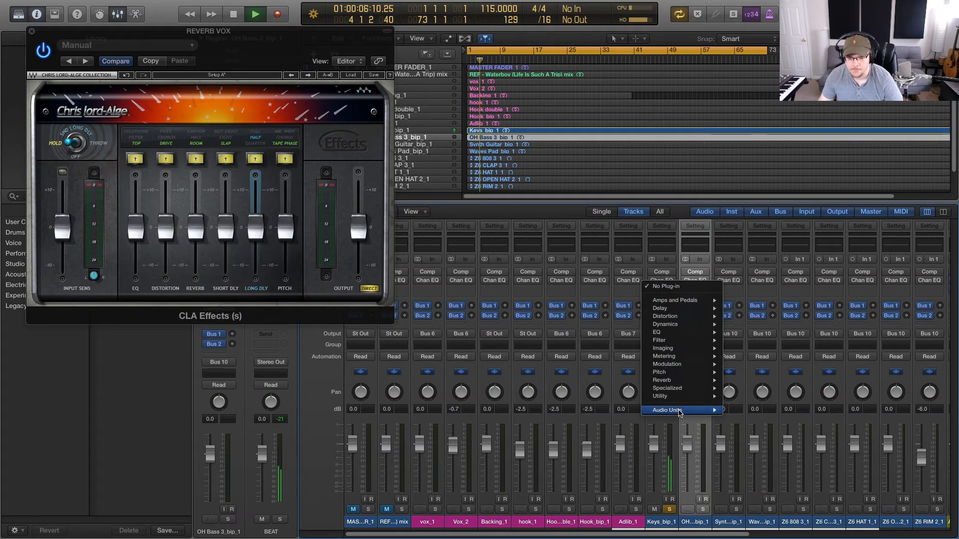
mouse_move(680, 412)
mouse_move(757, 444)
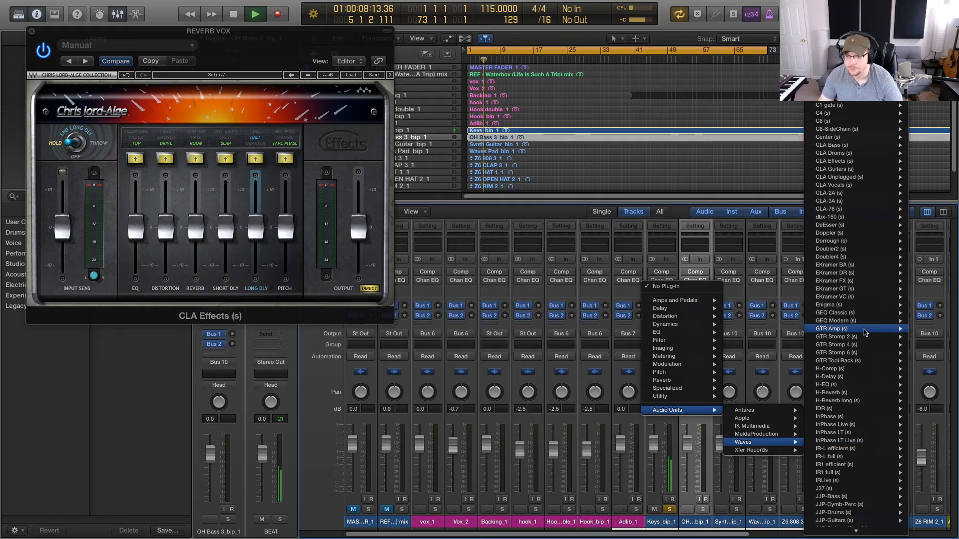
mouse_move(854, 329)
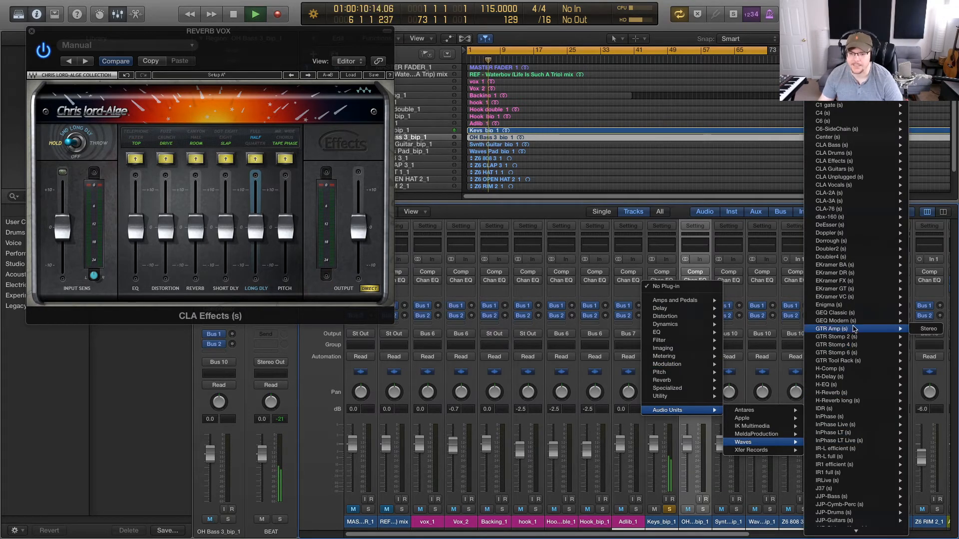
mouse_move(851, 282)
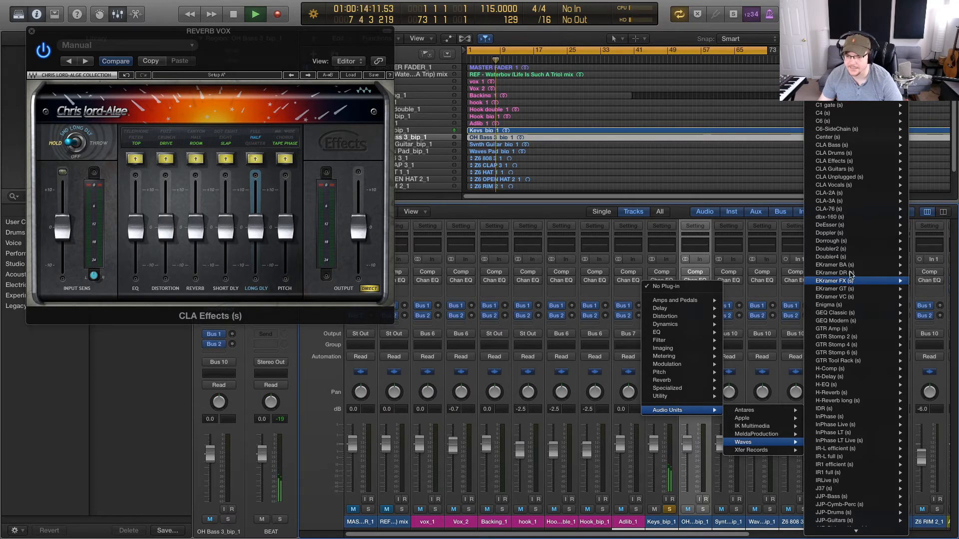
mouse_move(851, 361)
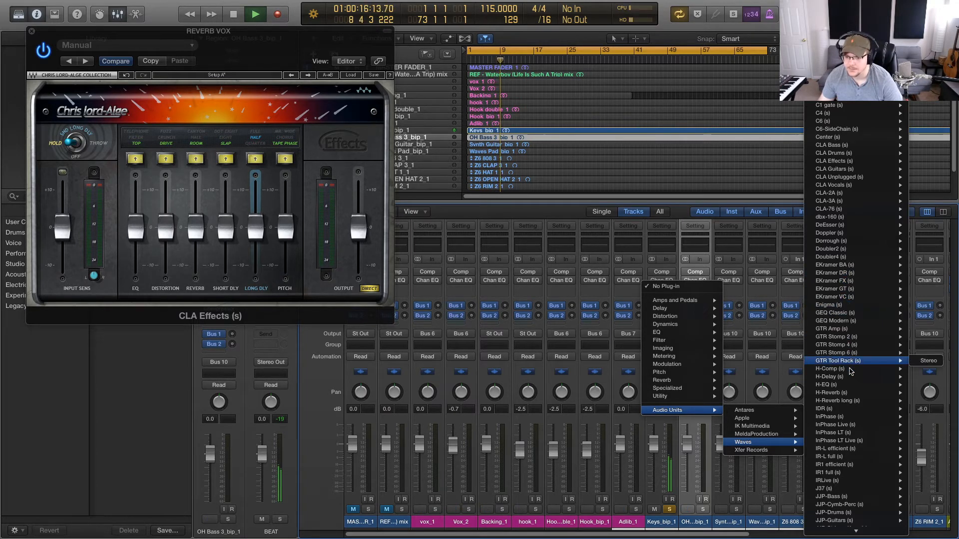
mouse_move(851, 402)
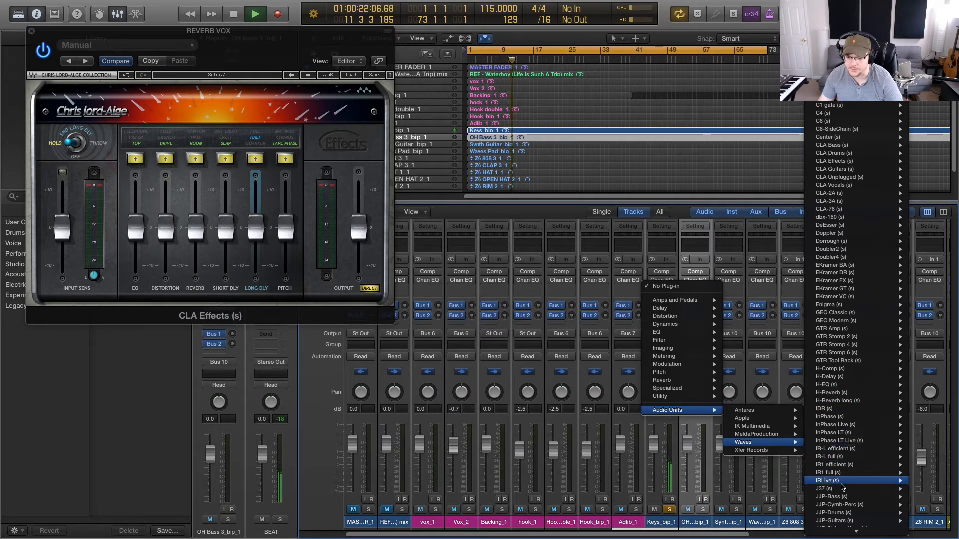
scroll(843, 487, "down", 4)
mouse_move(840, 485)
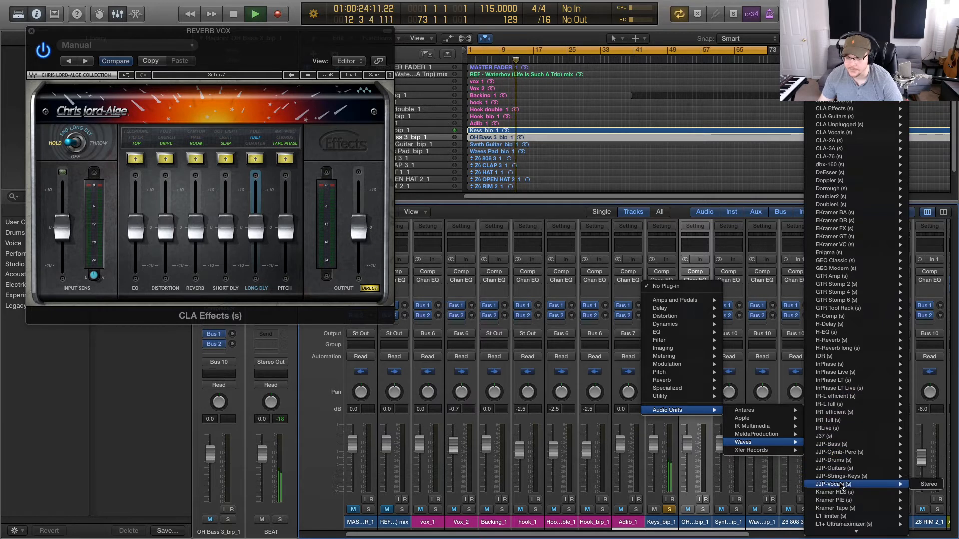
scroll(843, 485, "down", 3)
scroll(845, 482, "down", 3)
scroll(844, 480, "down", 2)
scroll(847, 477, "down", 3)
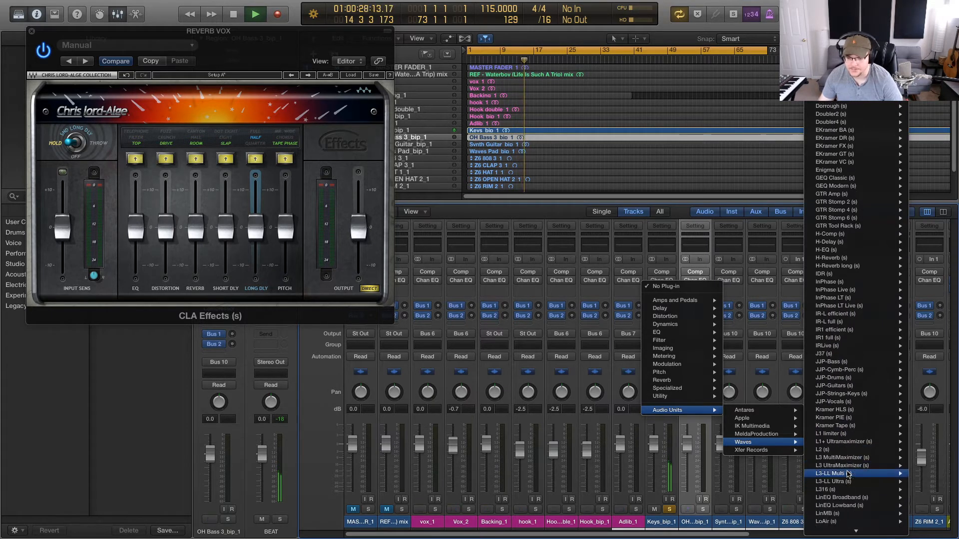
scroll(851, 442, "up", 1)
scroll(852, 439, "up", 3)
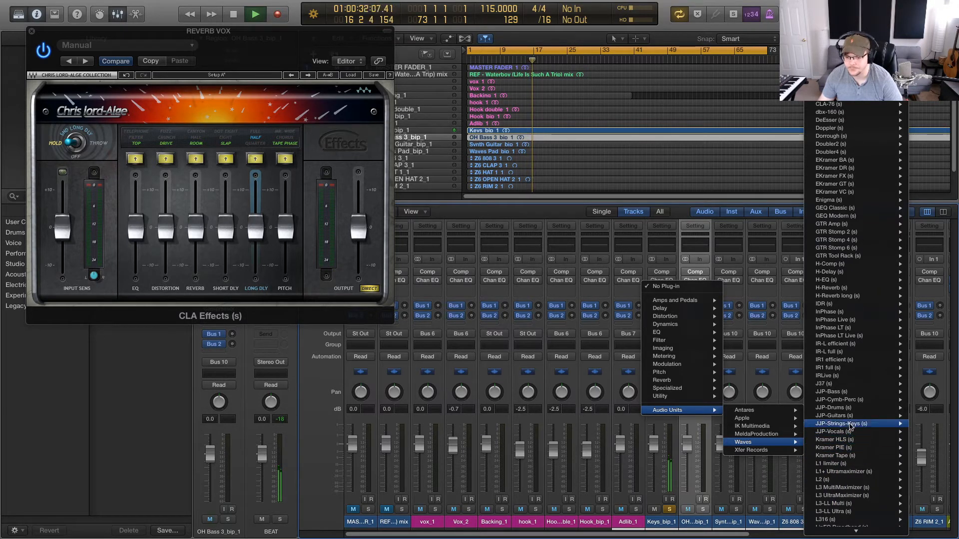
left_click(921, 428)
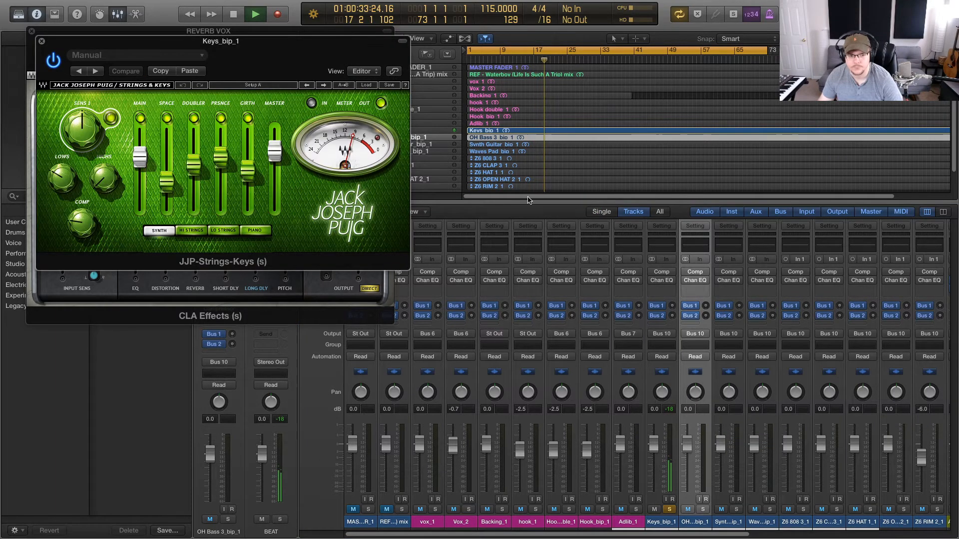
Step: Bypass JJP-Strings-Keys and stop playback, then close its window and the CLA Effects window
left_click_drag(226, 42, 794, 96)
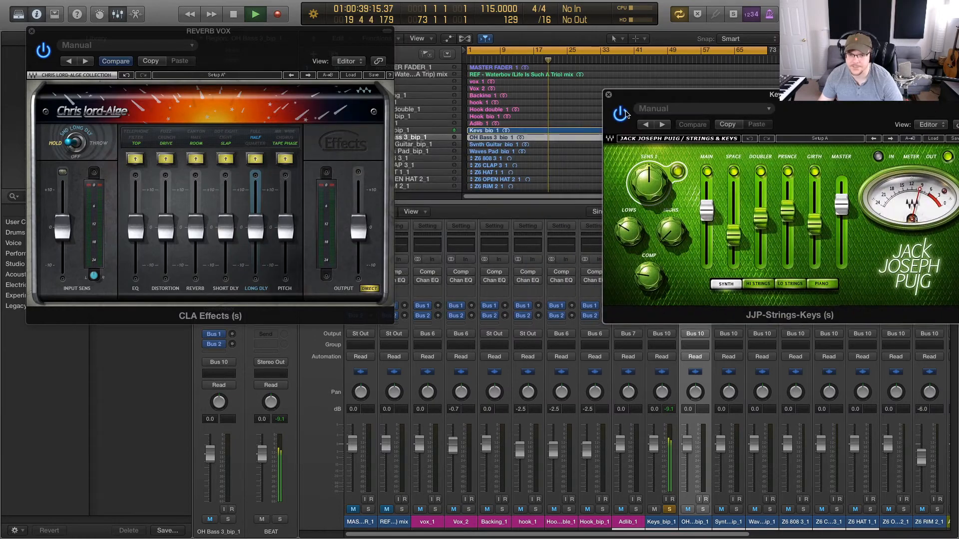
key("space")
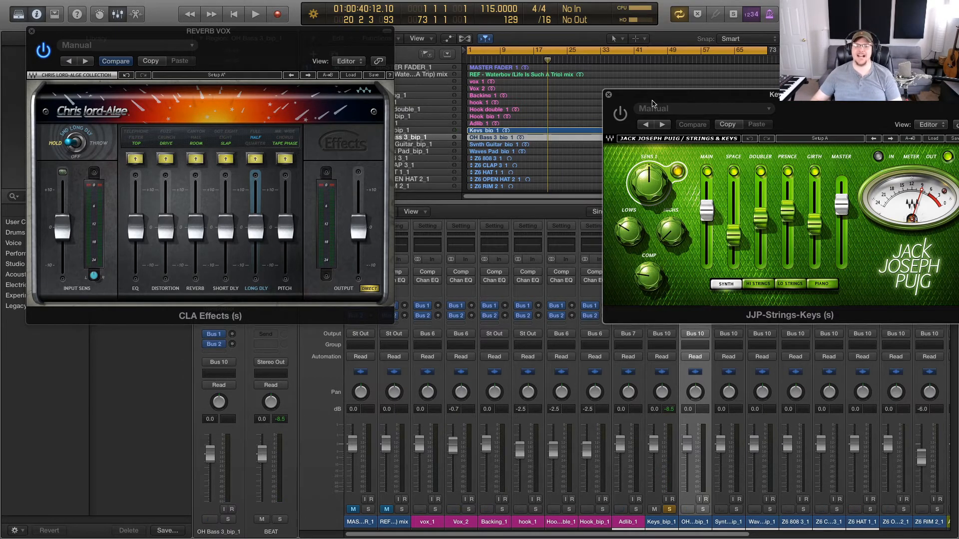
left_click_drag(650, 98, 622, 173)
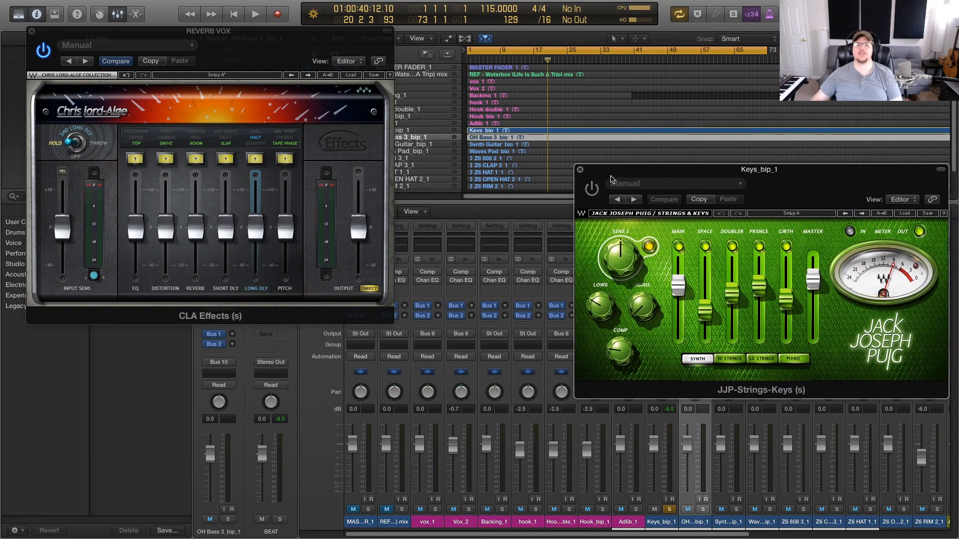
left_click(580, 171)
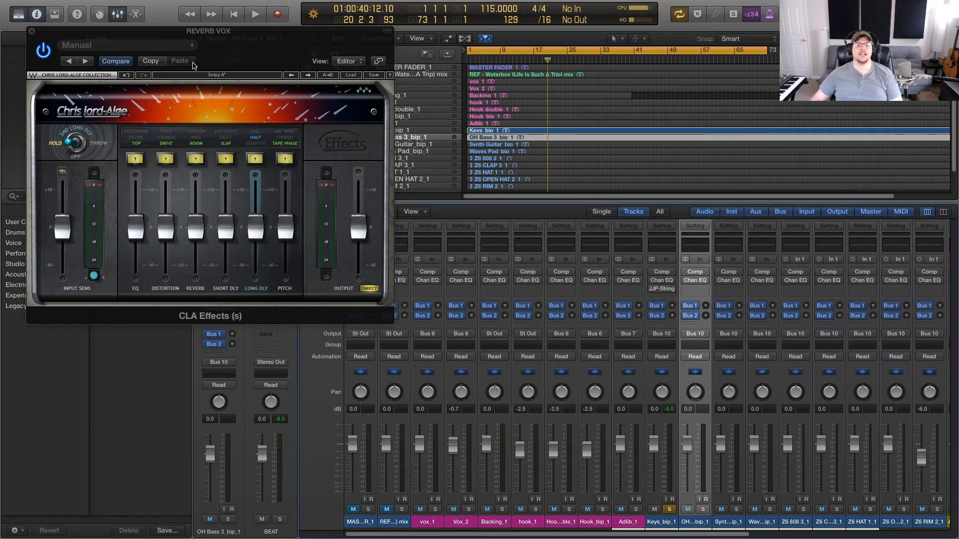
left_click(31, 31)
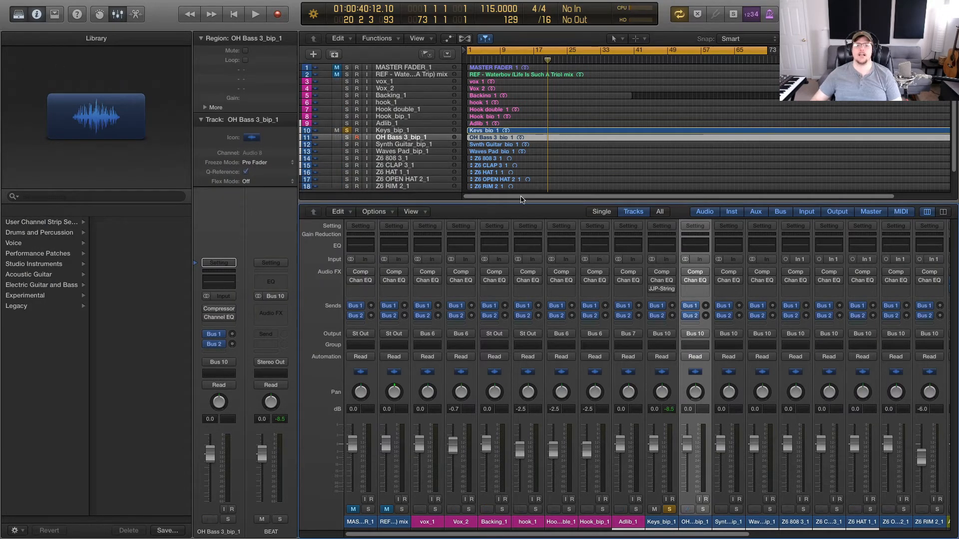
Step: Play the song from bar 1, select the Keys channel, and enable and open its Channel EQ
key("Return")
key("space")
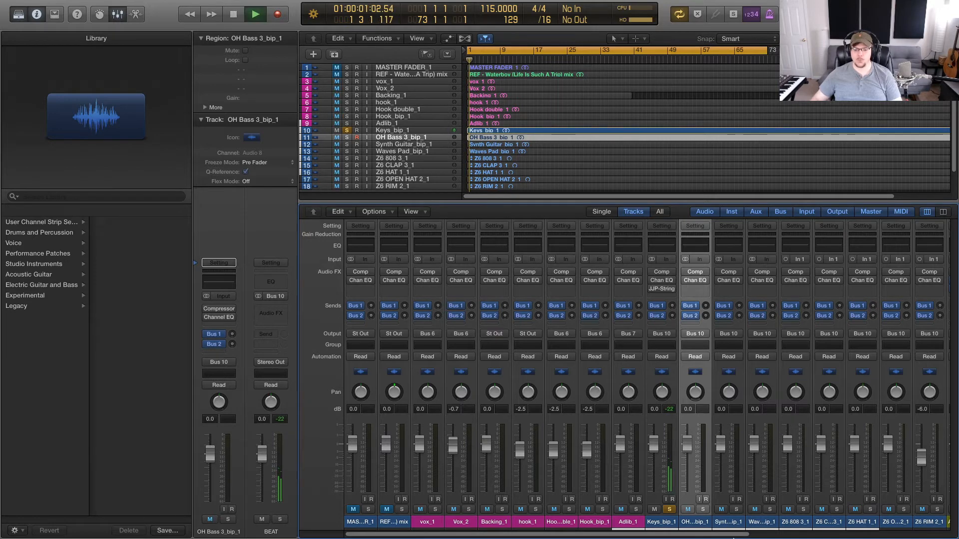
left_click(654, 298)
mouse_move(652, 292)
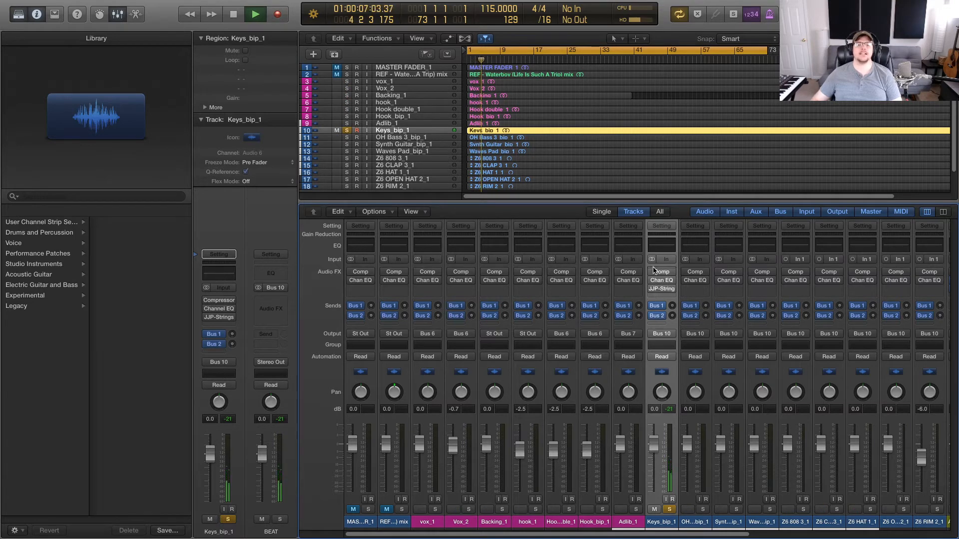
left_click(652, 280)
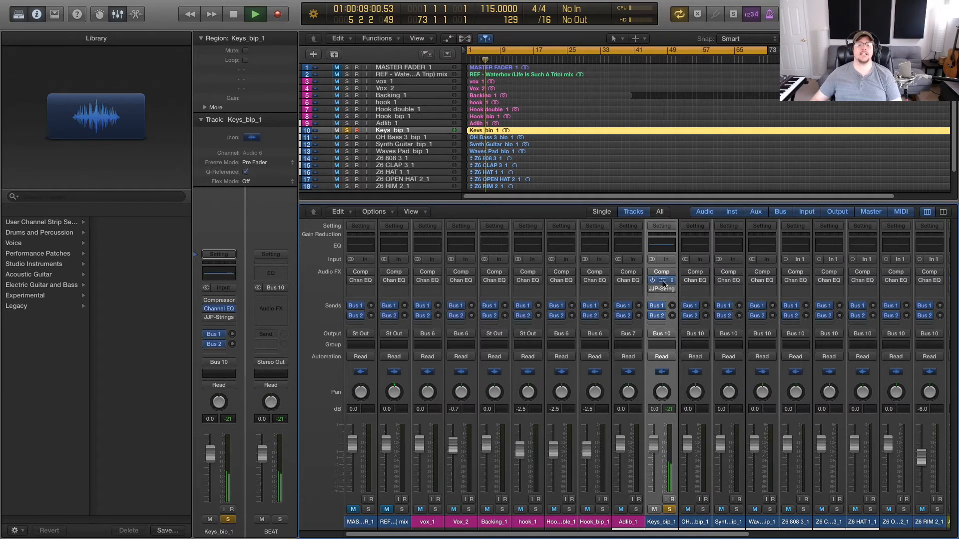
left_click(662, 280)
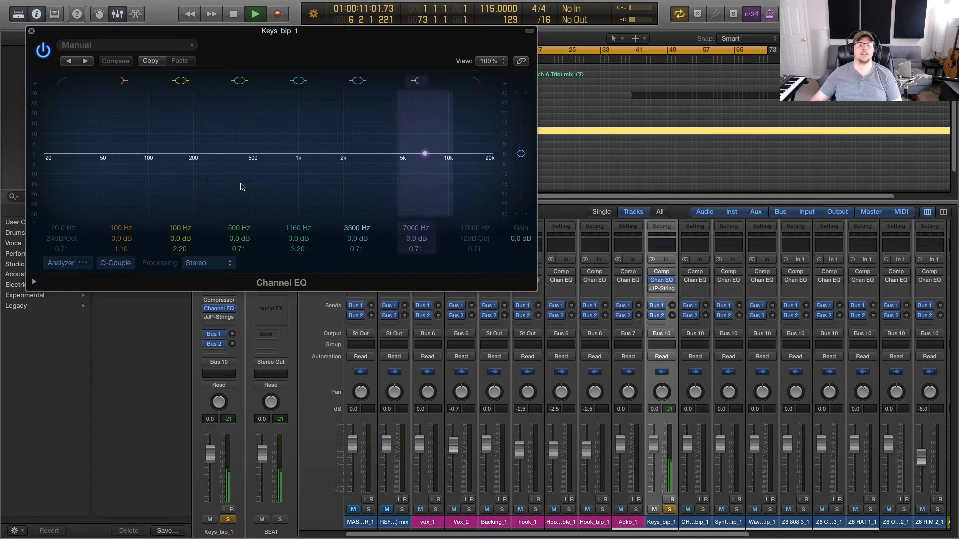
Step: With the analyzer on, low-cut the Keys at 184 Hz with a 48 dB/Oct slope, dip 850 Hz by 2 dB, and close the EQ
left_click(62, 83)
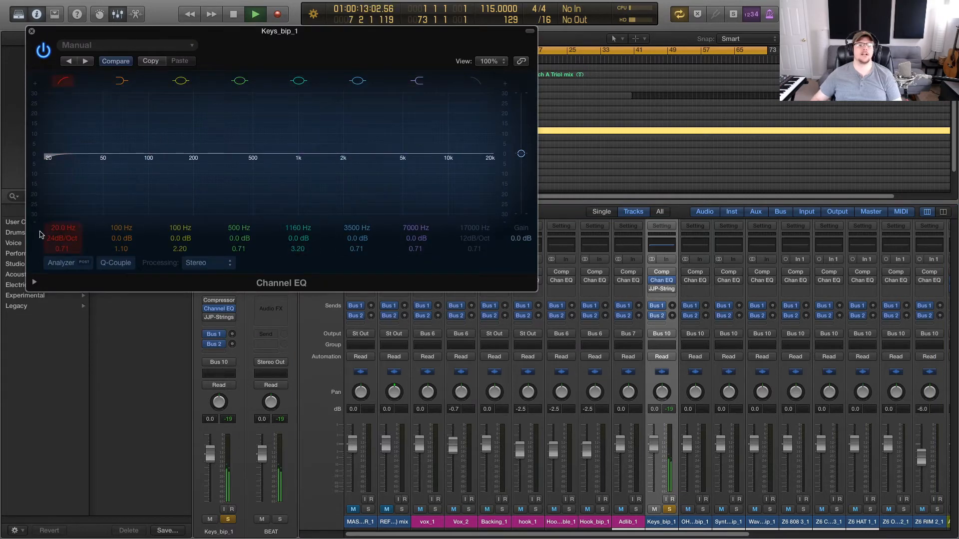
left_click(58, 264)
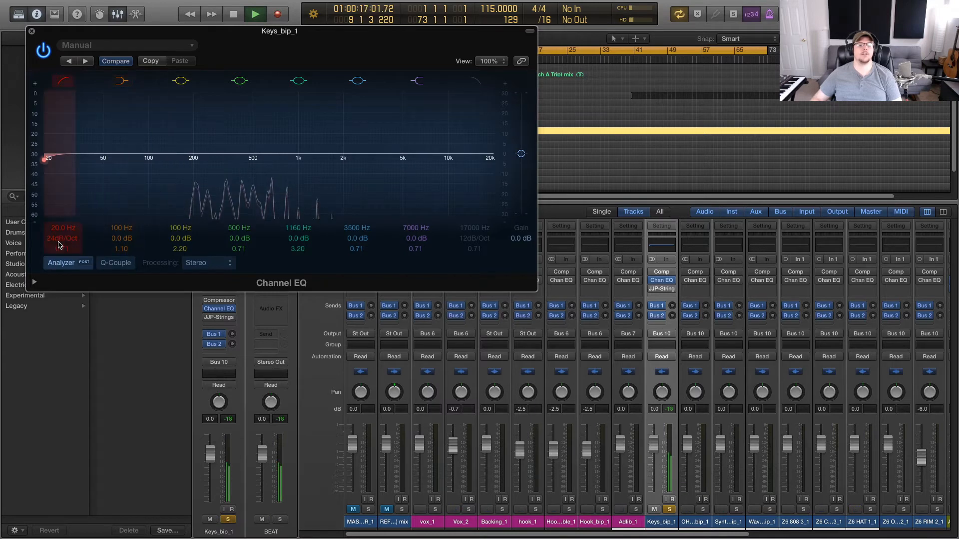
left_click_drag(55, 239, 55, 190)
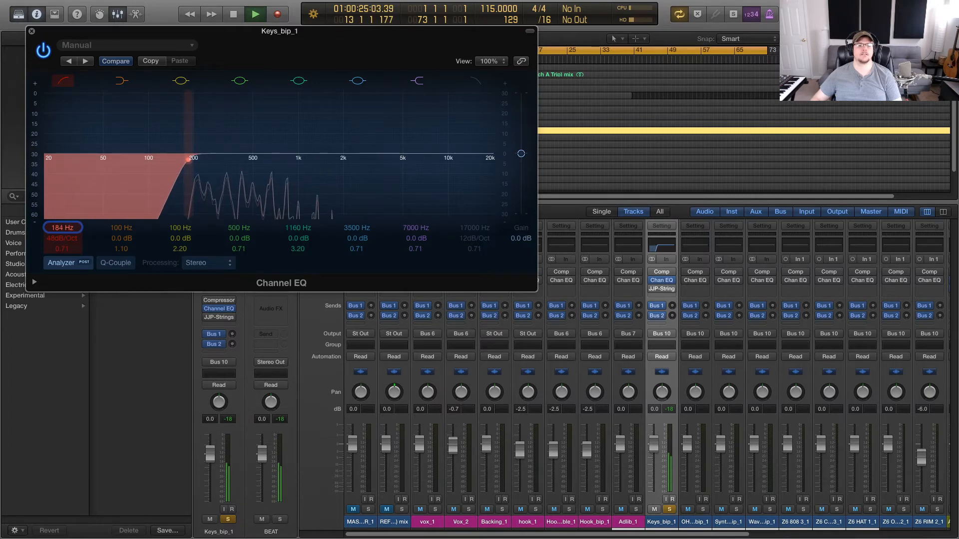
left_click_drag(256, 156, 292, 161)
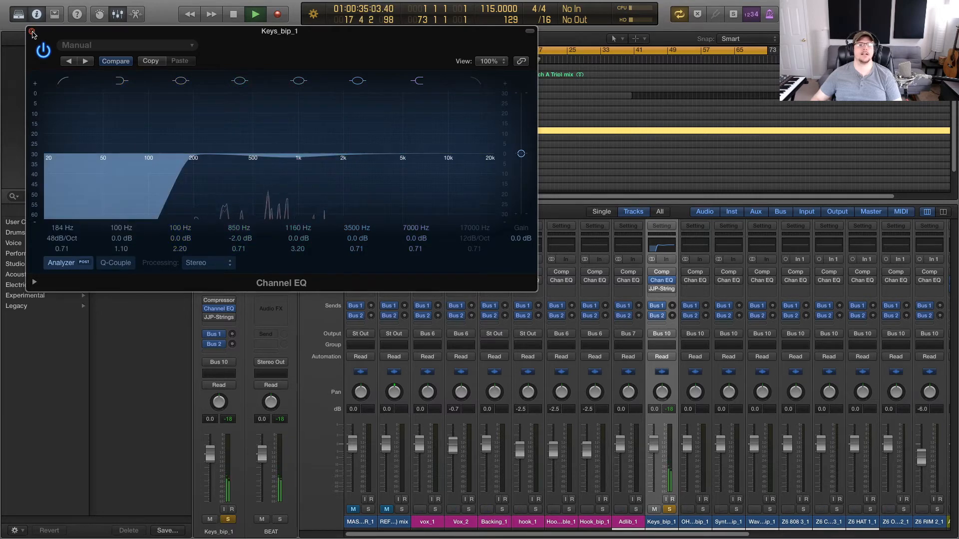
left_click(32, 32)
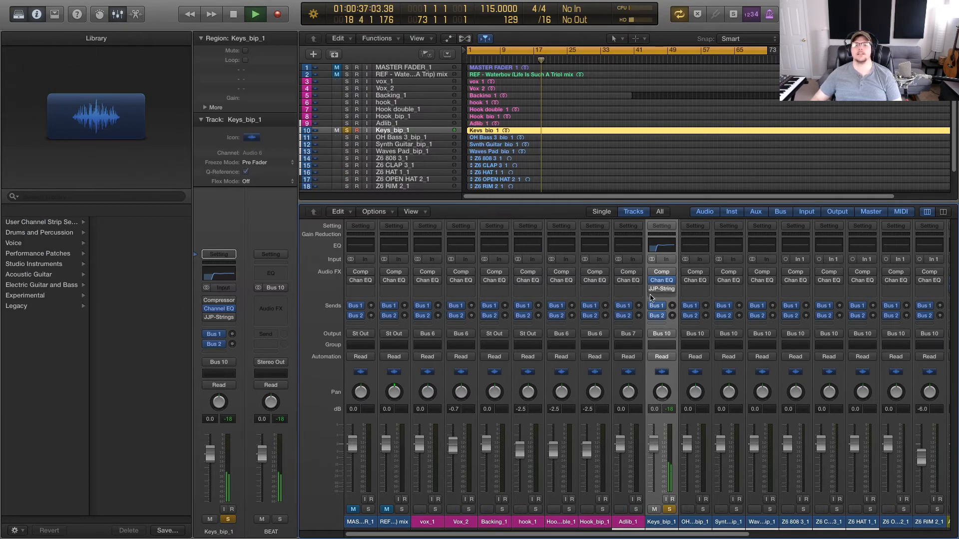
Step: Re-enable and open JJP-Strings-Keys on the Keys channel, and restart playback from bar 1
key("space")
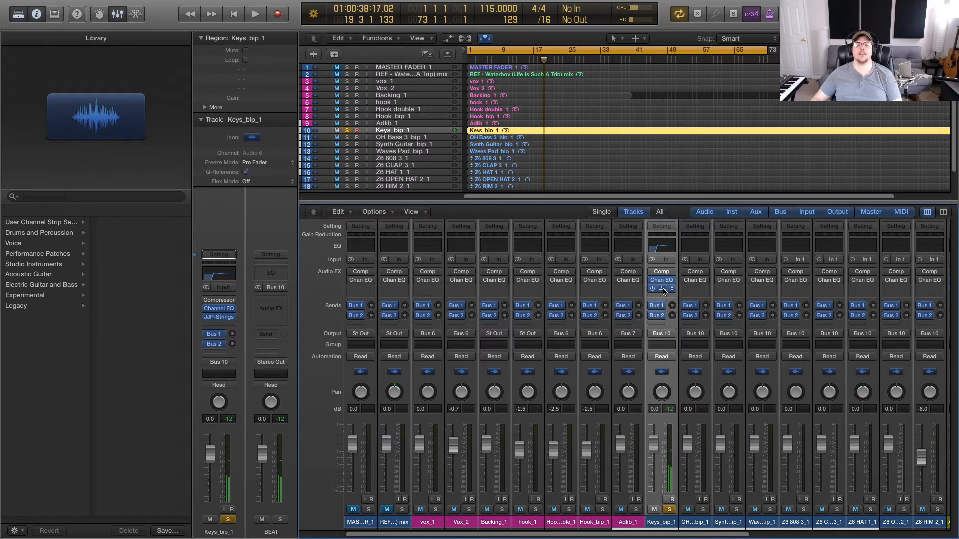
left_click(662, 289)
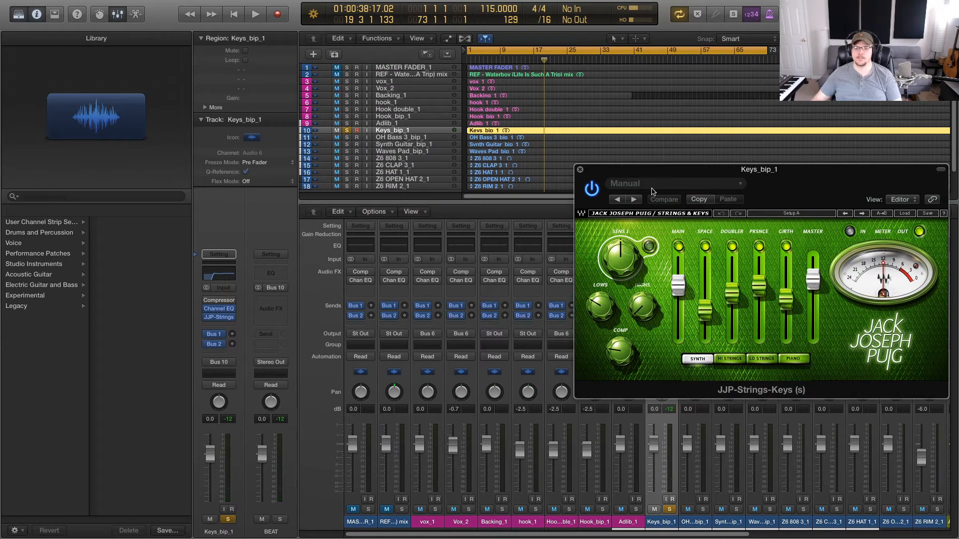
left_click_drag(676, 173, 521, 175)
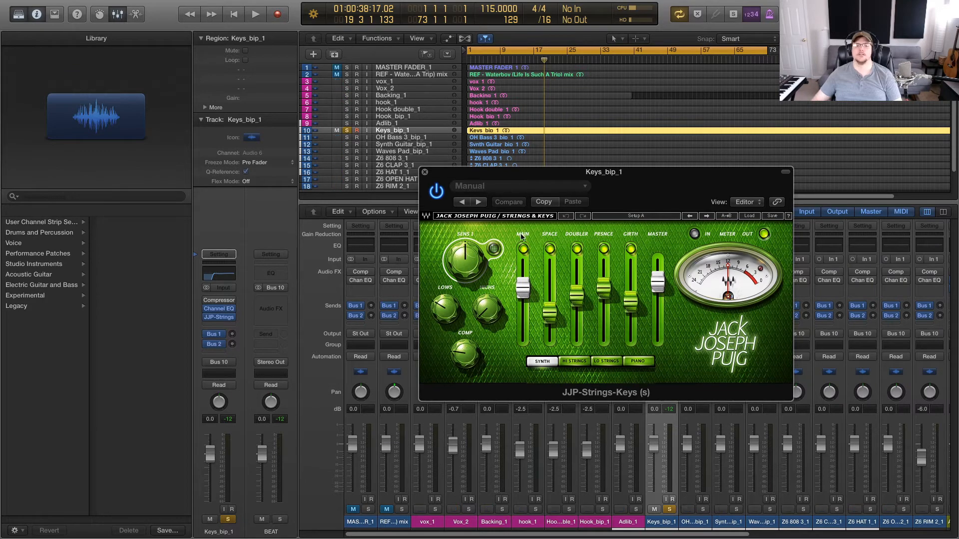
key("space")
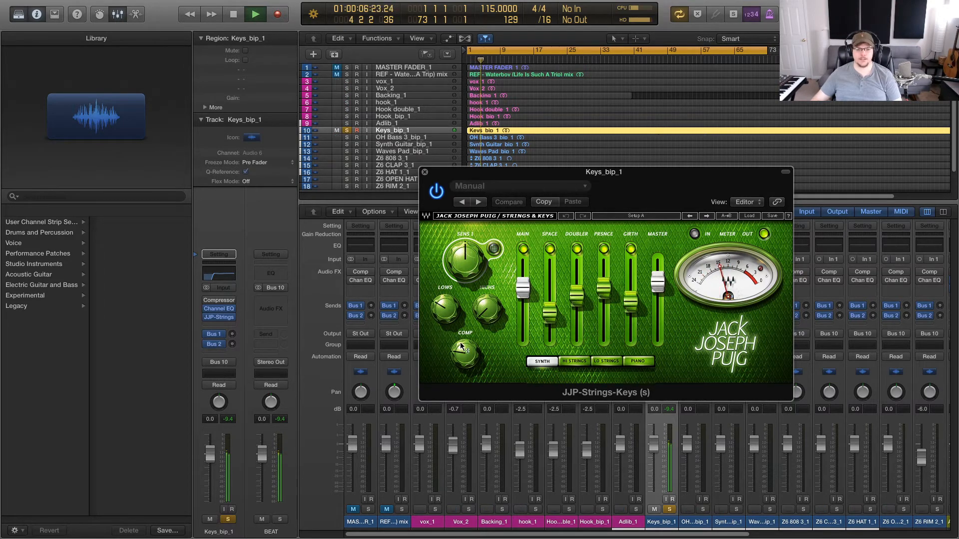
Step: In JJP-Strings-Keys, turn Lows down to the minimum, raise Highs, and nudge the Comp amount
mouse_move(443, 305)
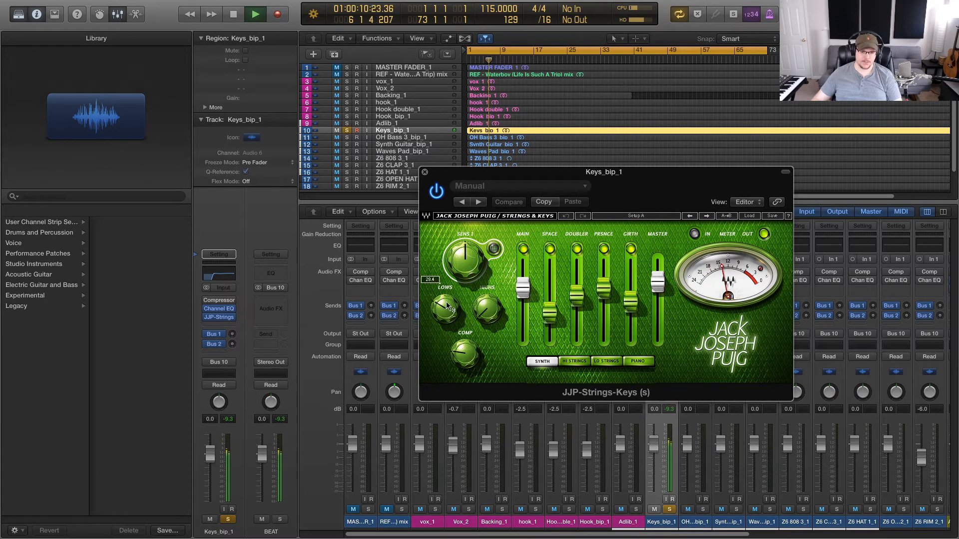
left_click_drag(449, 307, 450, 345)
left_click_drag(483, 295, 483, 264)
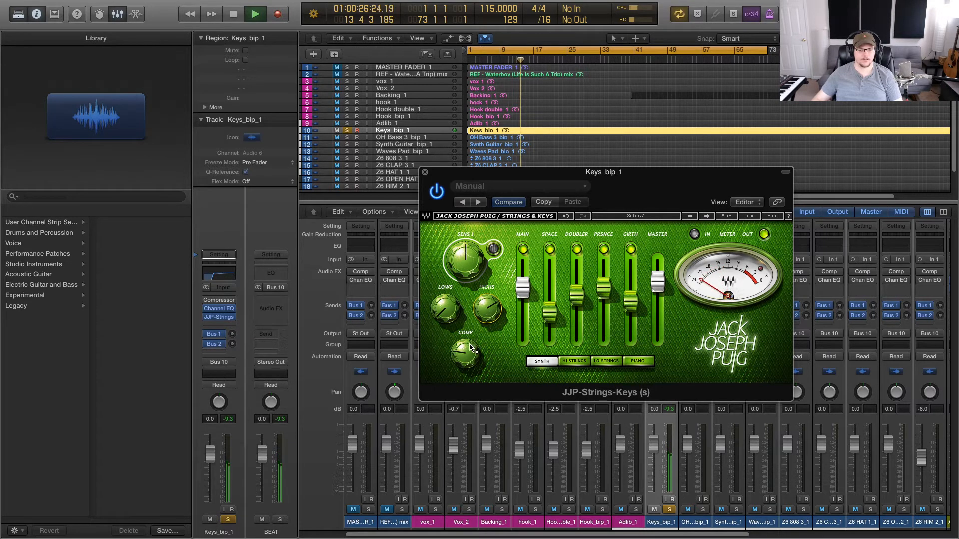
left_click_drag(462, 346, 462, 343)
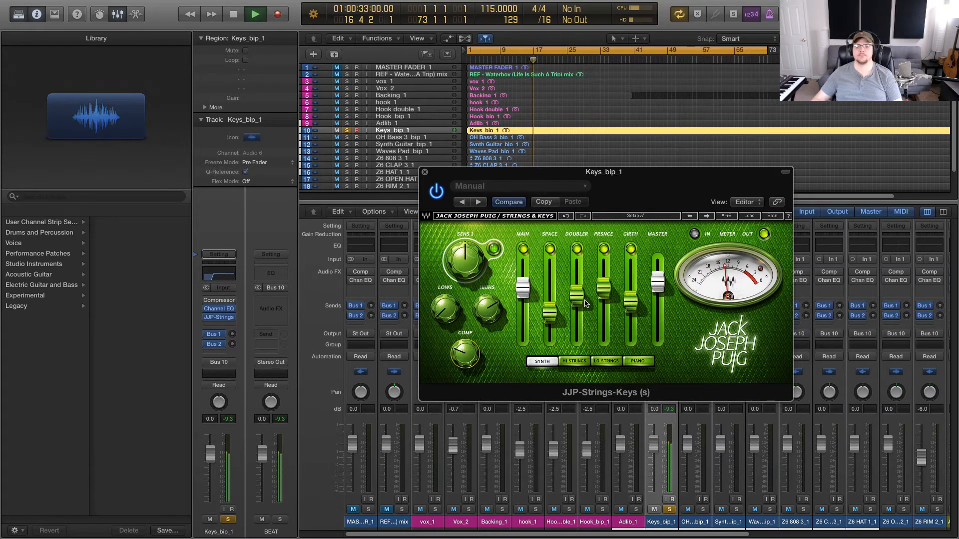
Step: Audition the Piano type, return to Synth with Highs raised, and switch the JJP-Strings-Keys meter to the input level
left_click(637, 362)
left_click(542, 361)
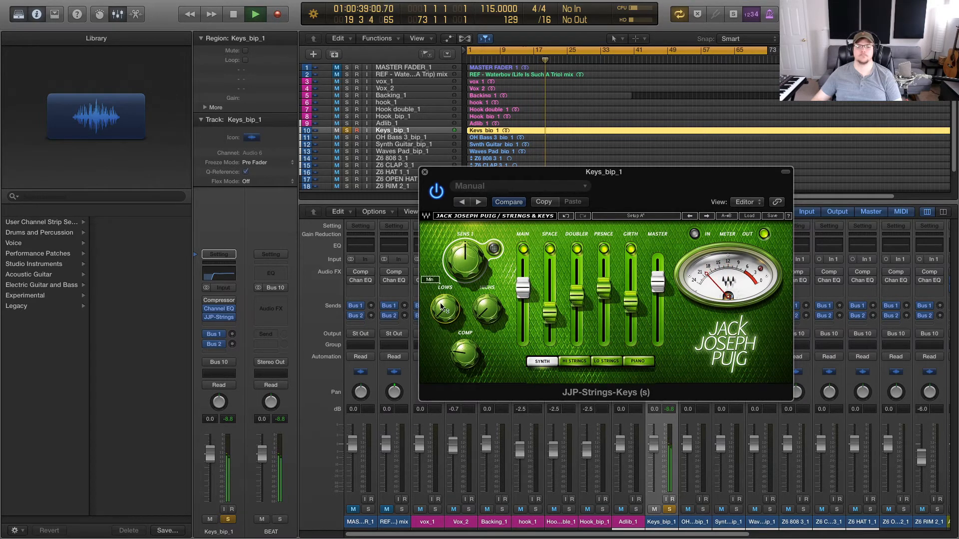
left_click_drag(487, 308, 487, 277)
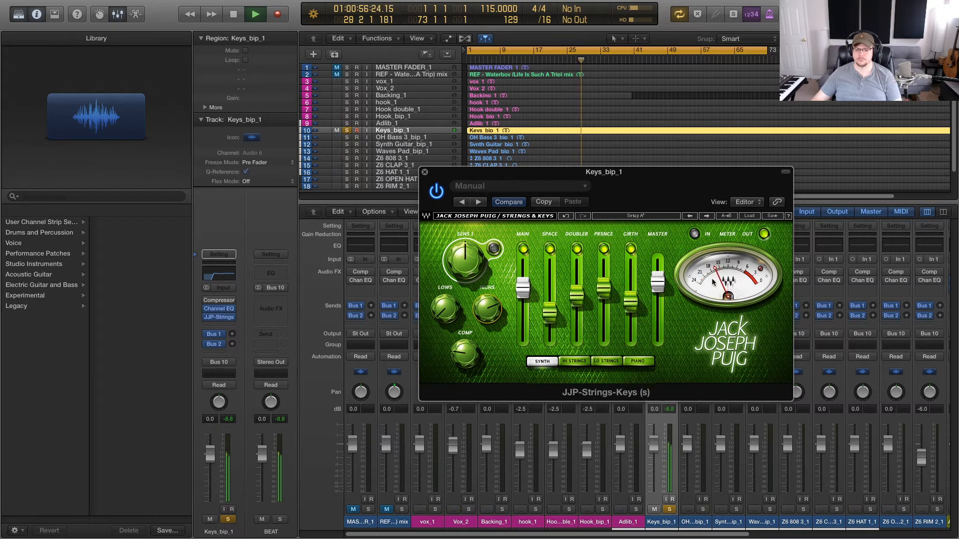
left_click(695, 234)
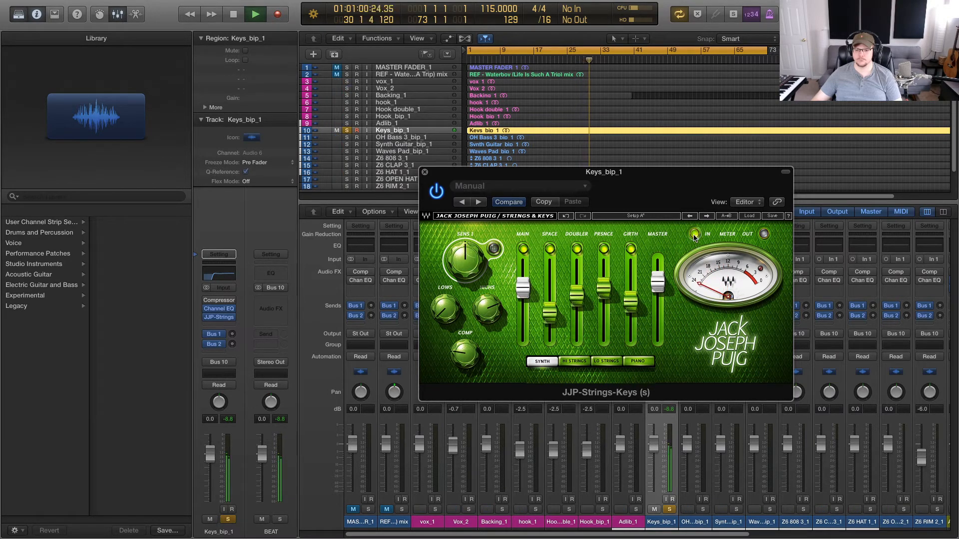
Step: Switch the JJP-Strings-Keys meter to the output level, close the plug-in, and stop playback
left_click(765, 235)
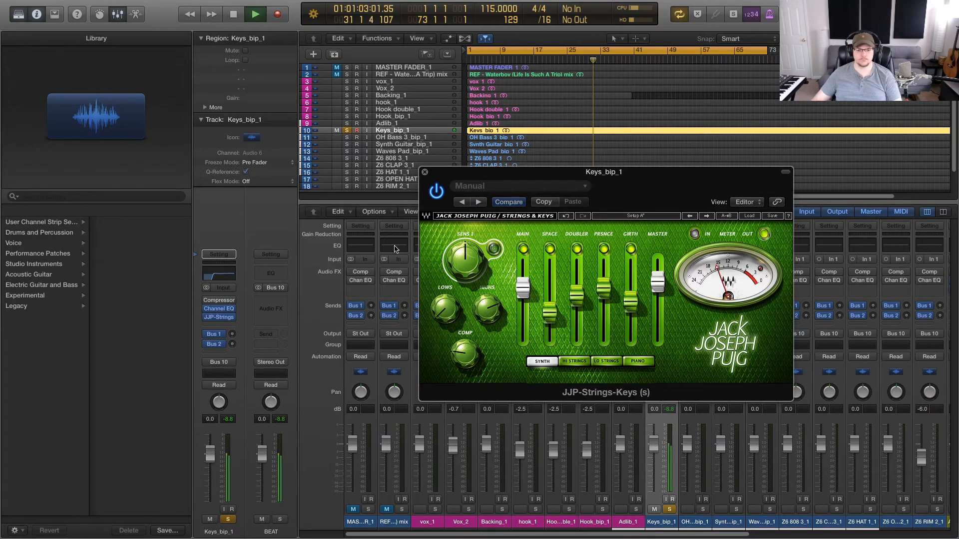
left_click(425, 172)
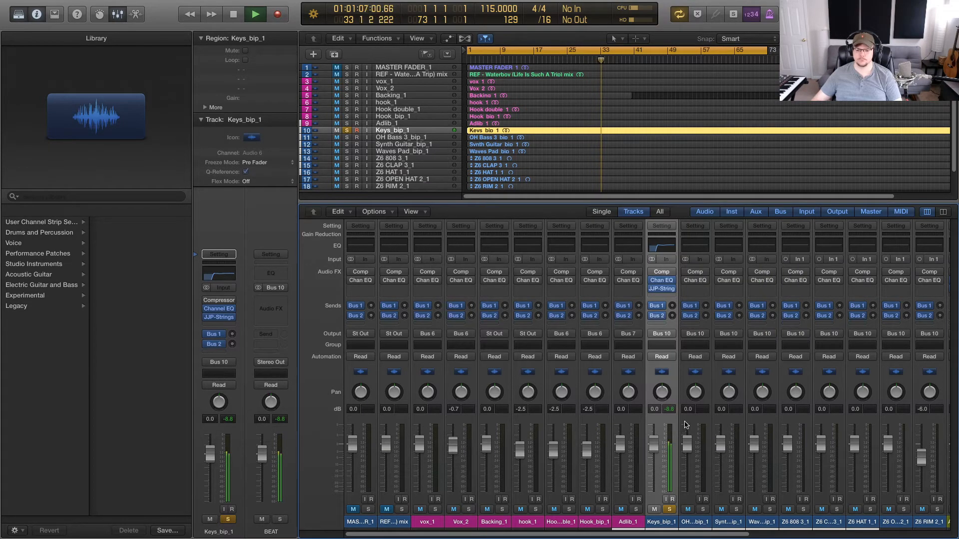
key("space")
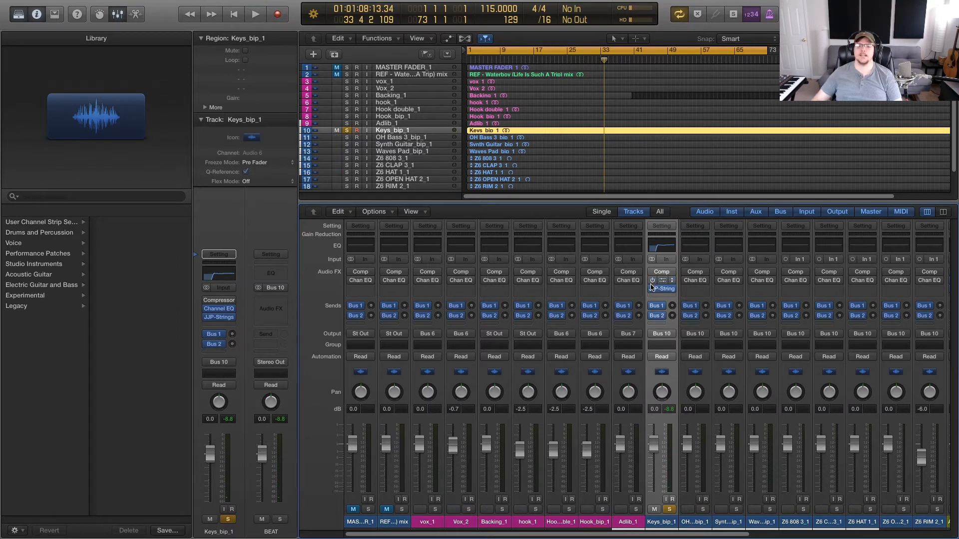
Step: Play the soloed Keys from bar 1 and compare them with Channel EQ and JJP-Strings-Keys bypassed and re-enabled
key("Return")
key("space")
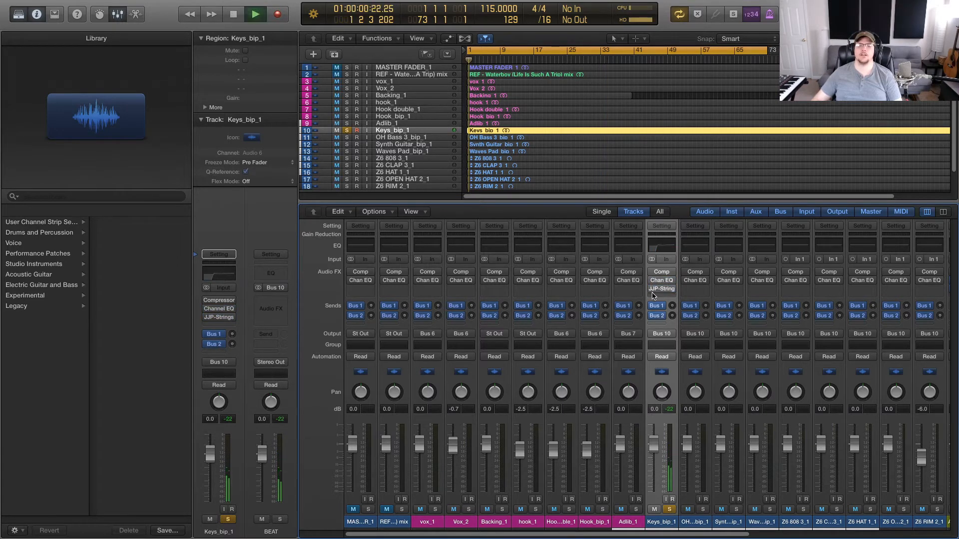
left_click(653, 280)
left_click(653, 289)
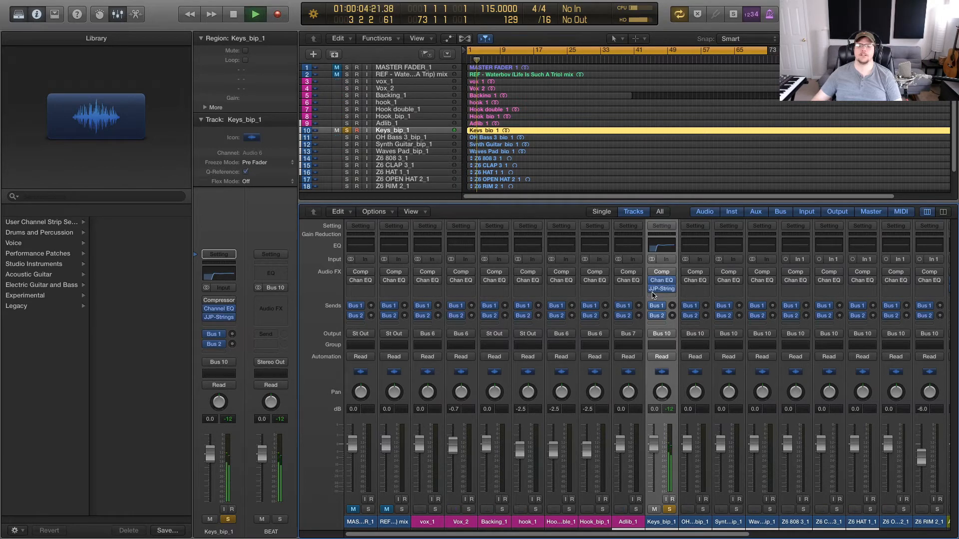
key("space")
Step: Unsolo Keys and try a lower Keys level in the full mix, returning the fader to 0 dB
left_click(669, 510)
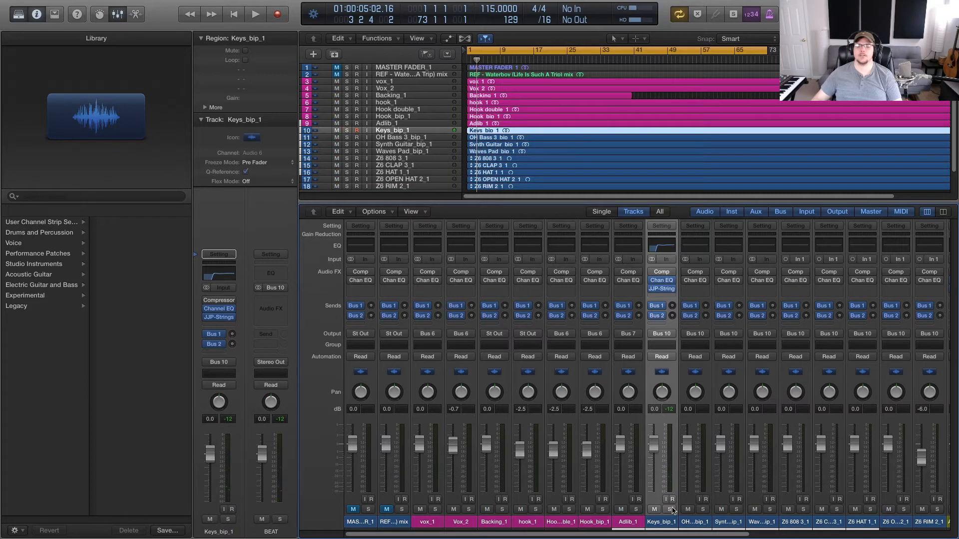
key("space")
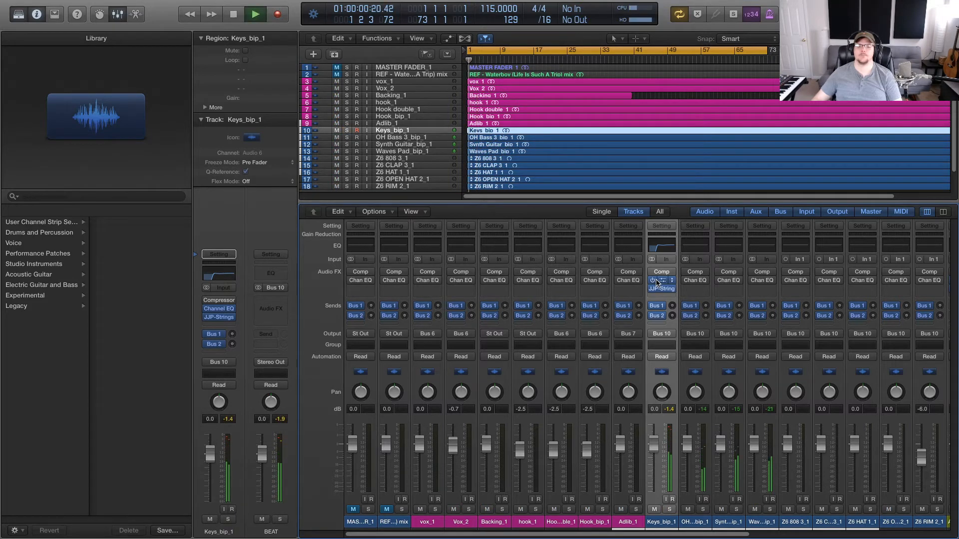
left_click_drag(656, 453, 659, 465)
left_click(659, 464, "alt")
key("space")
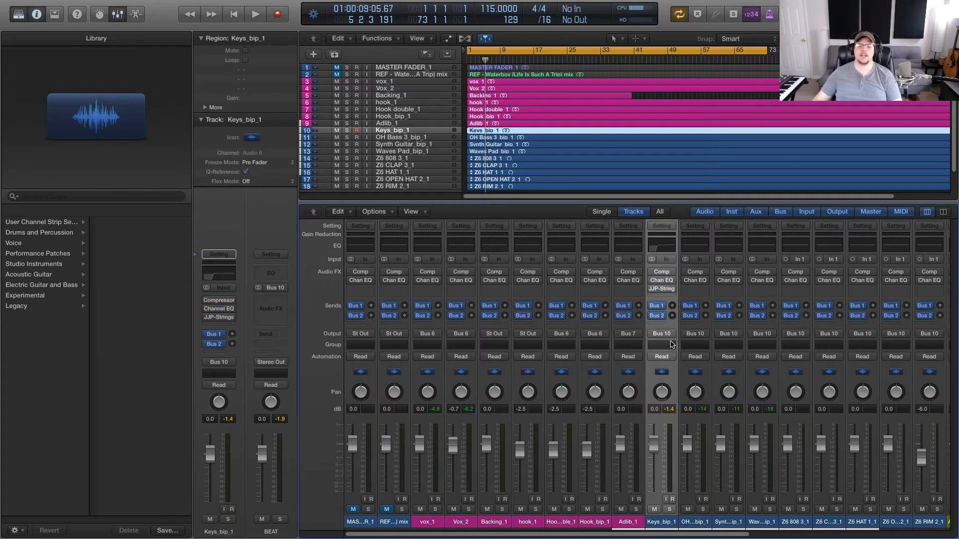
Step: Replay the mix from bar 1 with the Keys plug-ins bypassed, solo Keys, and re-enable Channel EQ and JJP-Strings-Keys to compare
key("Return")
key("space")
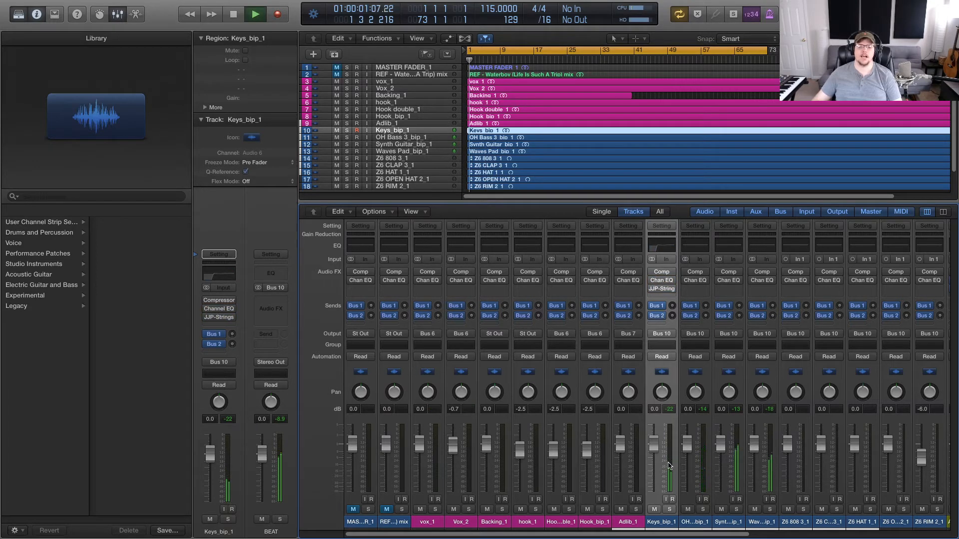
left_click(670, 509)
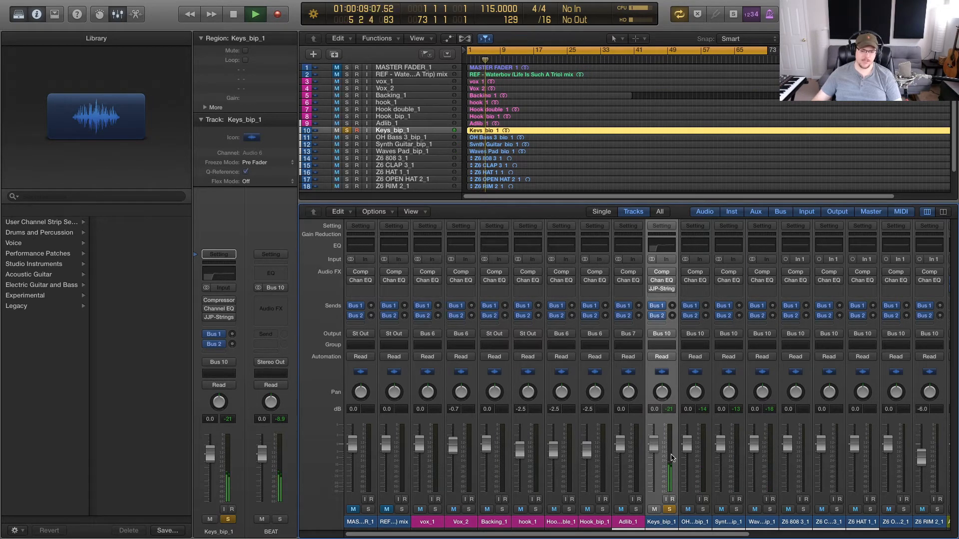
left_click(652, 281)
left_click(653, 289)
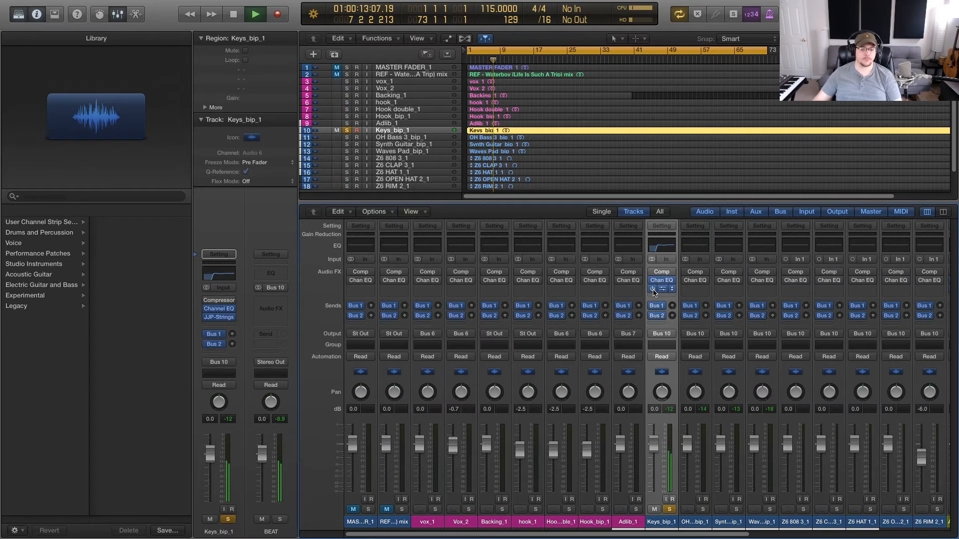
key("space")
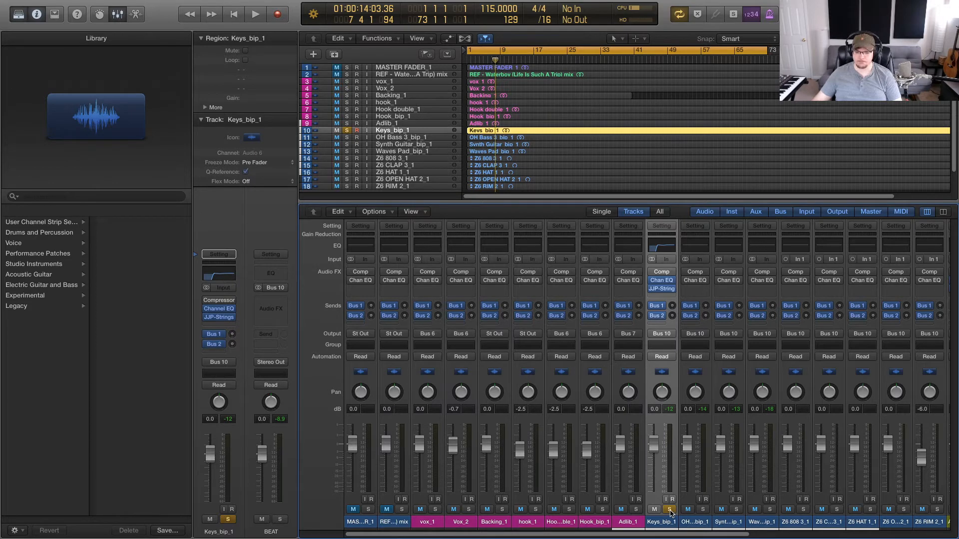
Step: Unsolo Keys and lower its fader to -6.4 dB while the full mix plays
left_click(669, 509)
key("space")
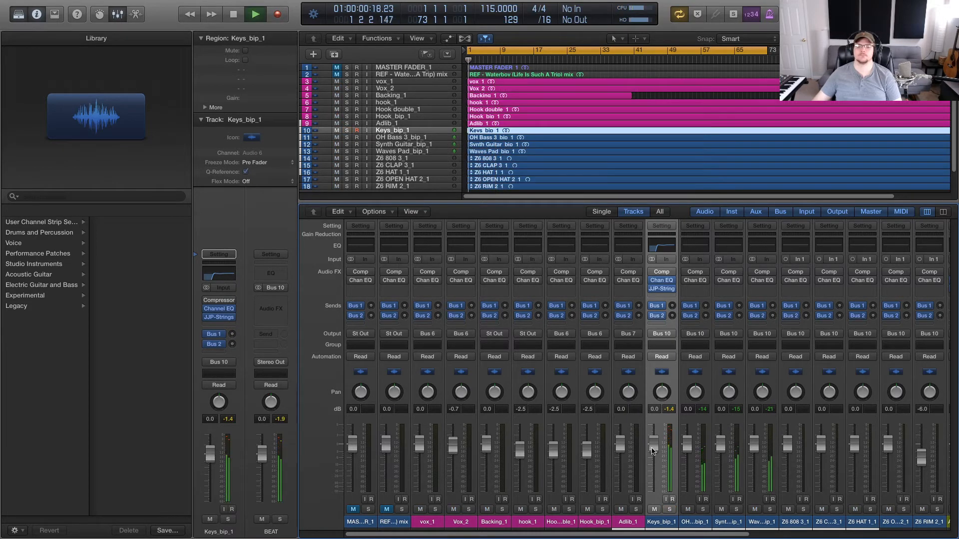
left_click_drag(656, 449, 656, 476)
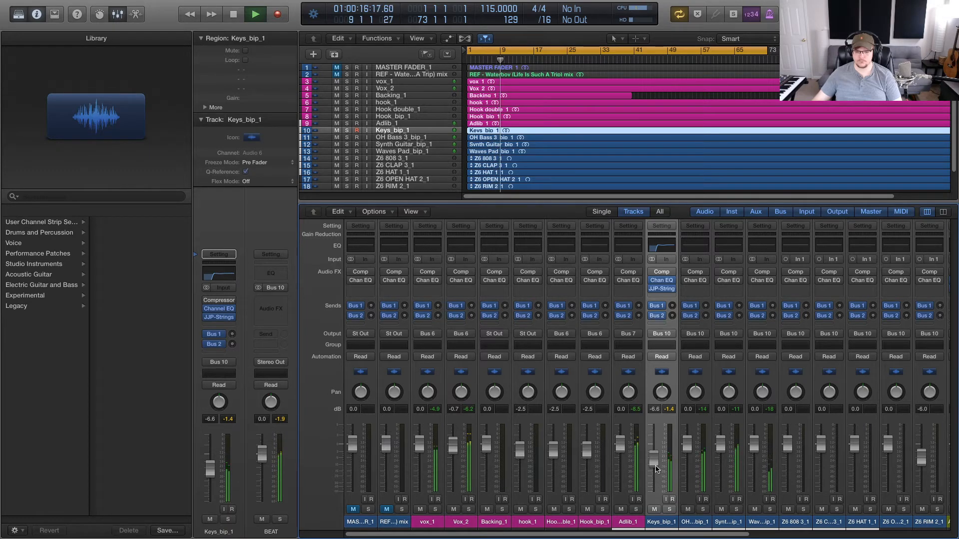
left_click_drag(655, 465, 655, 464)
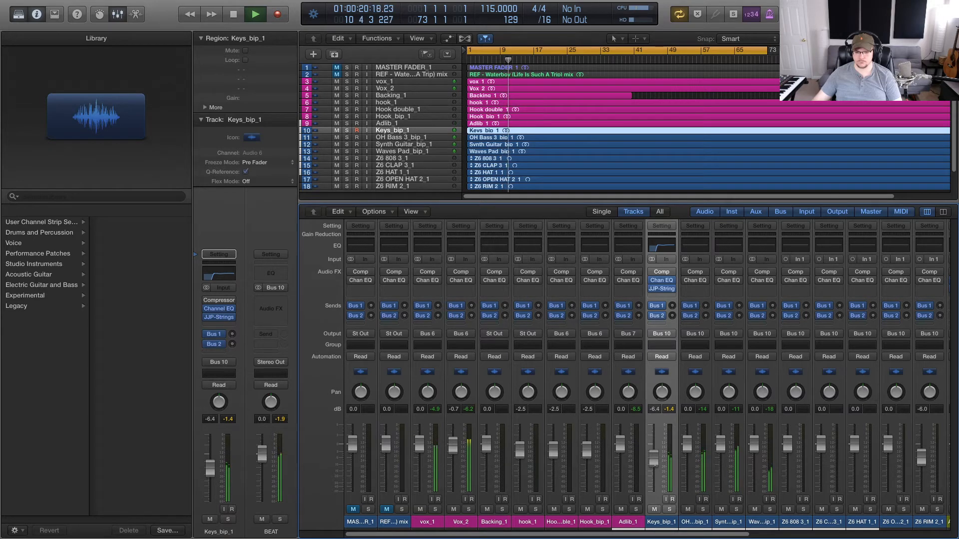
Step: Solo and select the OH Bass channel and insert the stereo Waves CLA Bass plug-in after its Channel EQ
left_click(703, 509)
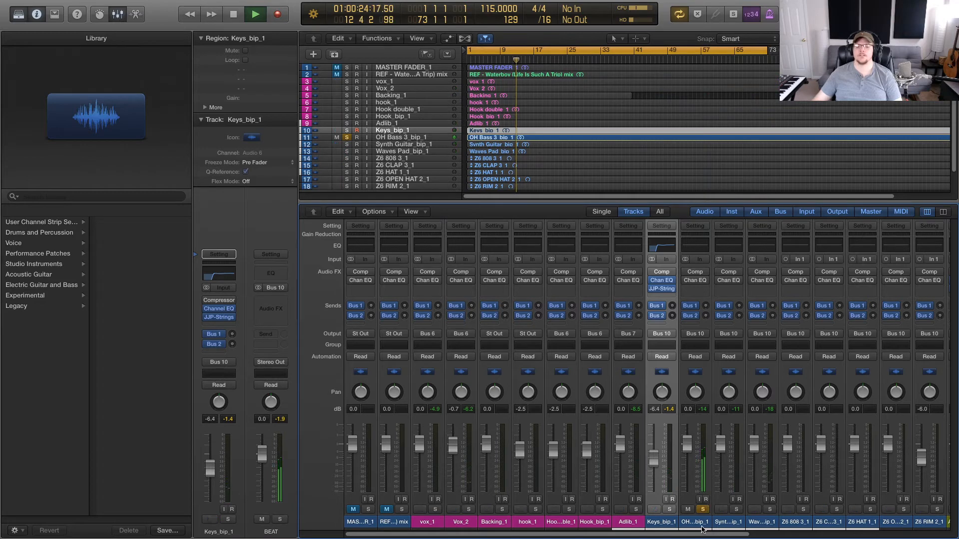
left_click(701, 527)
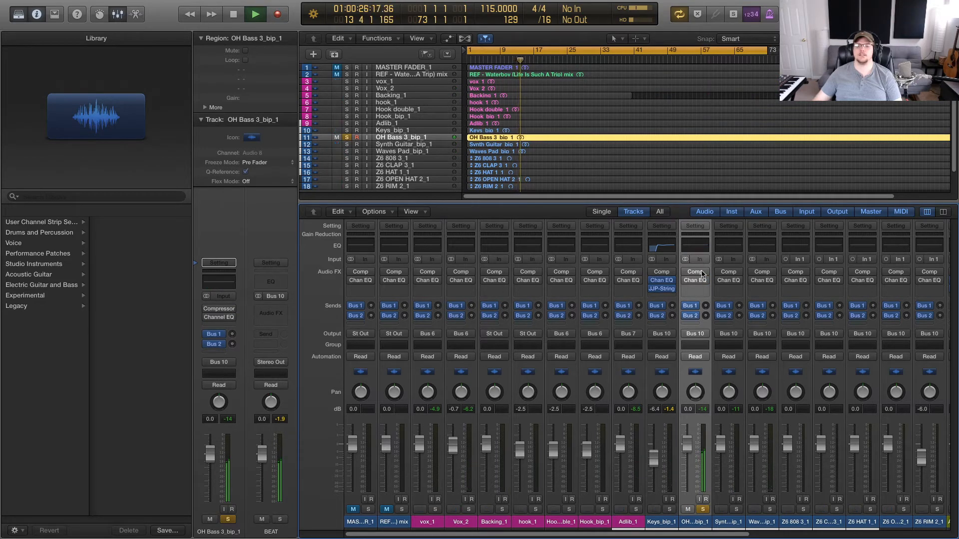
left_click(697, 289)
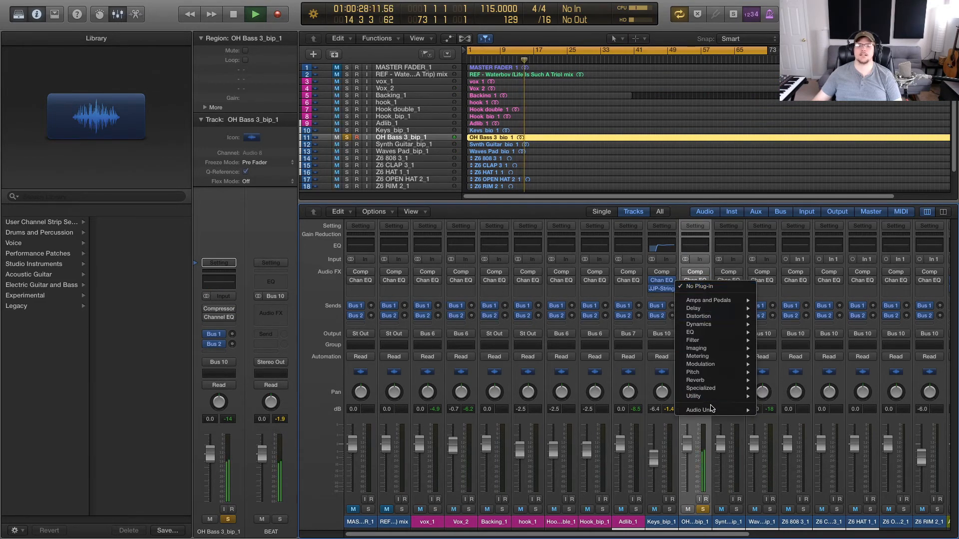
mouse_move(712, 410)
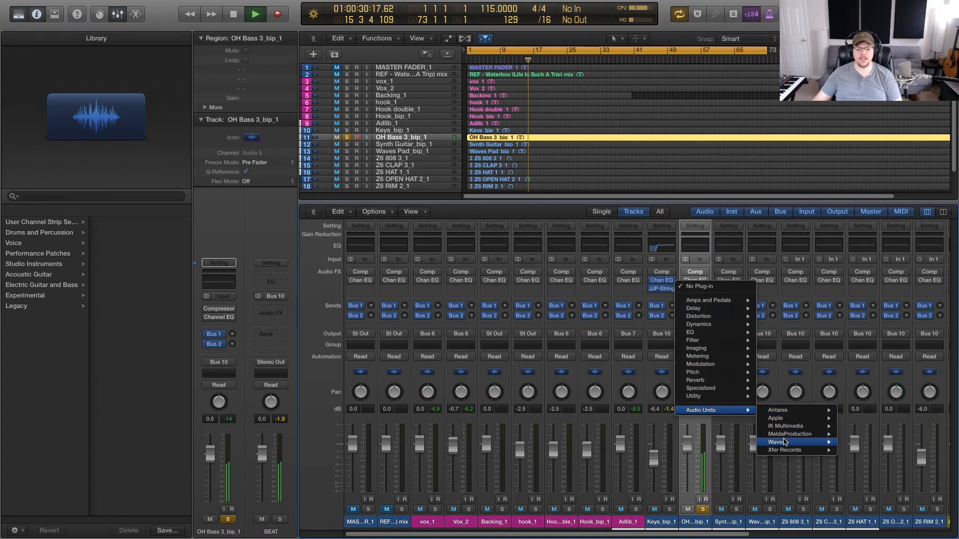
mouse_move(784, 442)
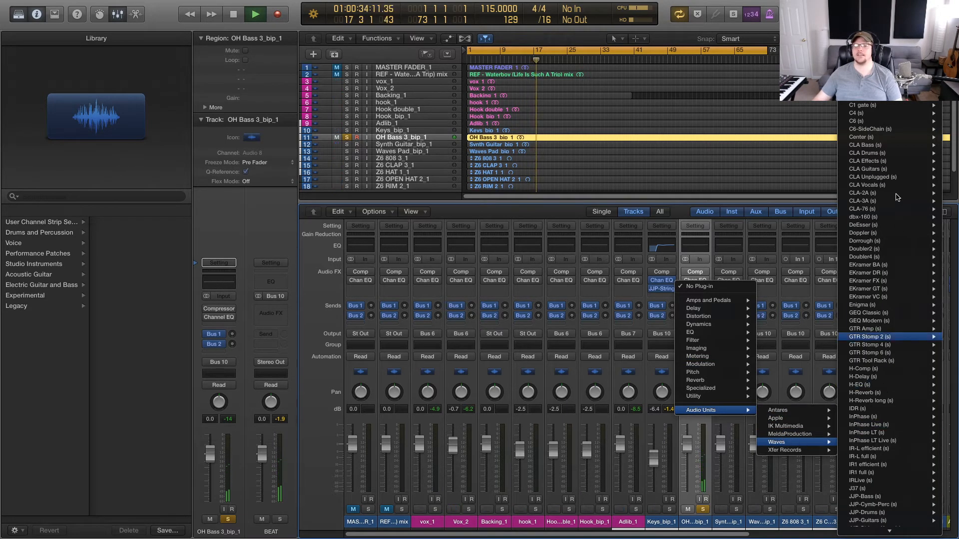
mouse_move(889, 201)
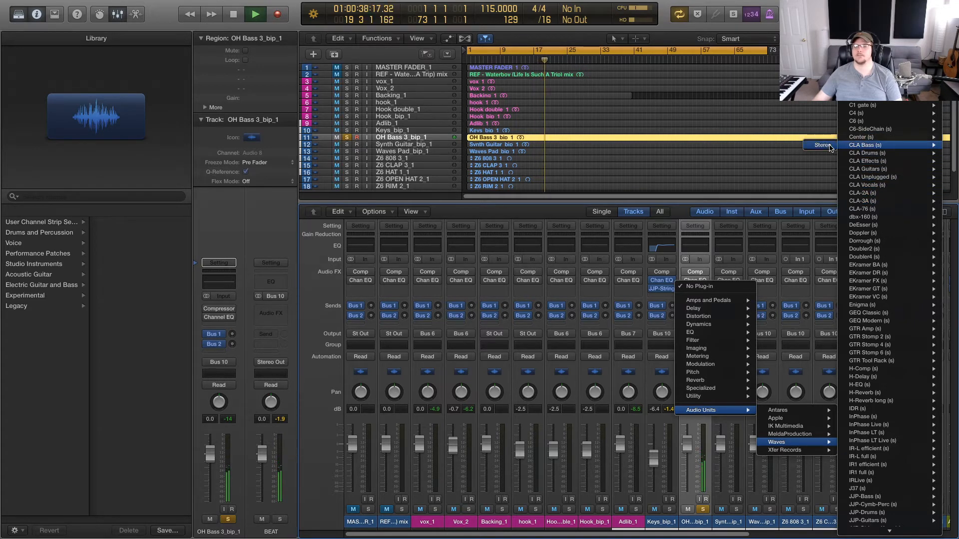
left_click(828, 149)
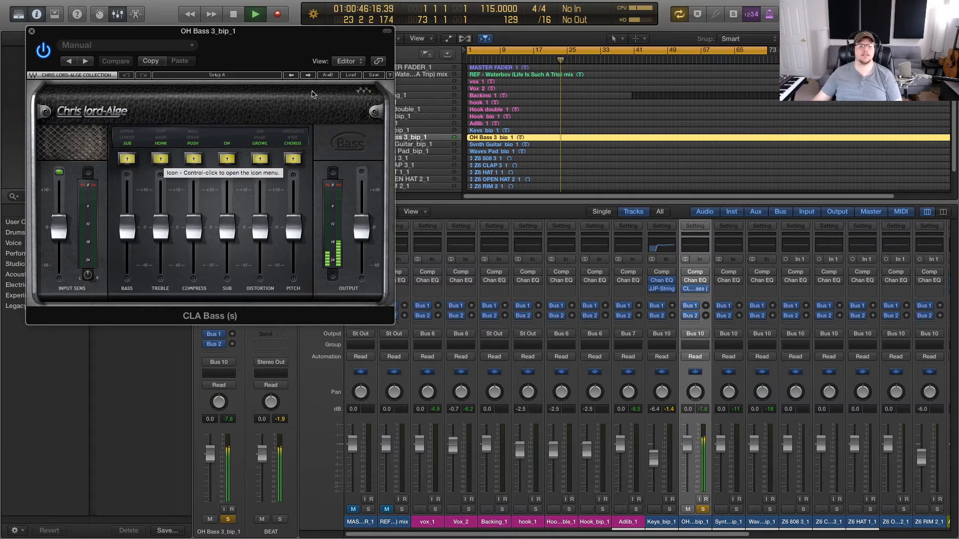
Step: Load the Start Me Up preset in CLA Bass, set Treble to Bark, and compare Bass colours, settling on Upper
left_click(309, 76)
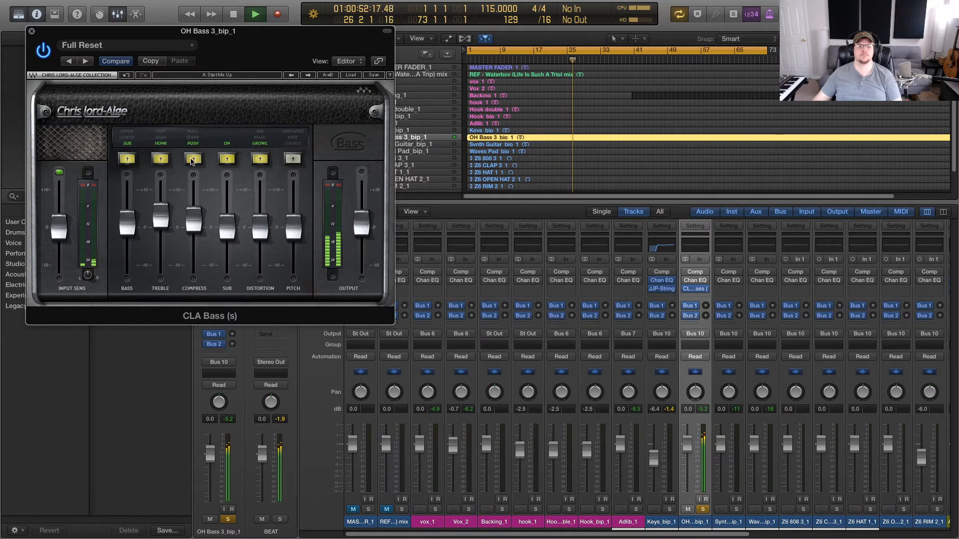
left_click(167, 140)
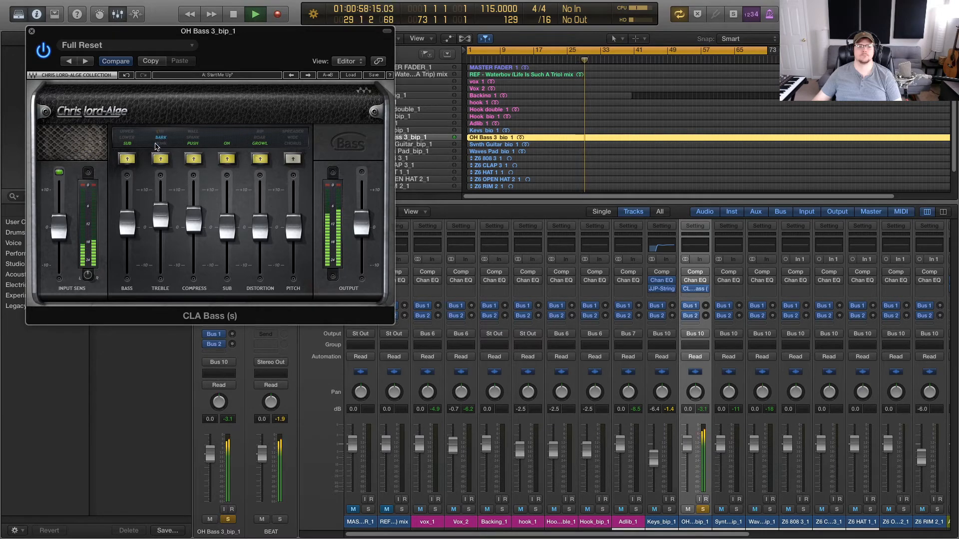
left_click(127, 136)
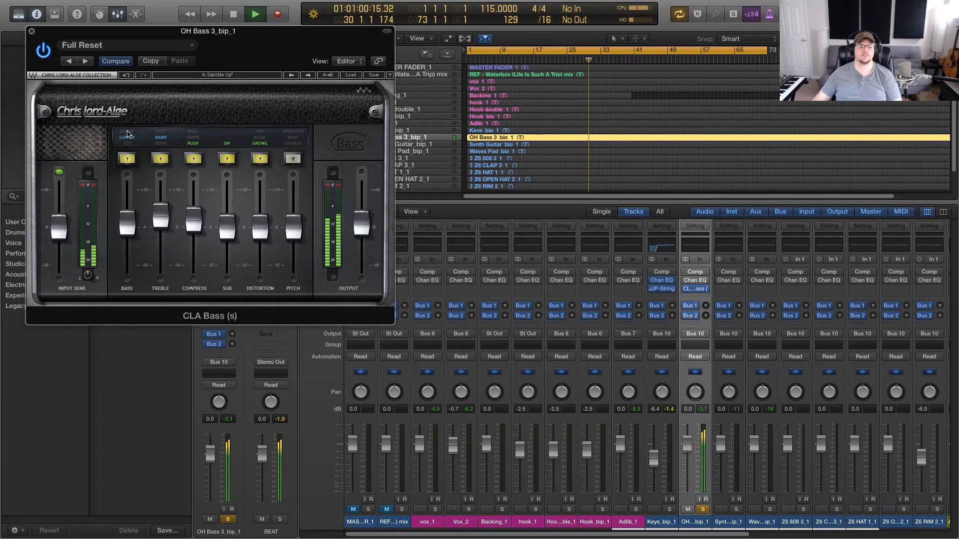
left_click(128, 136)
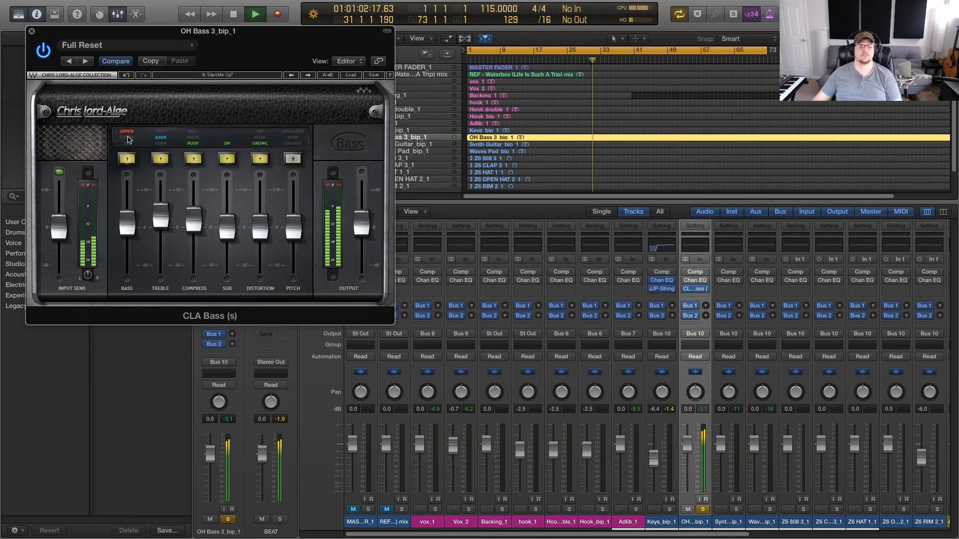
left_click(128, 138)
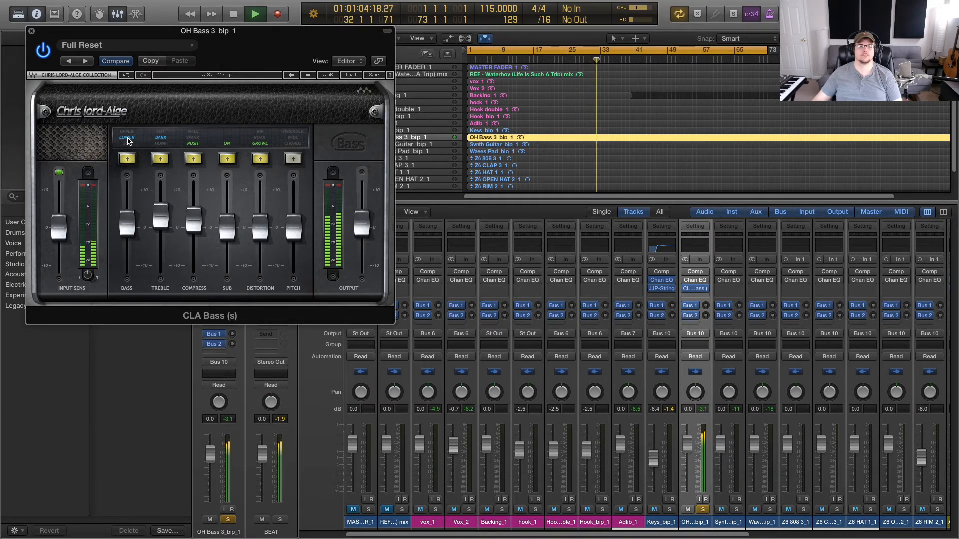
left_click(127, 133)
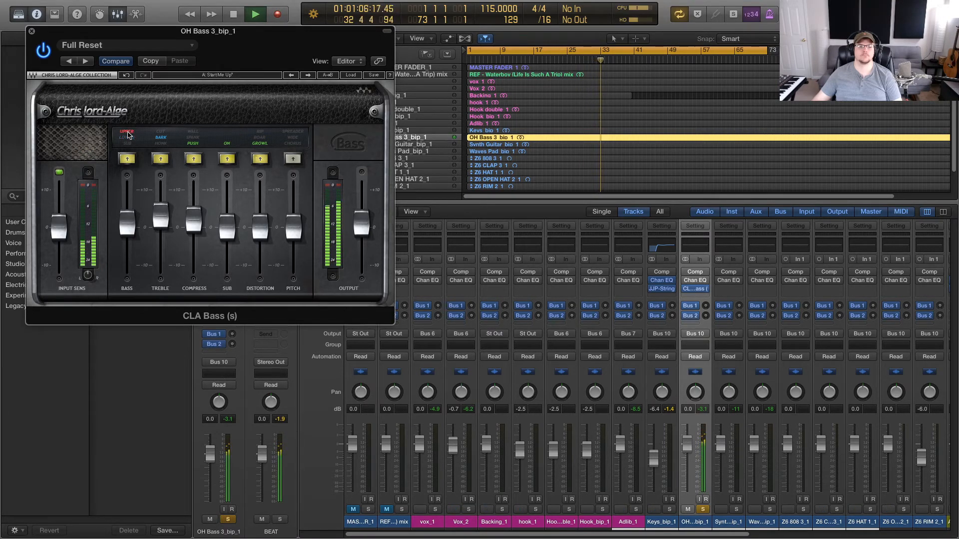
Step: Clear the OH Bass and Keys solos and restart the full mix from bar 1
key("space")
left_click(702, 510)
left_click(670, 509)
left_click(704, 510)
left_click(703, 509)
left_click(670, 509)
key("Return")
key("space")
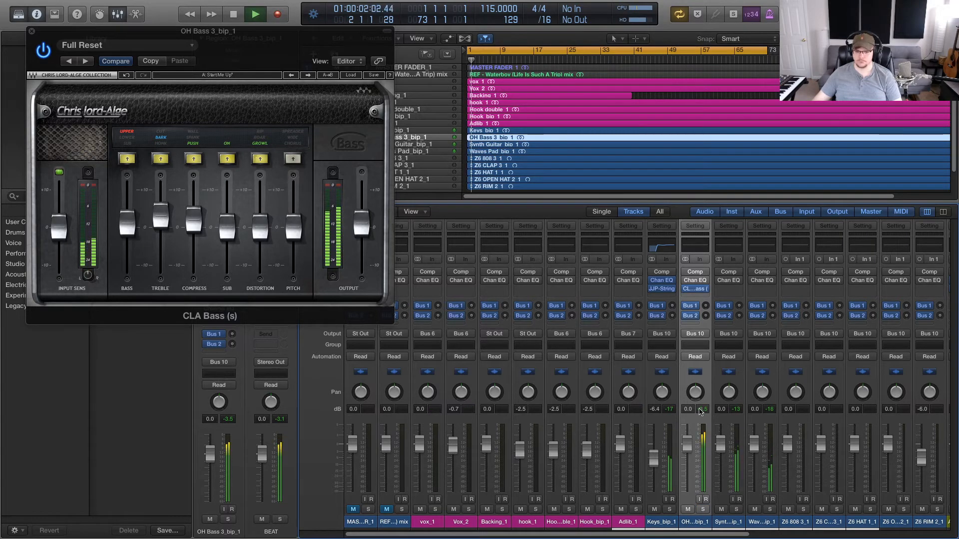
Step: Try the OH Bass fader at -1.0 dB and bypass CLA Bass to compare it in the mix
mouse_move(687, 292)
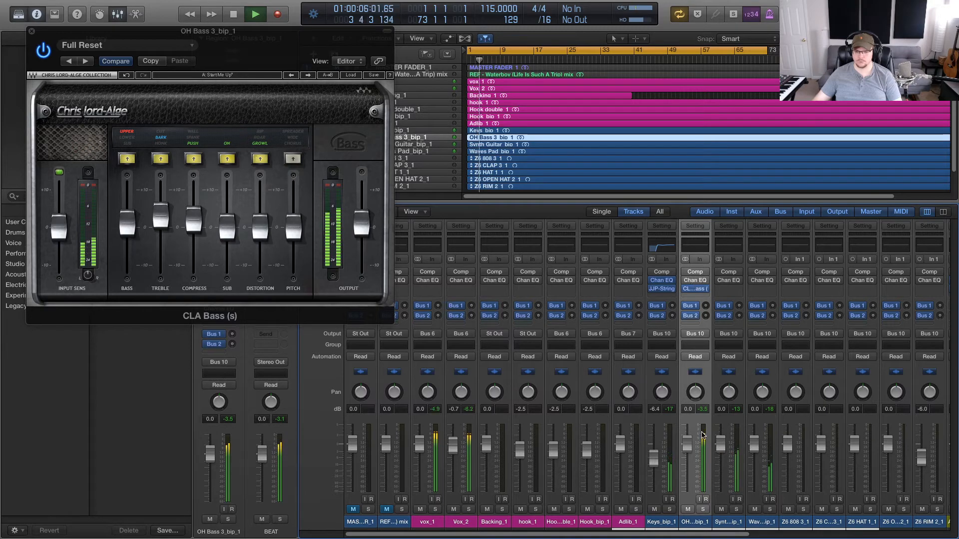
left_click_drag(692, 454, 692, 458)
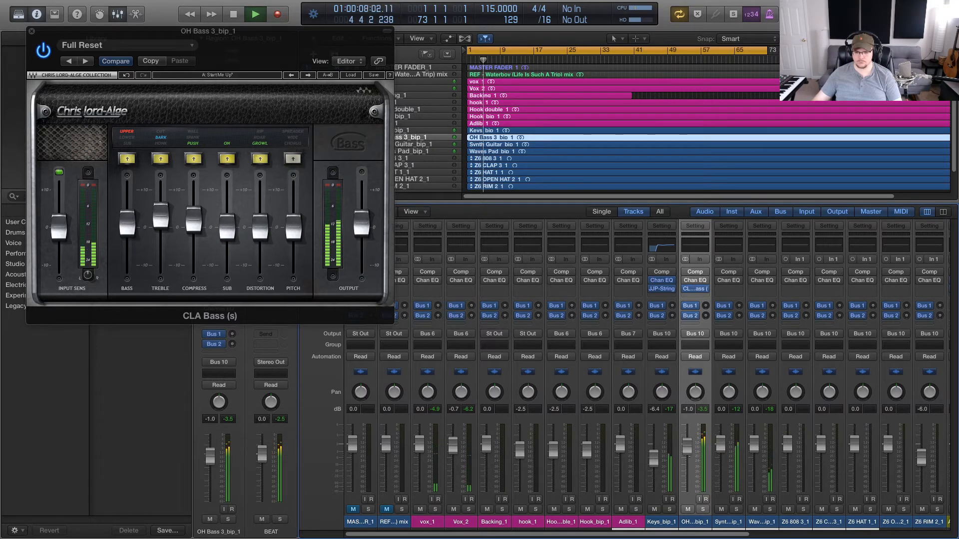
left_click(686, 289)
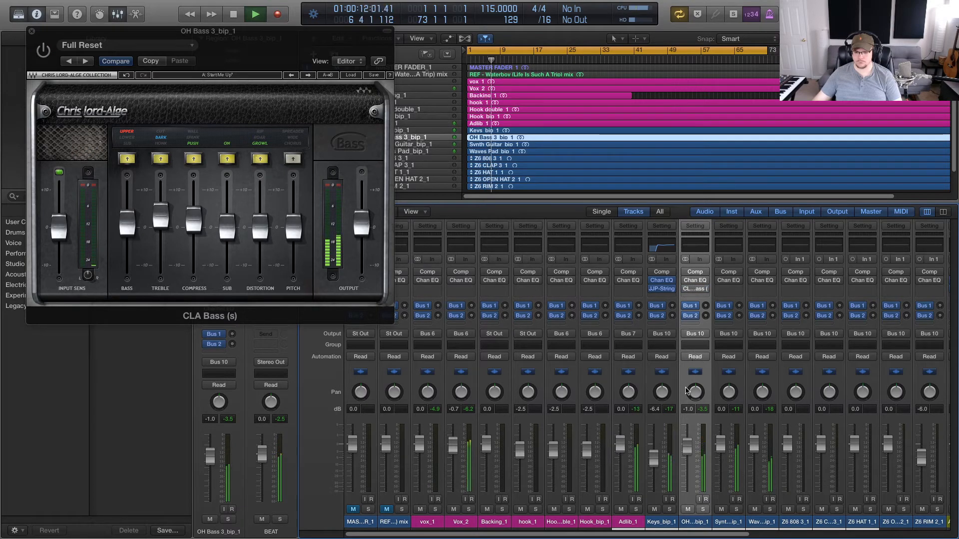
Step: Reset the OH Bass fader to 0 dB, and with playback stopped, enable its Channel EQ and CLA Bass
left_click(688, 445, "alt")
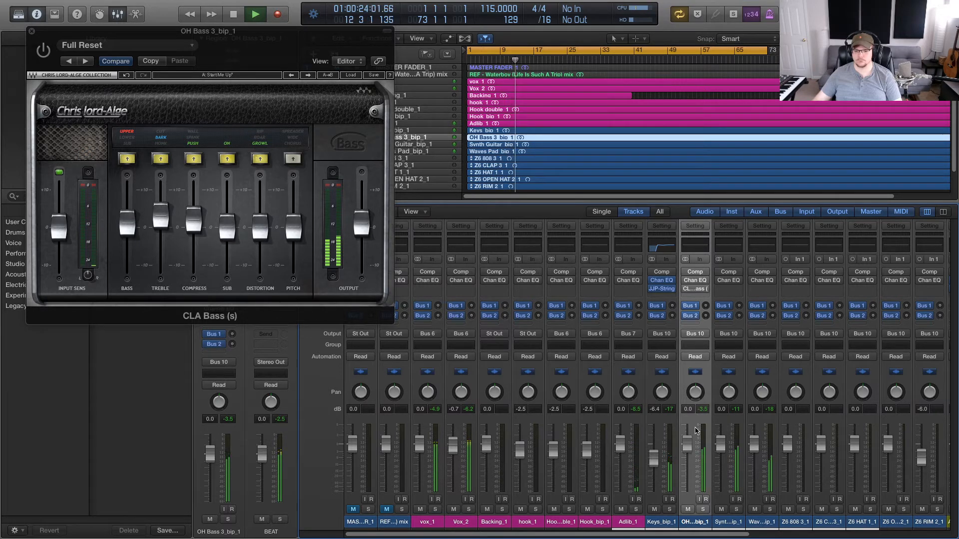
key("space")
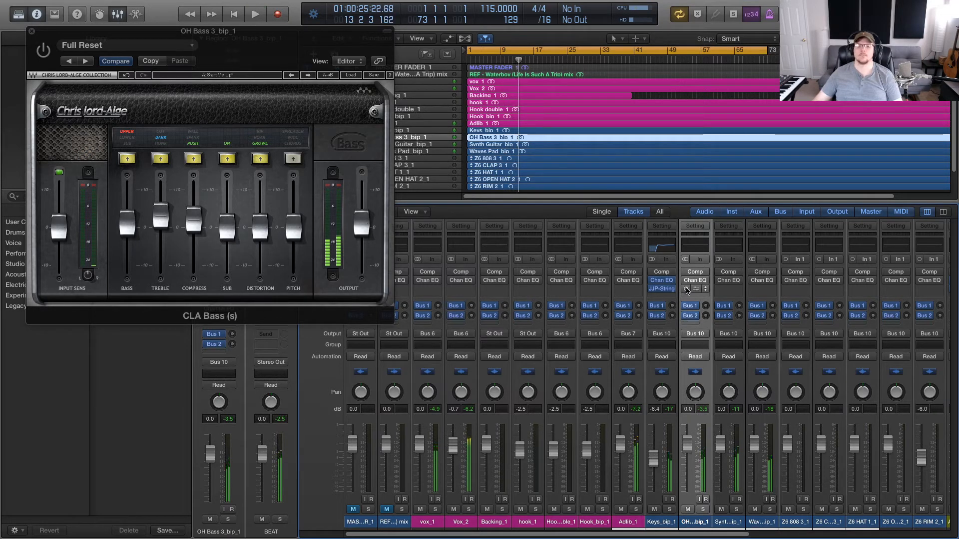
left_click(686, 290)
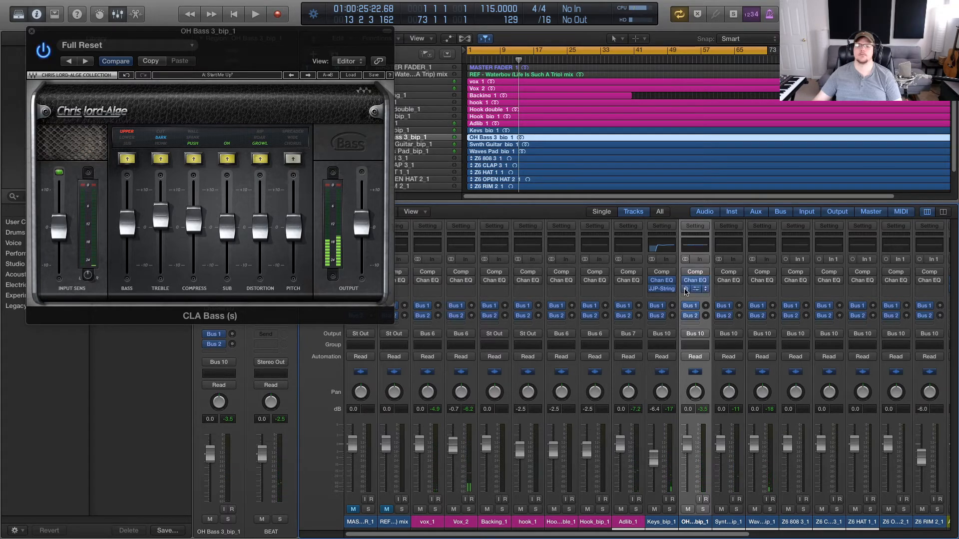
Step: Play the opening bars with CLA Bass on and then bypassed on the OH Bass channel to compare the sound
key("Return")
key("space")
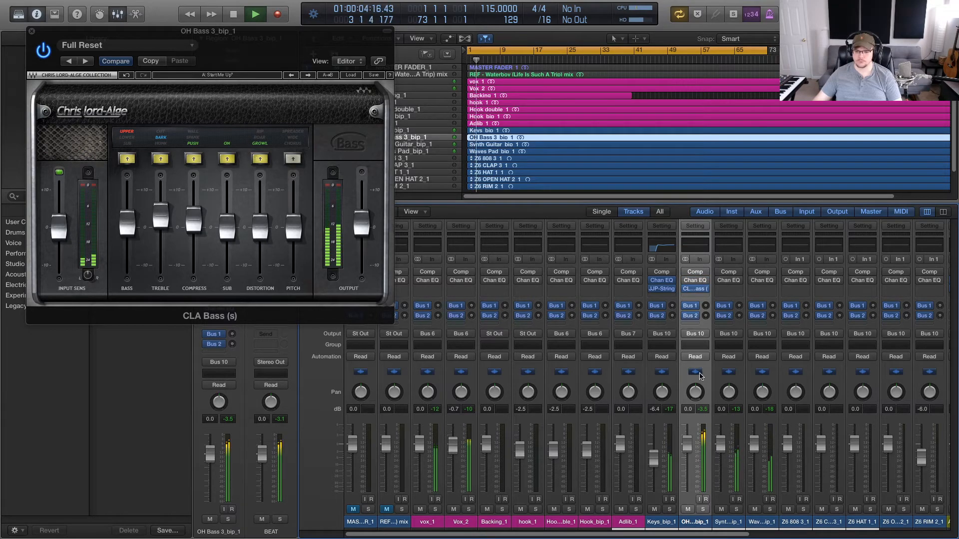
key("space")
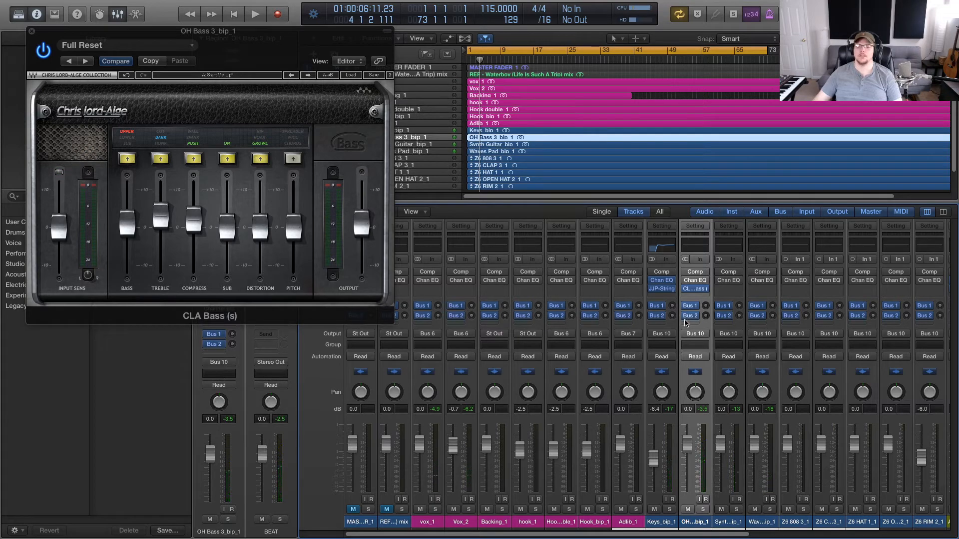
key("space")
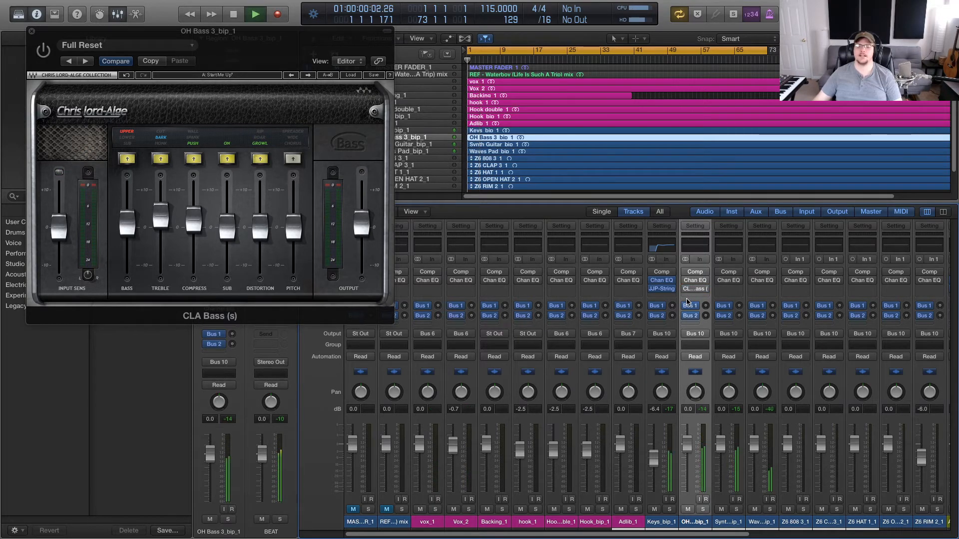
key("space")
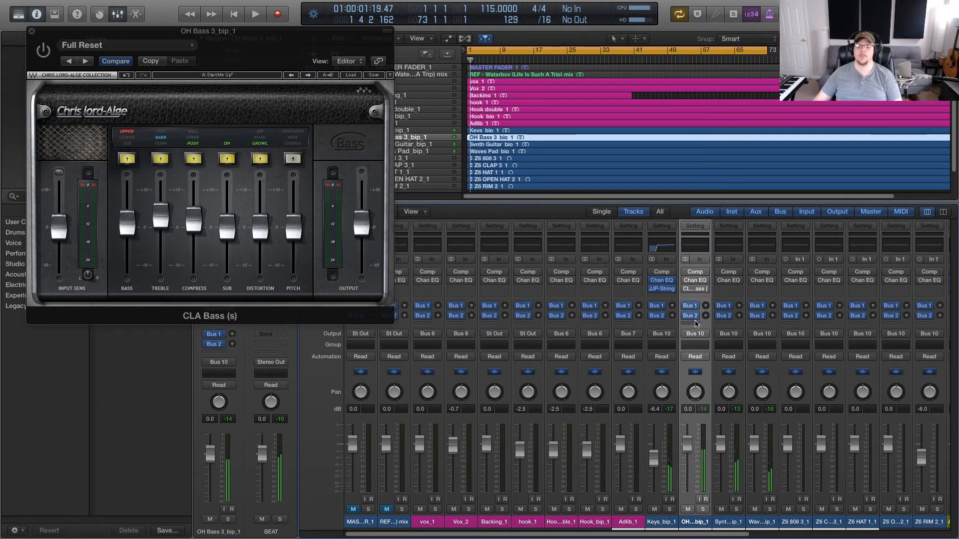
Step: Re-enable CLA Bass on OH Bass and lower the channel's fader to -6.4 dB while the mix plays
left_click(687, 290)
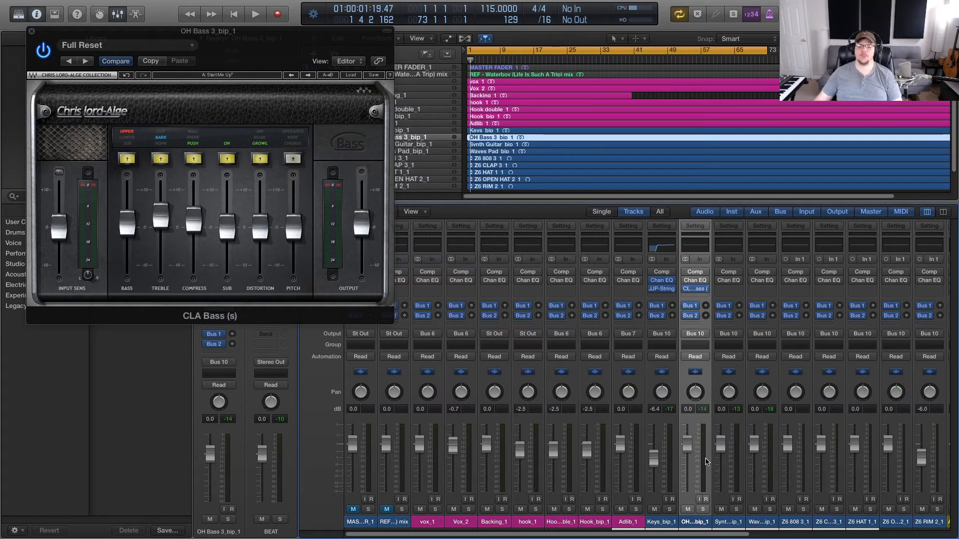
key("space")
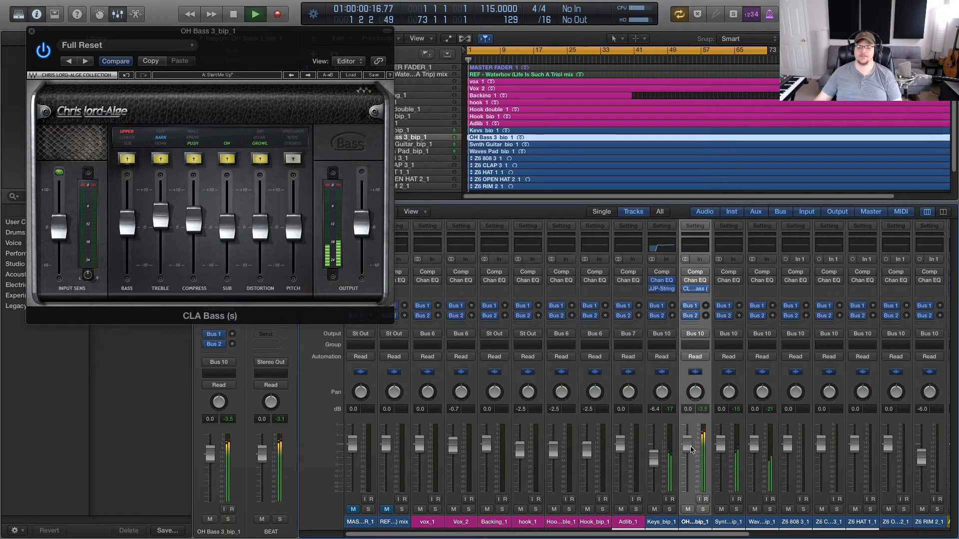
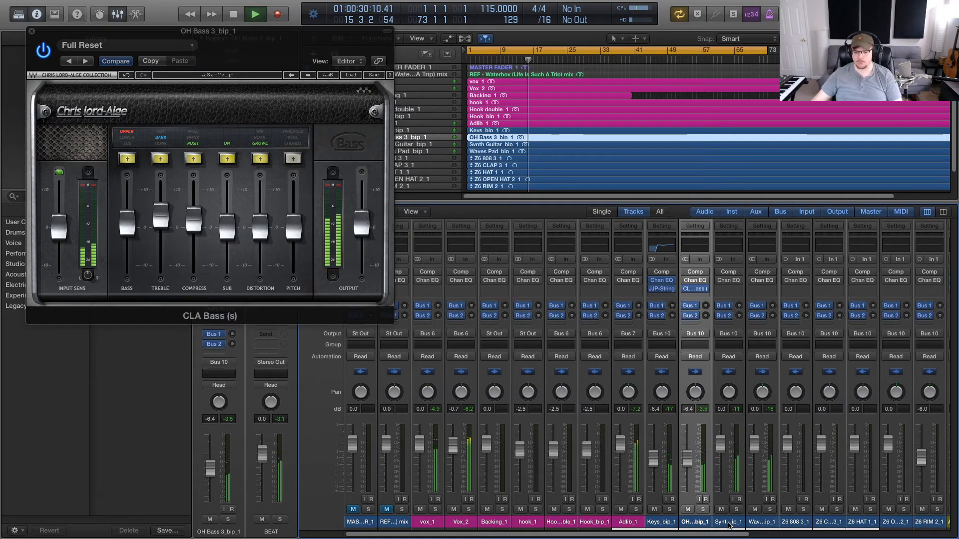
Step: Solo the Synth Guitar channel and insert the stereo Waves API-550A equalizer on it with playback stopped
left_click(728, 524)
left_click(737, 509)
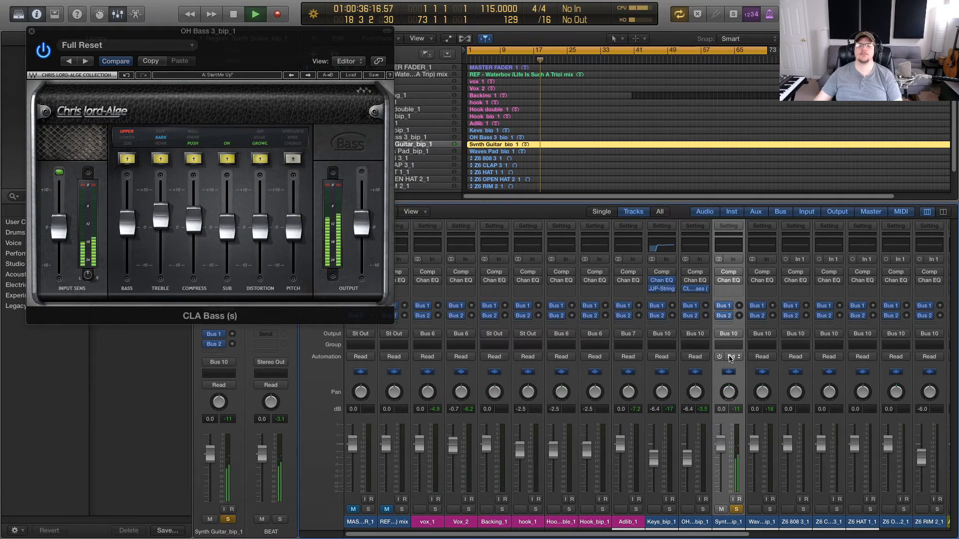
key("space")
left_click(733, 294)
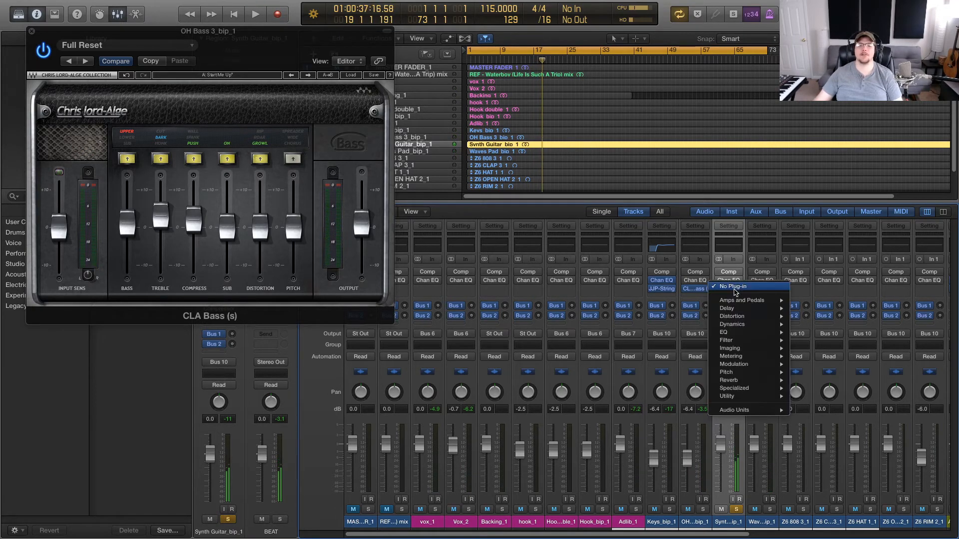
mouse_move(741, 410)
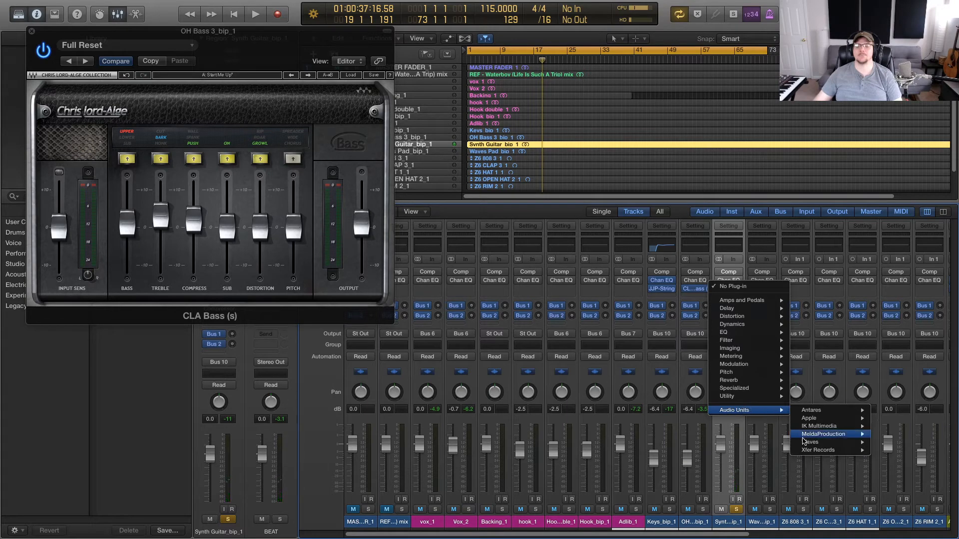
mouse_move(809, 443)
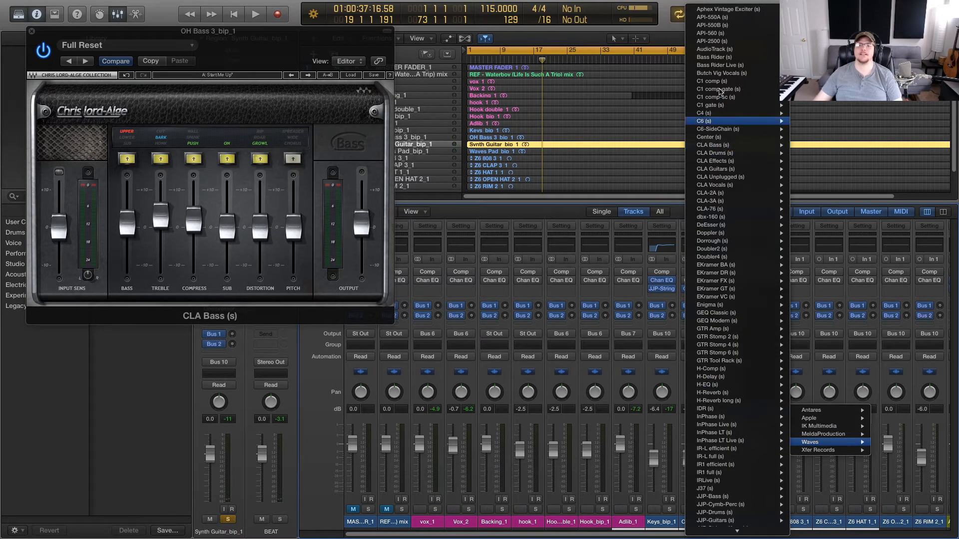
mouse_move(723, 57)
mouse_move(721, 17)
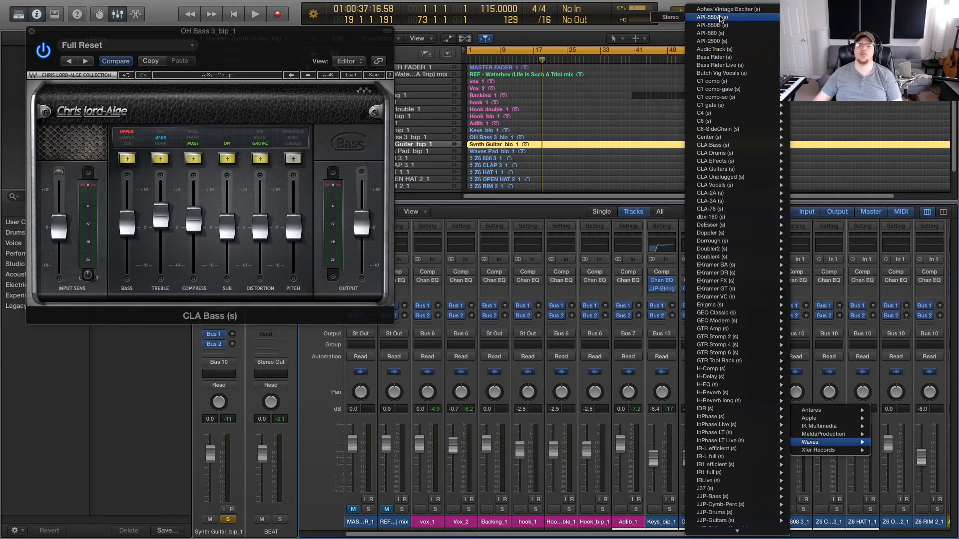
left_click(673, 20)
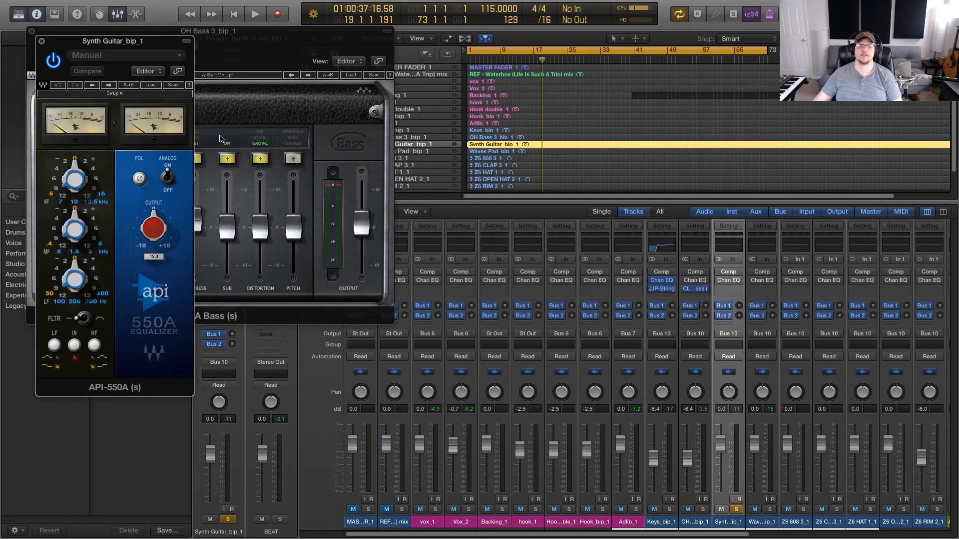
Step: Load the Grand Piano1 preset in the Synth Guitar's API-550A while playing from bar 1, and close the plug-in window
key("Return")
key("space")
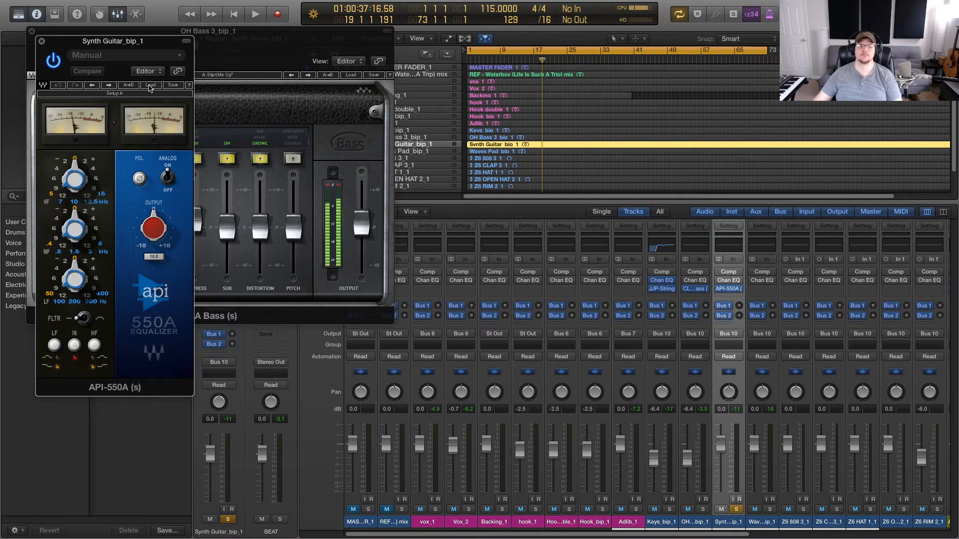
left_click(153, 86)
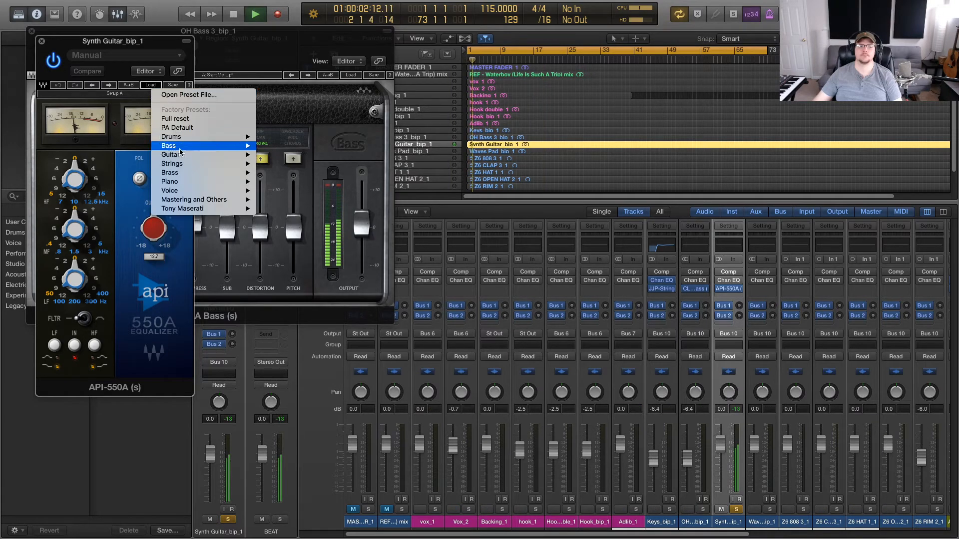
mouse_move(180, 184)
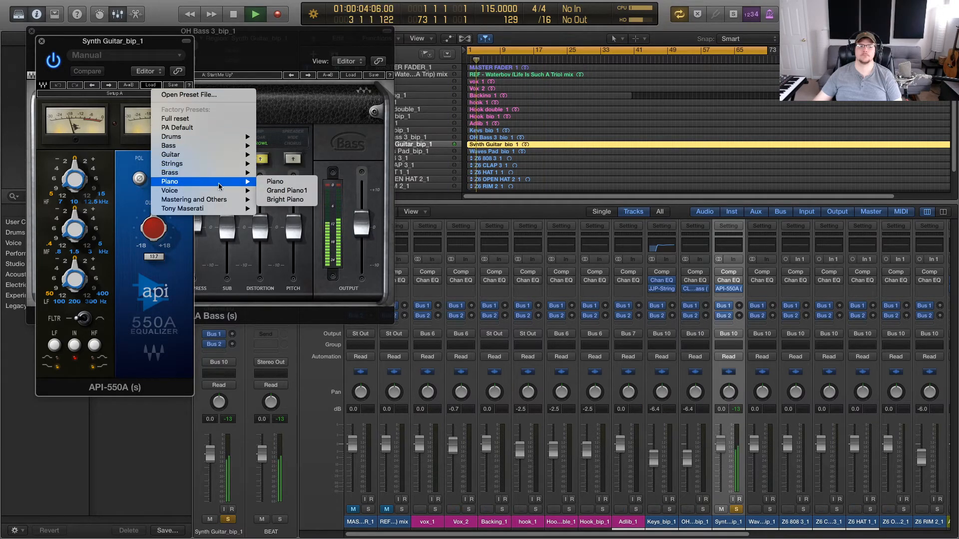
left_click(293, 190)
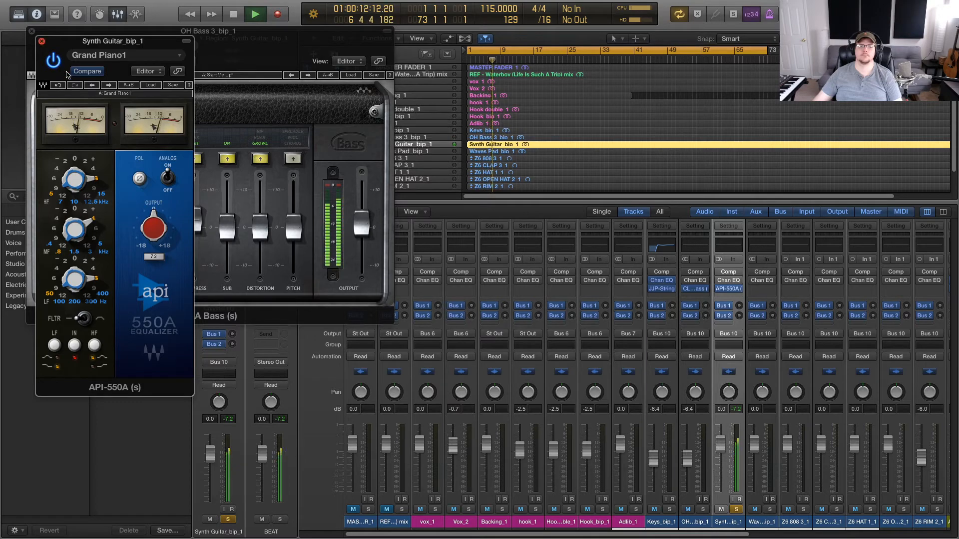
left_click(42, 40)
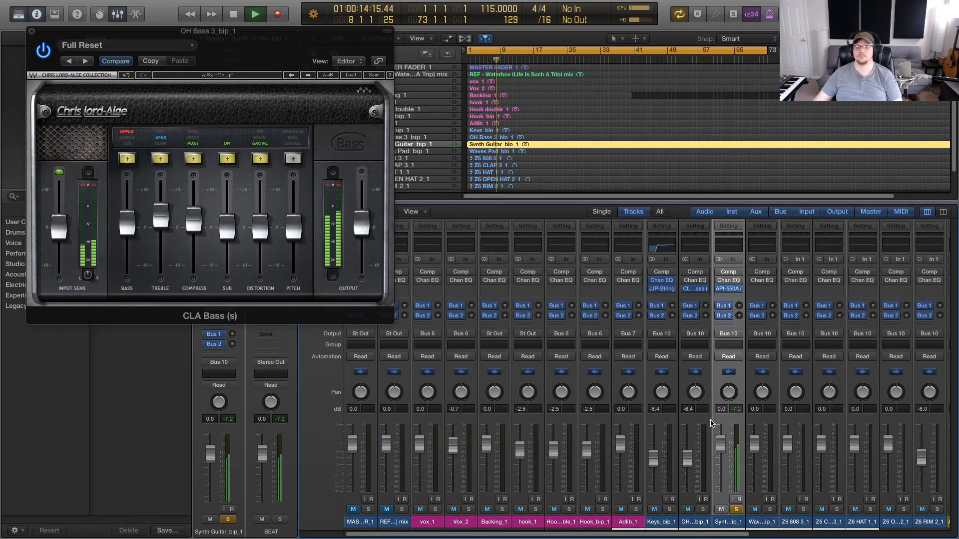
key("space")
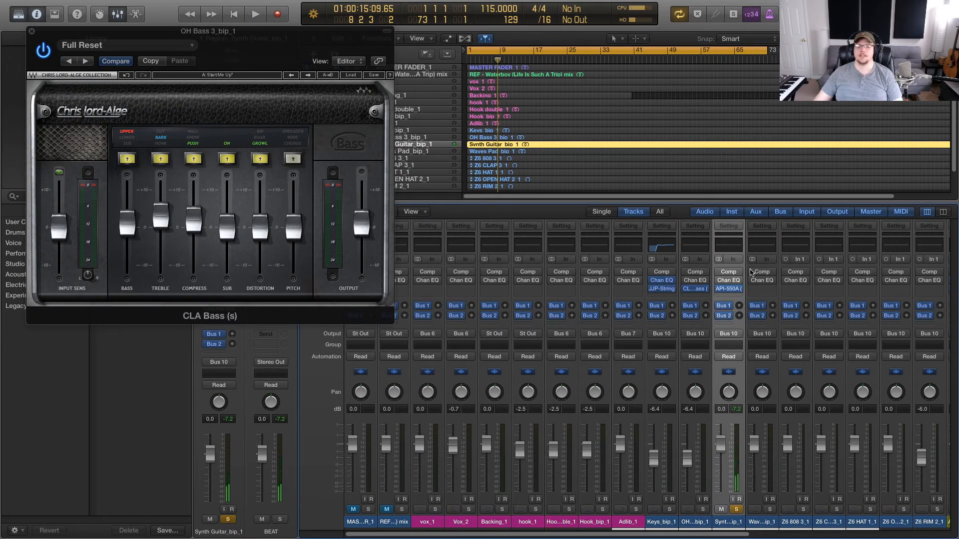
Step: Review the Synth Guitar's API-550A settings, and close the open CLA Bass and API-550A windows
left_click(729, 290)
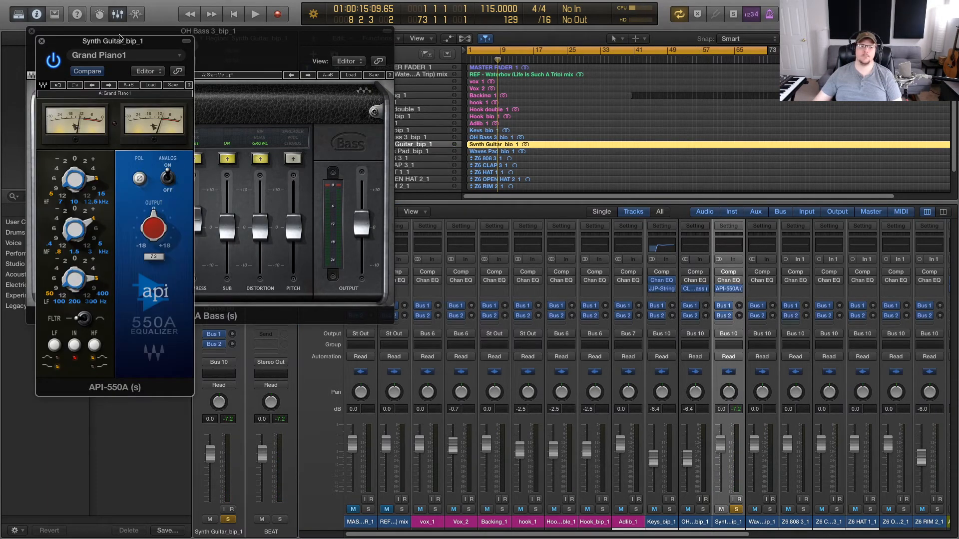
left_click_drag(122, 48, 662, 74)
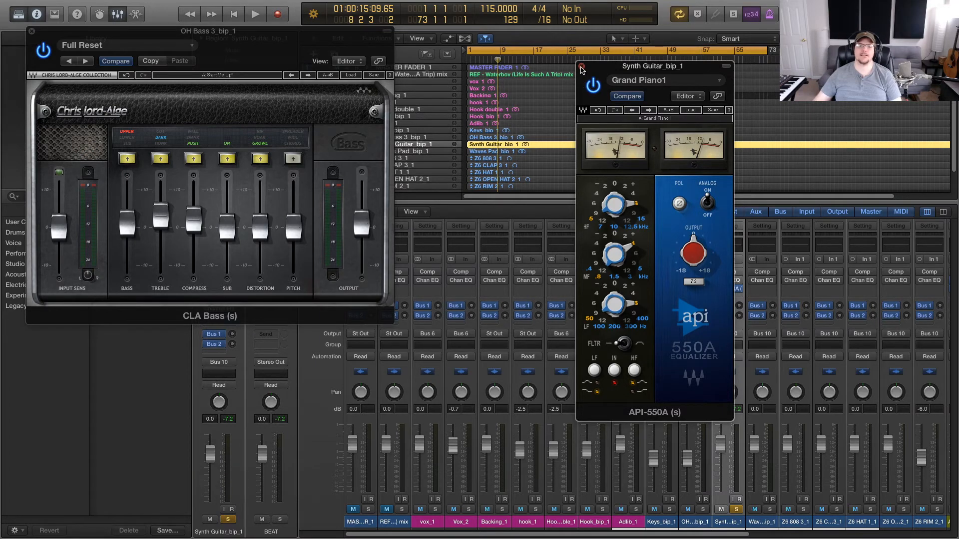
left_click(582, 66)
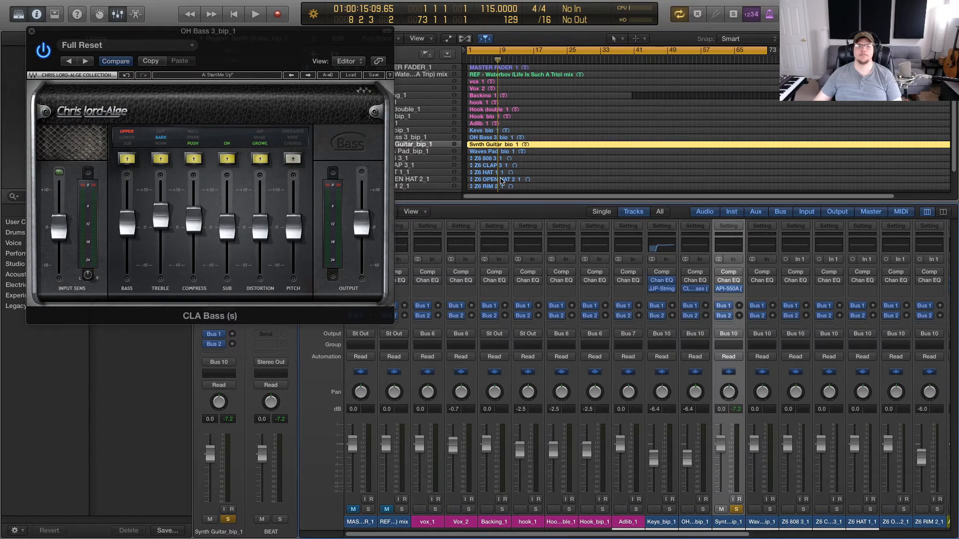
left_click(730, 289)
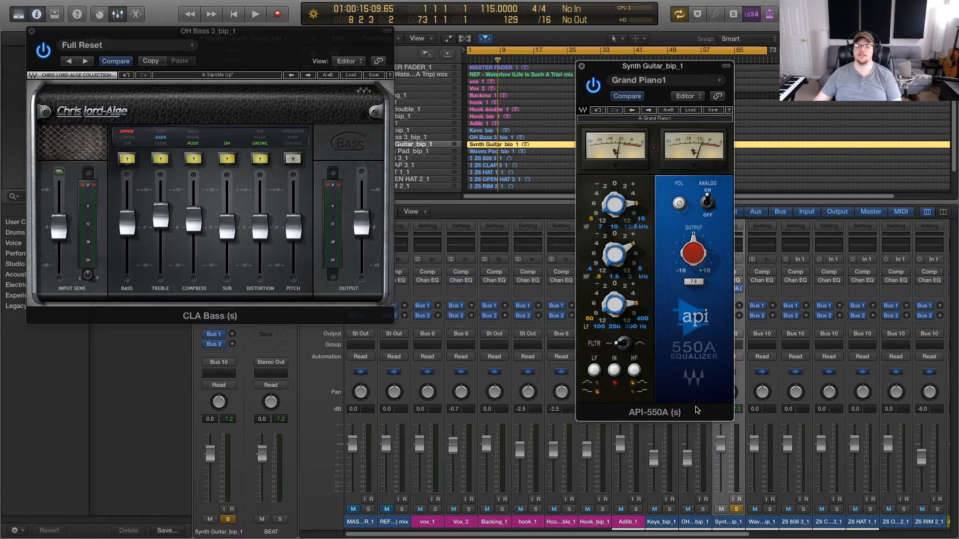
left_click(32, 31)
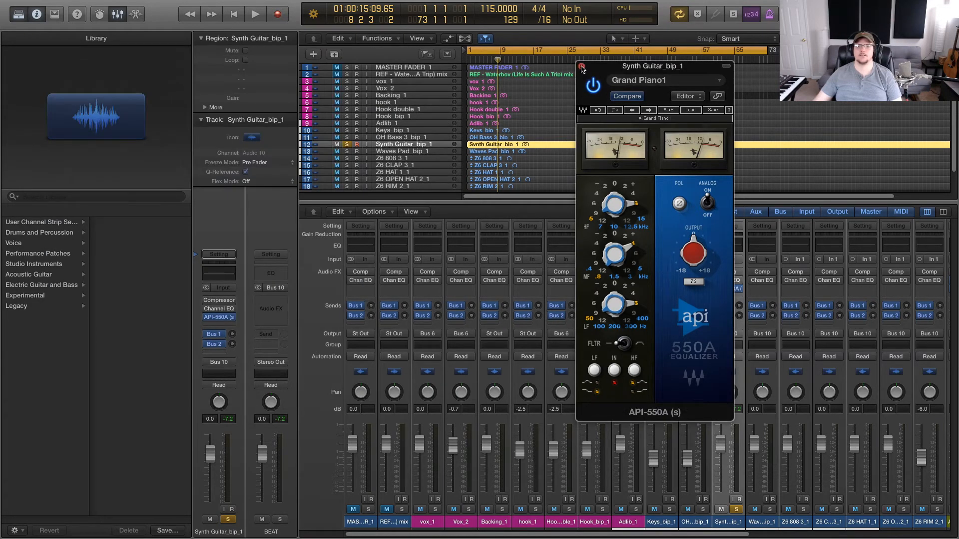
left_click(582, 65)
Step: Enable and open the Synth Guitar's Channel EQ, and view the soloed track's spectrum with the Analyzer on
key("space")
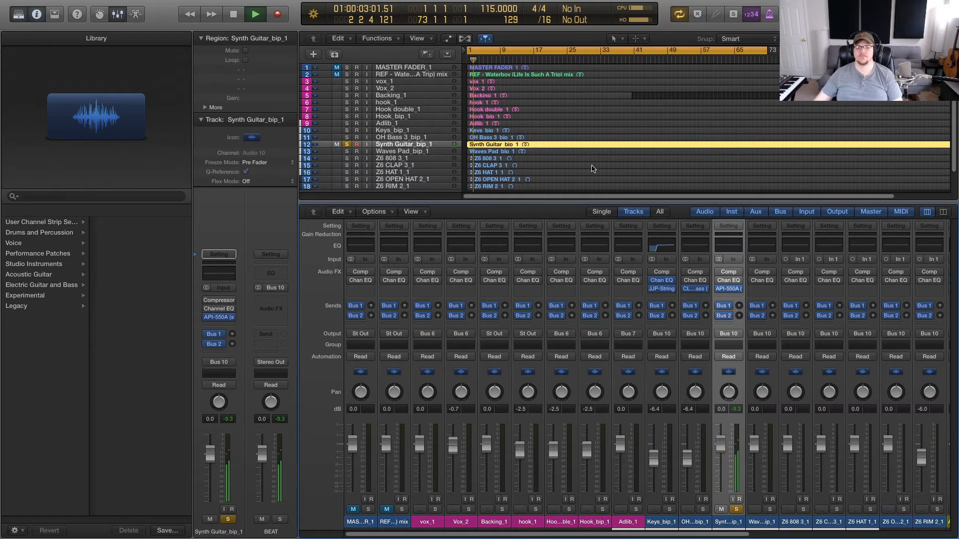
key("space")
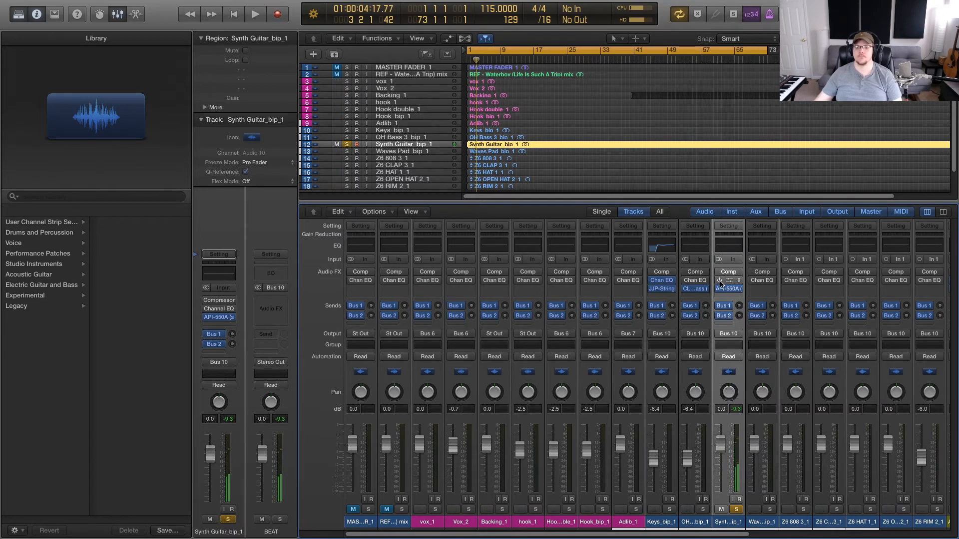
left_click(720, 281)
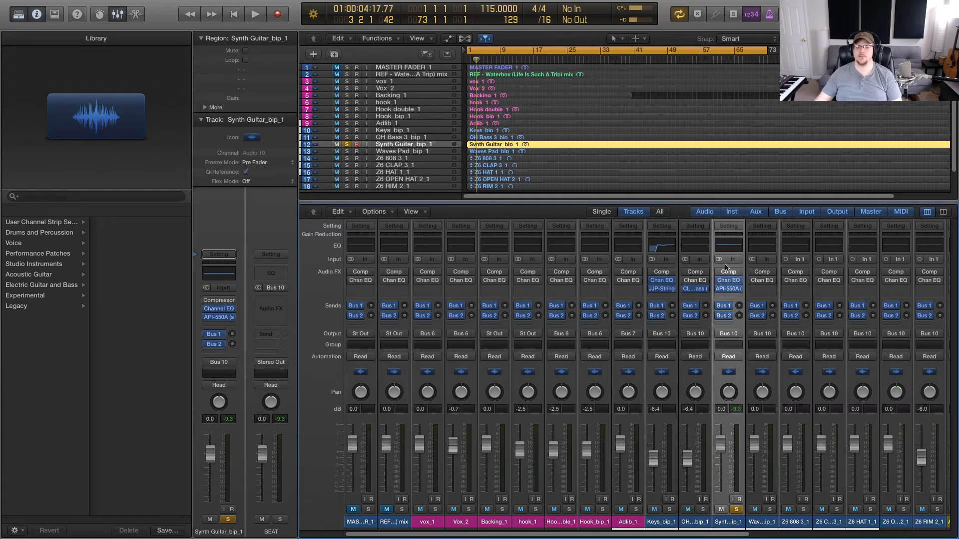
left_click(729, 281)
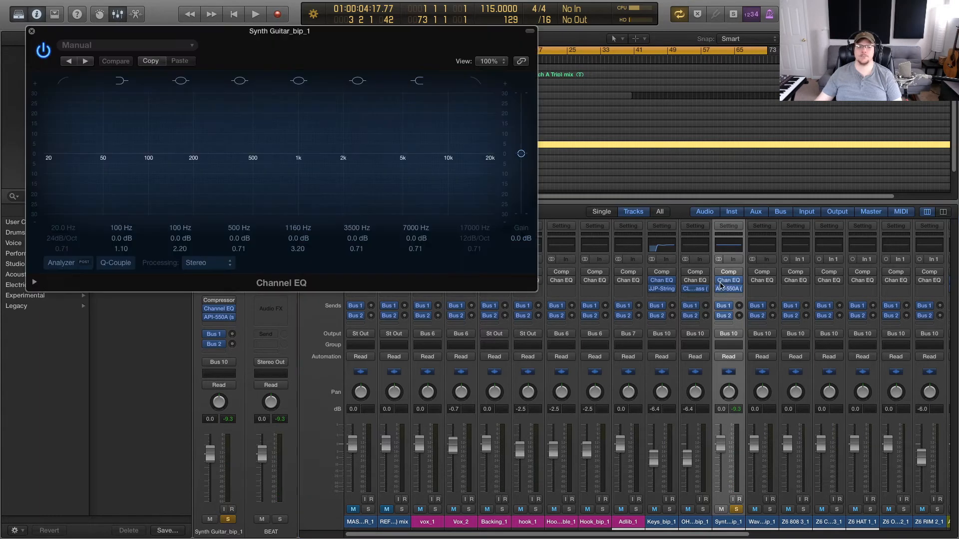
key("space")
left_click(54, 263)
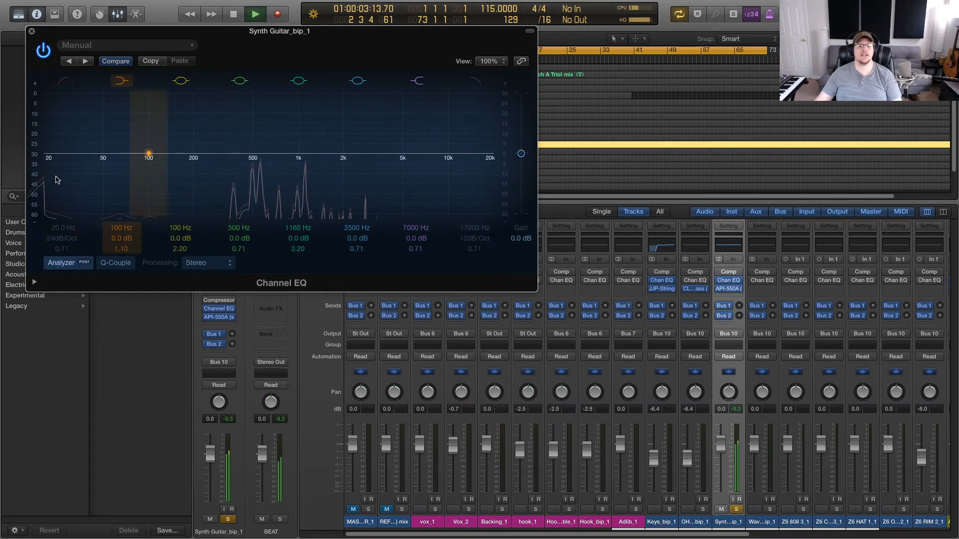
key("space")
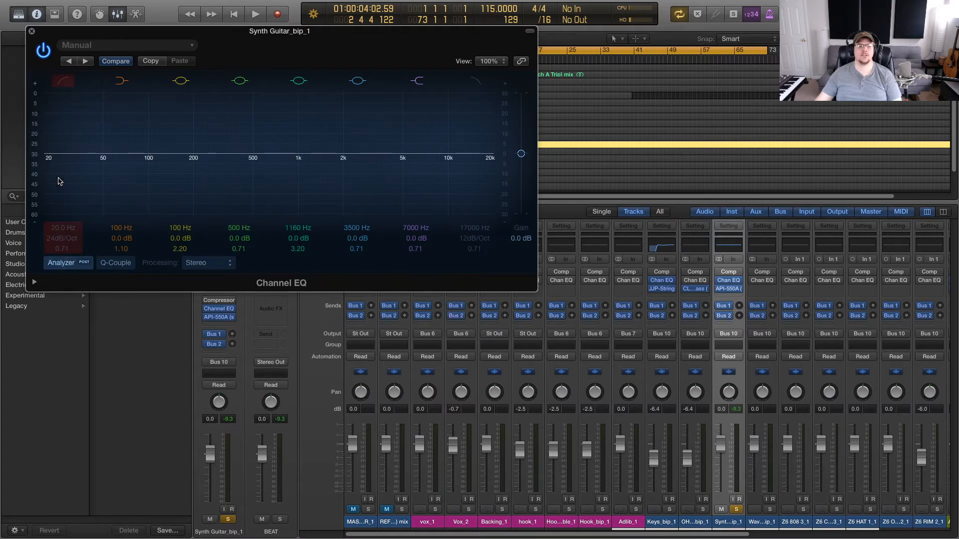
Step: Enable the low-cut filter in the Synth Guitar's Channel EQ at 275 Hz with a 48 dB/Oct slope during playback
left_click(61, 82)
left_click_drag(54, 236, 62, 175)
key("space")
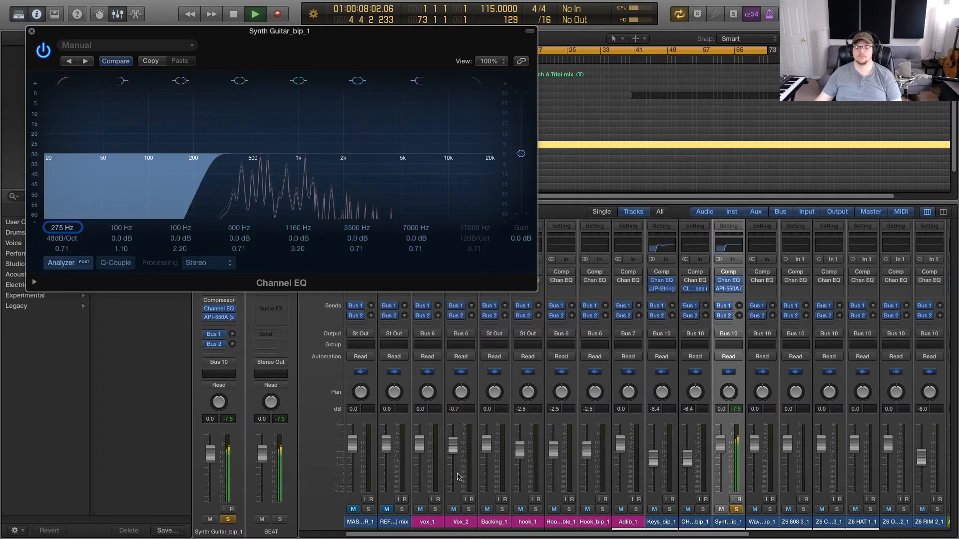
Step: Set the Synth Guitar fader to -2.0 dB after comparing its plug-ins on and off with Keys and OH Bass soloed
left_click(705, 509)
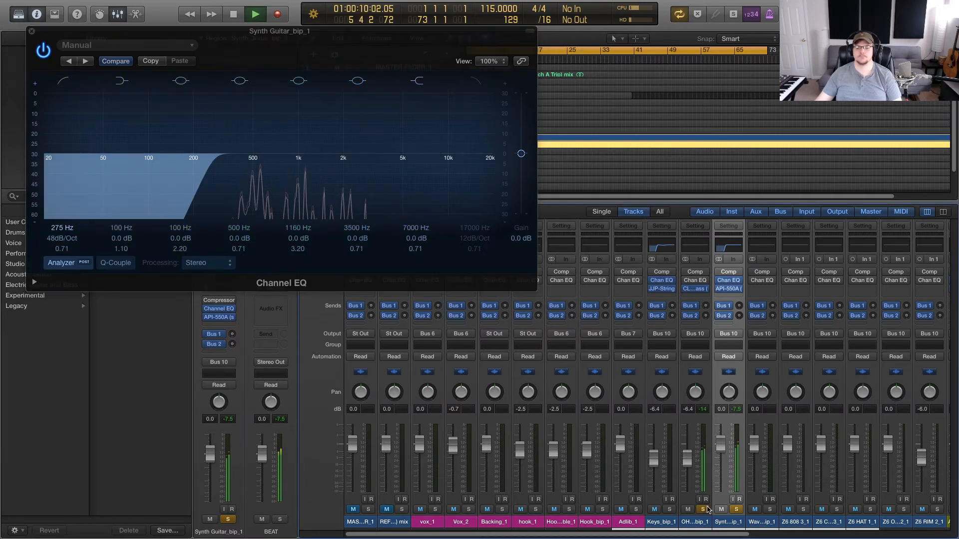
left_click(669, 510)
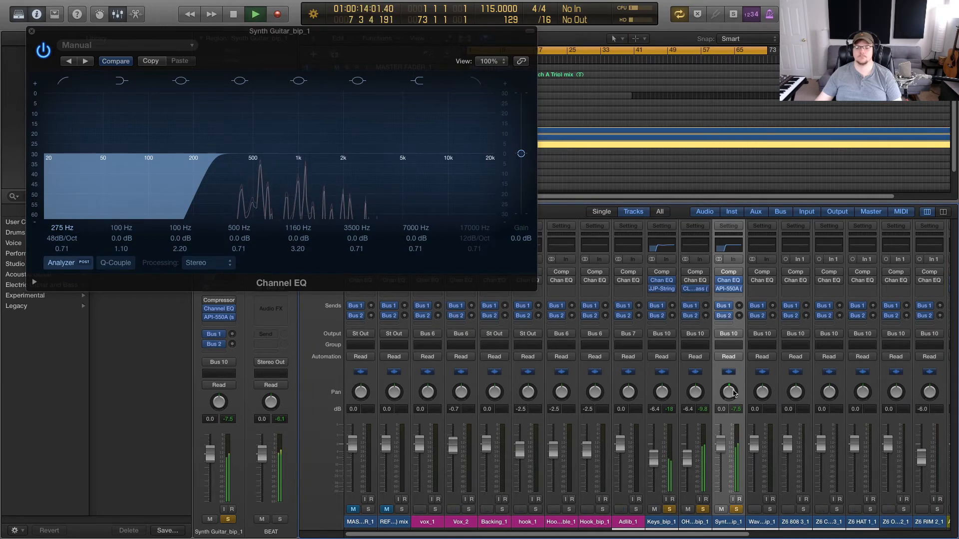
left_click(720, 281)
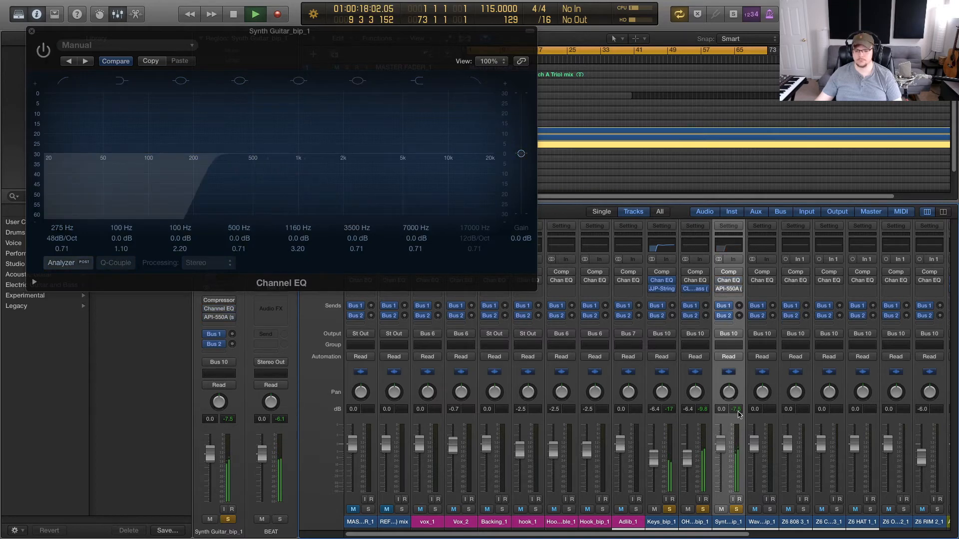
mouse_move(717, 308)
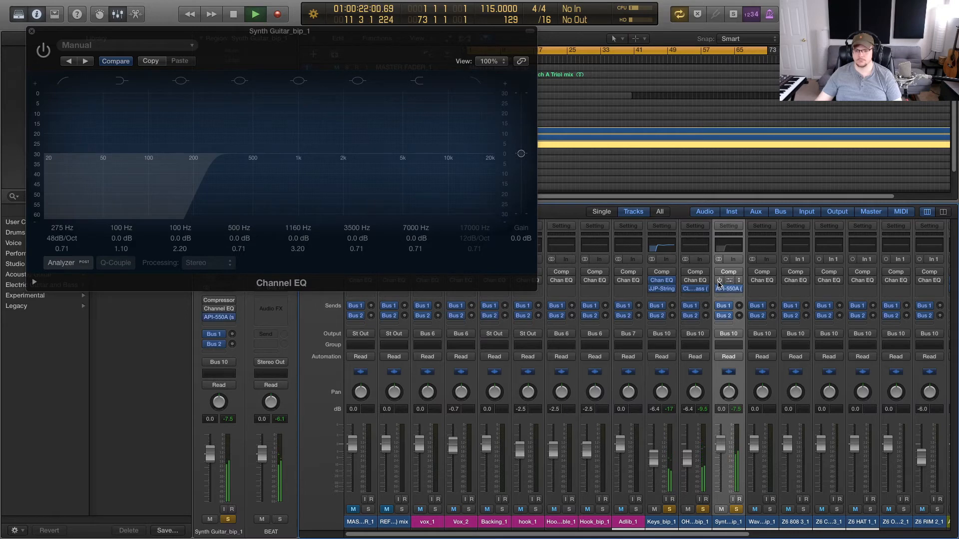
left_click(720, 282)
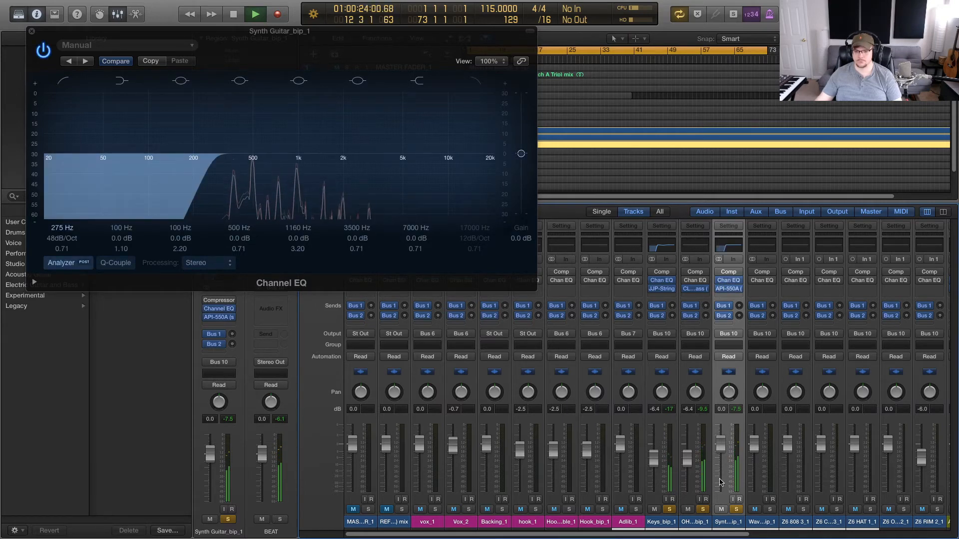
left_click_drag(721, 444, 721, 447)
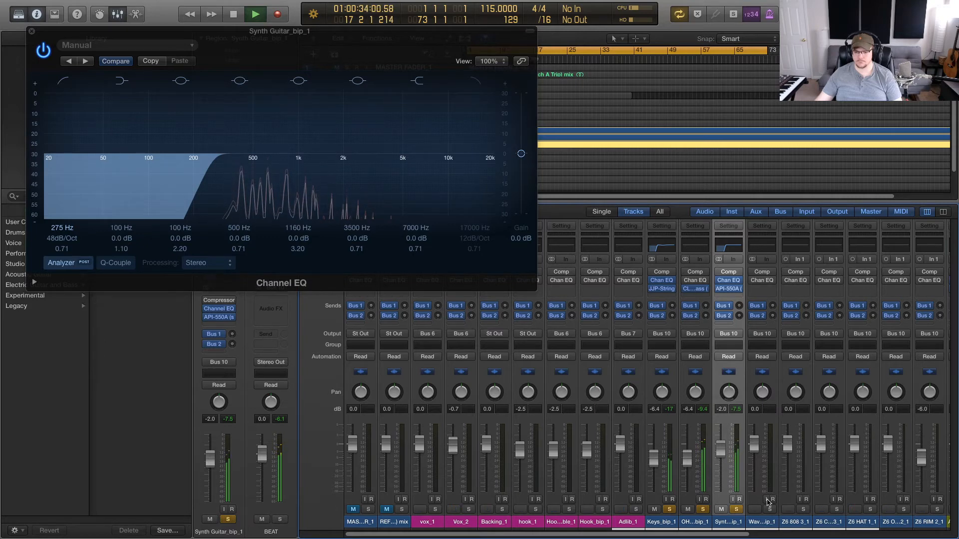
Step: Solo only the Waves Pad, taking Keys, OH Bass and Synth Guitar out of solo, and play from bar 1
left_click(772, 518)
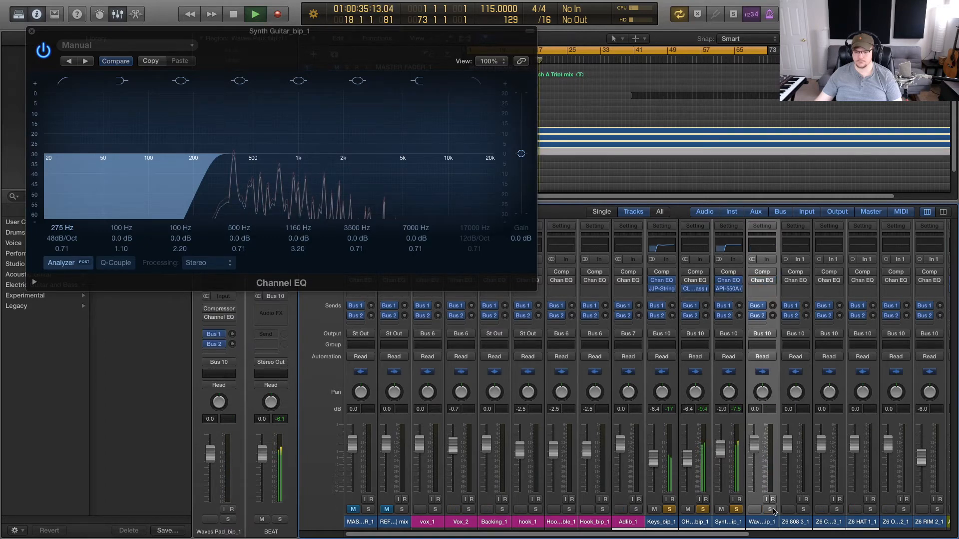
left_click(771, 509)
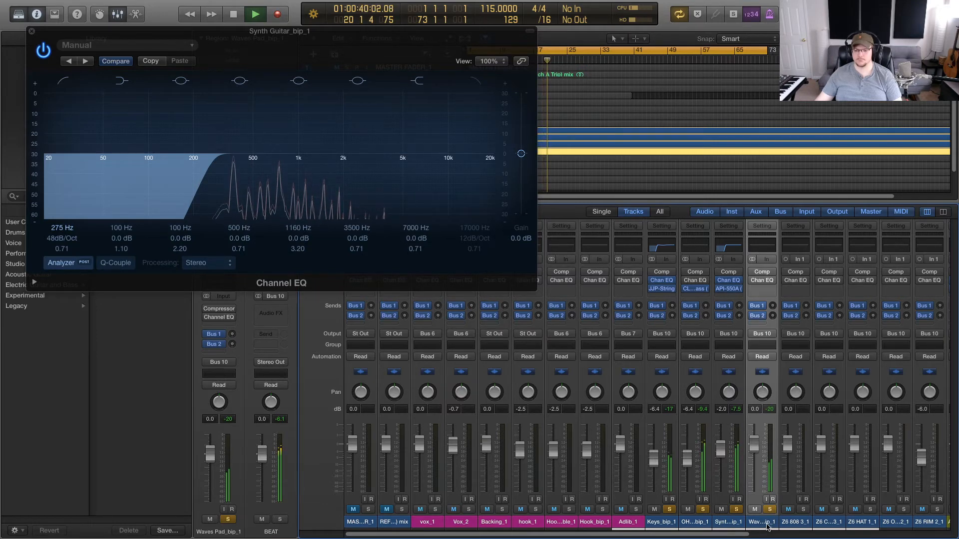
key("space")
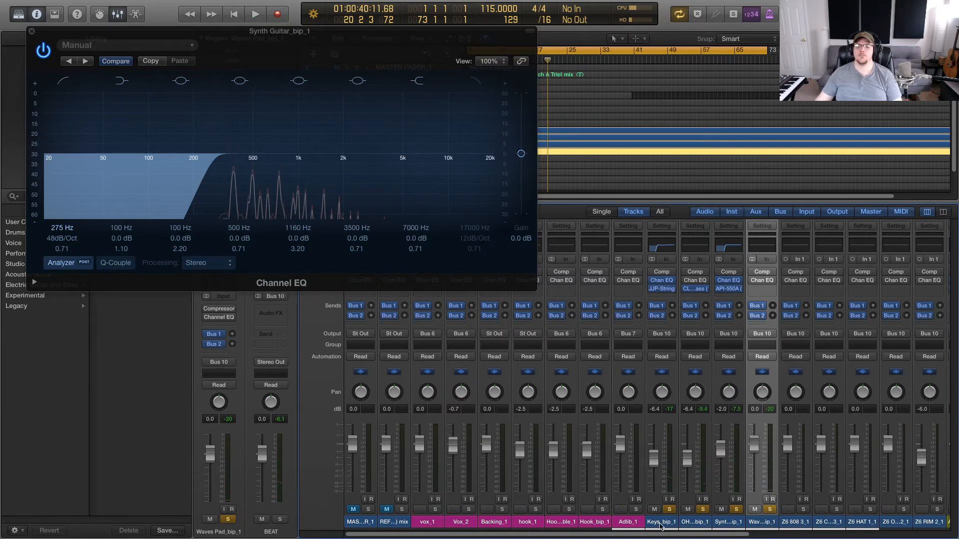
left_click_drag(714, 523, 728, 524)
left_click(736, 510)
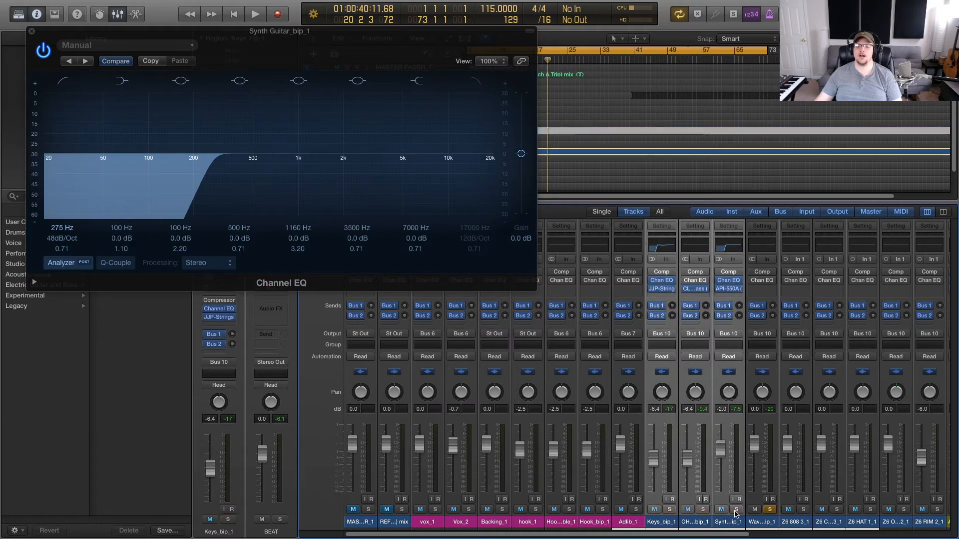
left_click(759, 523)
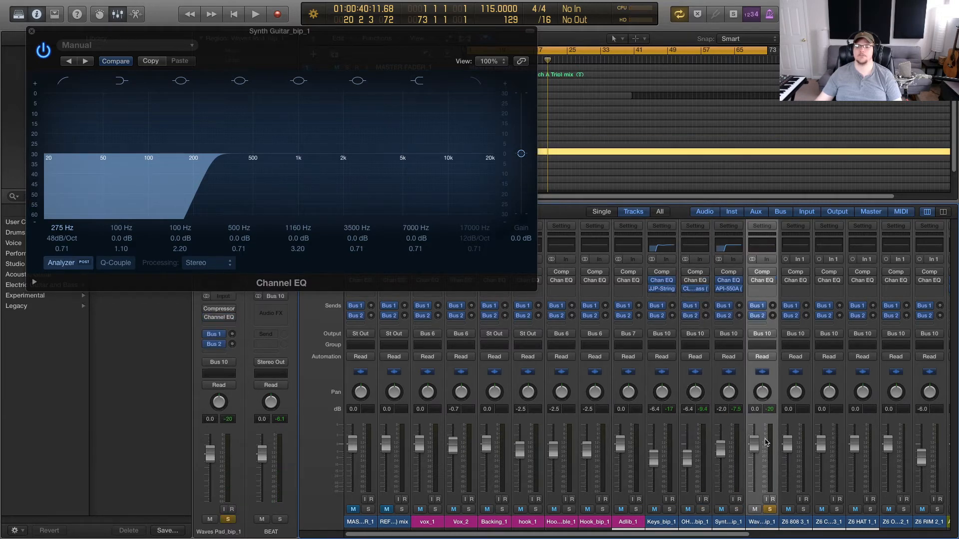
key("space")
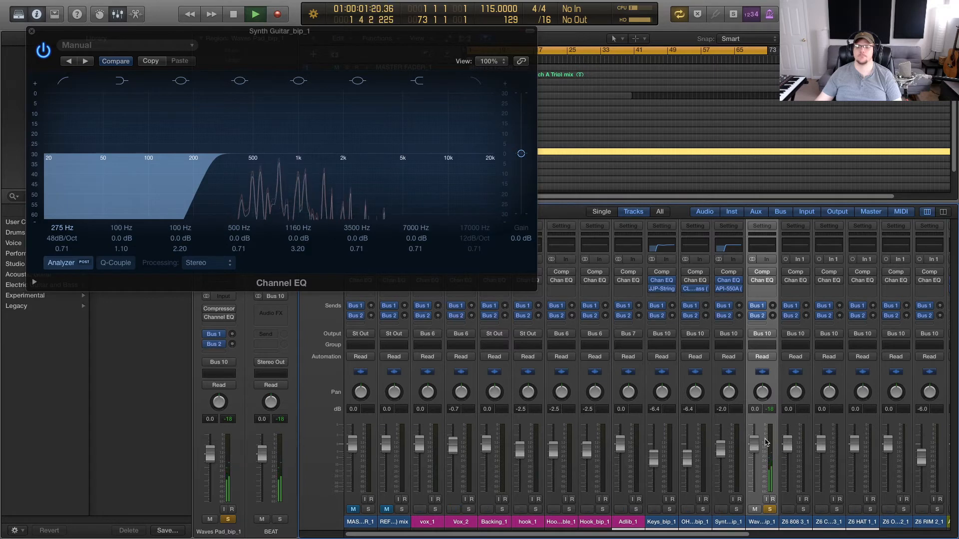
left_click(770, 291)
mouse_move(772, 399)
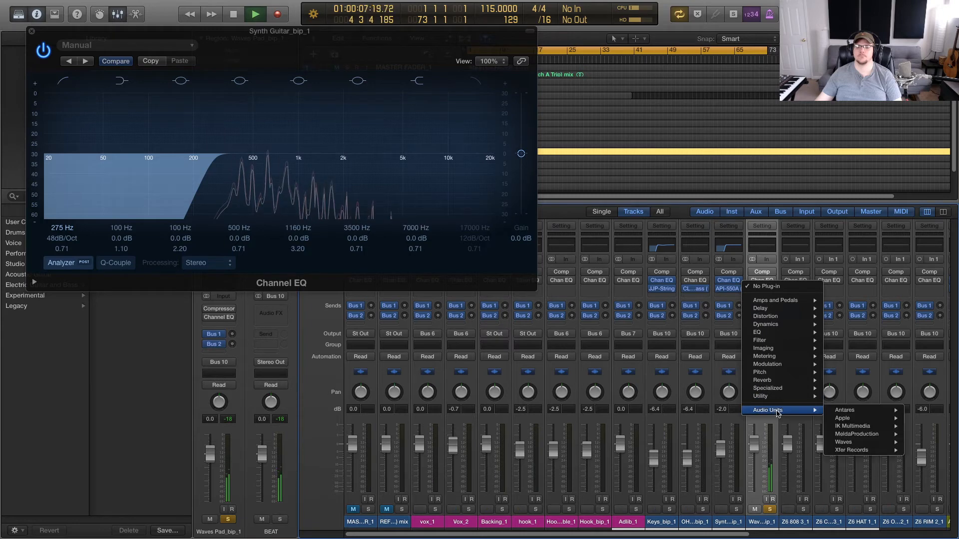
mouse_move(848, 445)
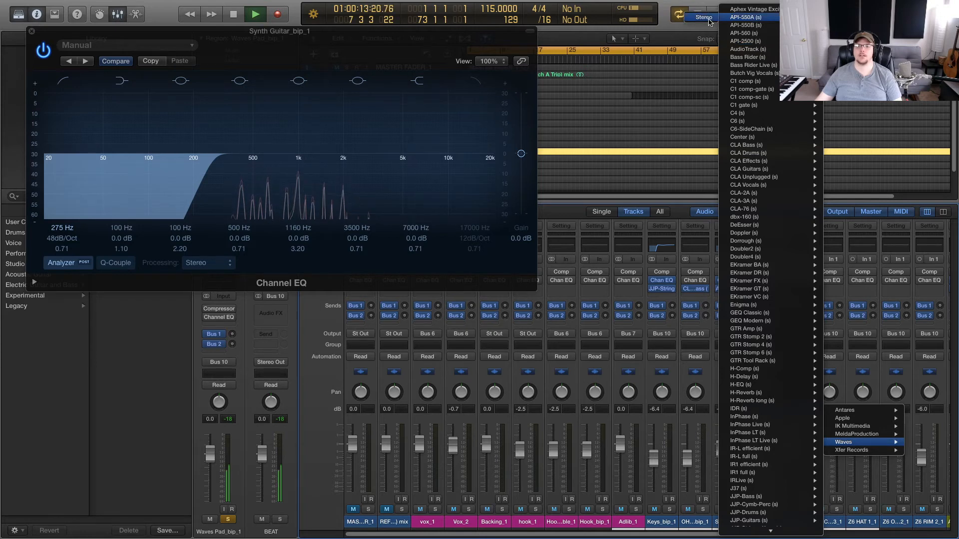
left_click(705, 18)
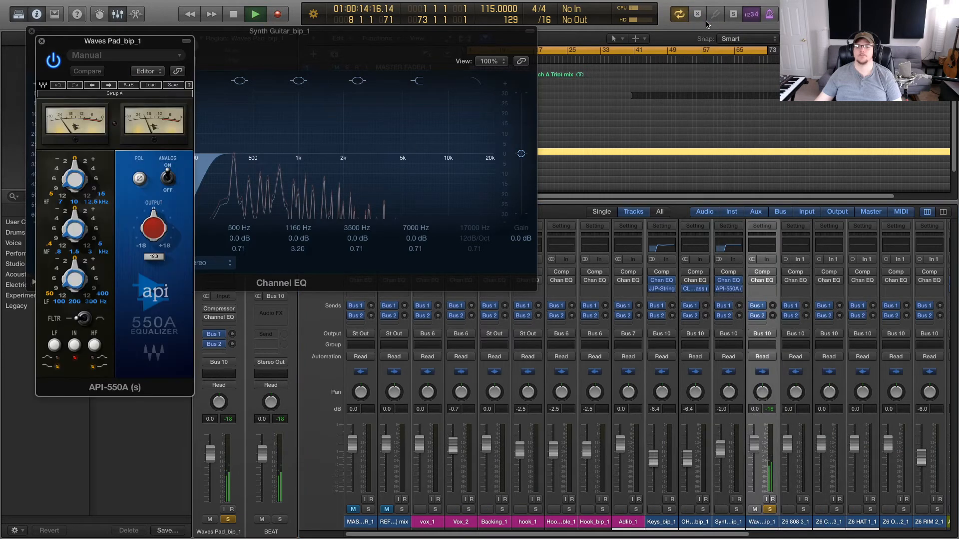
left_click(42, 44)
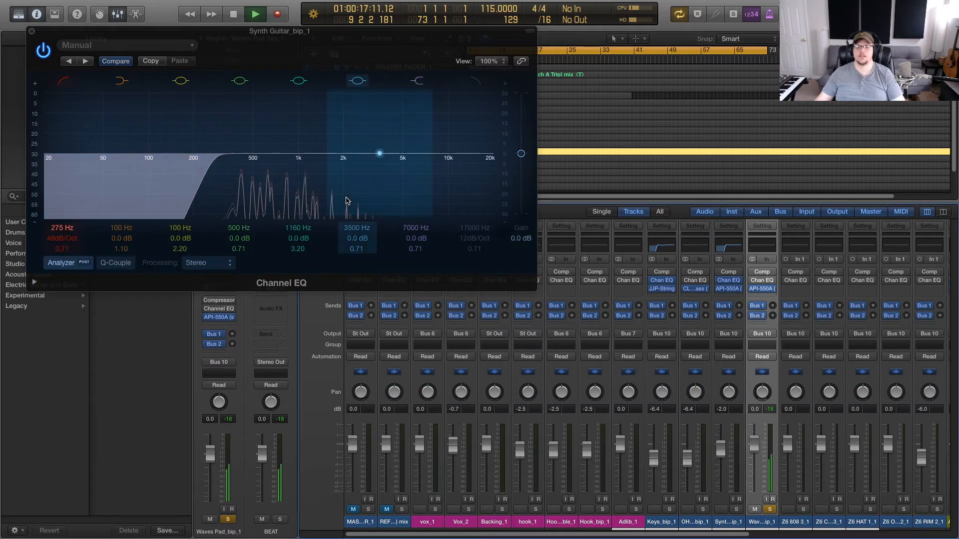
left_click(772, 289)
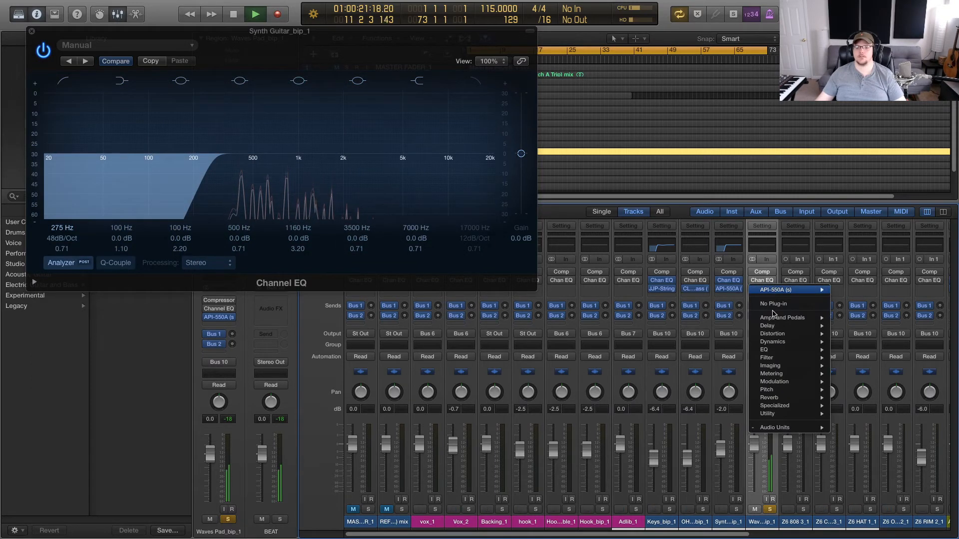
left_click(773, 305)
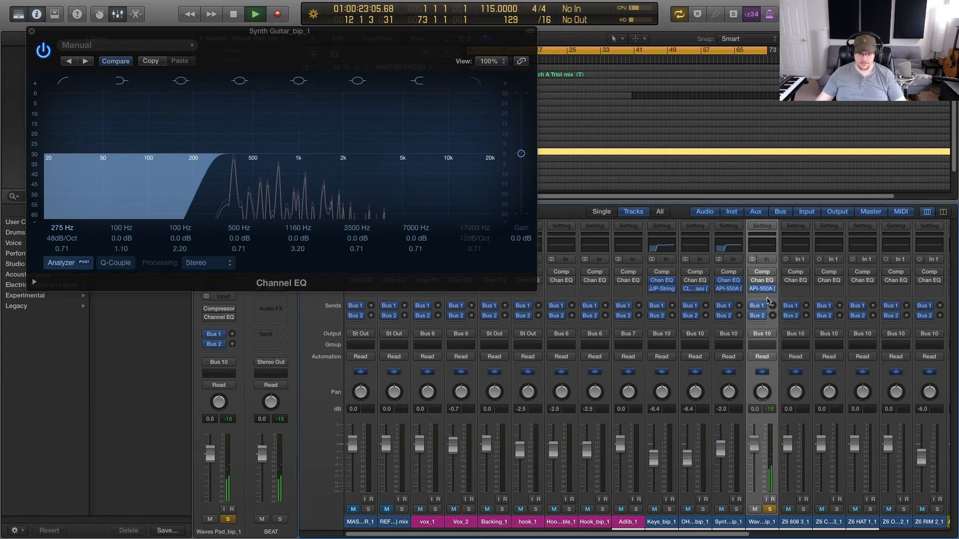
Step: Copy the Synth Guitar's API-550A with its Grand Piano1 preset to the Waves Pad, and check its settings
mouse_move(730, 291)
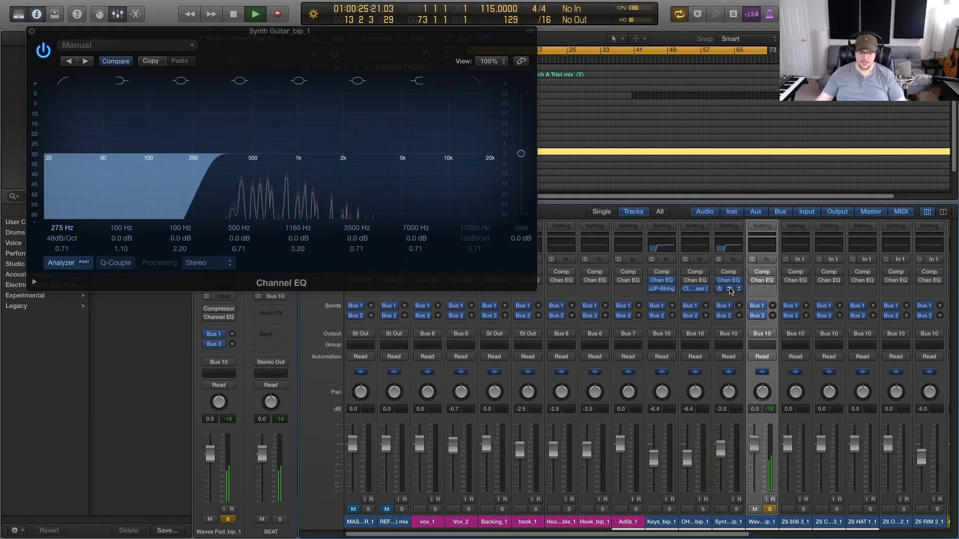
left_click_drag(730, 292, 762, 293)
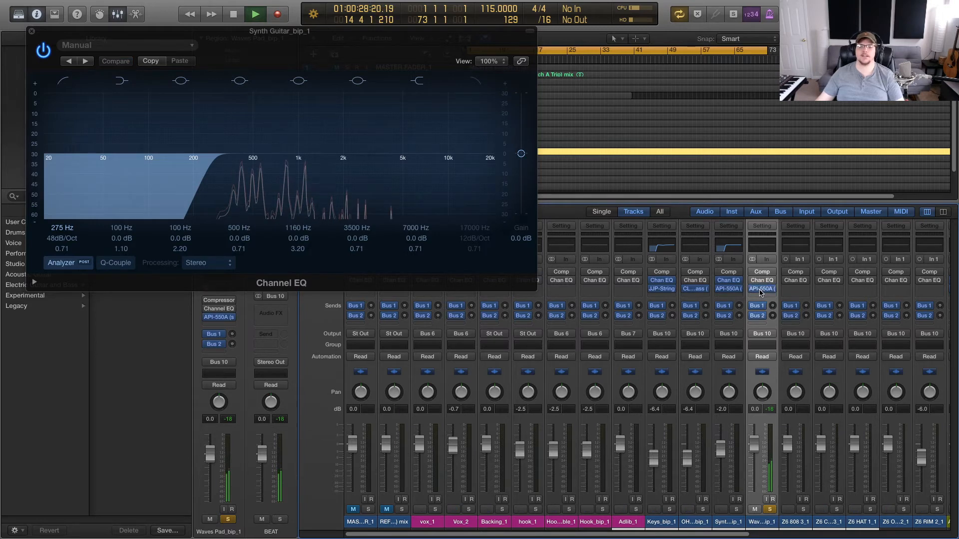
left_click(763, 294)
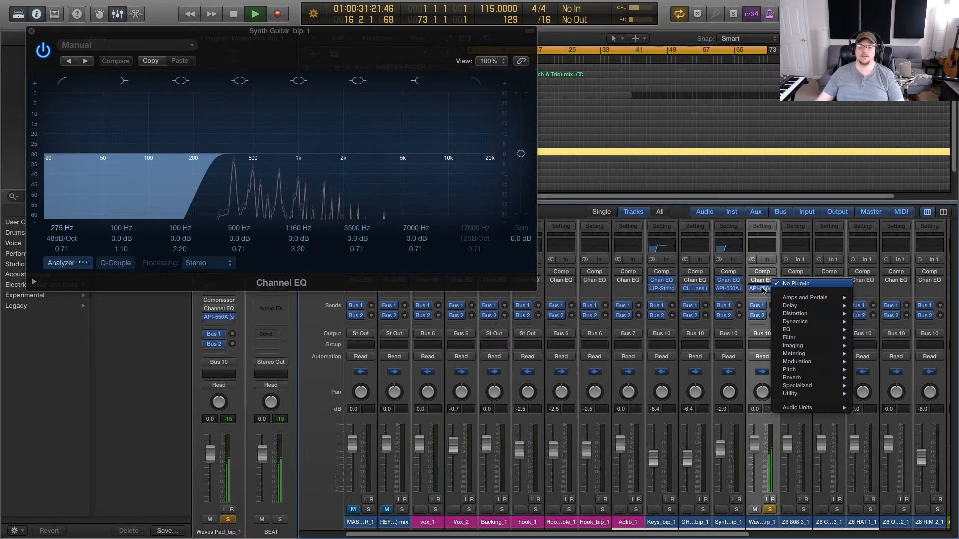
left_click(761, 299)
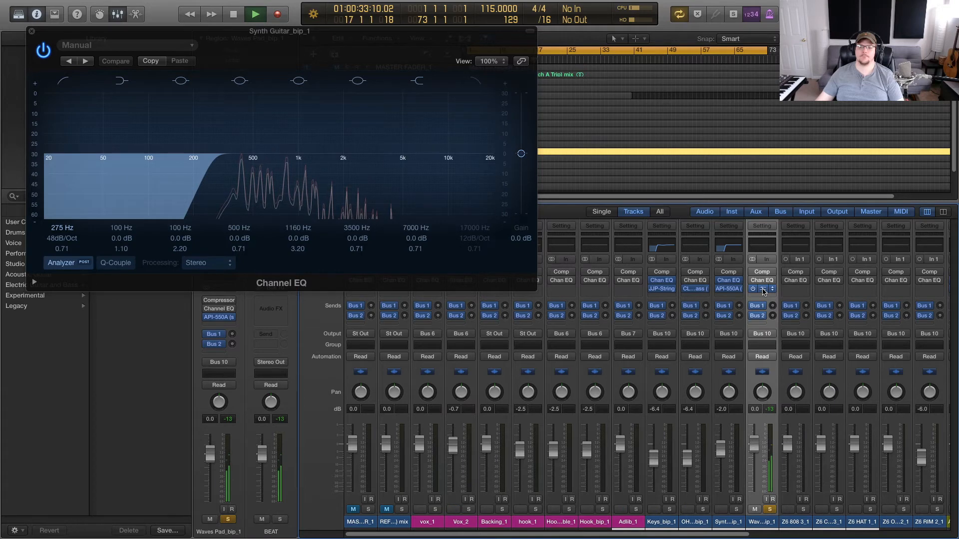
left_click(763, 289)
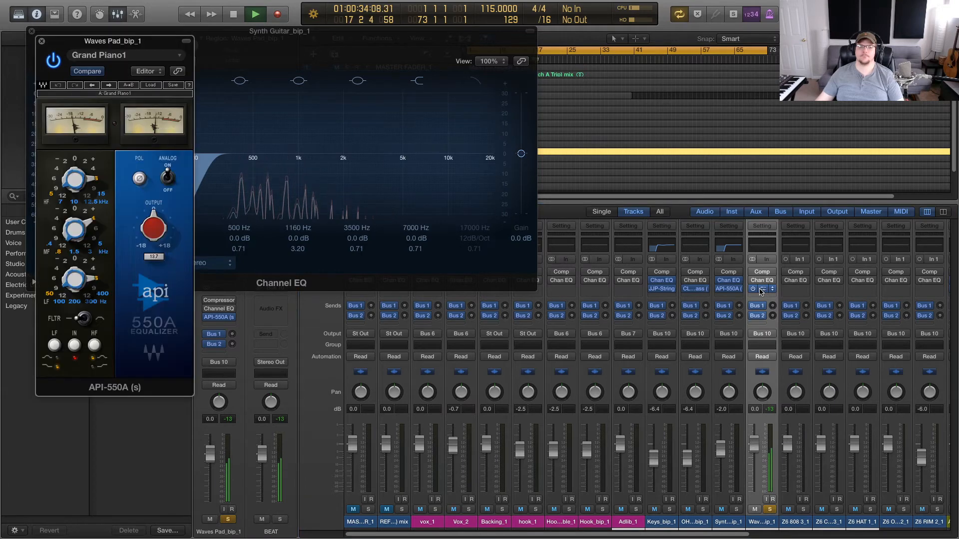
left_click(42, 42)
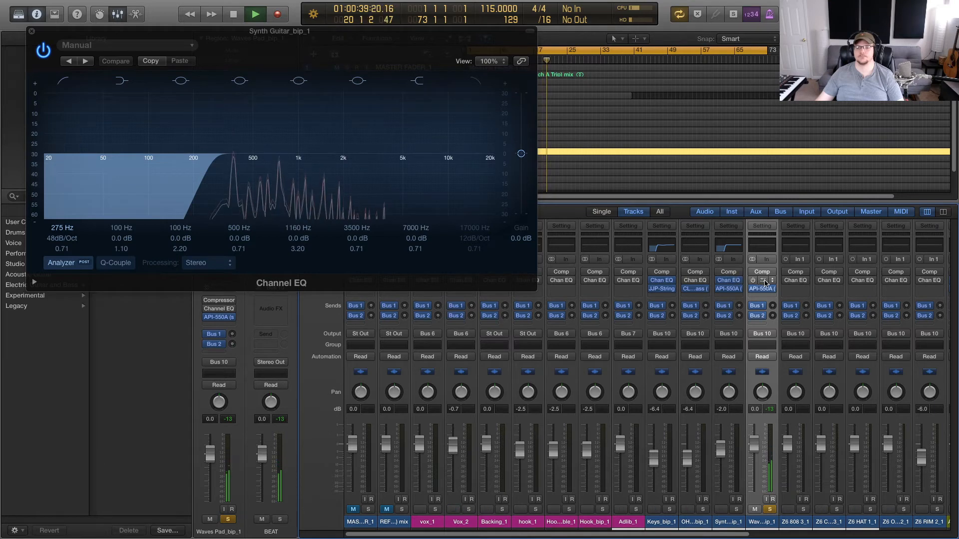
Step: Open the Waves Pad's Channel EQ, turn its Analyzer on and enable the EQ
left_click(764, 280)
left_click(94, 273)
left_click(93, 274)
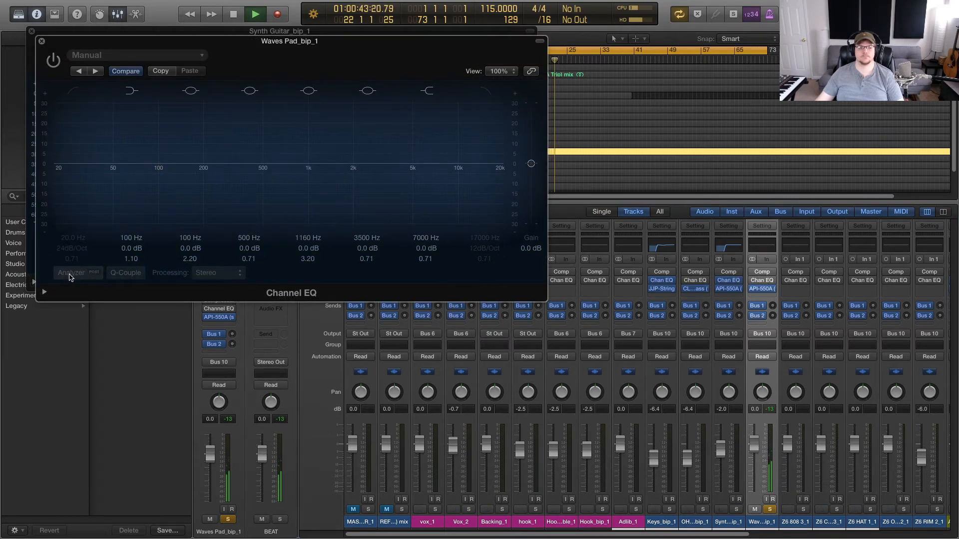
left_click(70, 274)
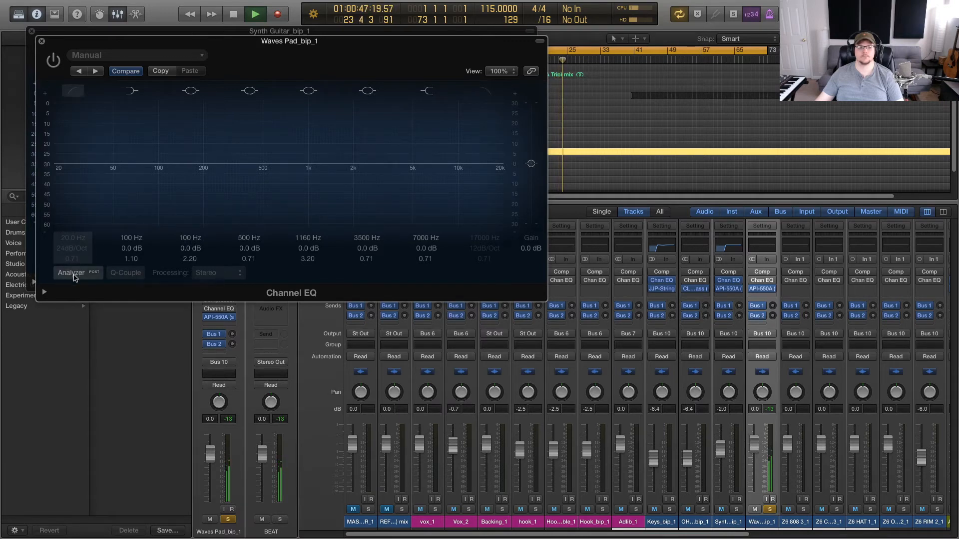
left_click(72, 273)
left_click(72, 274)
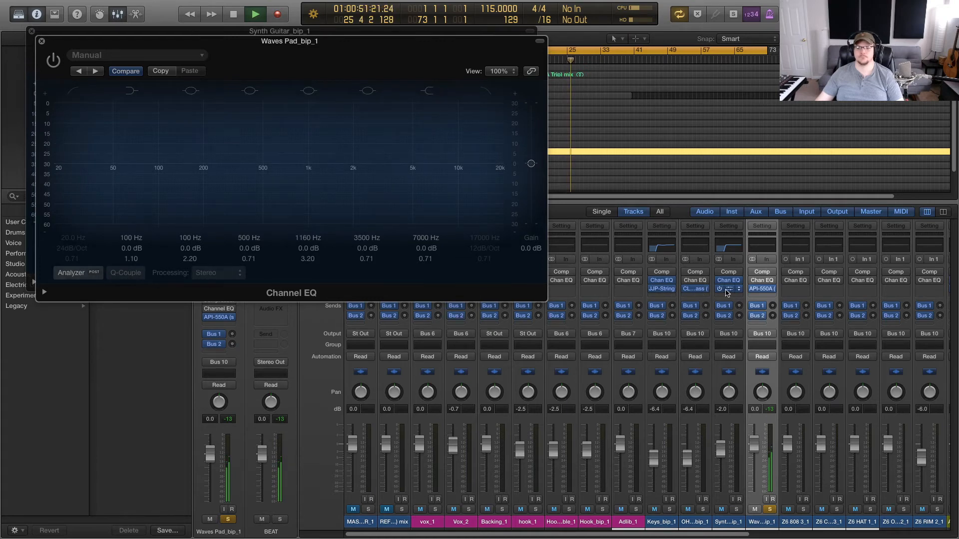
left_click(750, 281)
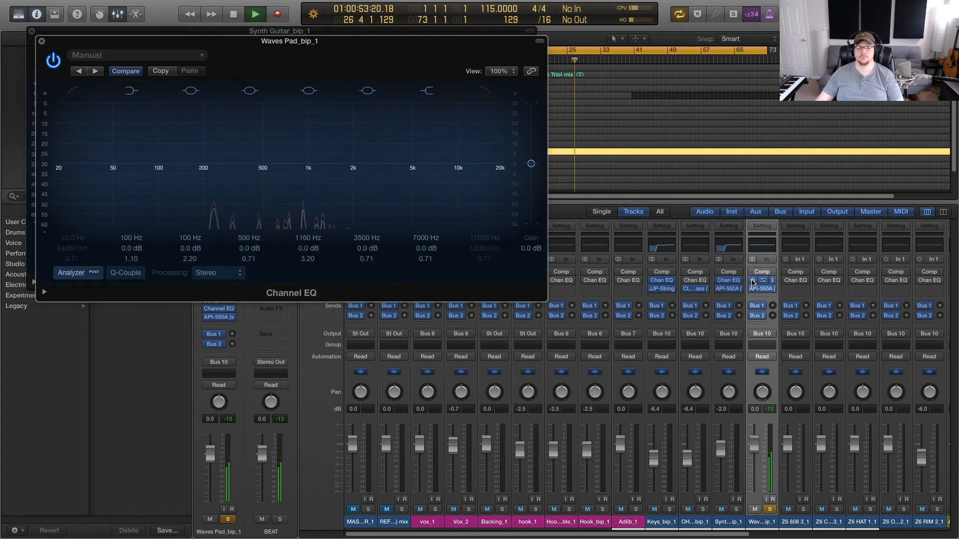
Step: Add a 225 Hz low cut at 48 dB/Oct and a +2.5 dB high shelf at 1860 Hz in the Waves Pad's Channel EQ
left_click(71, 91)
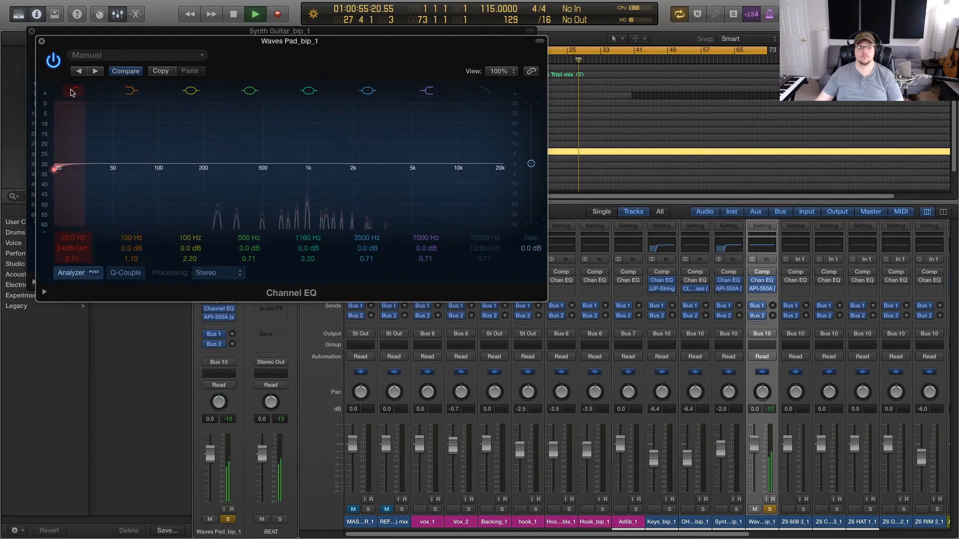
left_click_drag(72, 248, 65, 228)
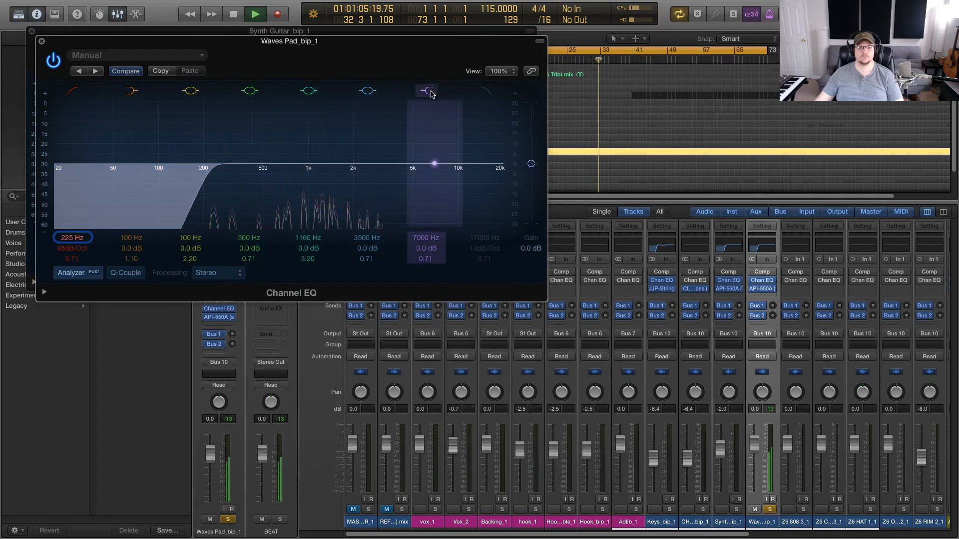
left_click_drag(435, 163, 342, 160)
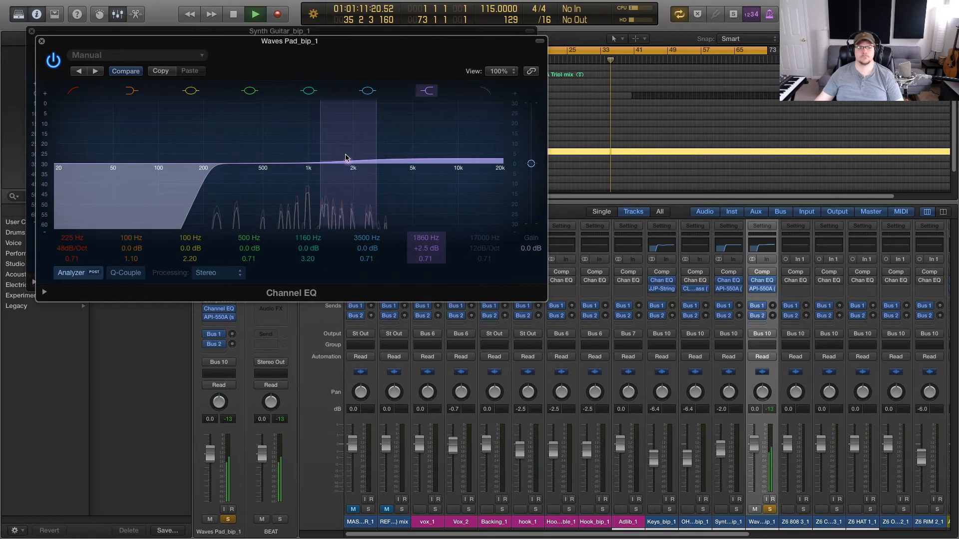
key("space")
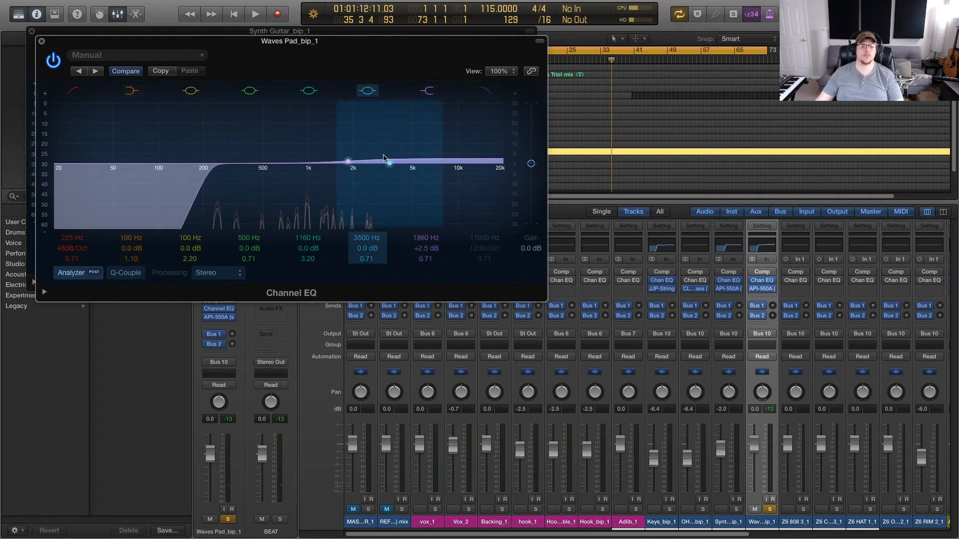
Step: Close the Waves Pad and Synth Guitar Channel EQ windows, and play the soloed Waves Pad from bar 1
left_click(41, 41)
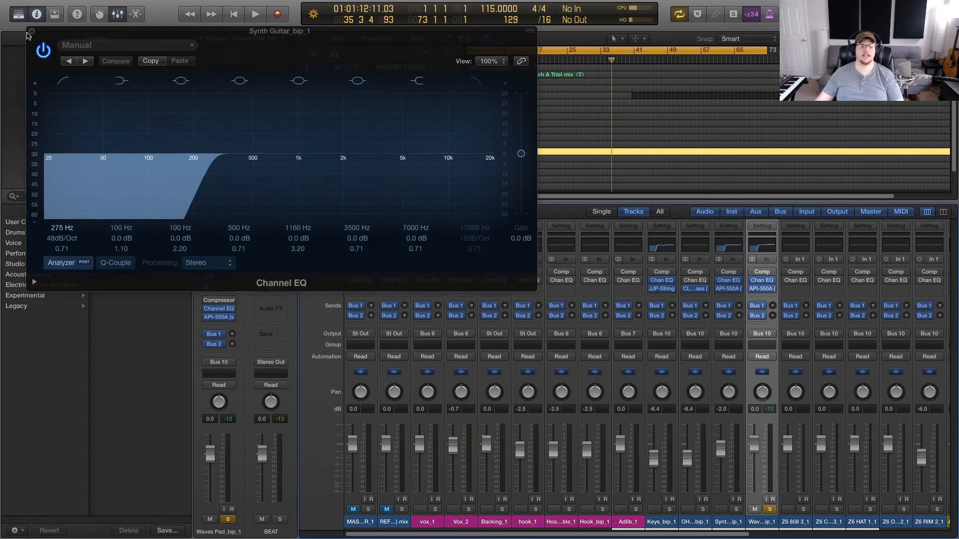
left_click(31, 32)
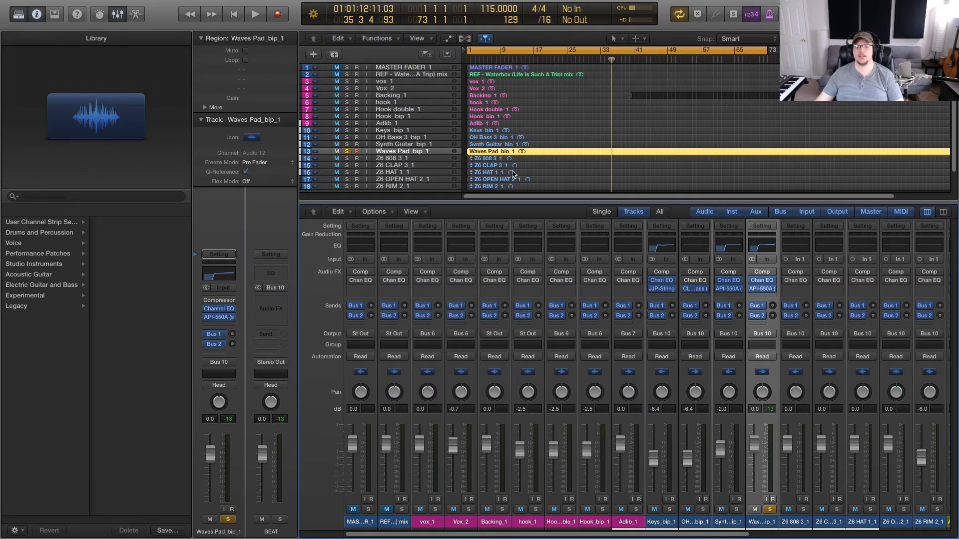
key("Return")
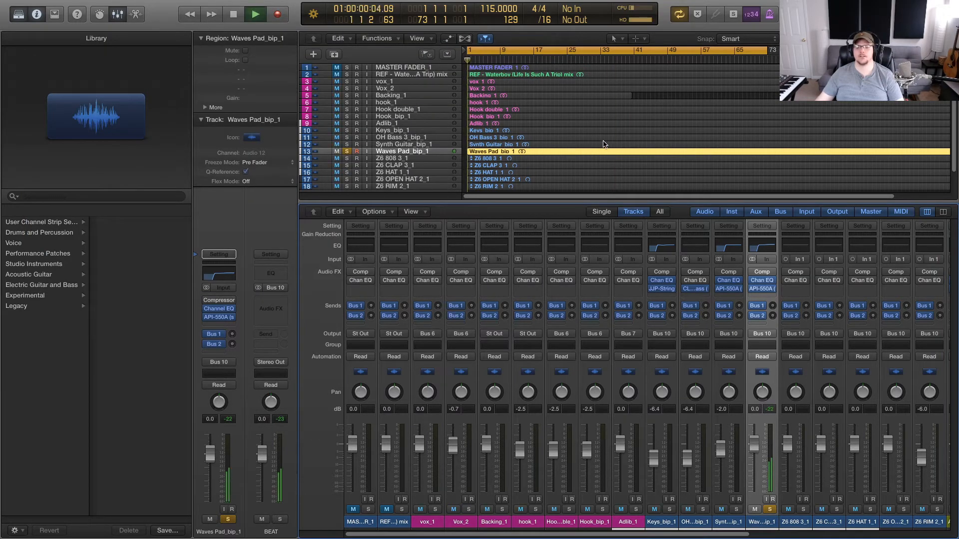
Step: Compare the Waves Pad with its plug-ins bypassed, re-enable its API-550A and Channel EQ, and set its fader to -5.2 dB
mouse_move(755, 289)
key("space")
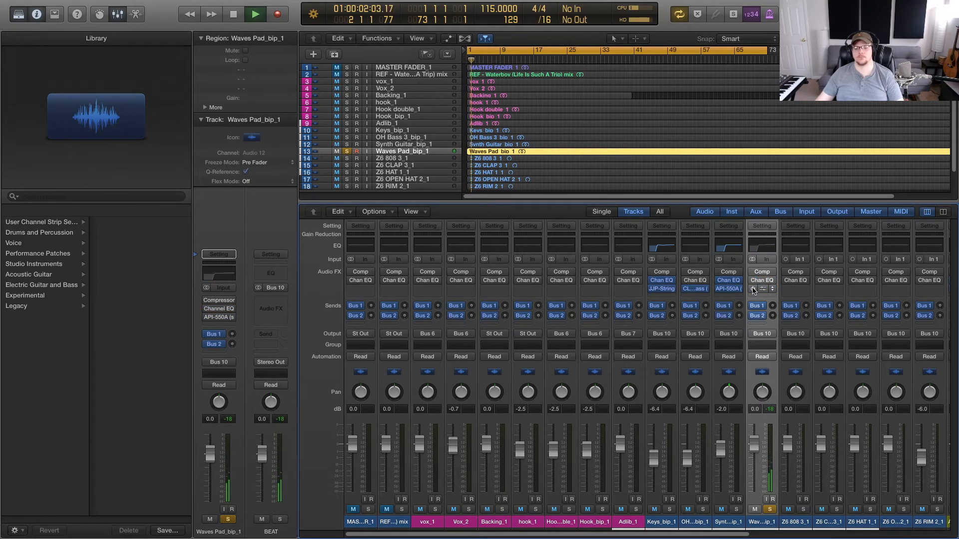
left_click(753, 289)
left_click(753, 280)
left_click_drag(757, 453, 760, 477)
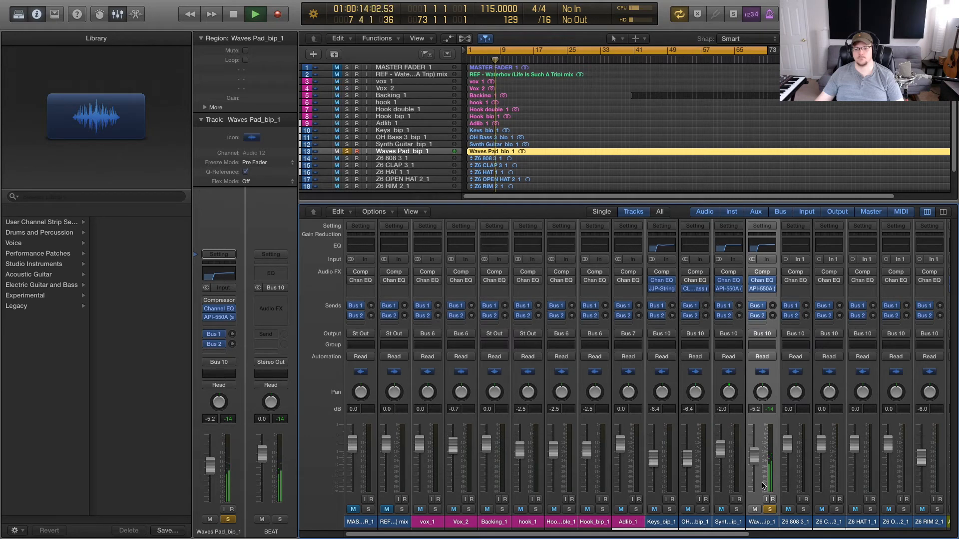
Step: Solo the Keys, OH Bass, Synth Guitar and Waves Pad channels together, and add the Z6 808 3 channel to the solo
left_click_drag(672, 527, 752, 527)
left_click(737, 511)
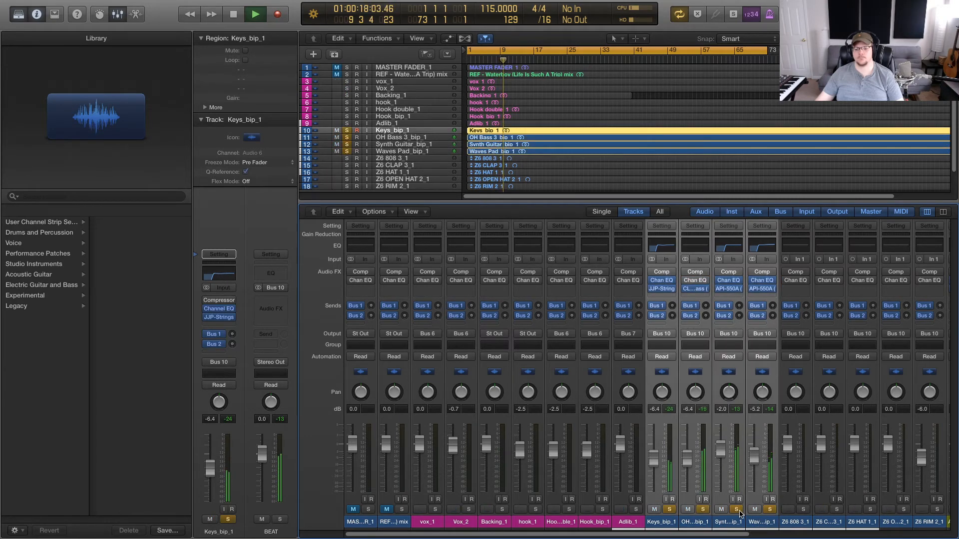
left_click_drag(736, 535, 821, 535)
left_click(640, 523)
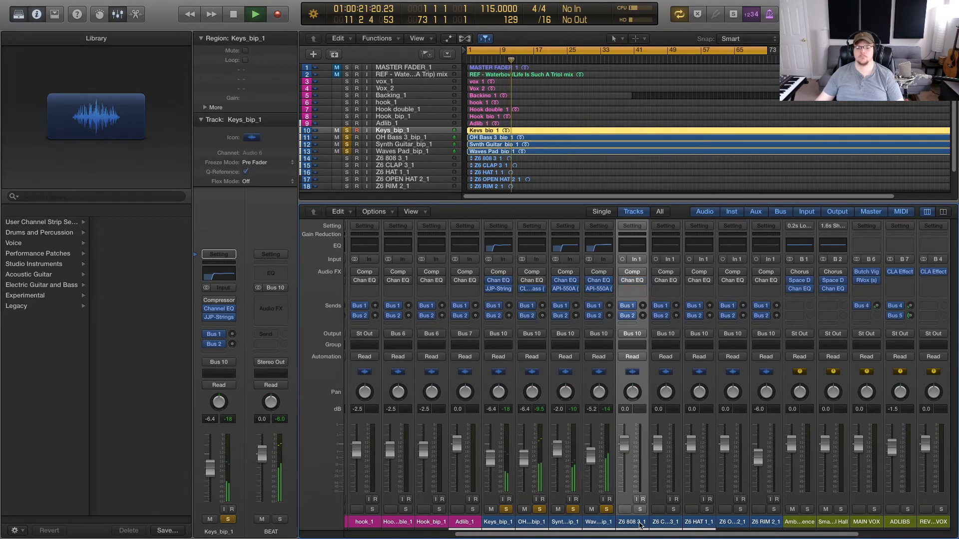
key("space")
left_click(641, 510)
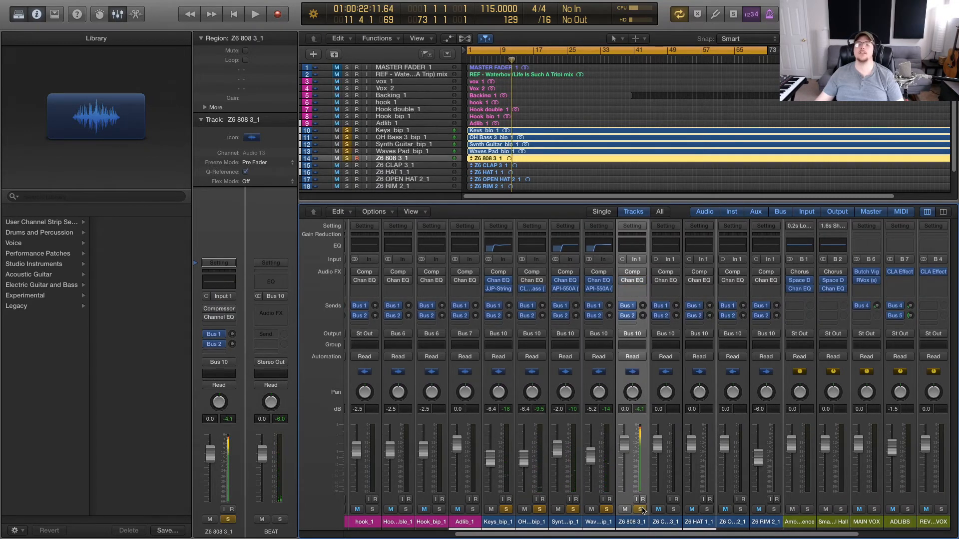
Step: Play the soloed channels from bar 1, unsolo the Z6 808 3, and enlarge the tracks to view its waveform
left_click(558, 53)
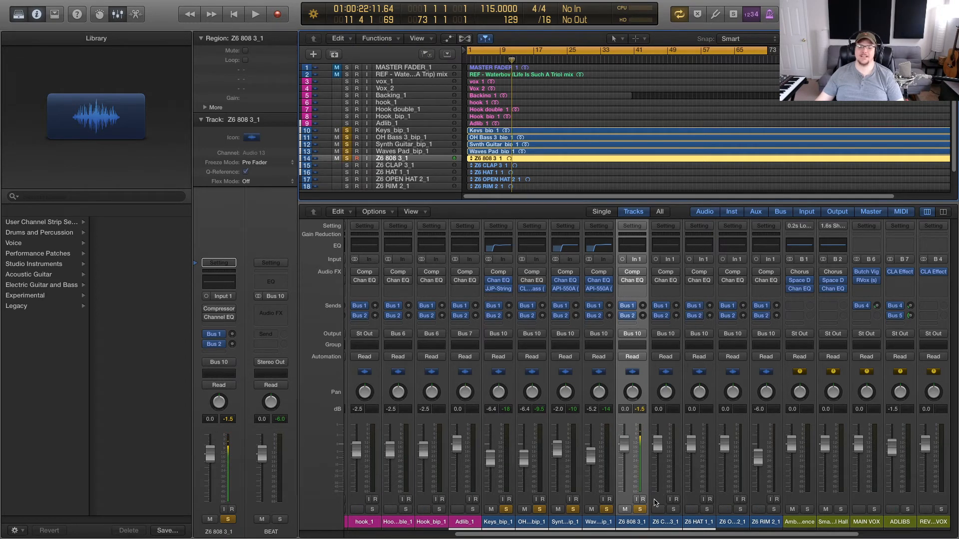
key("Return")
key("space")
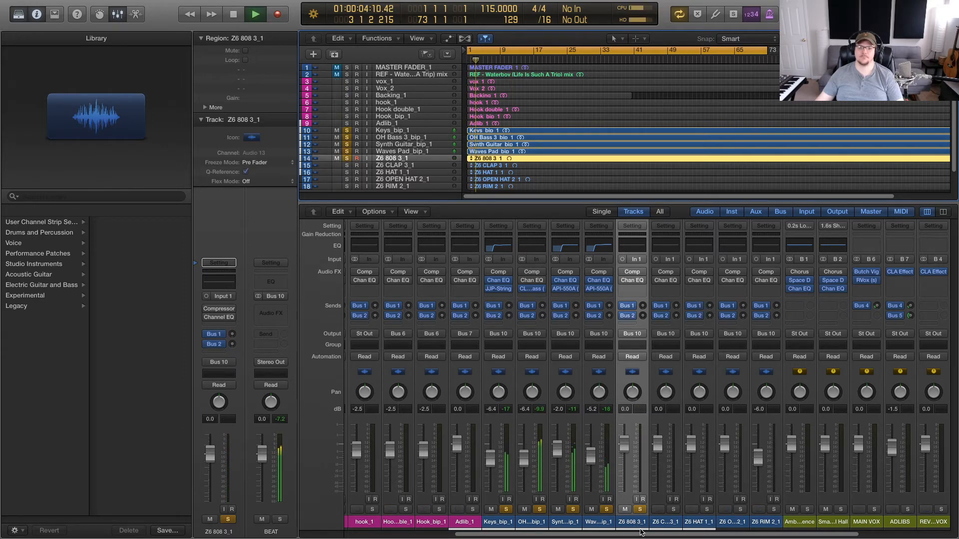
left_click(641, 509)
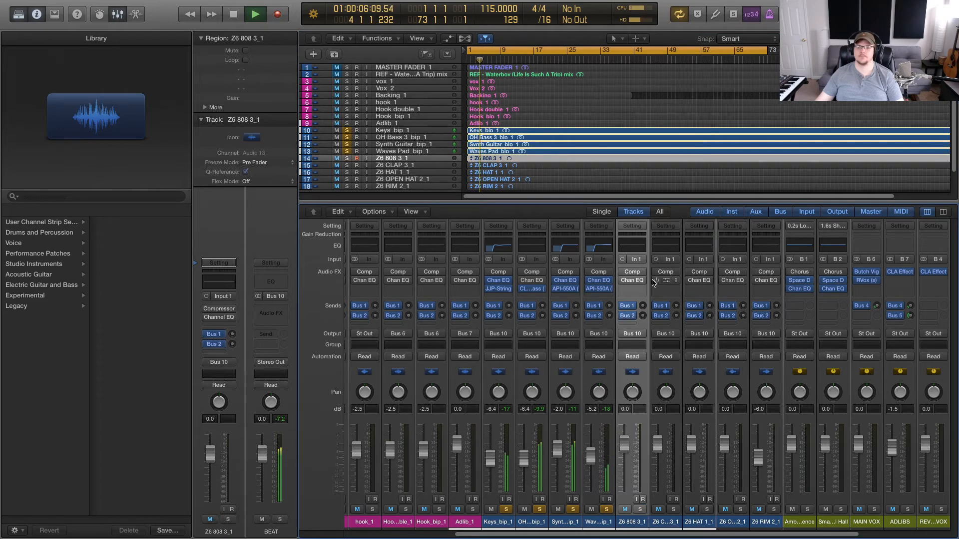
left_click_drag(892, 38, 906, 38)
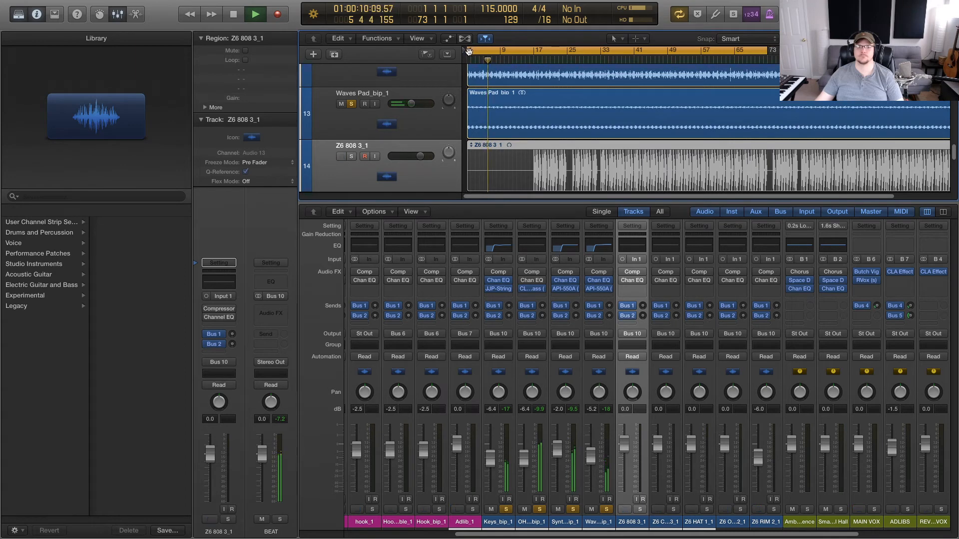
Step: Move the cycle start to bar 17, solo the Z6 808 3_1 track along with the soloed instruments, and play
left_click_drag(468, 51, 535, 91)
key("space")
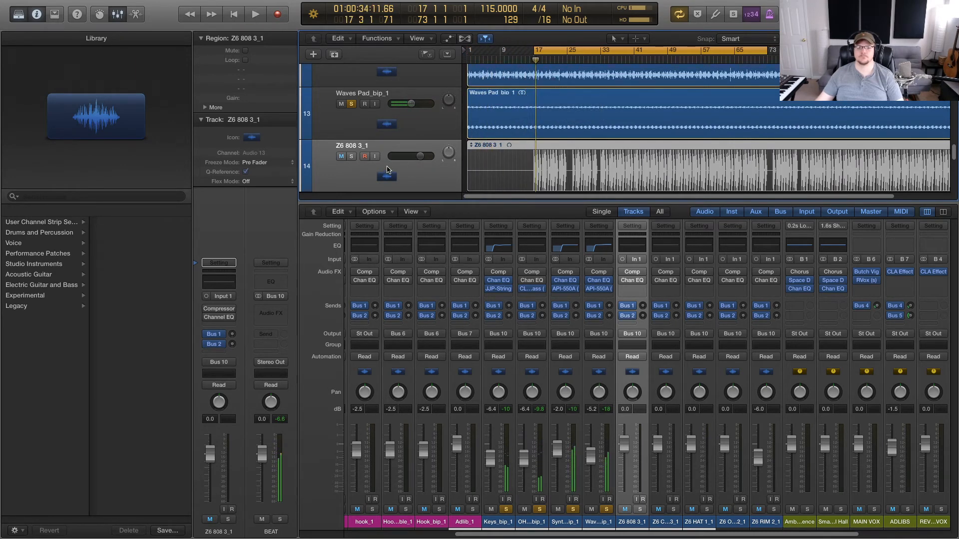
left_click(352, 157)
key("space")
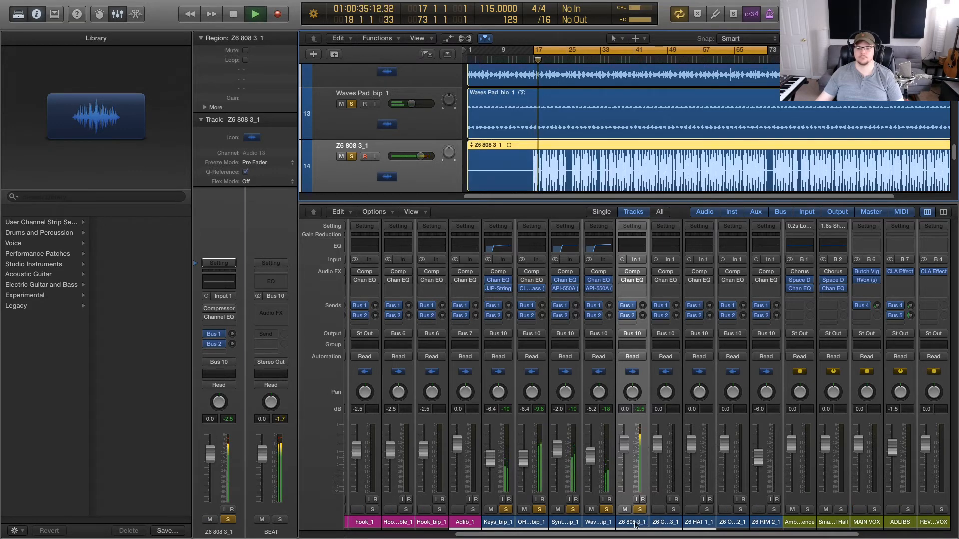
Step: Unsolo the Keys, OH Bass, Synth Guitar and Waves Pad tracks together and listen to the 808 alone
left_click_drag(502, 526, 599, 523)
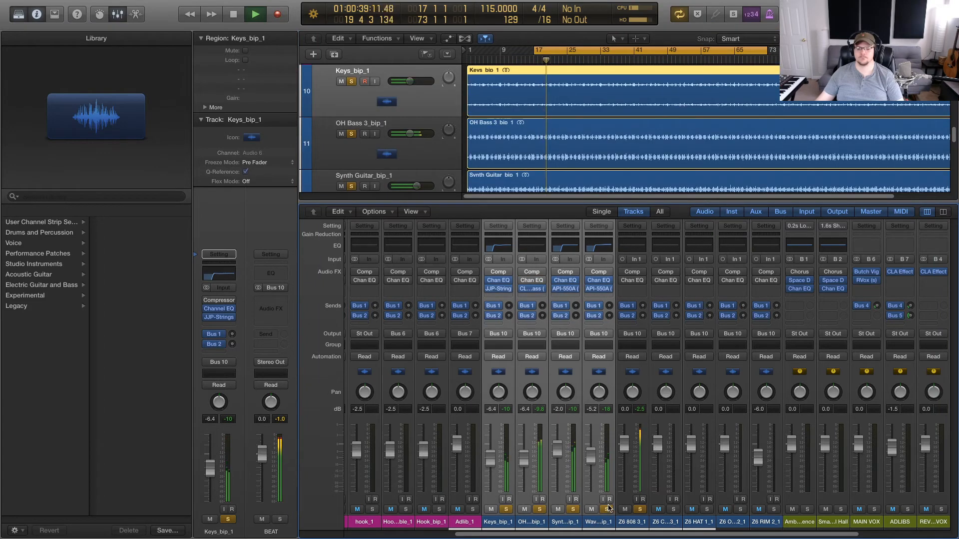
left_click(608, 508)
key("space")
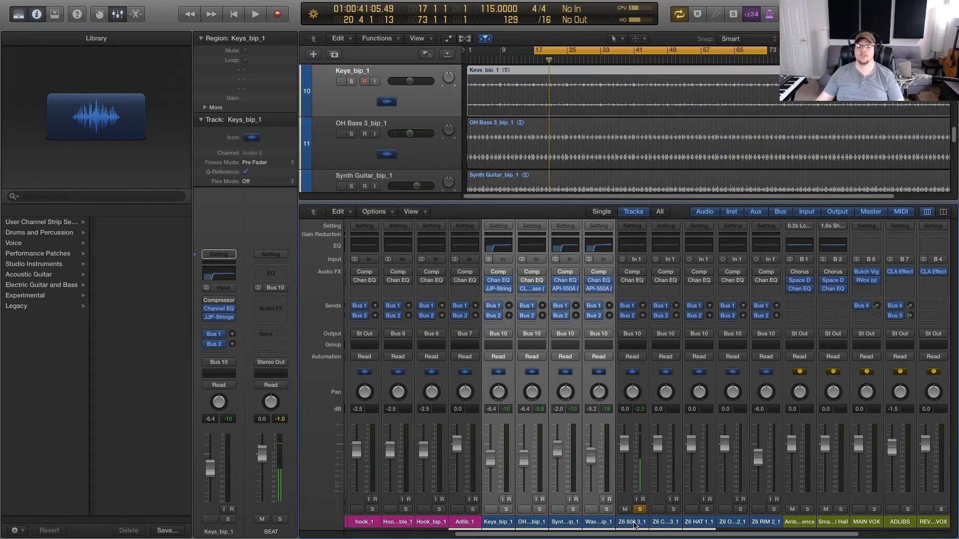
key("space")
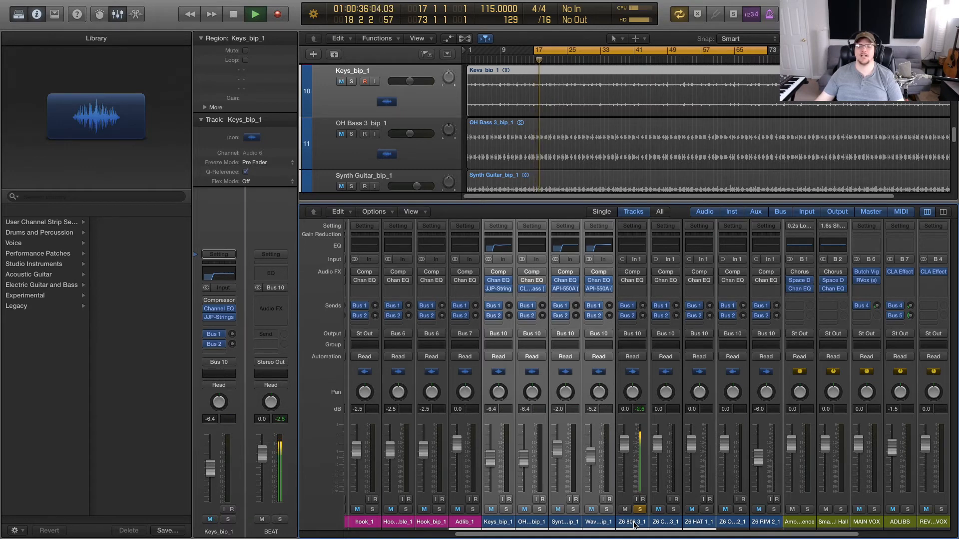
key("space")
Step: Solo the four instrument tracks again and lower their faders together to -6.6, -6.6, -2.2 and -5.4 dB during playback
left_click(608, 510)
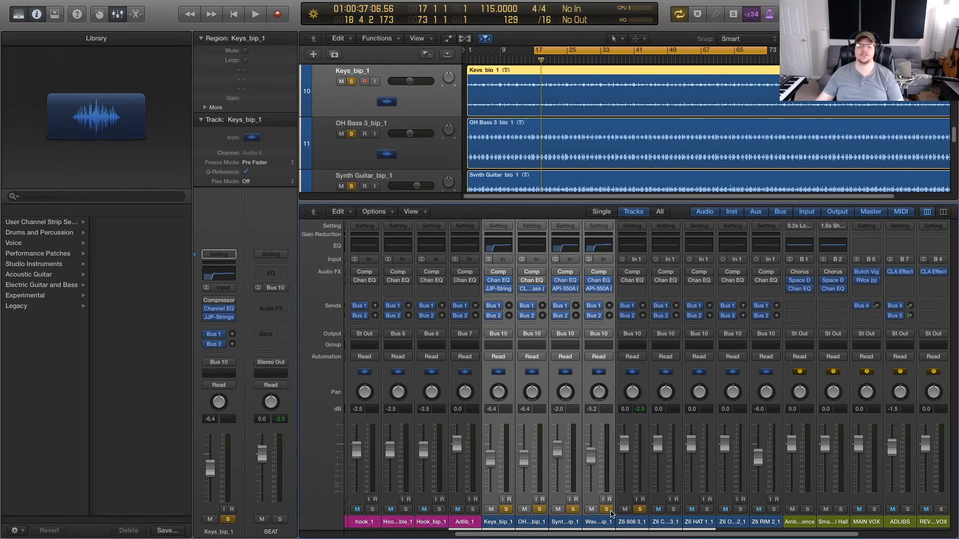
key("space")
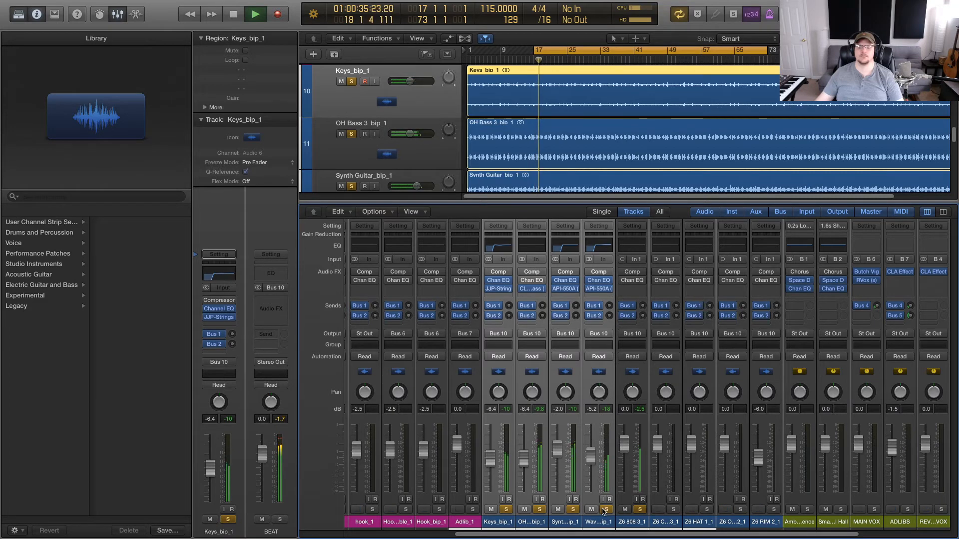
key("space")
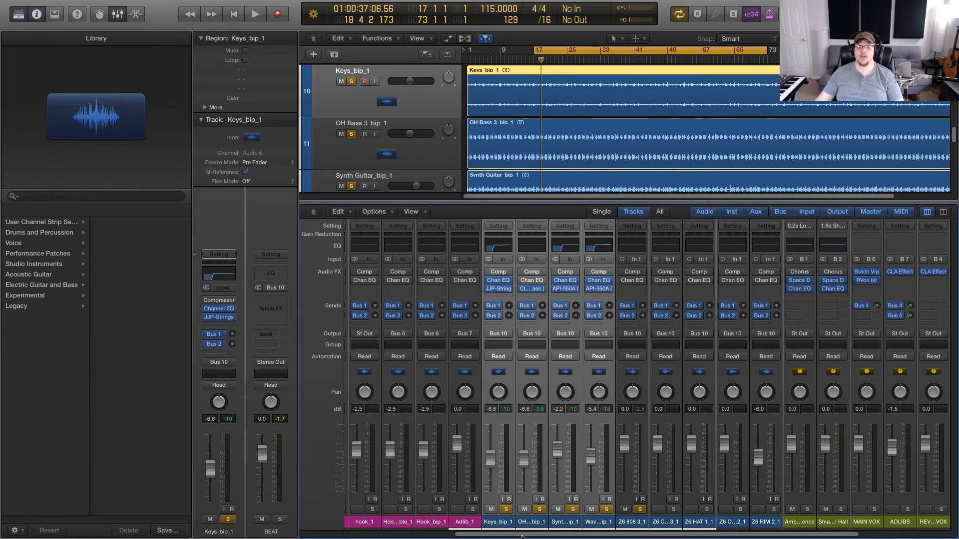
Step: Open the Channel EQ on the Z6 808 3_1 track, switch on the EQ and its analyzer, and play
left_click(645, 527)
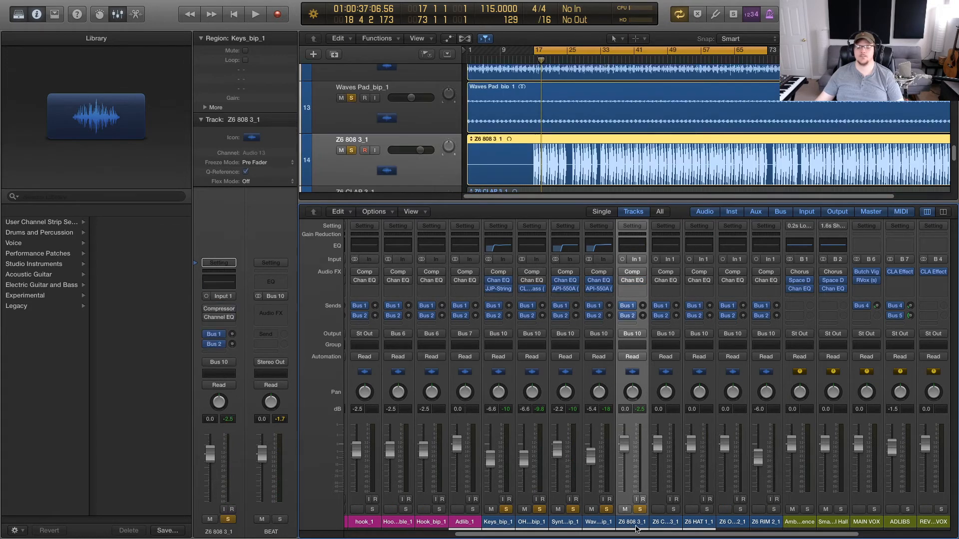
left_click(634, 283)
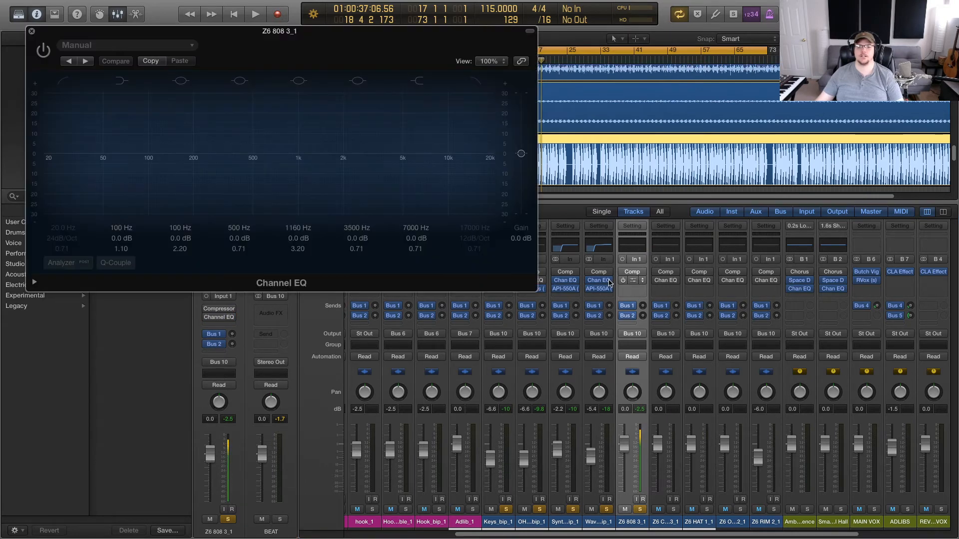
left_click(41, 51)
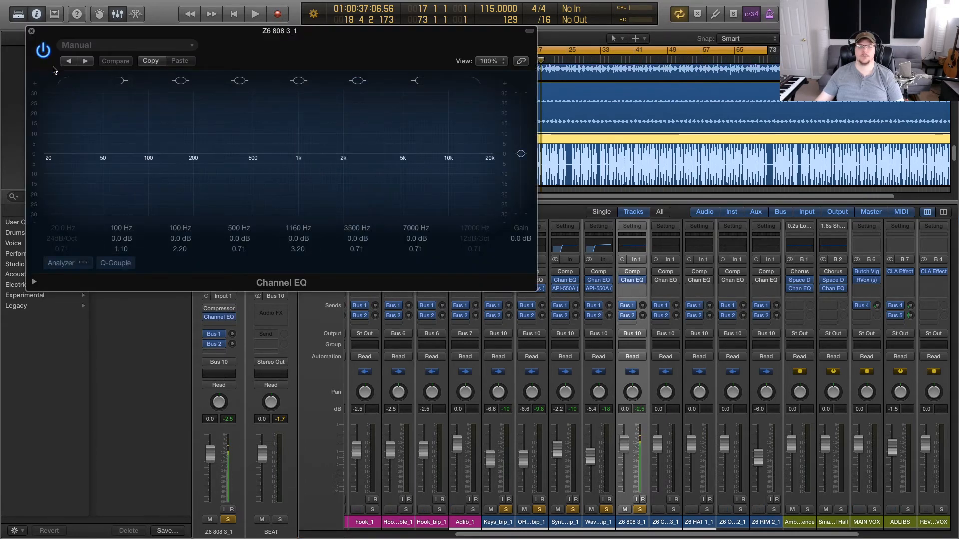
left_click(63, 263)
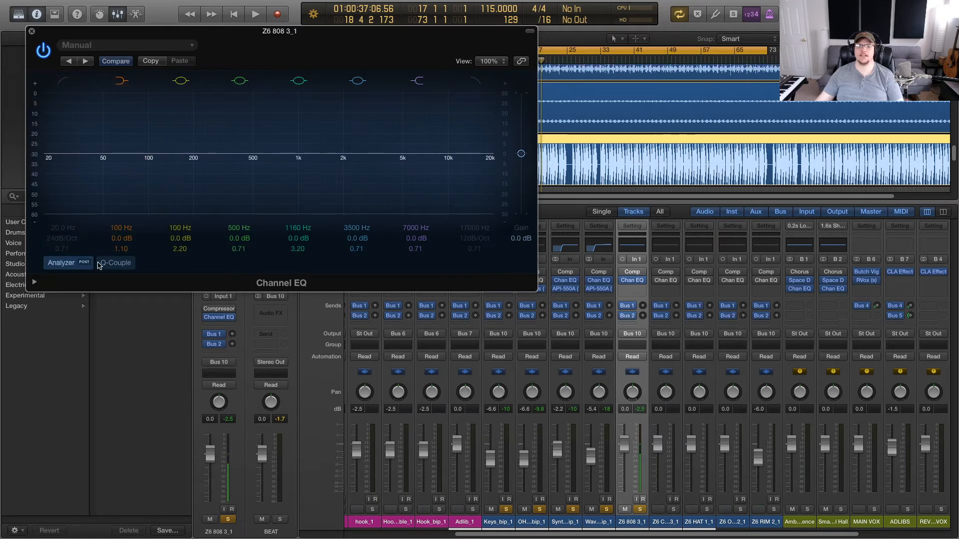
key("space")
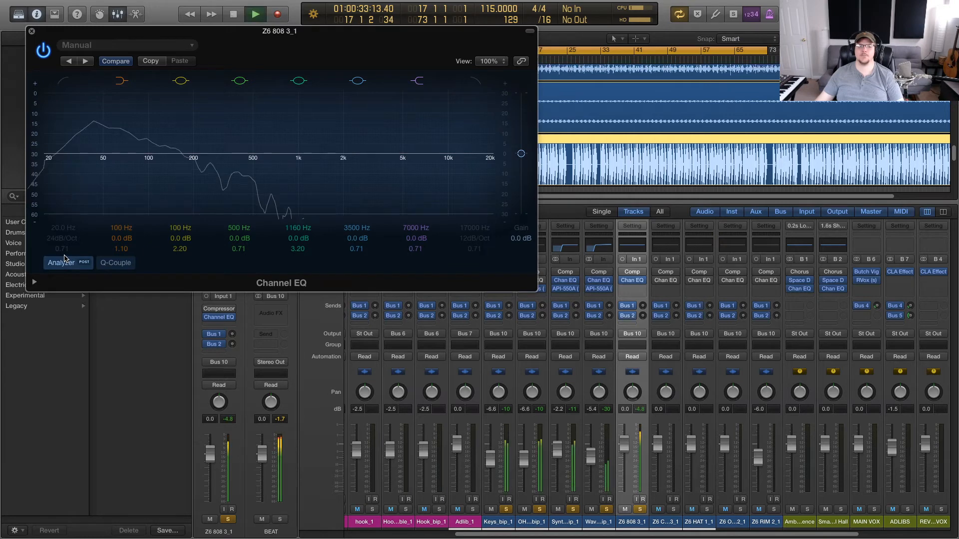
Step: Enable the 808 EQ's low cut at 30.0 Hz with a 48 dB/Oct slope
left_click(62, 82)
mouse_move(53, 240)
left_mouse_down()
mouse_move(54, 257)
mouse_move(55, 225)
left_mouse_up()
key("space")
left_click_drag(63, 227, 63, 227)
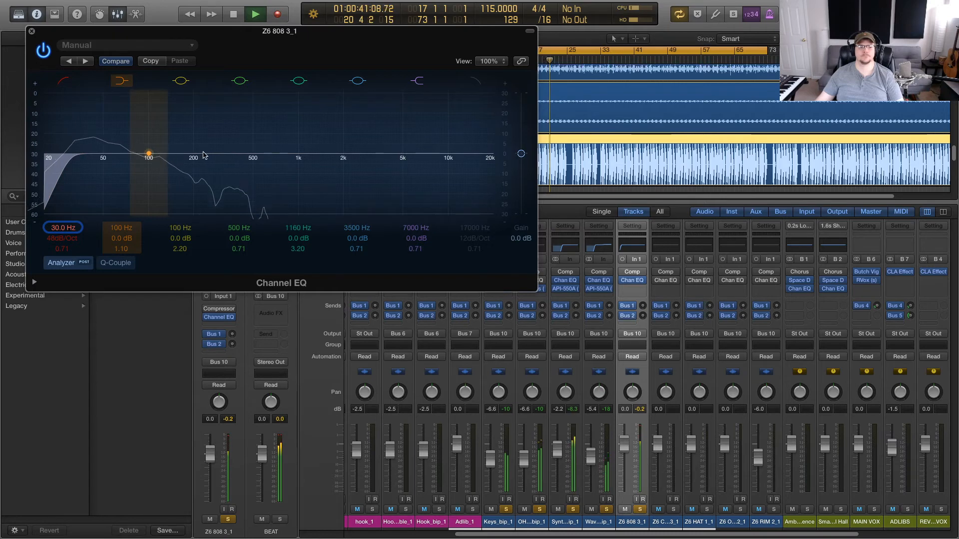
Step: Boost the 808 EQ's 500 Hz band by 10.0 dB, narrow its Q to 5.90, and sweep it down to 128 Hz
left_click_drag(253, 156, 254, 128)
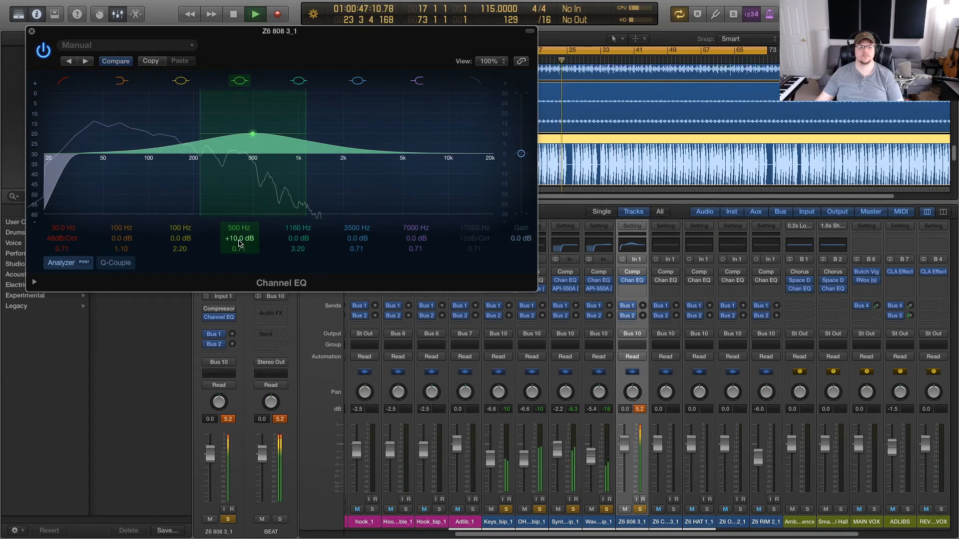
left_click_drag(238, 248, 238, 213)
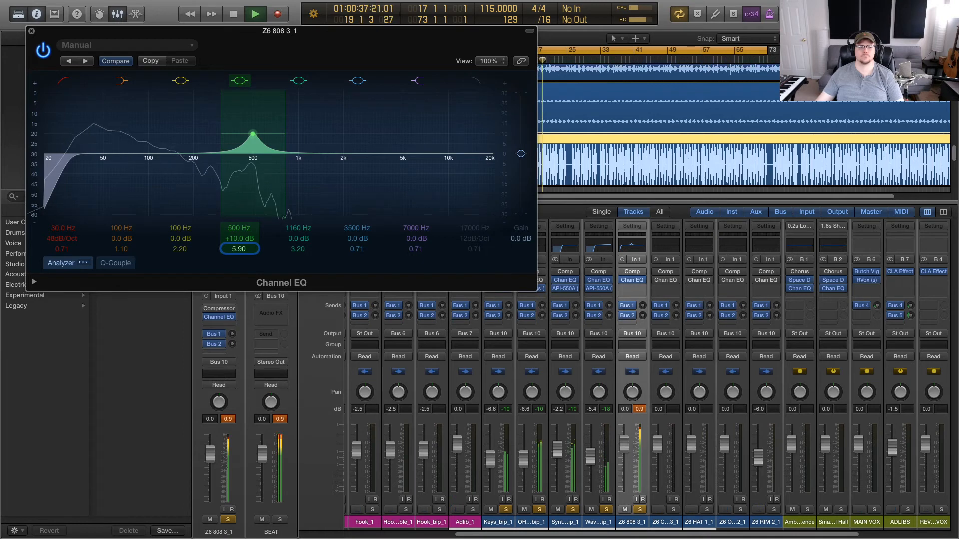
left_click_drag(239, 227, 240, 255)
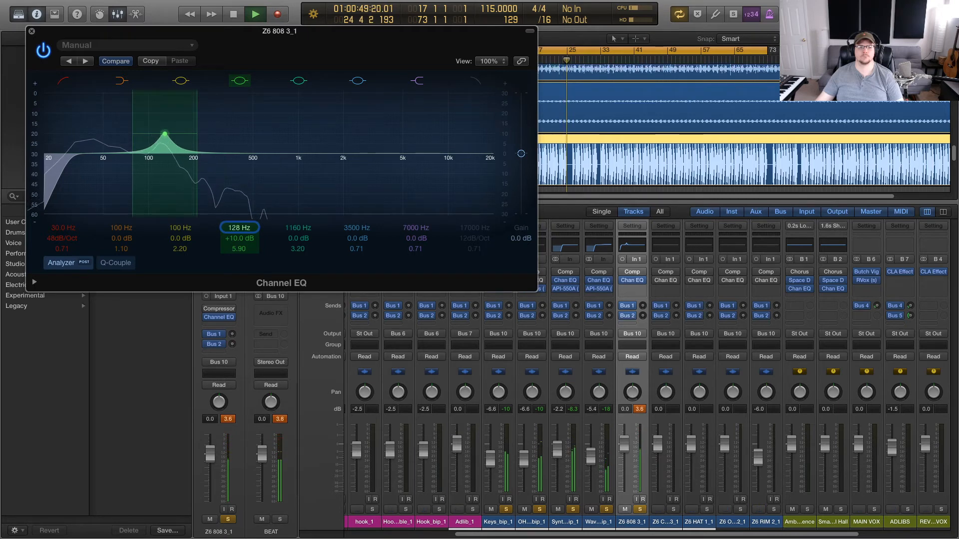
Step: Sweep the boosted 128 Hz band down to 50.0 Hz and set its gain to +1.0 dB
left_click(509, 524)
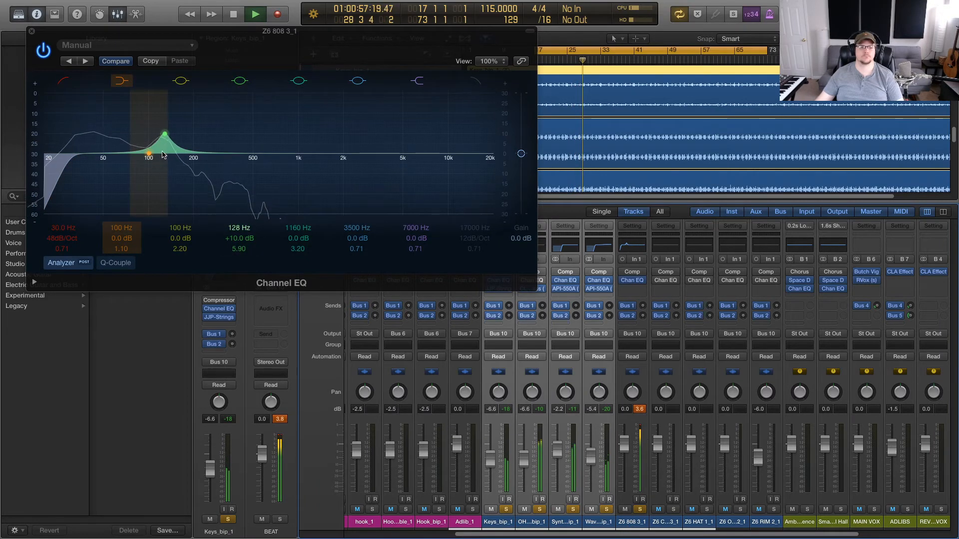
left_click_drag(236, 230, 236, 259)
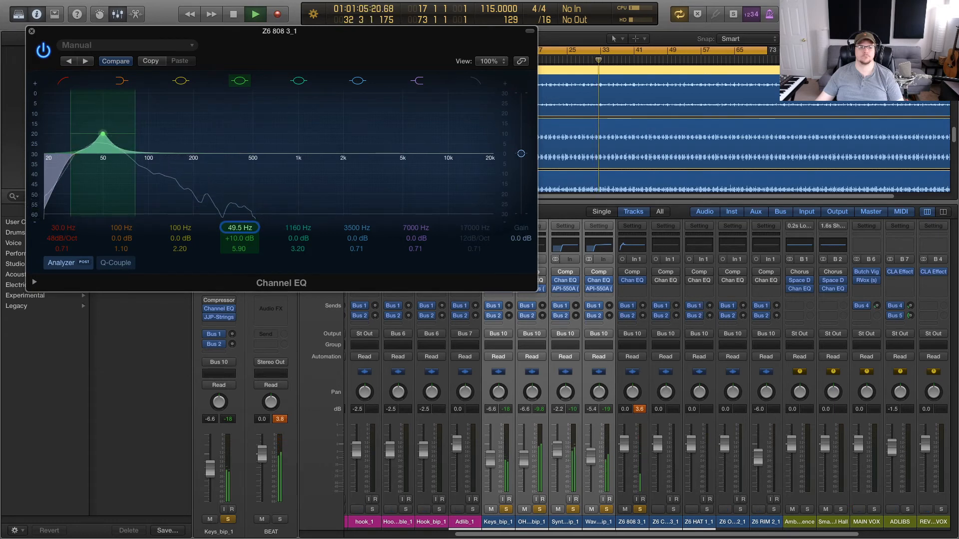
left_click_drag(235, 259, 235, 259)
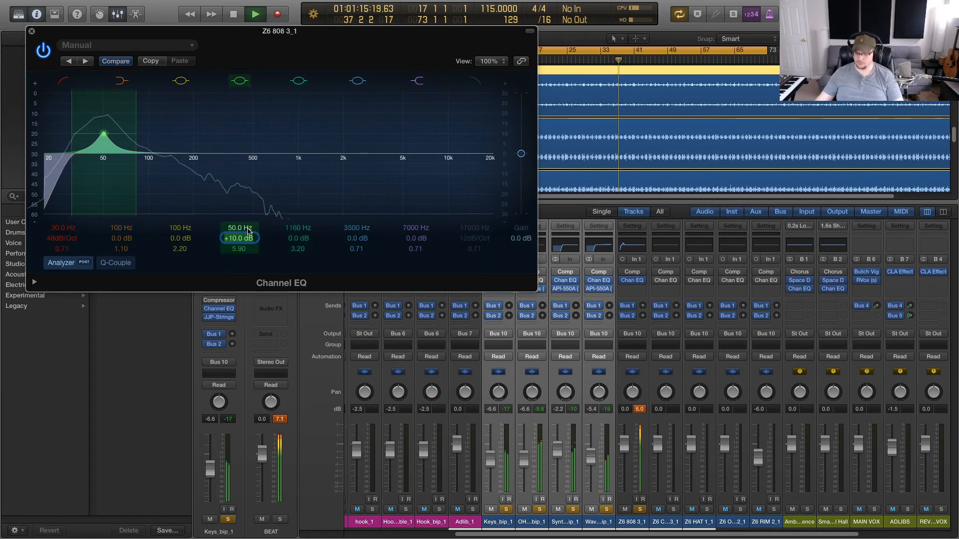
left_click_drag(248, 232, 248, 235)
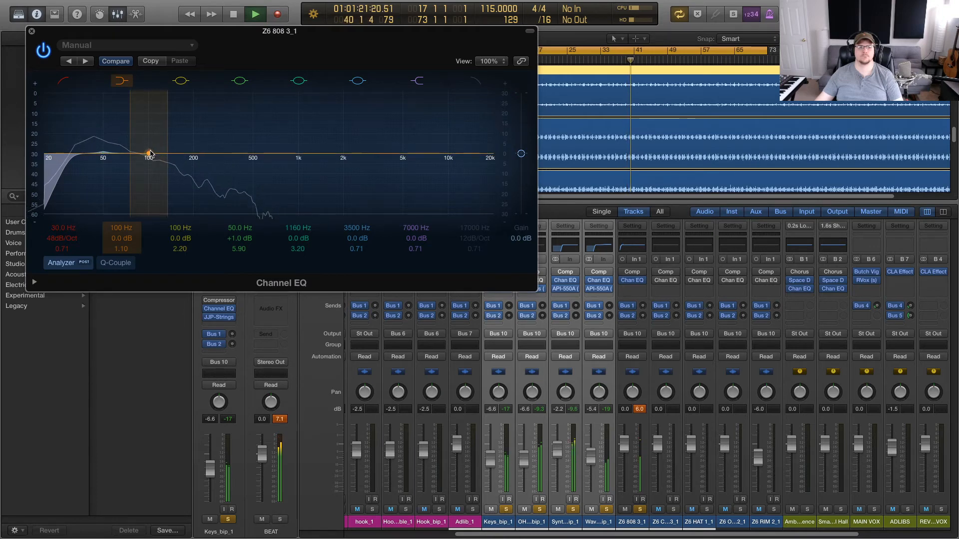
Step: Set the 100 Hz low shelf to -0.5 dB and compare the 808 with the EQ bypassed and active
left_click_drag(150, 154, 150, 152)
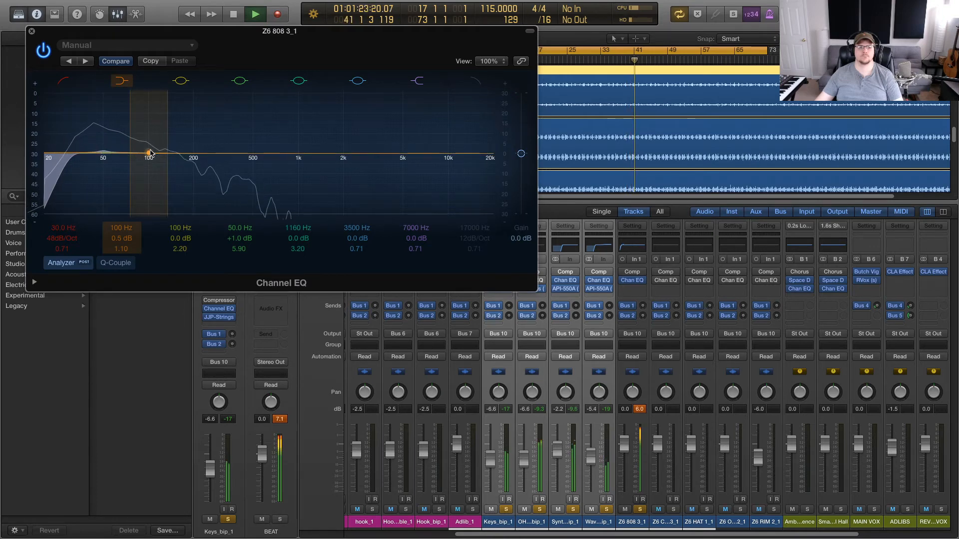
left_click_drag(150, 153, 150, 155)
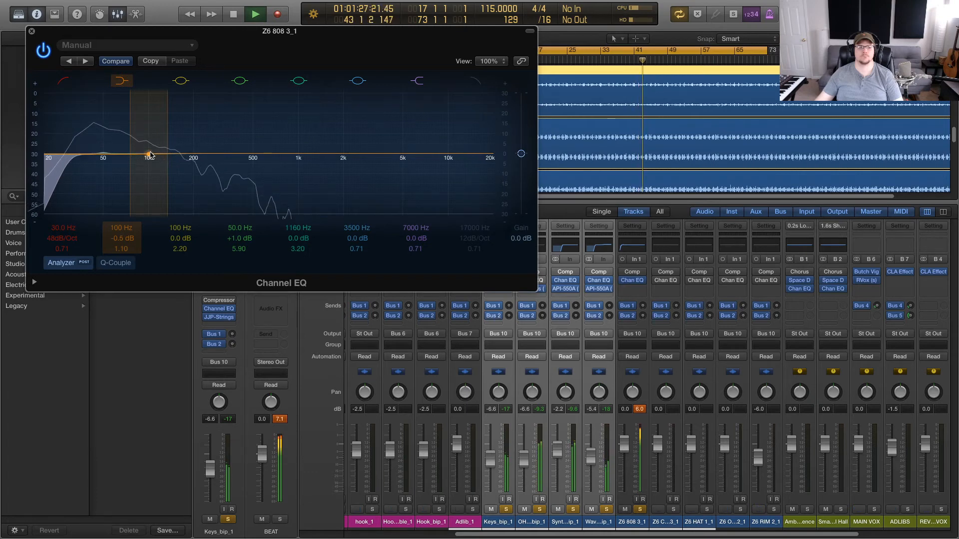
left_click(44, 51)
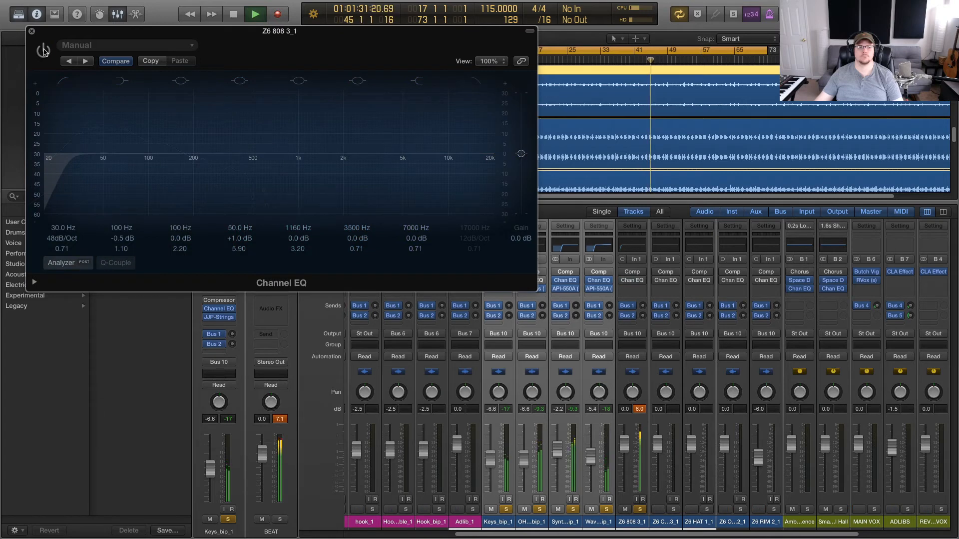
left_click(43, 51)
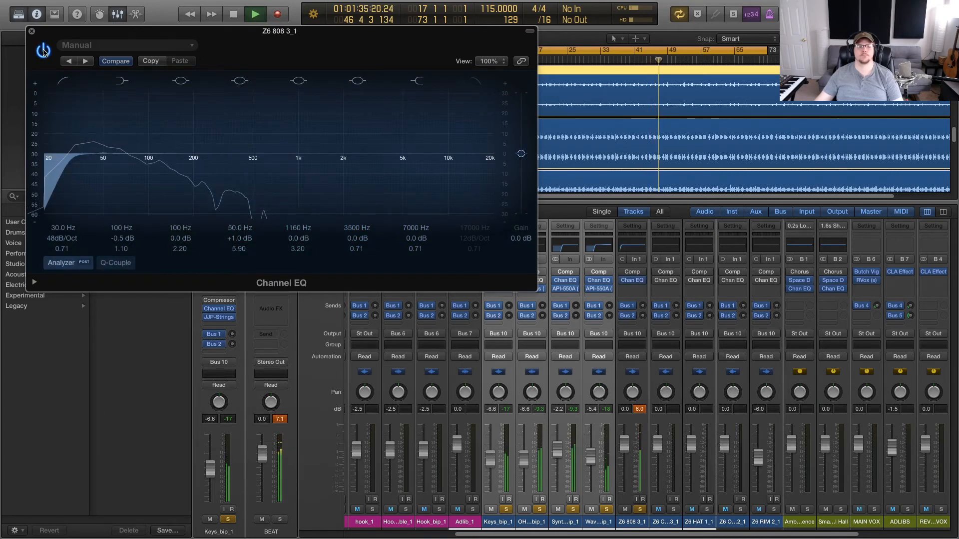
key("space")
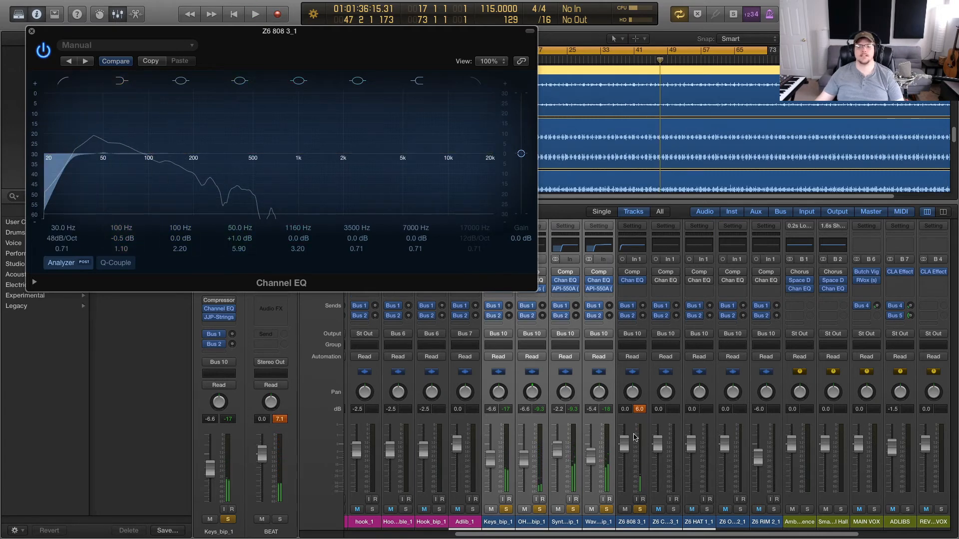
Step: Clear the peak level, replay the 808, and move its 1160 Hz EQ band to 430 Hz with a +9.5 dB boost
left_click(640, 409)
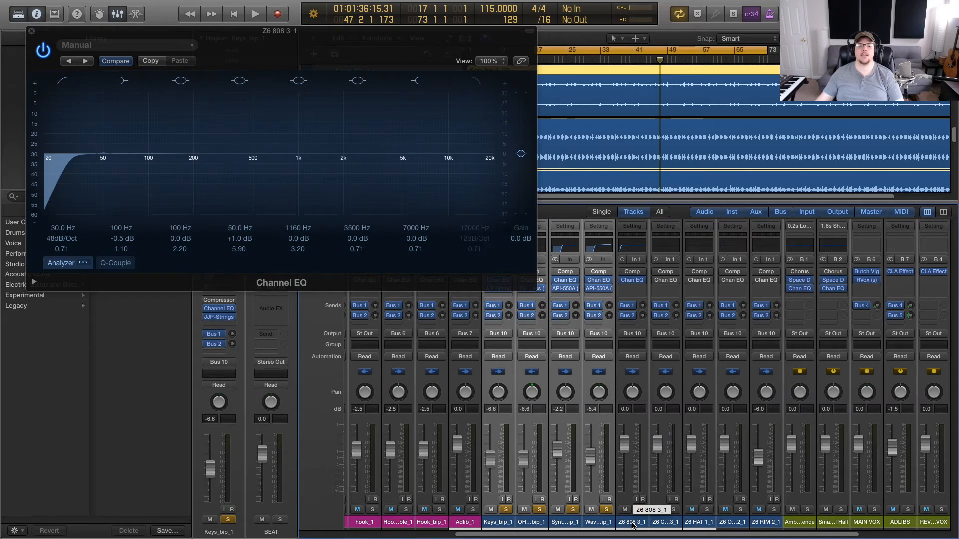
left_click(633, 523)
key("space")
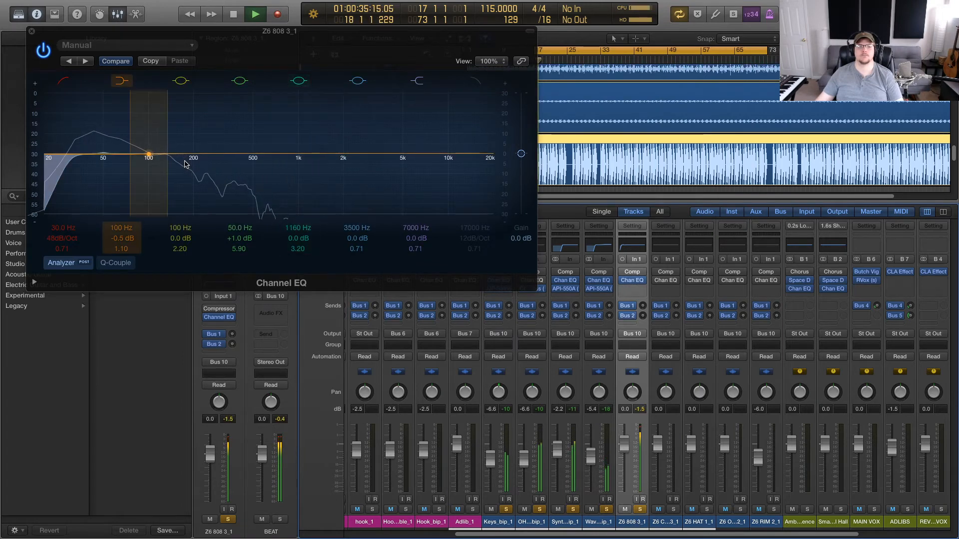
left_click_drag(306, 153, 230, 127)
key("space")
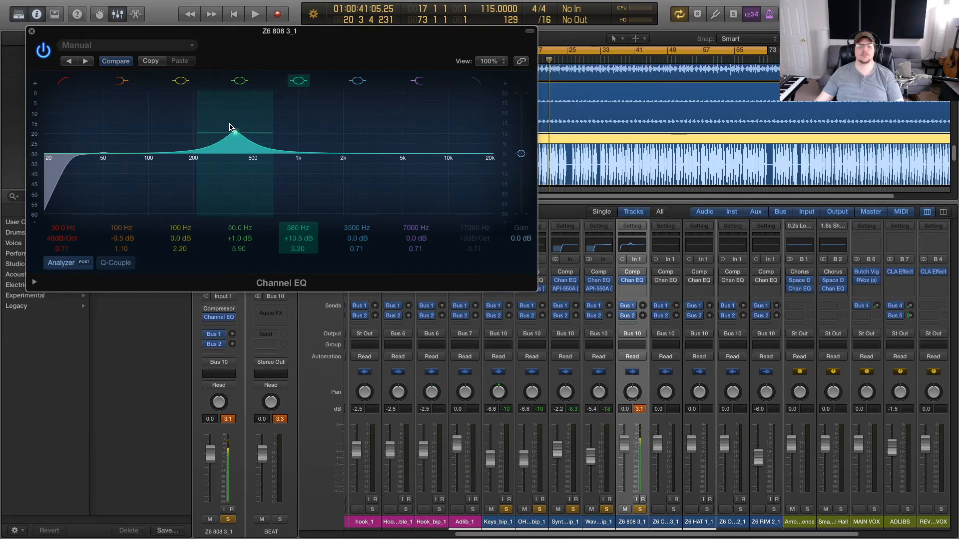
left_click_drag(230, 127, 239, 130)
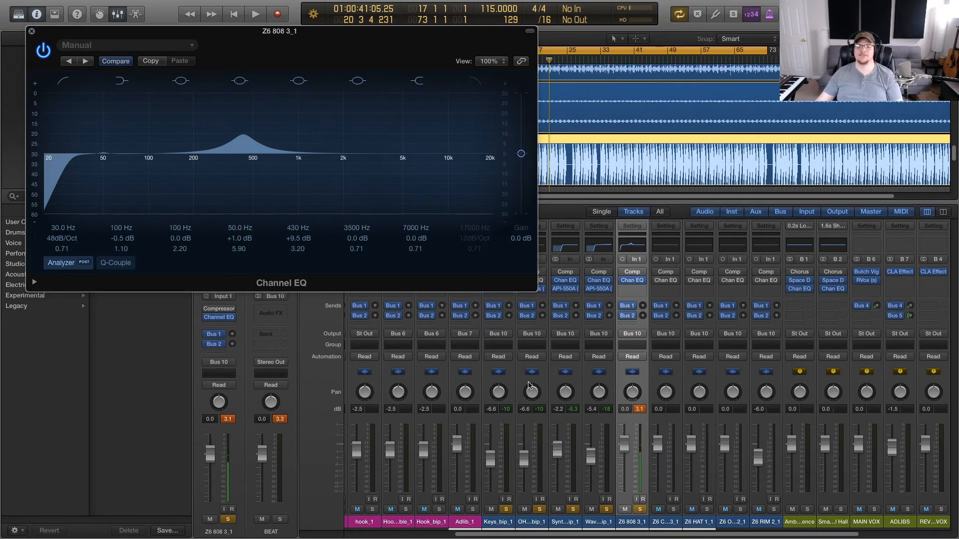
Step: Move the Channel EQ window clear of the track list and unsolo the Z6 808 3_1 and Waves Pad tracks during playback
key("space")
left_click_drag(249, 53, 451, 253)
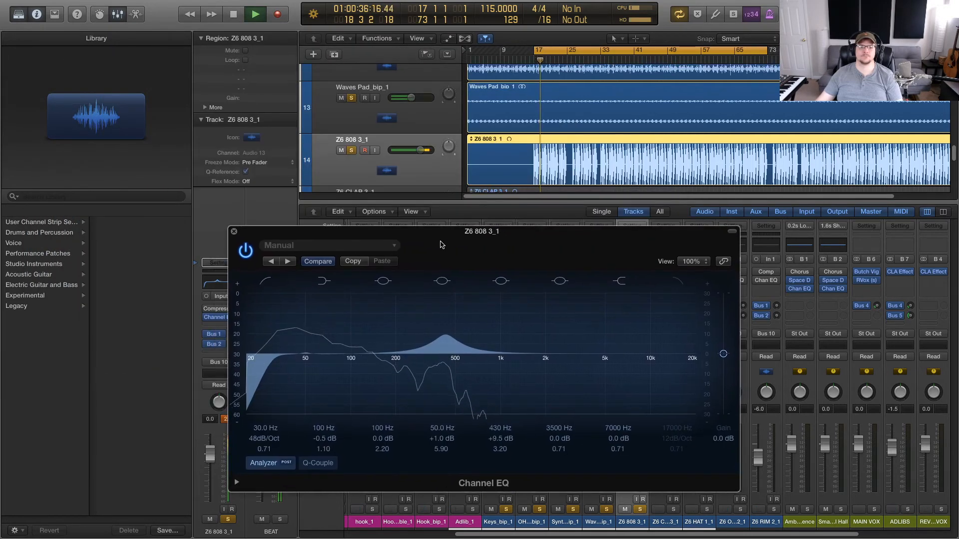
left_click(351, 150)
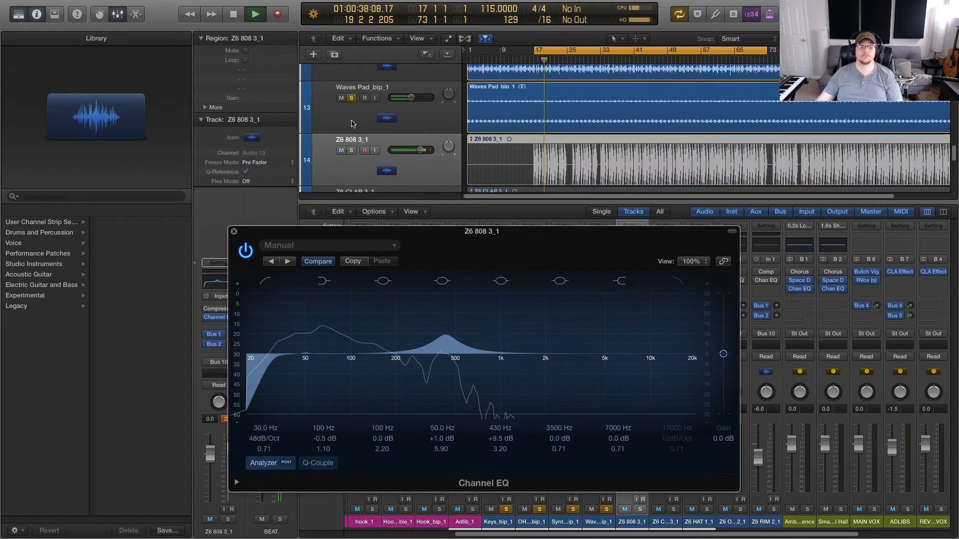
left_click(352, 98)
Step: Turn on input monitoring for the Z6 808 3_1 track and restart playback
left_click(341, 150)
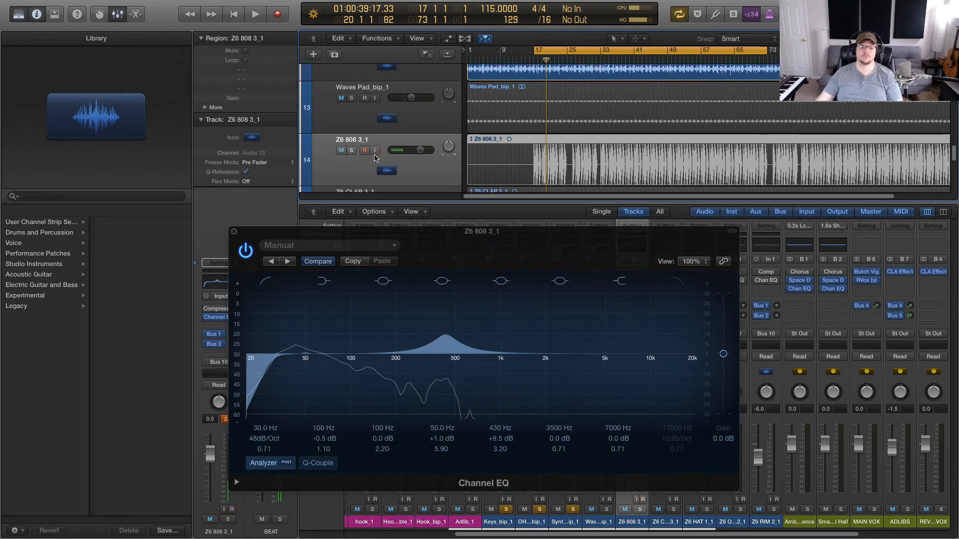
left_click(375, 150)
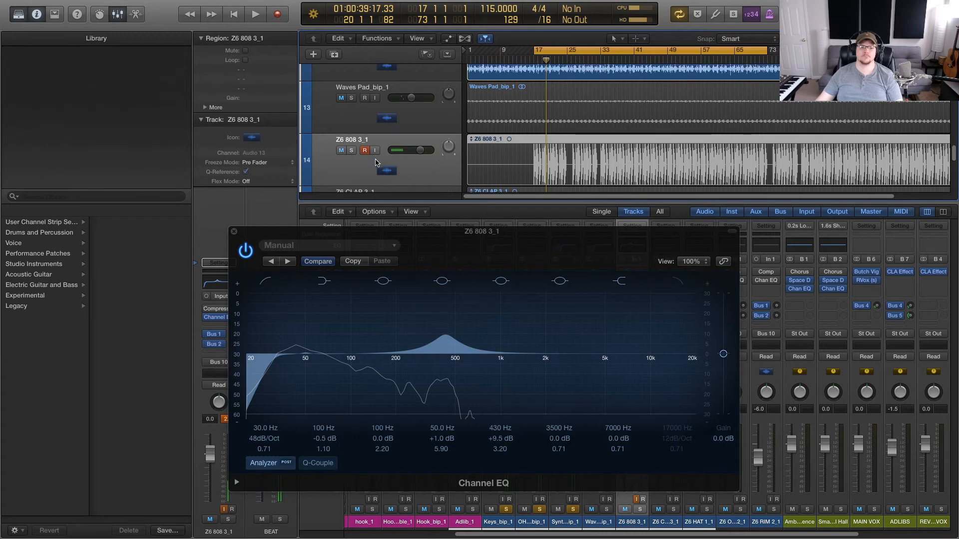
key("space")
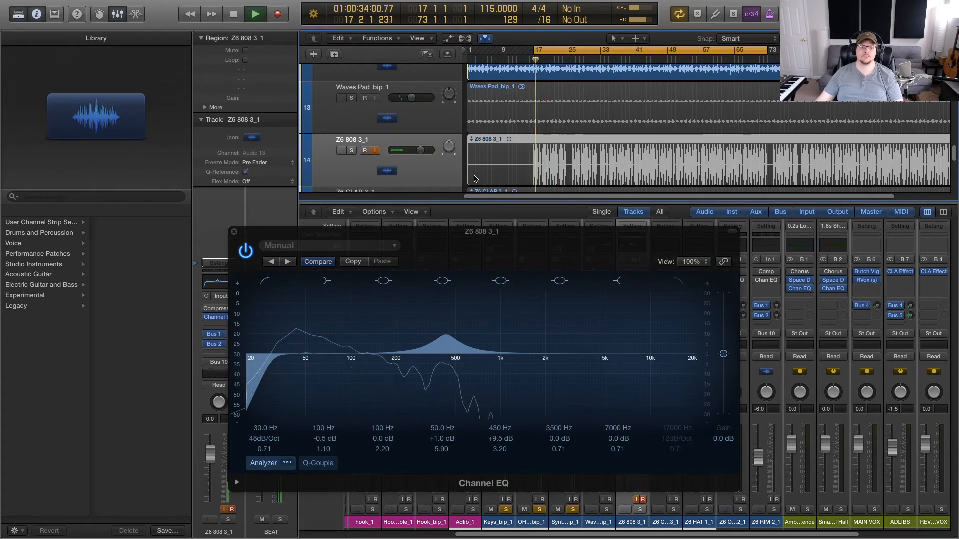
Step: Turn off input monitoring on the Z6 808 3_1 track, restart playback, move the EQ window off its track header, and solo the track
key("space")
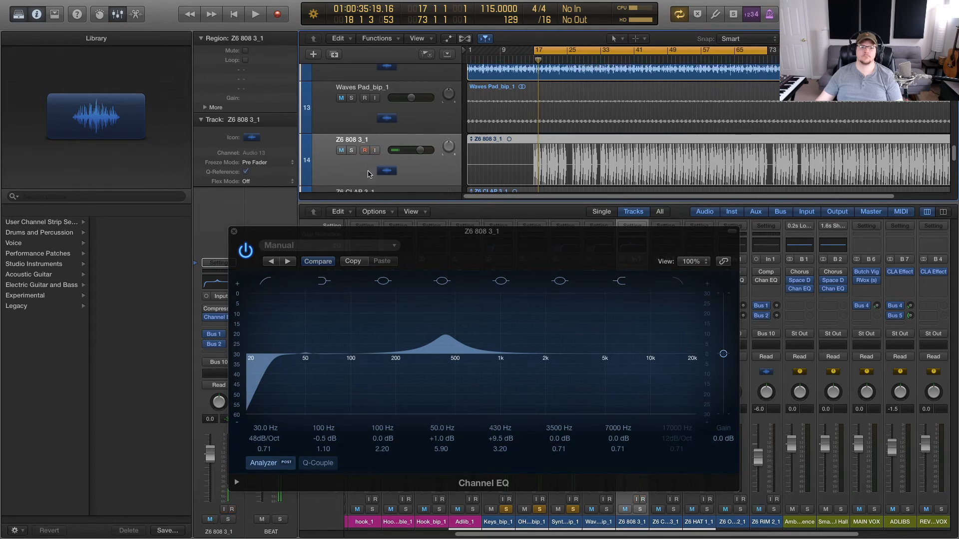
key("space")
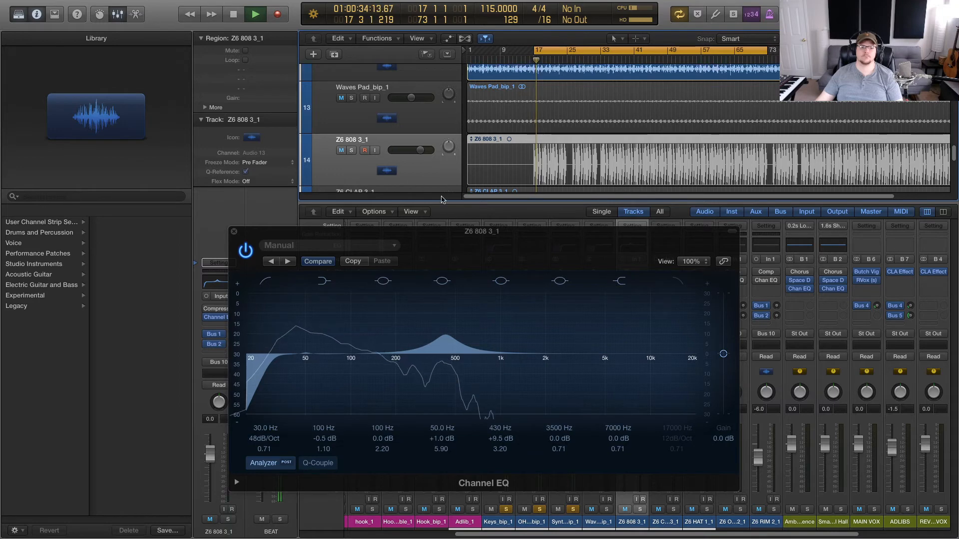
left_click_drag(415, 245, 572, 125)
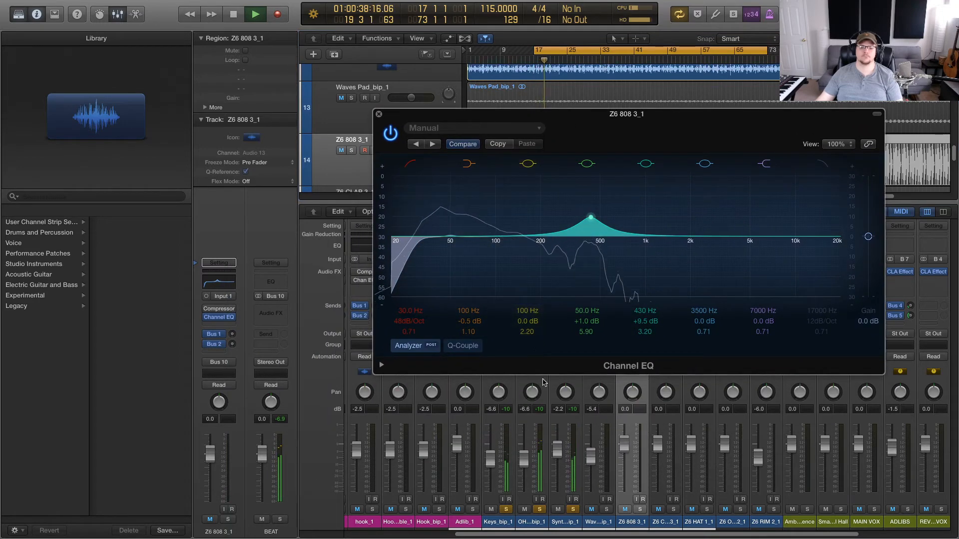
left_click(640, 509)
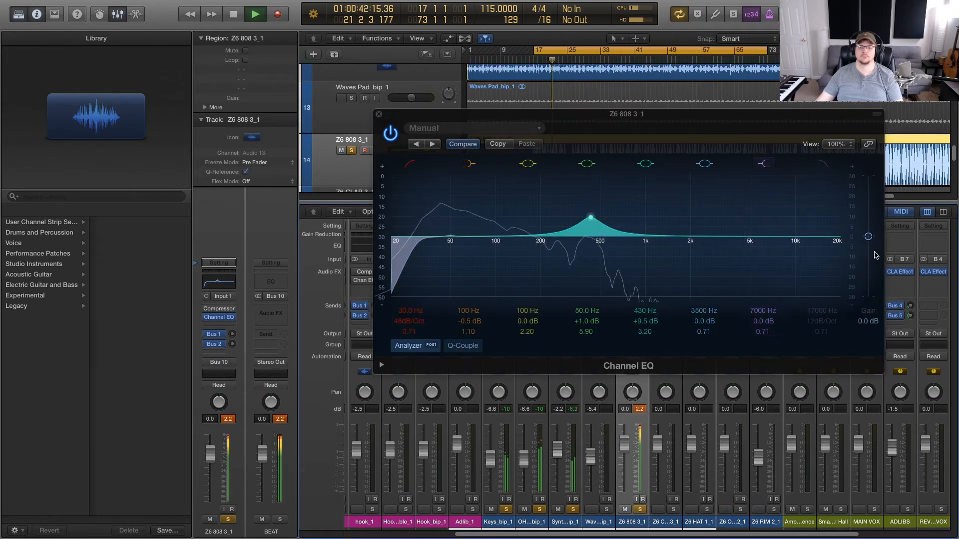
Step: Lower the 808 Channel EQ's output gain to -3.0 dB and close the EQ window
left_click_drag(870, 241, 871, 246)
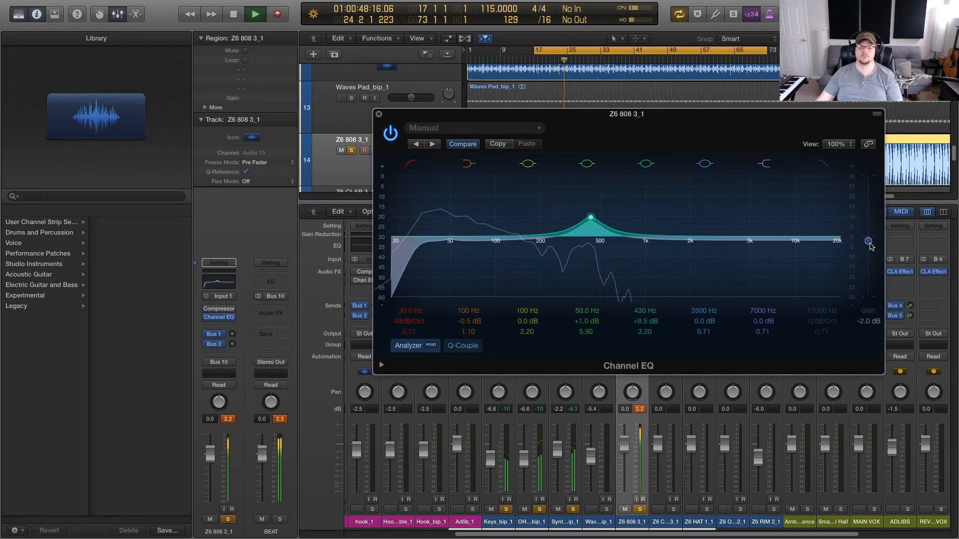
left_click_drag(870, 246, 870, 248)
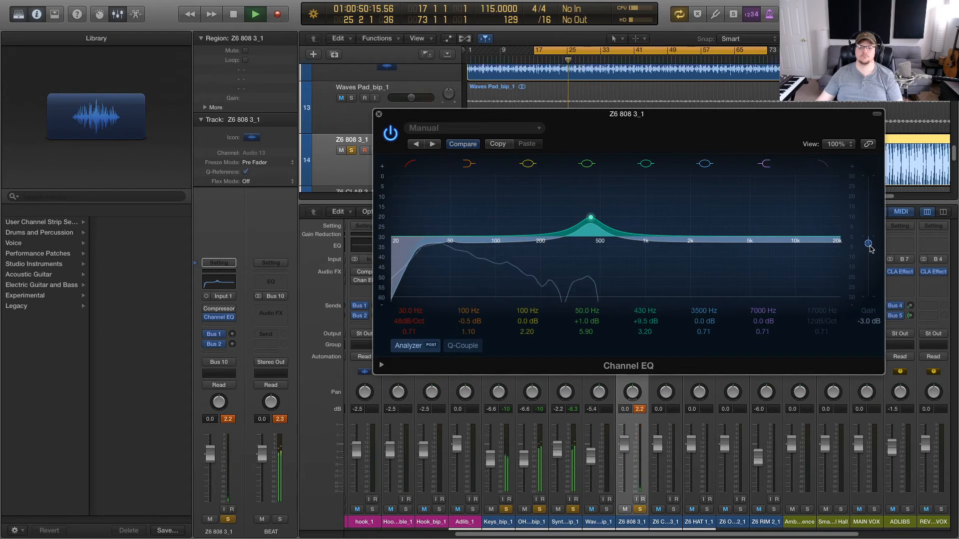
left_click(378, 114)
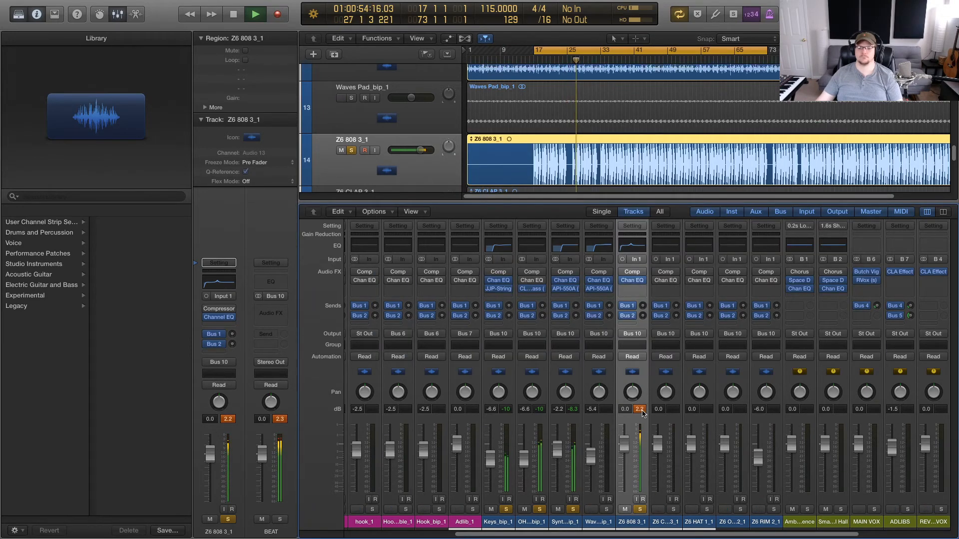
Step: Insert the Waves PuigChild 660 (m) compressor in mono after the Channel EQ on the Z6 808 3_1 track
left_click(642, 292)
mouse_move(651, 410)
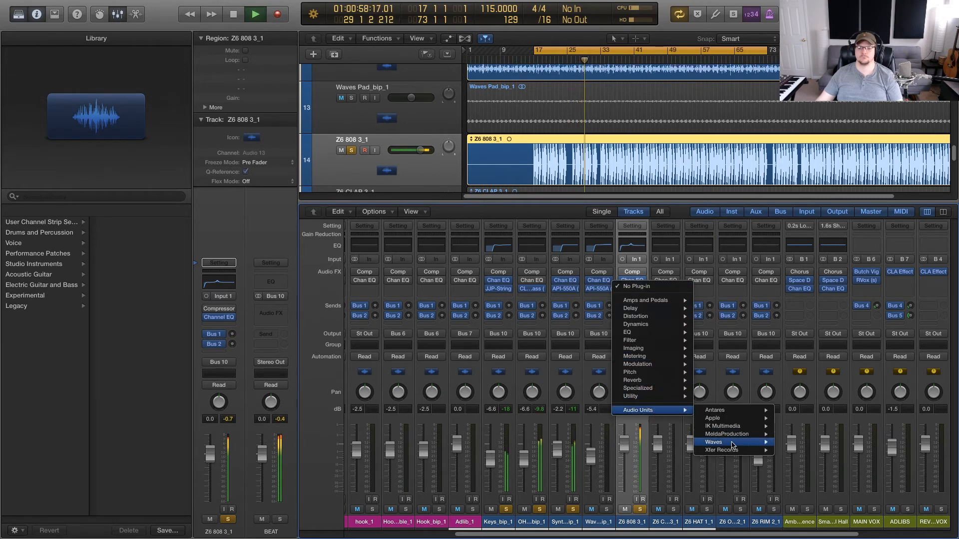
mouse_move(733, 443)
scroll(794, 437, "down", 15)
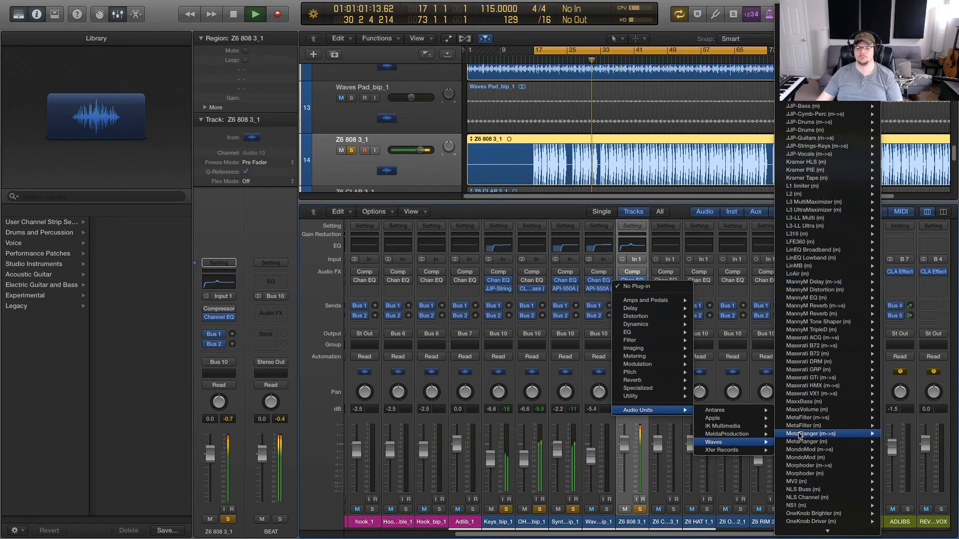
scroll(799, 435, "down", 8)
mouse_move(810, 448)
mouse_move(825, 465)
mouse_move(843, 449)
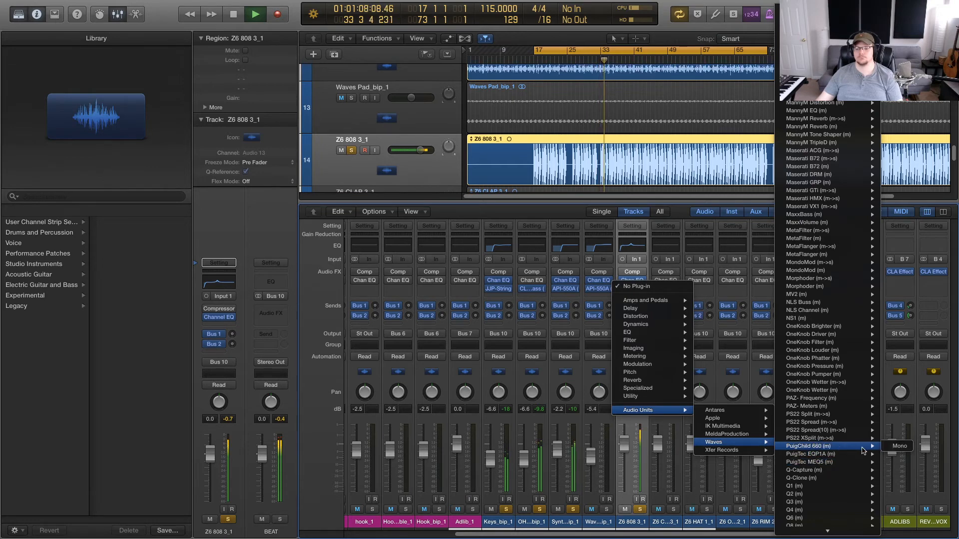
left_click(899, 446)
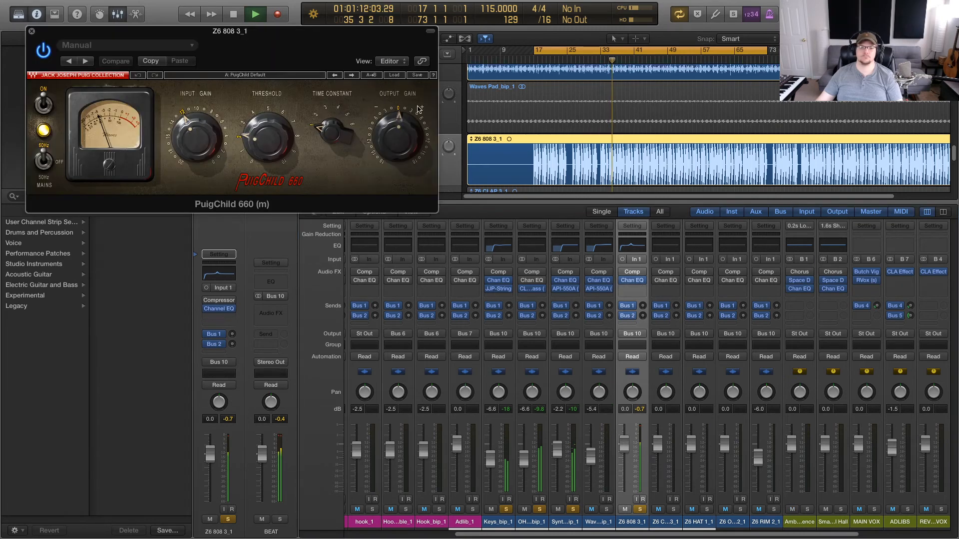
Step: Load the Rave Bass factory preset in the PuigChild 660
left_click(394, 75)
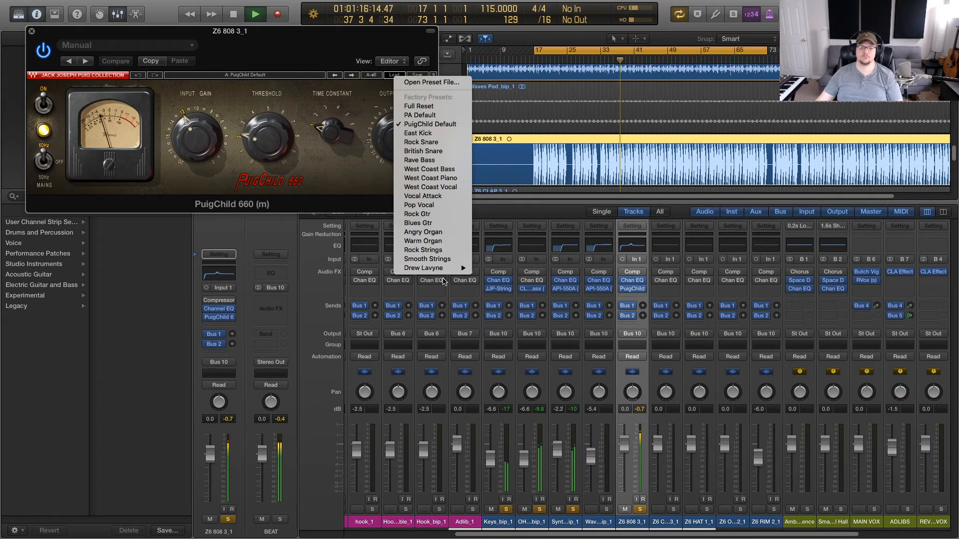
mouse_move(445, 272)
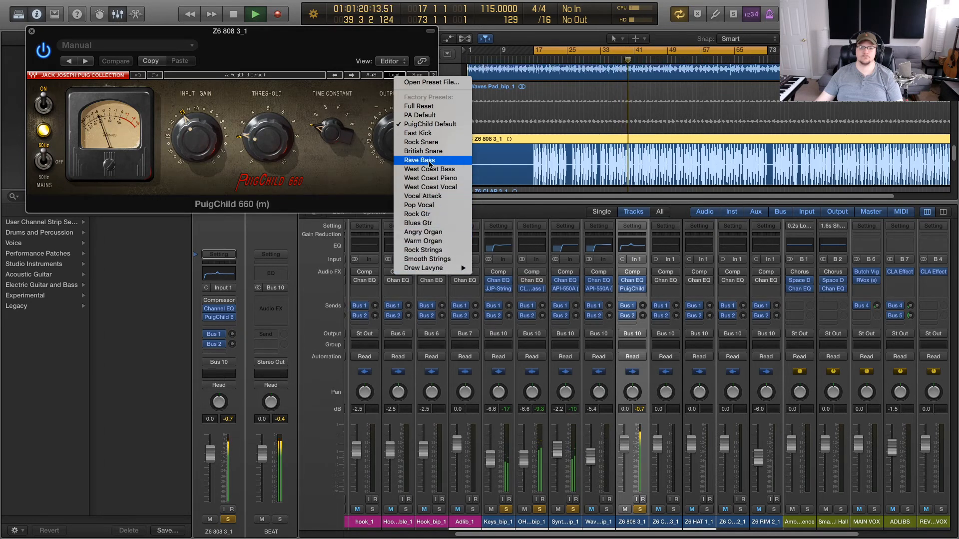
left_click(429, 161)
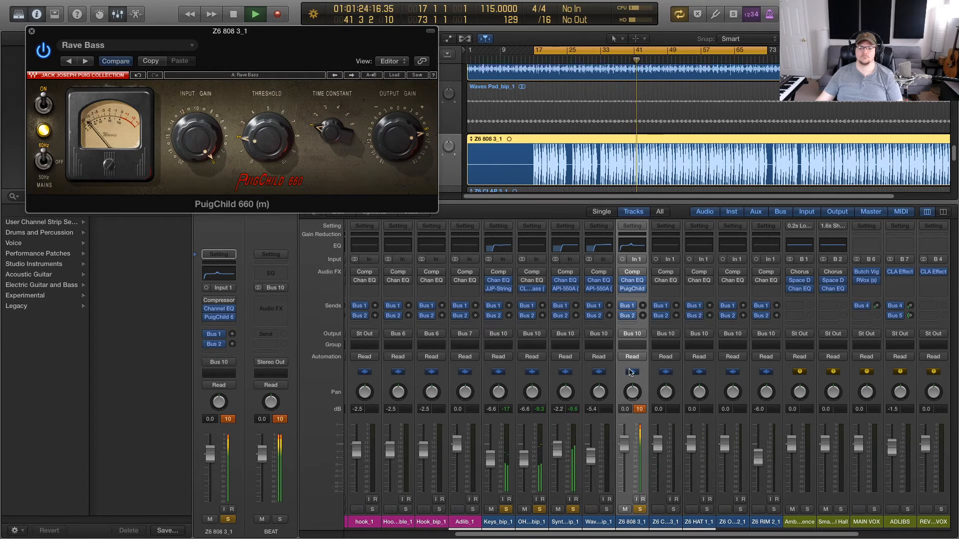
Step: Lower the PuigChild 660's output gain to about 0 dB, clearing the 808's peak level between adjustments
left_click(639, 409)
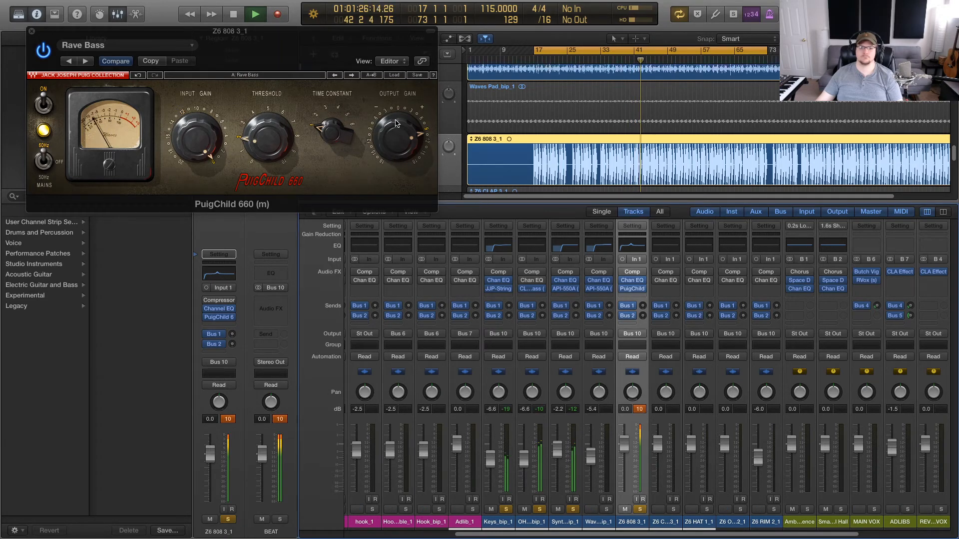
left_click_drag(410, 114, 415, 131)
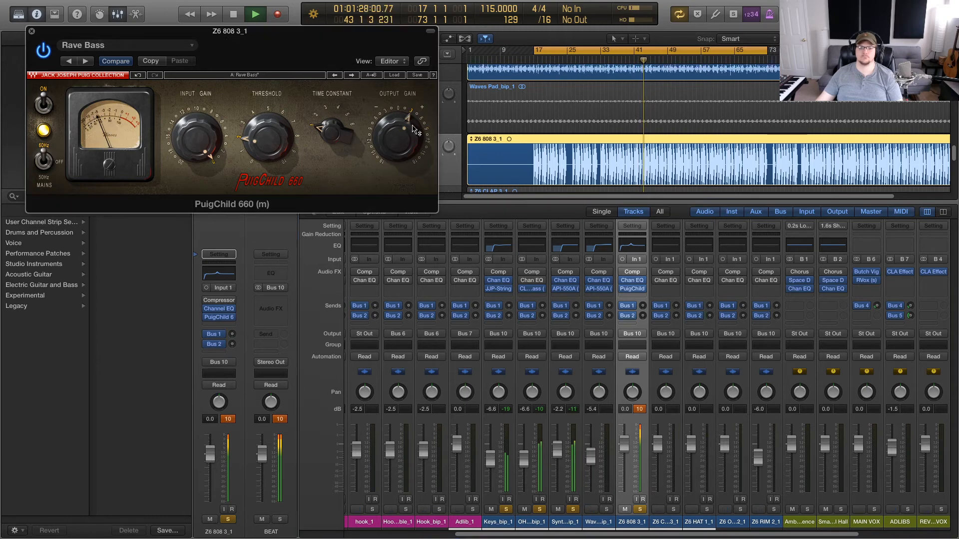
left_click(640, 410)
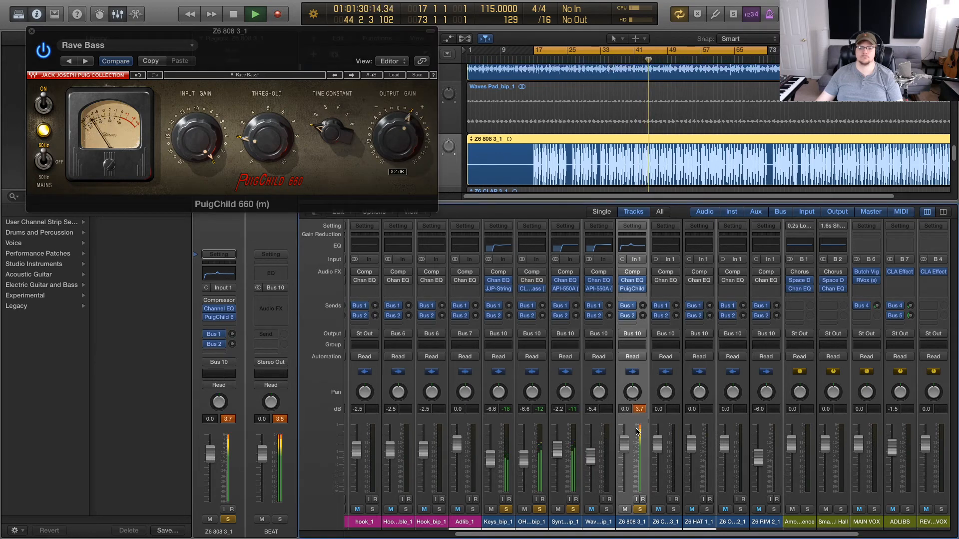
left_click(397, 109)
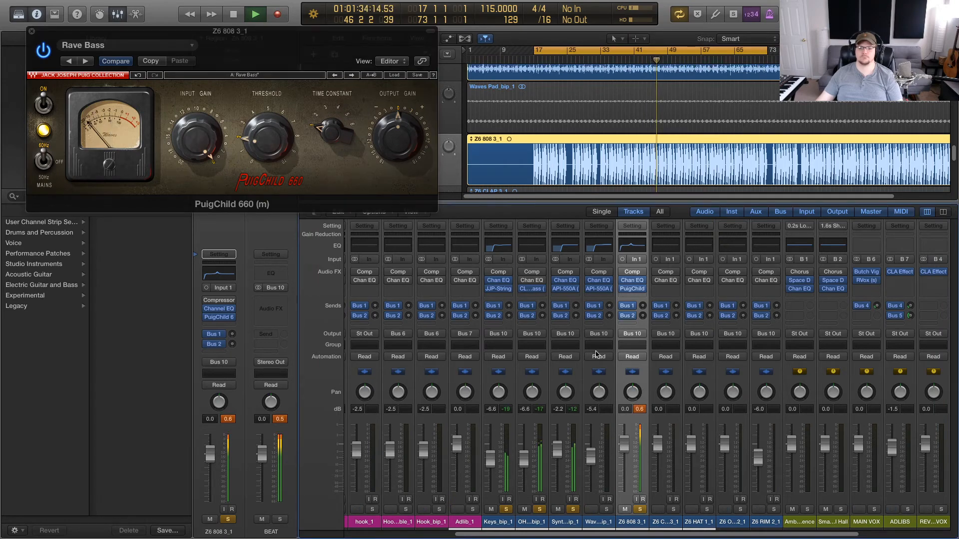
Step: Move the PuigChild window down, reopen the 808's Channel EQ with playback stopped, set its output gain to -5.0 dB, and replay
left_click_drag(291, 43, 406, 236)
key("space")
left_click(634, 281)
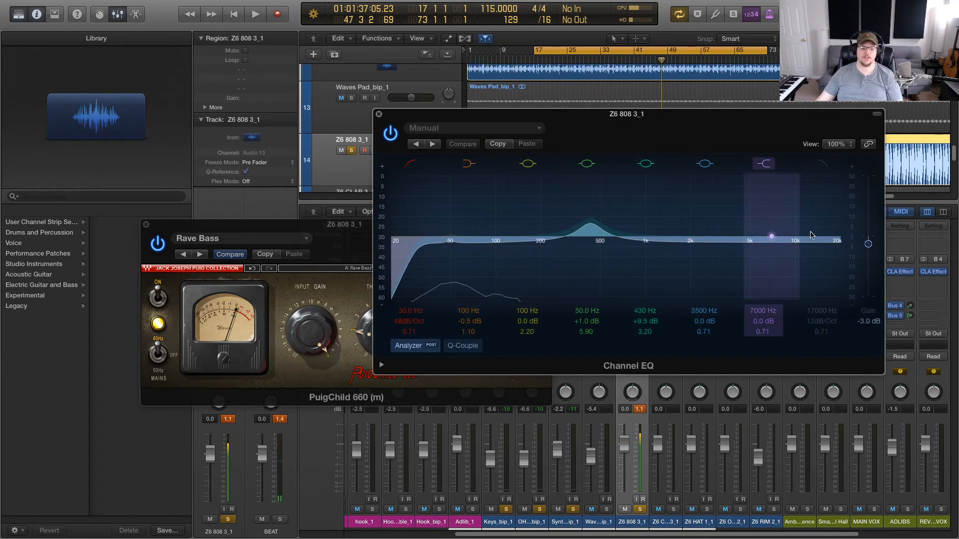
left_click_drag(869, 246, 870, 253)
key("space")
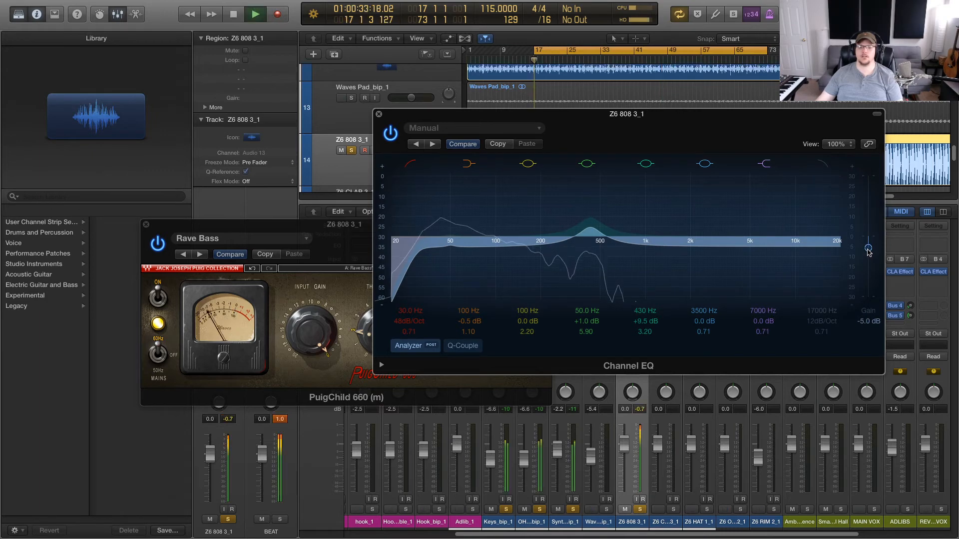
Step: Move the Channel EQ window clear of the PuigChild 660, check the 808's peak level, and bring the PuigChild window forward
left_click_drag(600, 114, 800, 102)
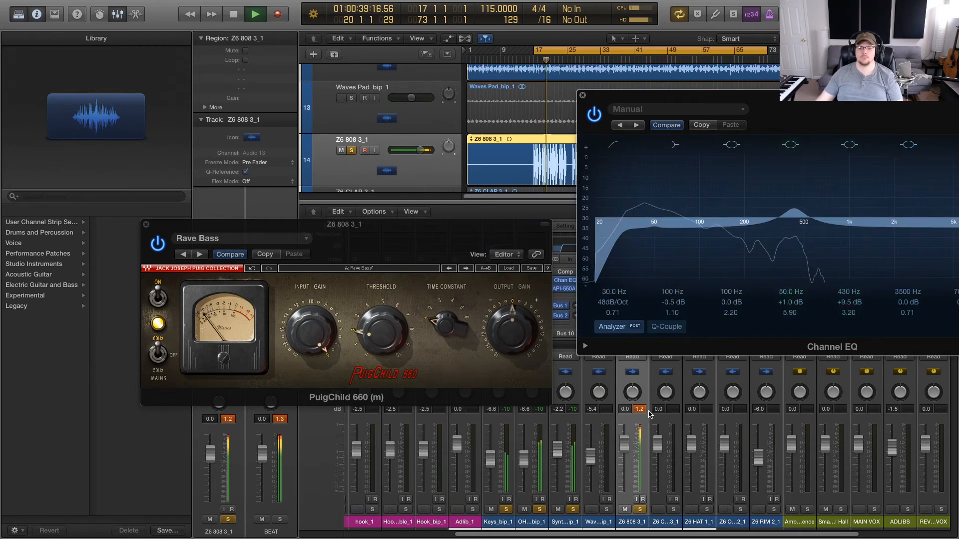
left_click(644, 421)
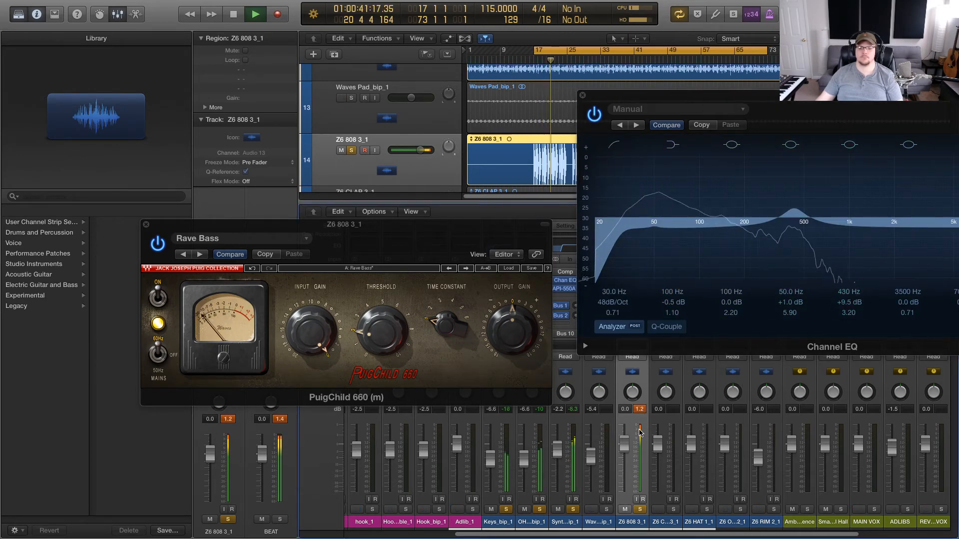
mouse_move(699, 96)
left_mouse_down()
mouse_move(439, 91)
mouse_move(511, 108)
mouse_move(706, 107)
left_mouse_up()
left_click(507, 310)
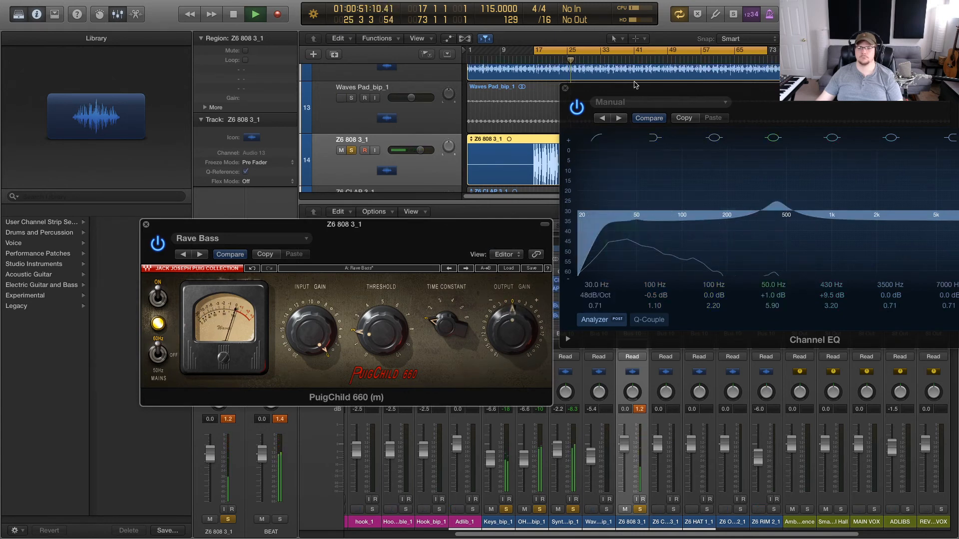
Step: Bring the Channel EQ window back into full view, lower its output gain to -7.0 dB, and clear the 808's peak level
left_click_drag(624, 89, 359, 79)
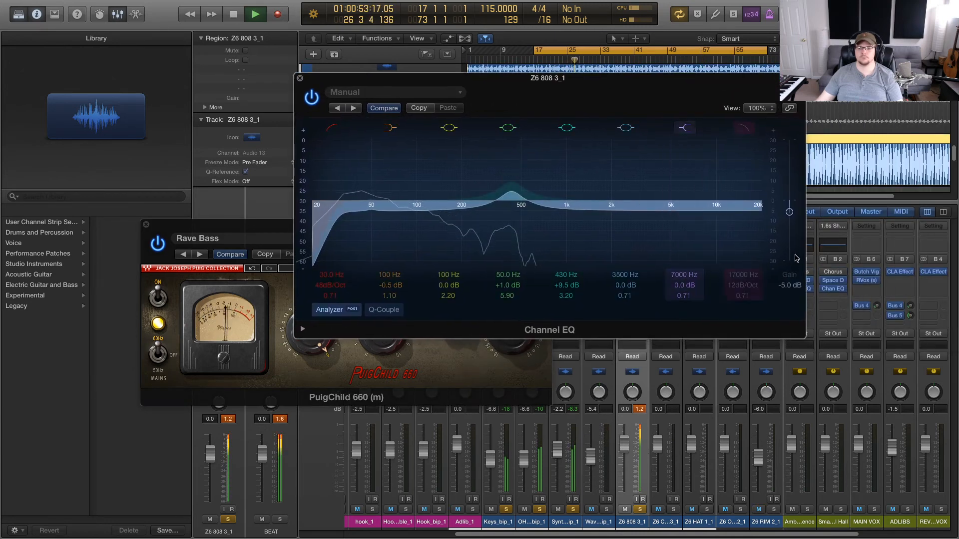
left_click_drag(790, 213, 793, 223)
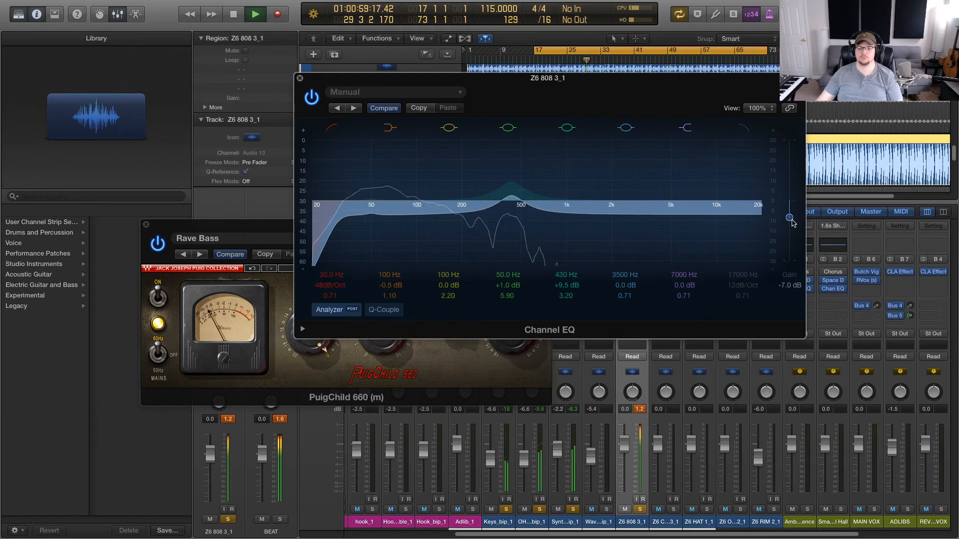
left_click(640, 409)
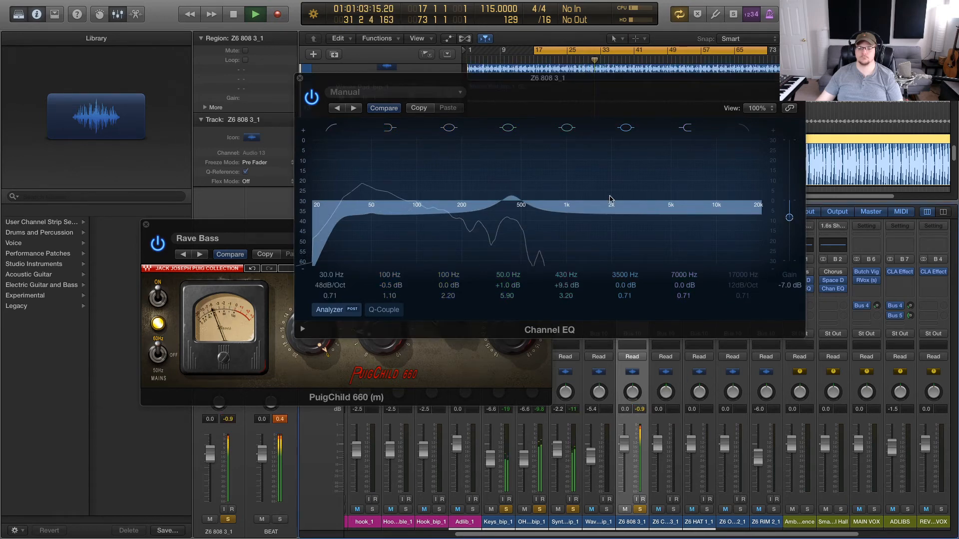
Step: Raise the 808 Channel EQ's output gain to -1.0 dB, clear the peak level, and close the EQ window
left_click_drag(547, 114, 672, 94)
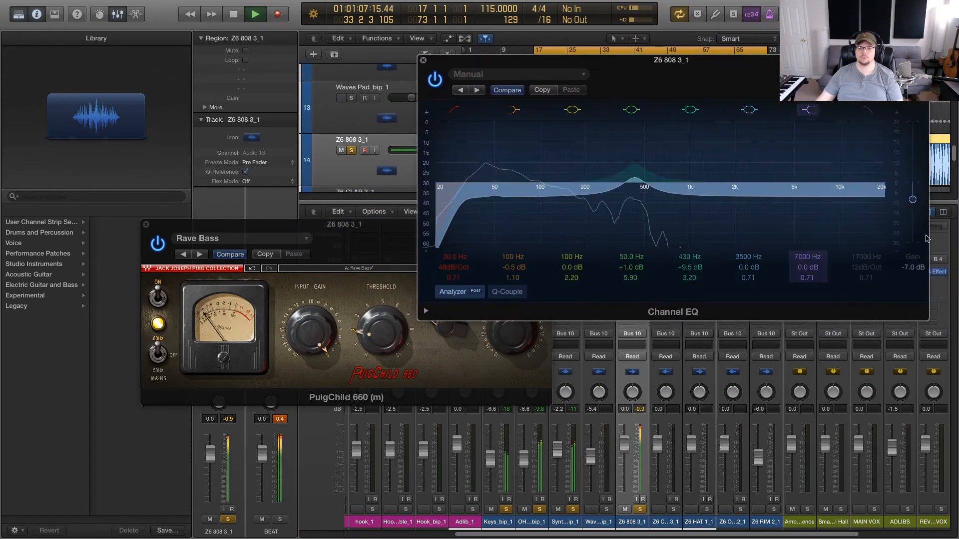
left_click_drag(913, 200, 913, 190)
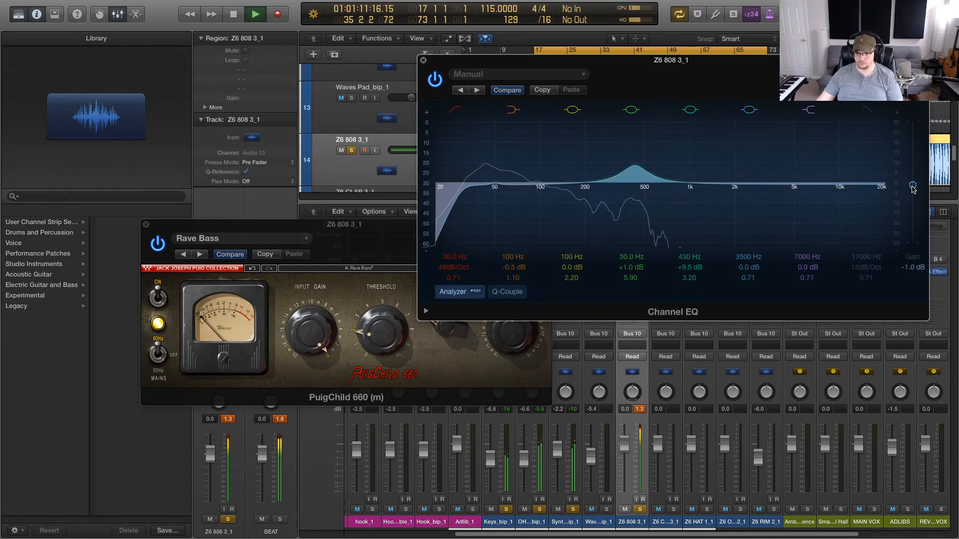
left_click(346, 299)
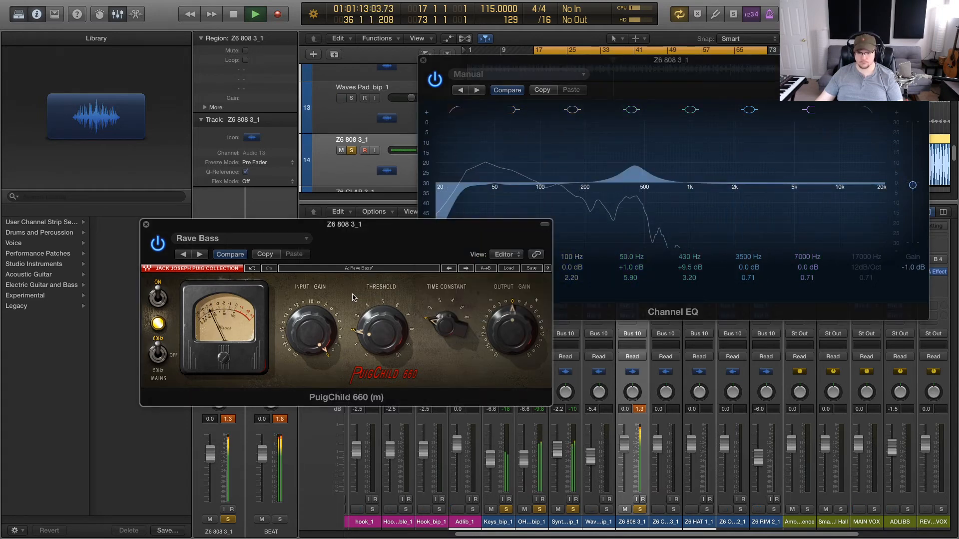
left_click(640, 410)
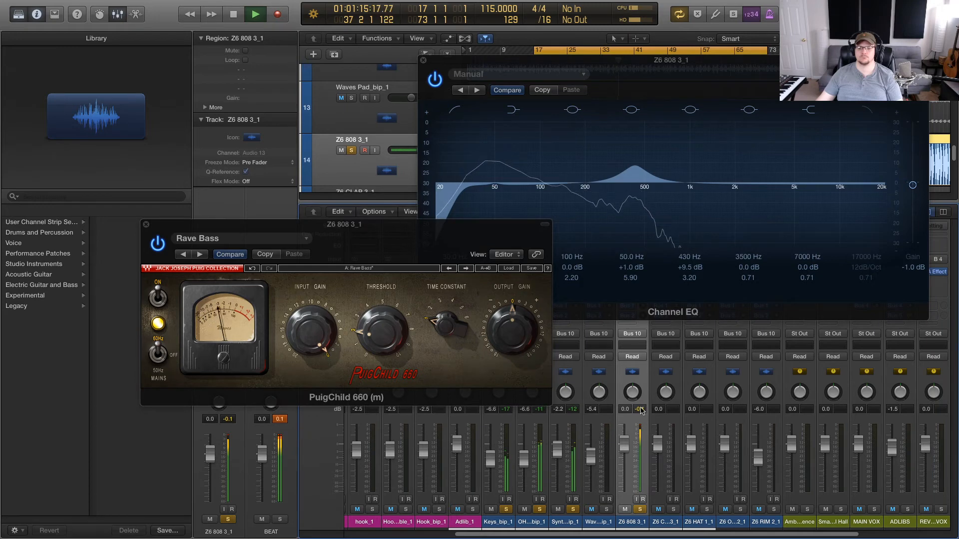
left_click(423, 60)
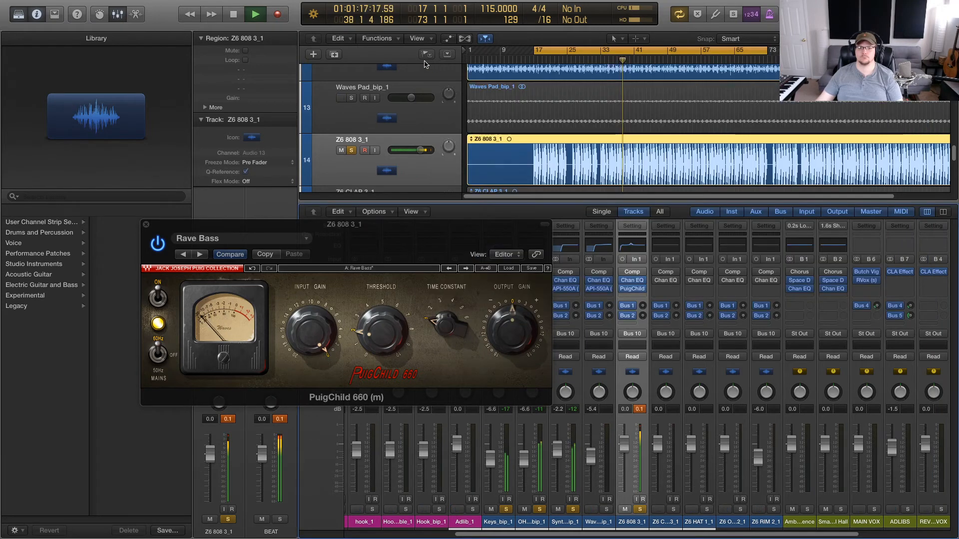
Step: Insert the mono Waves L2 limiter after the PuigChild on the Z6 808 track
left_click(640, 297)
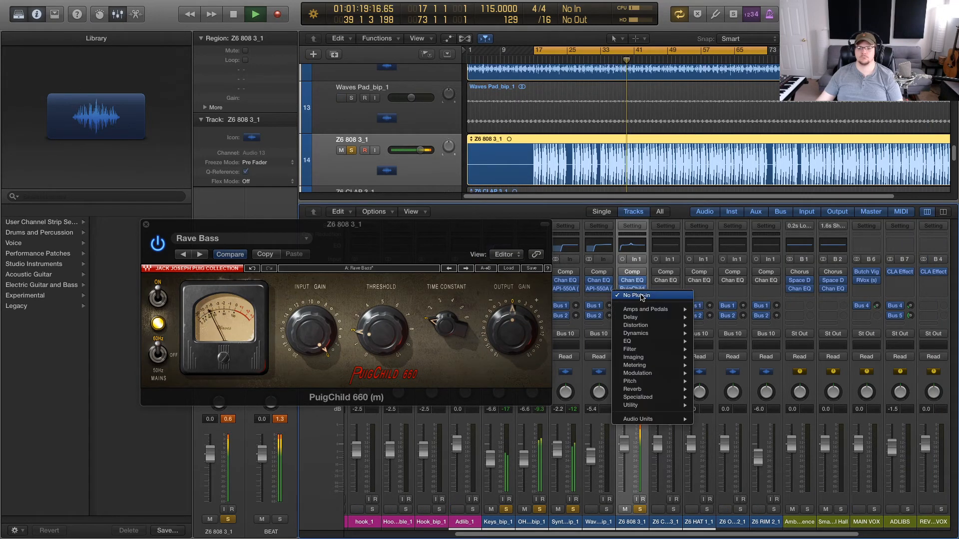
mouse_move(660, 424)
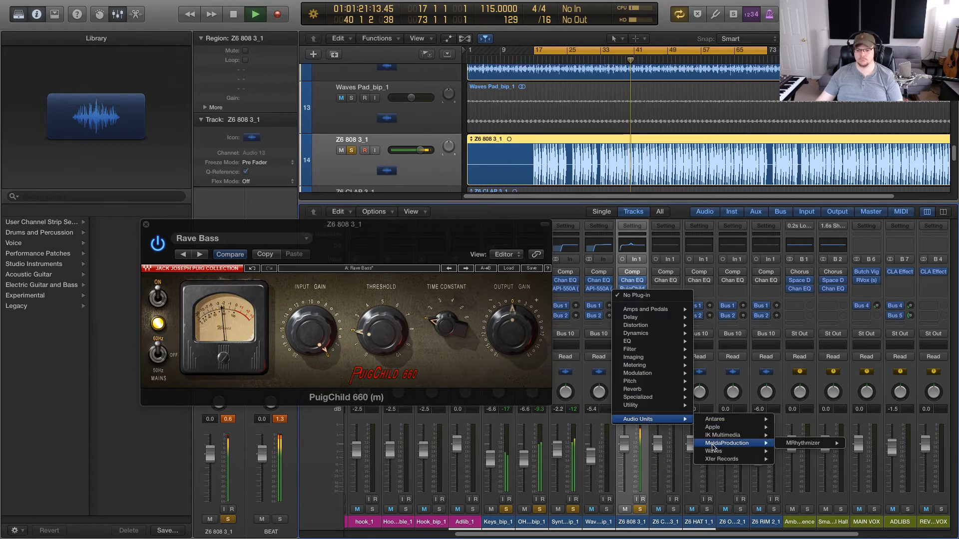
mouse_move(719, 452)
scroll(799, 467, "down", 5)
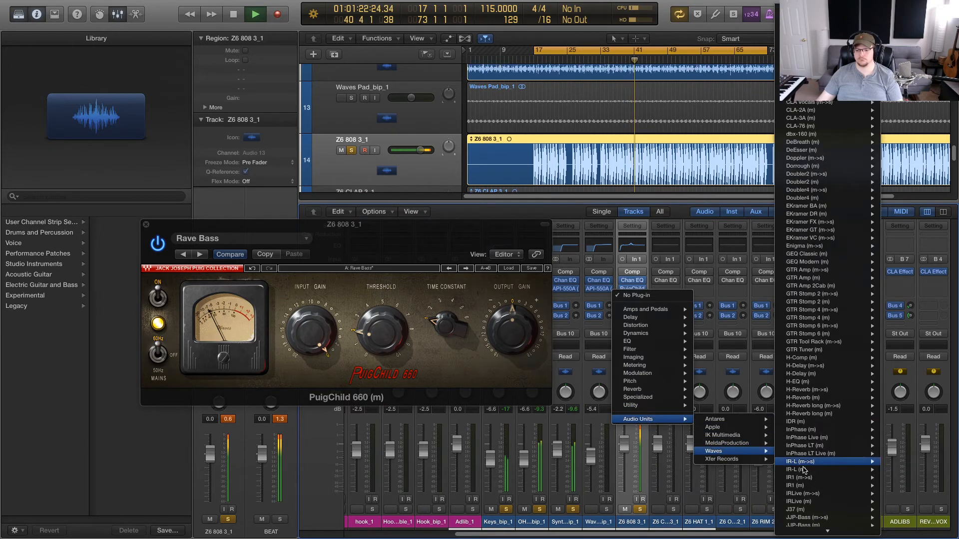
scroll(809, 469, "down", 10)
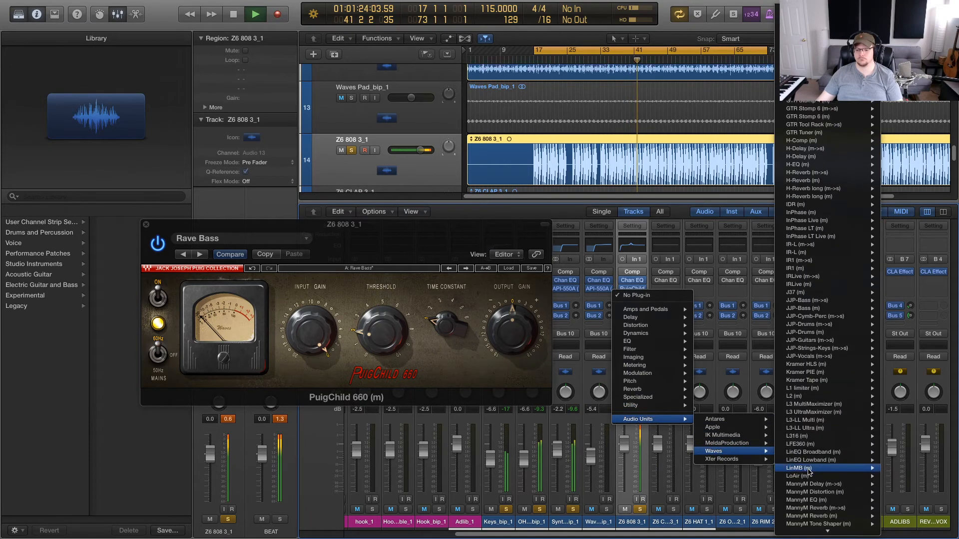
mouse_move(818, 330)
left_click(899, 330)
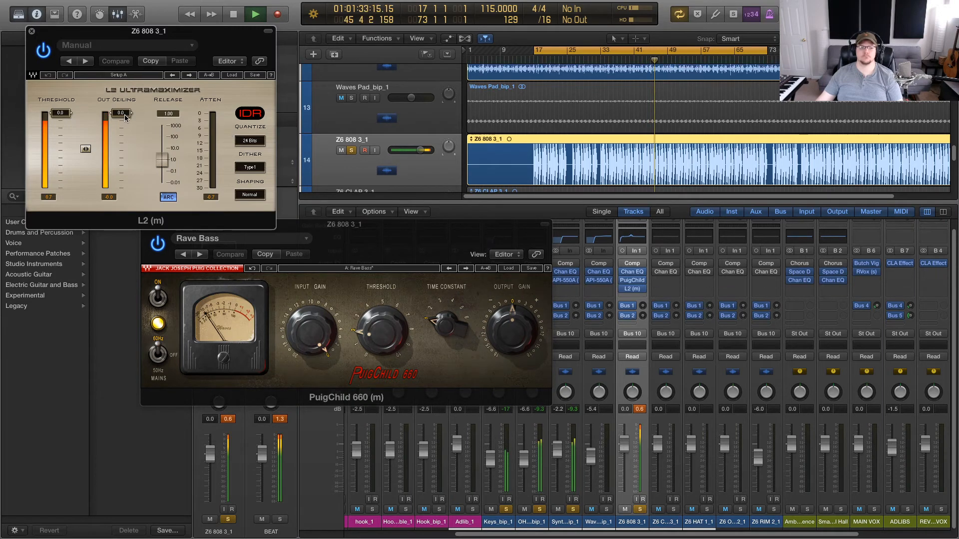
Step: Lower the L2's output ceiling to -2.0 dB and clear the 808 track's peak level
left_click_drag(121, 112, 121, 115)
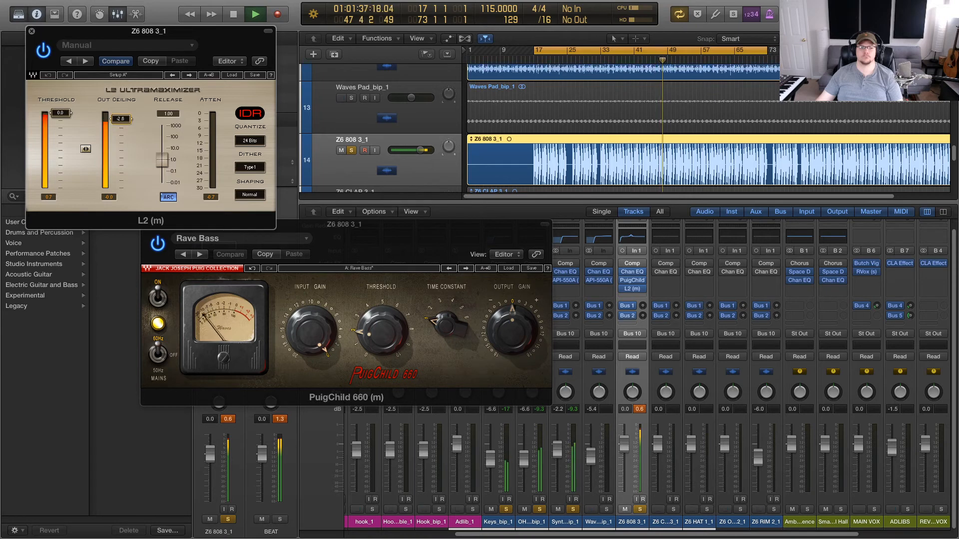
left_click_drag(121, 119, 121, 118)
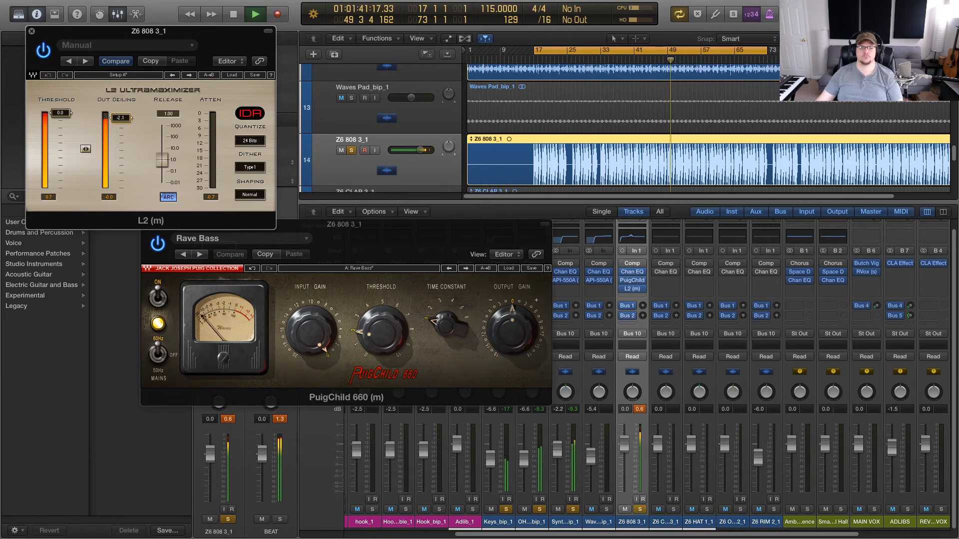
left_click(644, 411)
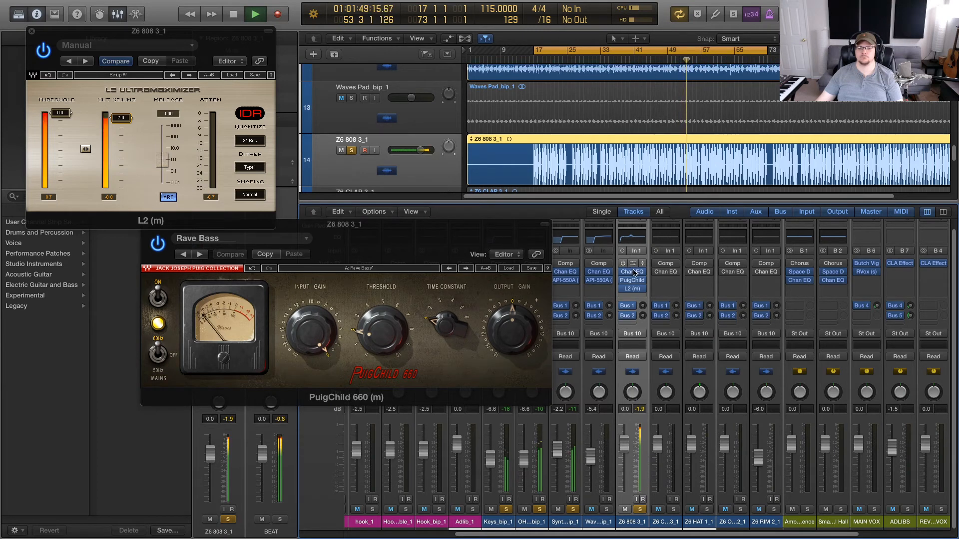
Step: Compare the 808 with its Channel EQ, PuigChild and L2 all bypassed, clearing the peak level, and switch them back on
mouse_move(628, 274)
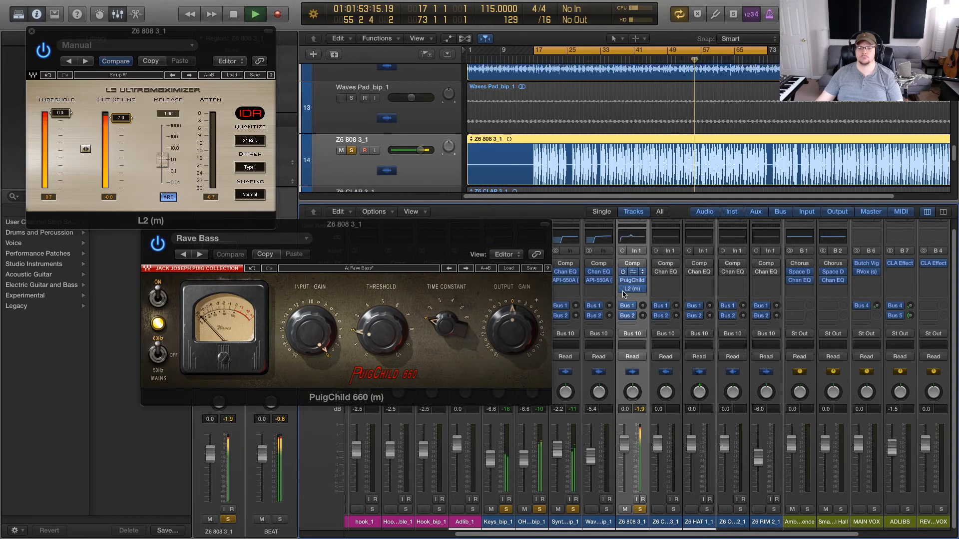
left_click(622, 280)
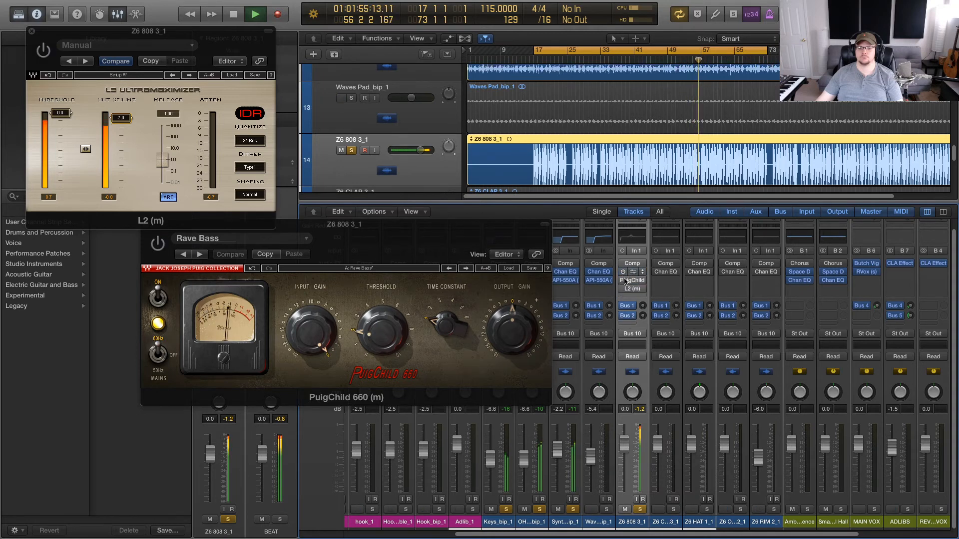
left_click(644, 409)
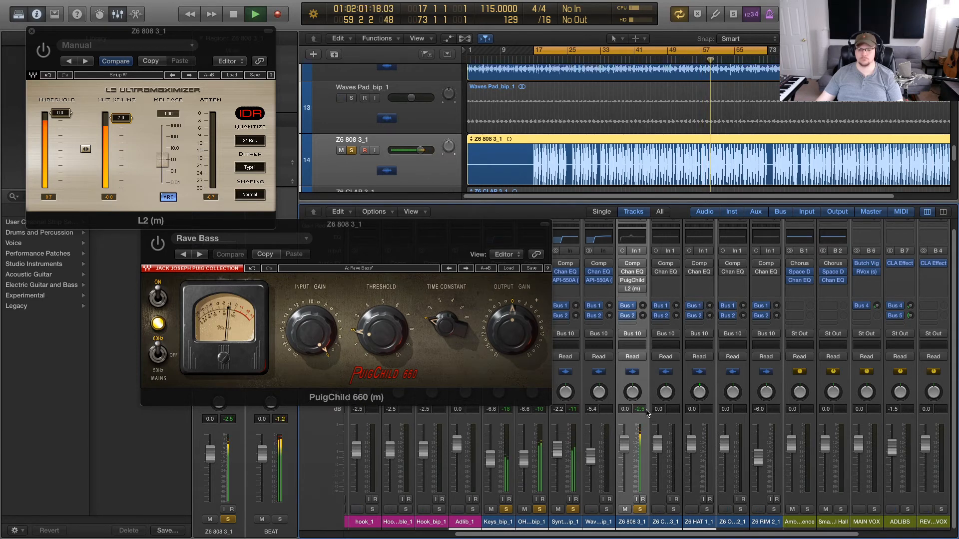
left_click(623, 280)
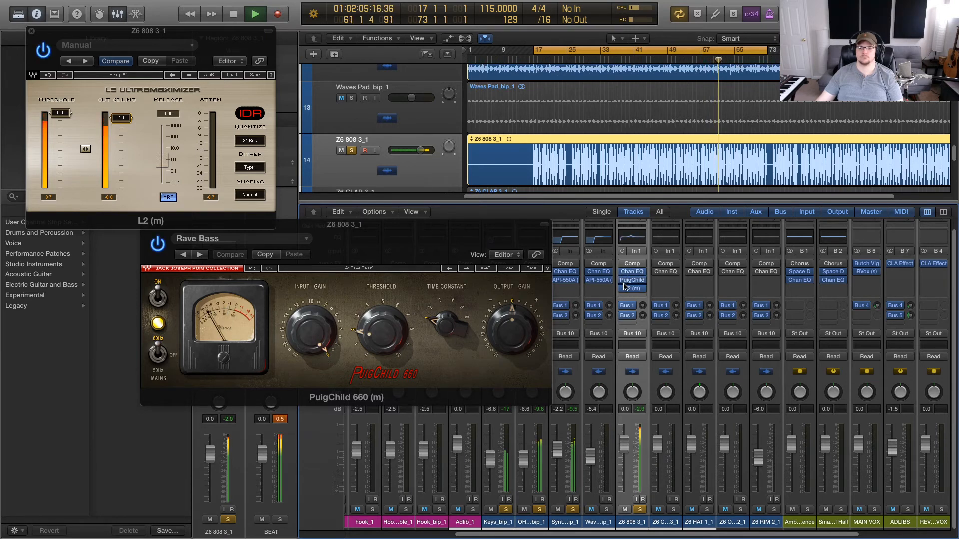
mouse_move(622, 275)
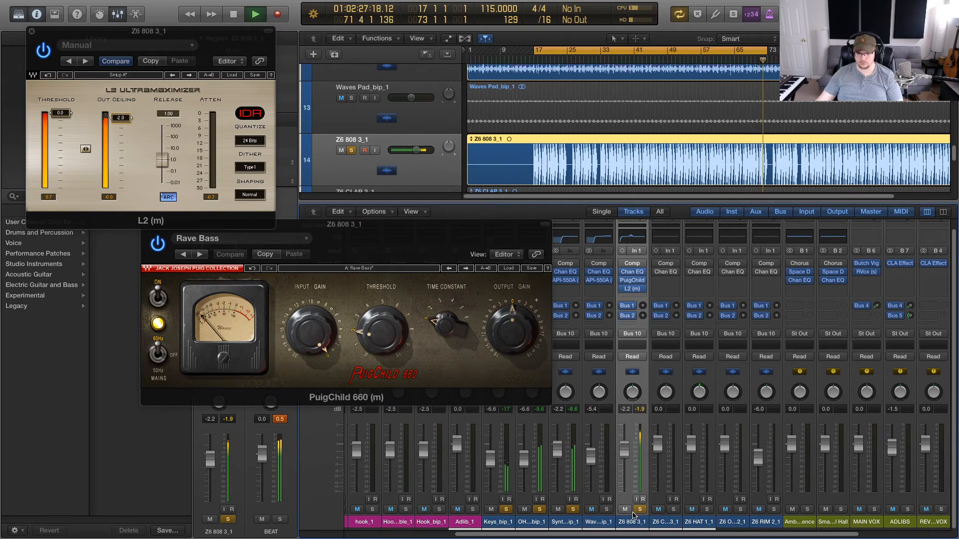
Step: Add the Waves Pad, Clap and Hat tracks to the soloed group, lowering the clap fader to -2.4 dB
left_click(608, 510)
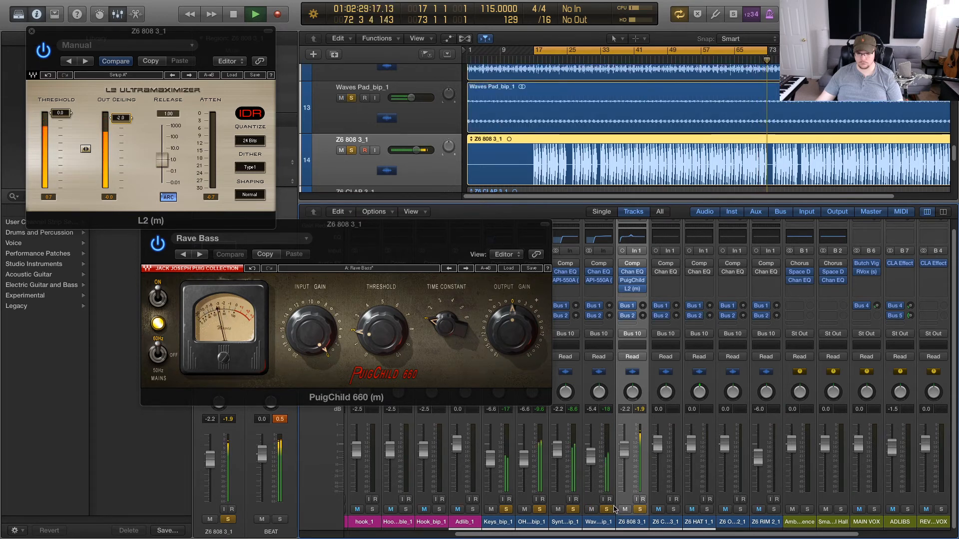
left_click(674, 510)
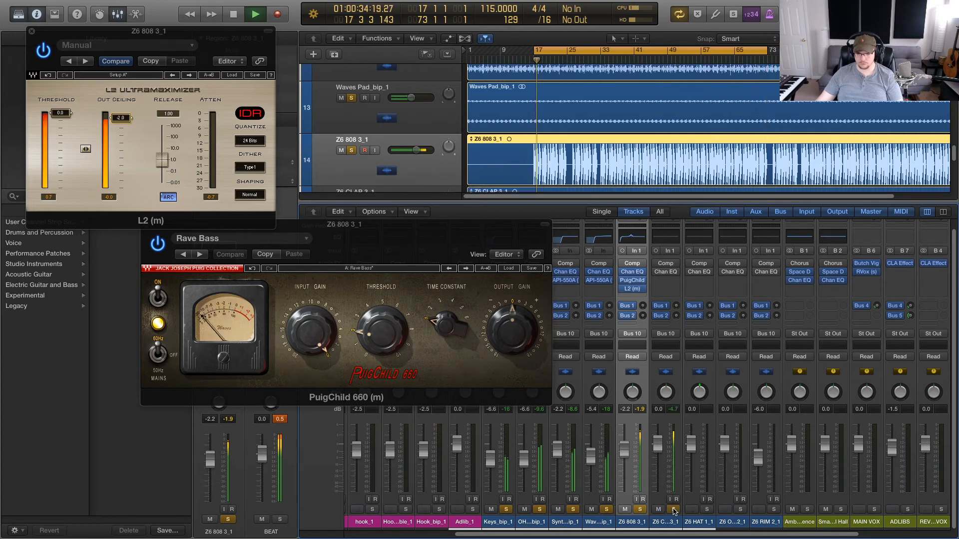
left_click(673, 524)
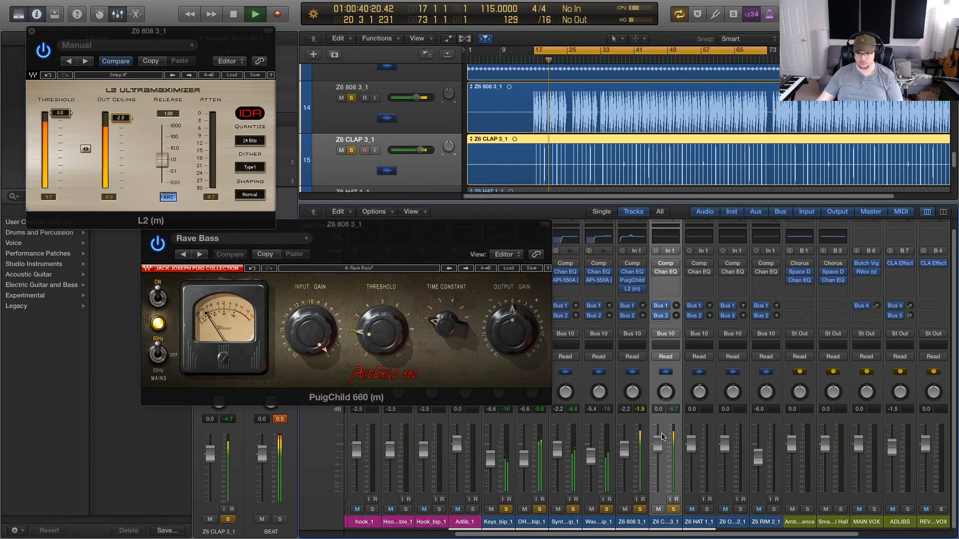
left_click_drag(658, 444, 658, 449)
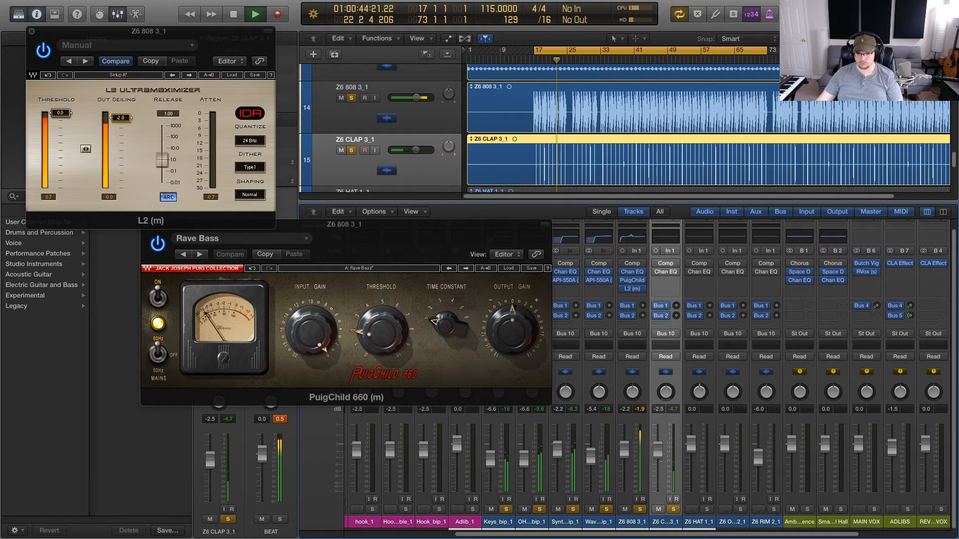
left_click(707, 510)
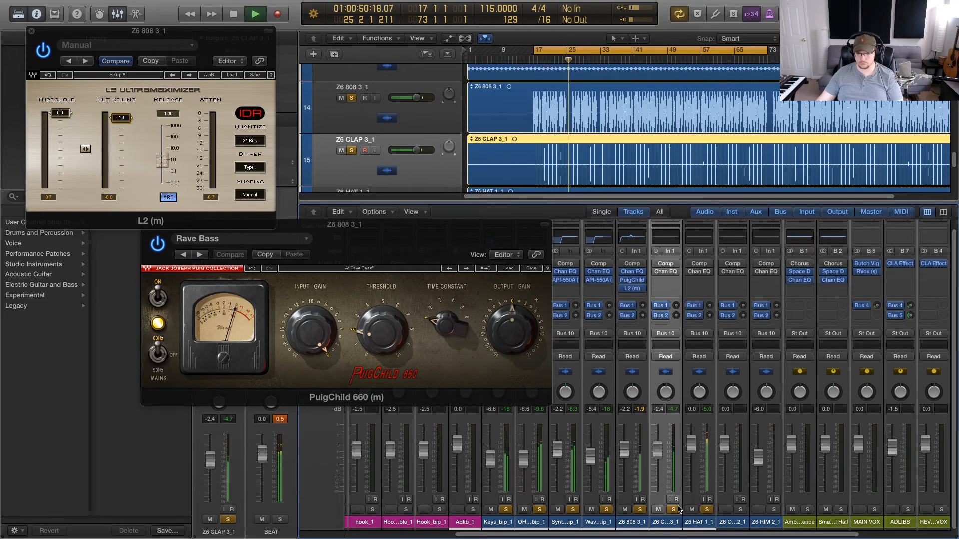
Step: Select the channels from Keys through Hat and clear their solo together
left_click_drag(504, 526, 664, 526)
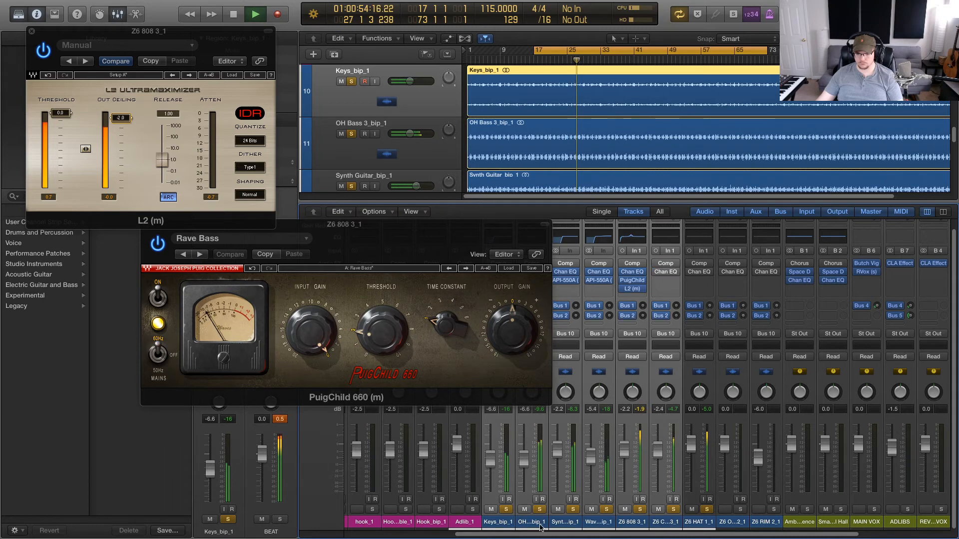
left_click_drag(579, 526, 689, 525)
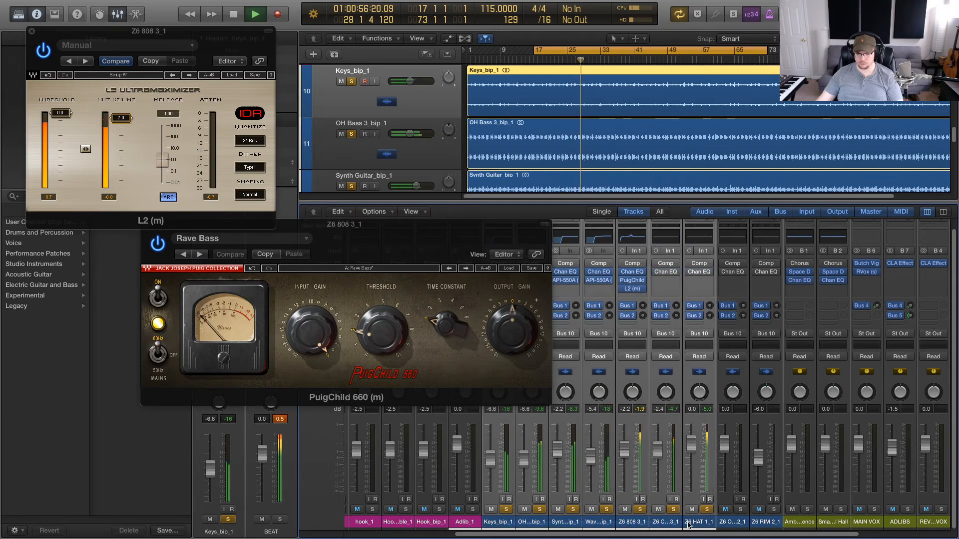
left_click(704, 508)
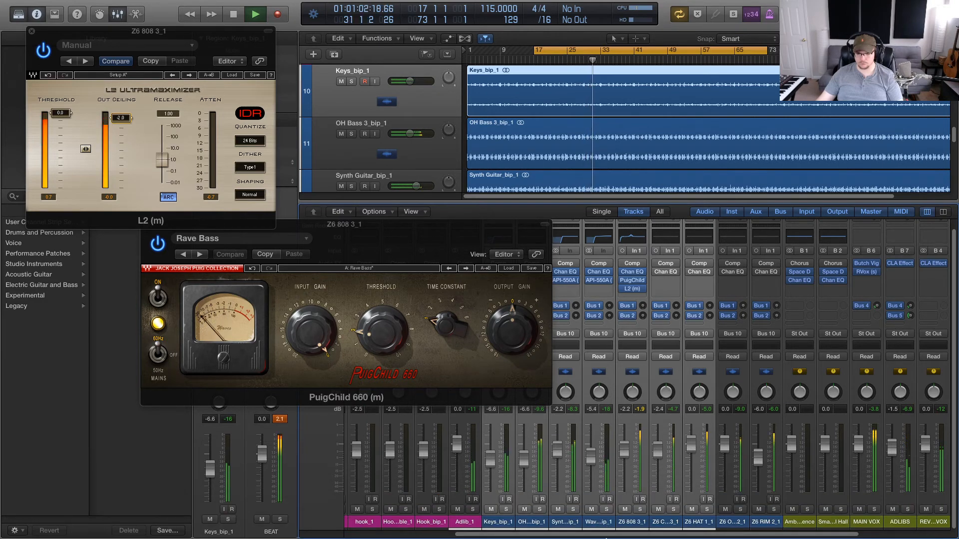
Step: Solo the Open Hat, Hat and Clap tracks so they play on their own
left_click_drag(618, 537, 678, 537)
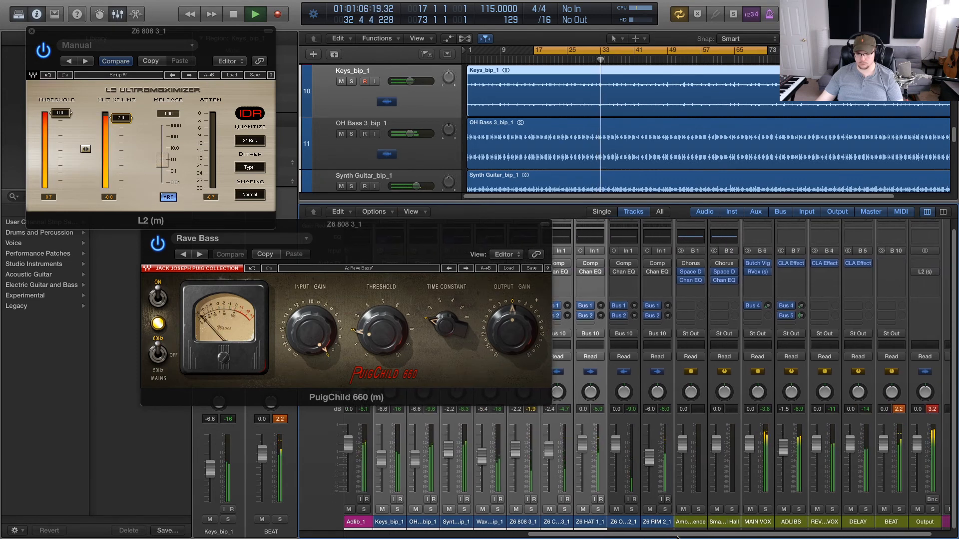
left_click(632, 524)
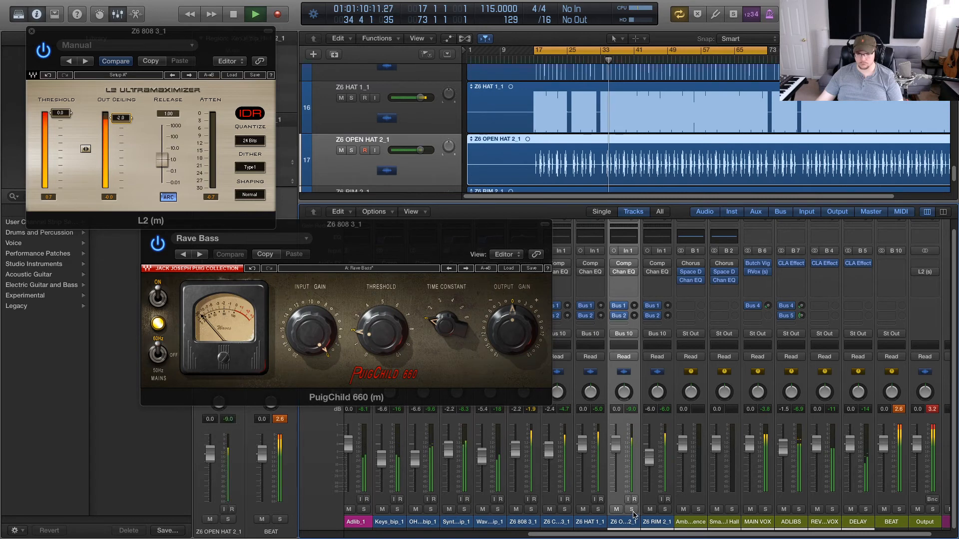
left_click(631, 509)
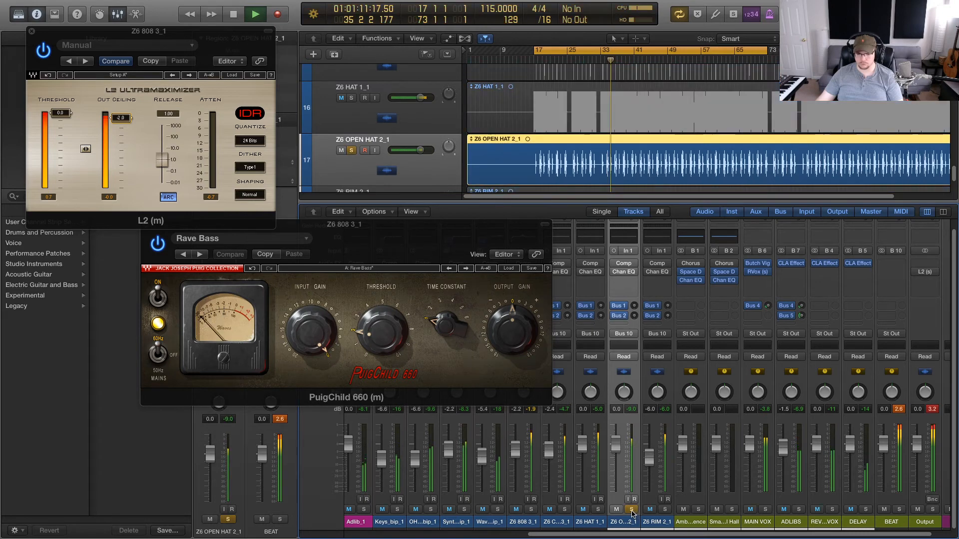
left_click(598, 510)
left_click(564, 509)
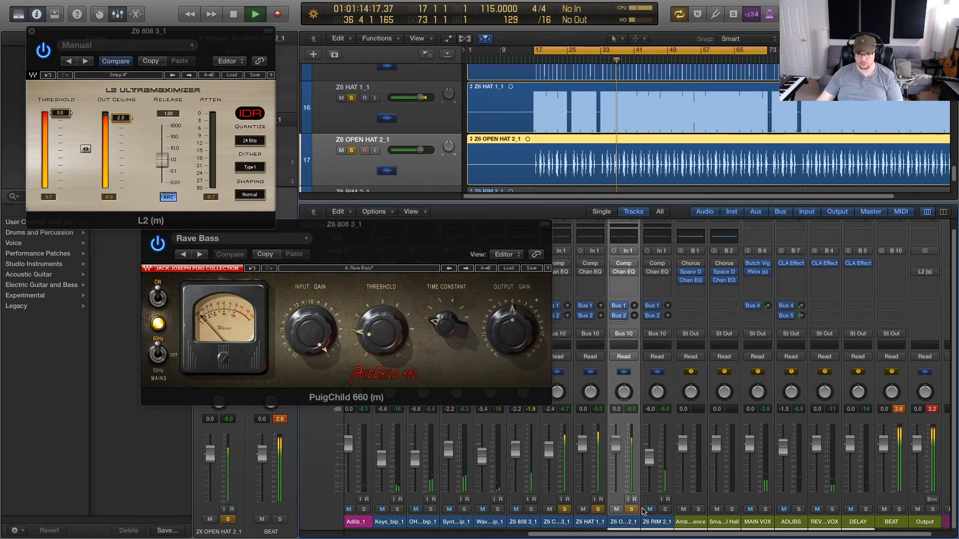
Step: Unsolo the Hat and Open Hat together so only the clap plays, and move the PuigChild window clear of the clap channel
left_click_drag(624, 523, 592, 523)
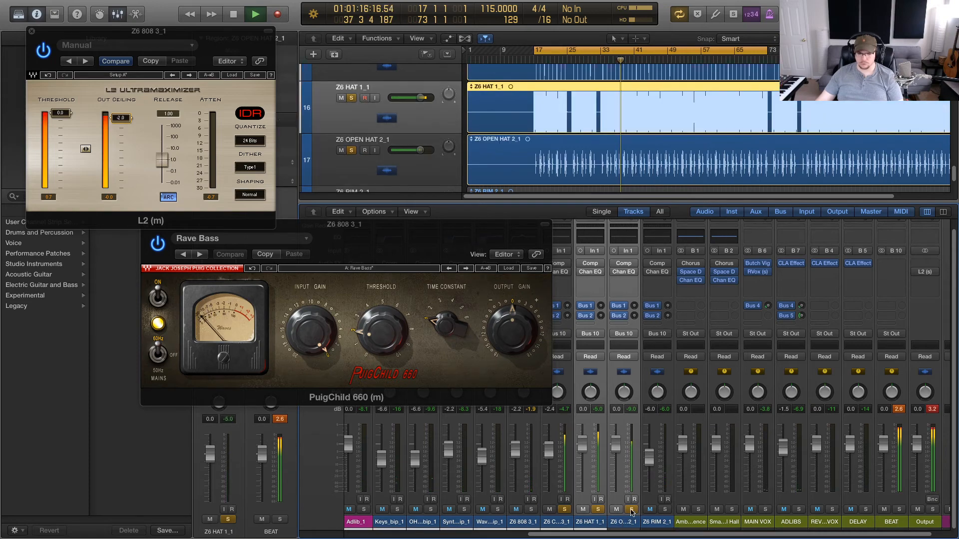
left_click(598, 509)
scroll(563, 510, "up", 1)
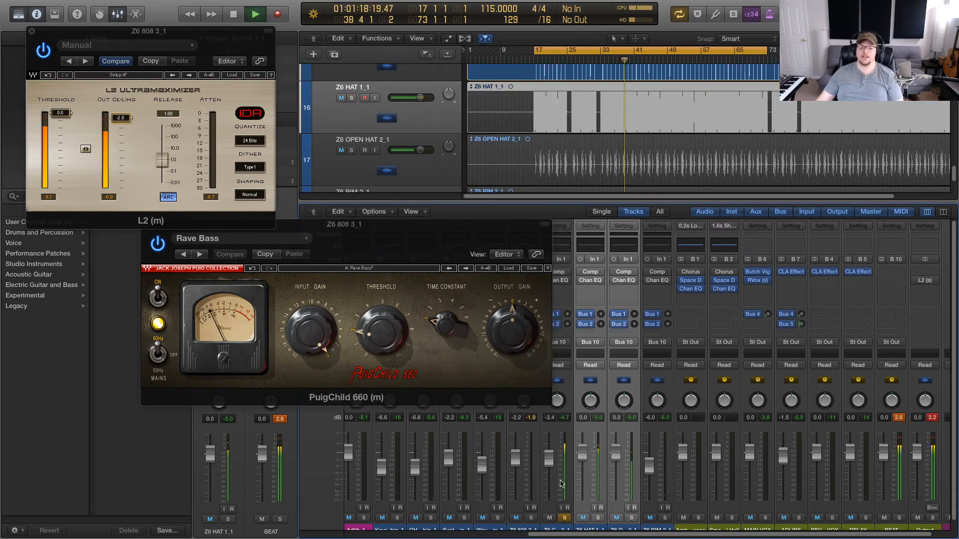
left_click_drag(363, 236, 223, 250)
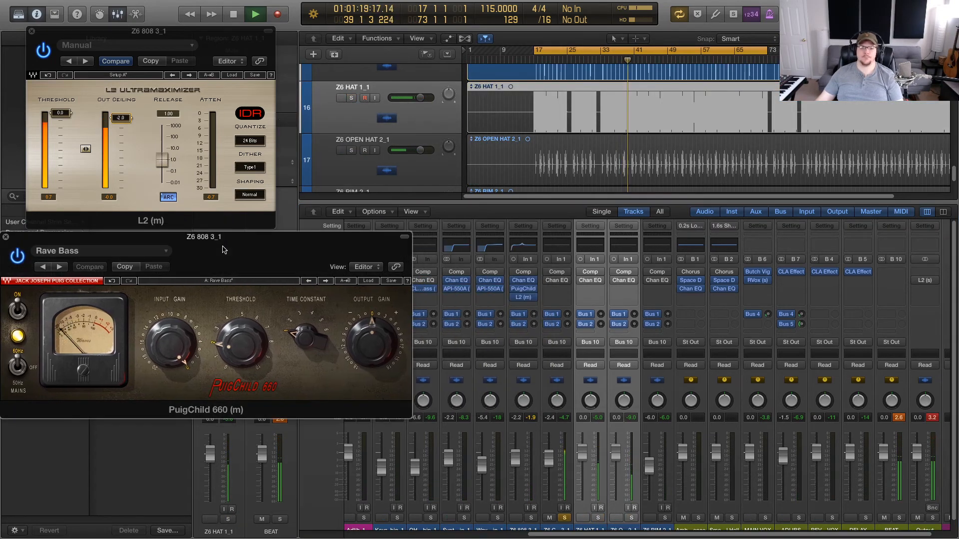
left_click(549, 288)
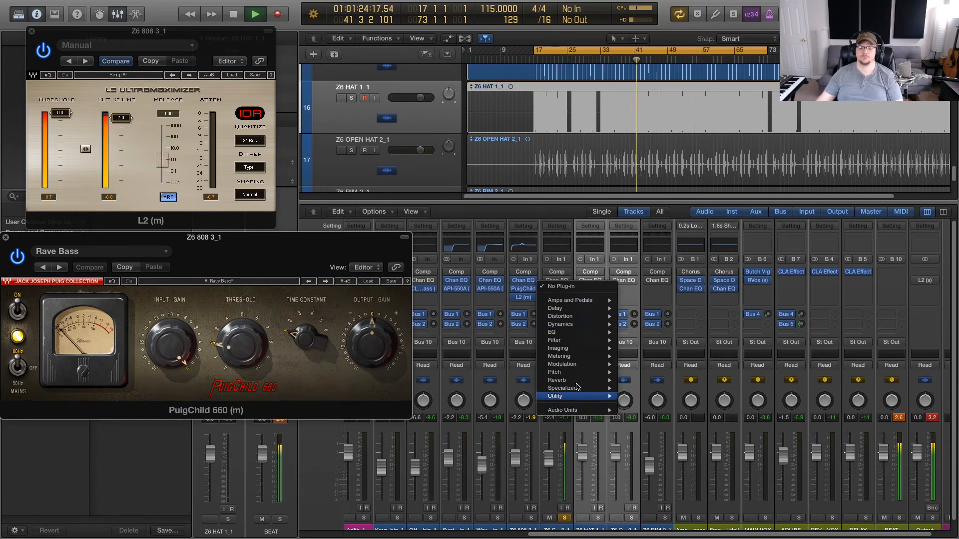
mouse_move(569, 345)
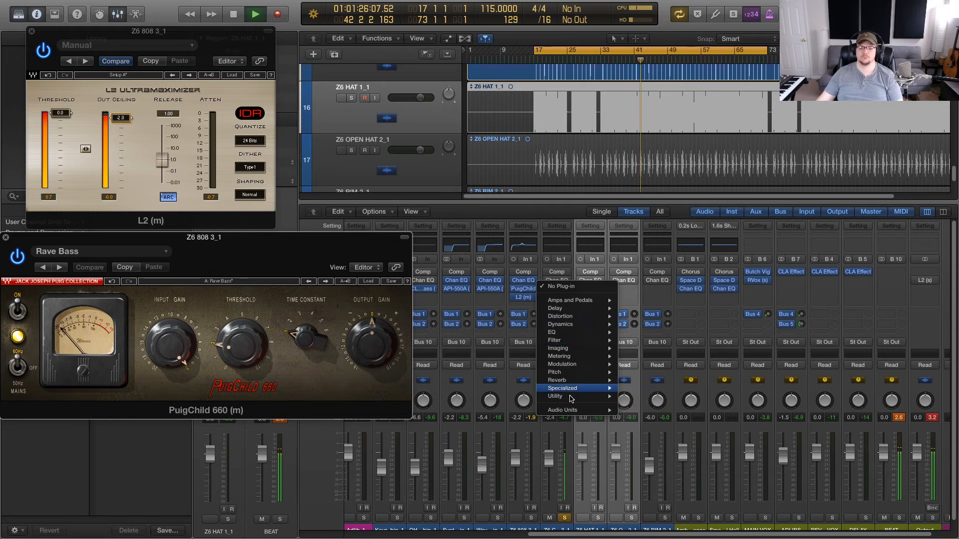
mouse_move(579, 410)
mouse_move(655, 444)
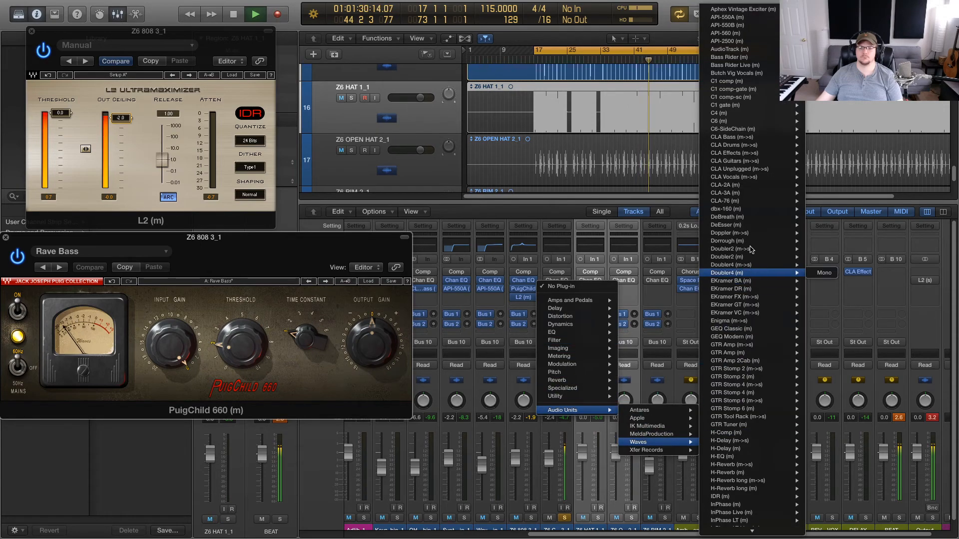
scroll(756, 194, "down", 2)
scroll(755, 194, "down", 2)
mouse_move(749, 213)
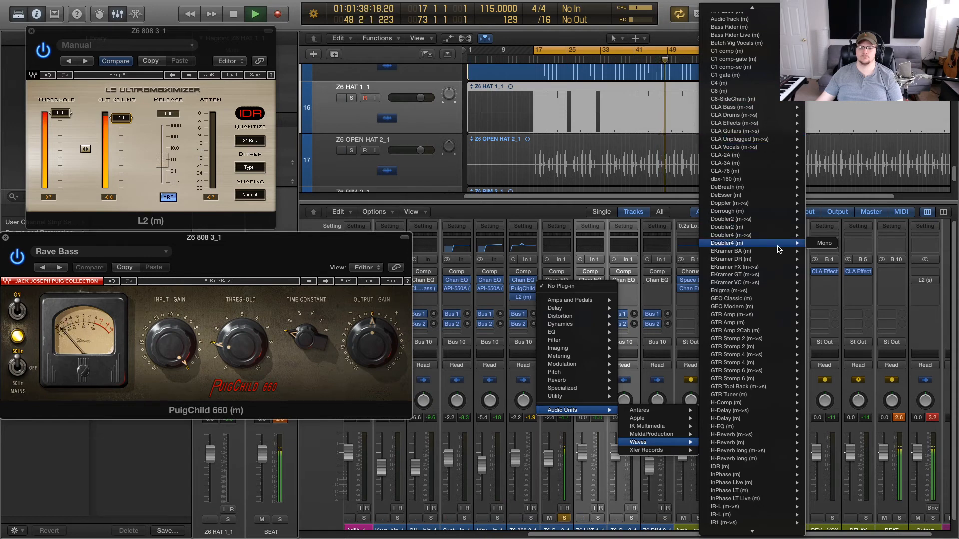
left_click(602, 328)
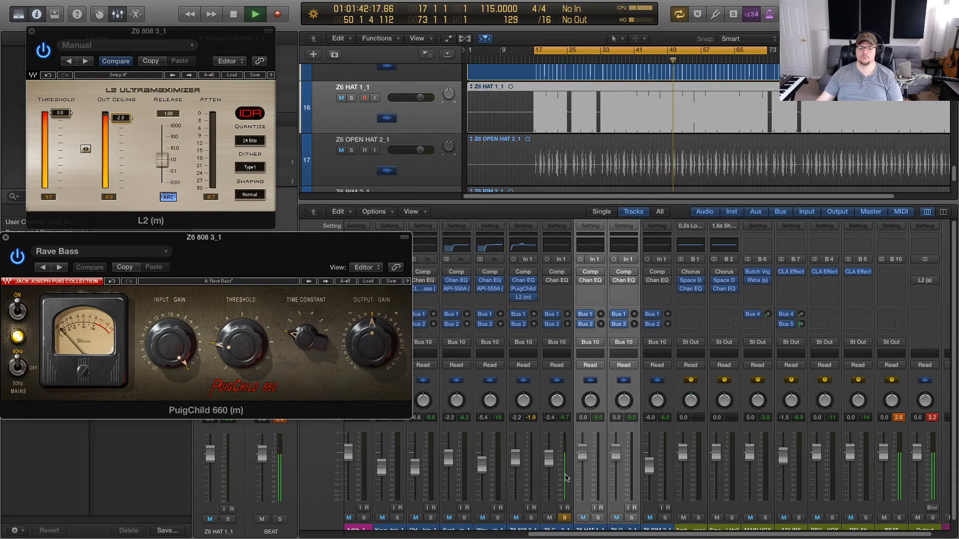
Step: Turn on the clap's Compressor with a -28.5 dB threshold and 4.5 dB gain, comparing the sound with and without it
left_click(565, 306)
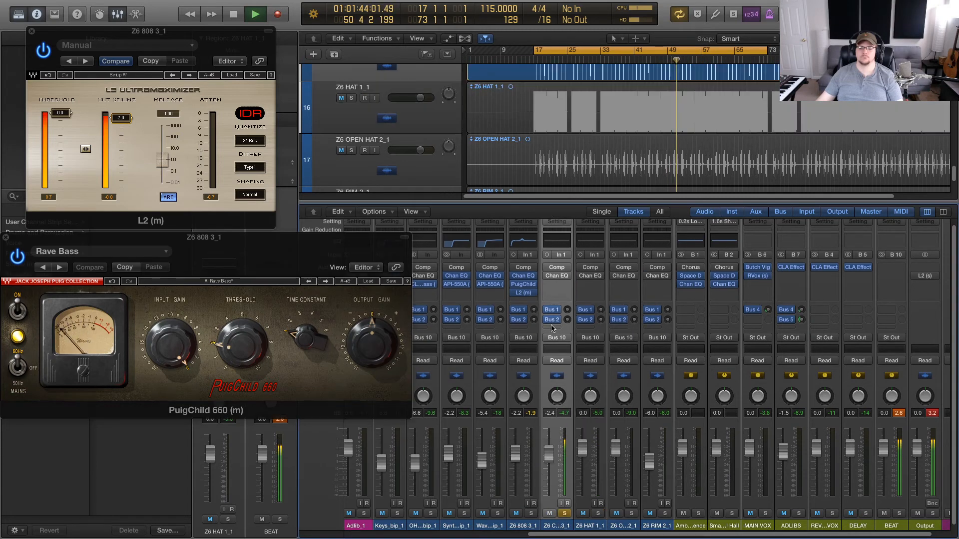
scroll(558, 276, "up", 1)
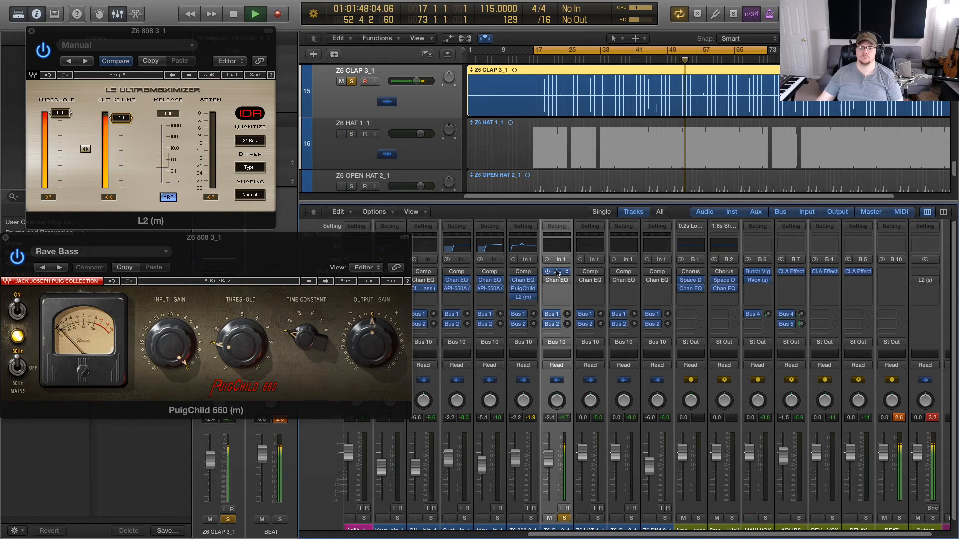
left_click(557, 274)
left_click_drag(215, 136, 222, 144)
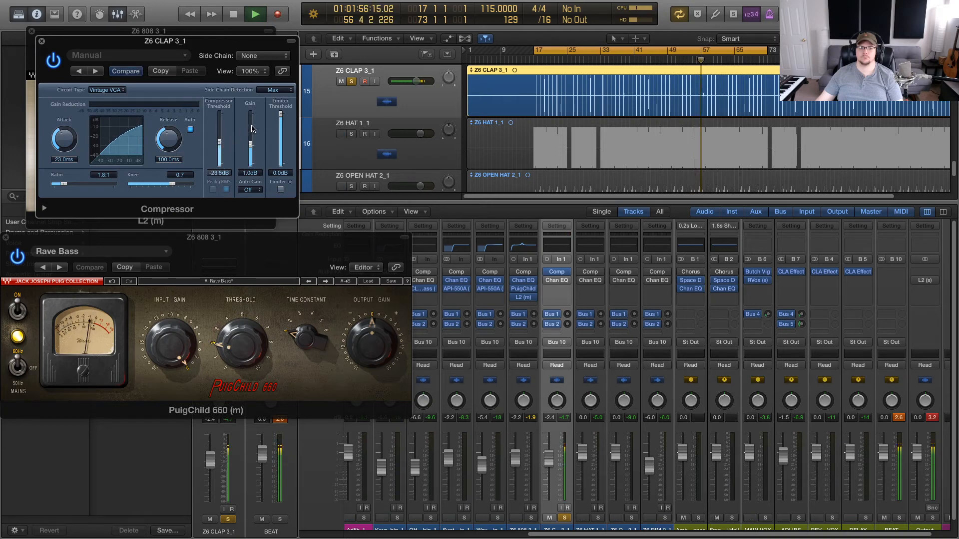
left_click_drag(250, 146, 251, 143)
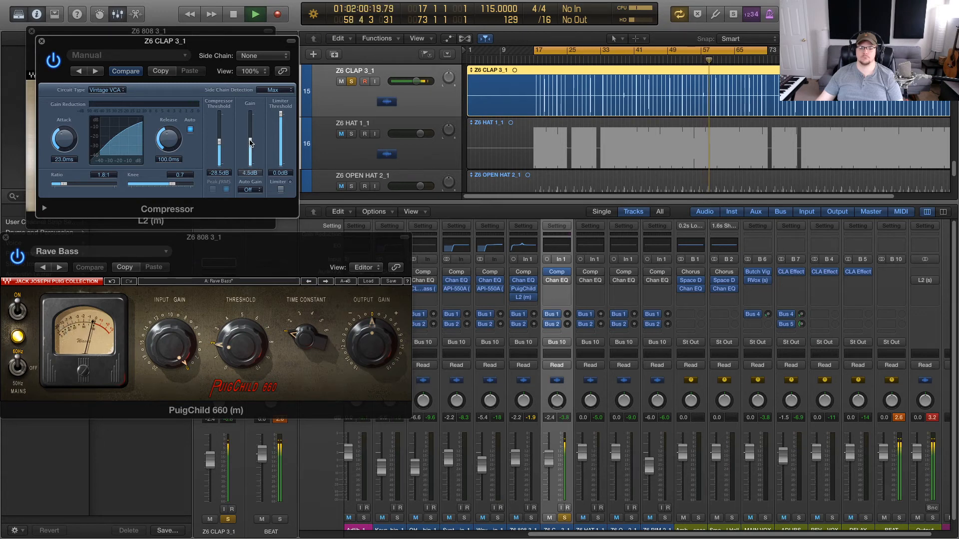
left_click(548, 272)
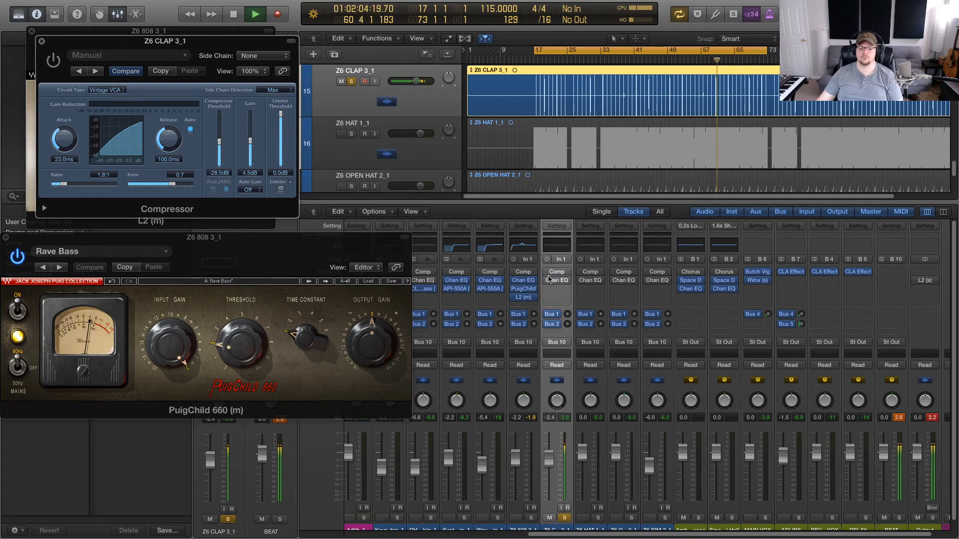
left_click(548, 272)
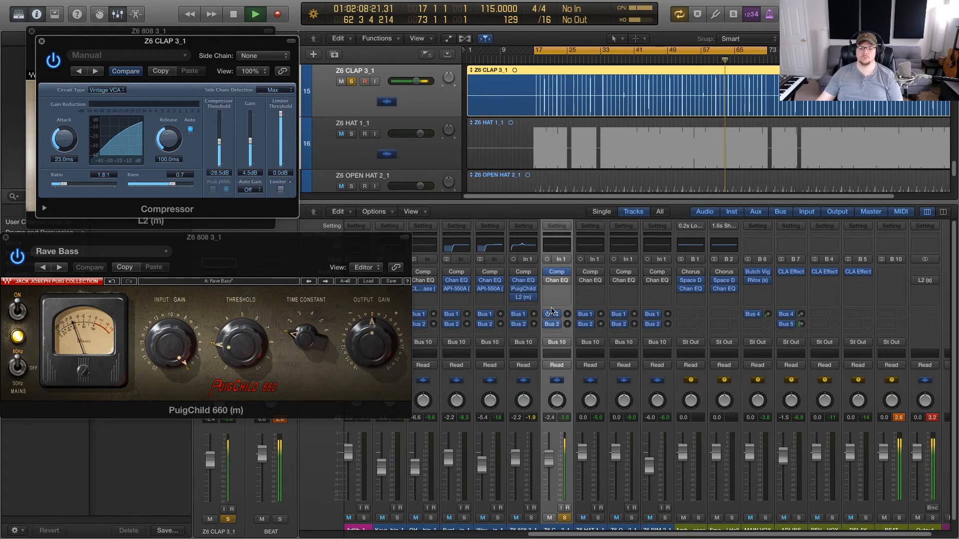
Step: Turn on the clap's Channel EQ and add a 48 dB/Oct low cut at 370 Hz
left_click(559, 281)
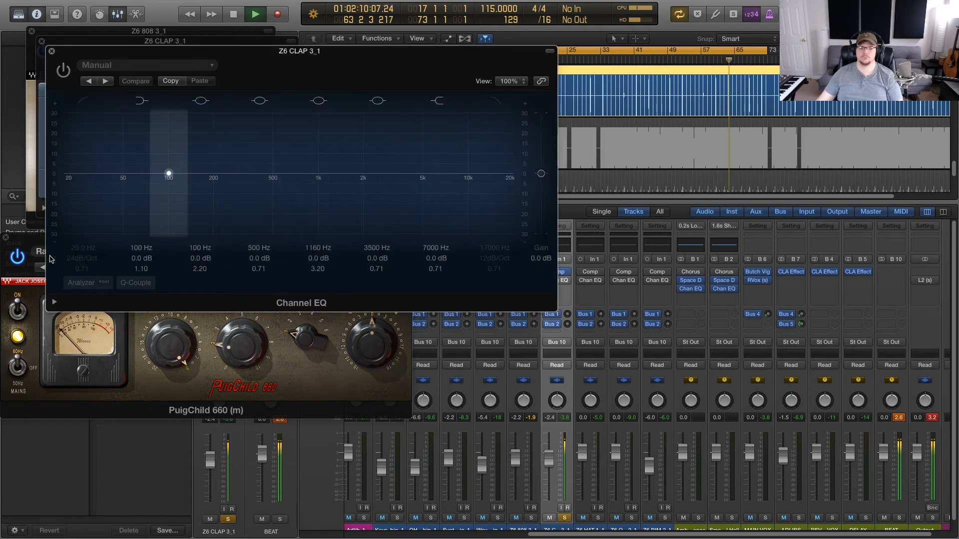
left_click(63, 70)
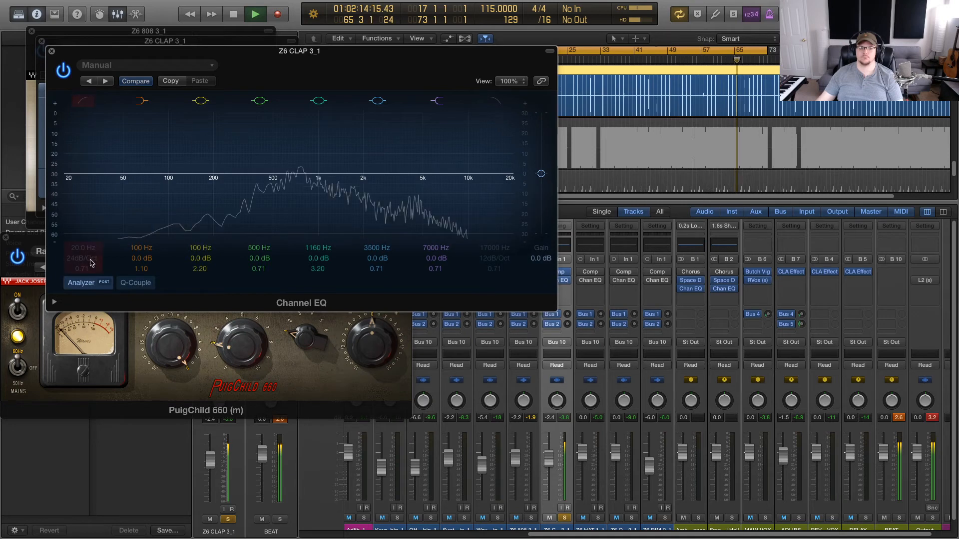
left_click(83, 100)
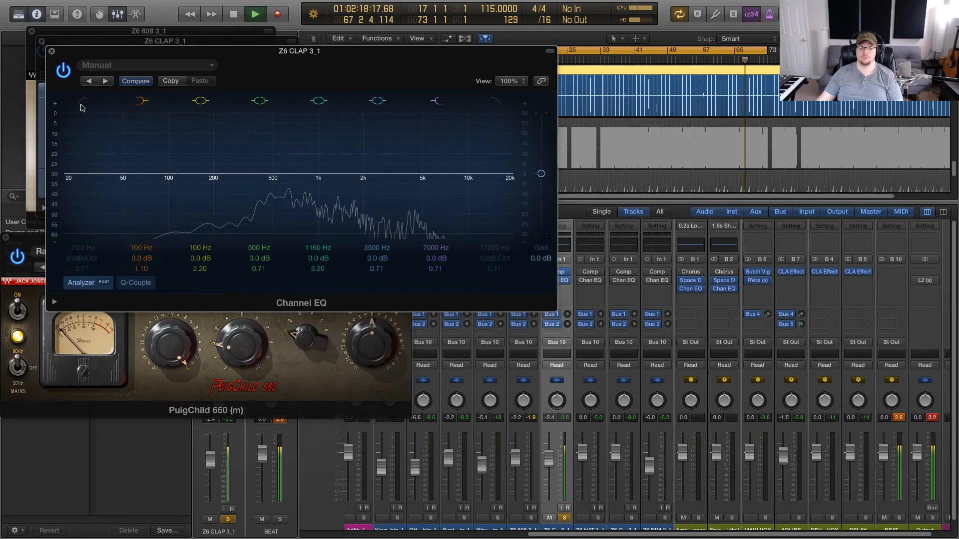
scroll(77, 252, "up", 10)
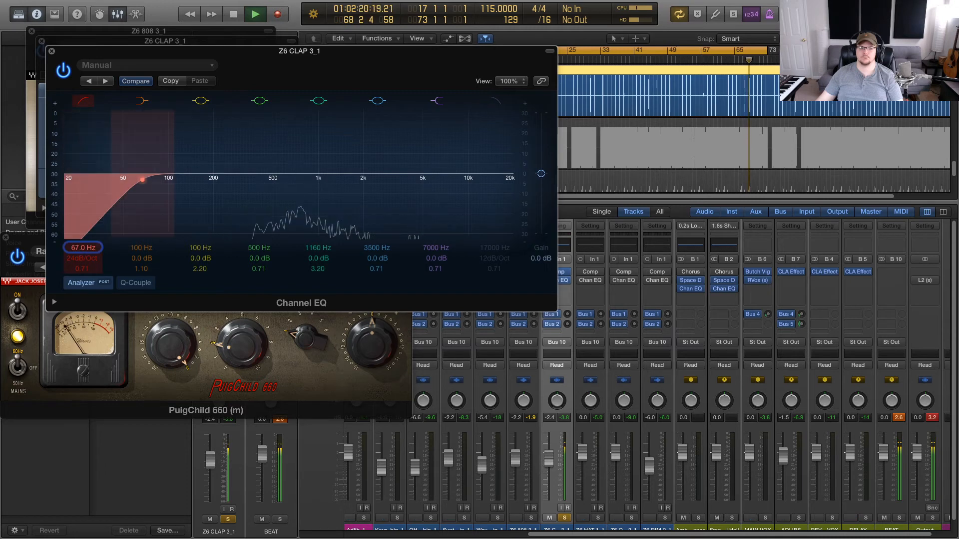
scroll(74, 260, "up", 2)
scroll(80, 248, "up", 5)
scroll(82, 247, "up", 6)
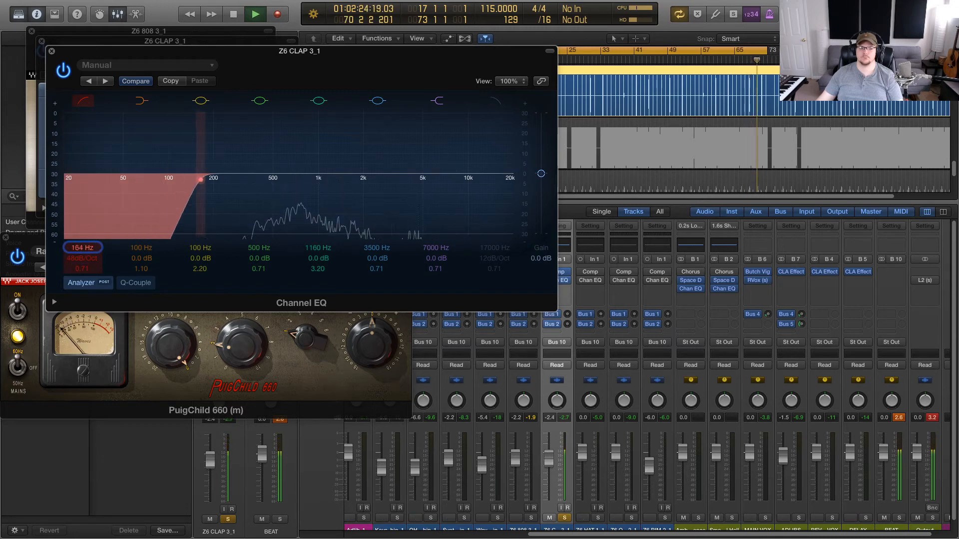
scroll(82, 248, "up", 9)
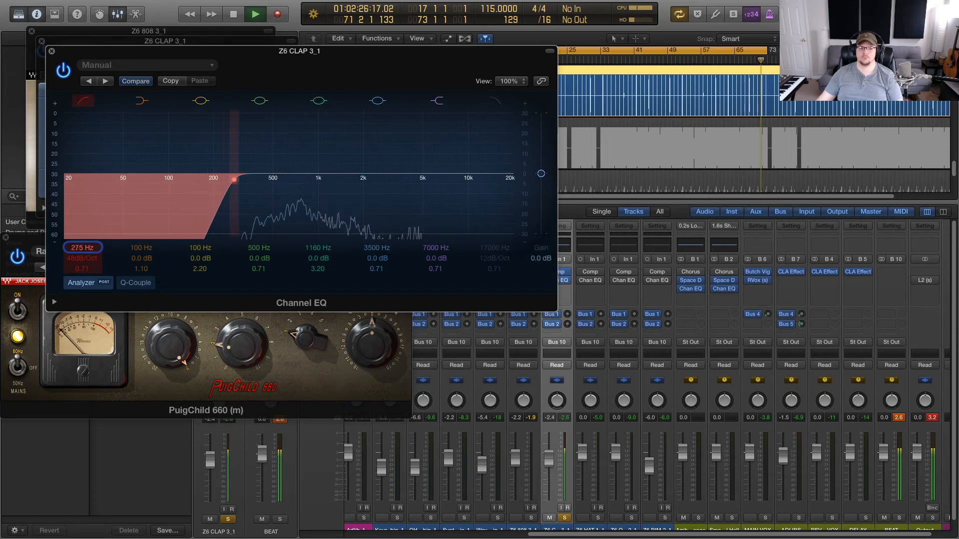
scroll(82, 248, "up", 3)
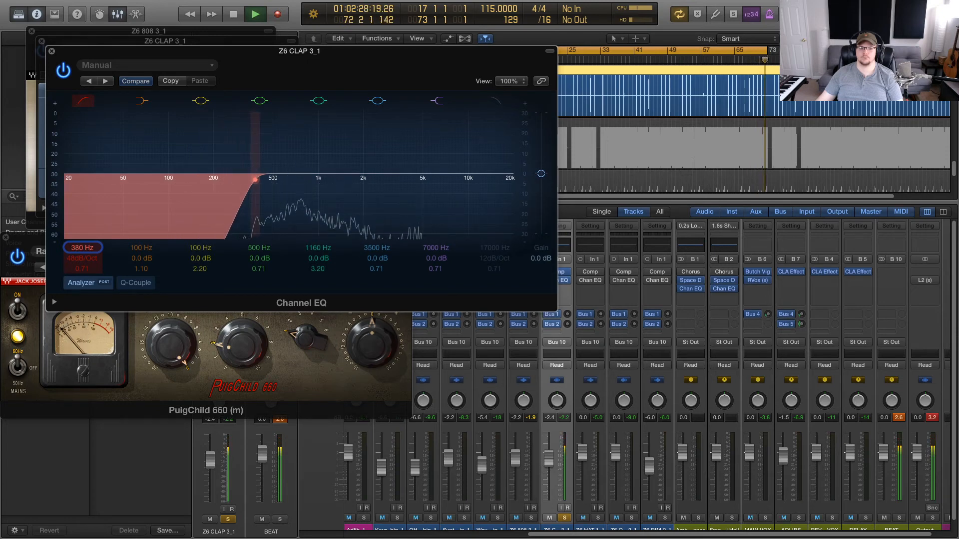
scroll(82, 248, "down", 1)
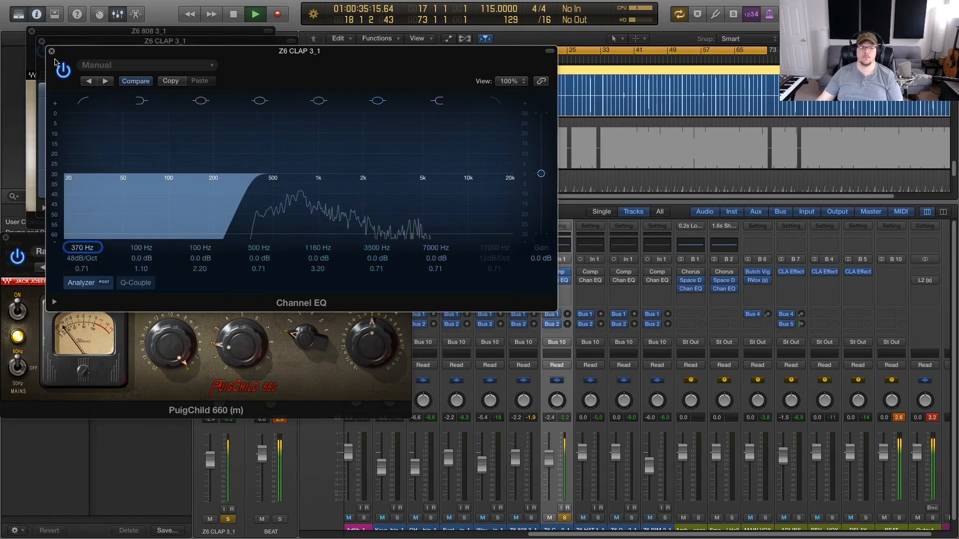
key("space")
left_click(557, 281)
Step: Unsolo the clap and lower its fader to -4.8 dB while the full mix plays
scroll(560, 450, "down", 1)
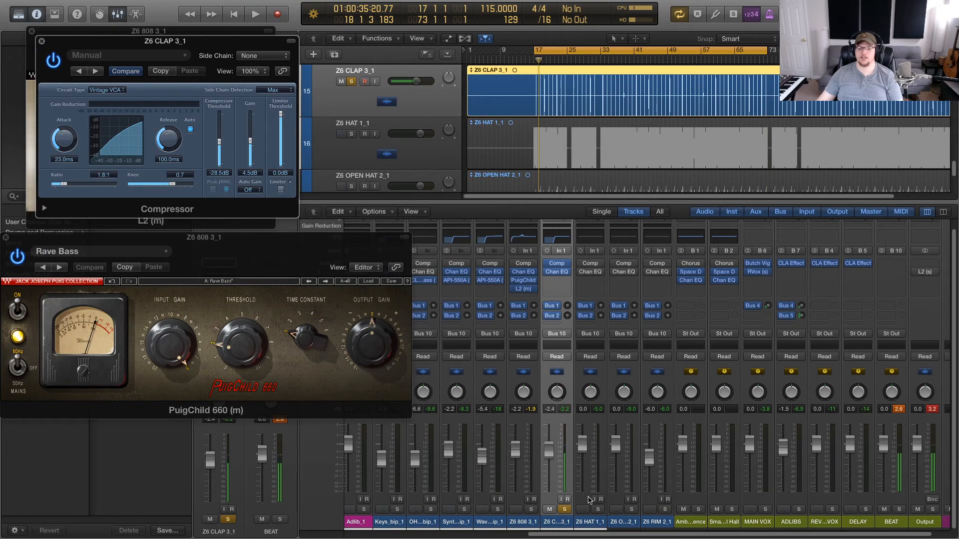
left_click(565, 510)
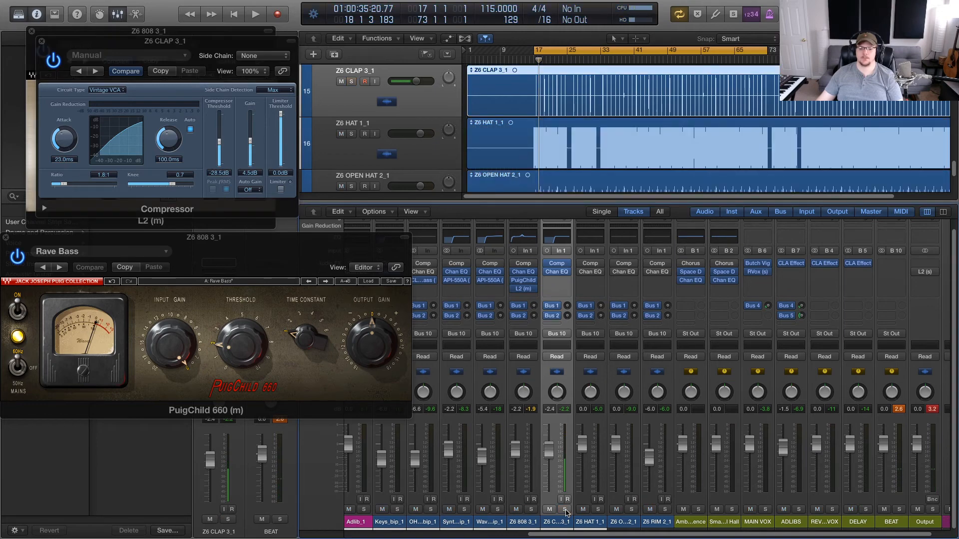
key("space")
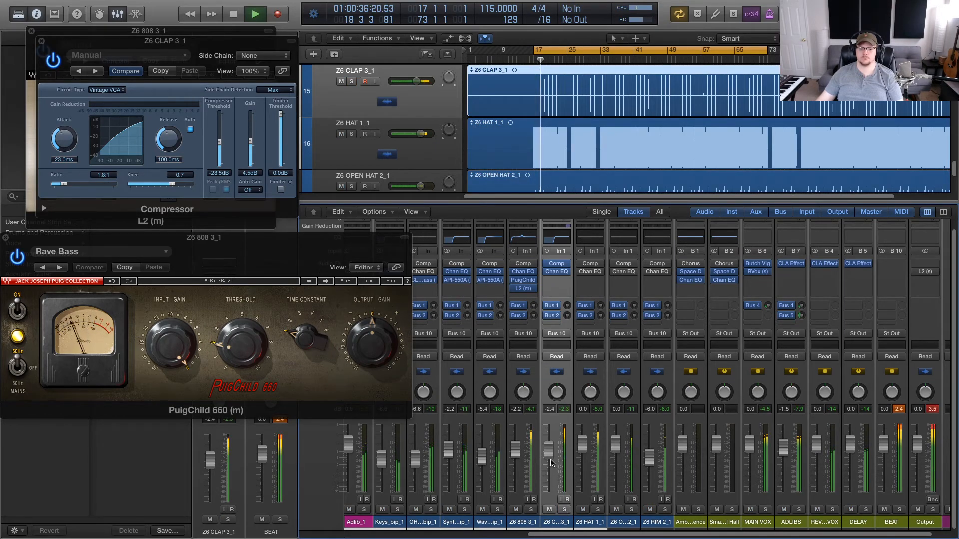
left_click_drag(551, 456, 549, 455)
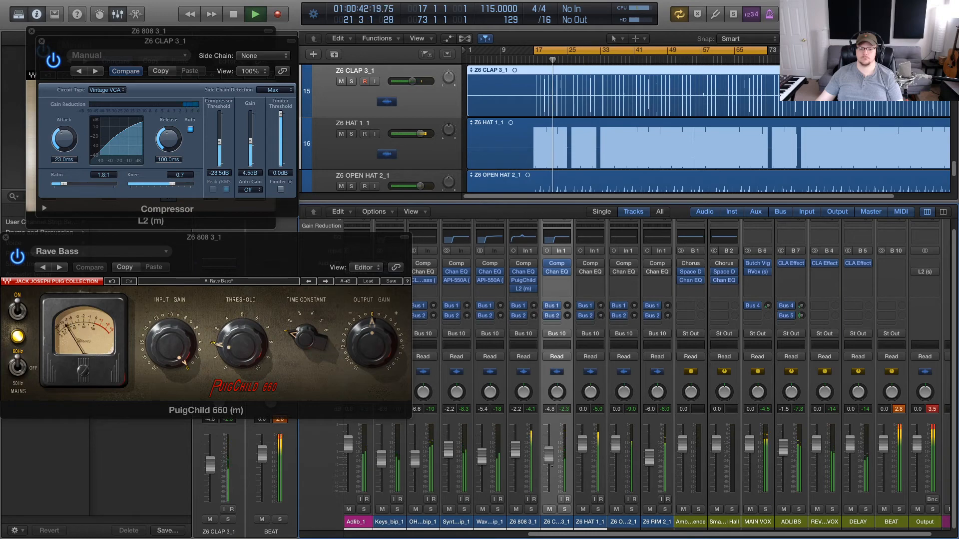
Step: Solo the Hat track and insert the mono Waves Aphex Vintage Exciter after its Channel EQ
left_click(598, 510)
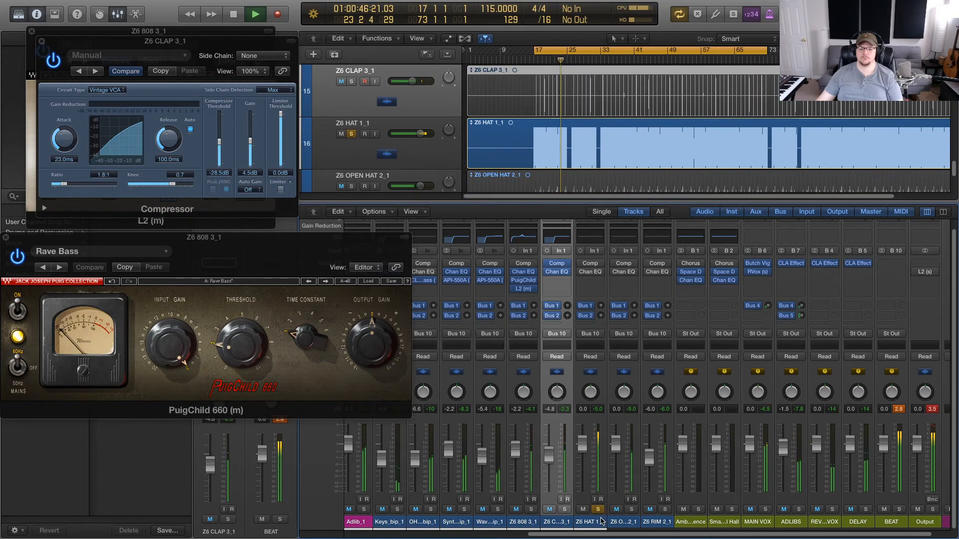
left_click(600, 523)
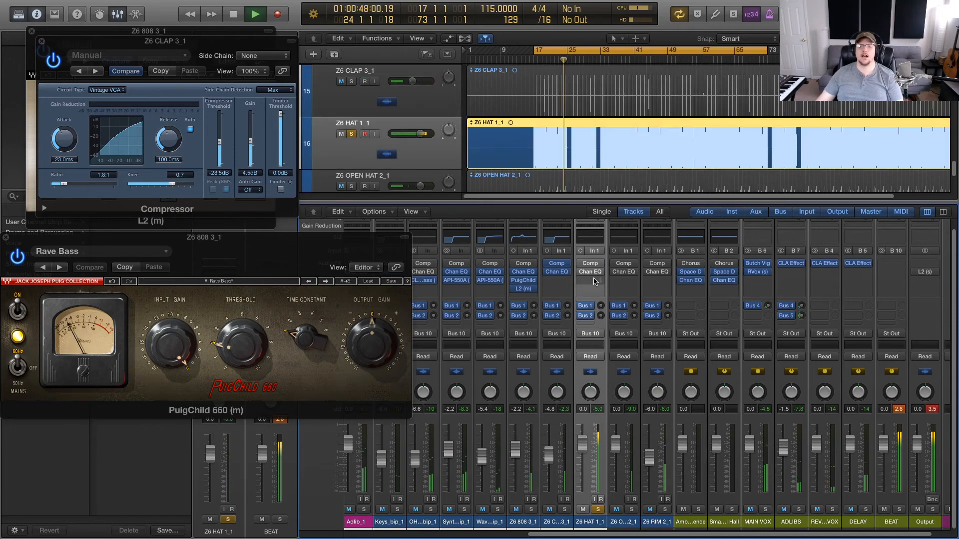
left_click(594, 284)
mouse_move(620, 403)
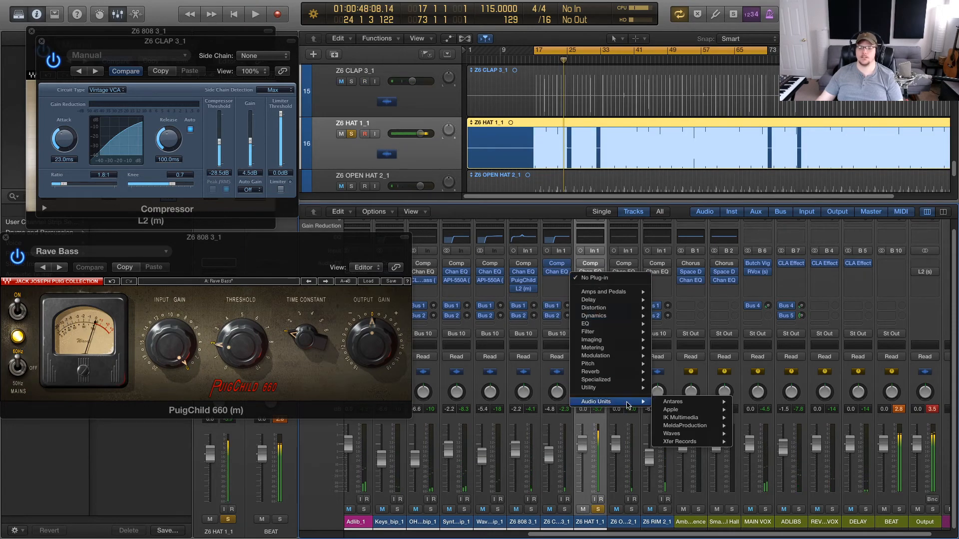
mouse_move(678, 436)
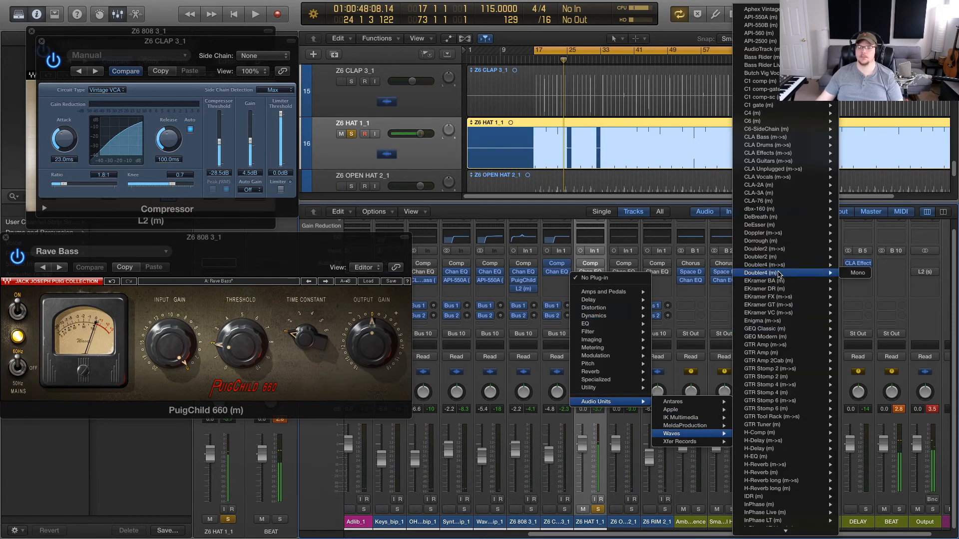
mouse_move(772, 189)
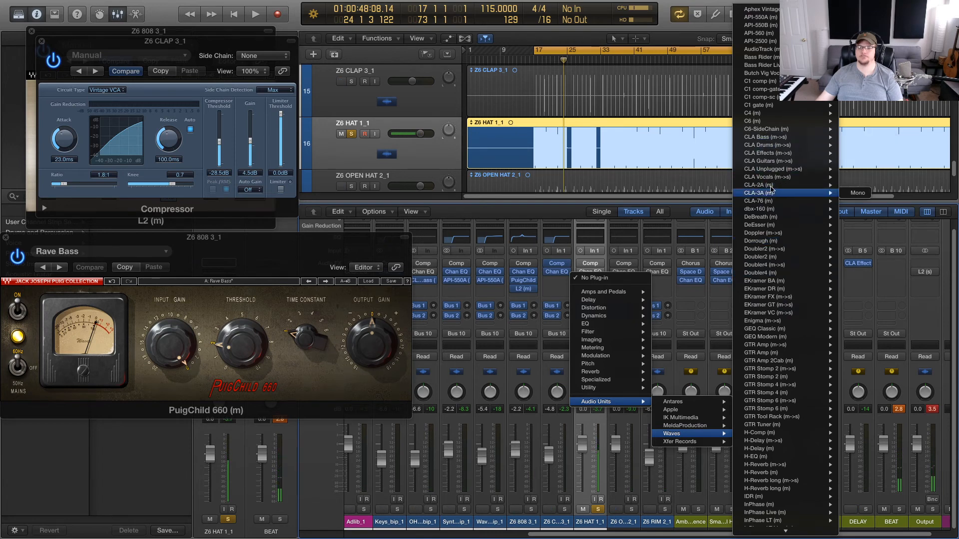
mouse_move(768, 114)
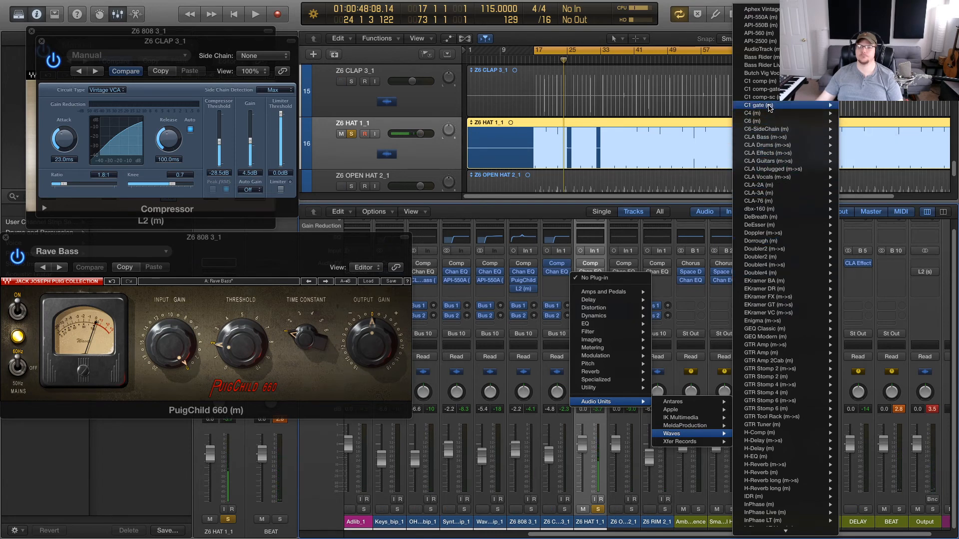
left_click(852, 9)
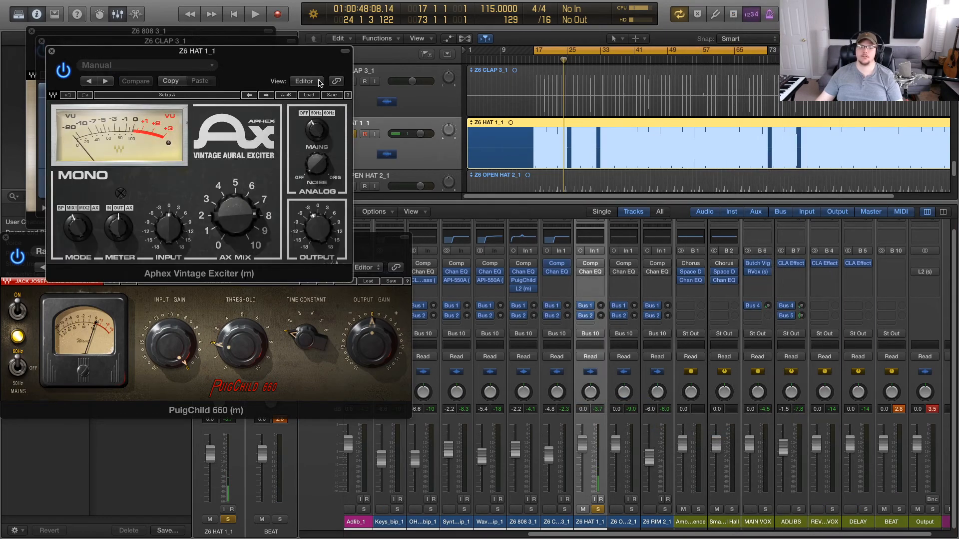
Step: Load the exciter's Present Drums factory preset and audition it on the soloed hat
left_click(313, 94)
mouse_move(356, 173)
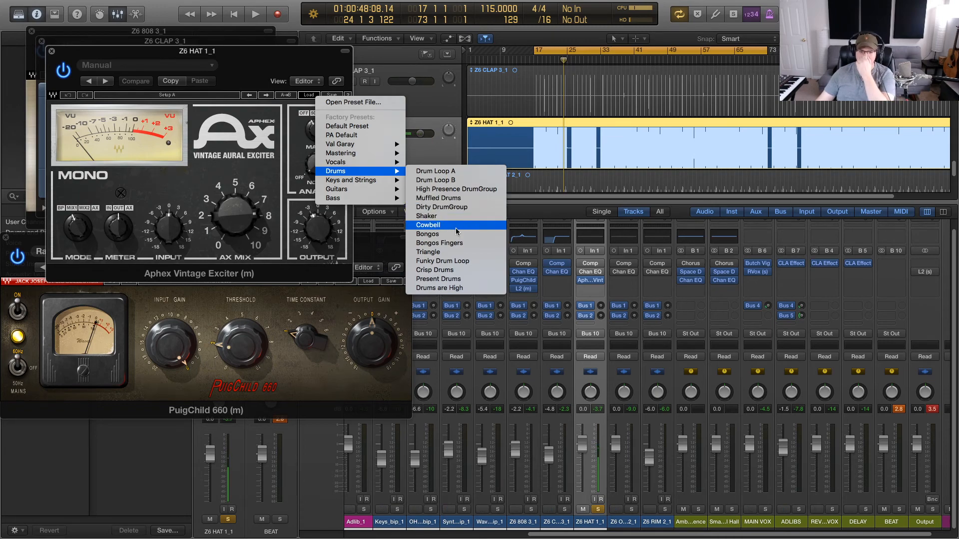
left_click(459, 280)
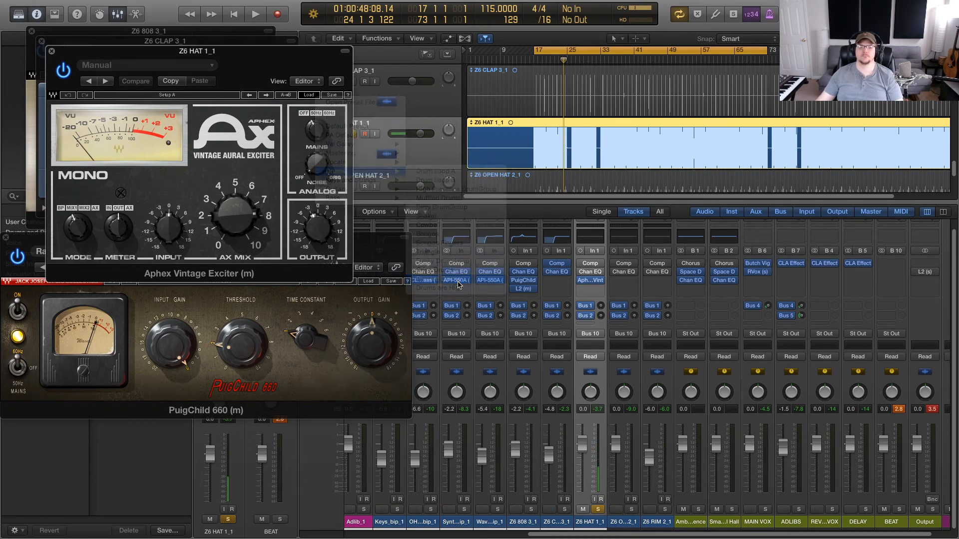
key("space")
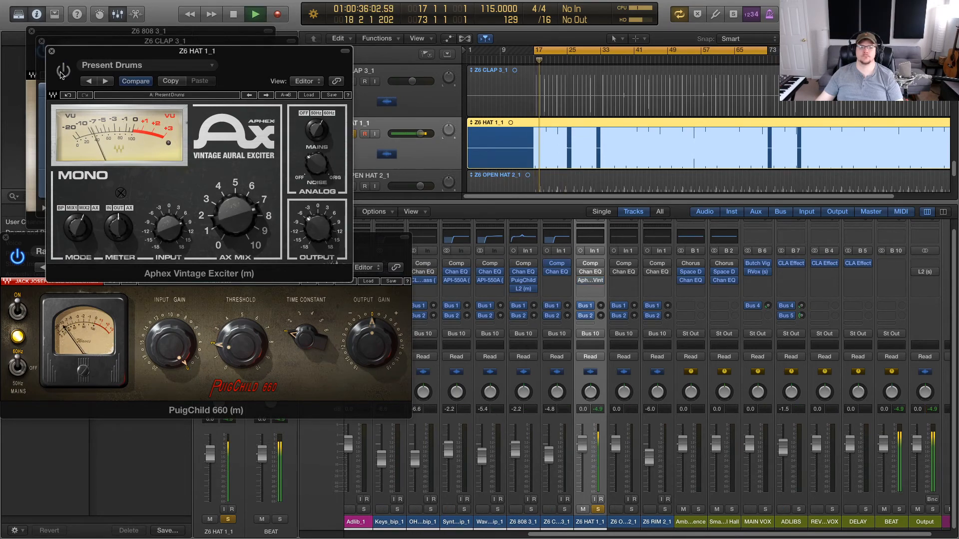
key("space")
Step: Close the open exciter, Compressor, L2 and PuigChild plug-in windows
left_click(52, 52)
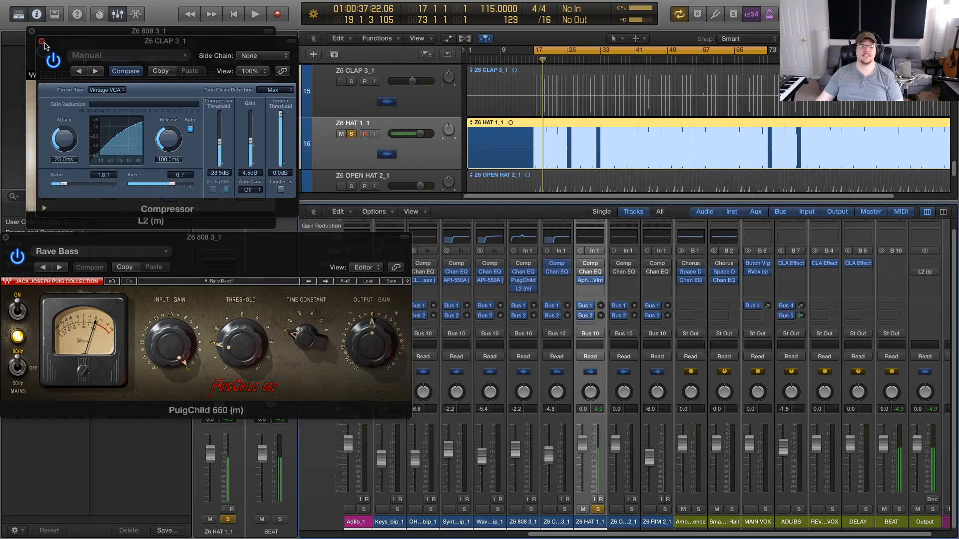
left_click(43, 42)
left_click(31, 32)
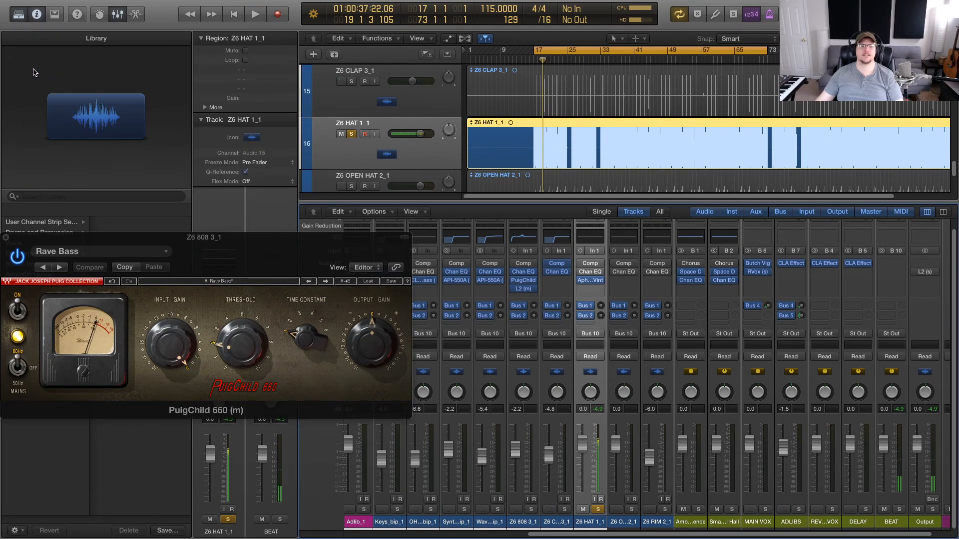
left_click(6, 239)
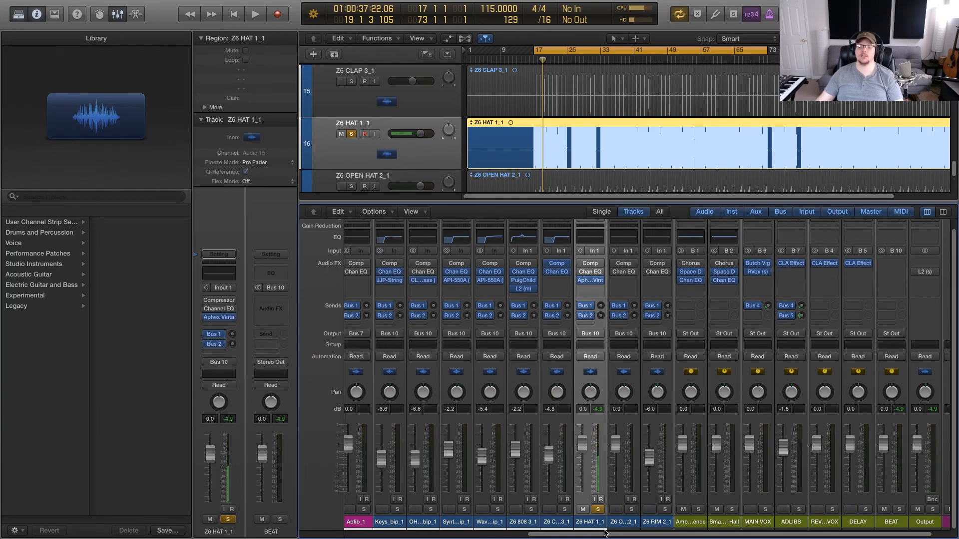
Step: Unsolo the hat during playback and lower its fader to -0.8 dB against the full mix
key("space")
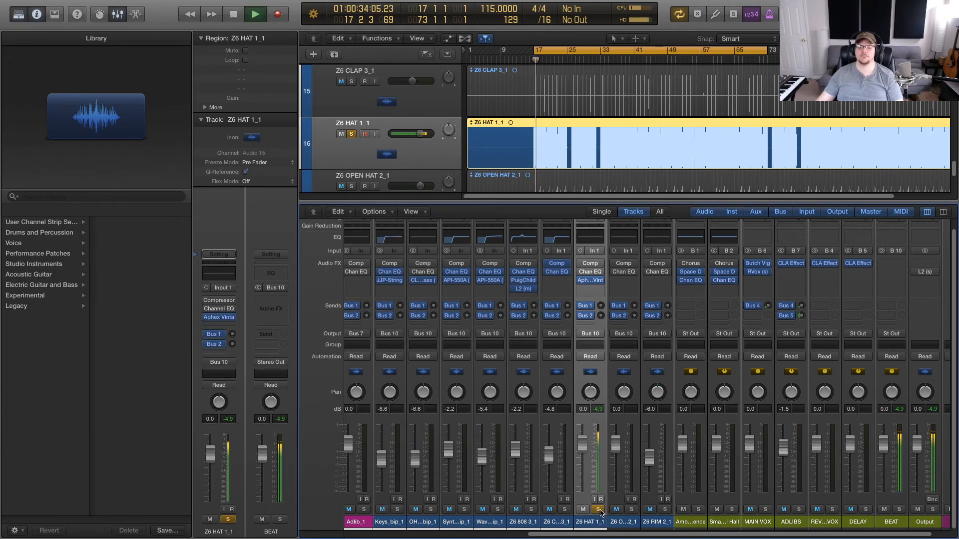
left_click(598, 510)
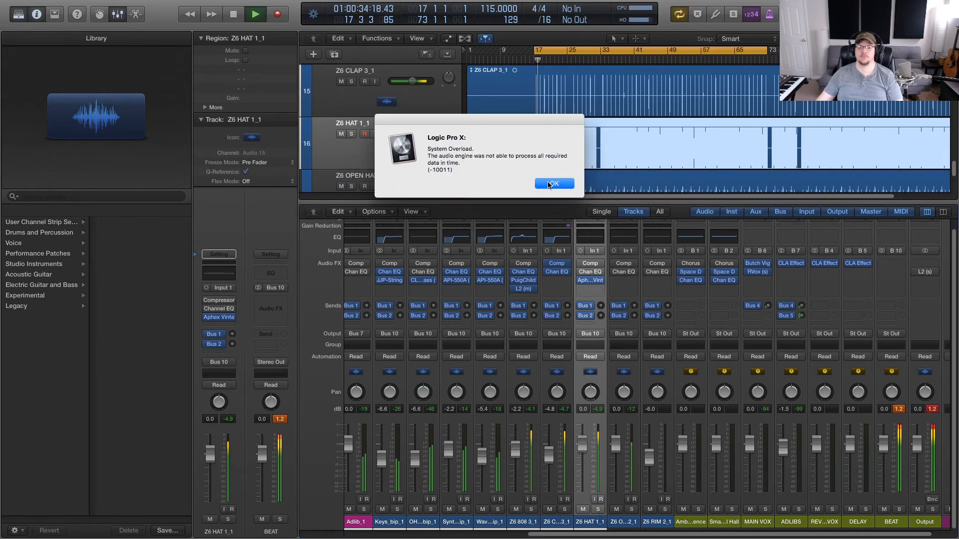
left_click(549, 184)
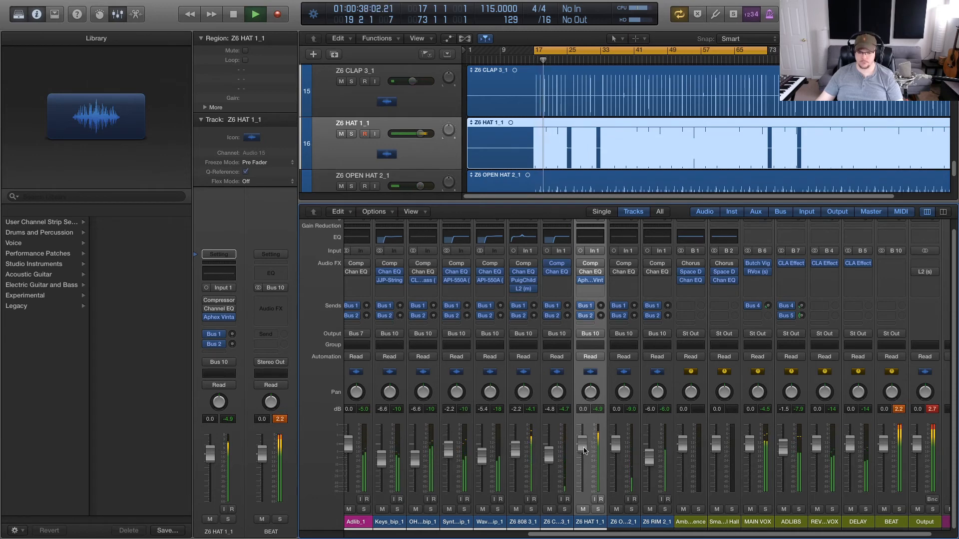
left_click_drag(584, 451, 584, 453)
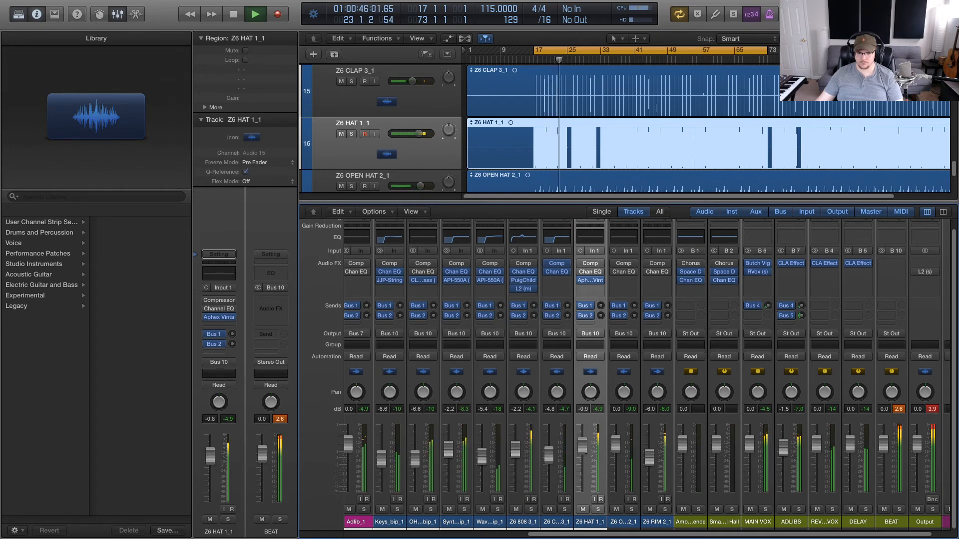
Step: Copy the Hat's Aphex Vintage Exciter onto the soloed Open Hat track and lower its fader to -0.4 dB in the full mix
left_click(632, 510)
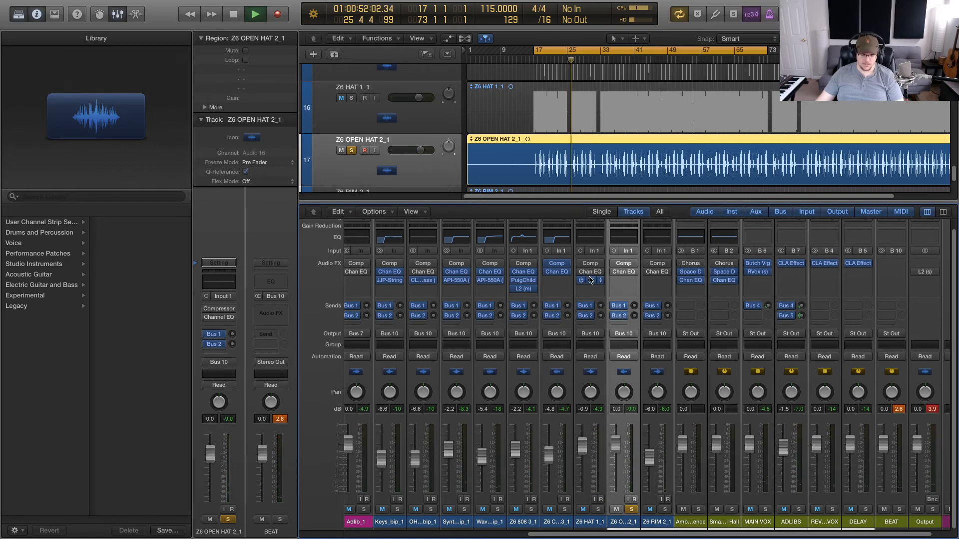
left_click_drag(591, 280, 622, 283)
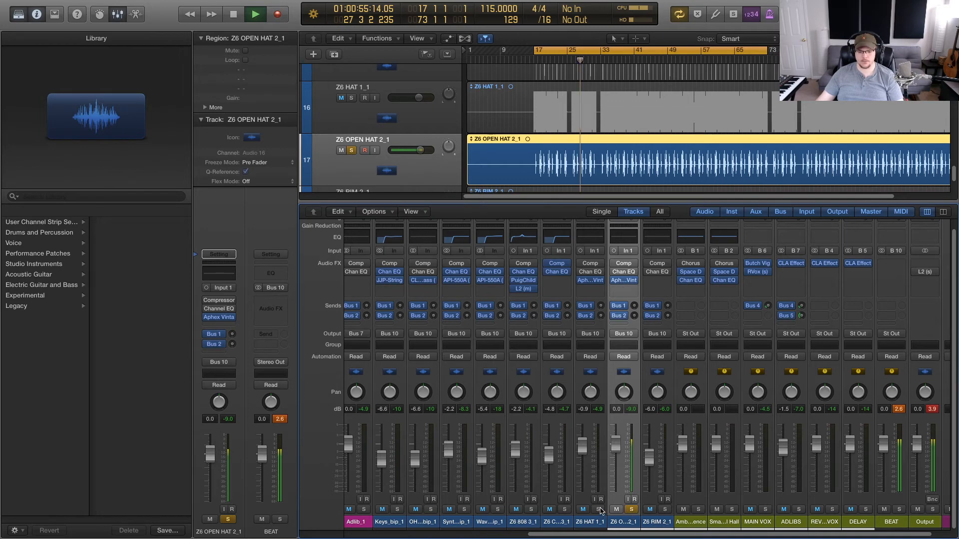
key("s")
key("space")
key("space")
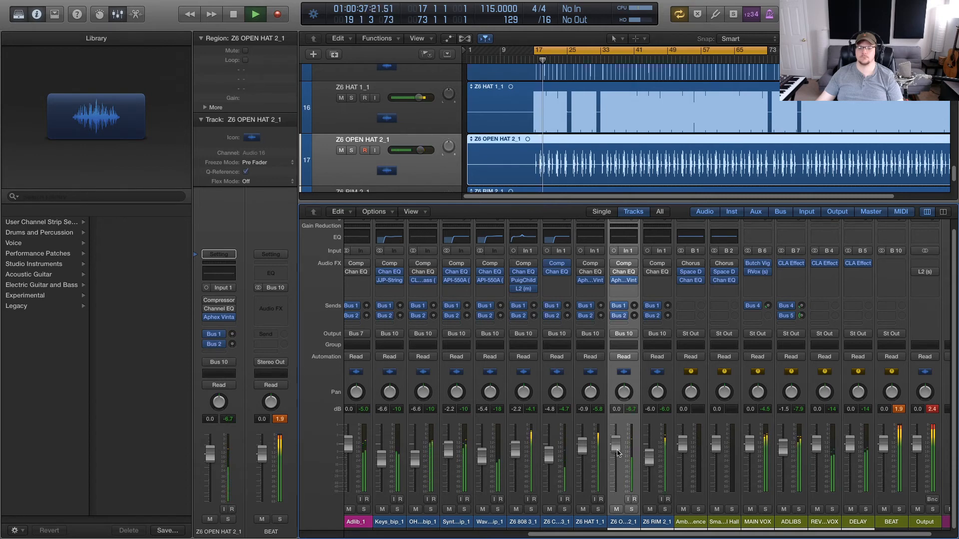
left_click_drag(616, 449, 617, 452)
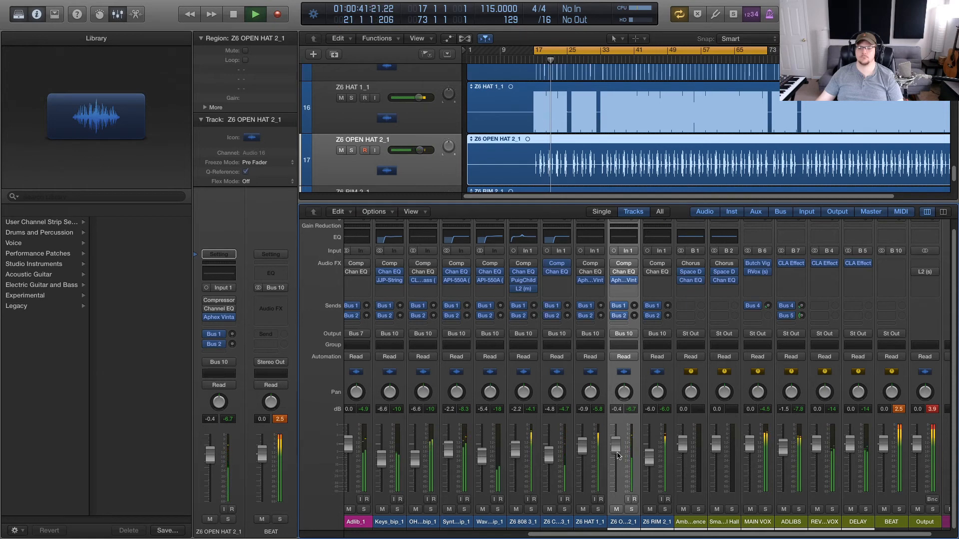
Step: Solo the Rim track, set its fader to 0 dB and audition it alone and in the full mix
left_click(666, 509)
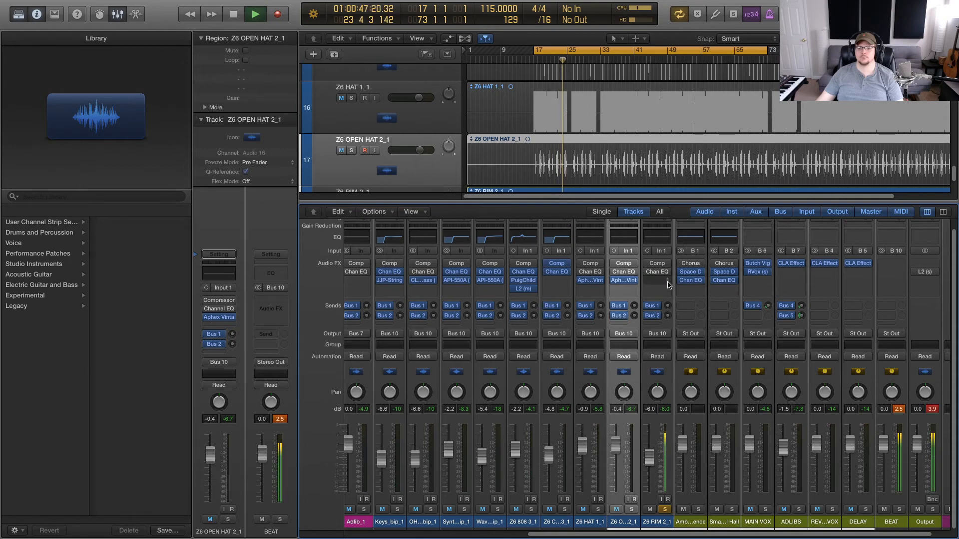
double_click(649, 409)
type("0")
key("Return")
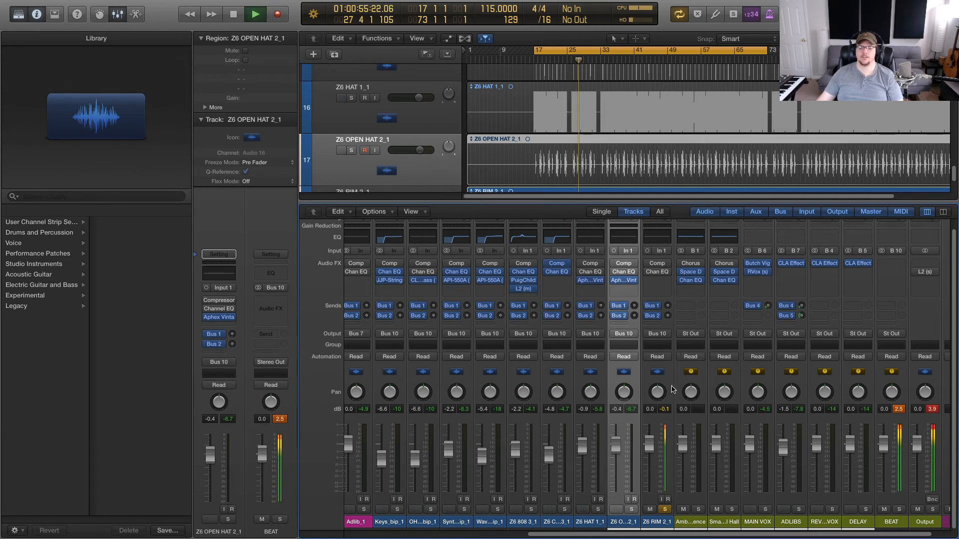
left_click(665, 510)
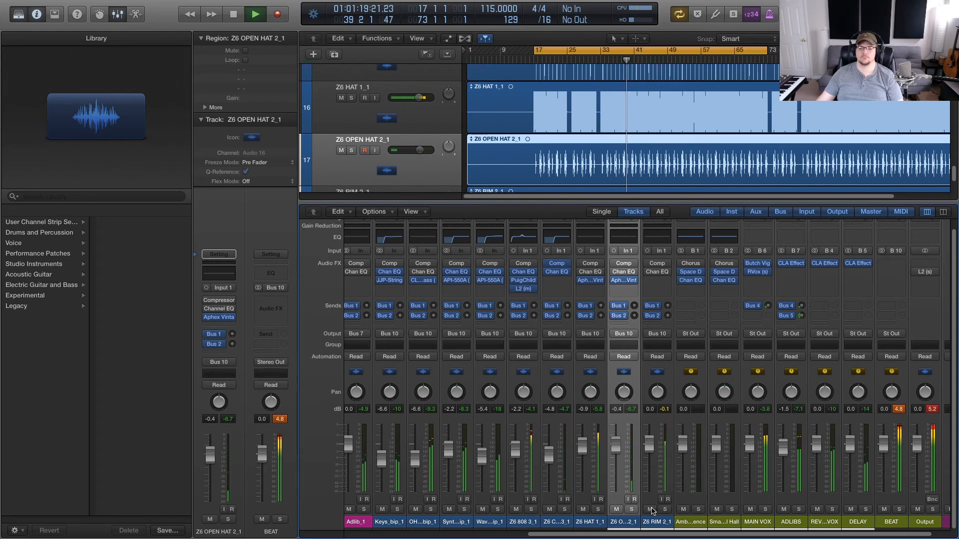
key("space")
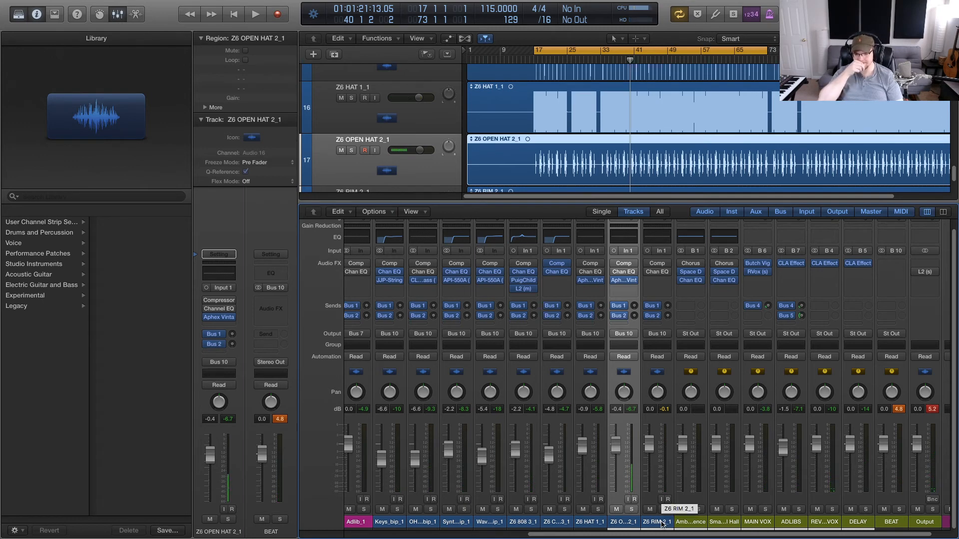
Step: Select the Rim track and lower its fader to -5.3 dB against the full mix during playback
left_click(662, 522)
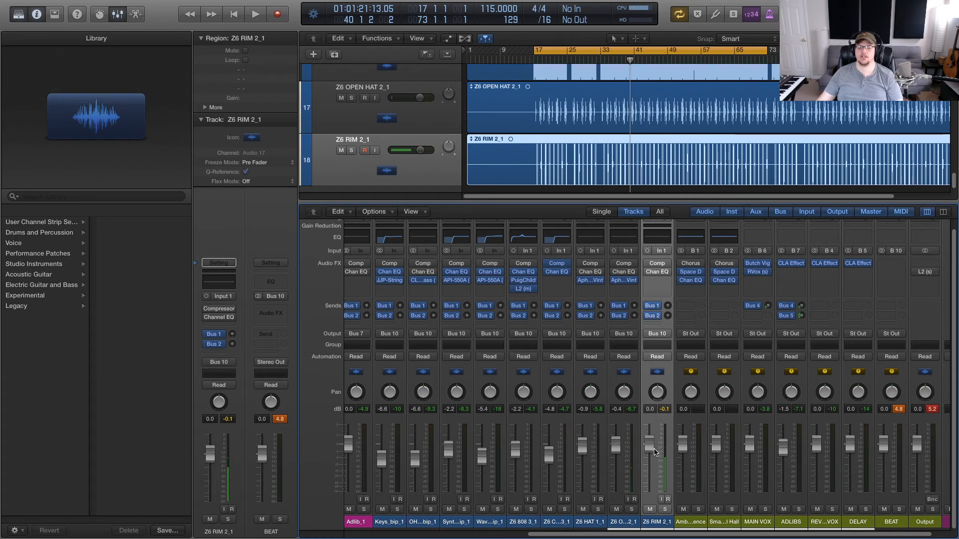
key("space")
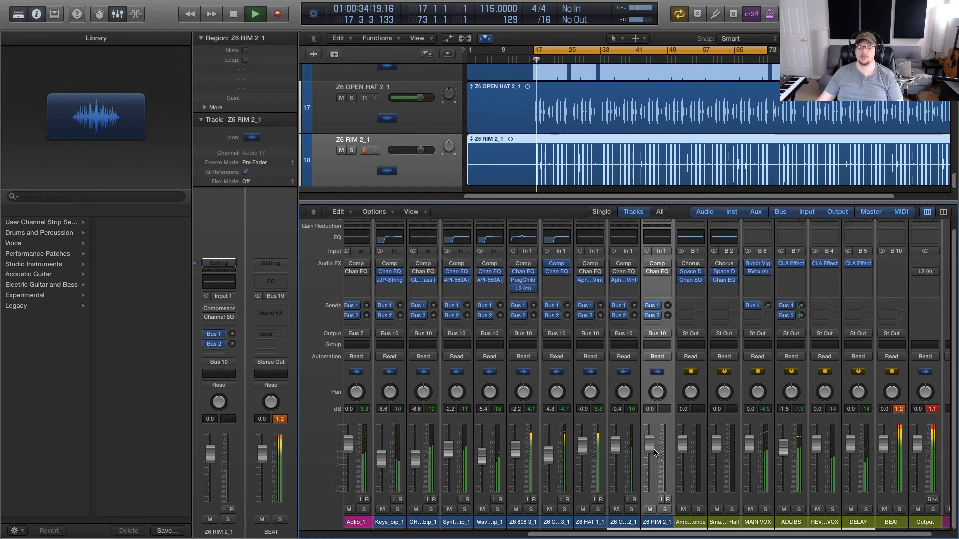
left_click_drag(656, 453, 652, 476)
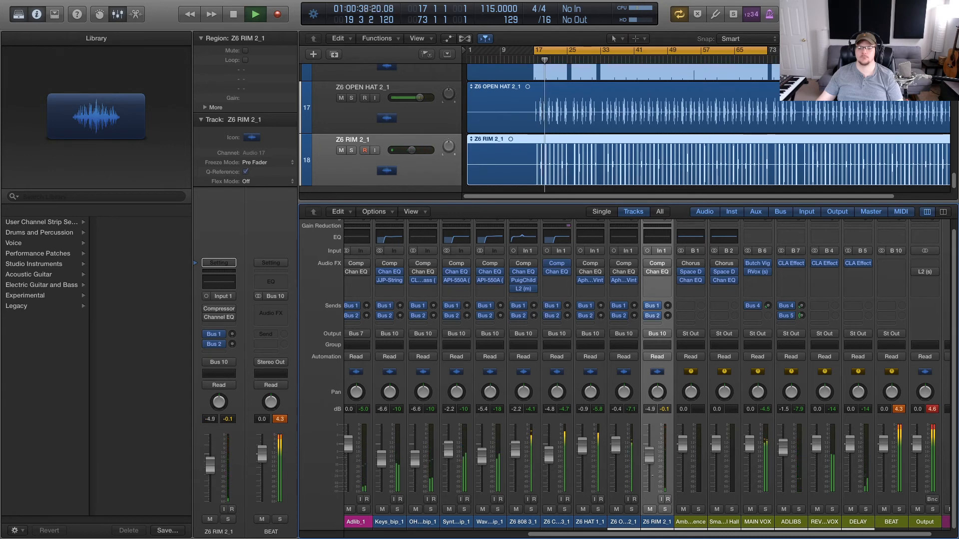
left_click_drag(653, 477, 654, 477)
key("space")
key("space")
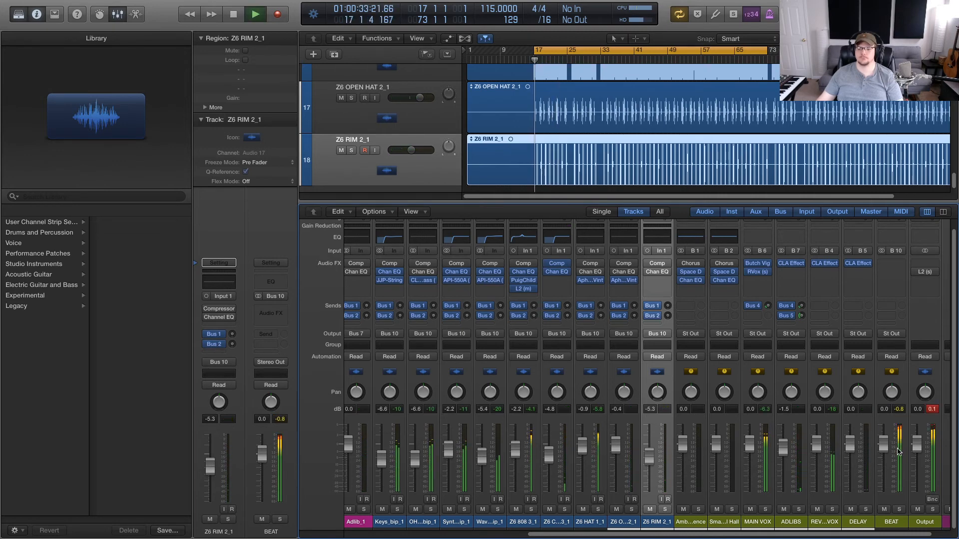
Step: Select all beat tracks from Keys to Rim and lower their faders together by 0.4 dB, bringing Keys to -7.0 dB
left_click_drag(806, 537, 683, 538)
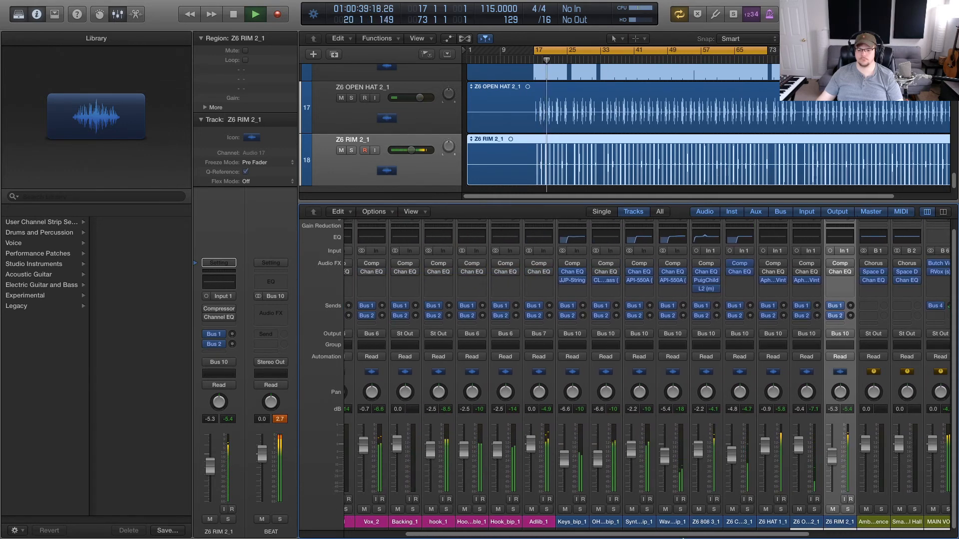
left_click(572, 522)
left_click(806, 522, "shift")
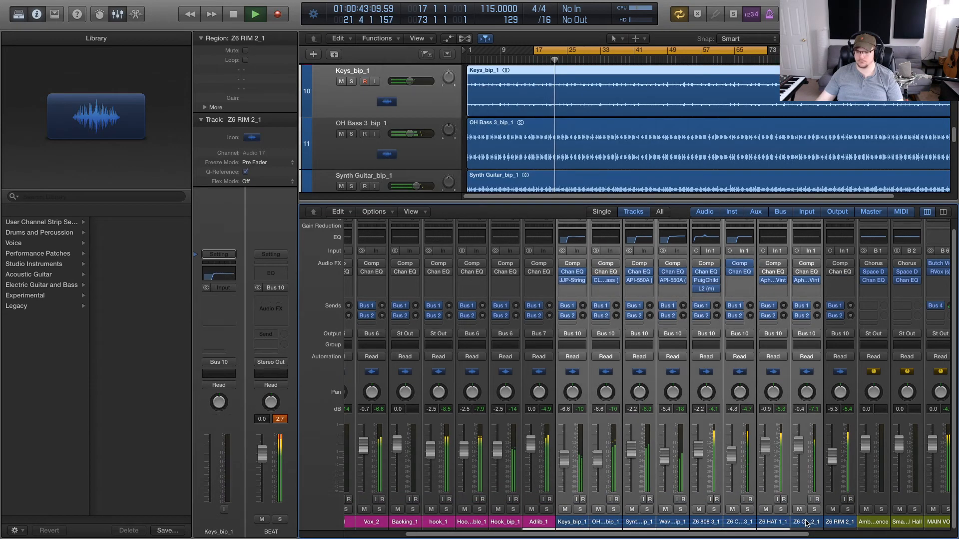
left_click(825, 522, "shift")
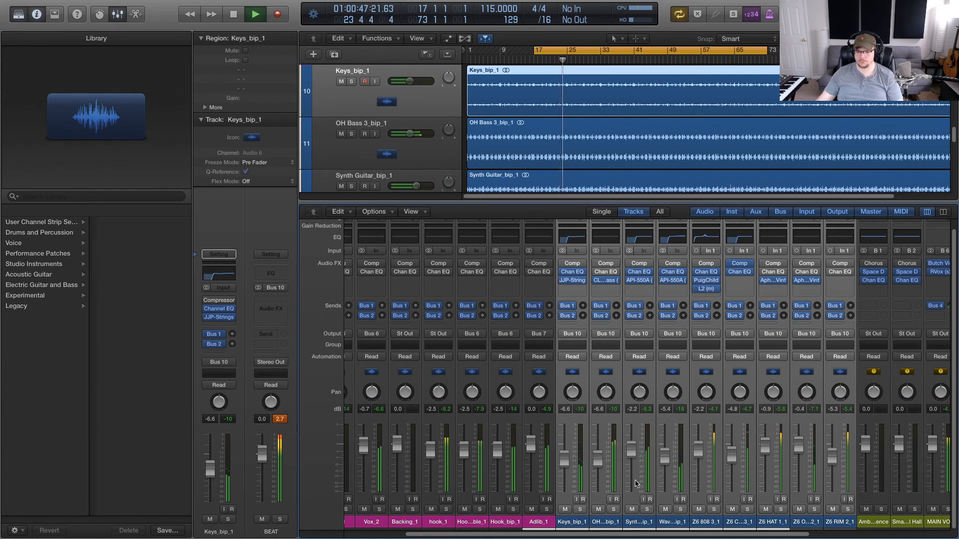
left_click(282, 420)
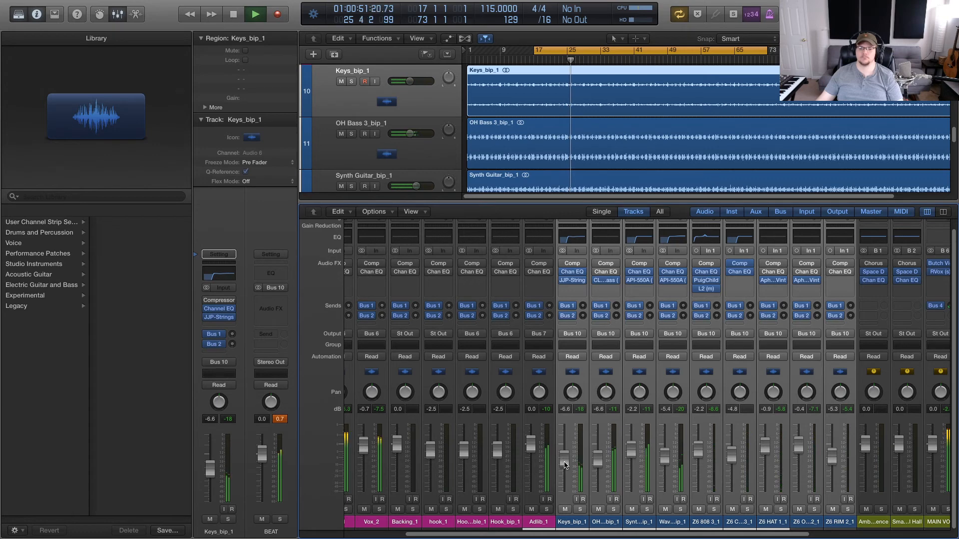
left_click_drag(563, 462, 564, 463)
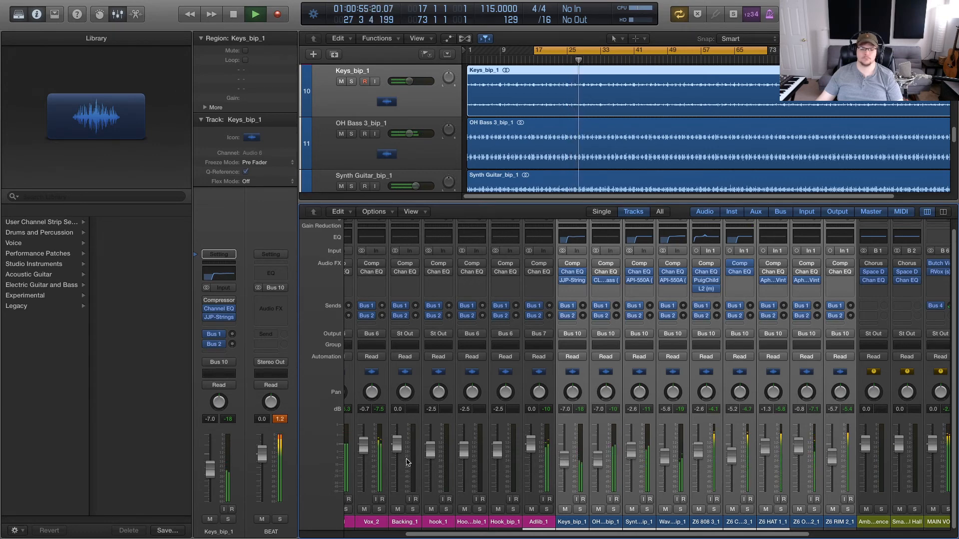
left_click(281, 420)
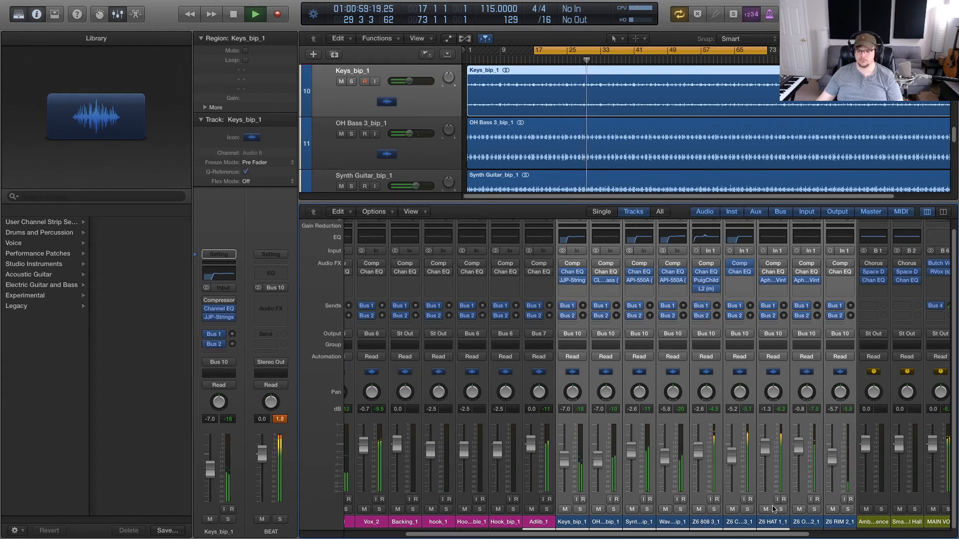
Step: Reselect the beat tracks from Keys to Rim, lower their faders together until Keys is at -8.0 dB, and reset the BEAT bus peak reading
left_click(741, 527)
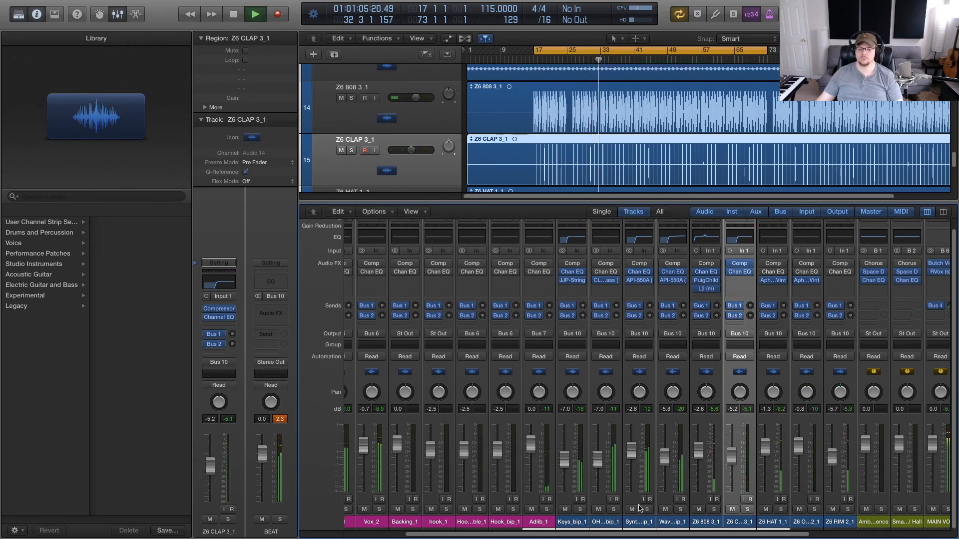
left_click_drag(574, 526, 799, 528)
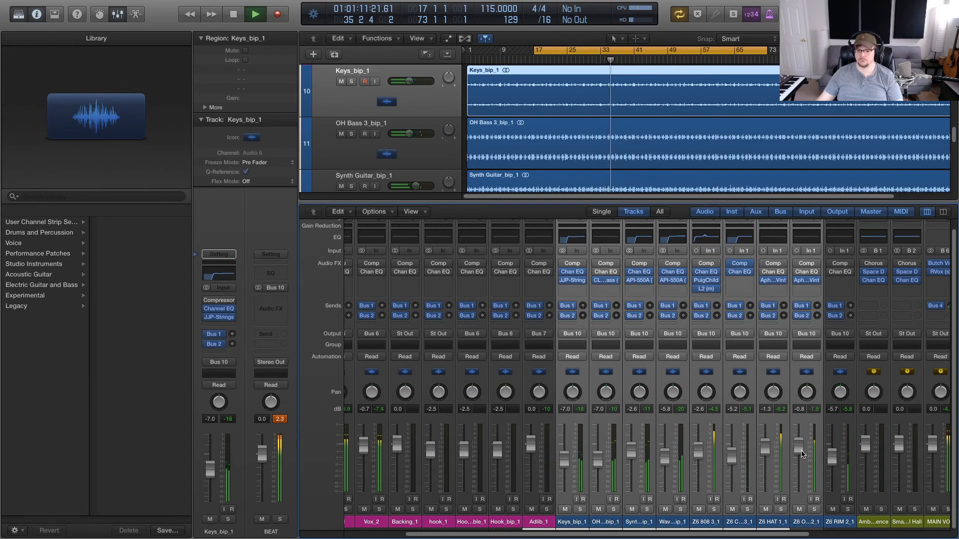
left_click_drag(840, 522, 586, 522)
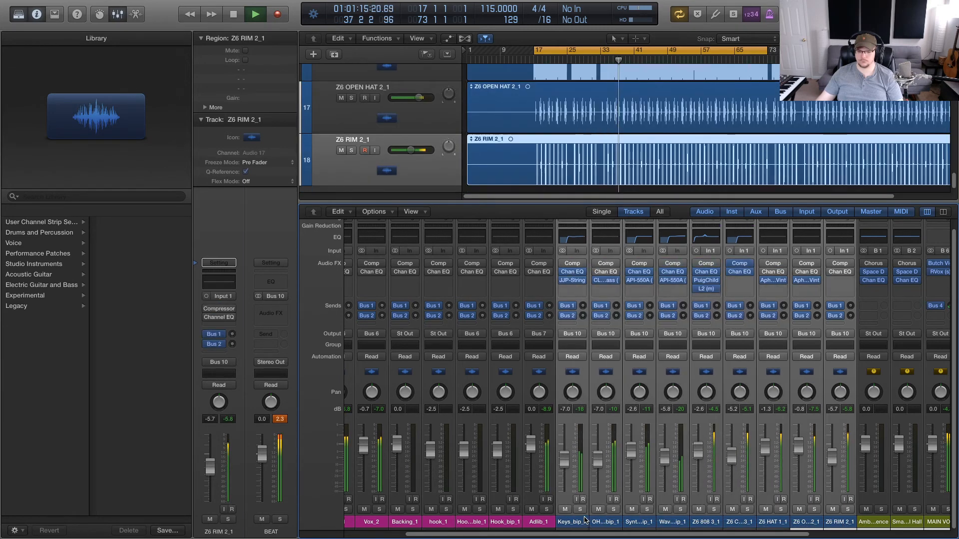
left_click_drag(567, 464, 568, 468)
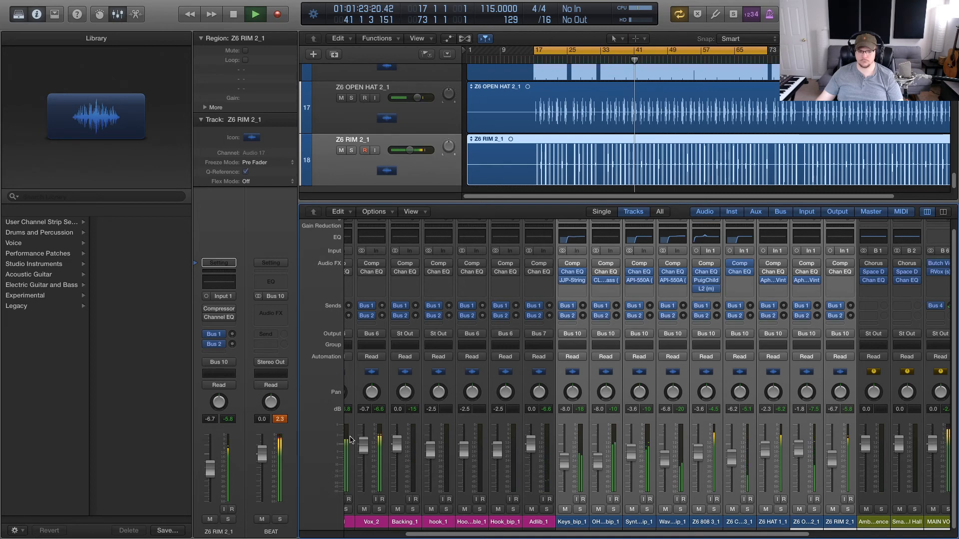
left_click(282, 421)
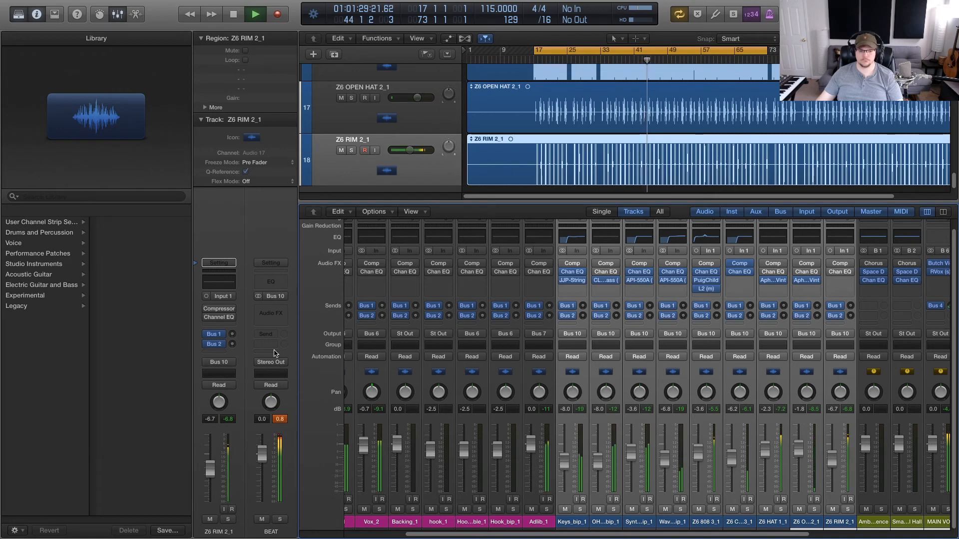
left_click(278, 315)
mouse_move(316, 432)
mouse_move(380, 462)
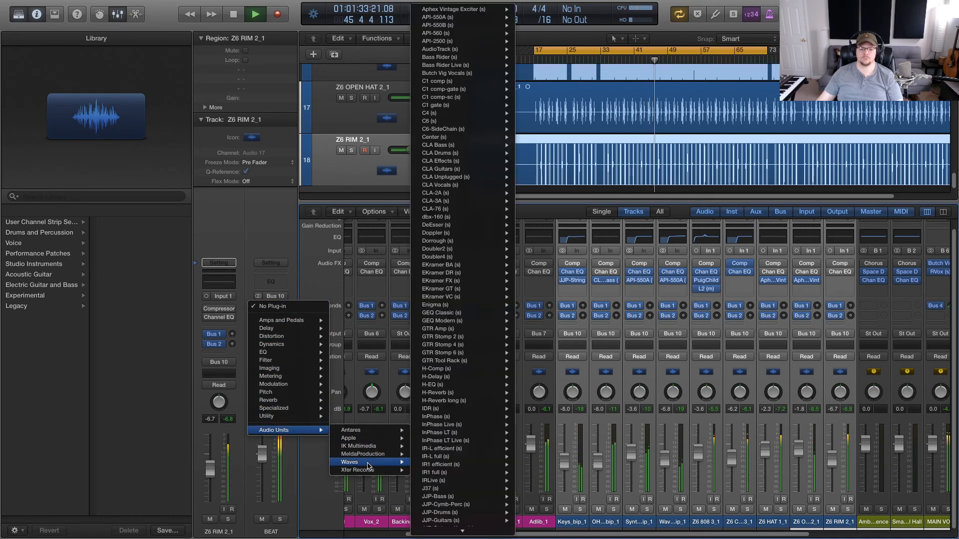
scroll(447, 475, "down", 5)
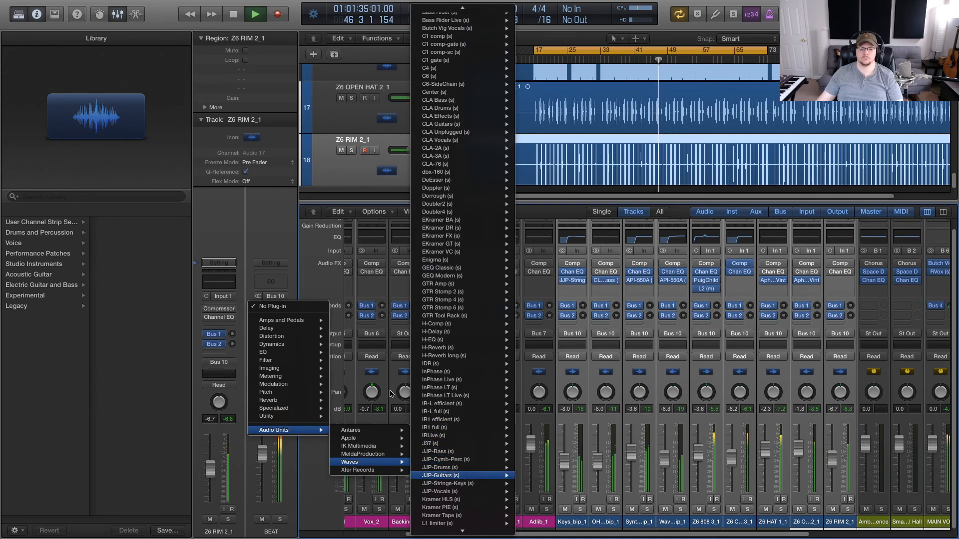
left_click(298, 261)
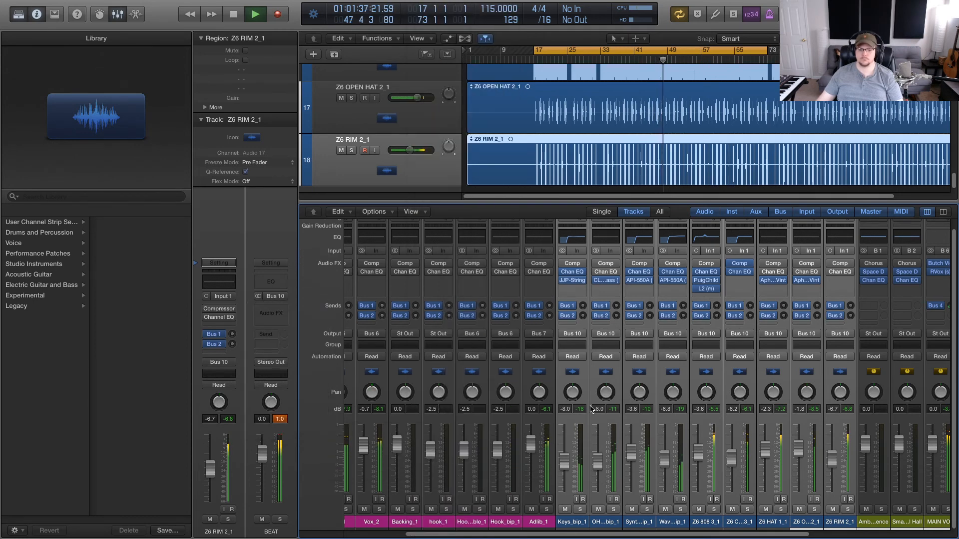
Step: Reset the BEAT bus peak reading during playback and set the 808 track's fader to -3.5 dB
left_click(281, 419)
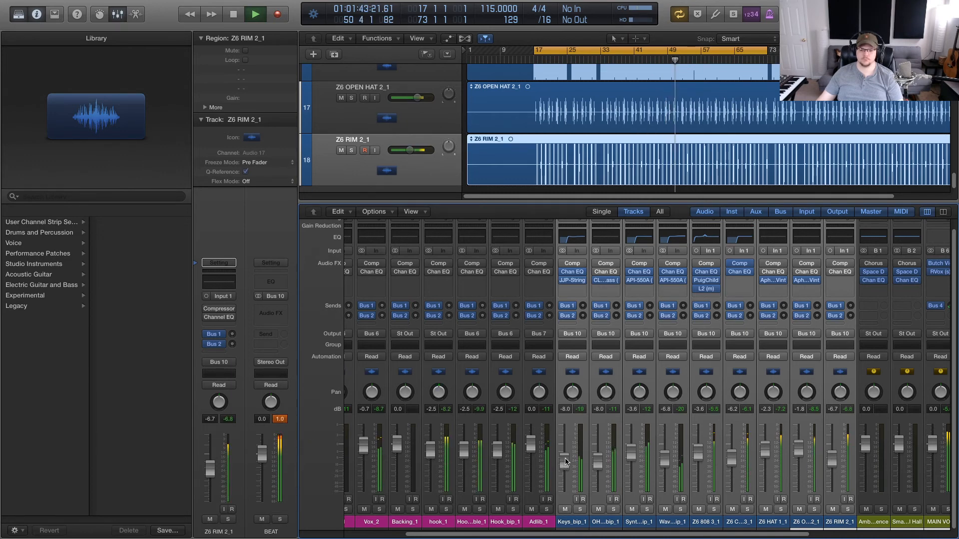
left_click(286, 419)
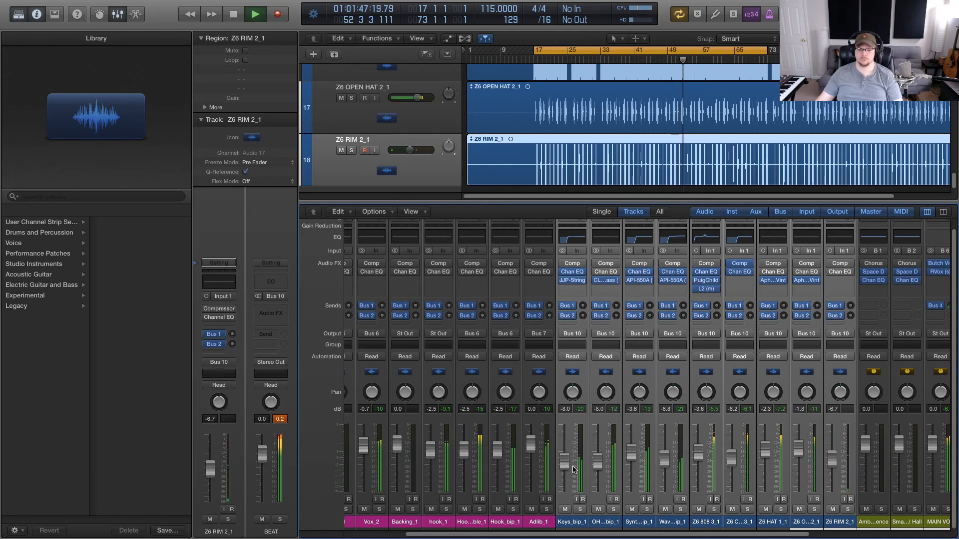
left_click(712, 524)
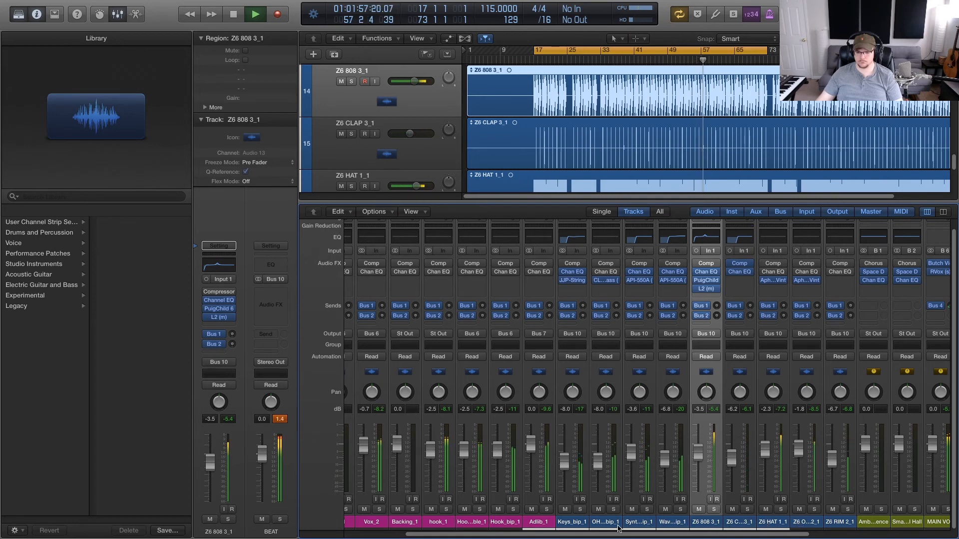
Step: Select the Keys track and replay the looped section from its start to check the beat's balance with the vocals
left_click(577, 524)
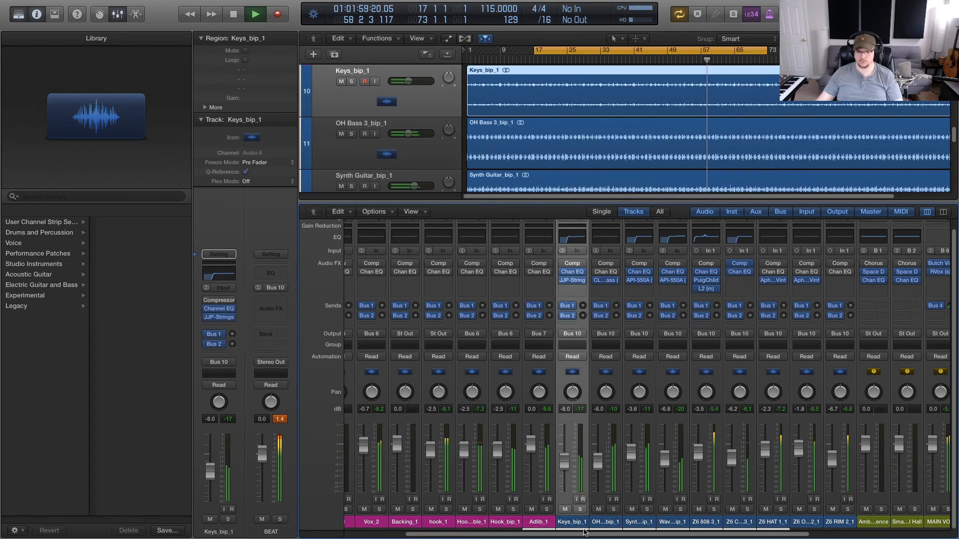
key("space")
key("space")
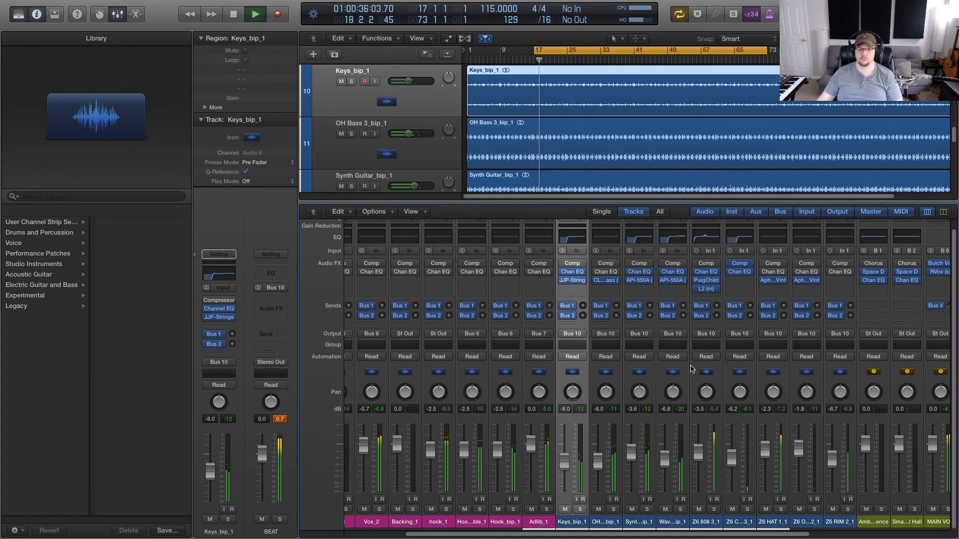
left_click_drag(691, 197, 697, 198)
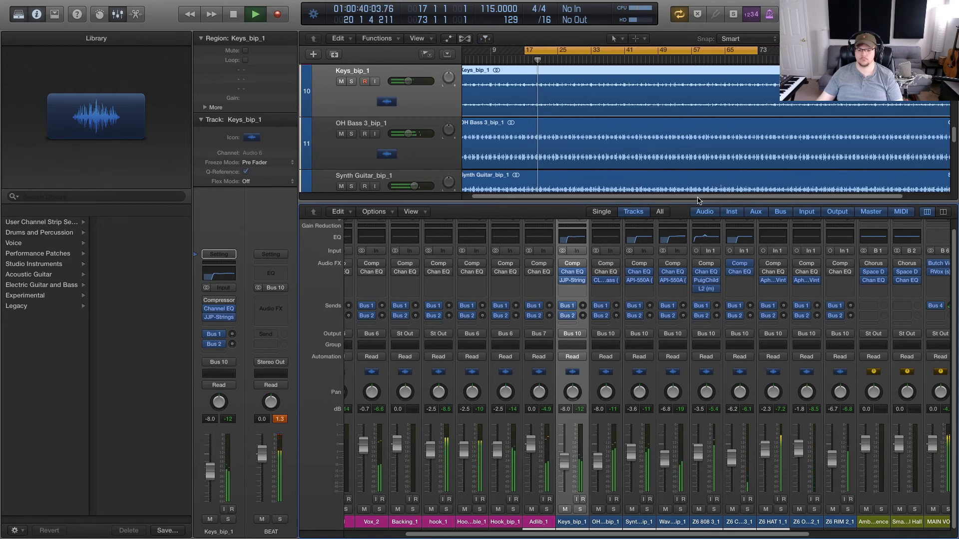
left_click_drag(662, 199, 654, 200)
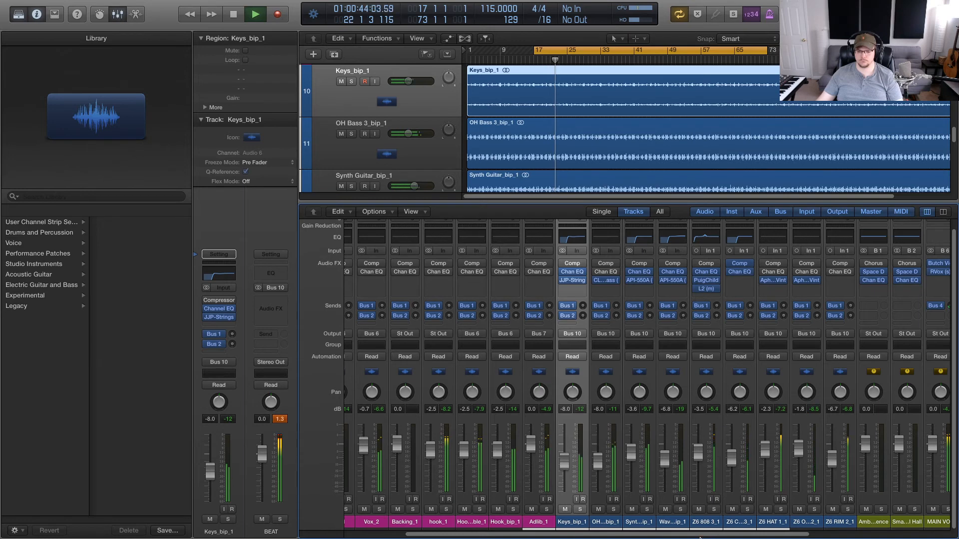
left_click_drag(707, 535, 734, 537)
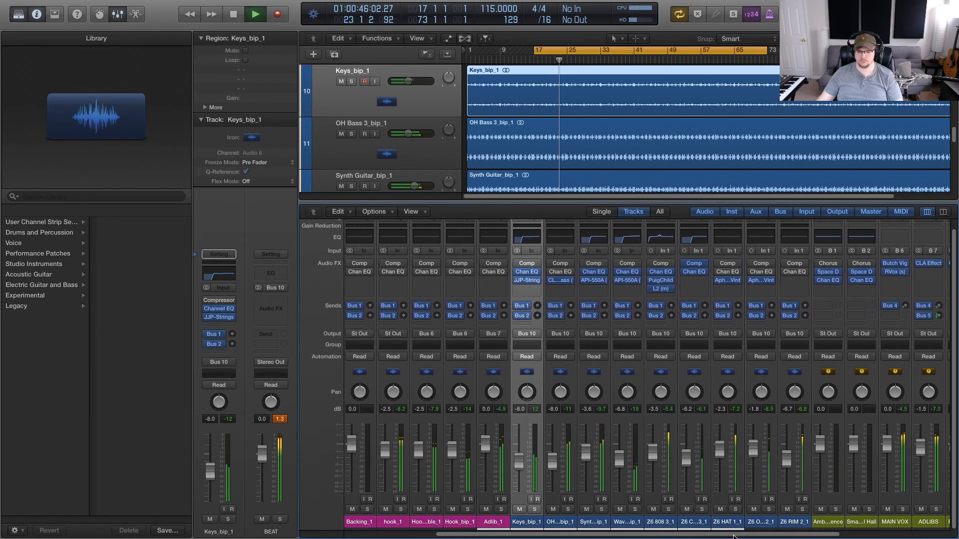
key("space")
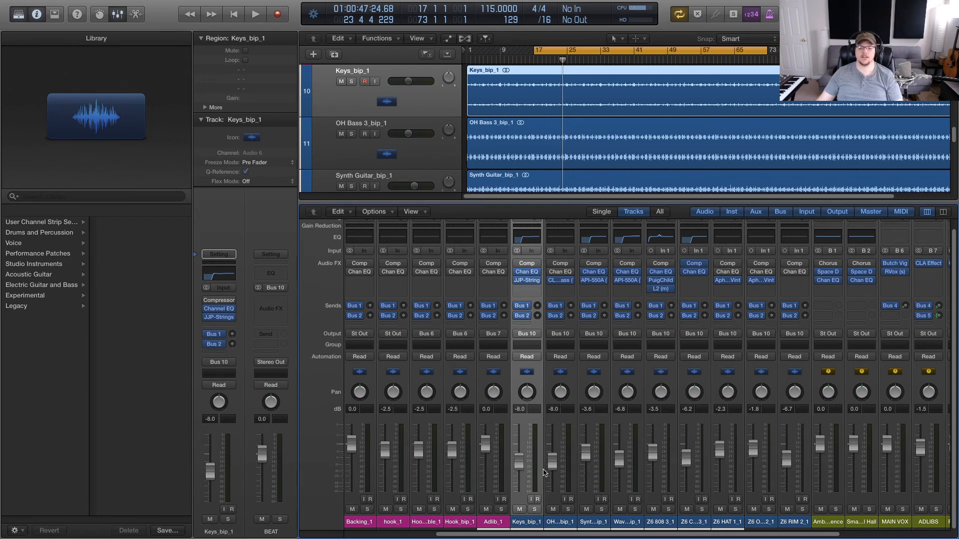
Step: During playback, select the beat tracks from Keys to Rim, lower their faders together until Keys reads -9.3 dB, and reset the BEAT peak reading
key("space")
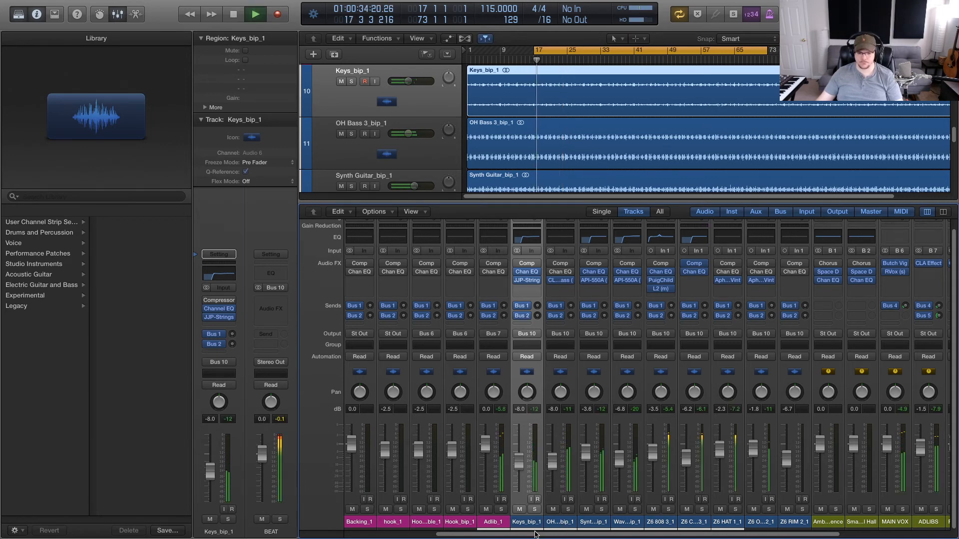
left_click_drag(534, 524, 786, 525)
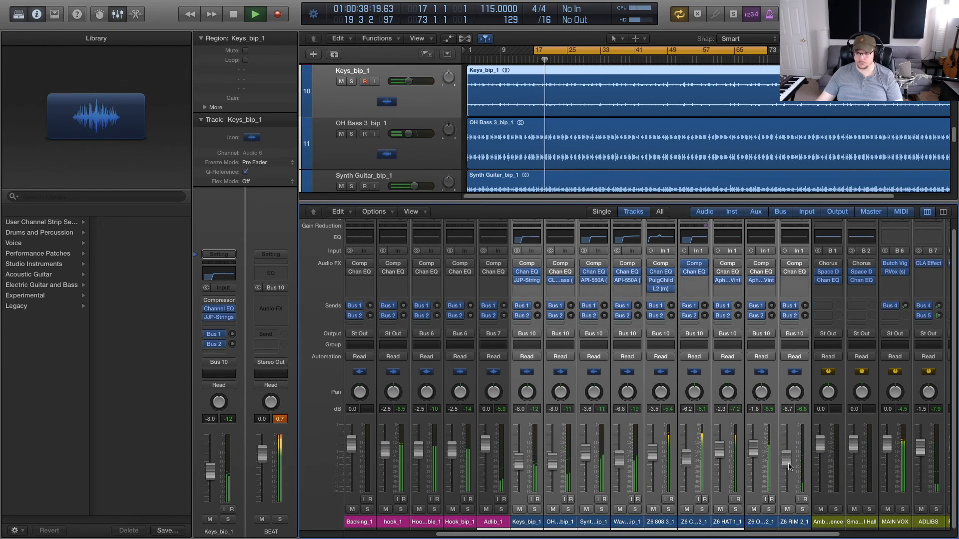
left_click_drag(787, 458, 787, 464)
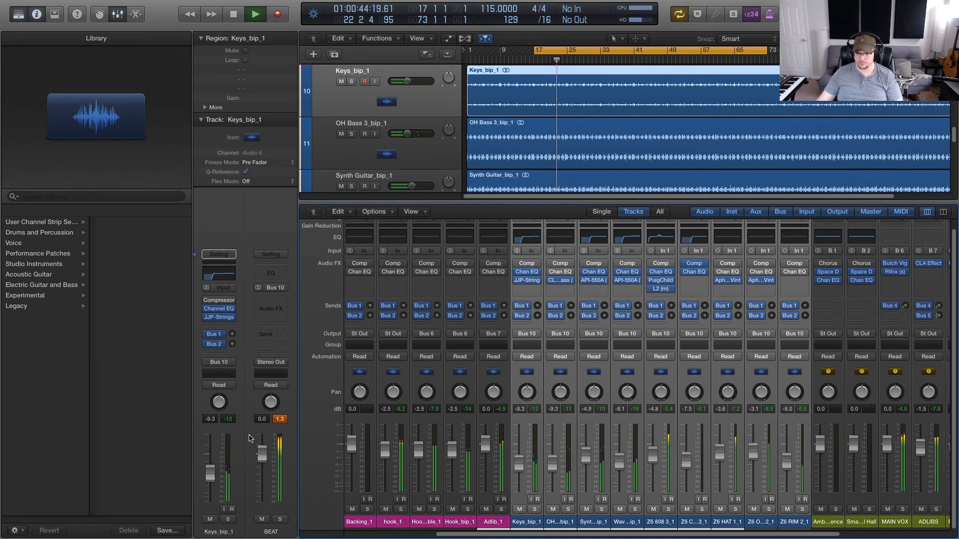
left_click(281, 420)
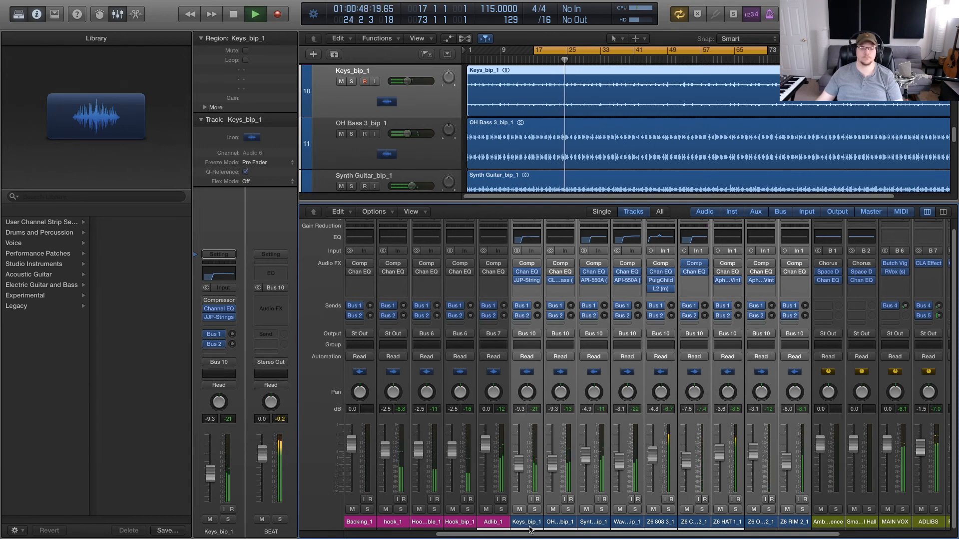
Step: Insert a Limiter on the BEAT bus and set its Output Level to -0.3 dB
left_click(280, 307)
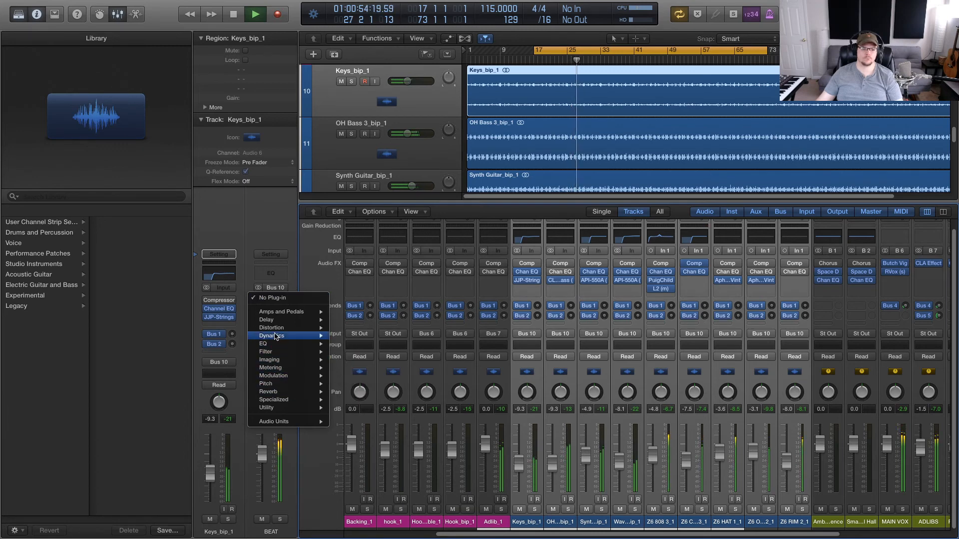
mouse_move(278, 335)
mouse_move(368, 384)
left_click(416, 384)
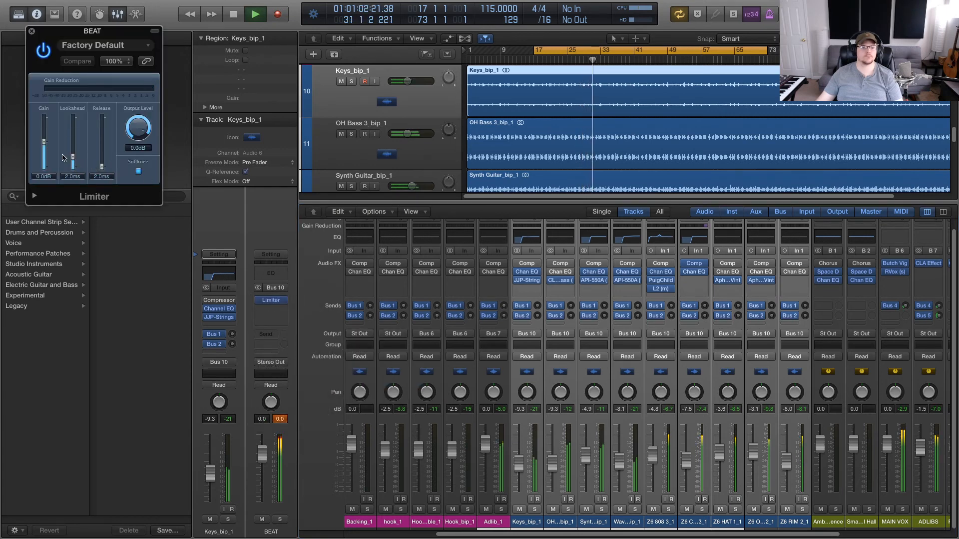
left_click_drag(134, 131, 134, 134)
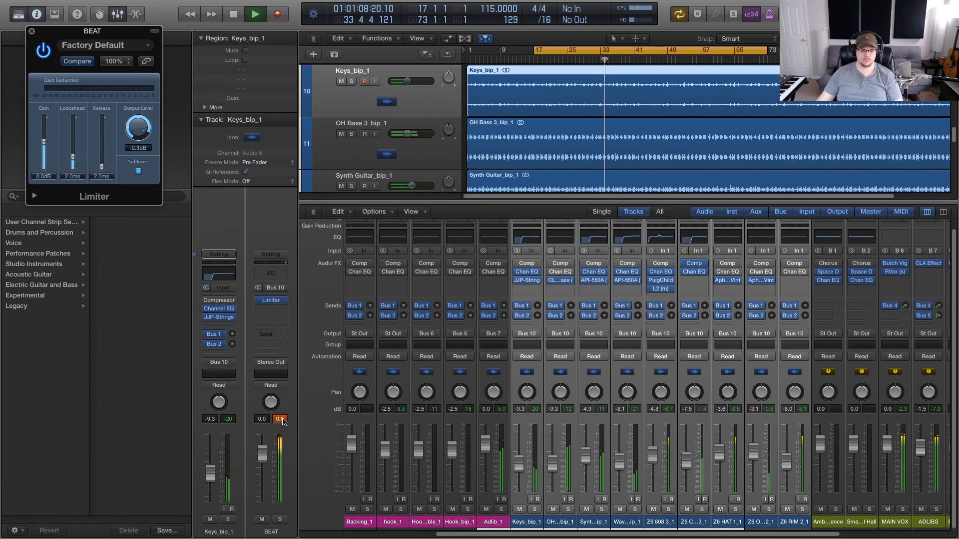
Step: Solo the BEAT, MAIN VOX and ADLIBS buses, reset the peak readings, and play the start of the looped section
left_click_drag(627, 534, 737, 534)
key("space")
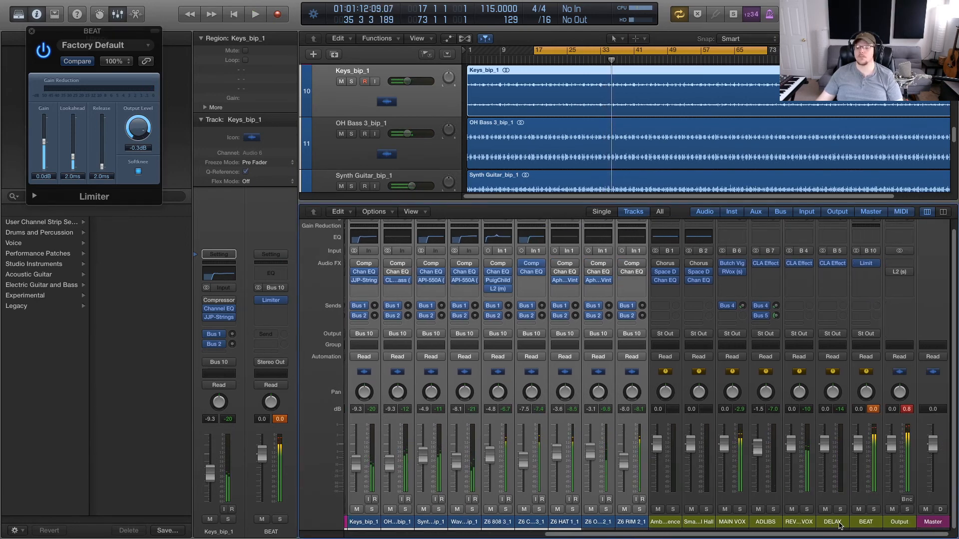
left_click(873, 510)
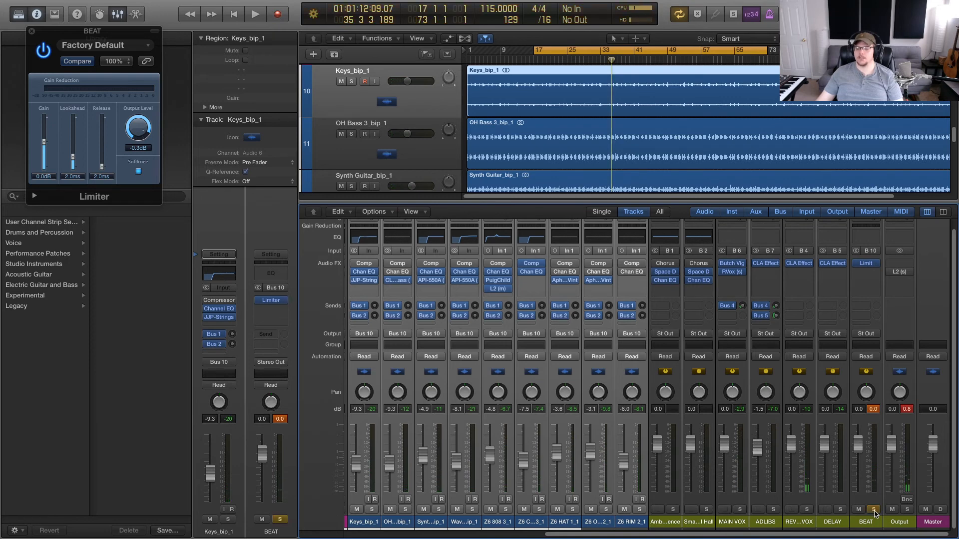
left_click(874, 409)
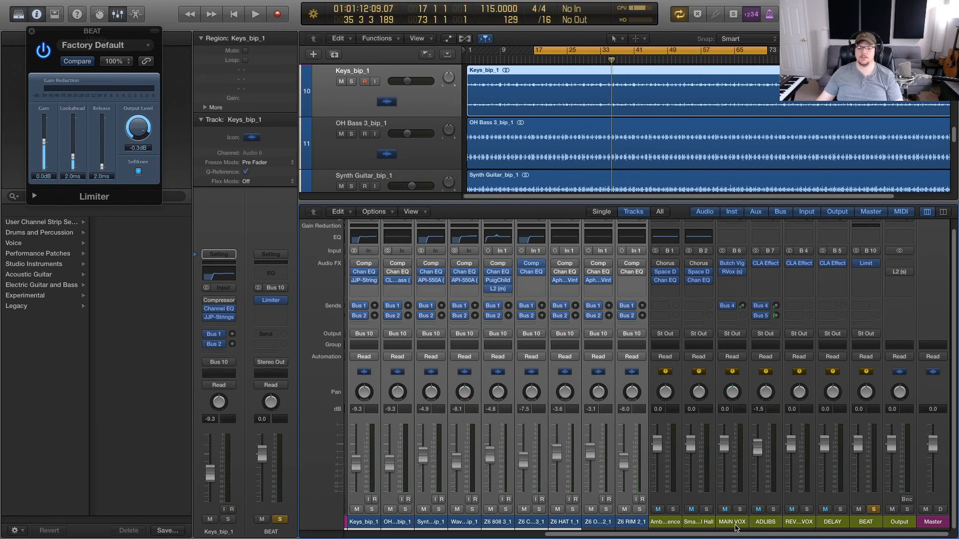
left_click(740, 510)
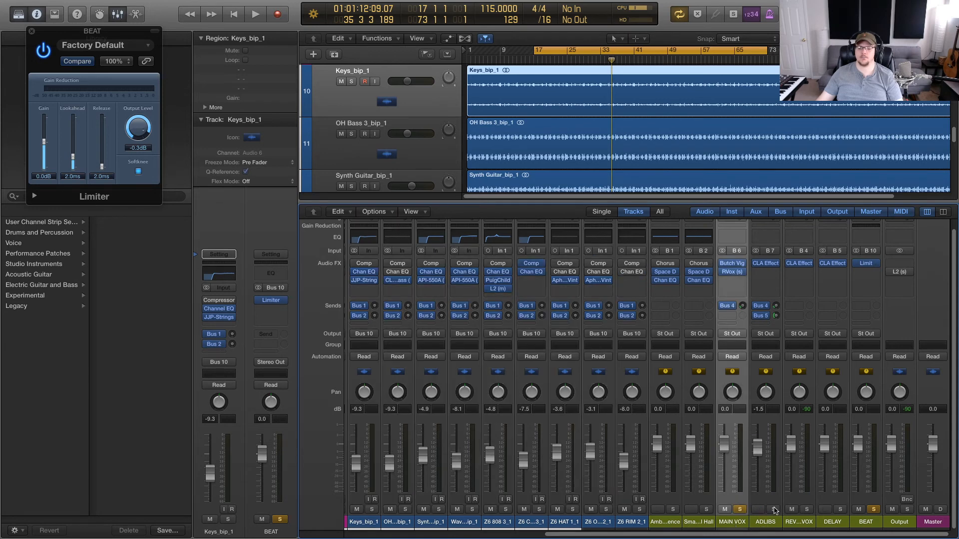
key("space")
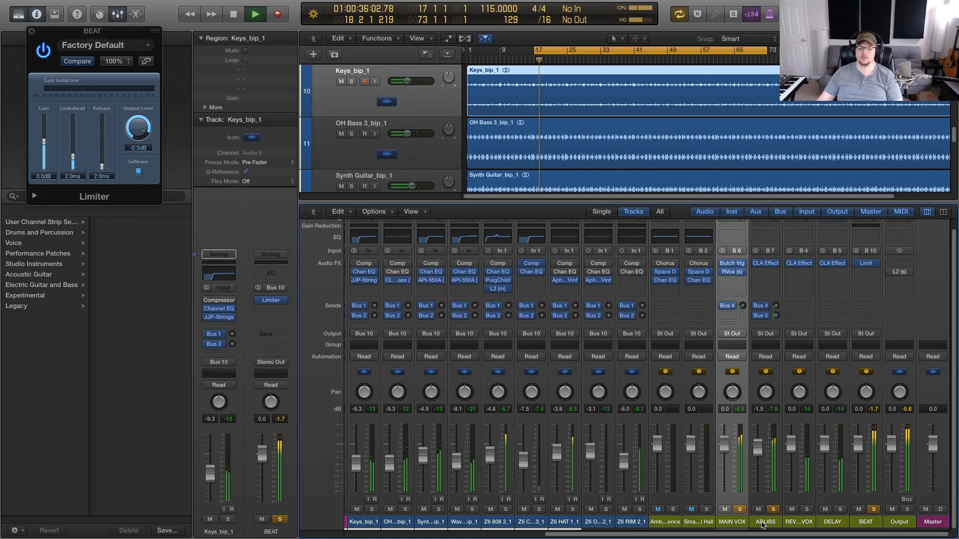
key("space")
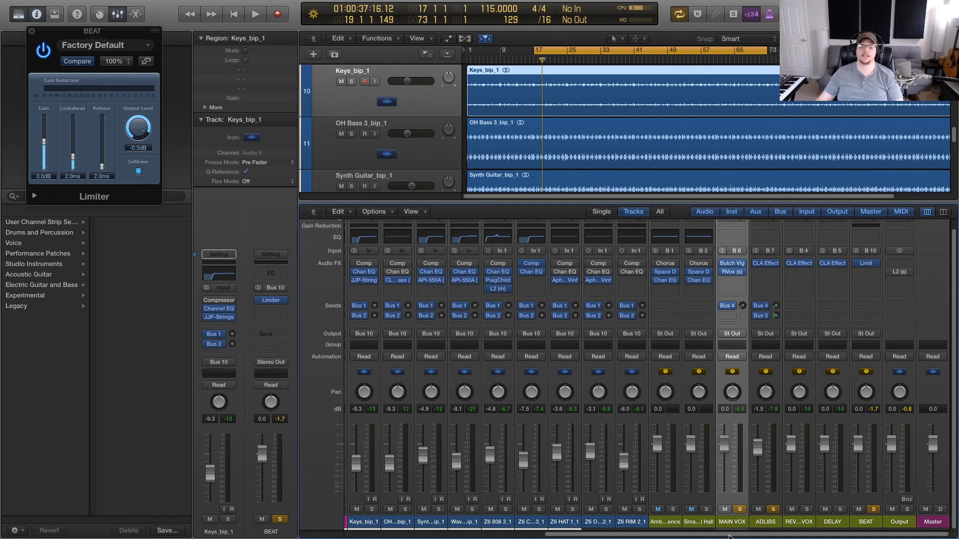
Step: Solo the Keys, OH Bass 3 and Synth Guitar tracks for a brief playback check, and clear those three solos
left_click_drag(729, 536, 620, 537)
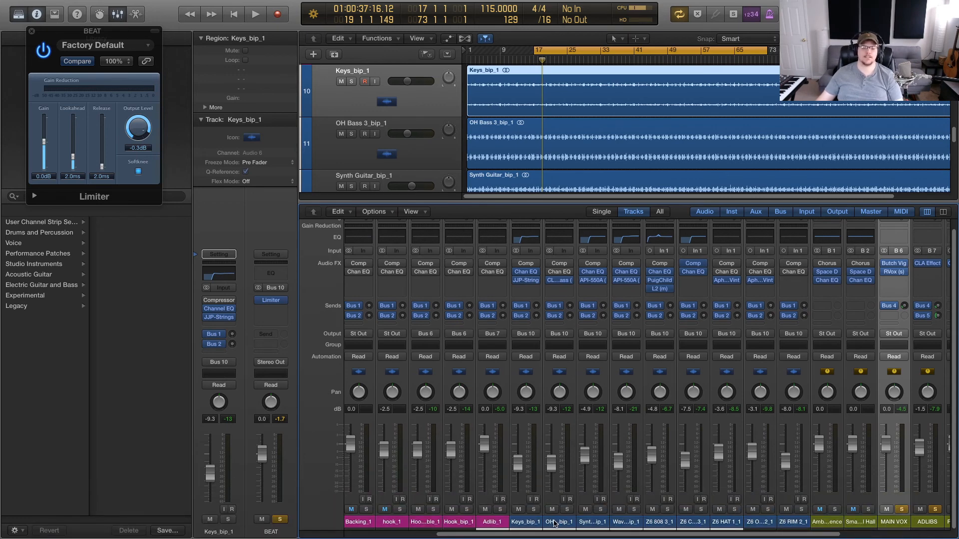
left_click_drag(533, 526, 589, 525)
left_click(600, 511)
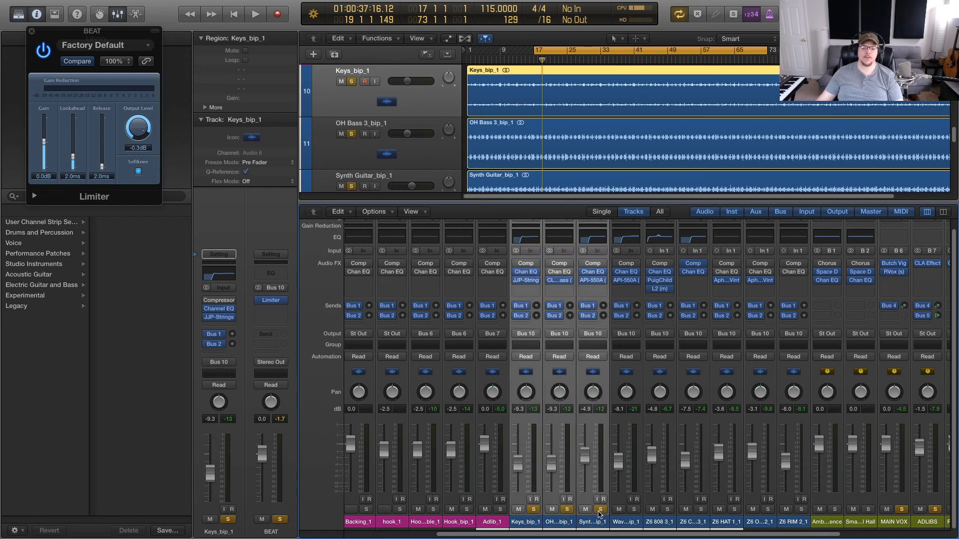
key("space")
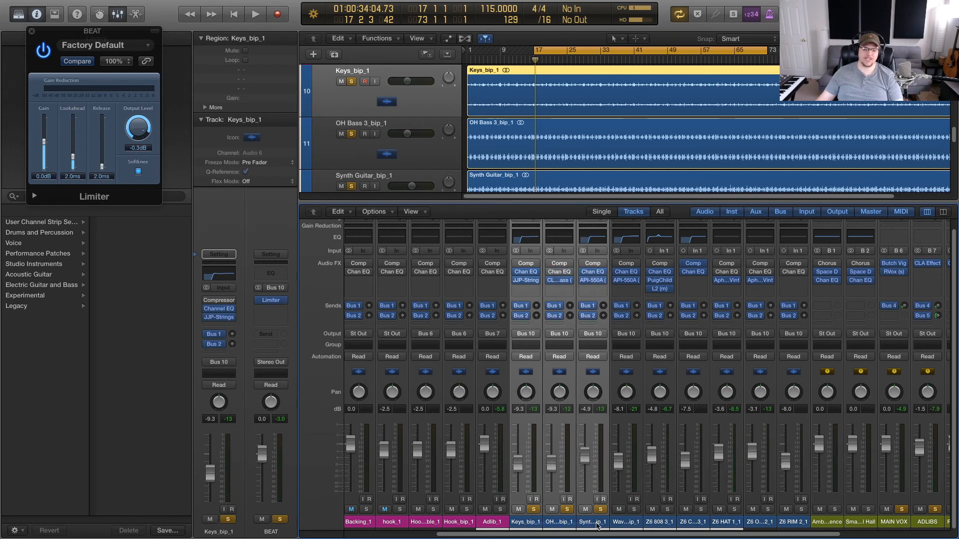
left_click(600, 510)
Step: Play the looped section with the vocal and BEAT buses soloed and reset the Output peak reading to check the combined level
left_click_drag(633, 537, 768, 538)
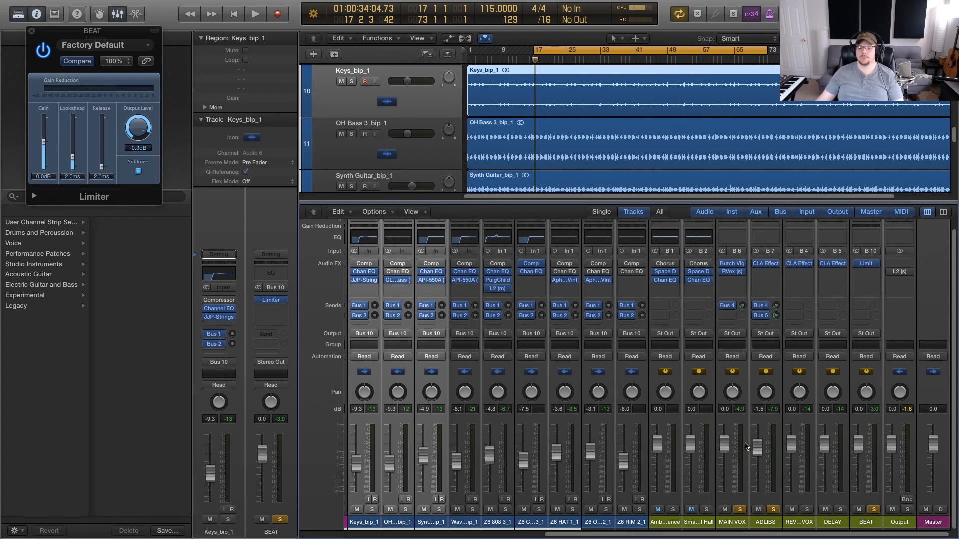
key("space")
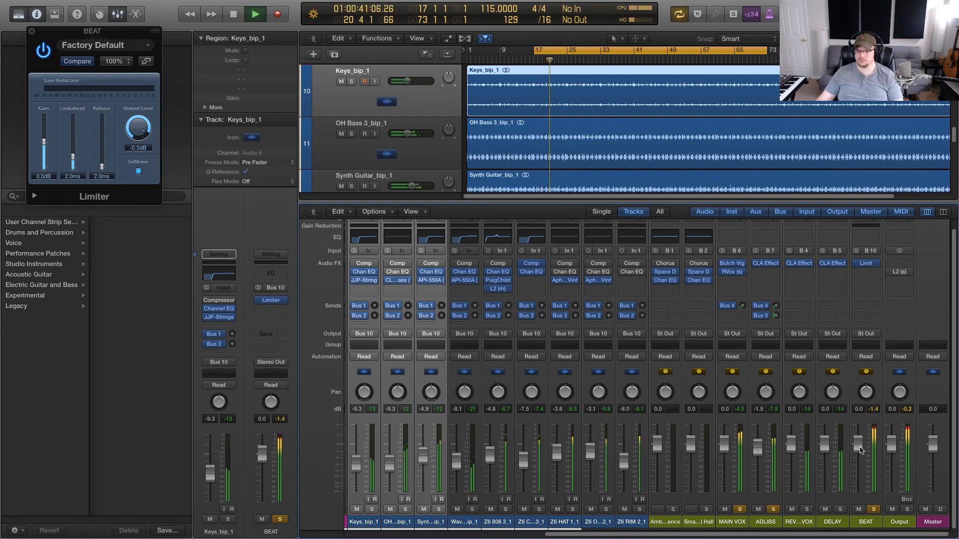
left_click(908, 410)
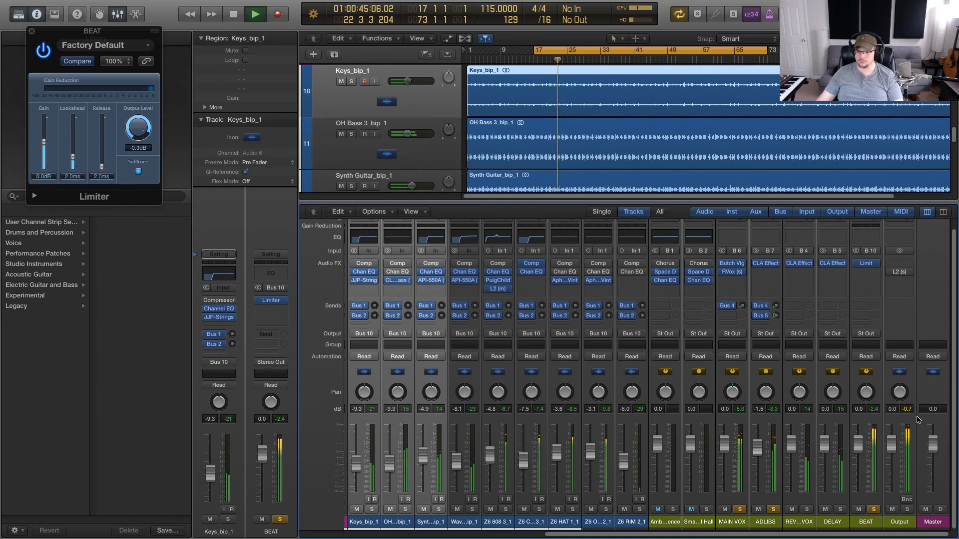
key("space")
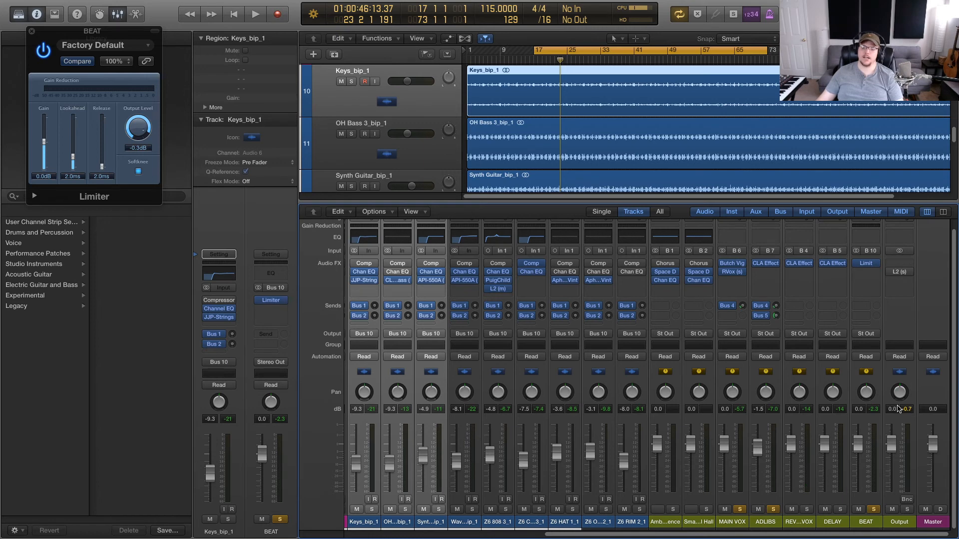
key("space")
key("space")
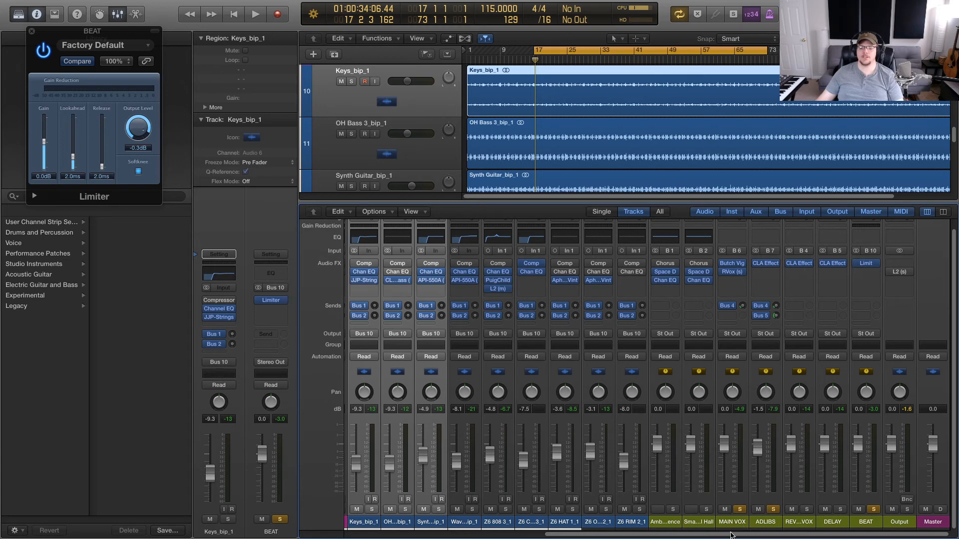
Step: Clear the solos on the MAIN VOX, ADLIBS and BEAT buses, and solo the REF mix track to play the reference
left_click_drag(748, 525, 768, 528)
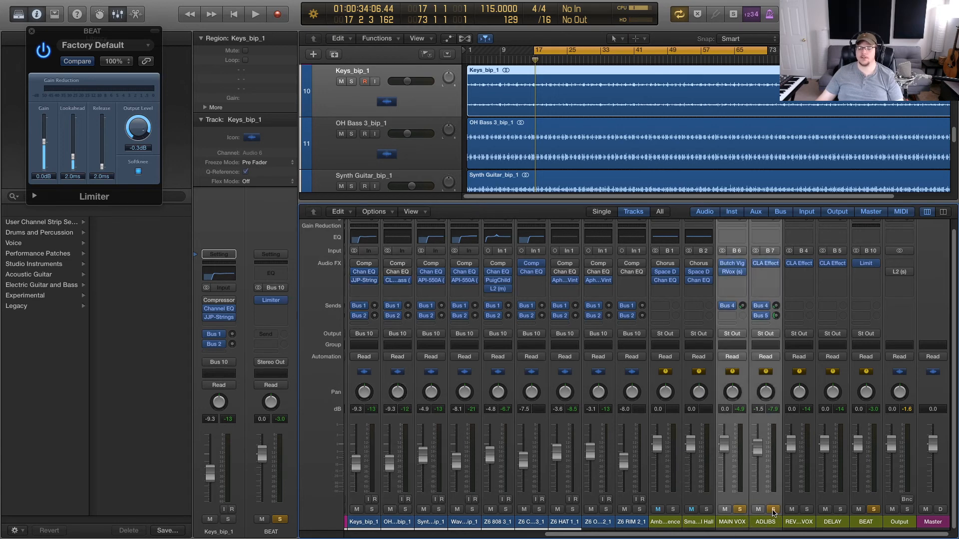
left_click(872, 510)
left_click_drag(823, 535, 623, 535)
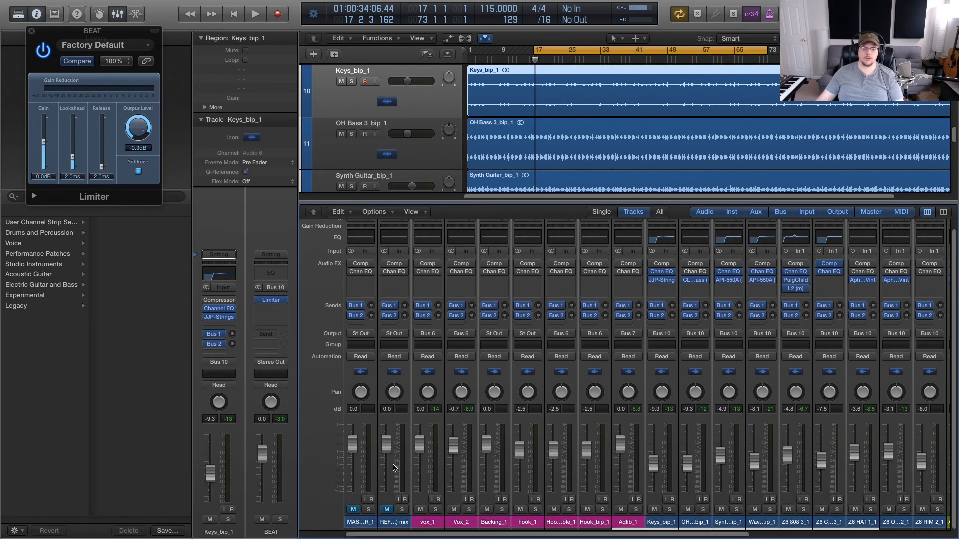
left_click(403, 509)
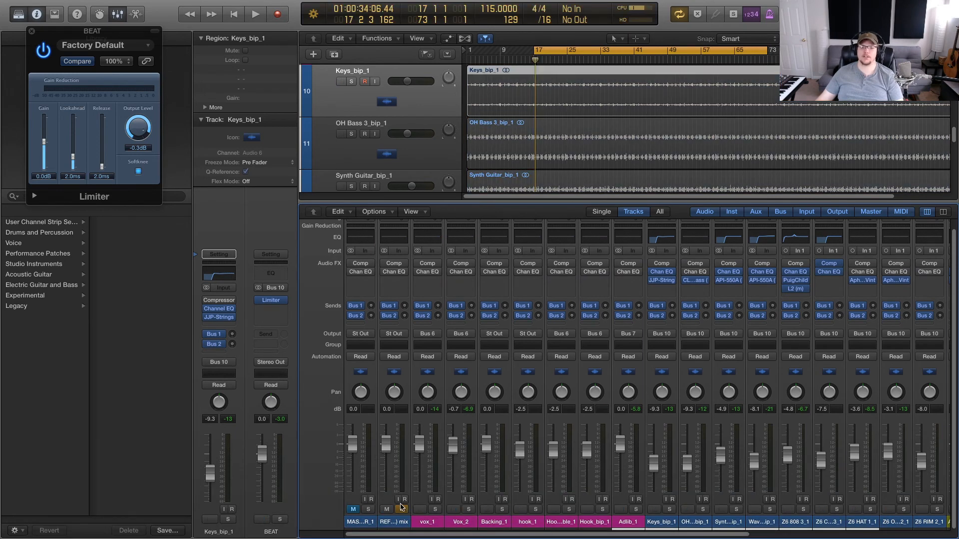
key("space")
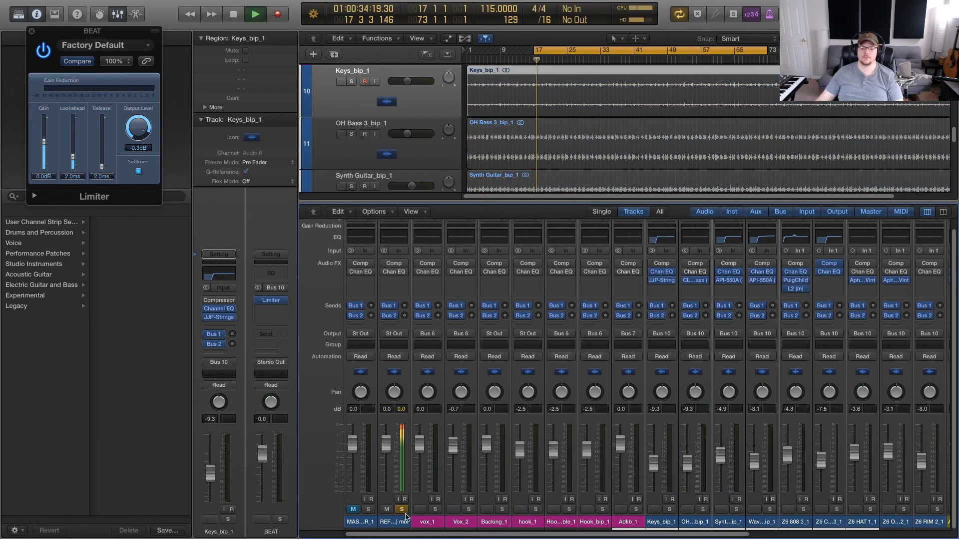
mouse_move(419, 537)
left_mouse_down()
mouse_move(549, 535)
mouse_move(418, 536)
left_mouse_up()
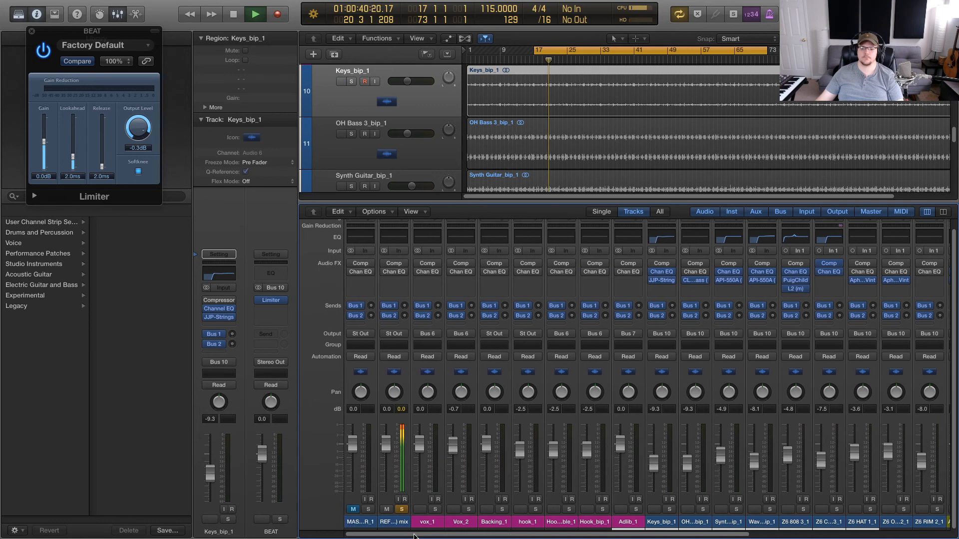
Step: Clear the REF mix track's solo and play the full mix from the loop start, dismissing the system overload alert
key("space")
left_click(402, 509)
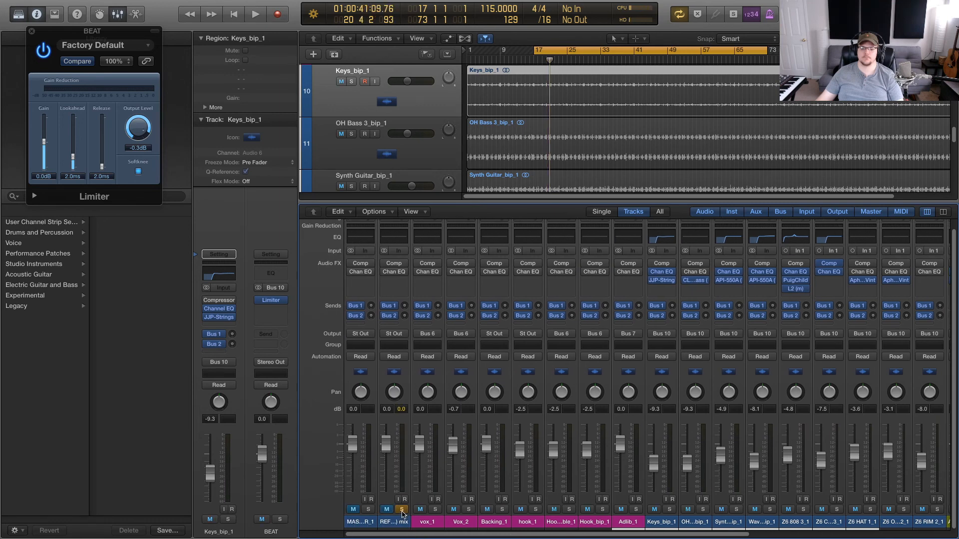
left_click(402, 509)
key("space")
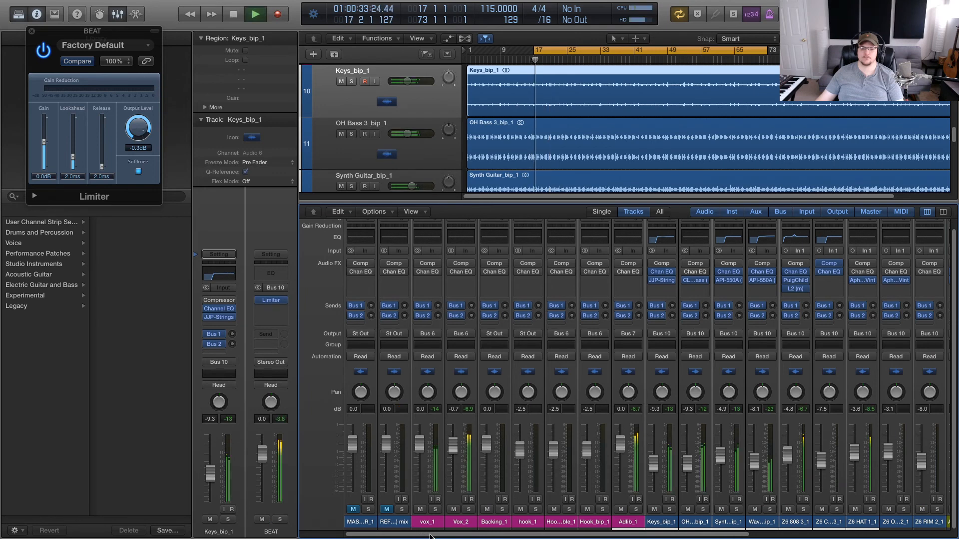
left_click_drag(411, 533, 510, 535)
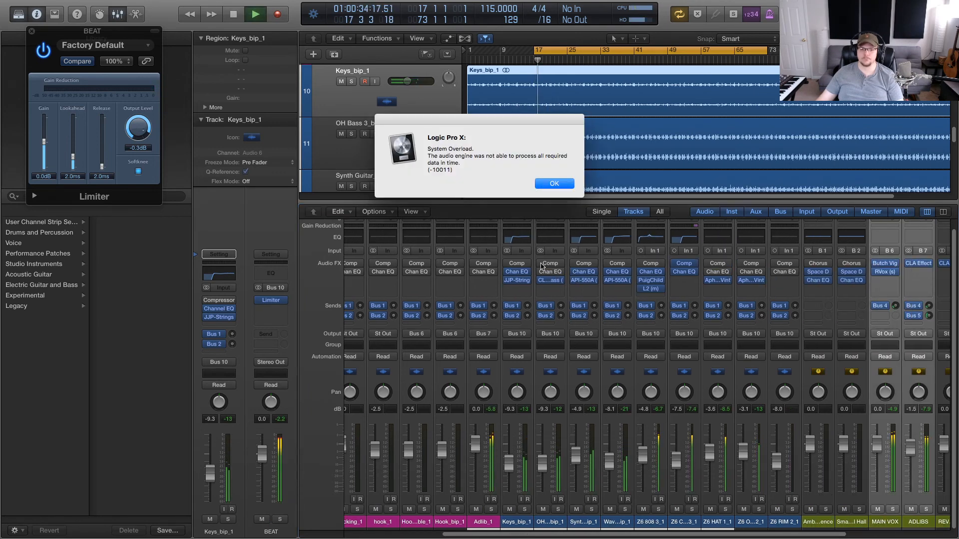
left_click(556, 185)
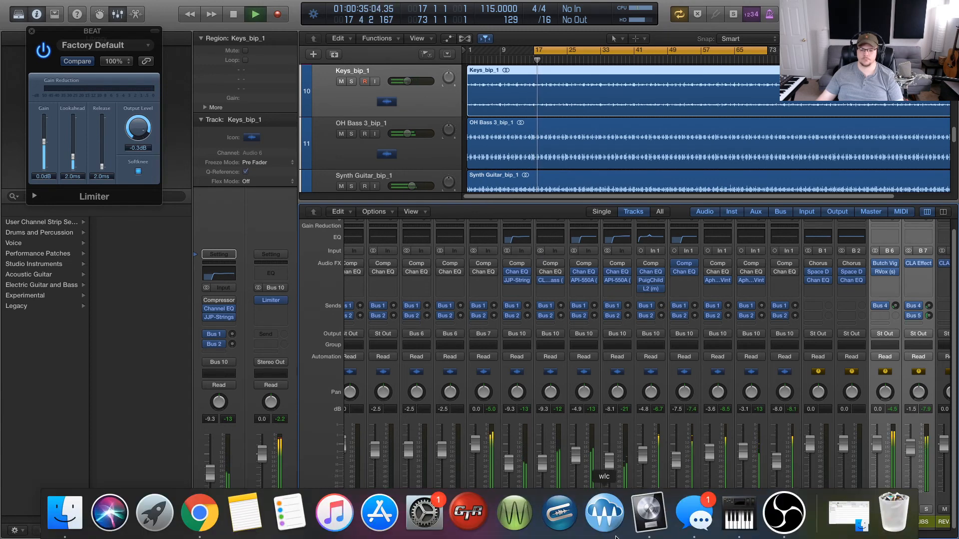
left_click_drag(610, 533, 659, 532)
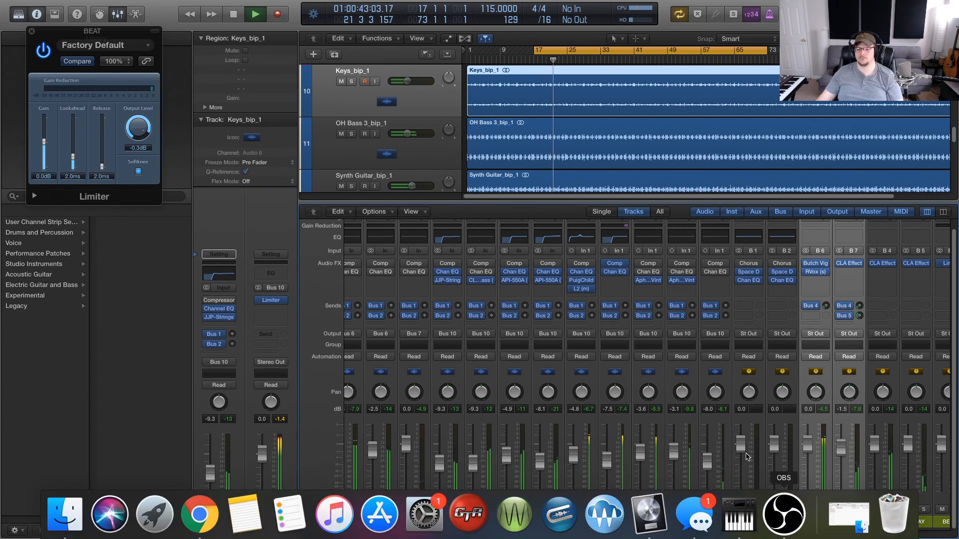
left_click_drag(763, 532, 898, 534)
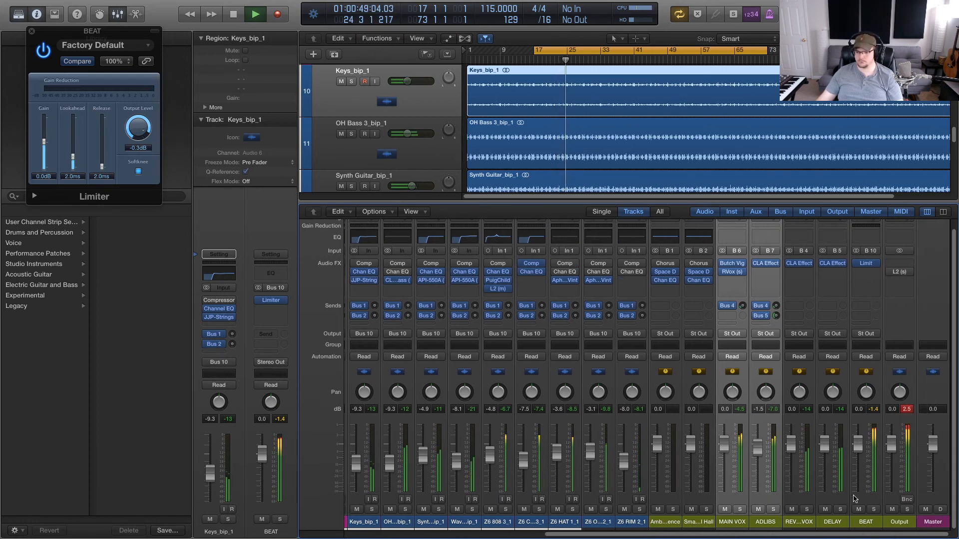
Step: Solo the BEAT bus, restart playback from the loop start, and lower the BEAT fader to -3.0 dB
left_click(875, 511)
key("space")
key("space")
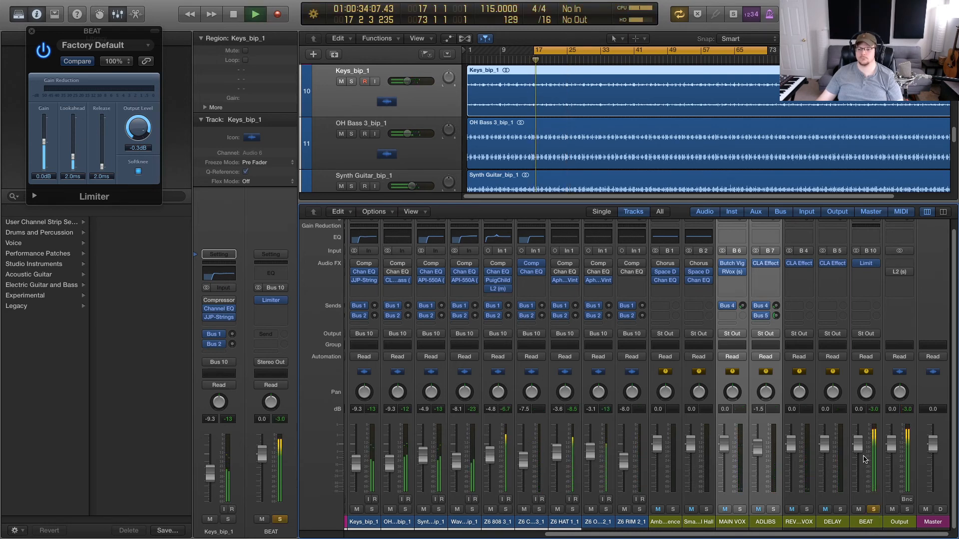
left_click_drag(857, 445, 858, 450)
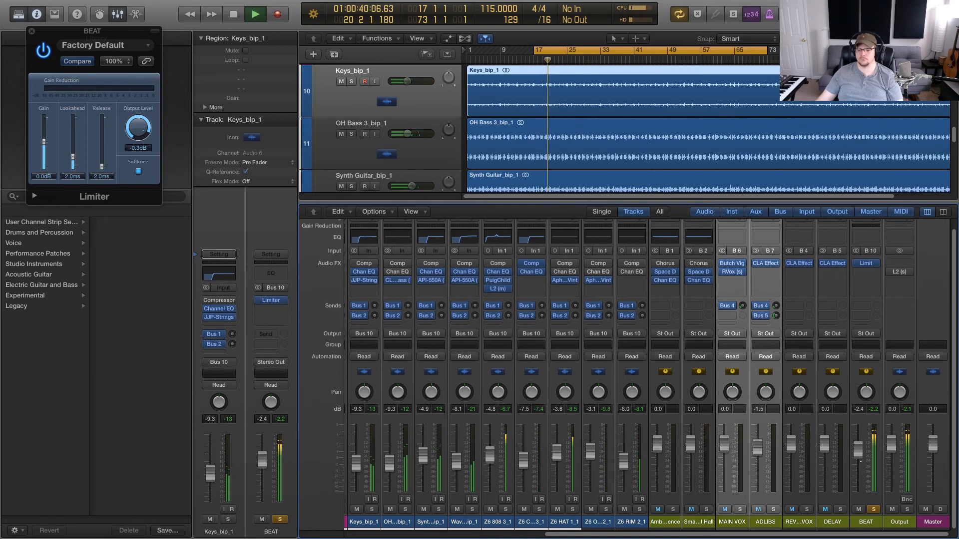
left_click_drag(859, 462, 860, 464)
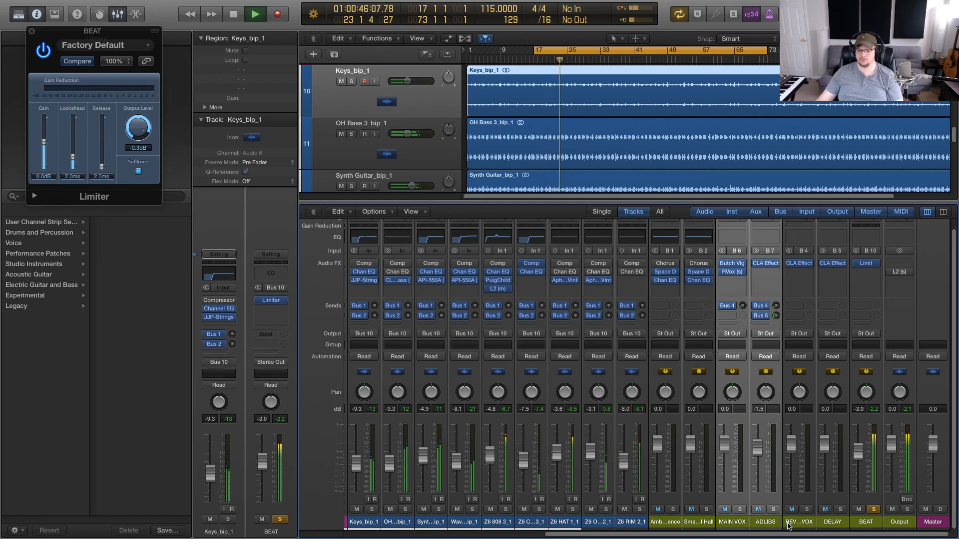
Step: Solo the MAIN VOX and ADLIBS buses alongside BEAT, dismiss the system overload alert, and listen from the loop start before stopping playback
left_click(739, 510)
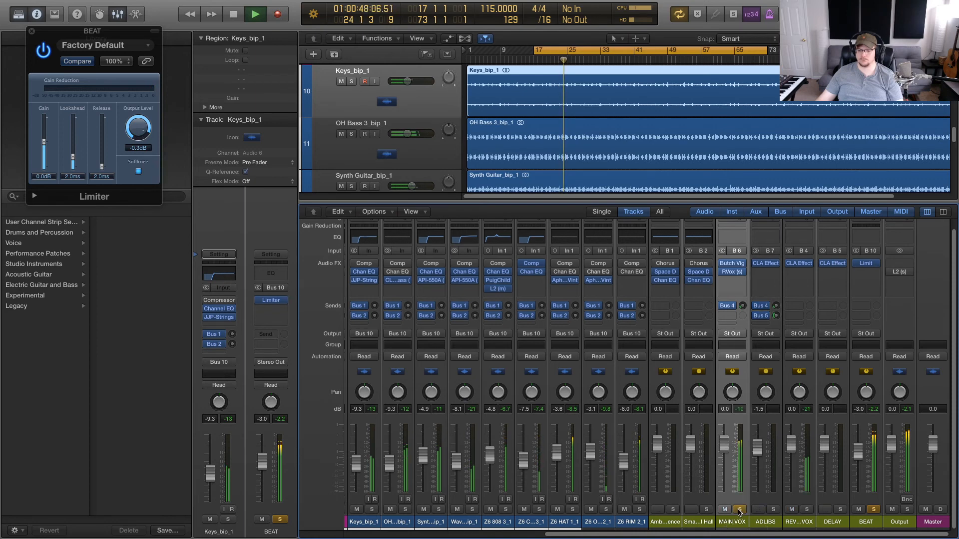
left_click(773, 510)
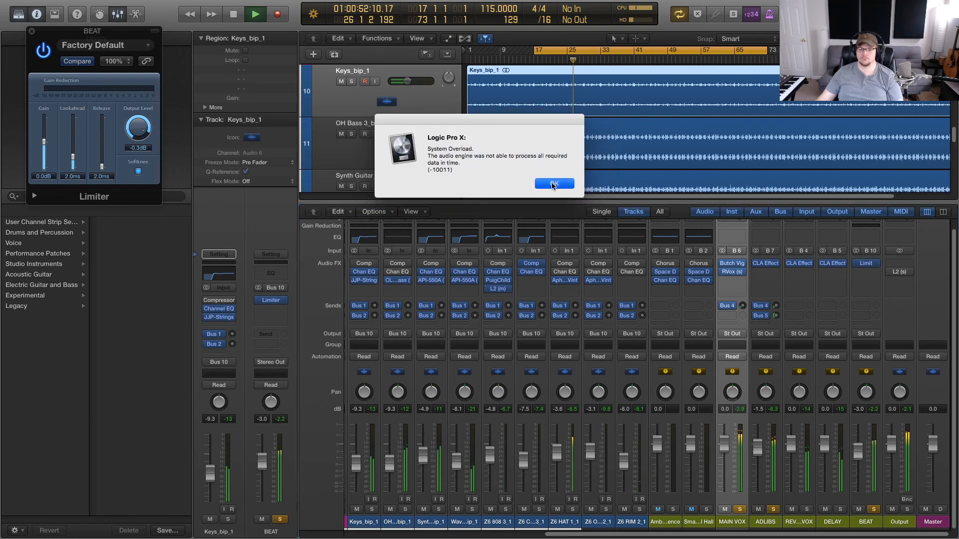
left_click(553, 184)
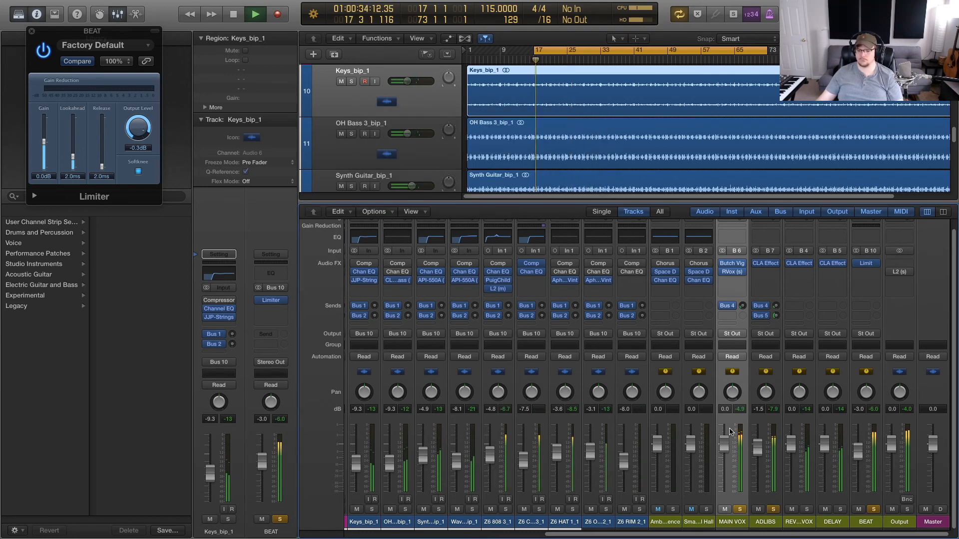
key("space")
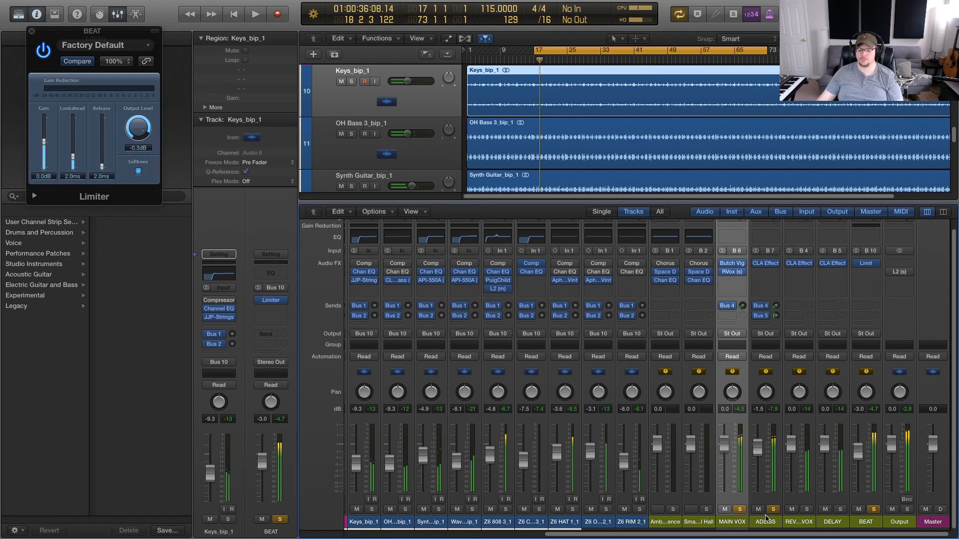
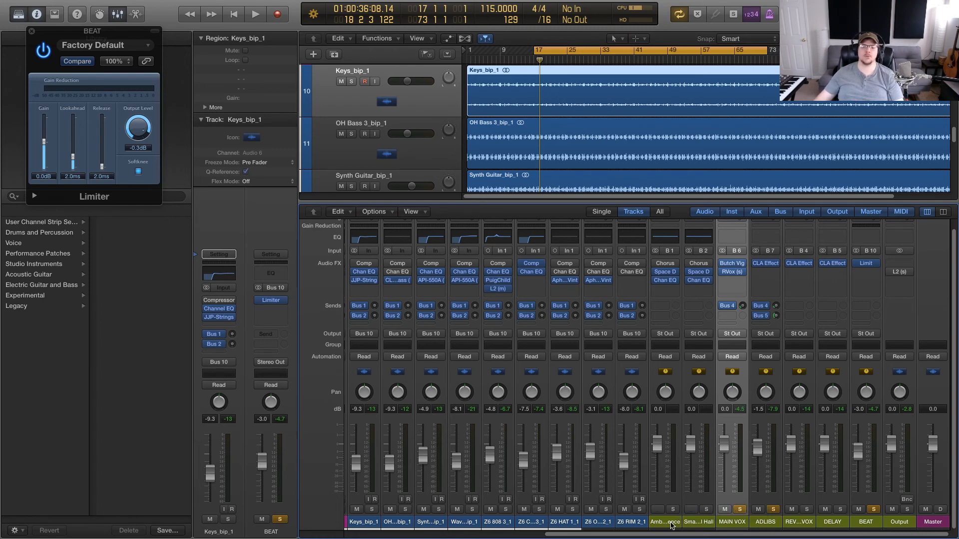
Step: Clear the solos, play the full mix, lower MAIN VOX and ADLIBS together to -2.0 and -3.5 dB, and reset the Output peak reading
left_click(757, 525, "shift")
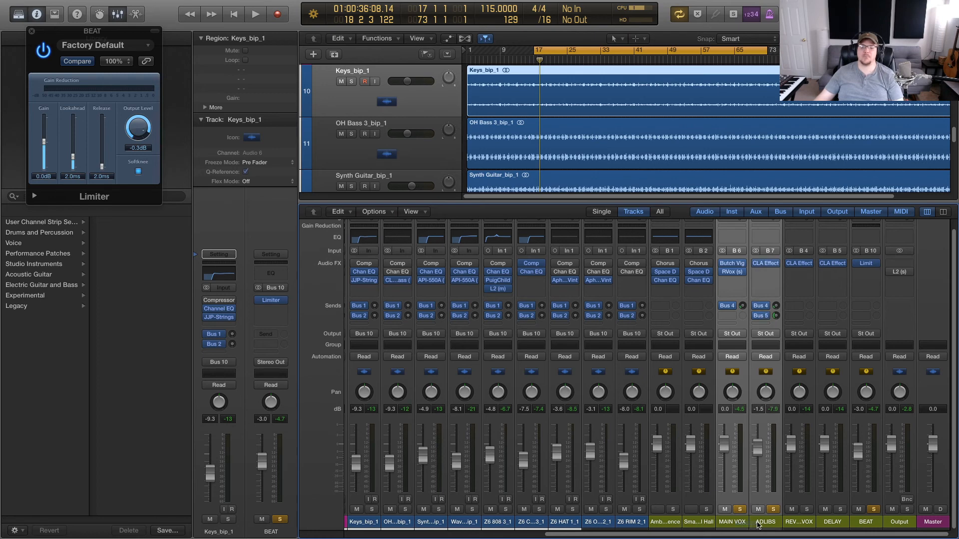
left_click(874, 511)
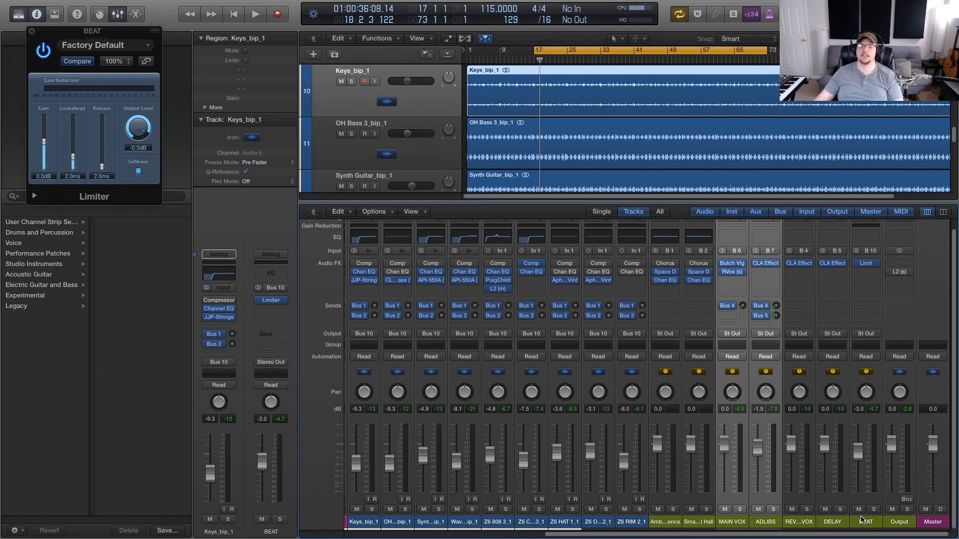
key("space")
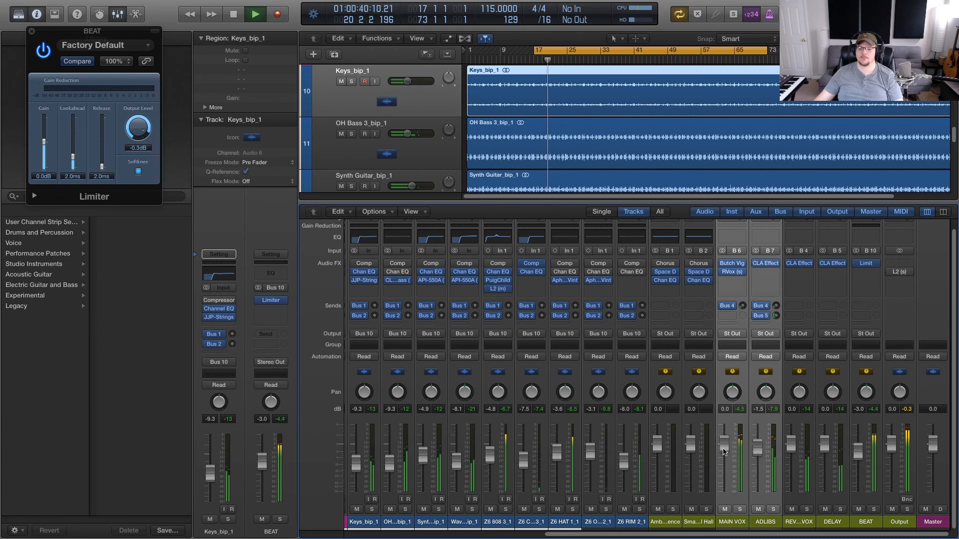
left_click_drag(758, 449, 757, 455)
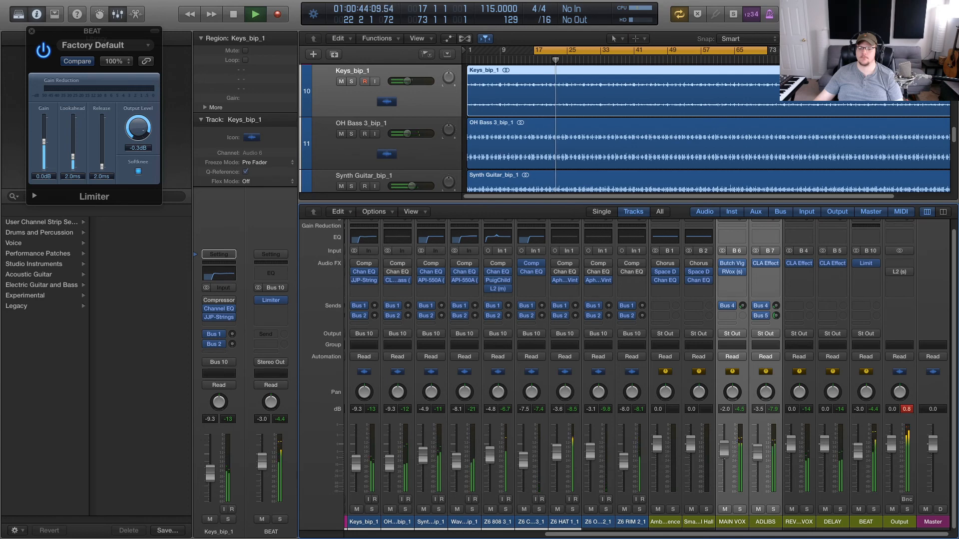
left_click(906, 409)
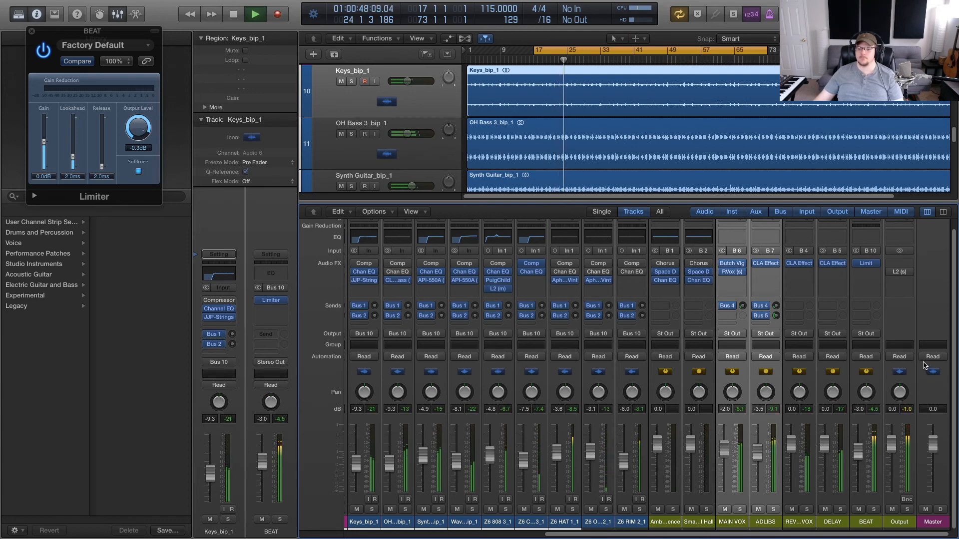
Step: Insert the stereo Waves SSLComp plug-in on the Output channel ahead of the L2
left_click(911, 264)
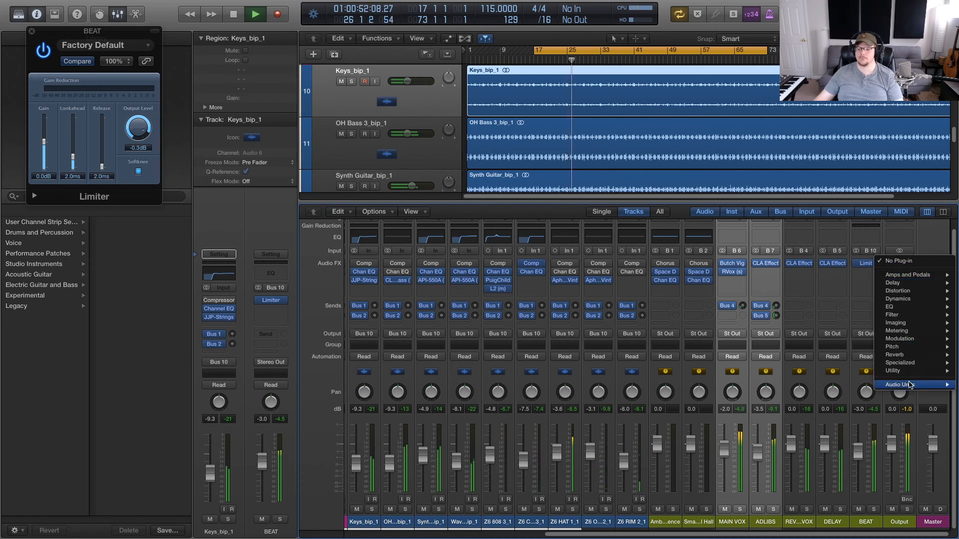
mouse_move(910, 384)
mouse_move(818, 420)
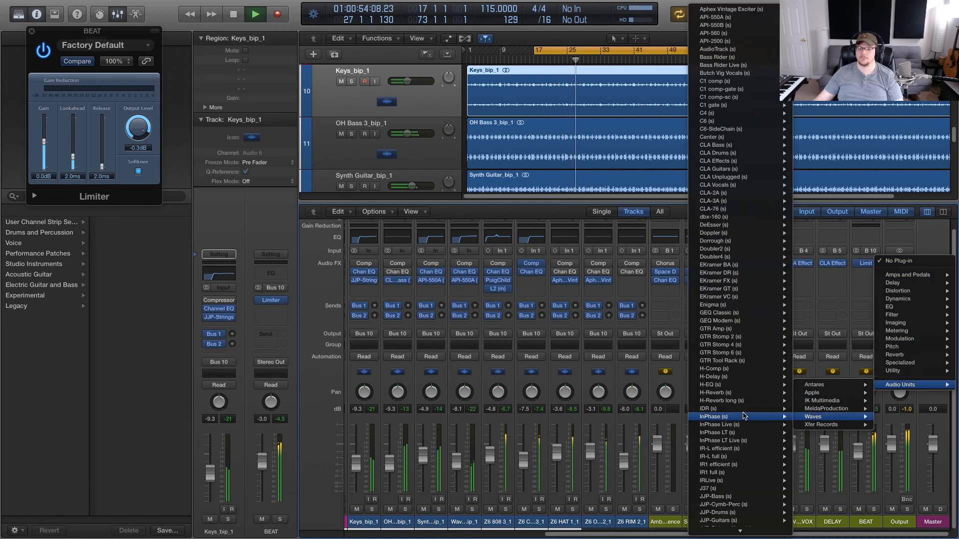
scroll(745, 415, "down", 5)
scroll(744, 415, "down", 15)
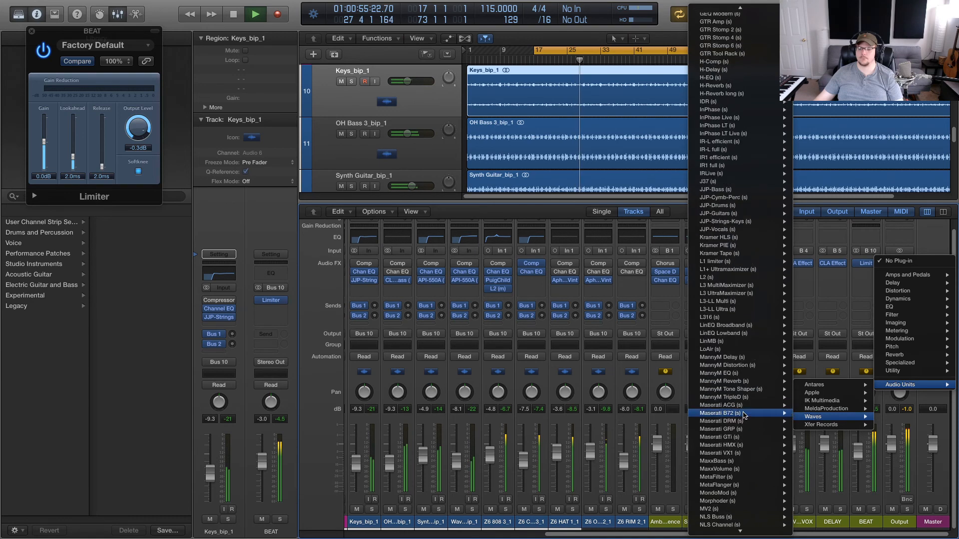
scroll(744, 414, "down", 9)
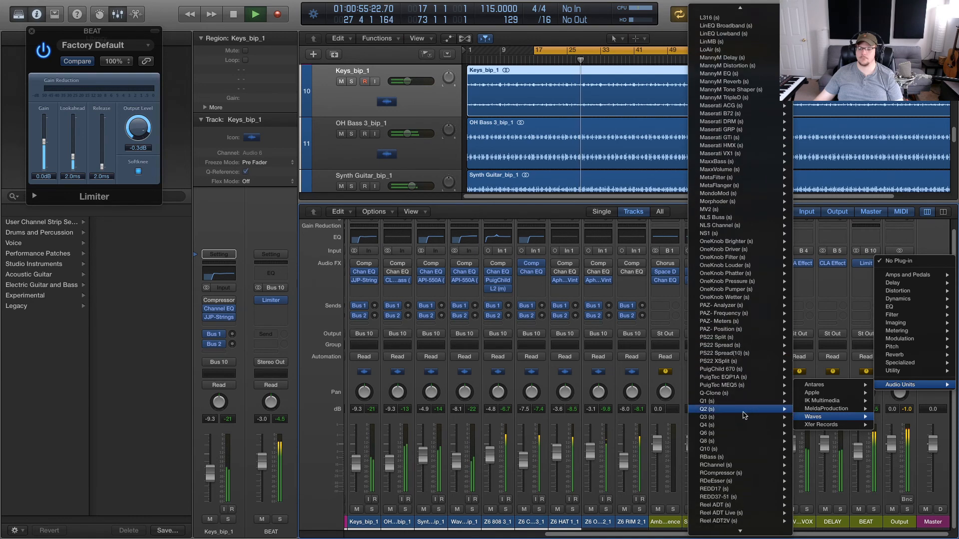
scroll(744, 415, "down", 1)
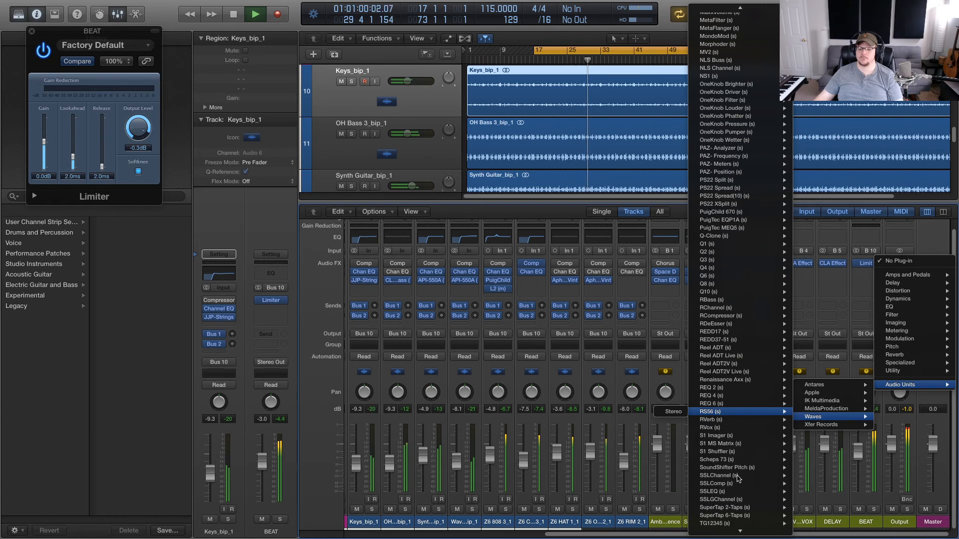
mouse_move(702, 487)
left_click(674, 484)
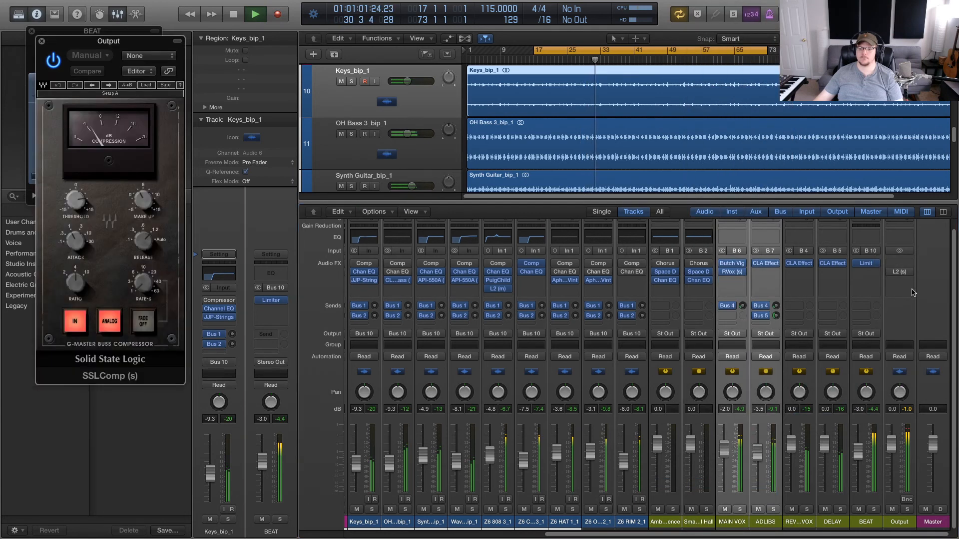
Step: Load the Mastering preset in SSLComp, fine-tune its threshold, and compare the mix with the compressor bypassed and enabled
left_click(146, 85)
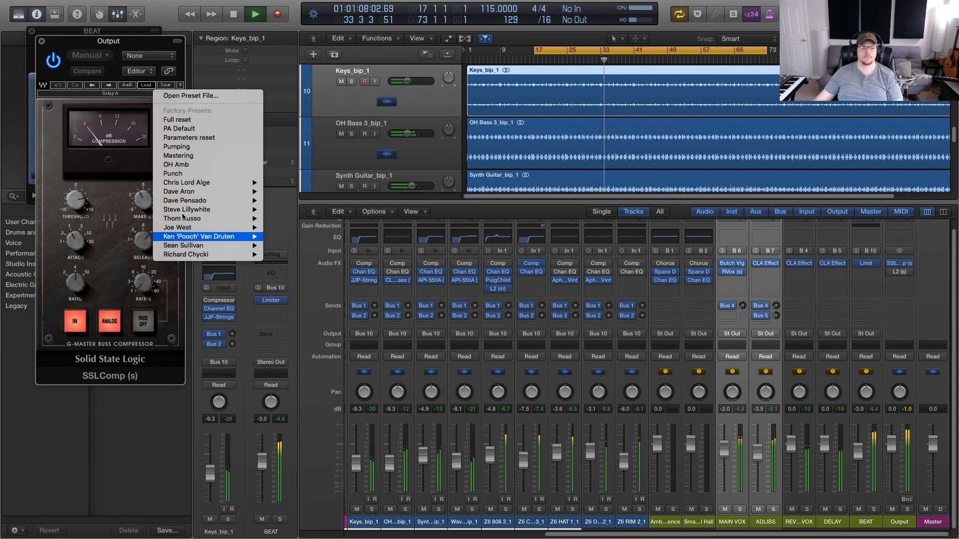
left_click(178, 155)
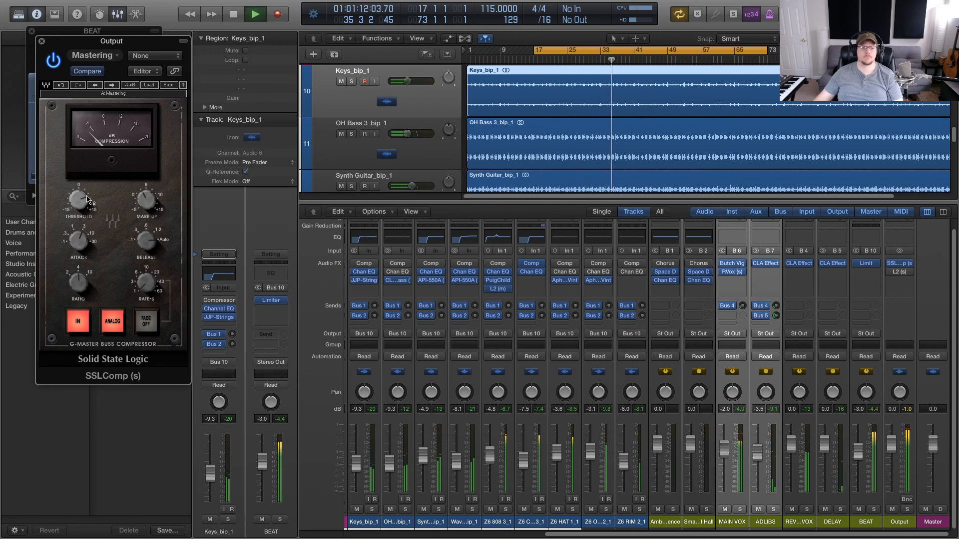
left_click_drag(87, 205, 87, 210)
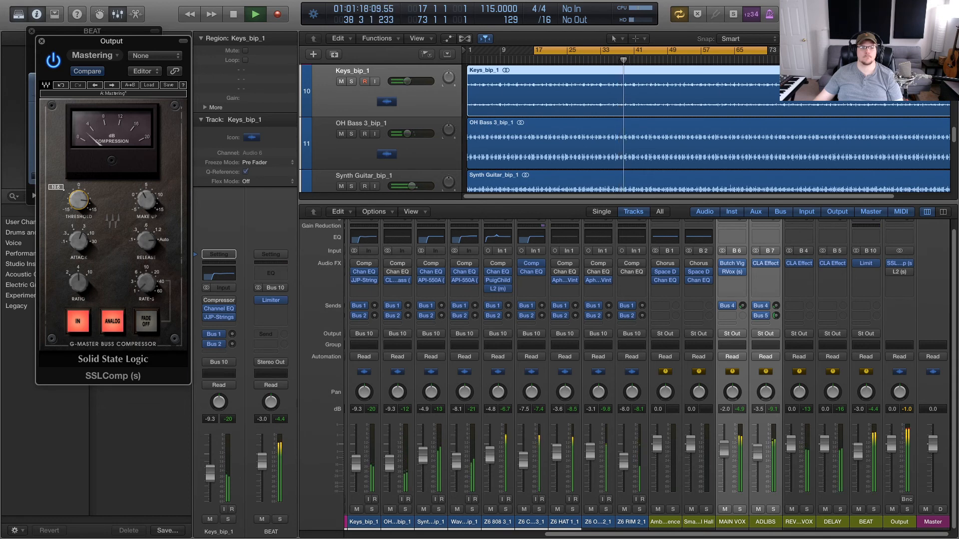
left_click(51, 64)
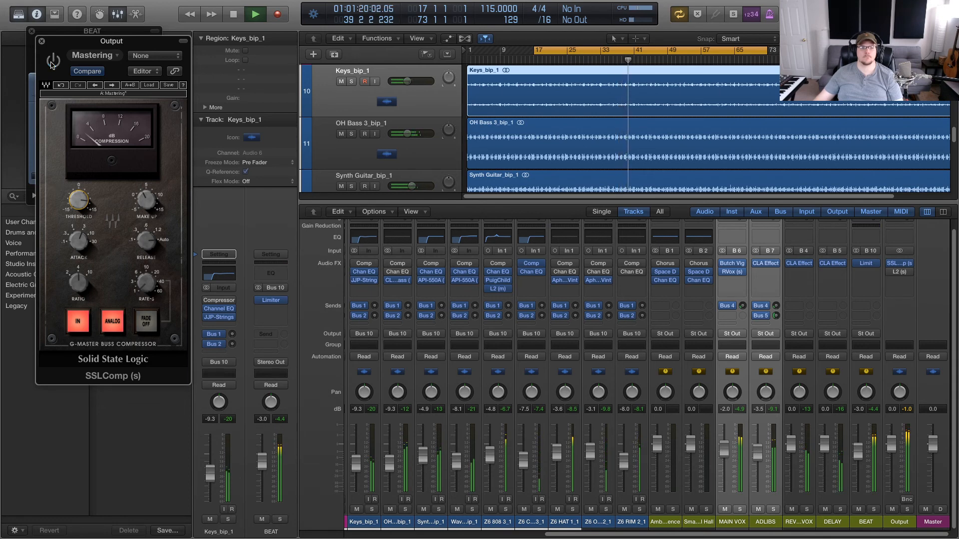
left_click(51, 63)
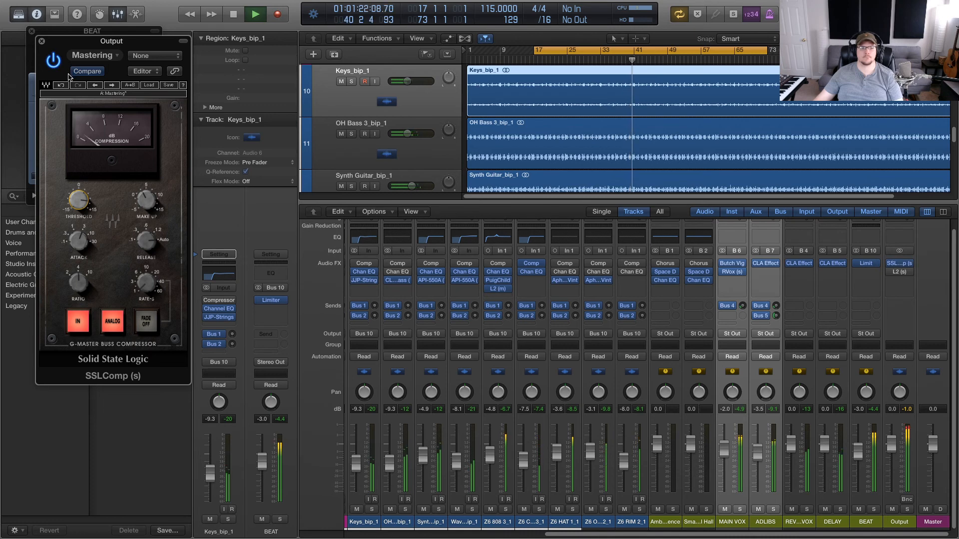
Step: Lower the ADLIBS bus fader on its own to -5.7 dB while the mix plays
left_click(767, 522)
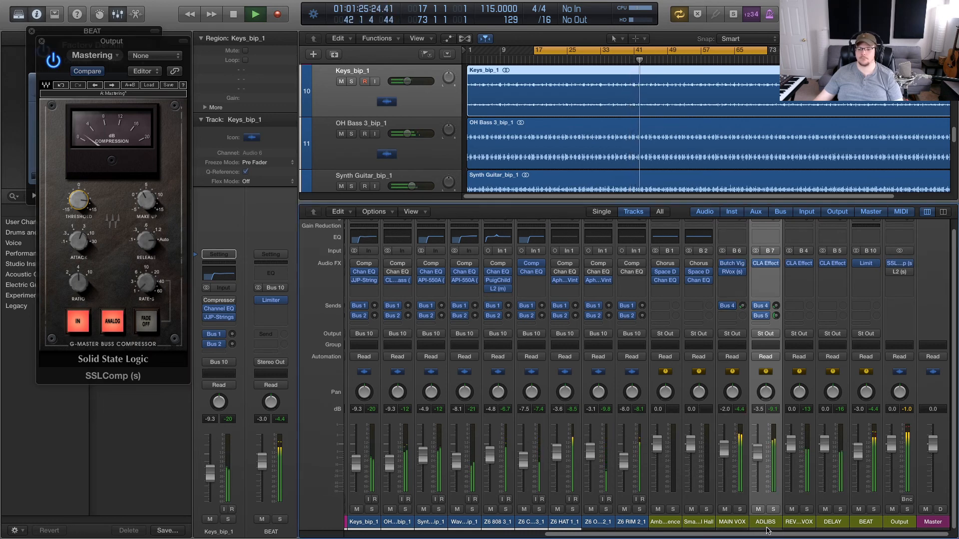
left_click_drag(758, 453, 757, 456)
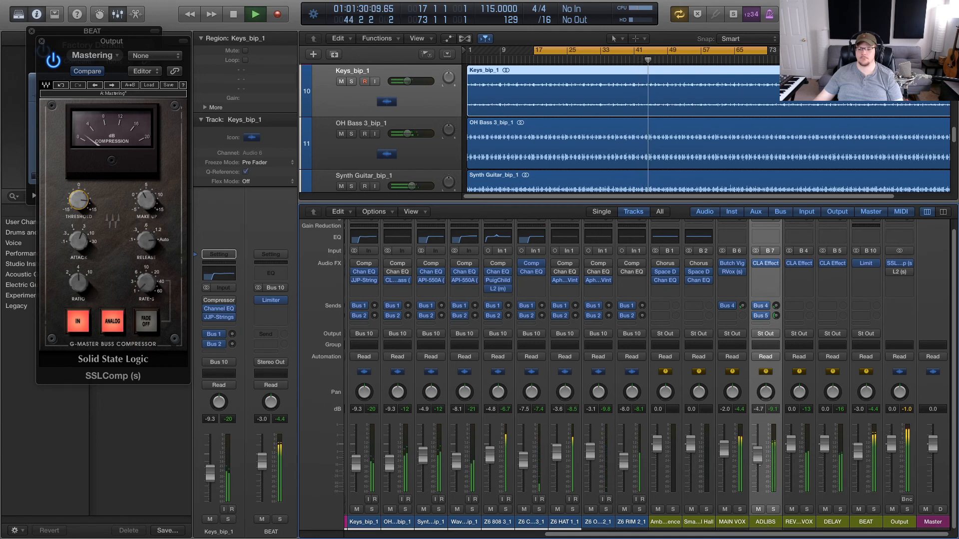
left_click_drag(757, 456, 757, 458)
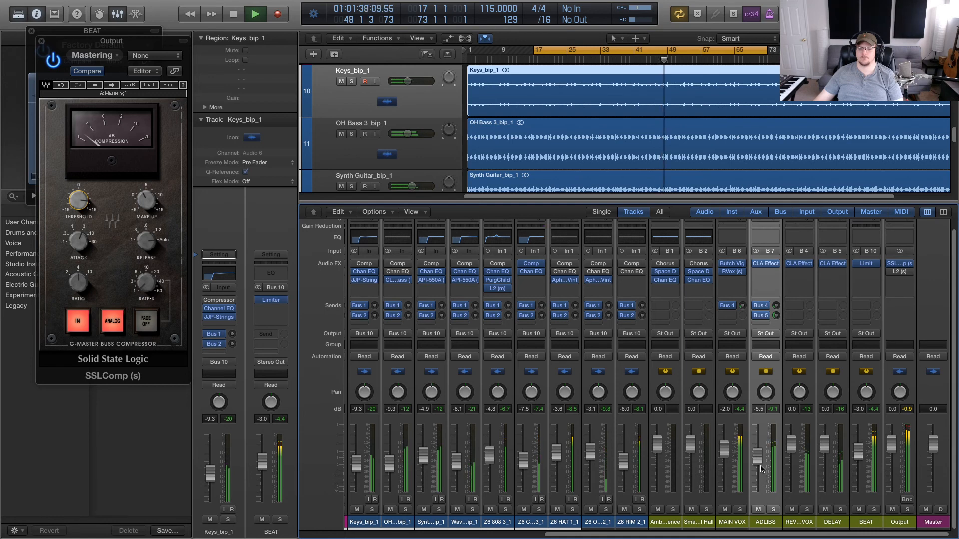
left_click_drag(757, 455, 757, 457)
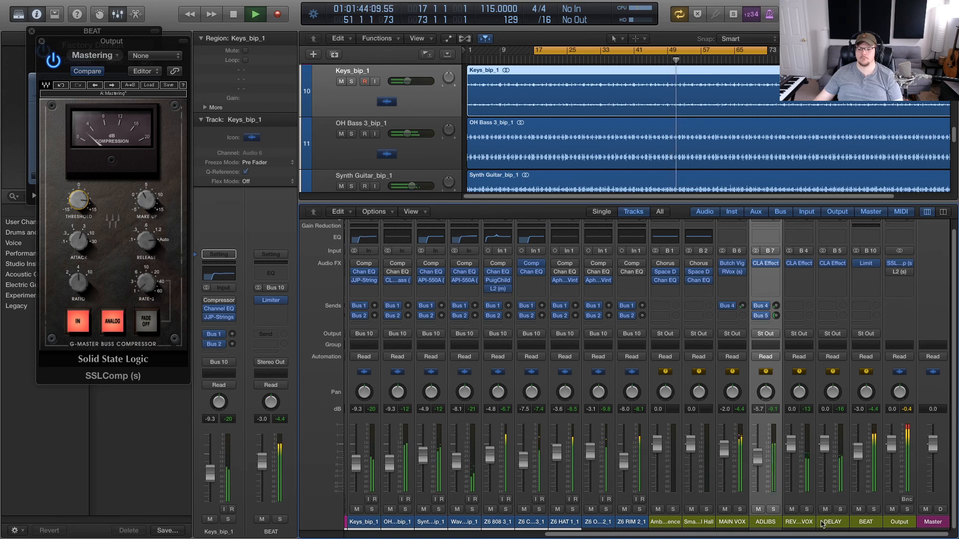
Step: Lower the SSLComp make-up gain slightly to tame the Output level, resetting the Output peak reading to recheck it
left_click(907, 409)
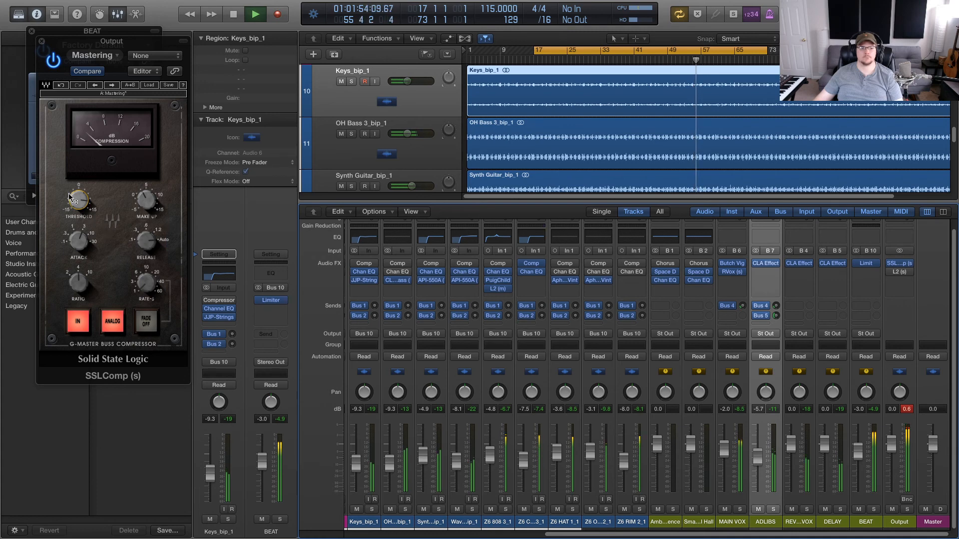
mouse_move(140, 196)
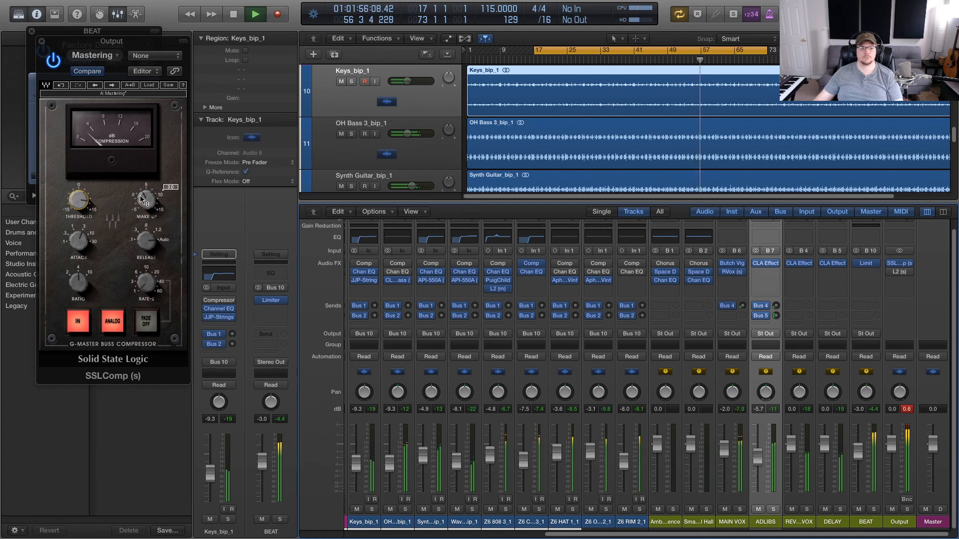
left_click_drag(140, 196, 140, 200)
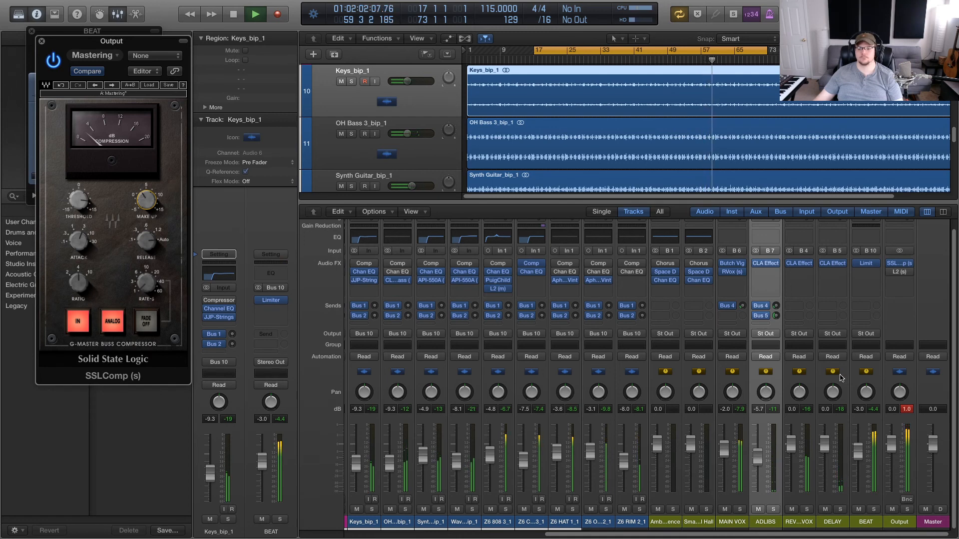
left_click(907, 409)
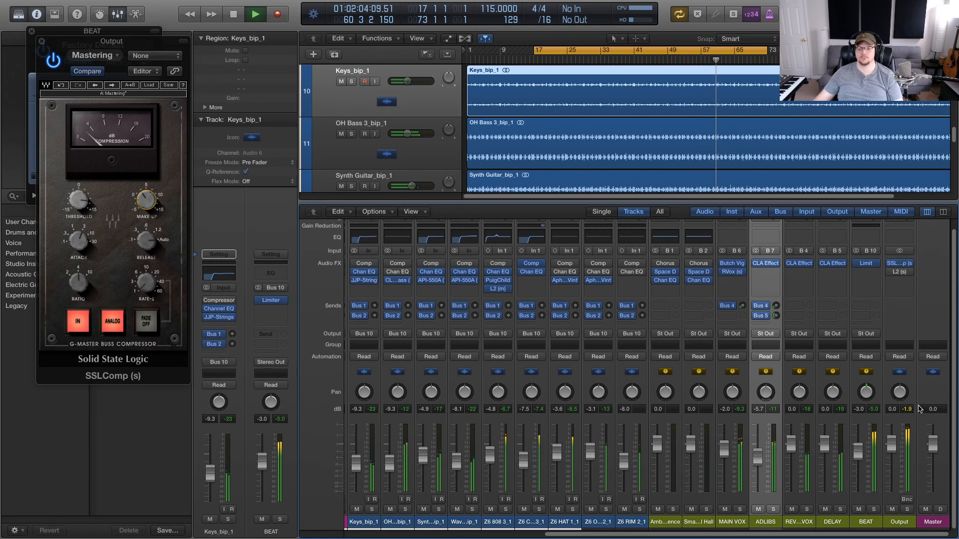
Step: Enable the L2 on the Output channel, load its 16bit Moderate Limiting preset, and stop playback
mouse_move(892, 274)
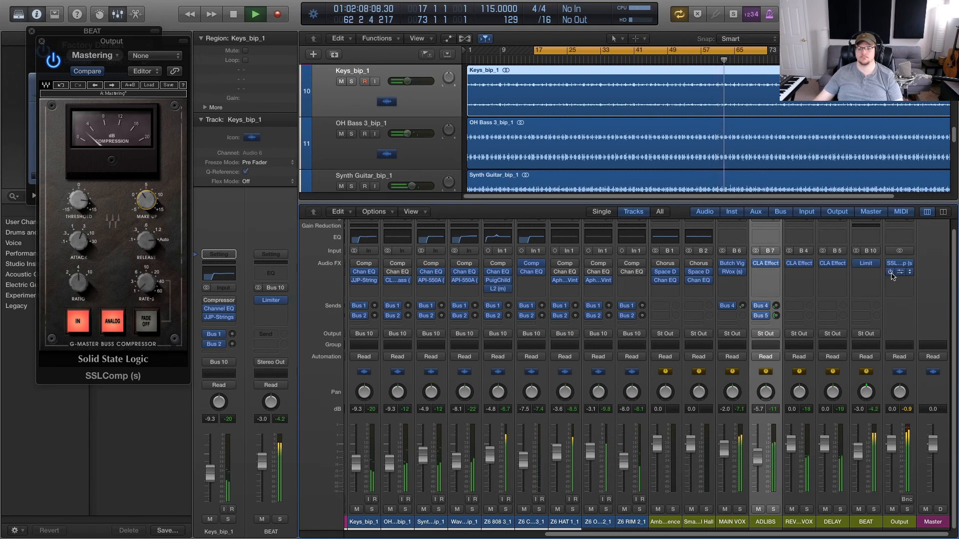
left_click(901, 274)
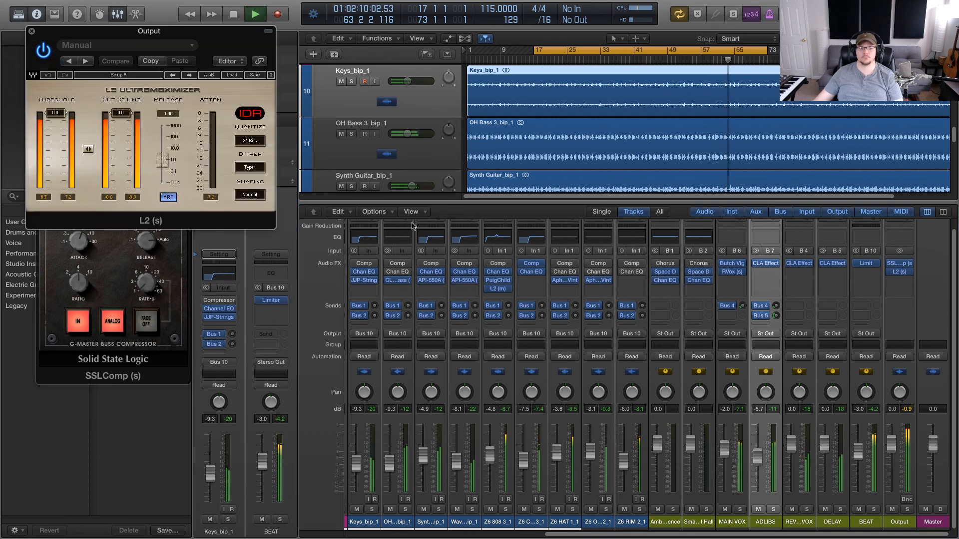
left_click(232, 77)
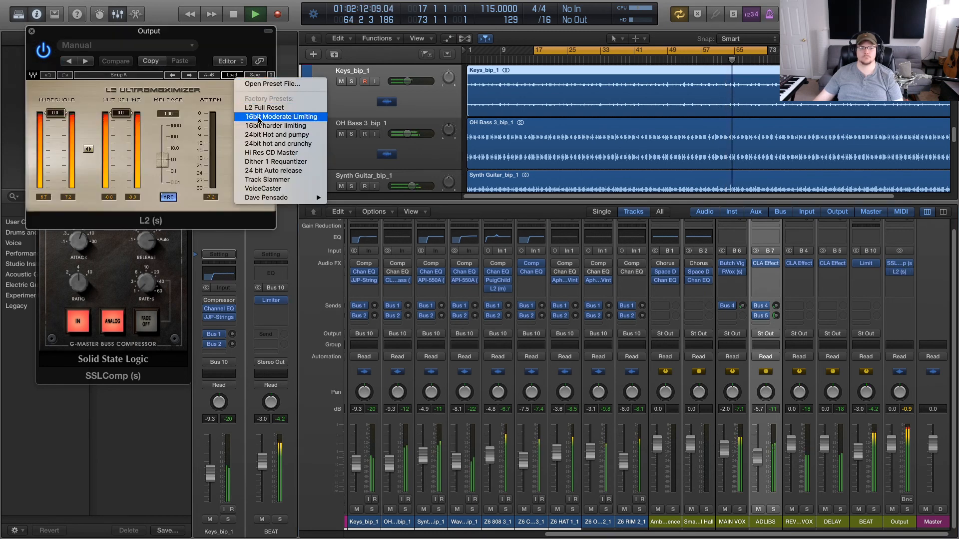
left_click(239, 118)
key("space")
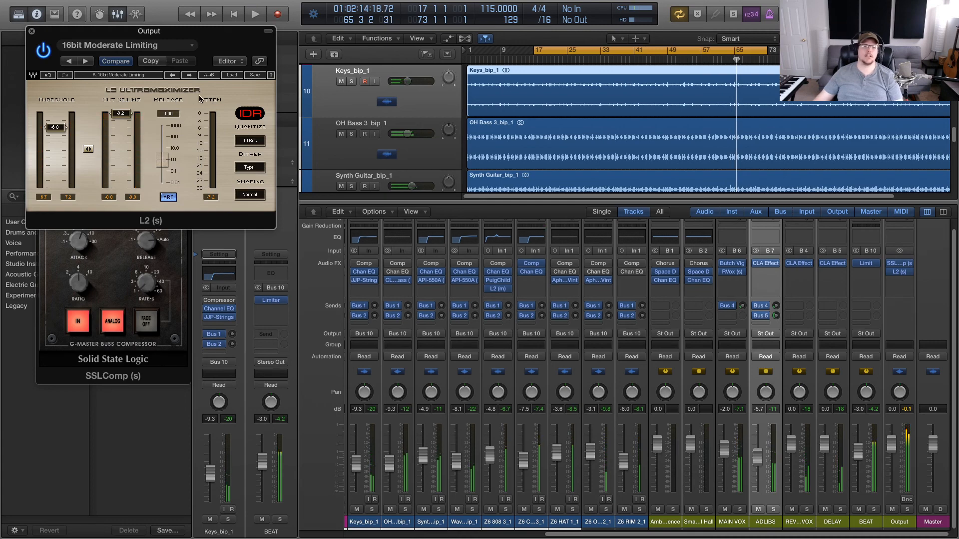
Step: Move the L2 window clear of the other plug-in windows and close the SSLComp window
left_click_drag(186, 34, 449, 163)
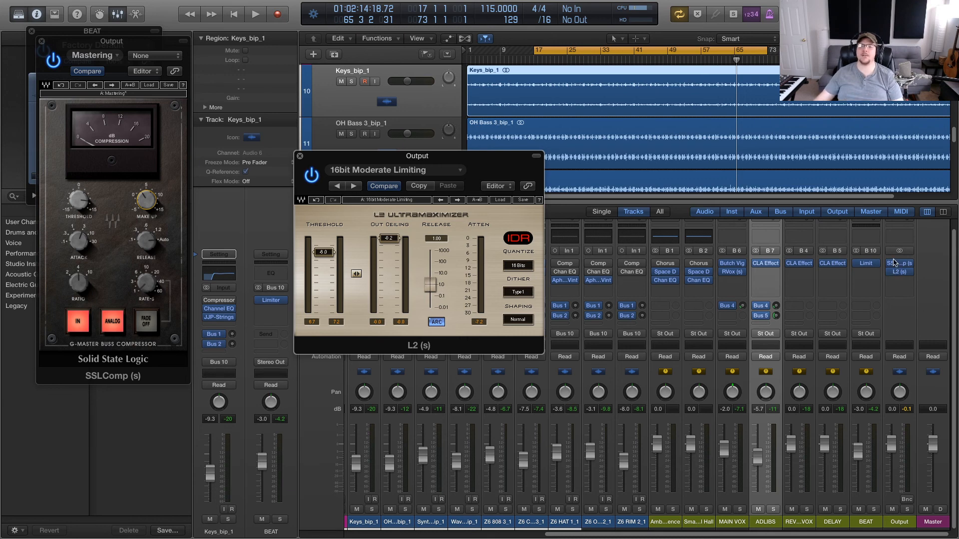
mouse_move(899, 268)
left_click(901, 264)
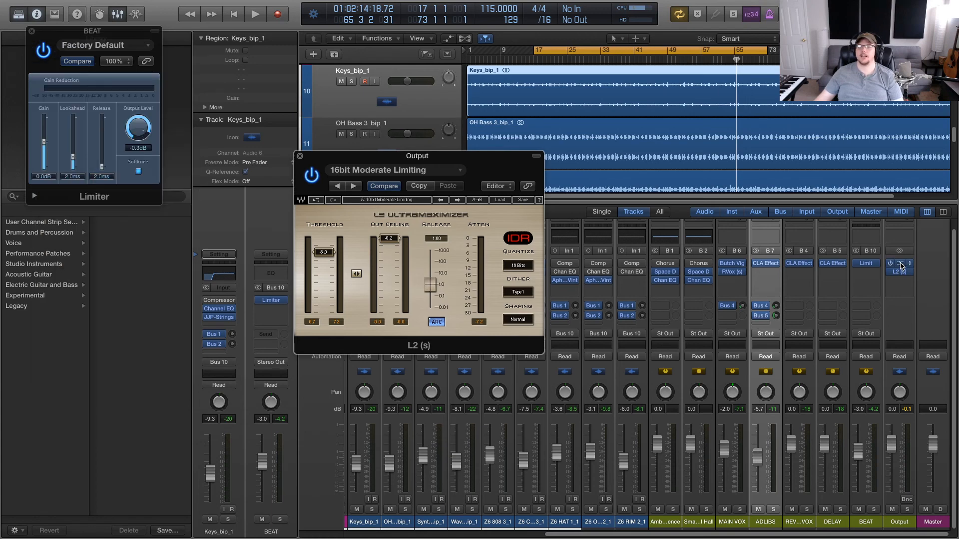
Step: Reopen the Output channel's SSLComp to review its settings, close it, and bring the L2 window back into view
left_click(902, 266)
left_click_drag(126, 47, 598, 58)
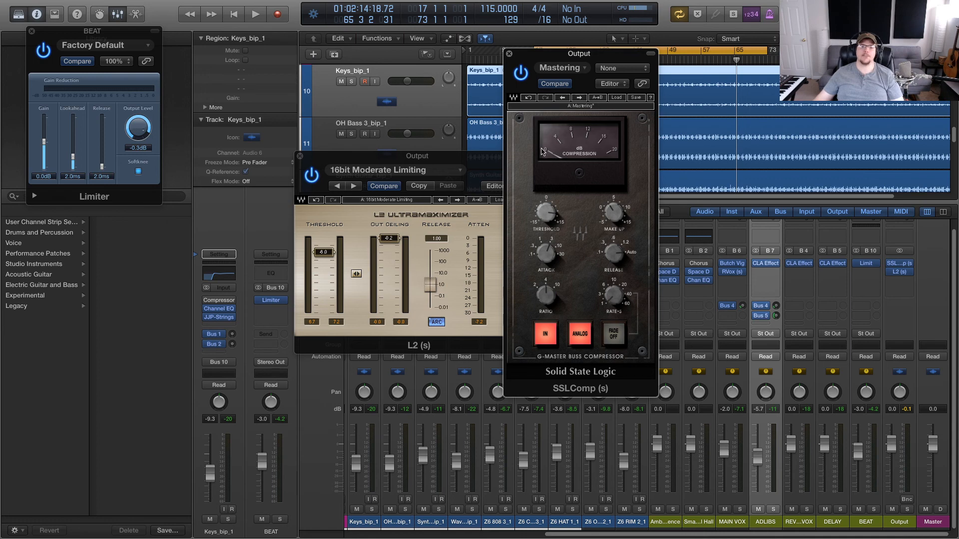
left_click(509, 54)
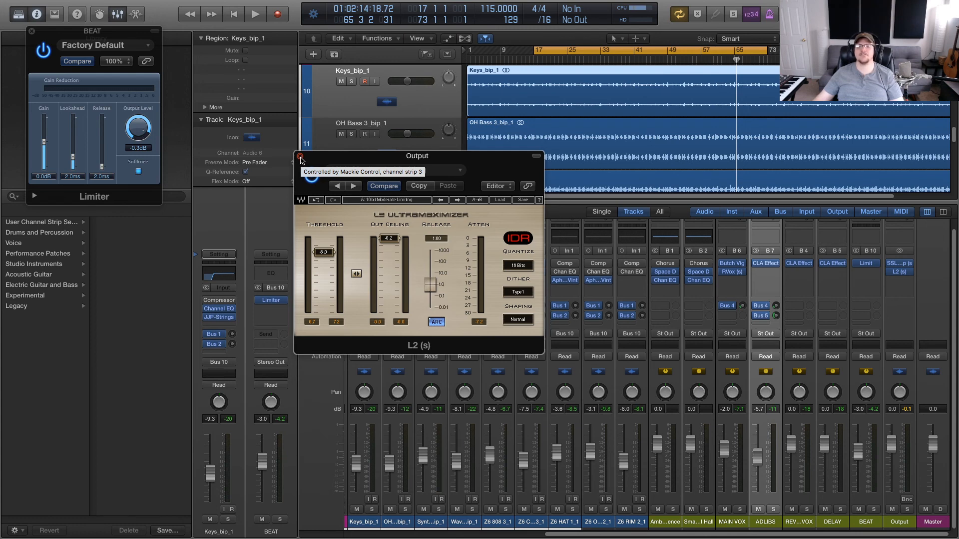
mouse_move(902, 273)
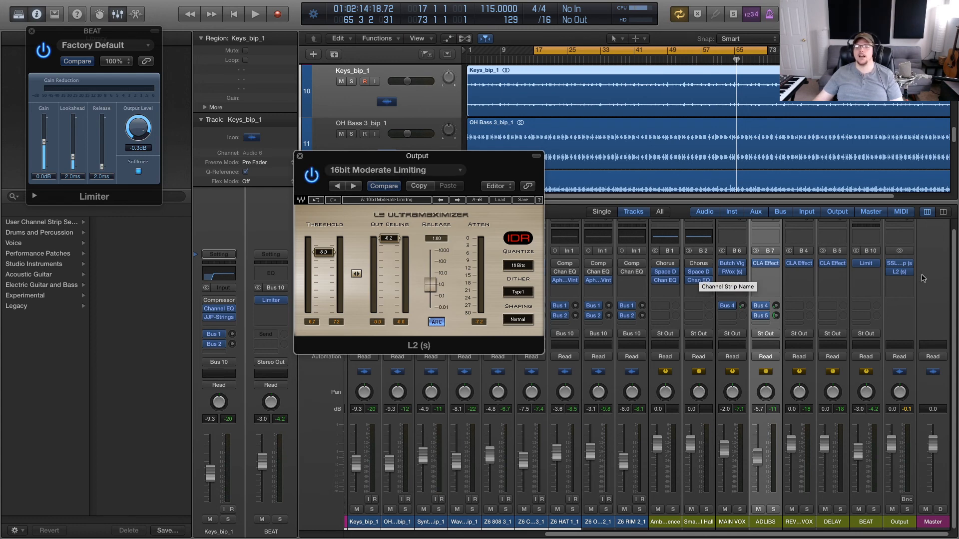
key("v")
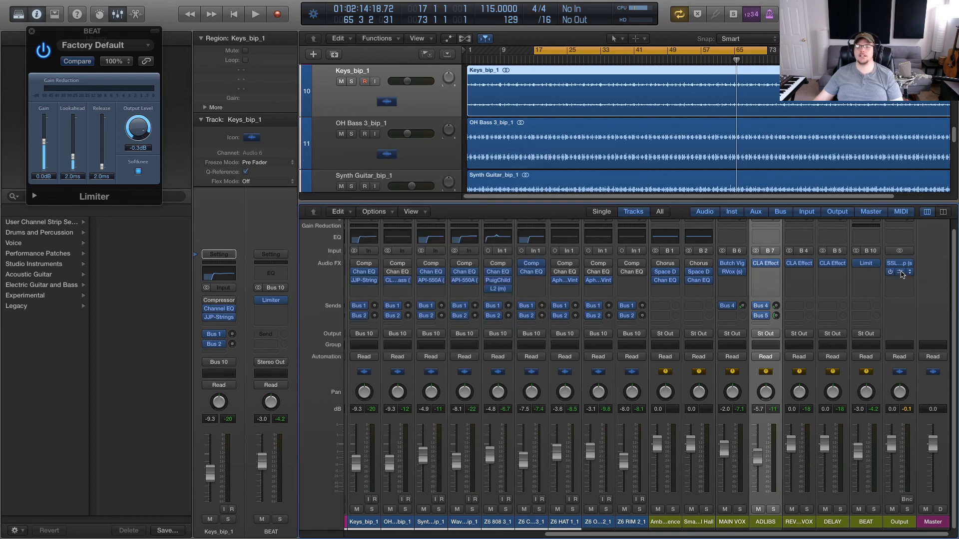
key("v")
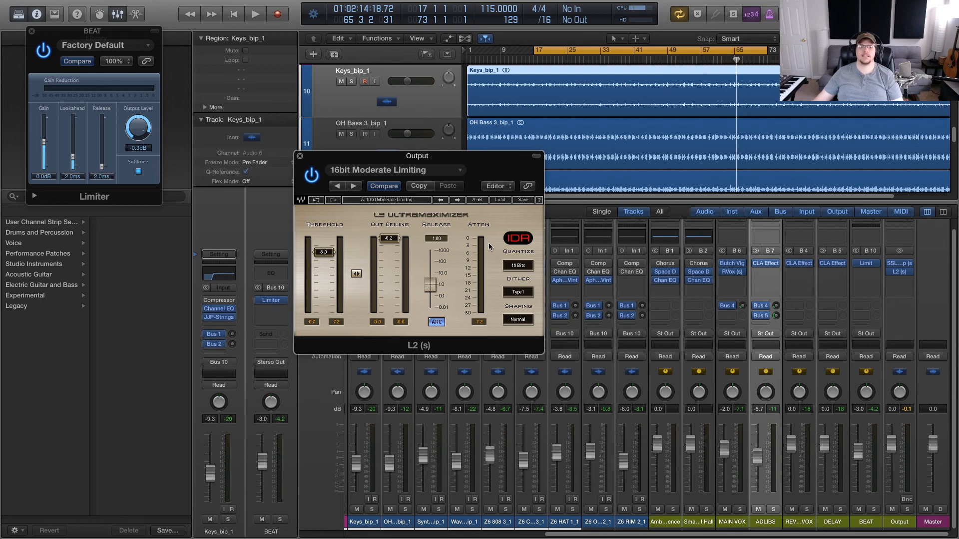
Step: Raise the Output L2 threshold to -2.2 while the mix plays, and stop playback
key("space")
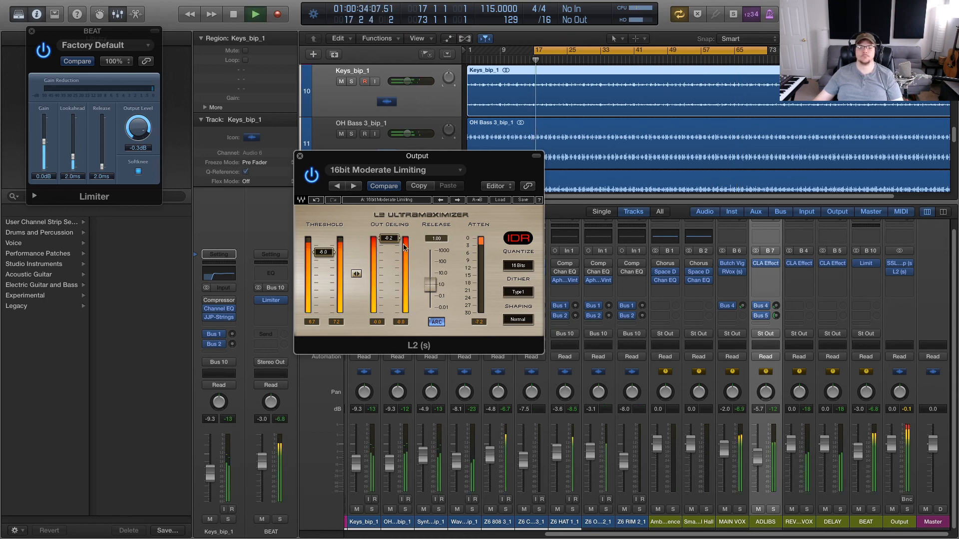
left_click_drag(324, 251, 325, 247)
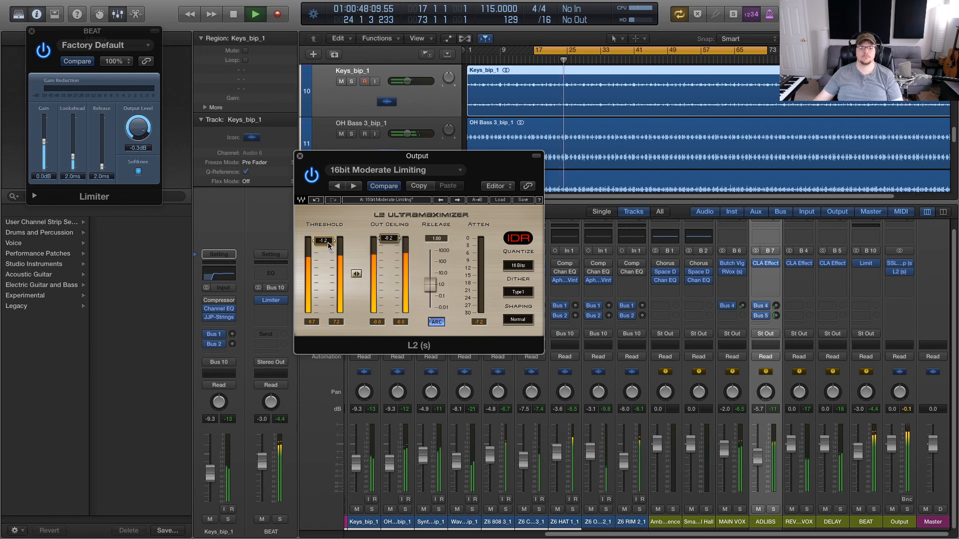
left_click_drag(327, 242, 331, 247)
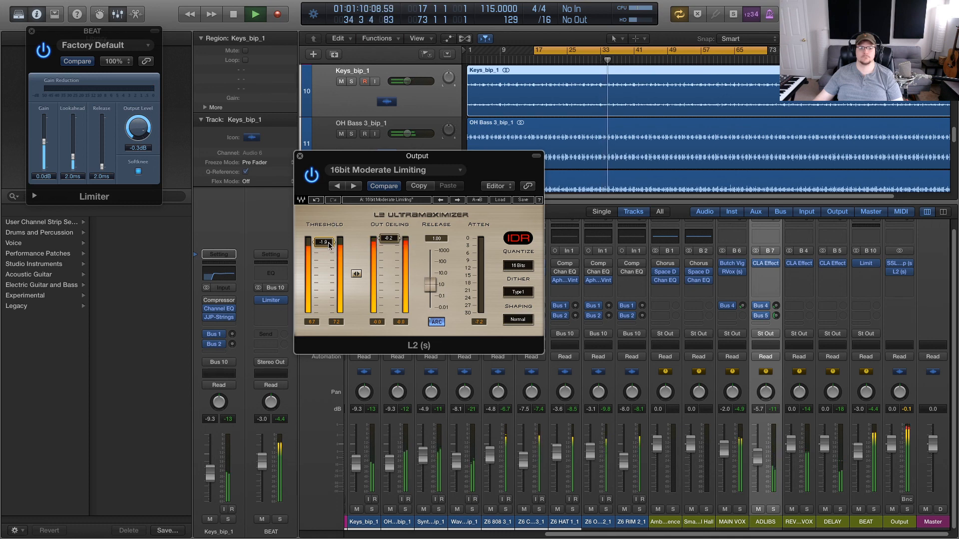
left_click_drag(329, 246, 329, 240)
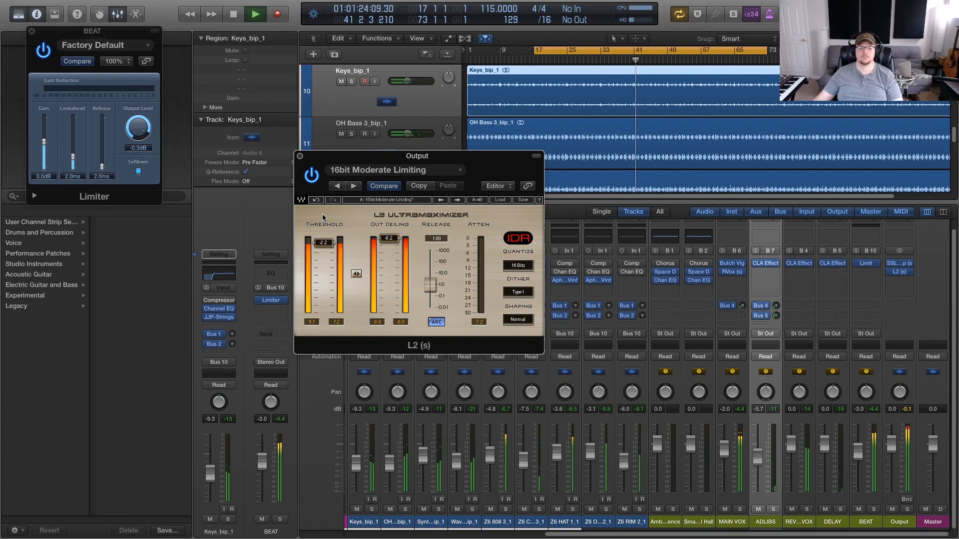
key("space")
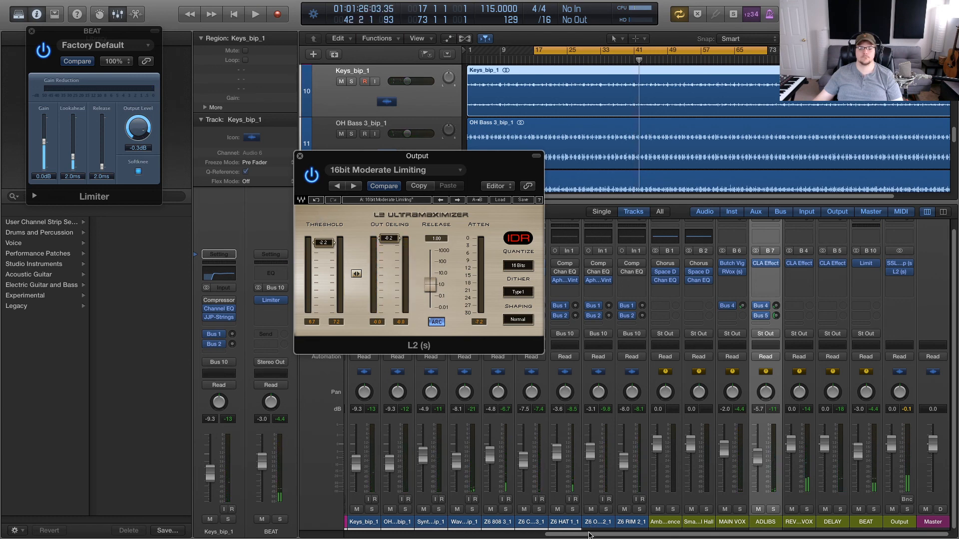
Step: Solo the REF mix track, play its opening for a loudness comparison, and mute it again by turning solo off
left_click_drag(590, 535, 251, 538)
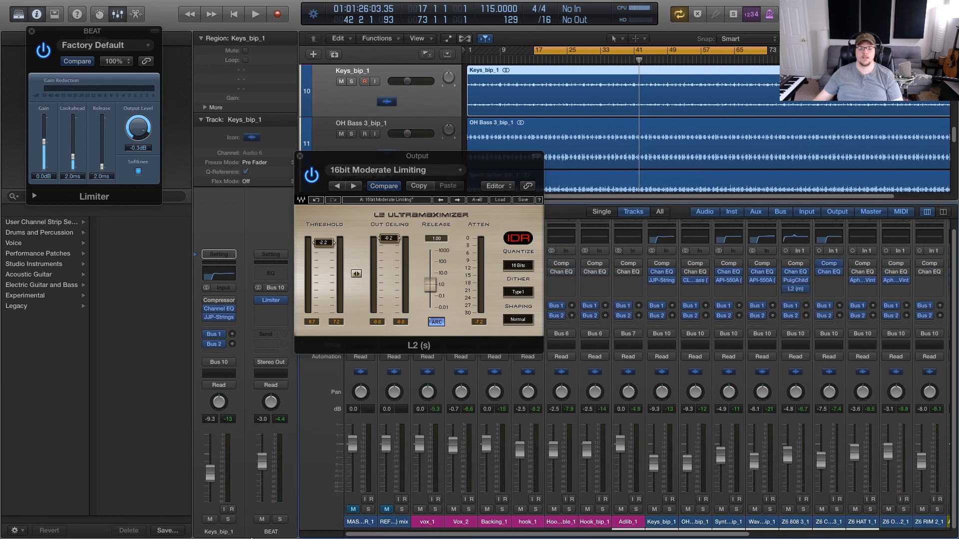
left_click(402, 510)
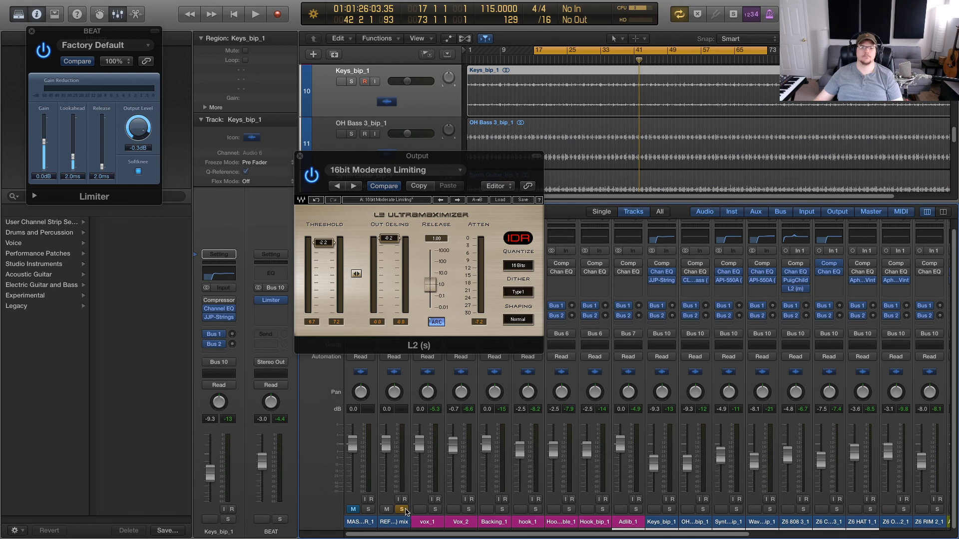
key("space")
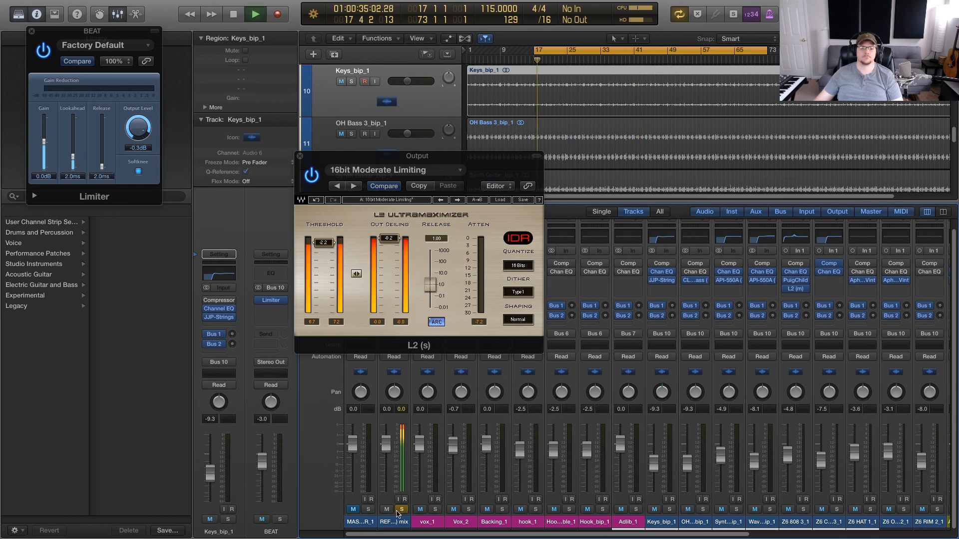
key("space")
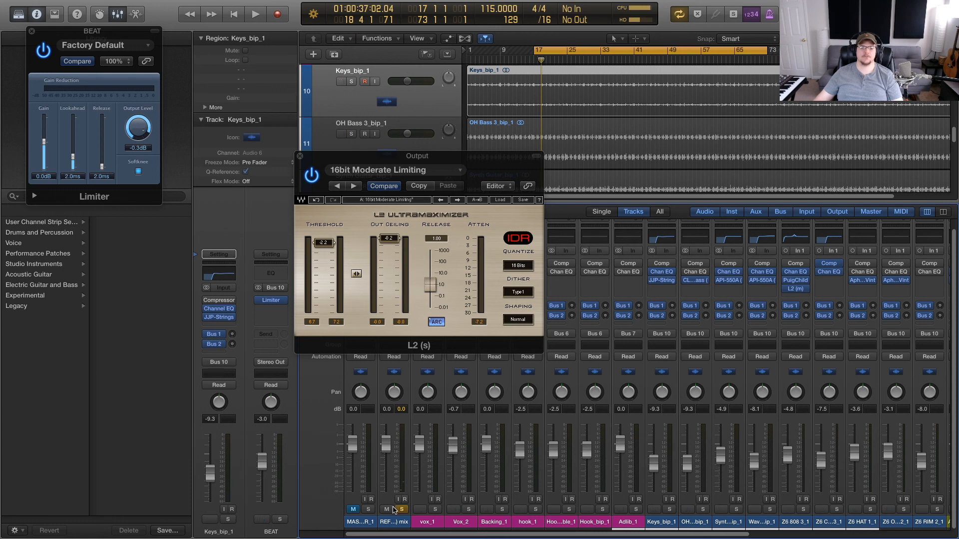
key("space")
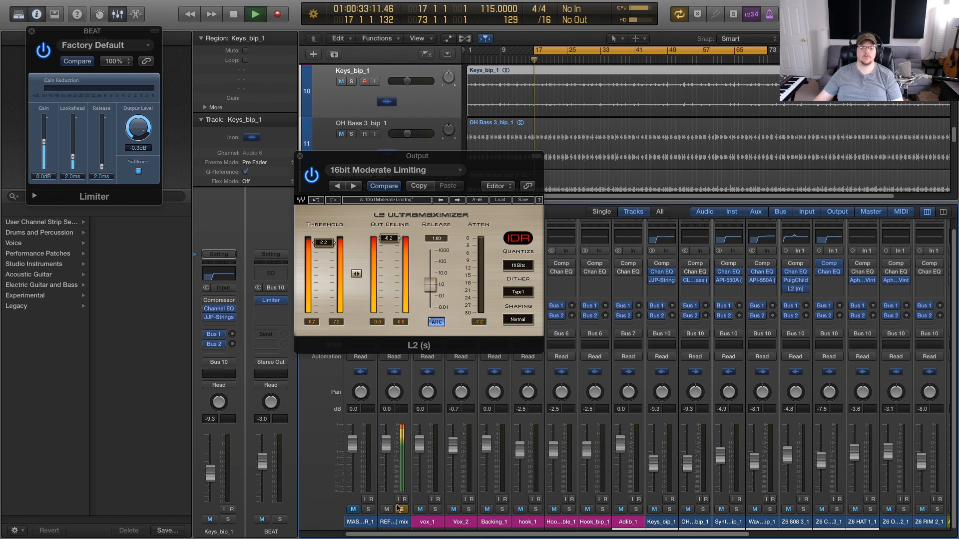
key("space")
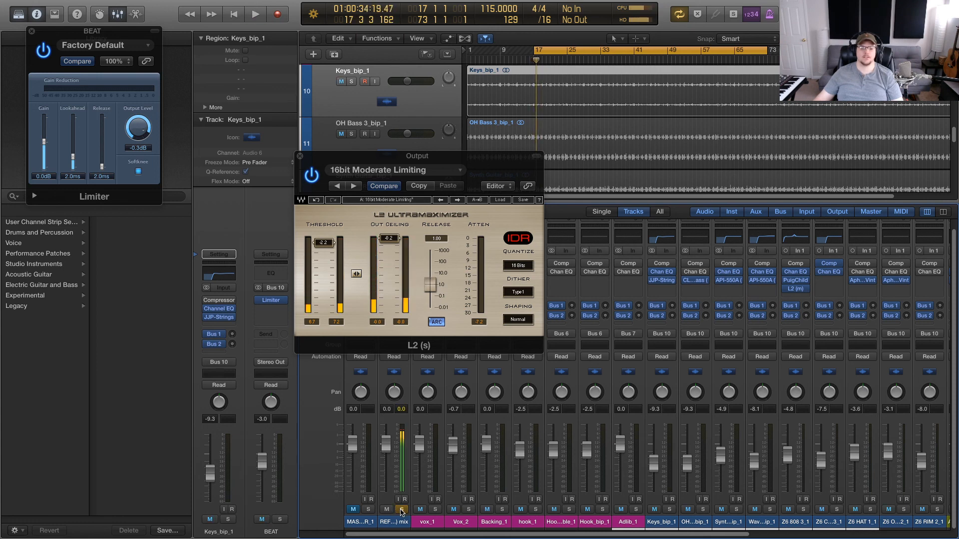
left_click(402, 509)
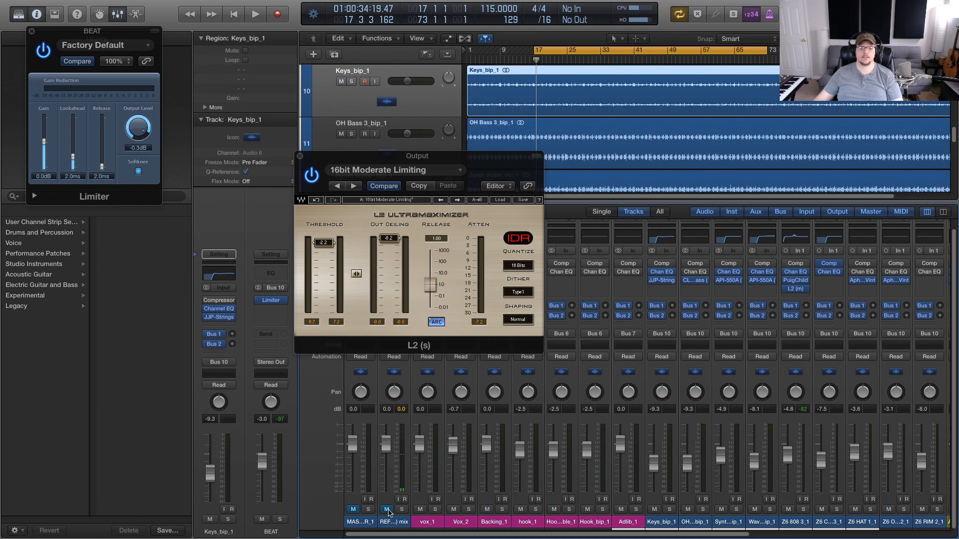
Step: Play the mix, step the L2 back to its previous preset, and replay the passage to compare the limiting
key("space")
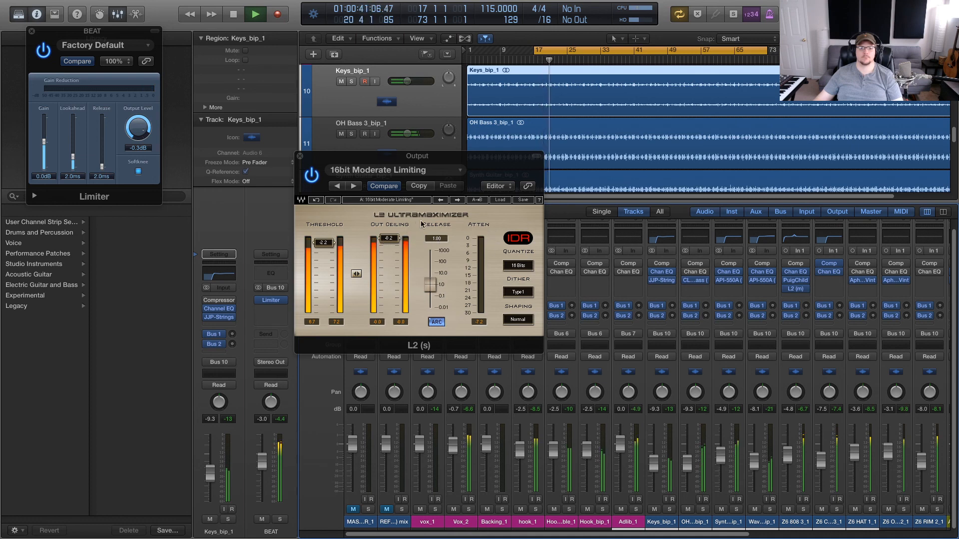
key("space")
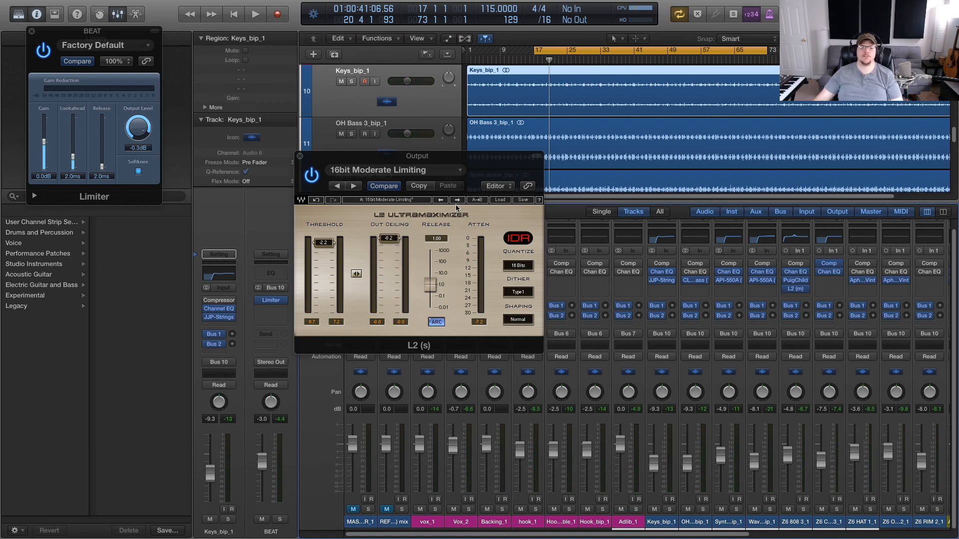
left_click(441, 200)
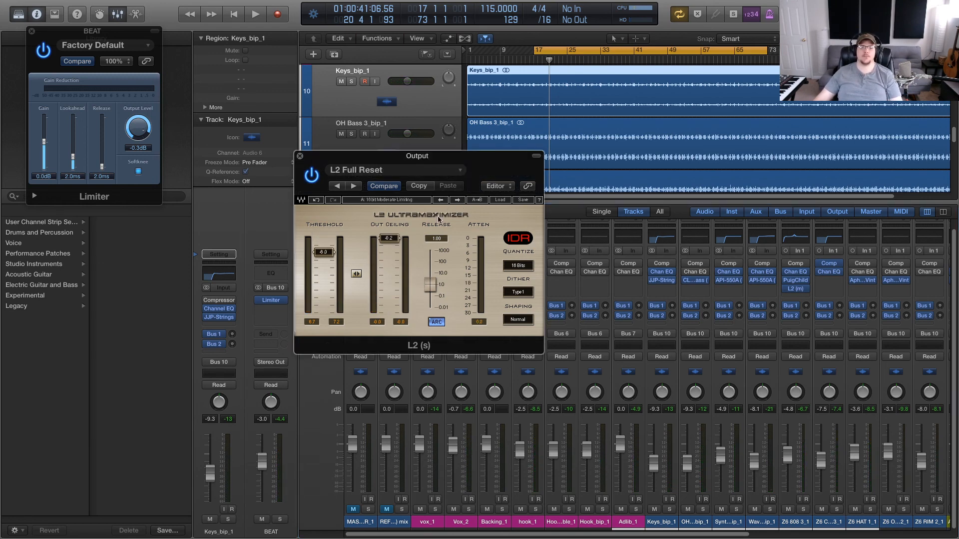
key("space")
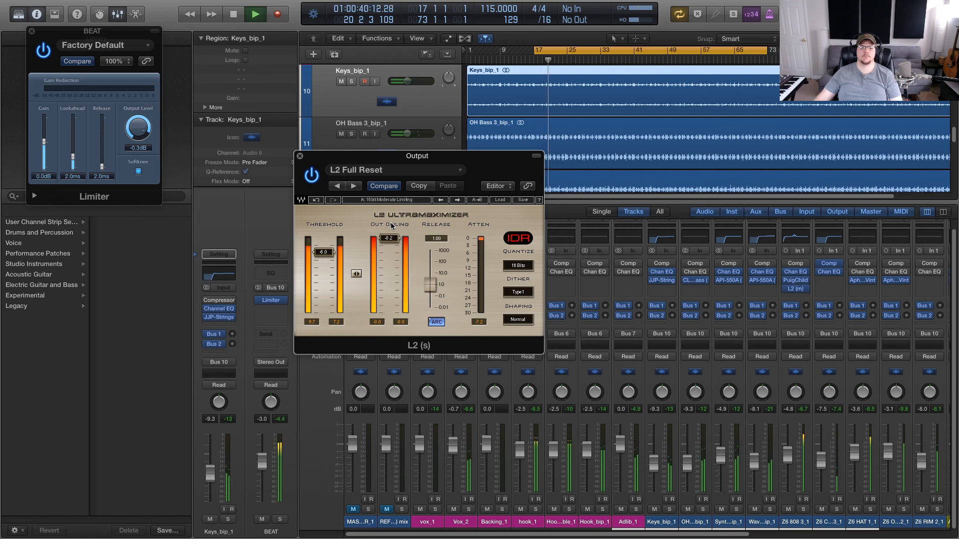
key("space")
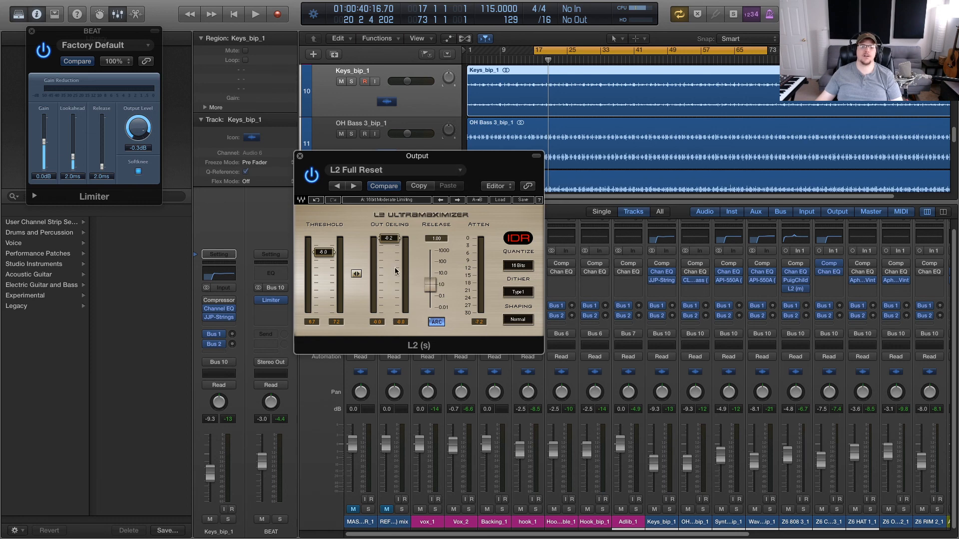
Step: Check the L2 factory presets without loading one, set the threshold to -2.2, and play the mix
left_click(501, 199)
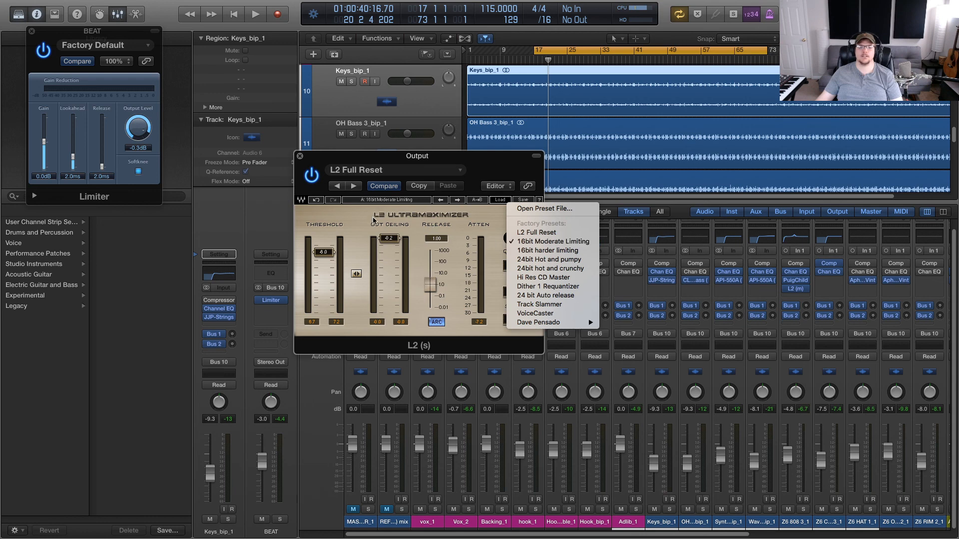
left_click(352, 227)
left_click_drag(323, 252, 323, 243)
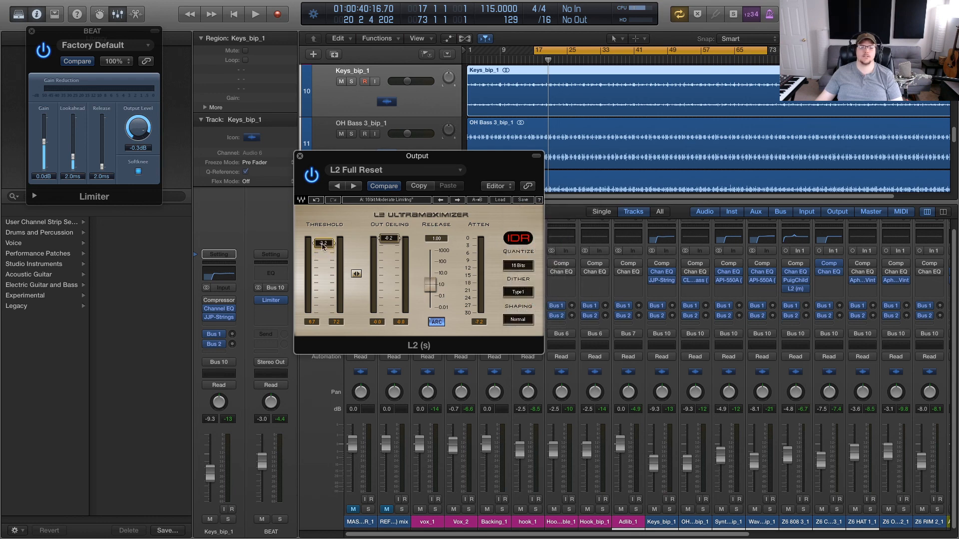
key("space")
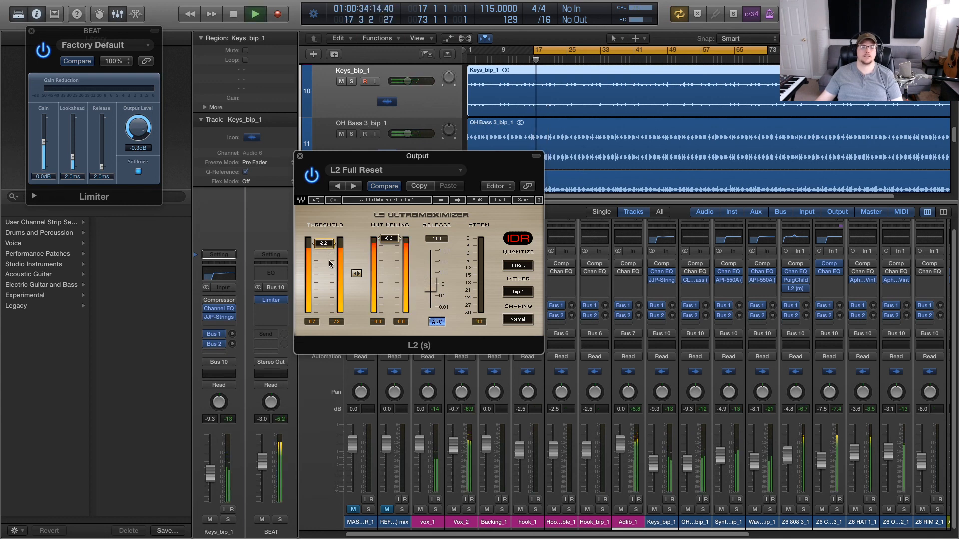
key("space")
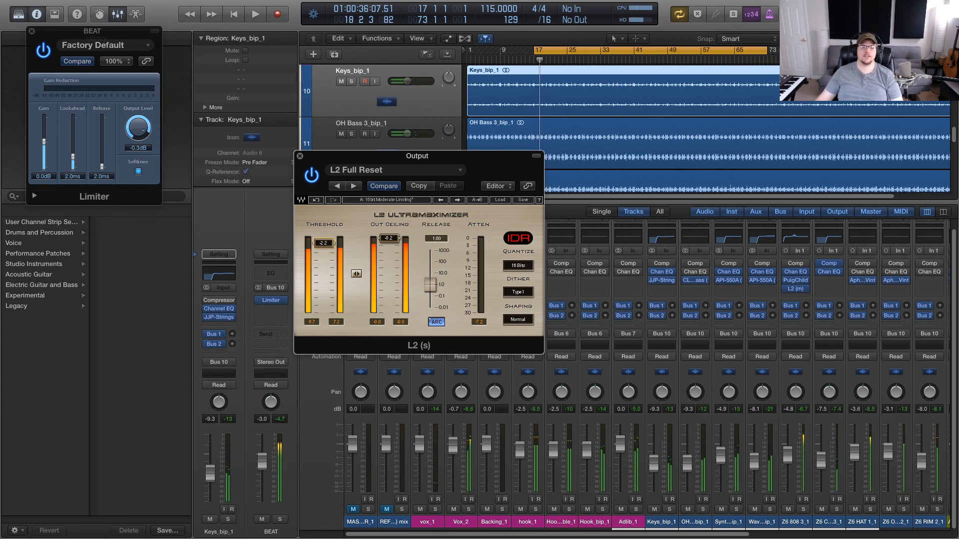
Step: Pull the L2 threshold down to -19.9 to demonstrate extreme limiting, and stop playback
left_click_drag(323, 243, 324, 286)
key("space")
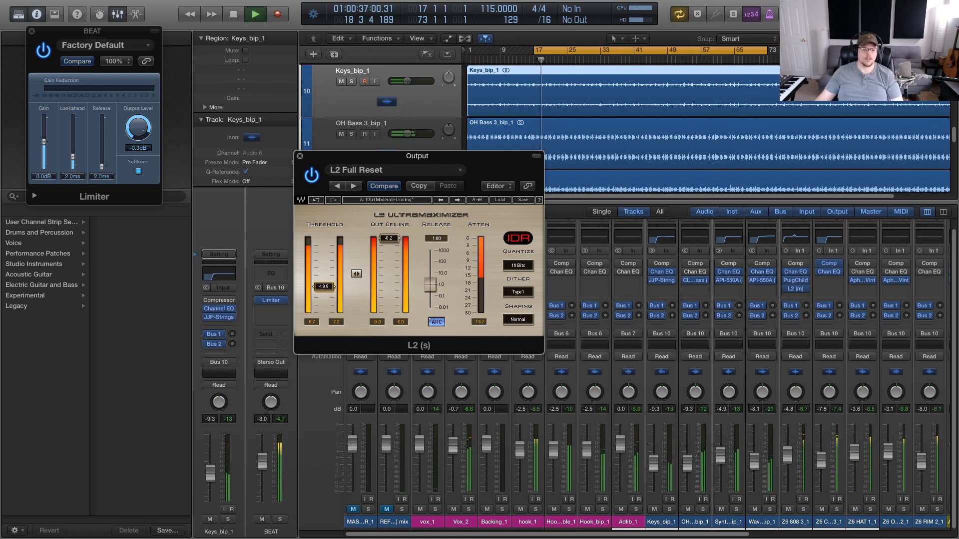
key("space")
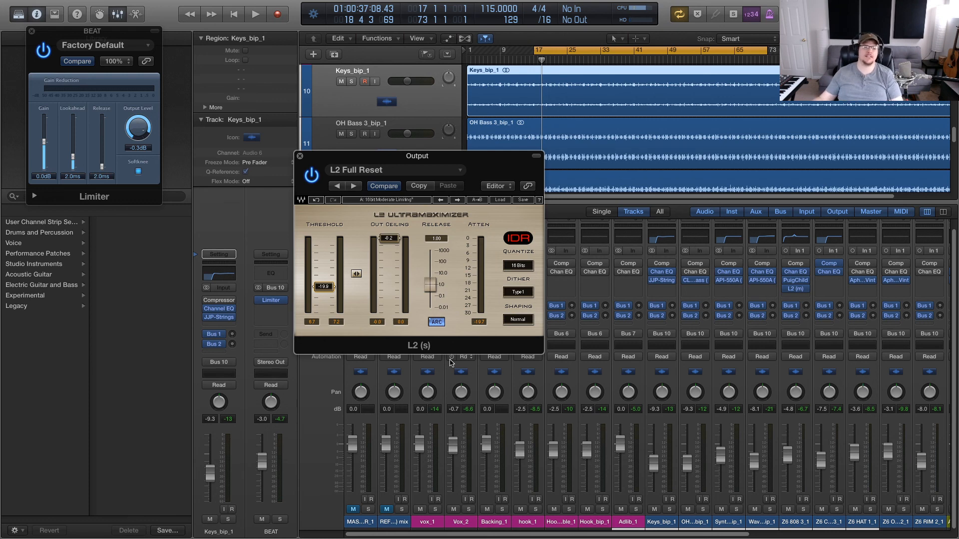
Step: Raise the L2 threshold to -2.5, fine-tune it to -2.1 while the mix plays, and stop playback
left_click_drag(323, 286, 324, 243)
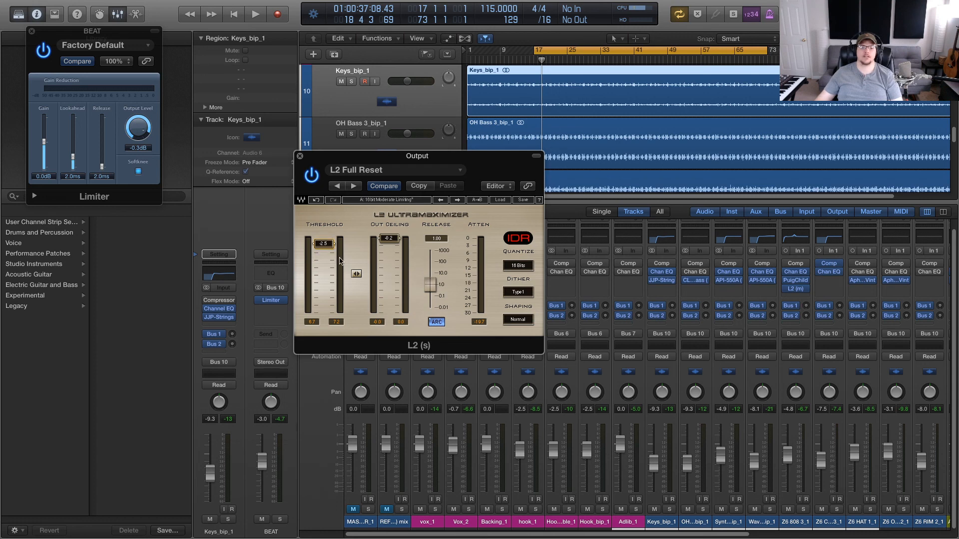
key("space")
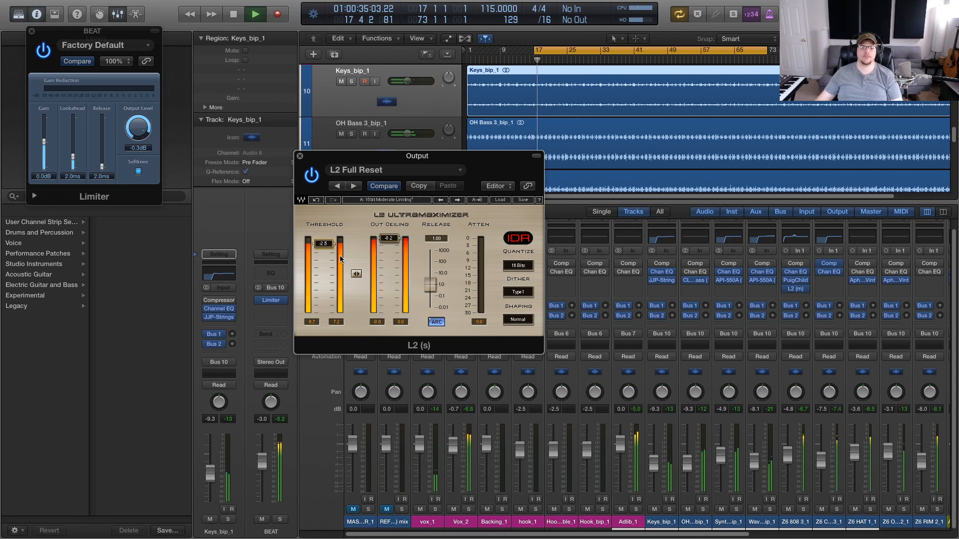
key("space")
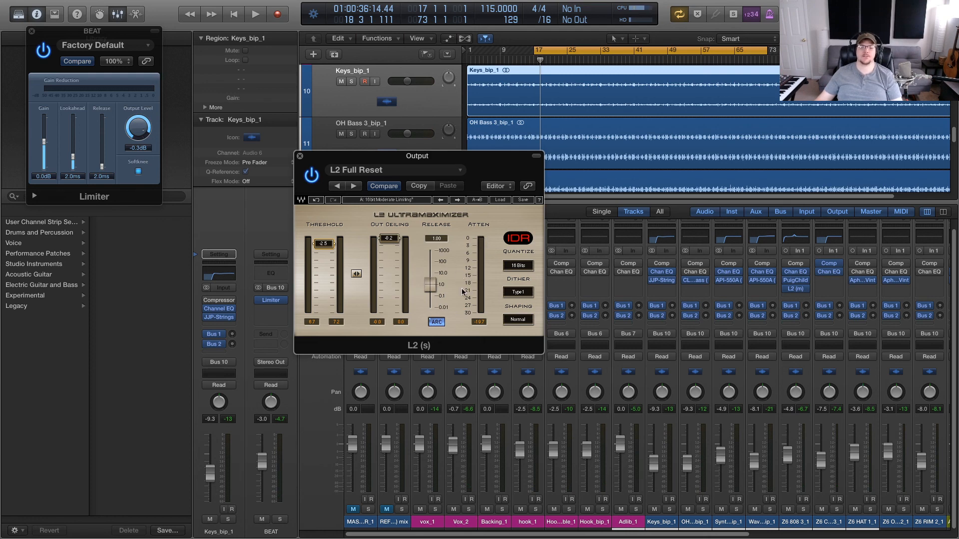
key("space")
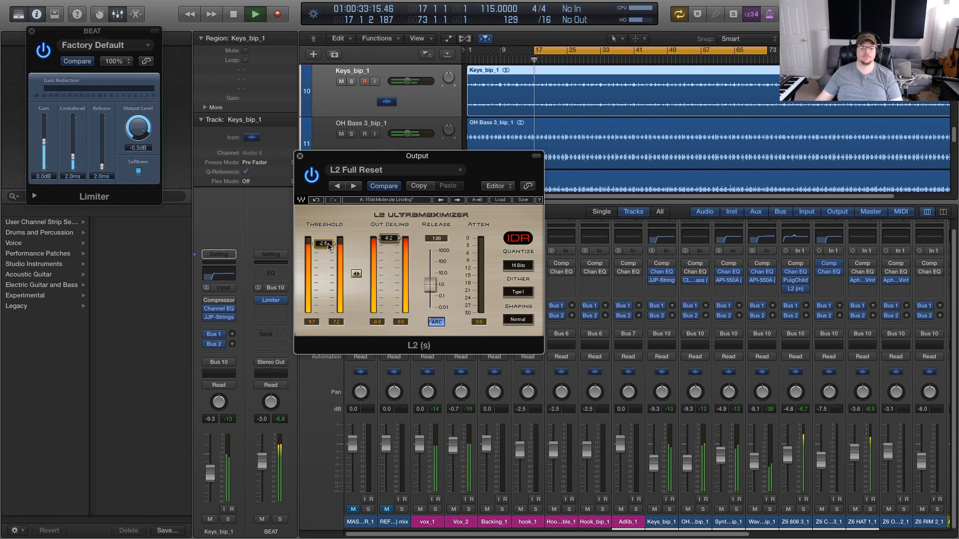
left_click_drag(329, 245, 330, 242)
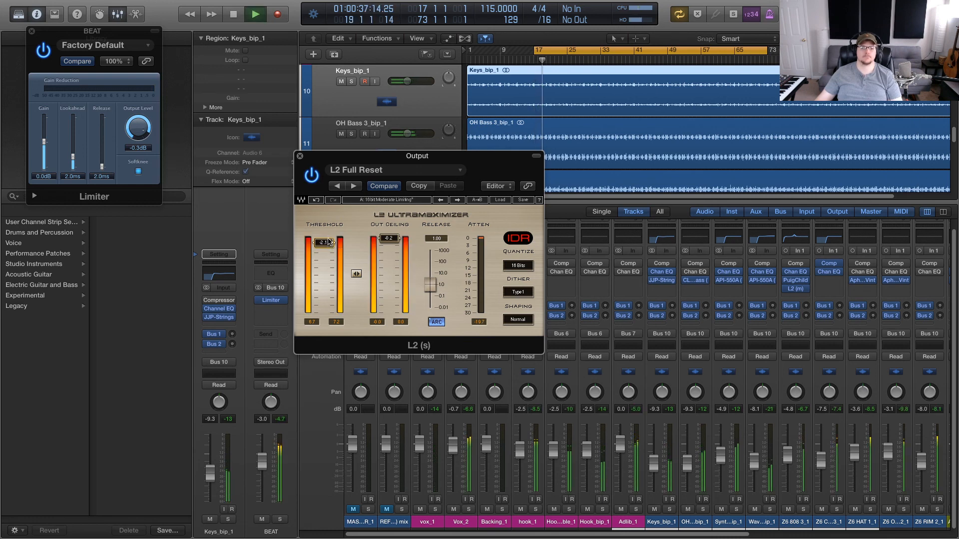
key("space")
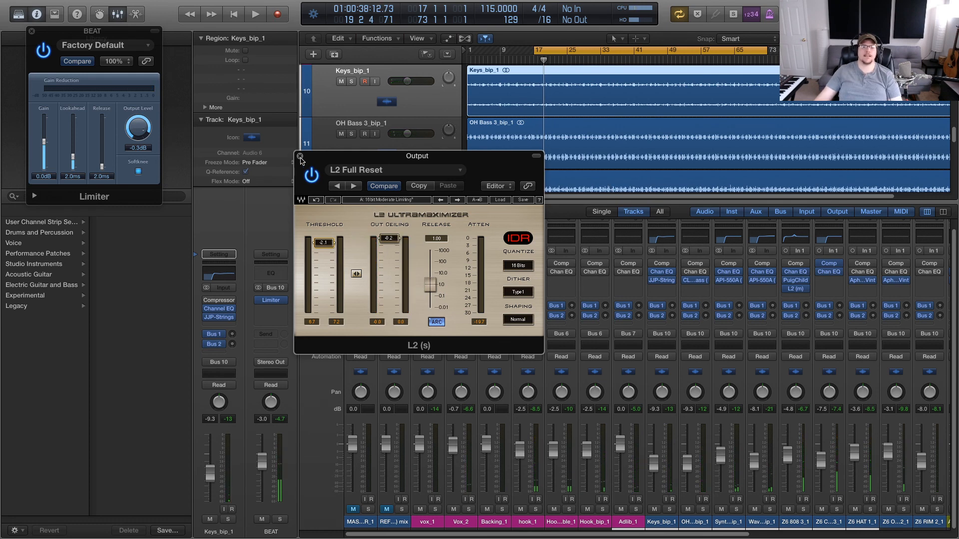
Step: Close the L2 and BEAT Limiter windows, and leave full-screen view to switch to OBS
left_click(300, 156)
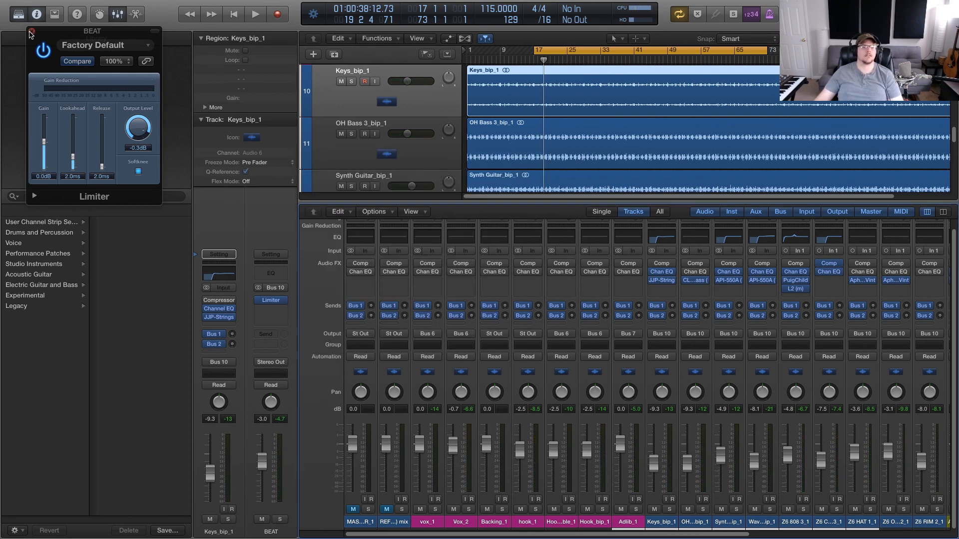
left_click(31, 34)
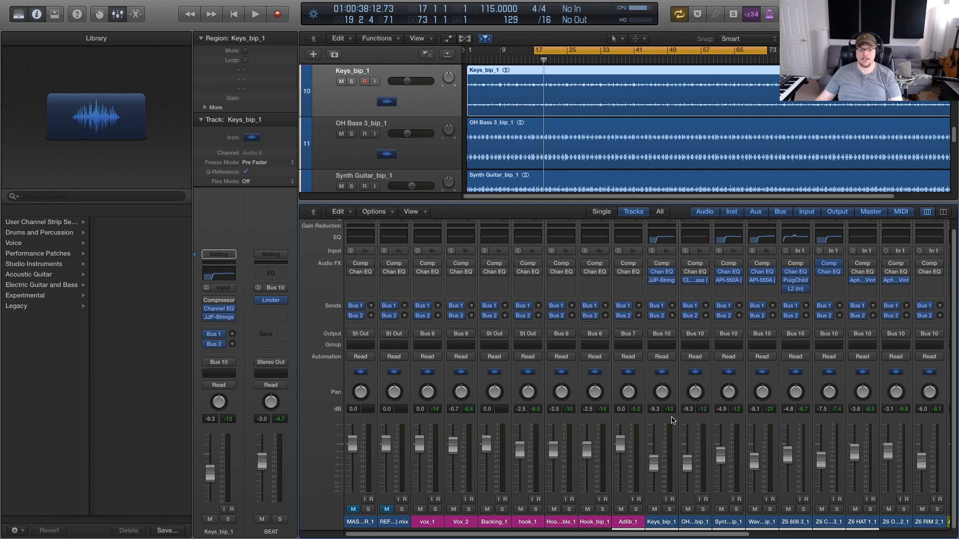
key("ctrl+super+f")
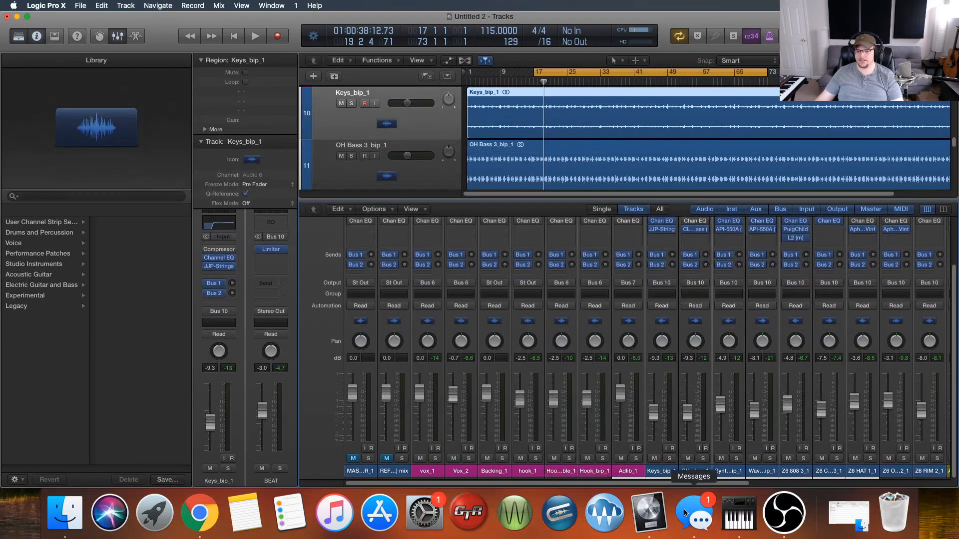
left_click(785, 513)
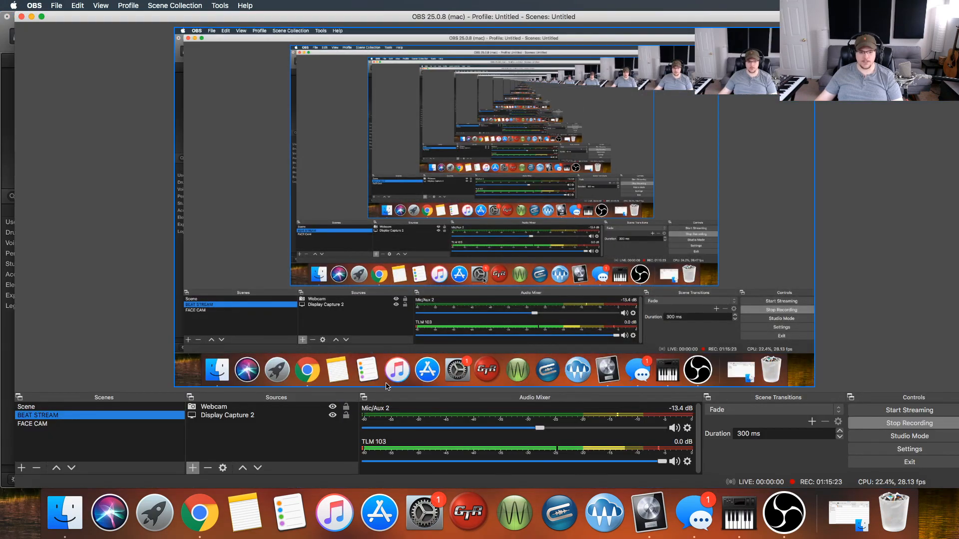